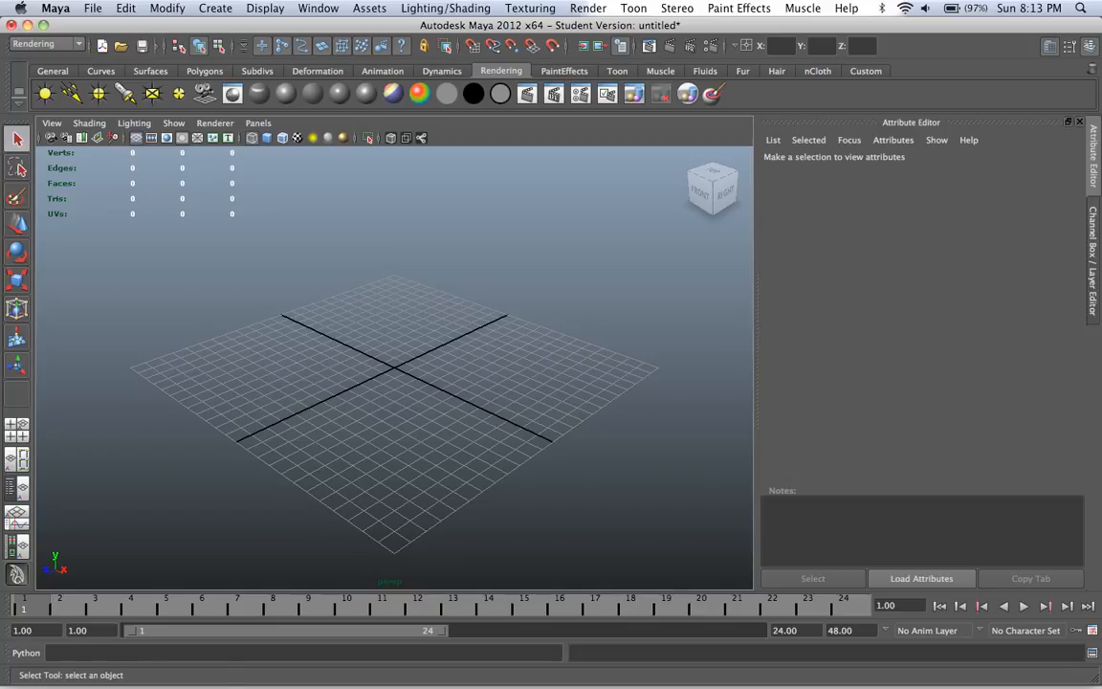
Step: Open the scene new_hand_area_04_newest_dark_04.mb from the troll_texture folder on the Desktop
{"action": "left_click", "coordinate": [93, 7]}
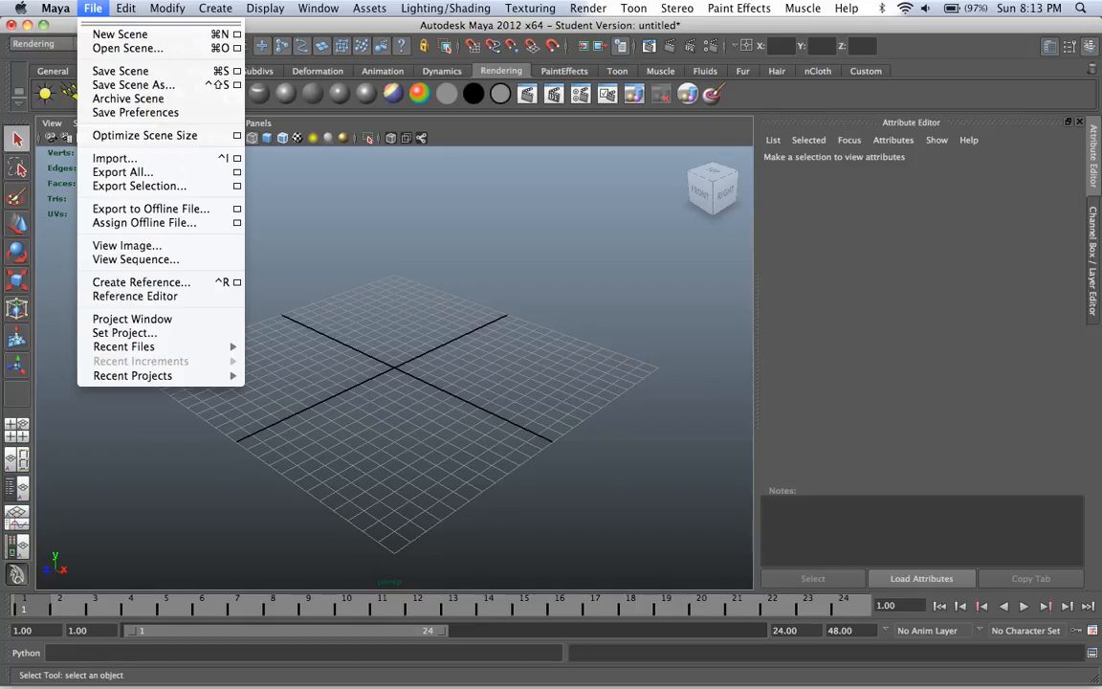
{"action": "left_click", "coordinate": [93, 8]}
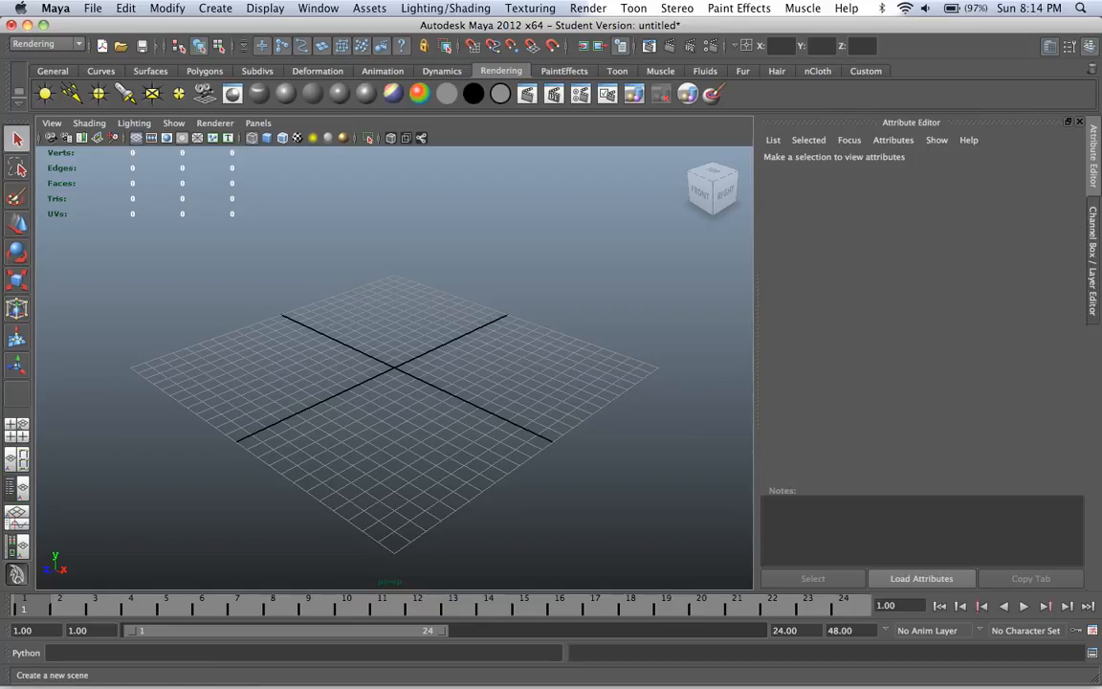
{"action": "left_click", "coordinate": [121, 46]}
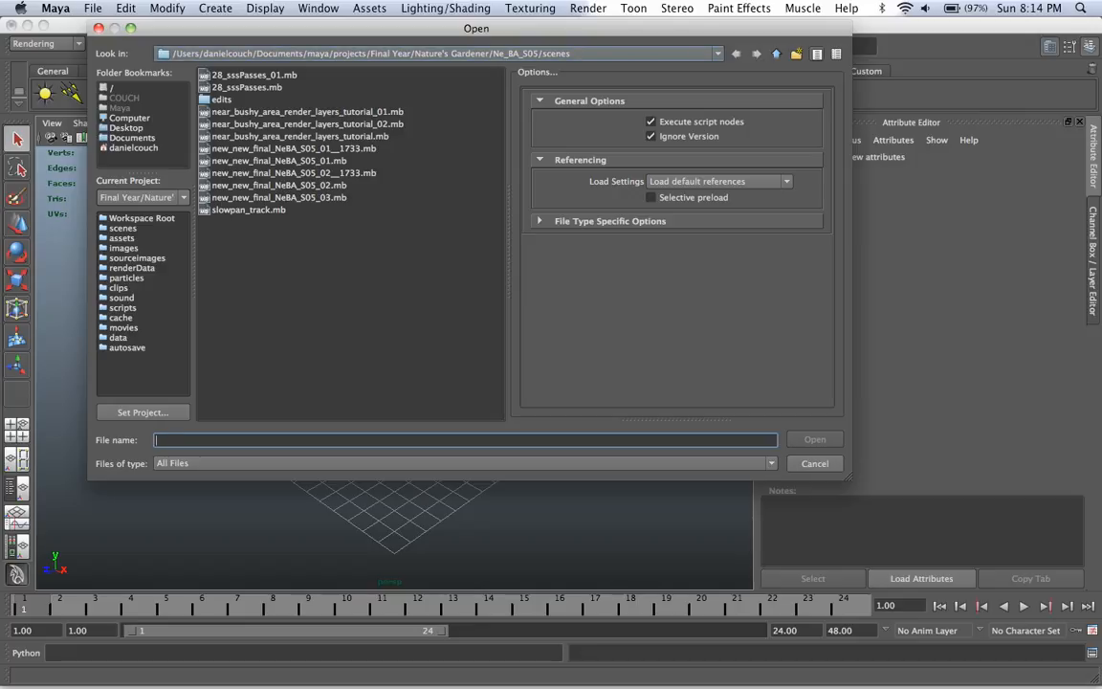
{"action": "left_click", "coordinate": [127, 128]}
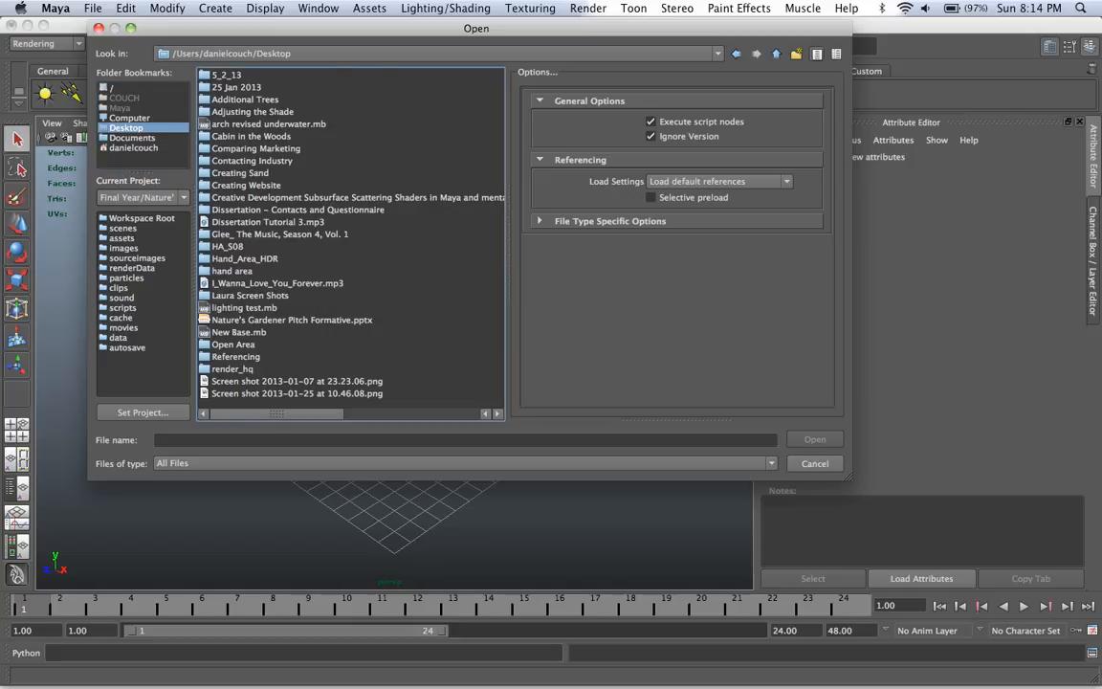
{"action": "scroll", "coordinate": [350, 239], "scroll_direction": "right", "scroll_amount": 5}
{"action": "double_click", "coordinate": [236, 295]}
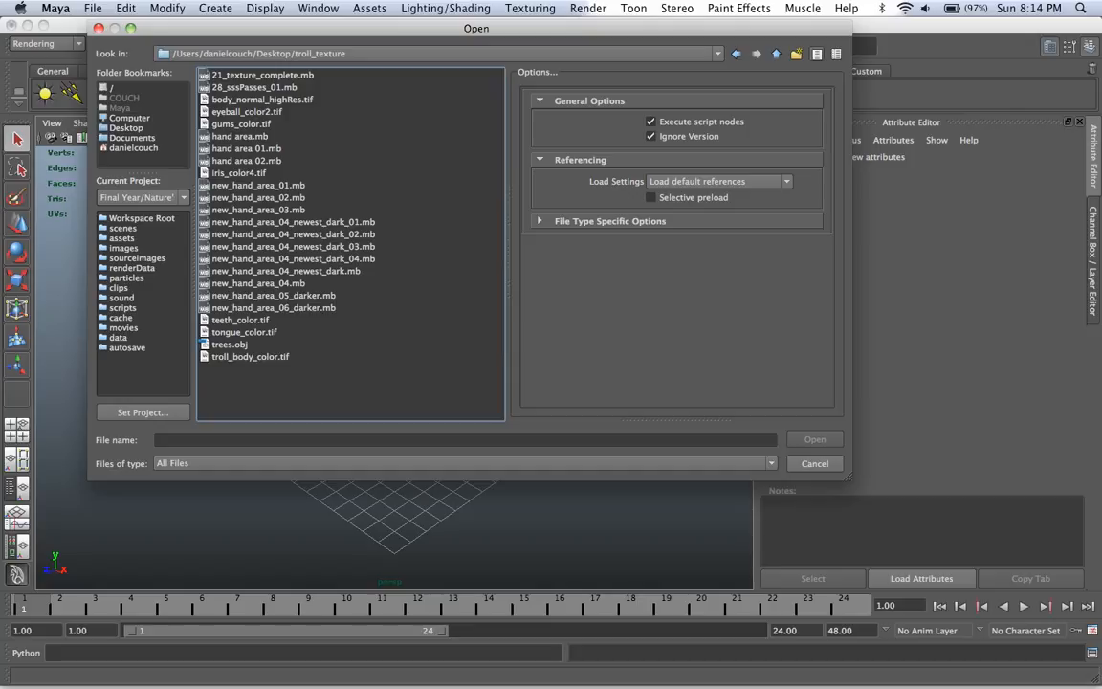
{"action": "left_click", "coordinate": [293, 258]}
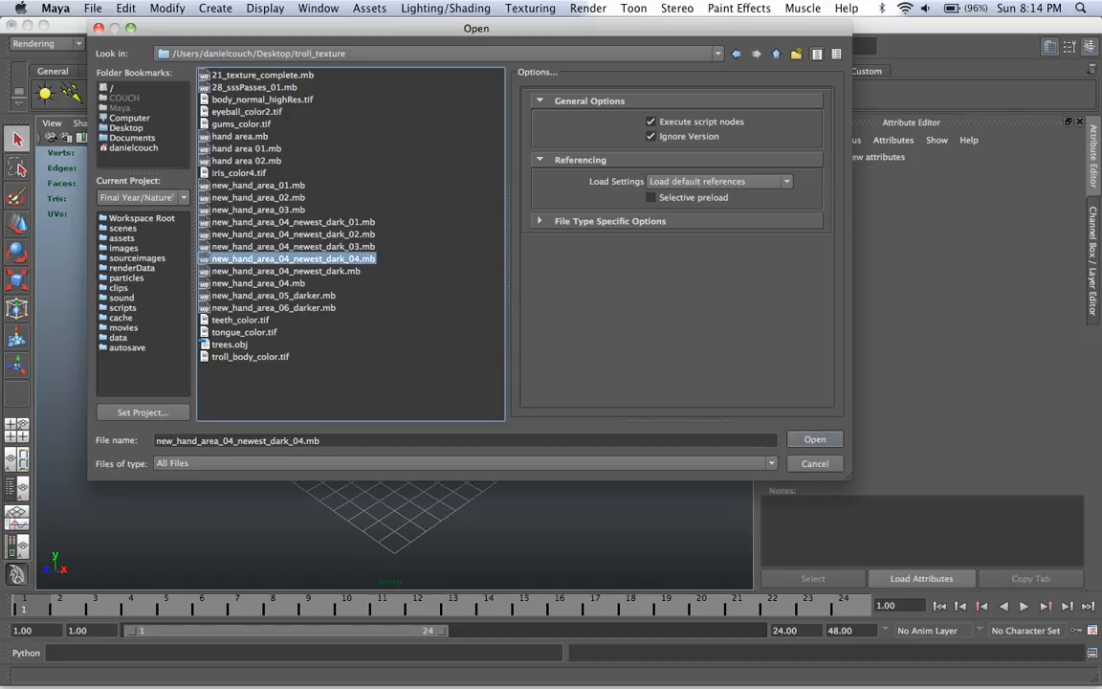
{"action": "key", "text": "Return"}
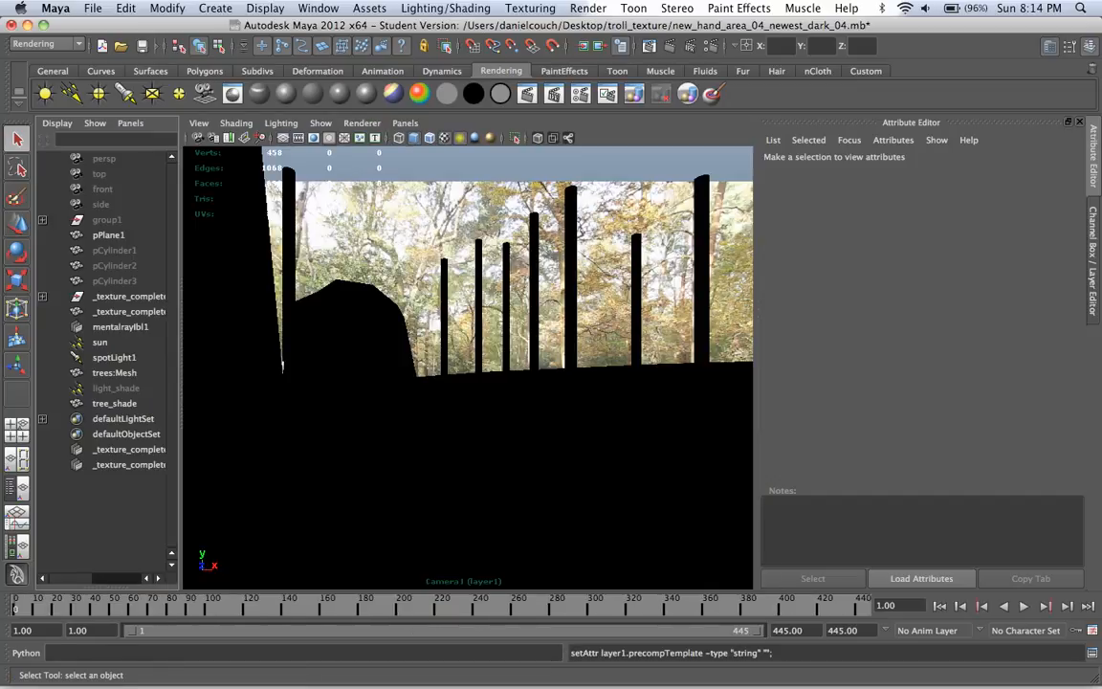
Step: Display the scene's render layers and make masterLayer the active layer
{"action": "left_click", "coordinate": [1092, 261]}
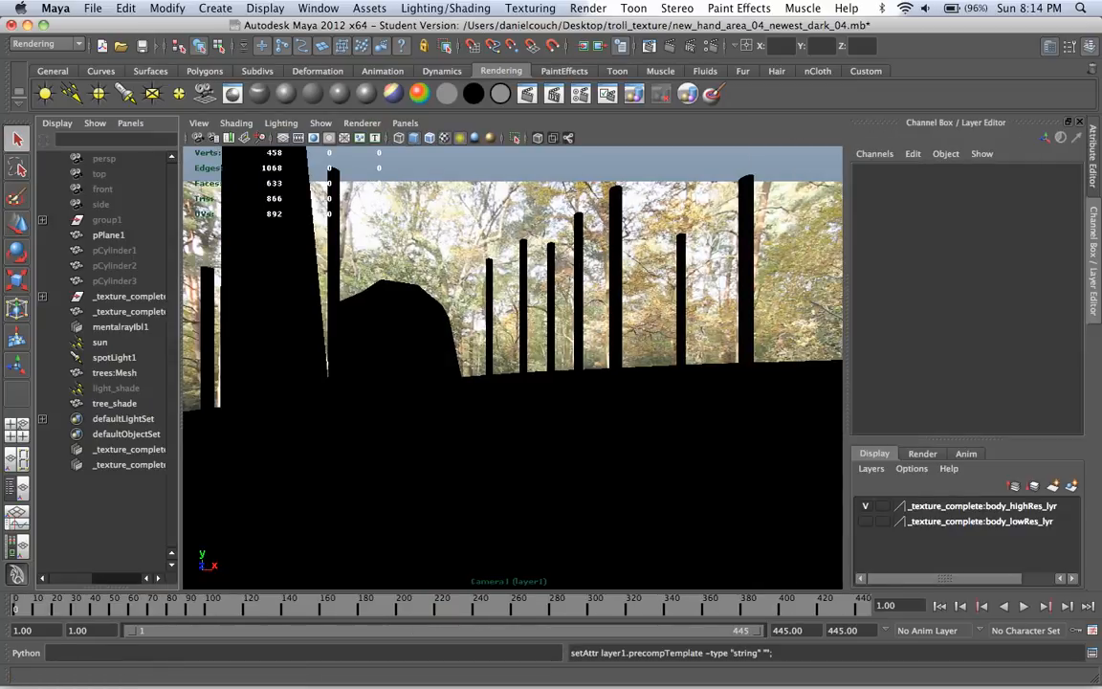
{"action": "left_click", "coordinate": [922, 454]}
{"action": "scroll", "coordinate": [966, 544], "scroll_direction": "down", "scroll_amount": 3}
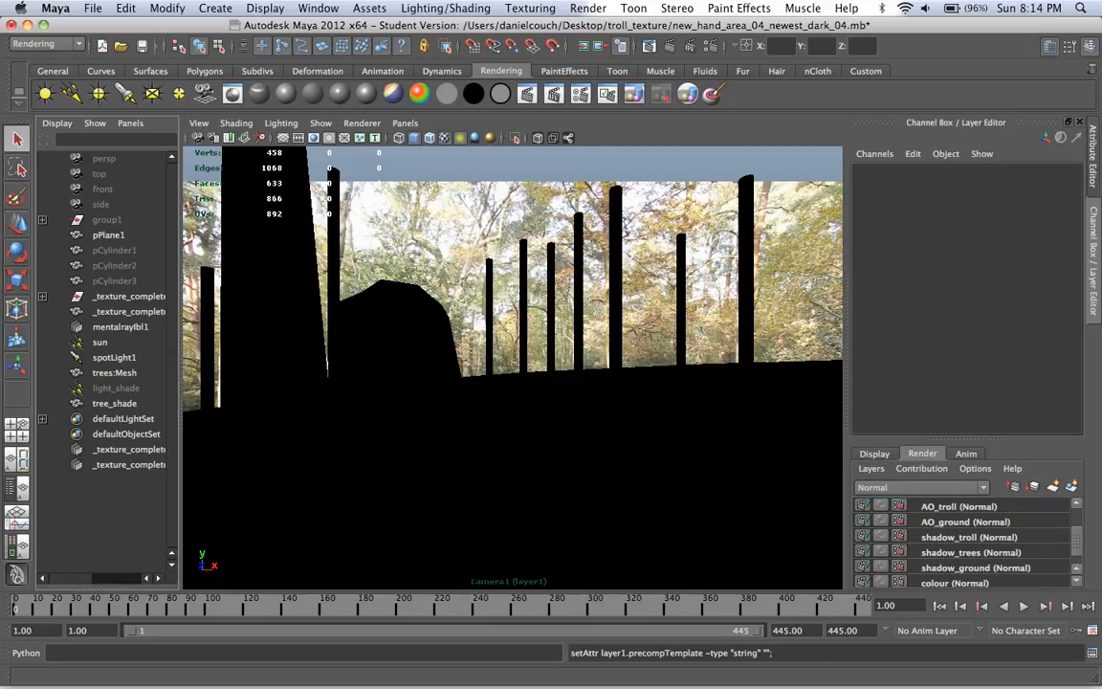
{"action": "scroll", "coordinate": [966, 545], "scroll_direction": "down", "scroll_amount": 1}
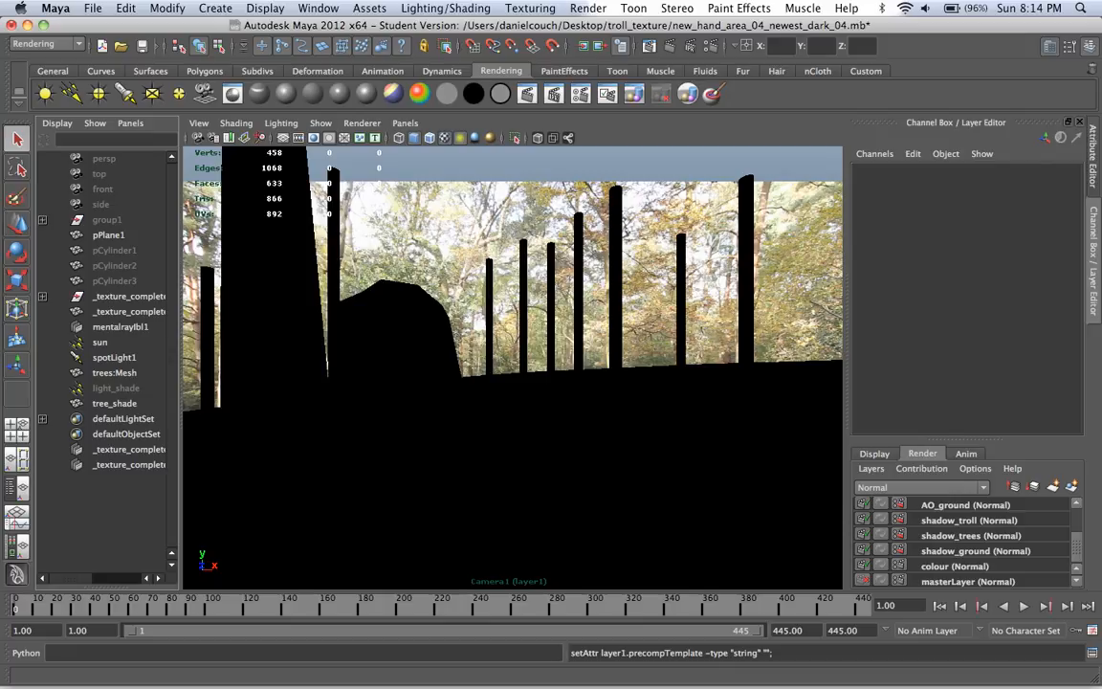
{"action": "left_click", "coordinate": [966, 581]}
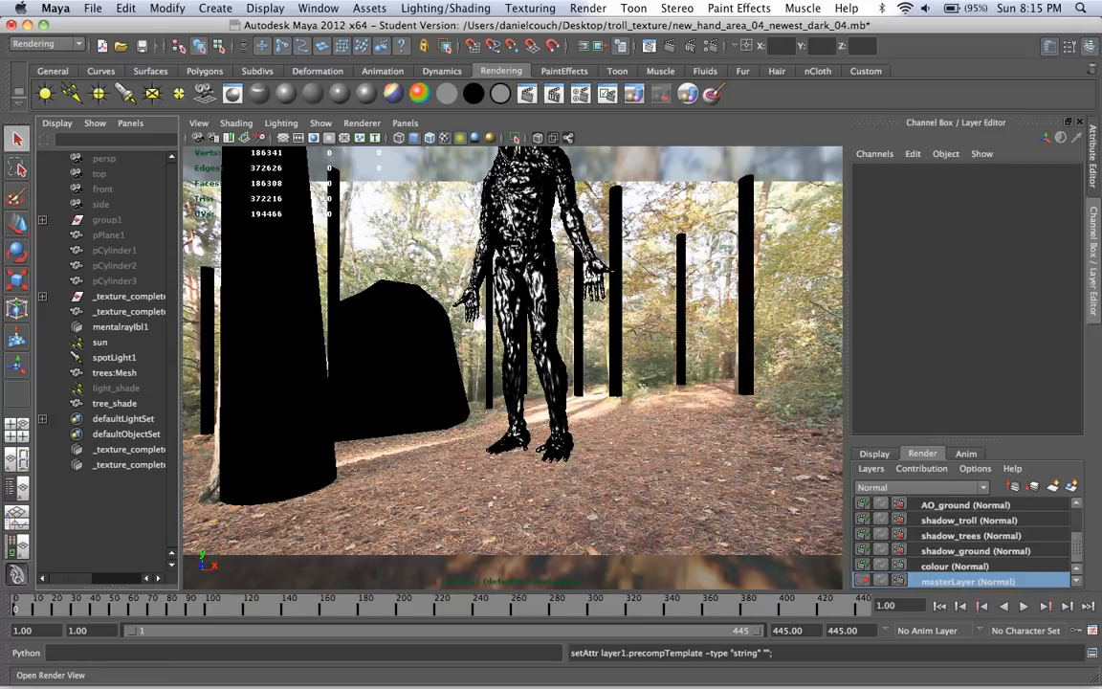
Step: Render the current frame of masterLayer through Camera1 with mental ray, and close the render window after viewing it
{"action": "left_click", "coordinate": [584, 44]}
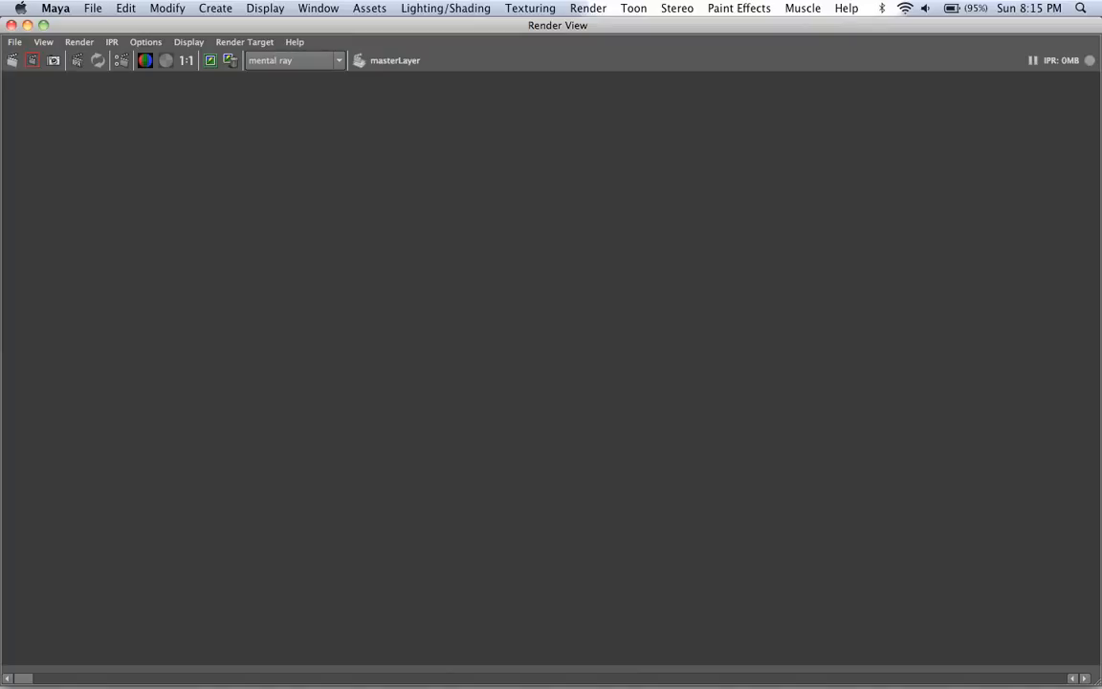
{"action": "left_click", "coordinate": [13, 60]}
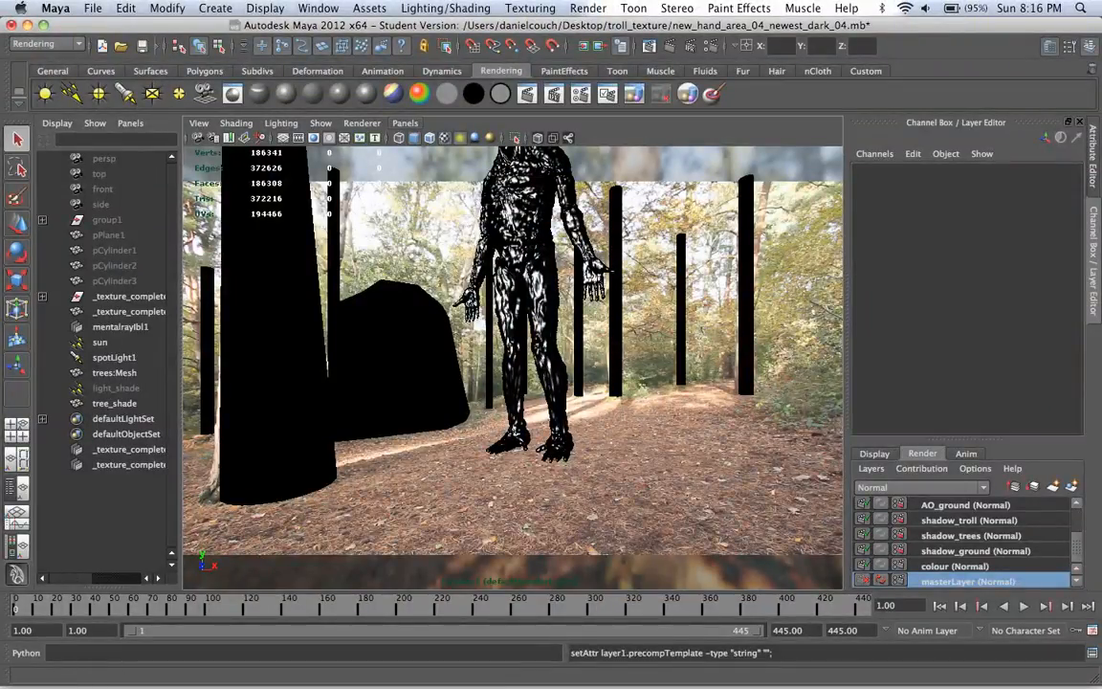
{"action": "left_click", "coordinate": [404, 122]}
{"action": "mouse_move", "coordinate": [433, 138]}
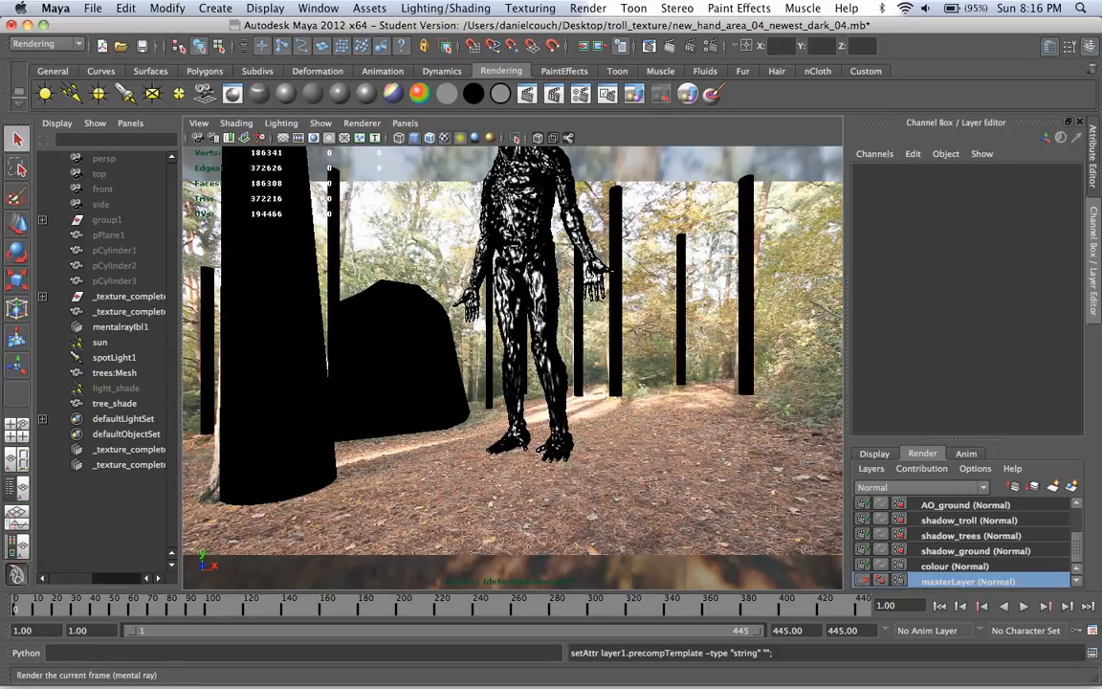
{"action": "left_click", "coordinate": [602, 44]}
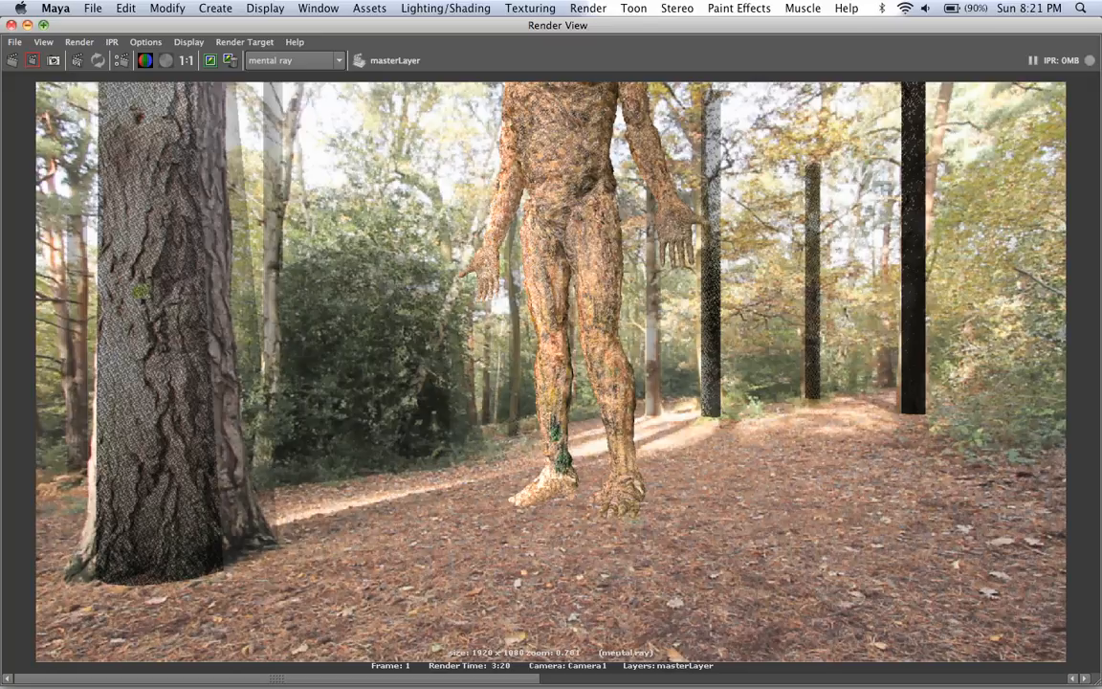
{"action": "left_click", "coordinate": [12, 25]}
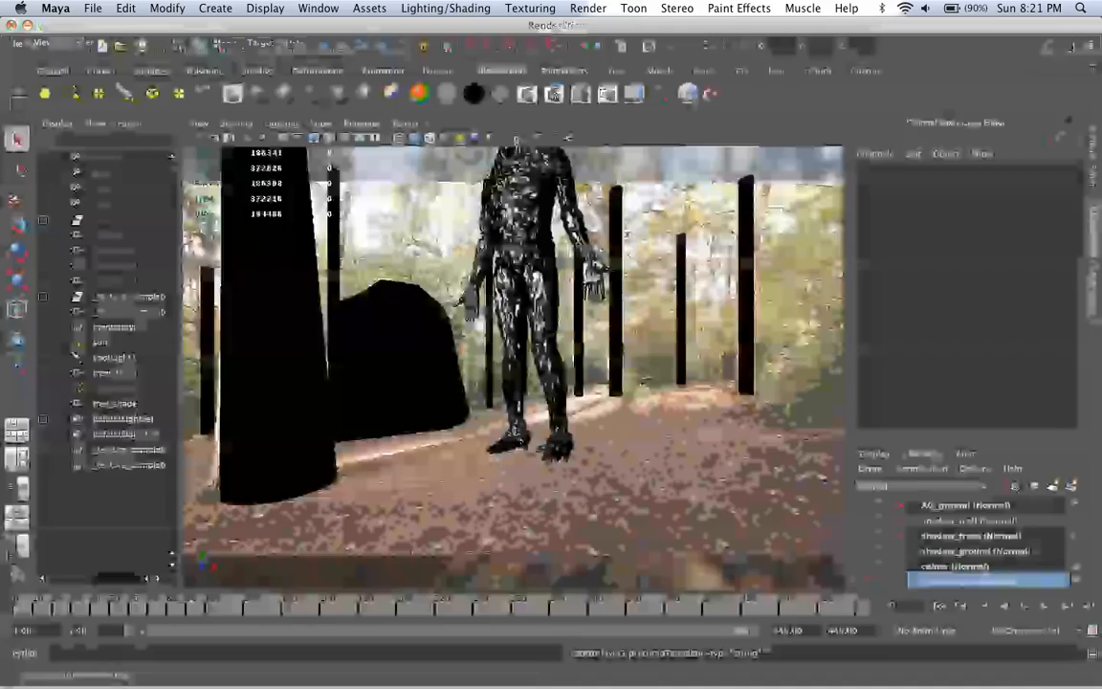
Step: Select the troll group for moving and replace the Outliner with the persp camera view beside the Camera1 view
{"action": "left_click", "coordinate": [129, 296]}
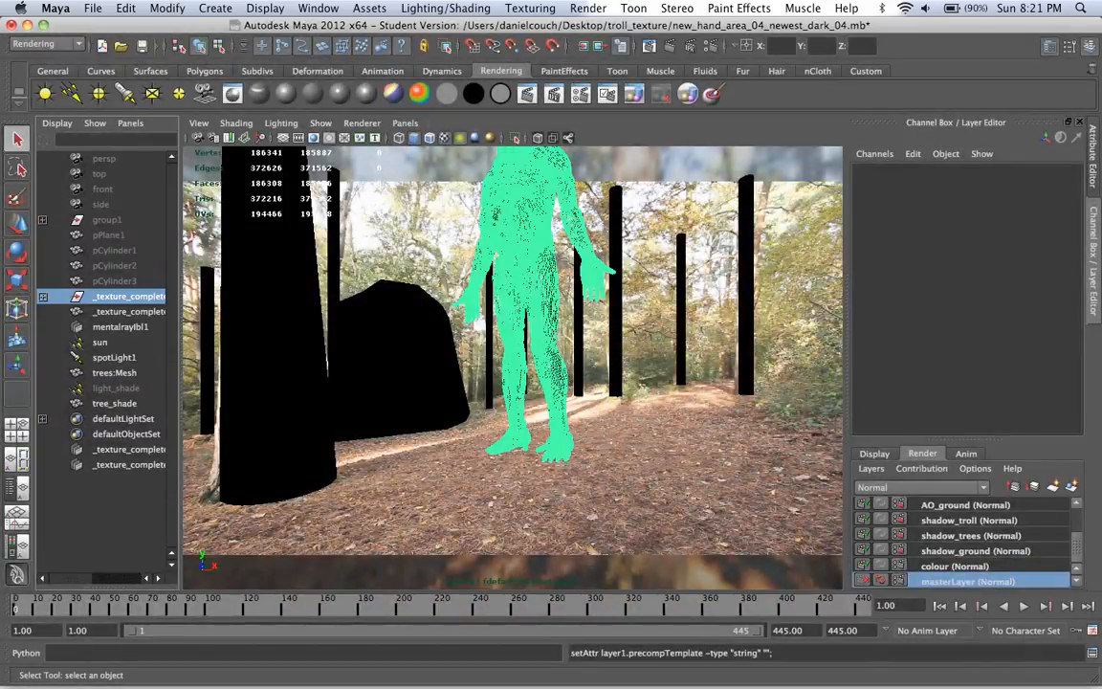
{"action": "key", "text": "w"}
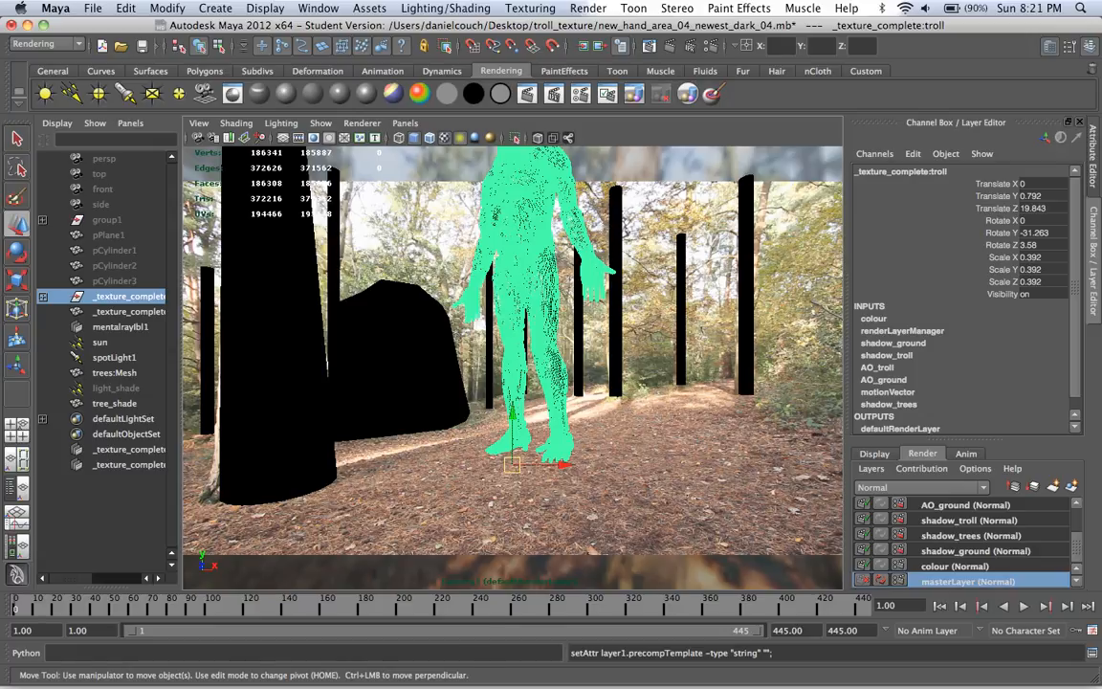
{"action": "left_click", "coordinate": [405, 124]}
{"action": "left_click", "coordinate": [365, 105]}
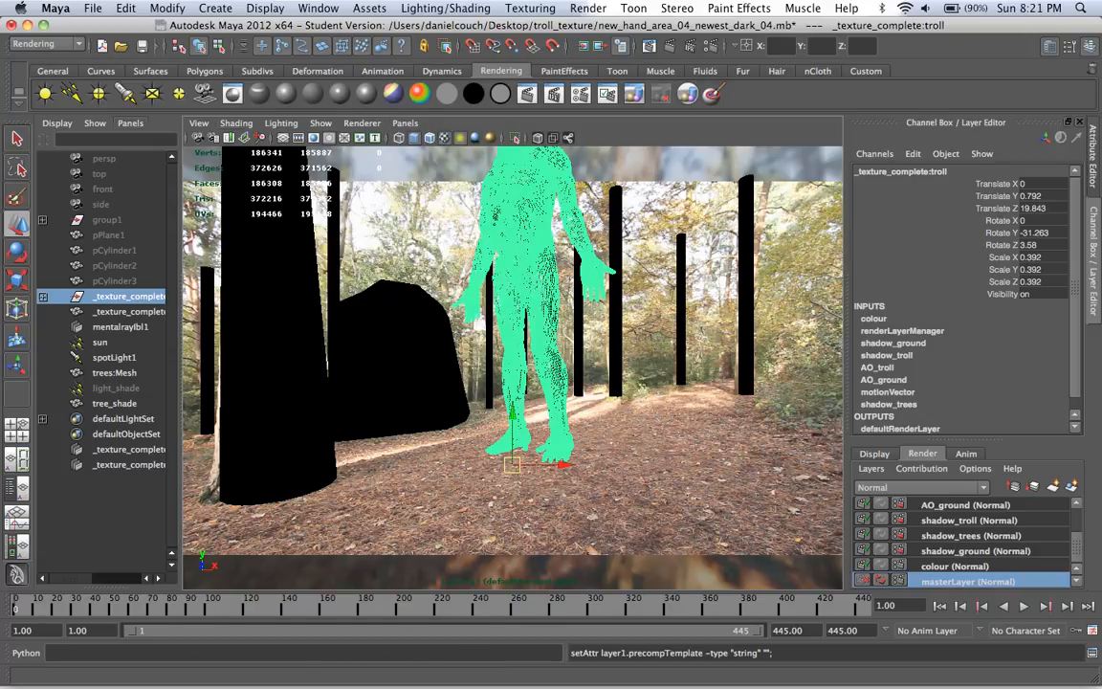
{"action": "left_click", "coordinate": [130, 123]}
{"action": "mouse_move", "coordinate": [172, 138]}
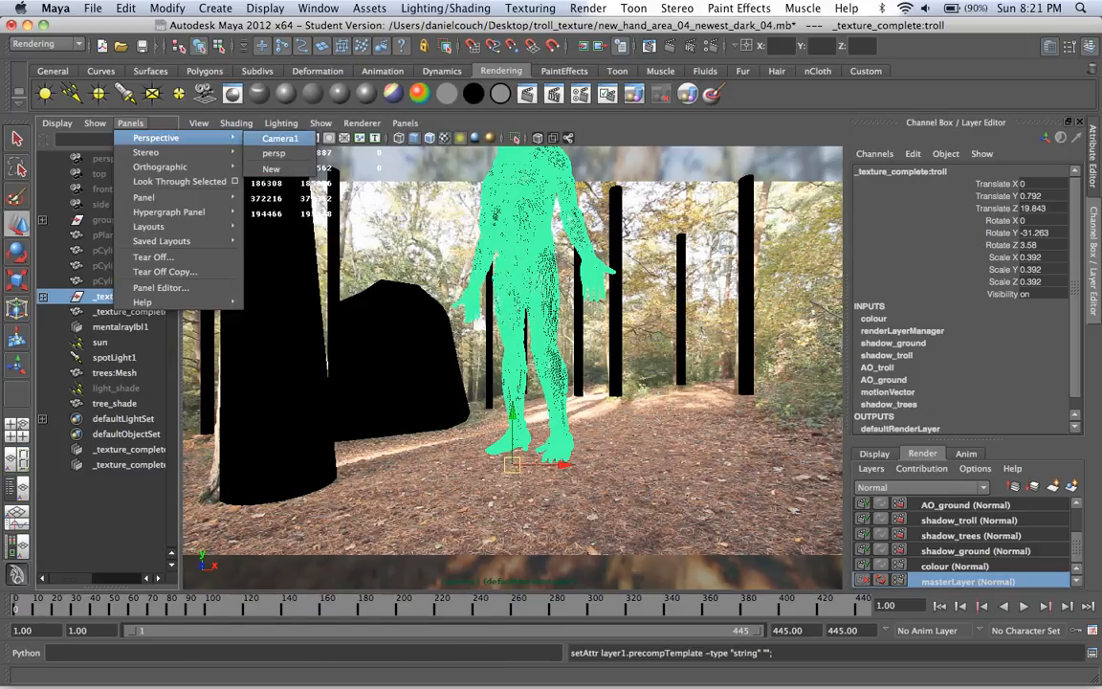
{"action": "left_click", "coordinate": [279, 139]}
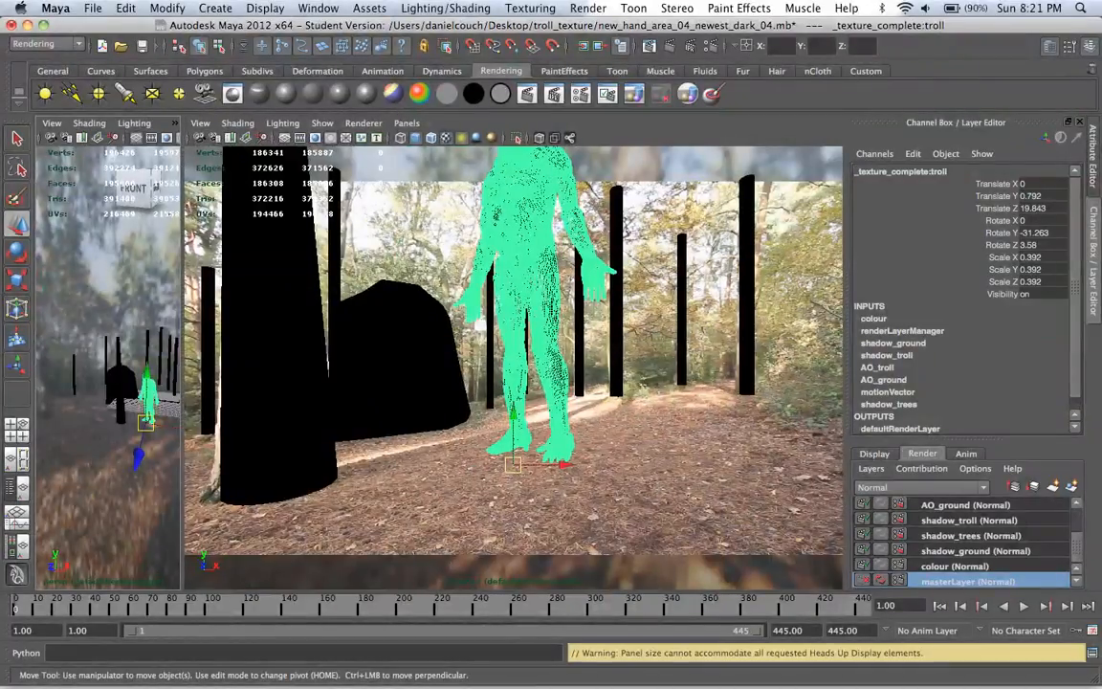
Step: Move the troll farther back and sideways in the scene, to Translate X 1.15 and Translate Z 13.88
{"action": "left_click_drag", "start_coordinate": [138, 458], "coordinate": [142, 444]}
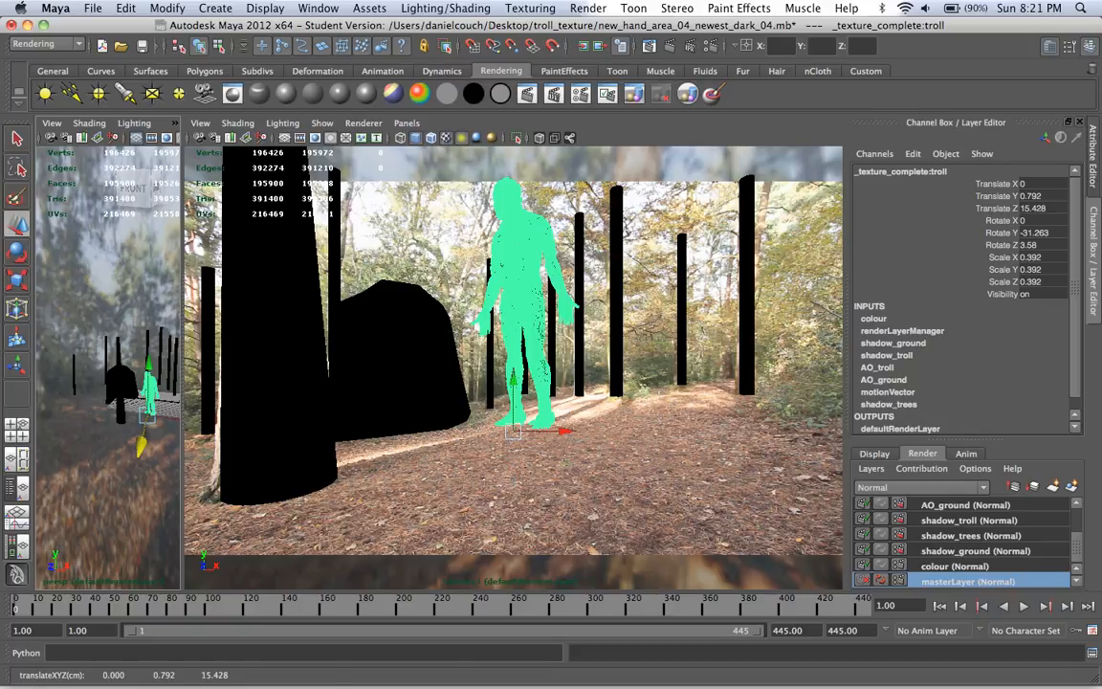
{"action": "left_click_drag", "start_coordinate": [566, 431], "coordinate": [591, 431]}
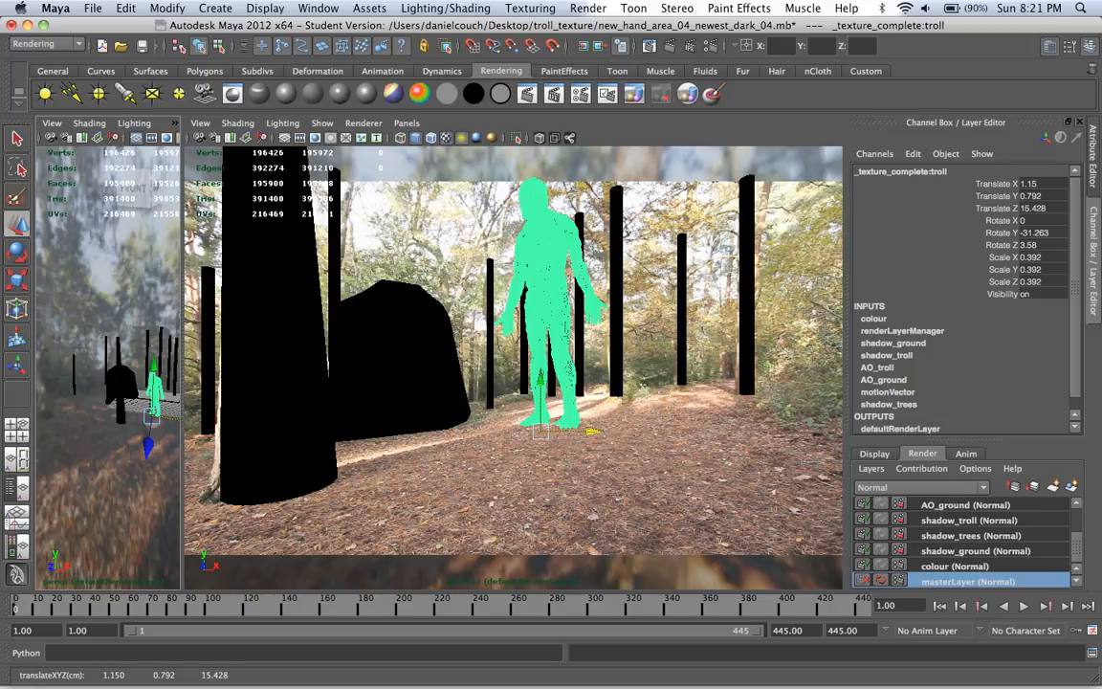
{"action": "left_click_drag", "start_coordinate": [149, 446], "coordinate": [149, 442]}
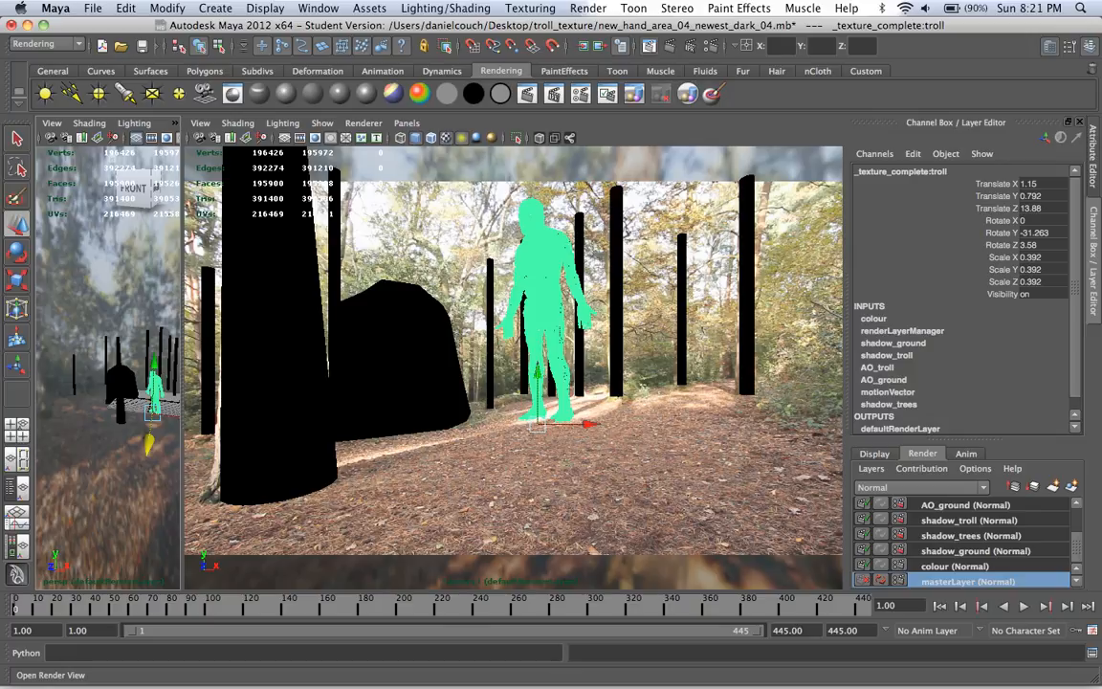
Step: Render only a region around the troll to check its new position against the forest background
{"action": "left_click", "coordinate": [585, 44]}
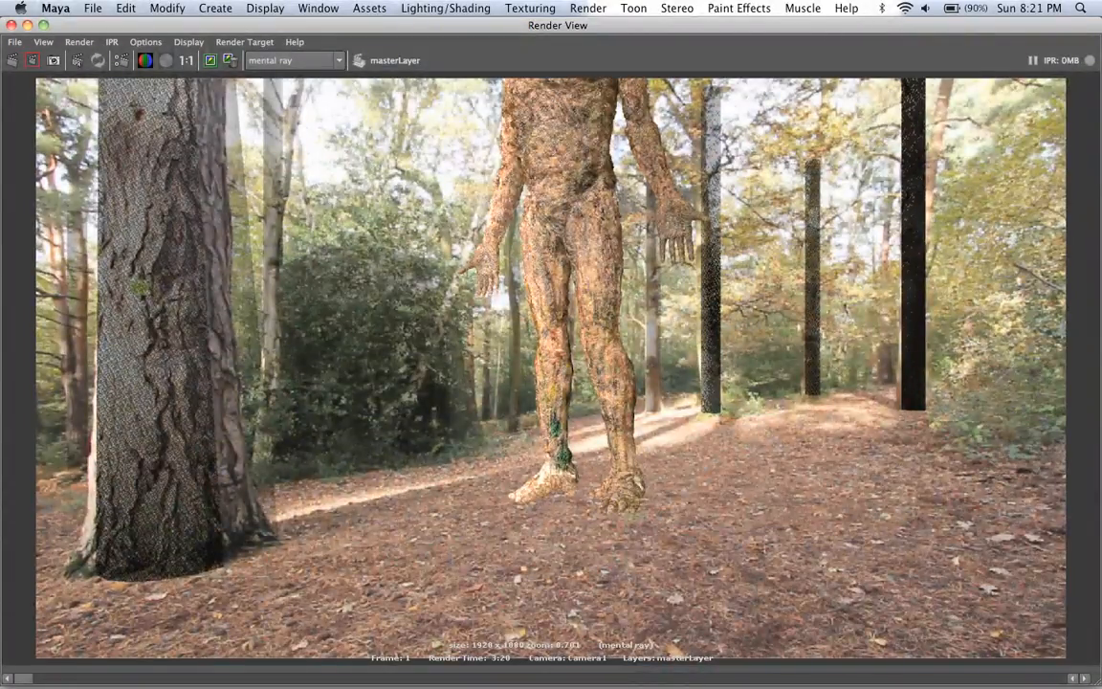
{"action": "left_click_drag", "start_coordinate": [350, 81], "coordinate": [831, 562]}
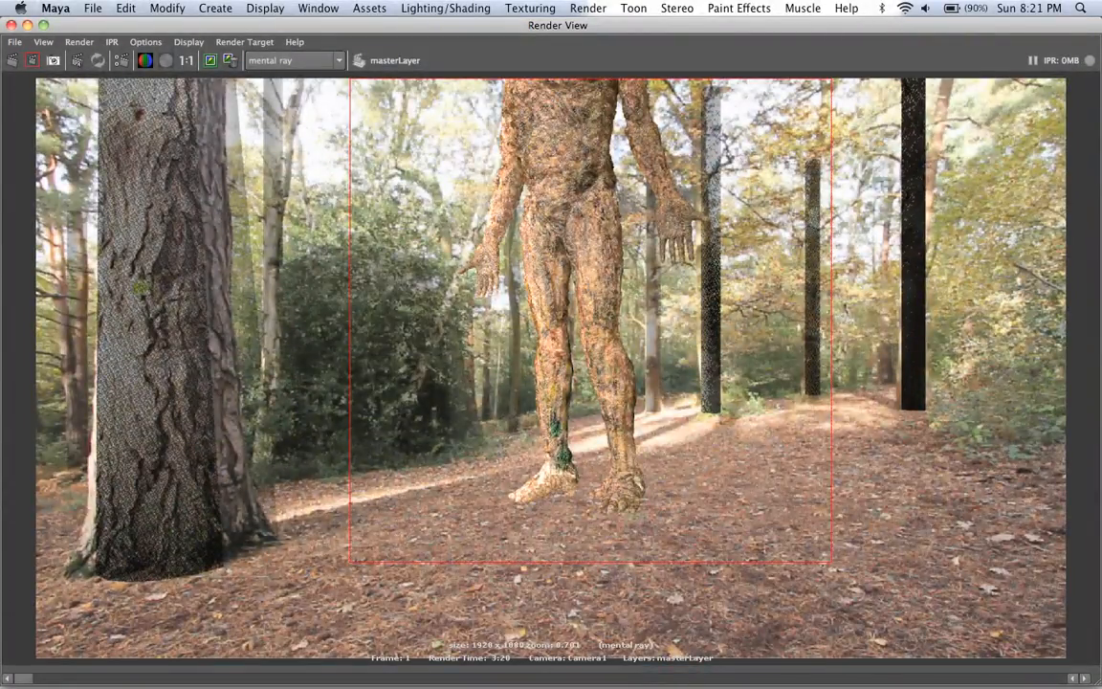
{"action": "left_click", "coordinate": [33, 60]}
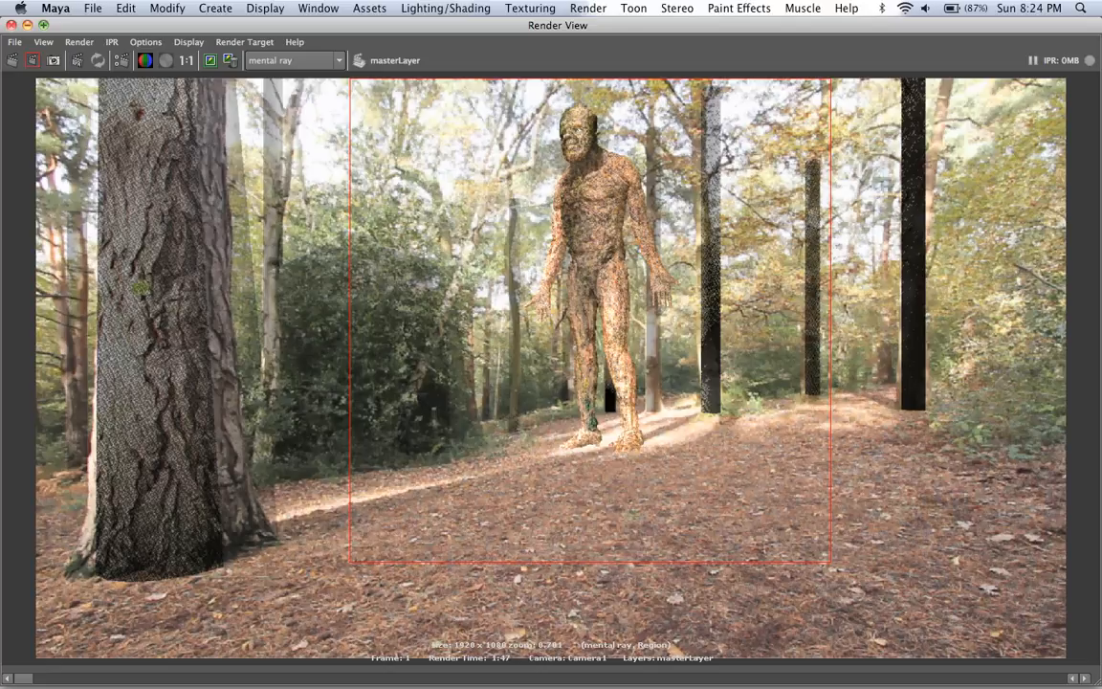
{"action": "left_click", "coordinate": [210, 60]}
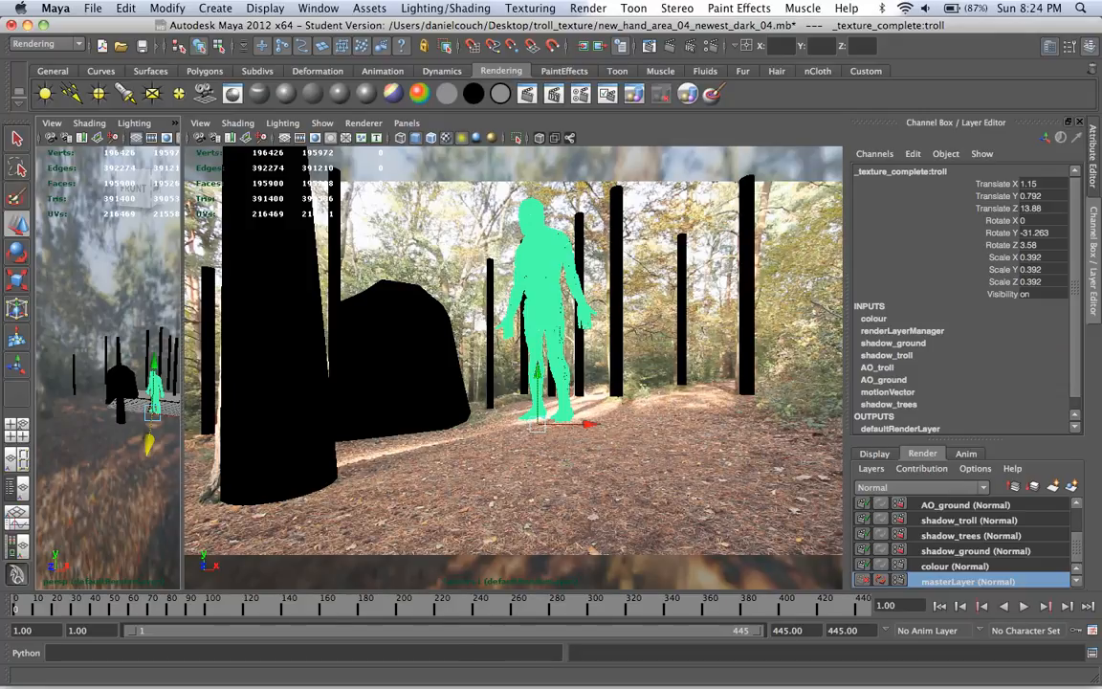
Step: Go through the shadow_trees, shadow_troll and shadow_ground render layers, and make the colour layer active
{"action": "left_click", "coordinate": [971, 536]}
{"action": "left_click", "coordinate": [968, 520]}
{"action": "left_click", "coordinate": [971, 536]}
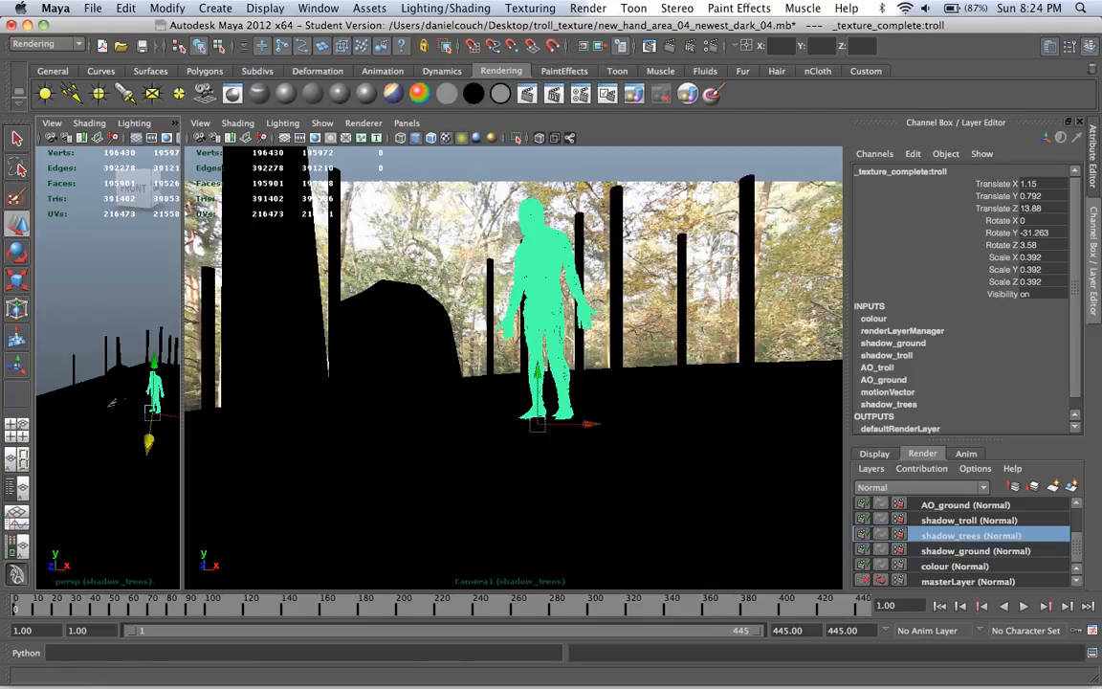
{"action": "left_click", "coordinate": [975, 551]}
{"action": "left_click", "coordinate": [954, 566]}
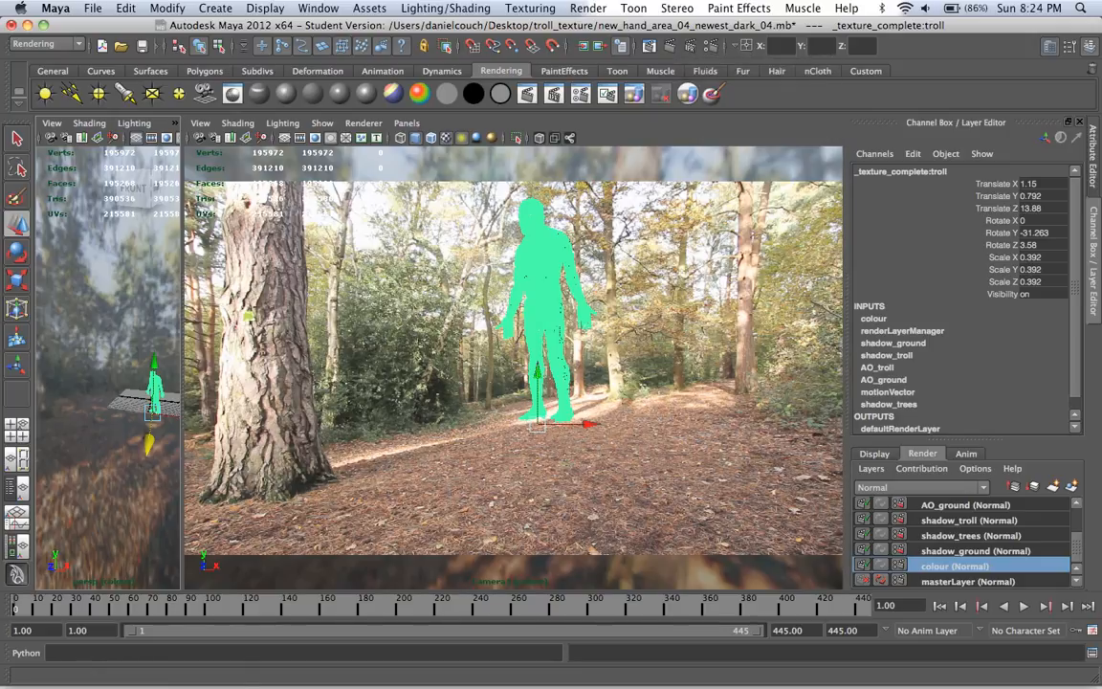
Step: Switch to Finder and open the NaturesGardener folder in Dropbox
{"action": "left_click", "coordinate": [93, 8]}
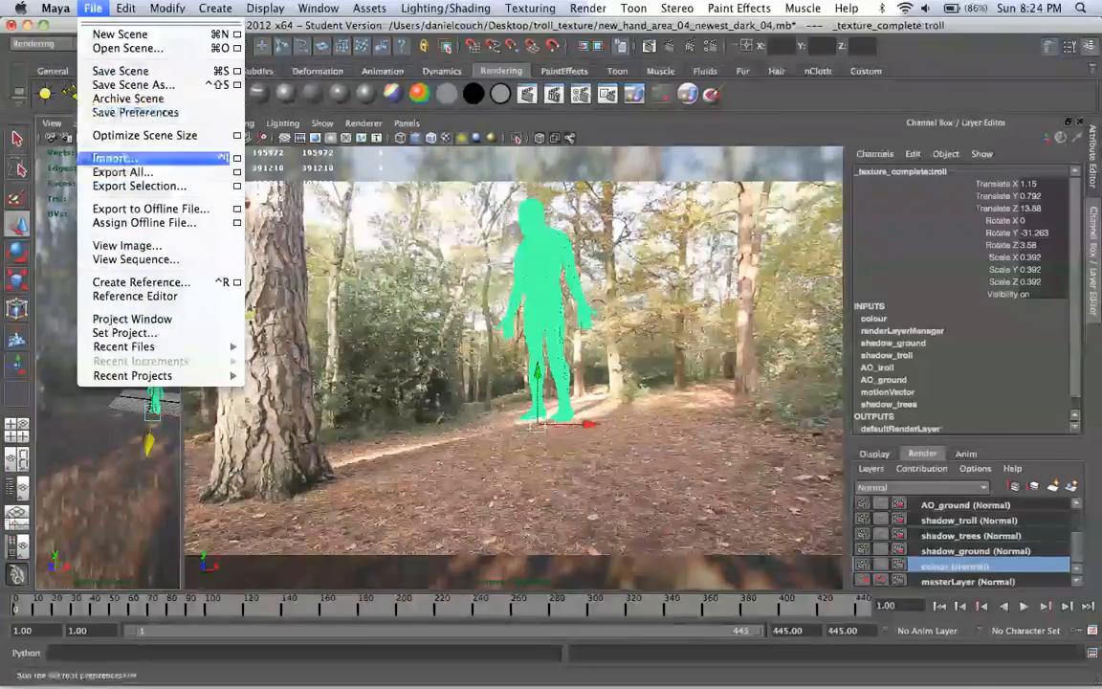
{"action": "left_click", "coordinate": [114, 158]}
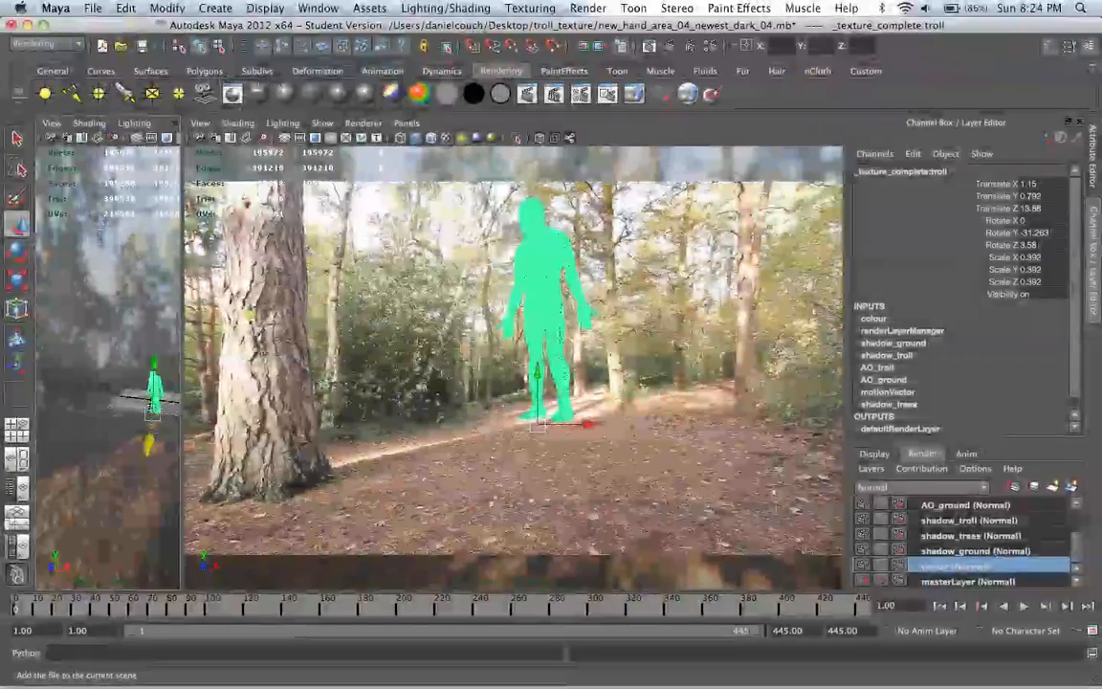
{"action": "key", "text": "F3"}
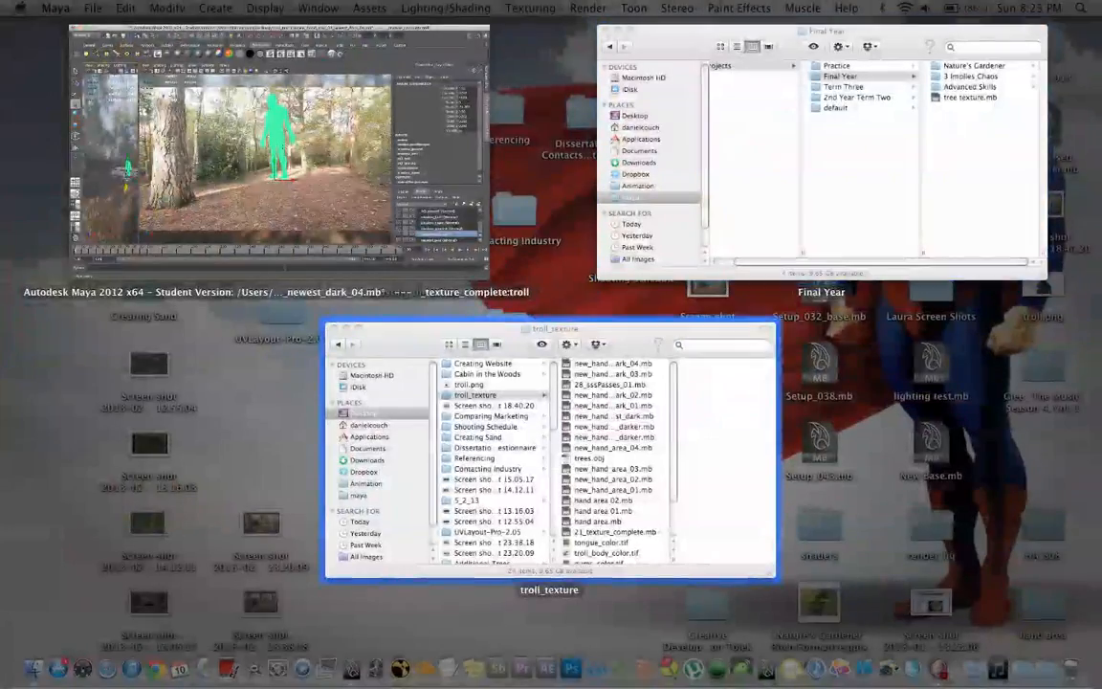
{"action": "left_click", "coordinate": [765, 191]}
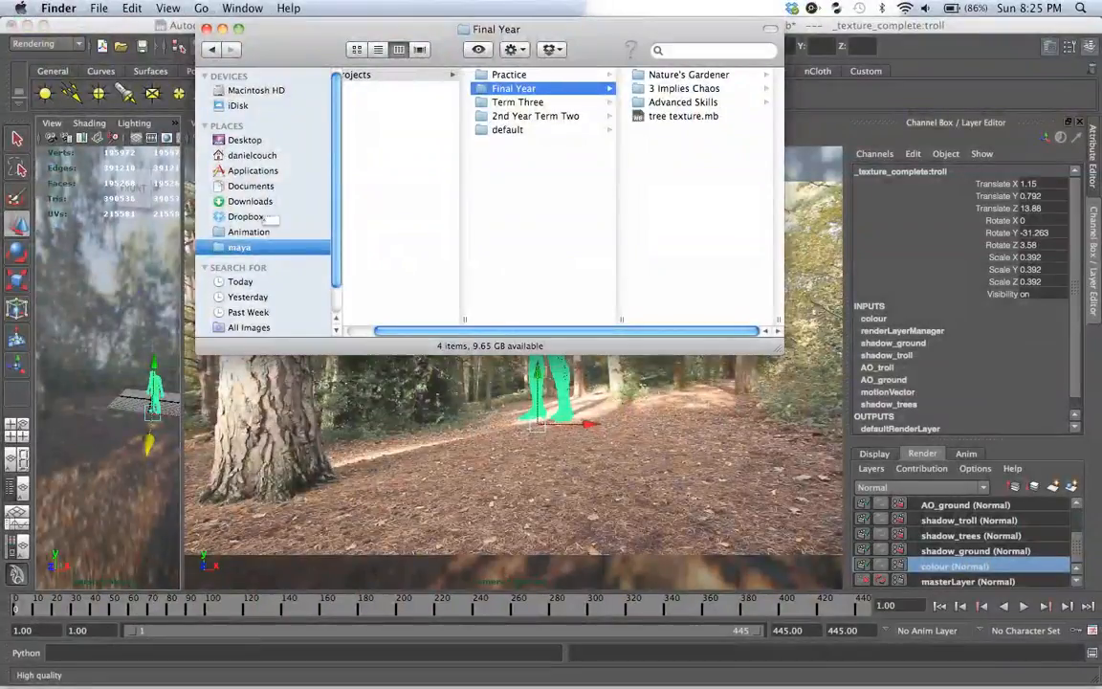
{"action": "left_click", "coordinate": [264, 218]}
{"action": "left_click", "coordinate": [214, 227]}
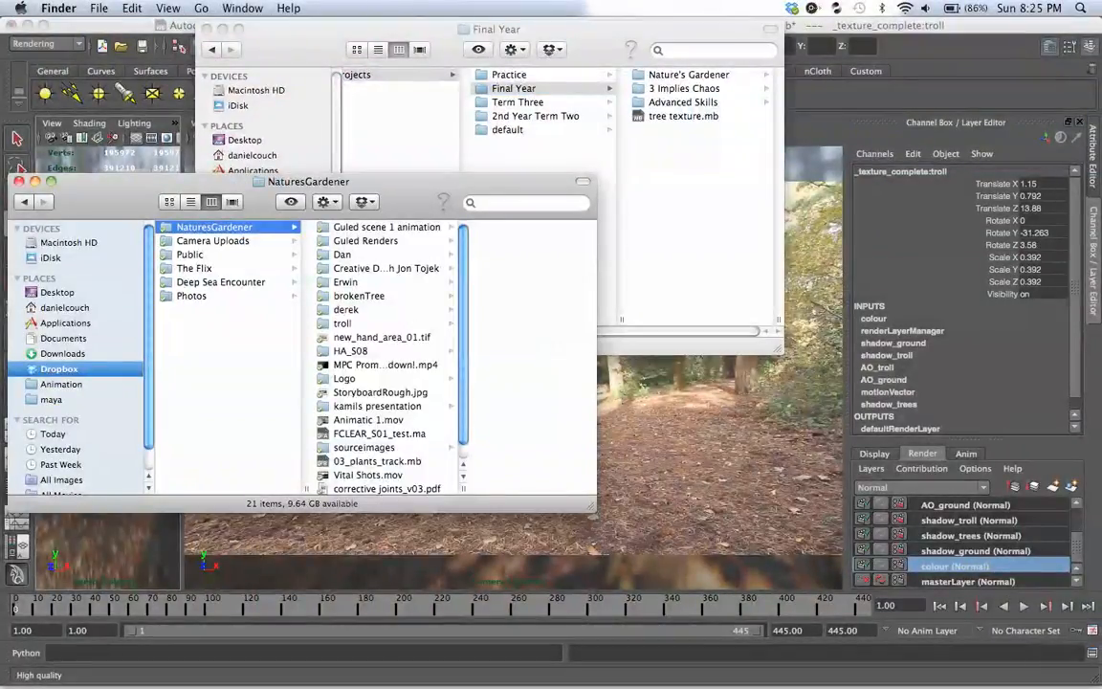
Step: Look through the scene animation, renders, textures and ptgui916 subfolders of NaturesGardener for the tree model
{"action": "left_click", "coordinate": [375, 227]}
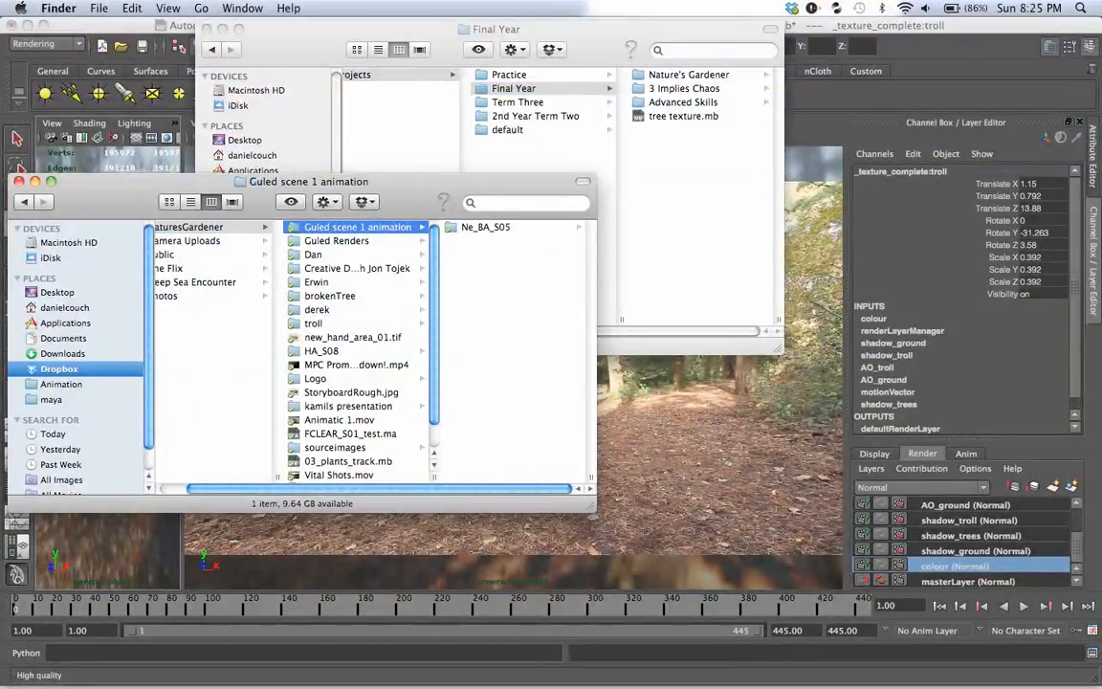
{"action": "left_click", "coordinate": [337, 241]}
{"action": "left_click", "coordinate": [358, 228]}
{"action": "left_click", "coordinate": [485, 227]}
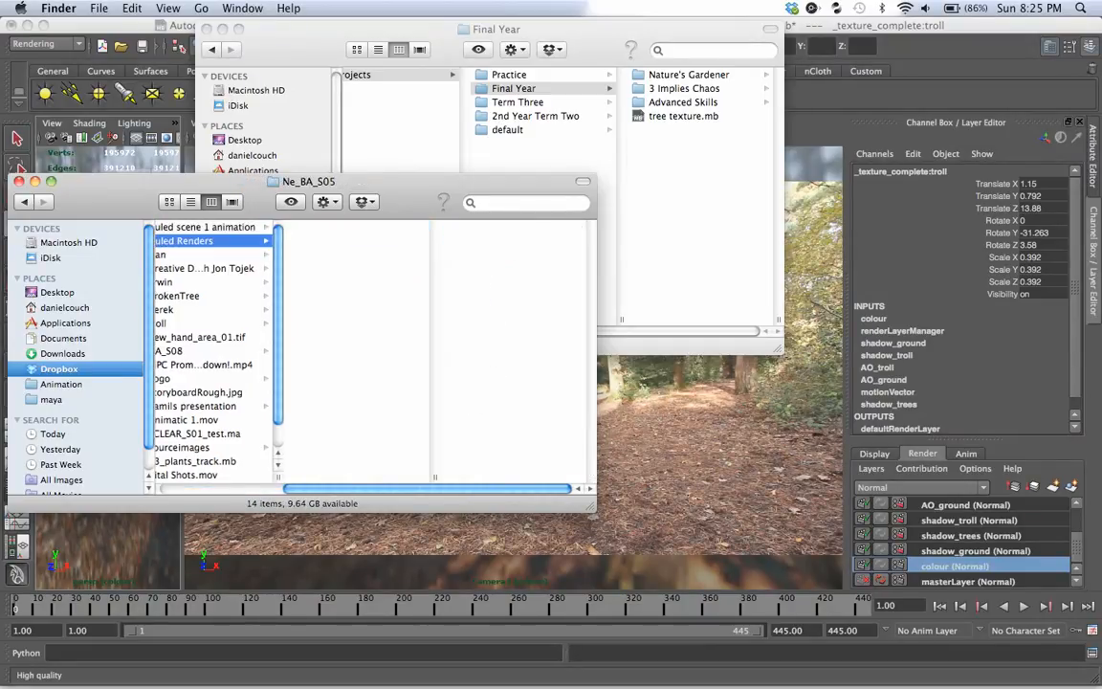
{"action": "left_click", "coordinate": [185, 254]}
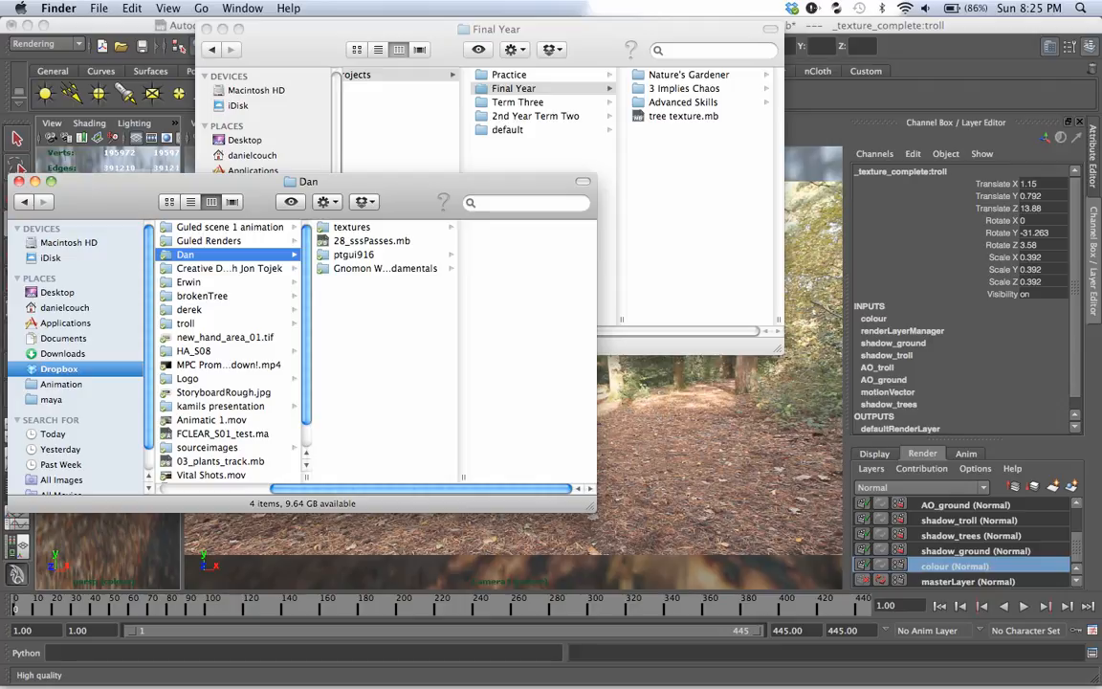
{"action": "left_click", "coordinate": [352, 227]}
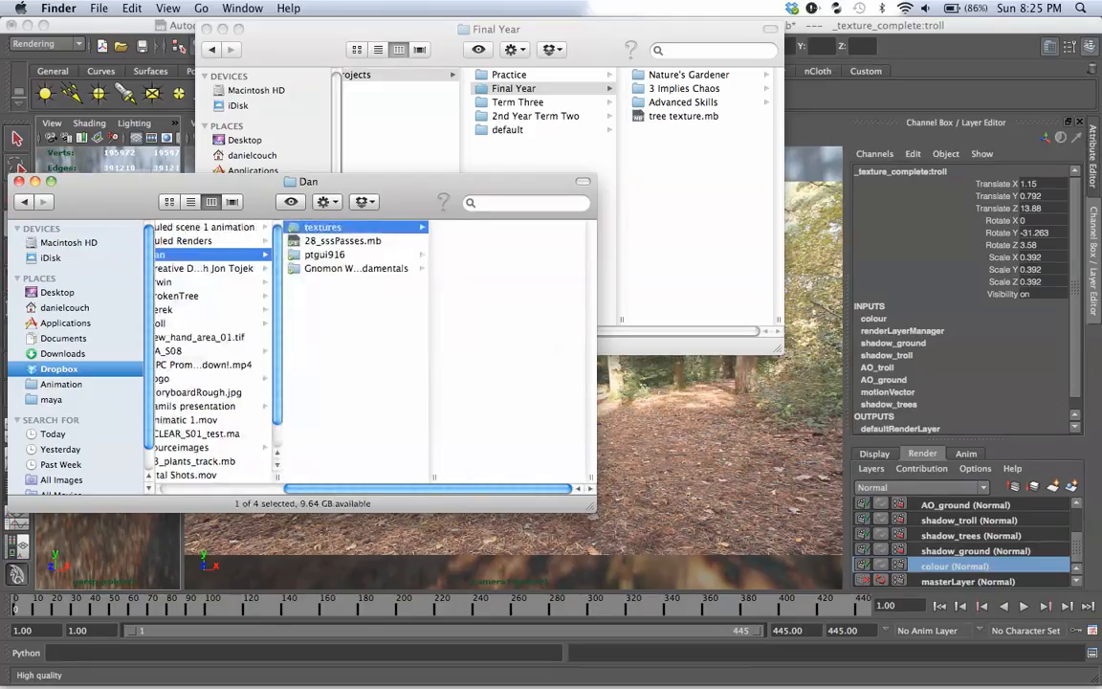
{"action": "left_click", "coordinate": [340, 241]}
{"action": "left_click", "coordinate": [322, 255]}
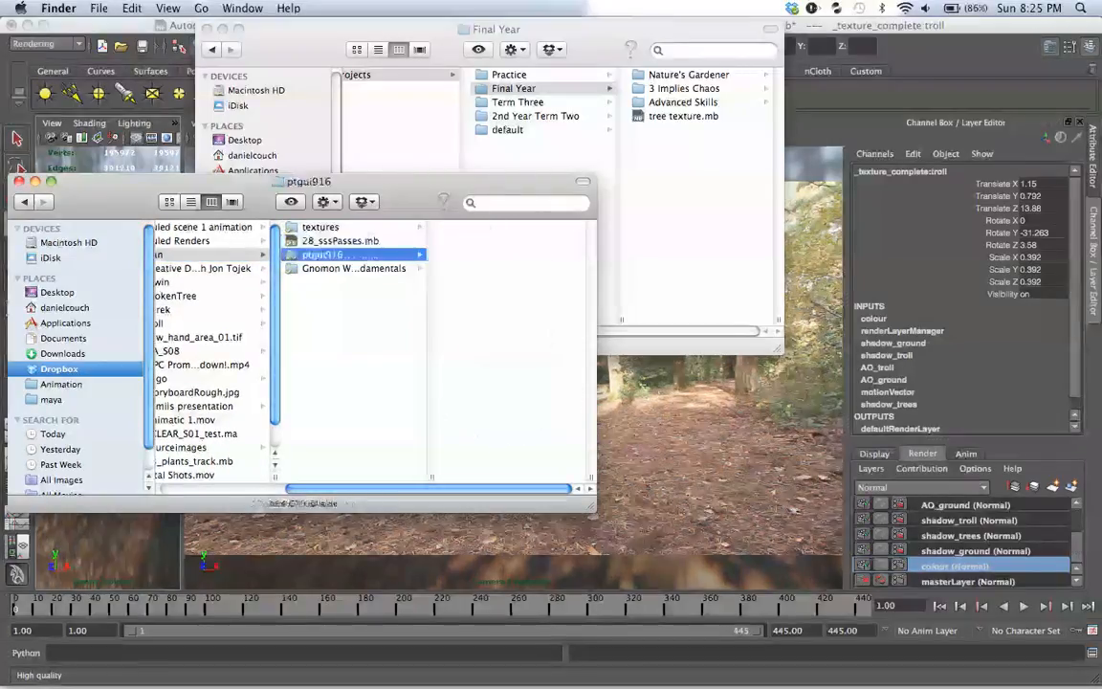
Step: Open the brokenTree folder and copy its sourceImages folder and brokenTree.mb file
{"action": "key", "text": "Left"}
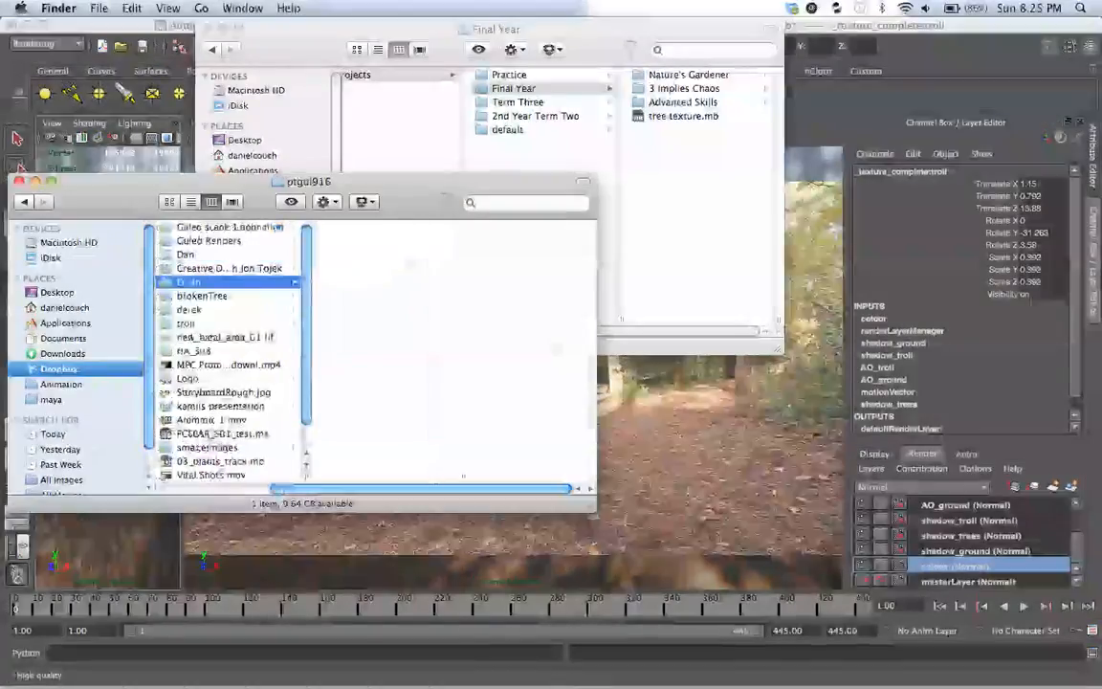
{"action": "key", "text": "Down"}
{"action": "key", "text": "Down"}
{"action": "key", "text": "Down"}
{"action": "key", "text": "Right"}
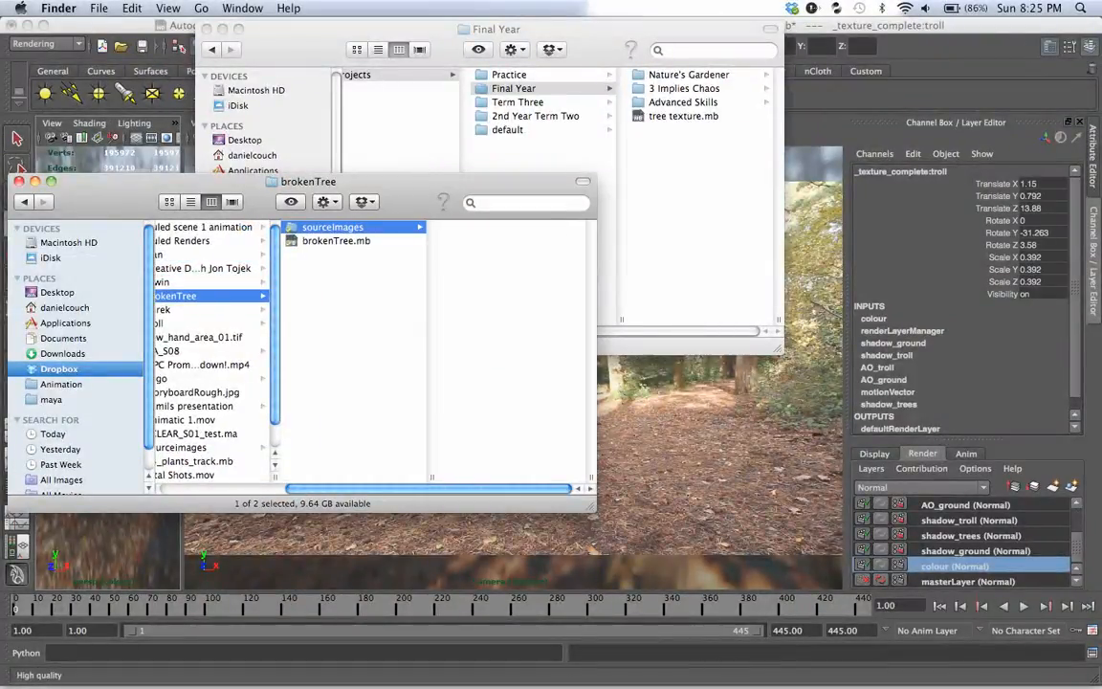
{"action": "key", "text": "Down"}
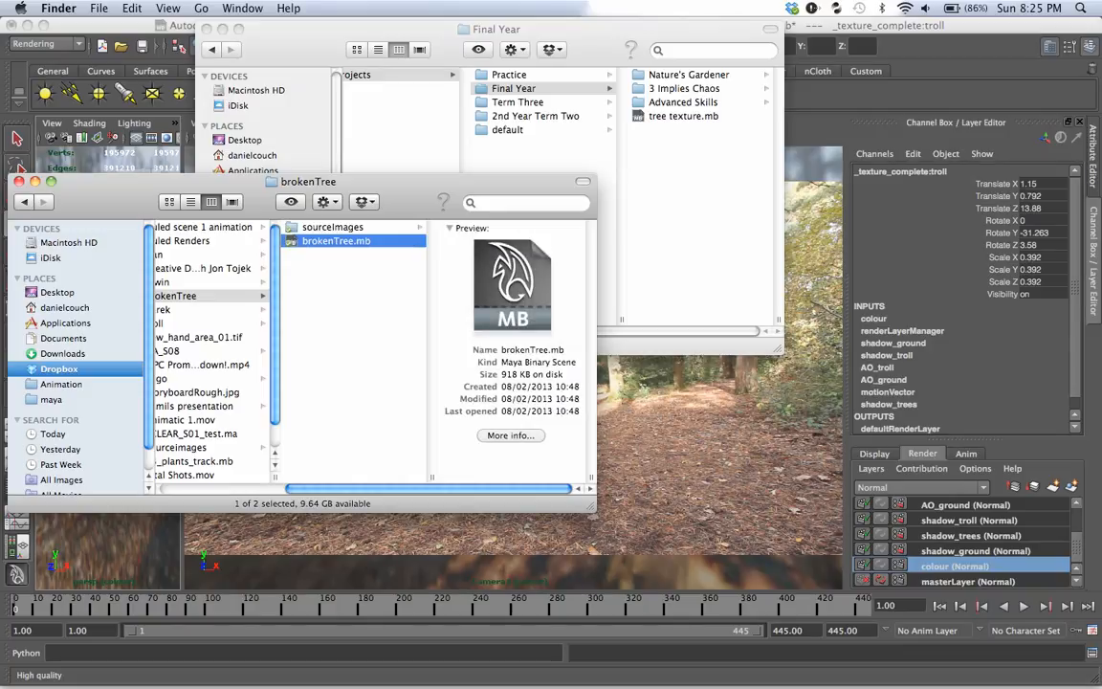
{"action": "key", "text": "super+a"}
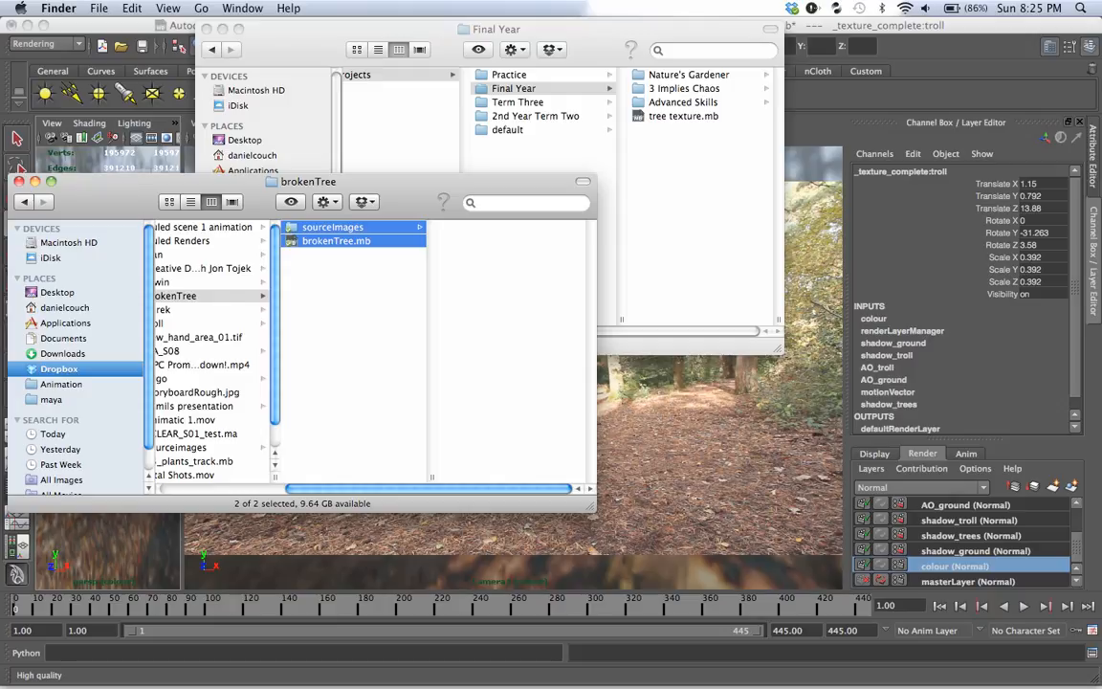
{"action": "right_click", "coordinate": [336, 240]}
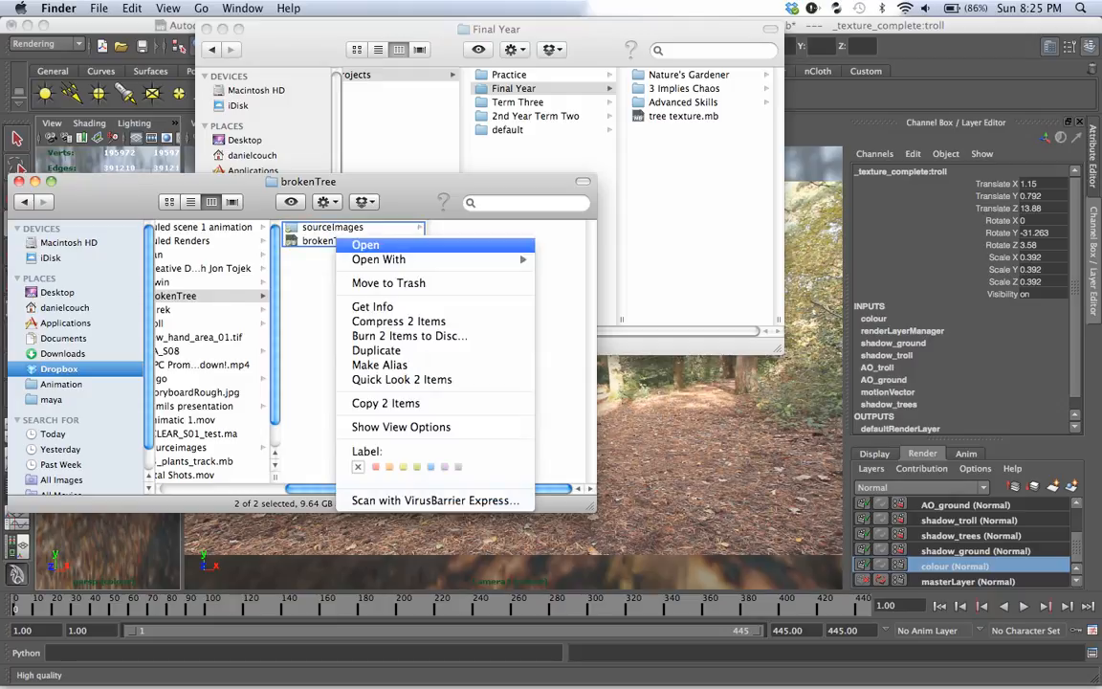
{"action": "left_click", "coordinate": [386, 403]}
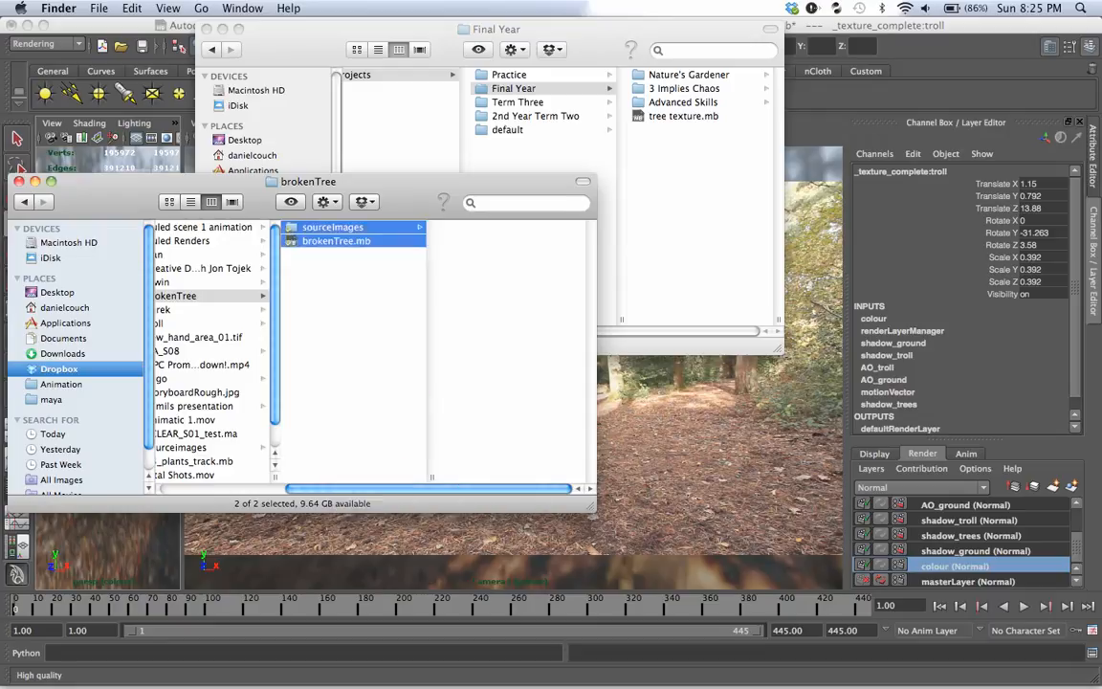
Step: Paste the copied sourceImages folder and brokenTree.mb into the troll_texture folder on the Desktop
{"action": "left_click", "coordinate": [696, 222]}
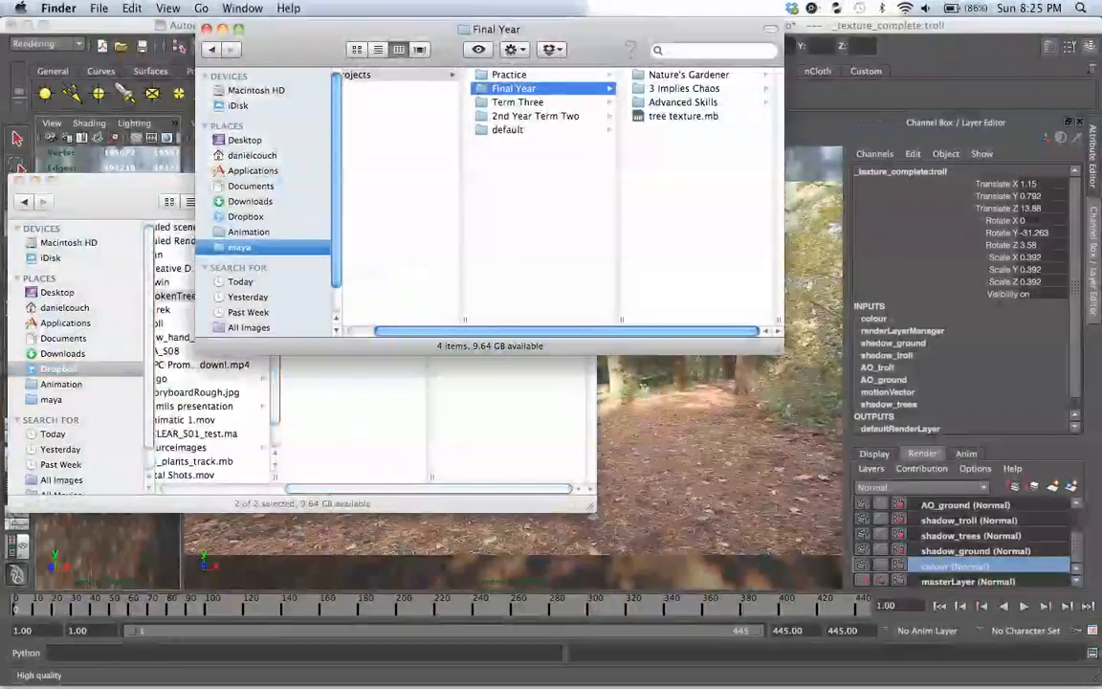
{"action": "left_click", "coordinate": [688, 75]}
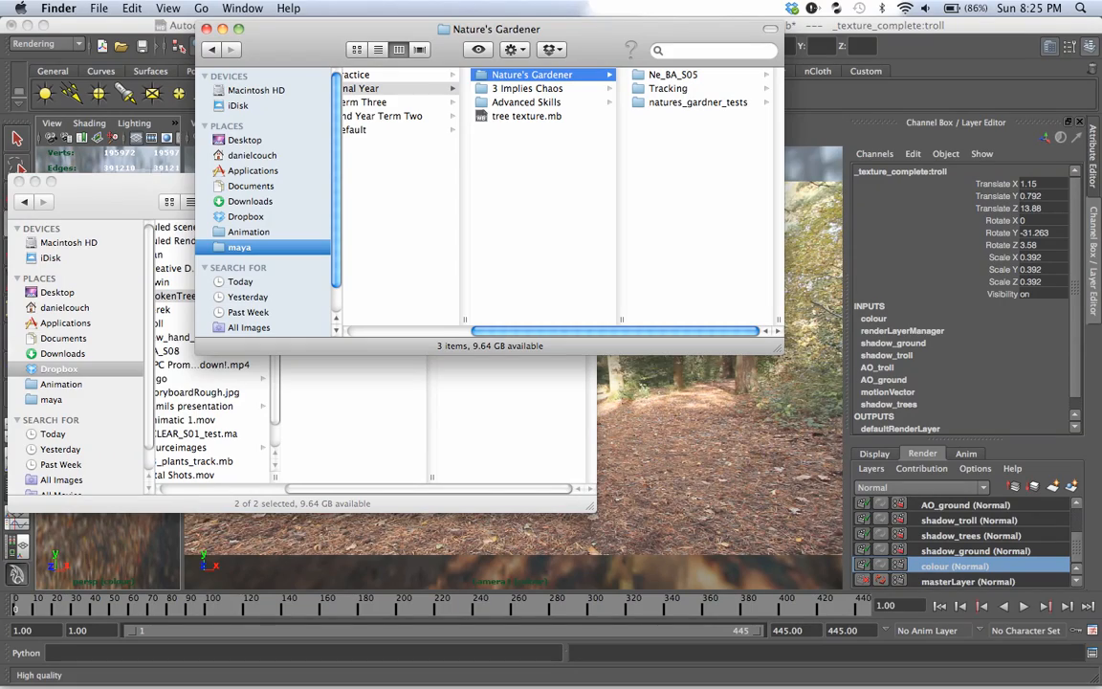
{"action": "key", "text": "F3"}
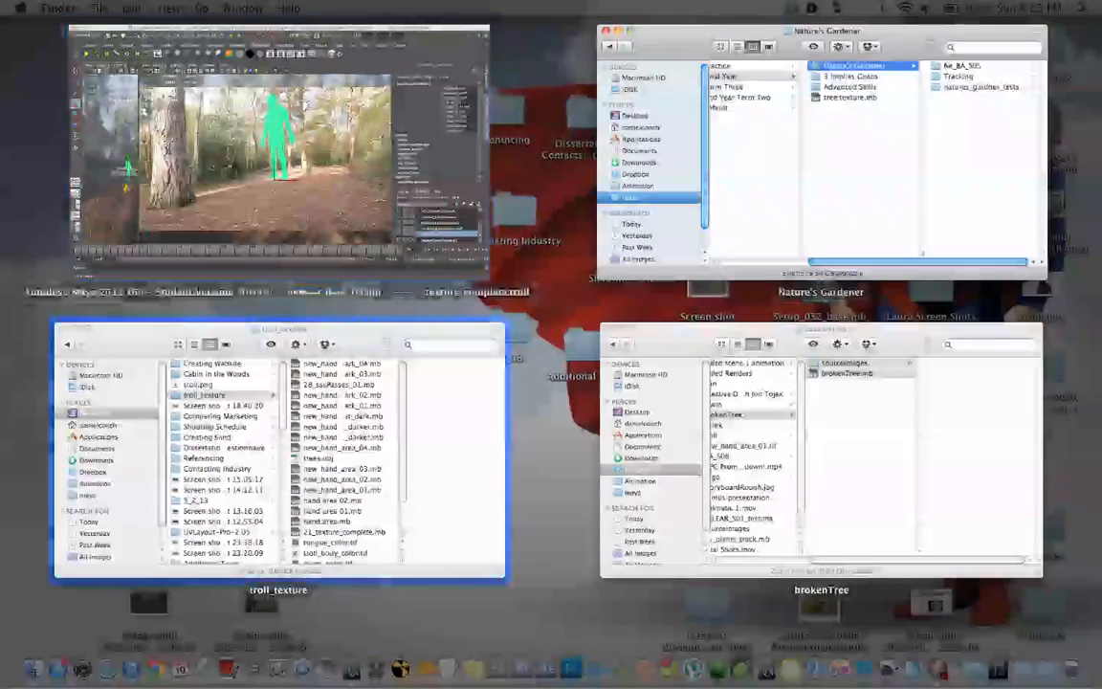
{"action": "left_click", "coordinate": [281, 449]}
{"action": "scroll", "coordinate": [378, 212], "scroll_direction": "down", "scroll_amount": 4}
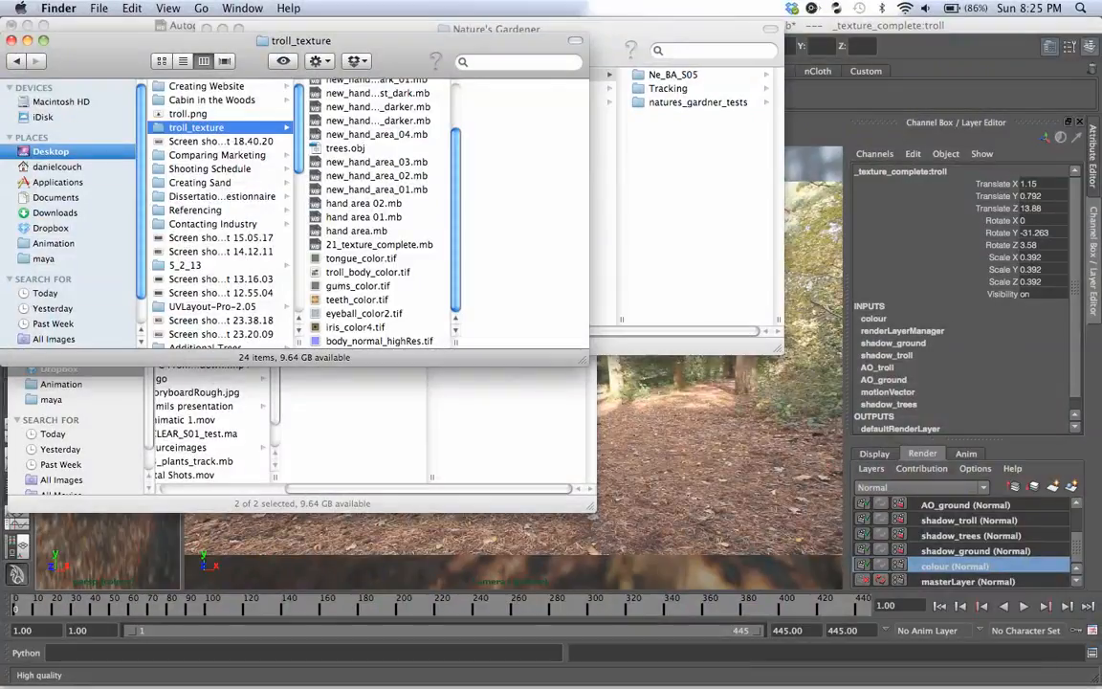
{"action": "scroll", "coordinate": [378, 212], "scroll_direction": "up", "scroll_amount": 3}
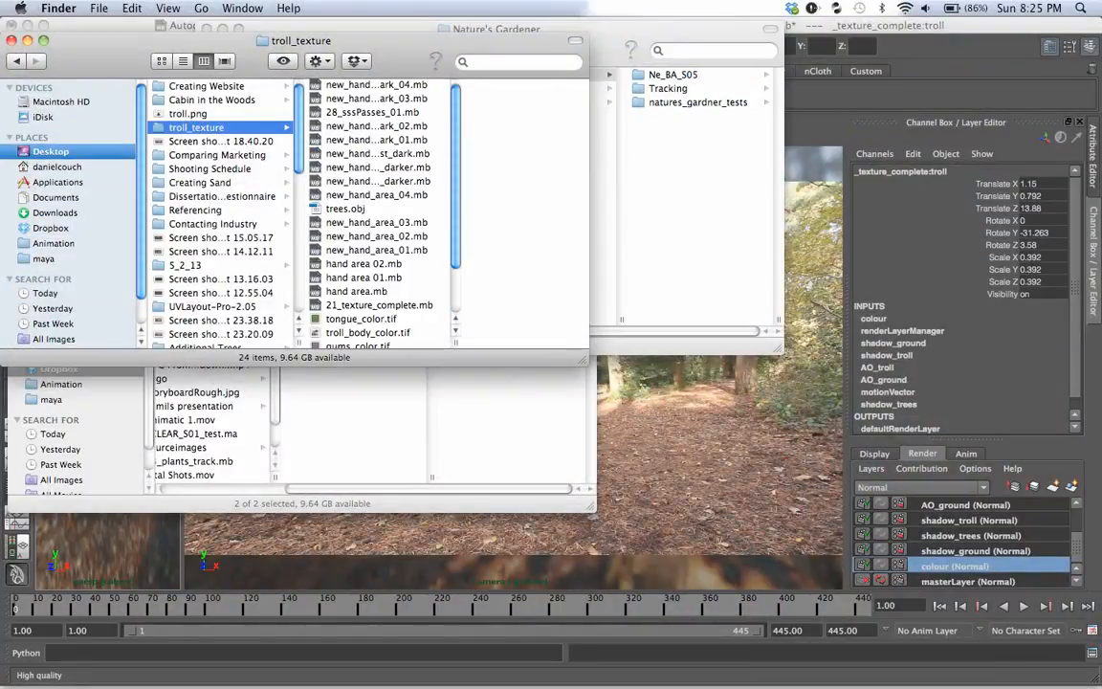
{"action": "scroll", "coordinate": [377, 212], "scroll_direction": "down", "scroll_amount": 3}
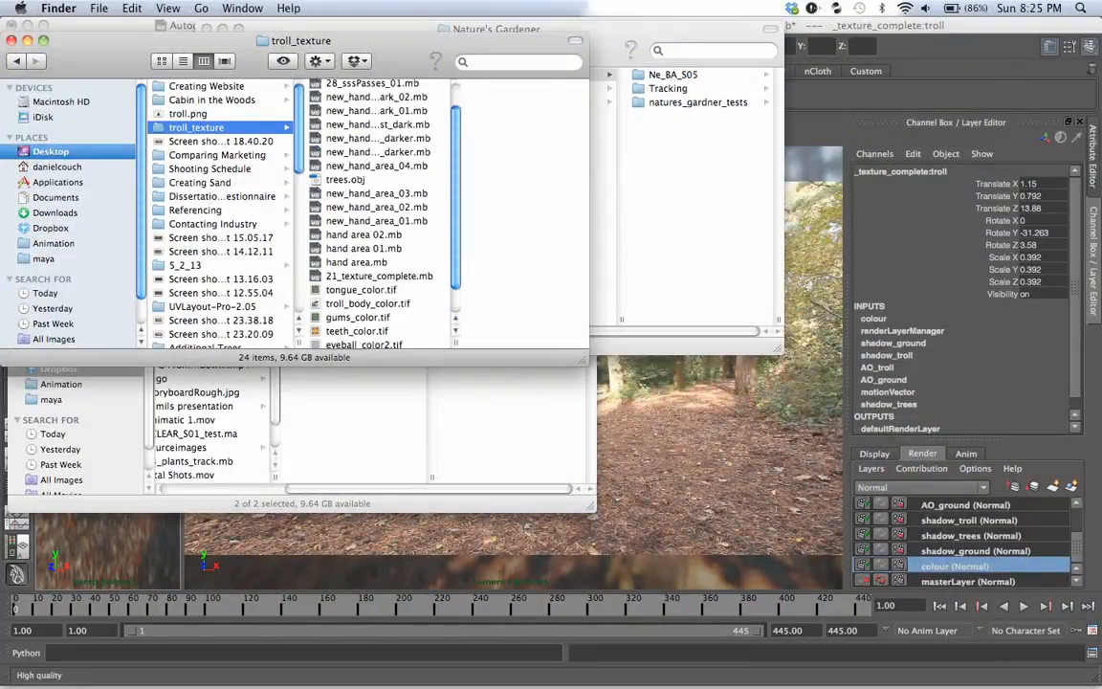
{"action": "right_click", "coordinate": [424, 284]}
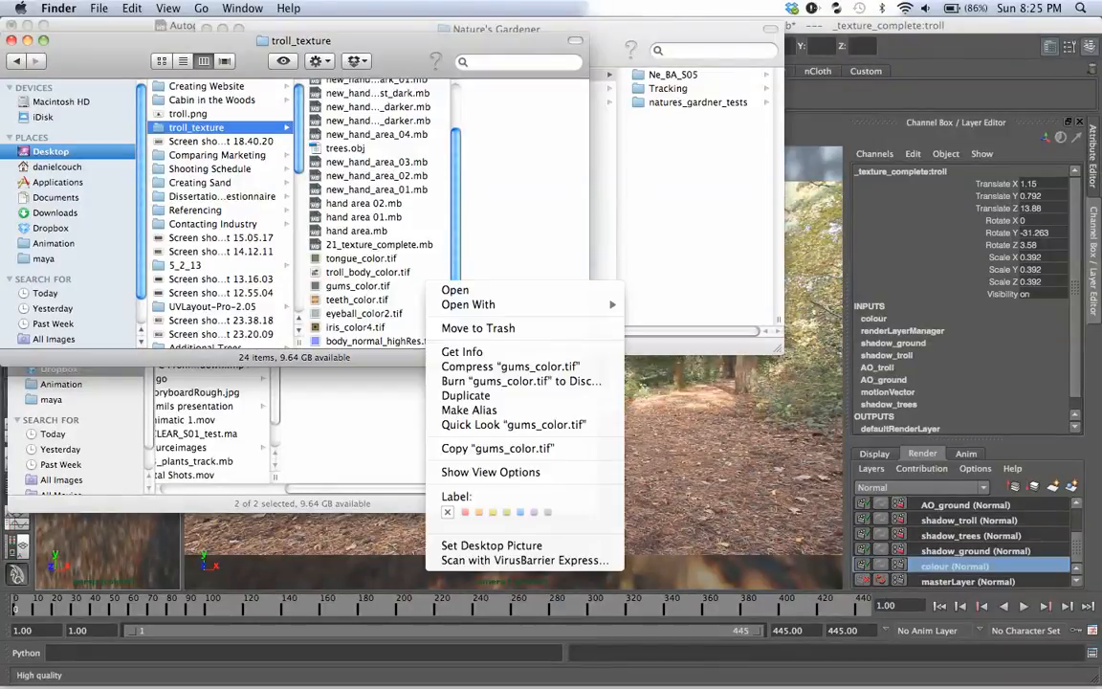
{"action": "left_click", "coordinate": [413, 295]}
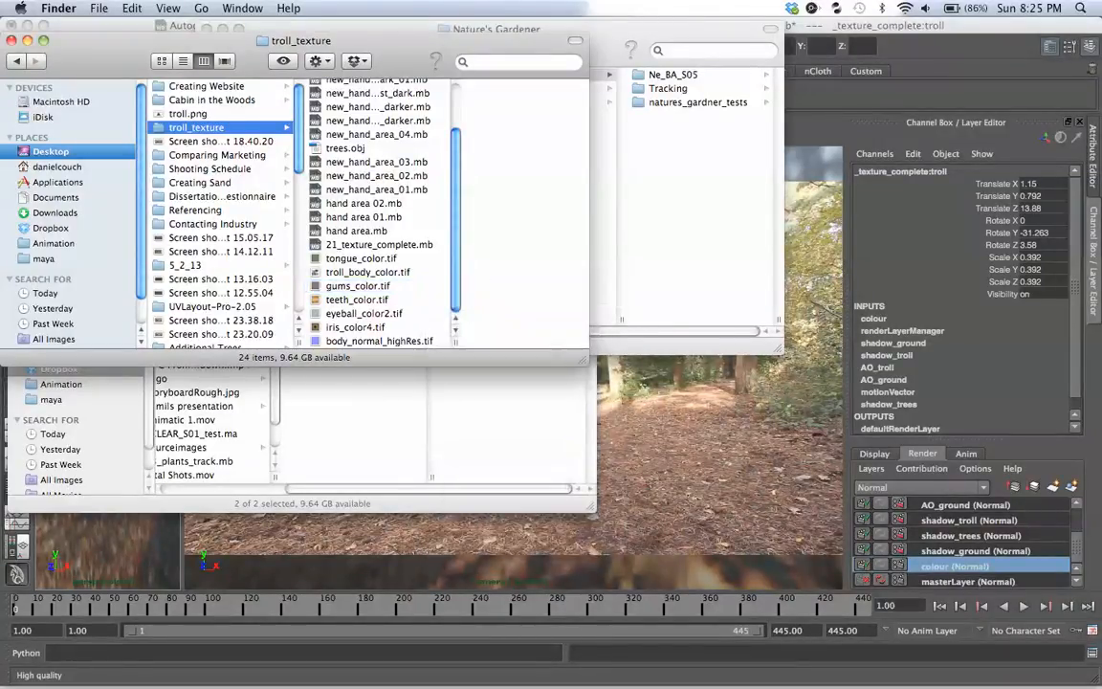
{"action": "right_click", "coordinate": [204, 127]}
{"action": "left_click", "coordinate": [248, 277]}
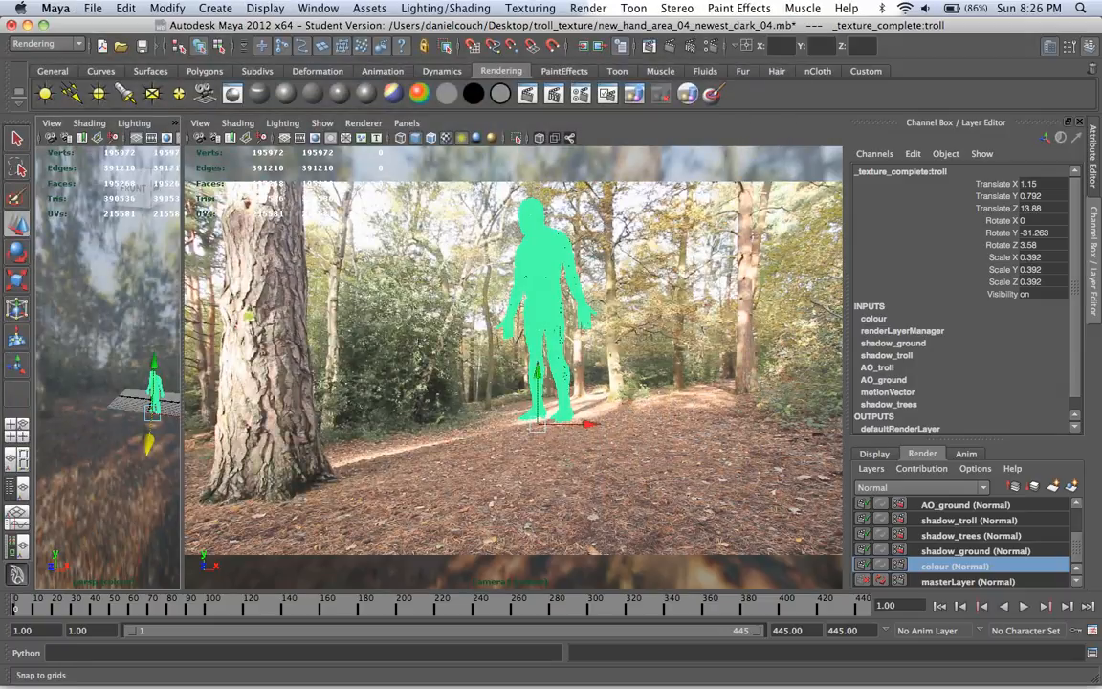
Step: Switch back to Maya and import brokenTree.mb from the Desktop's troll_texture folder into the scene
{"action": "left_click", "coordinate": [93, 7]}
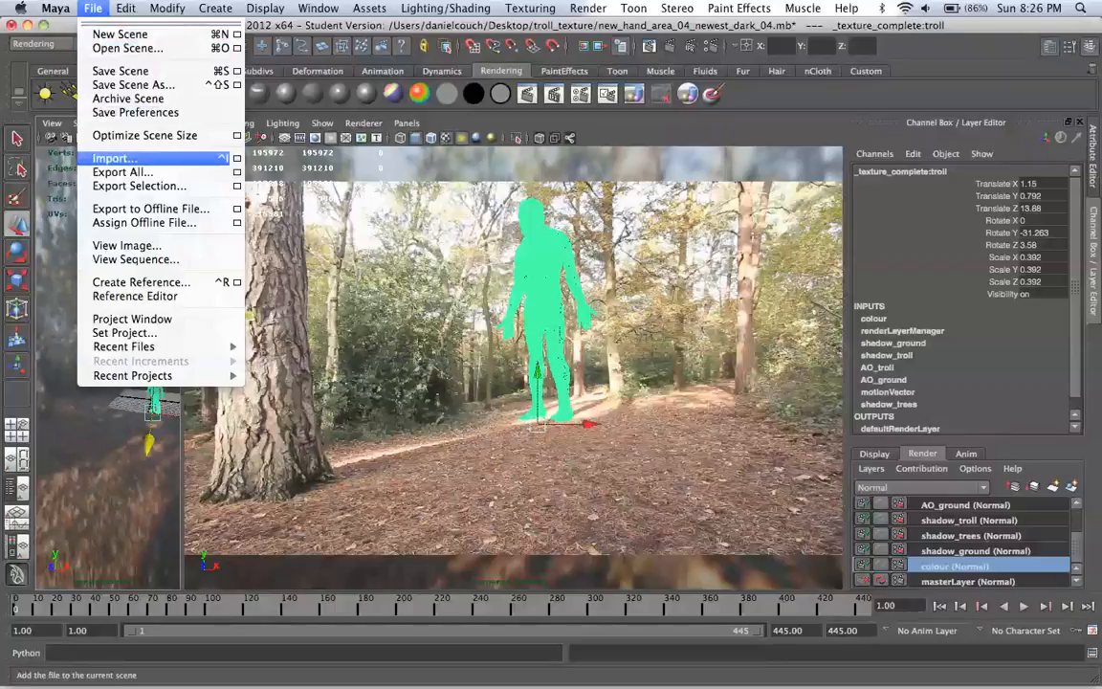
{"action": "left_click", "coordinate": [107, 144]}
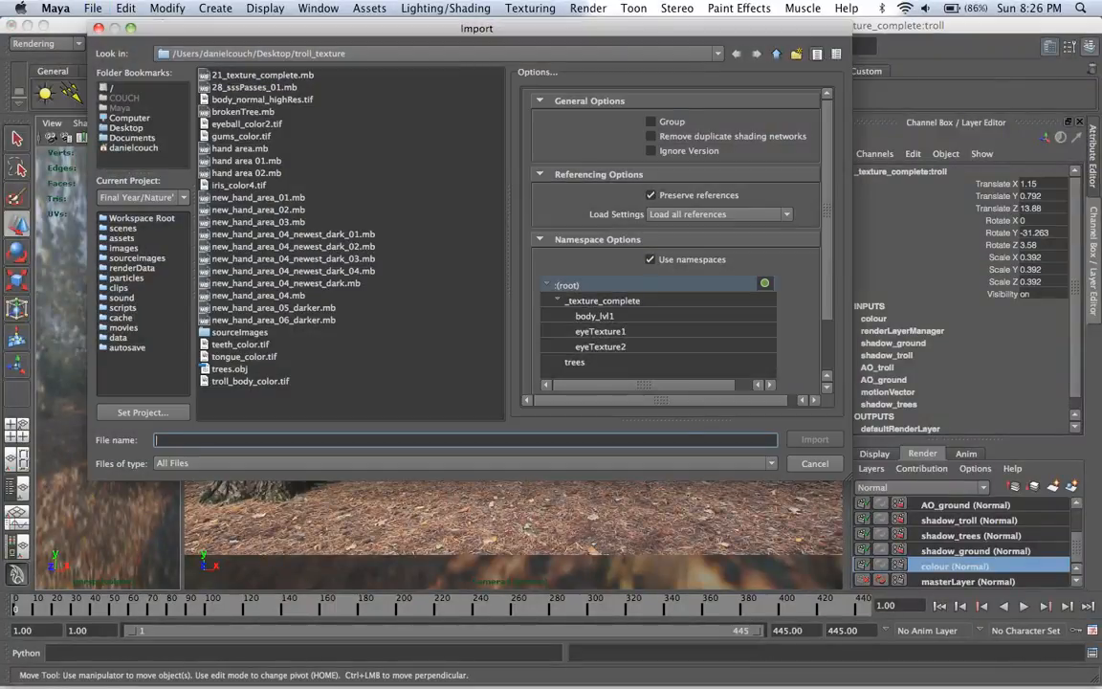
{"action": "left_click", "coordinate": [126, 128]}
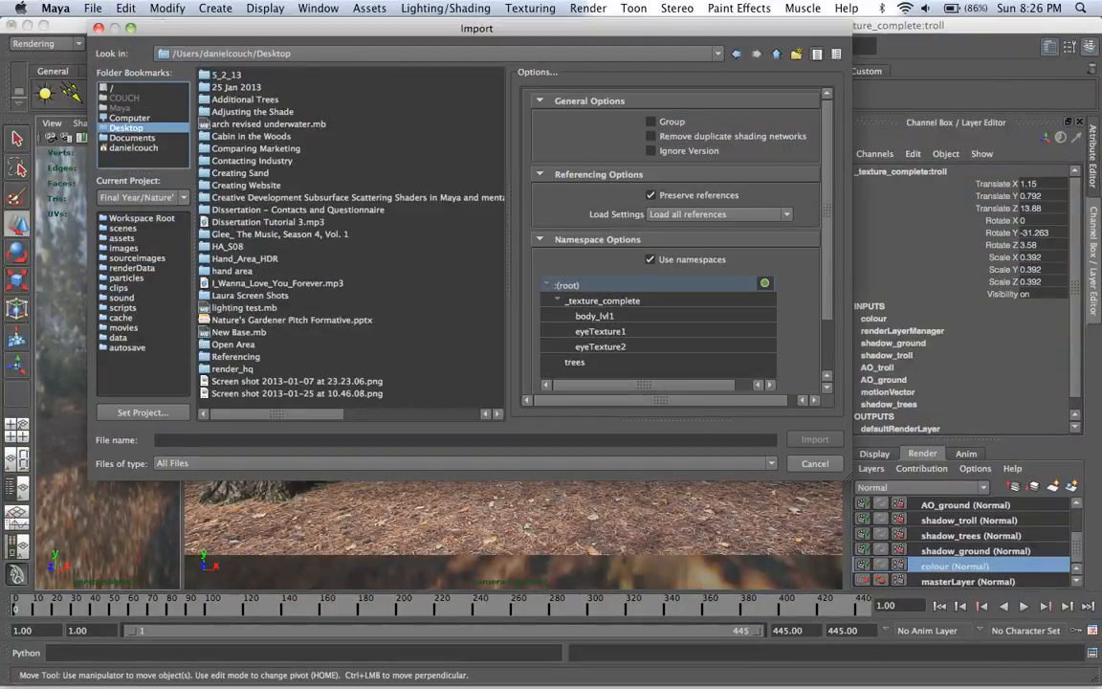
{"action": "scroll", "coordinate": [350, 240], "scroll_direction": "right", "scroll_amount": 5}
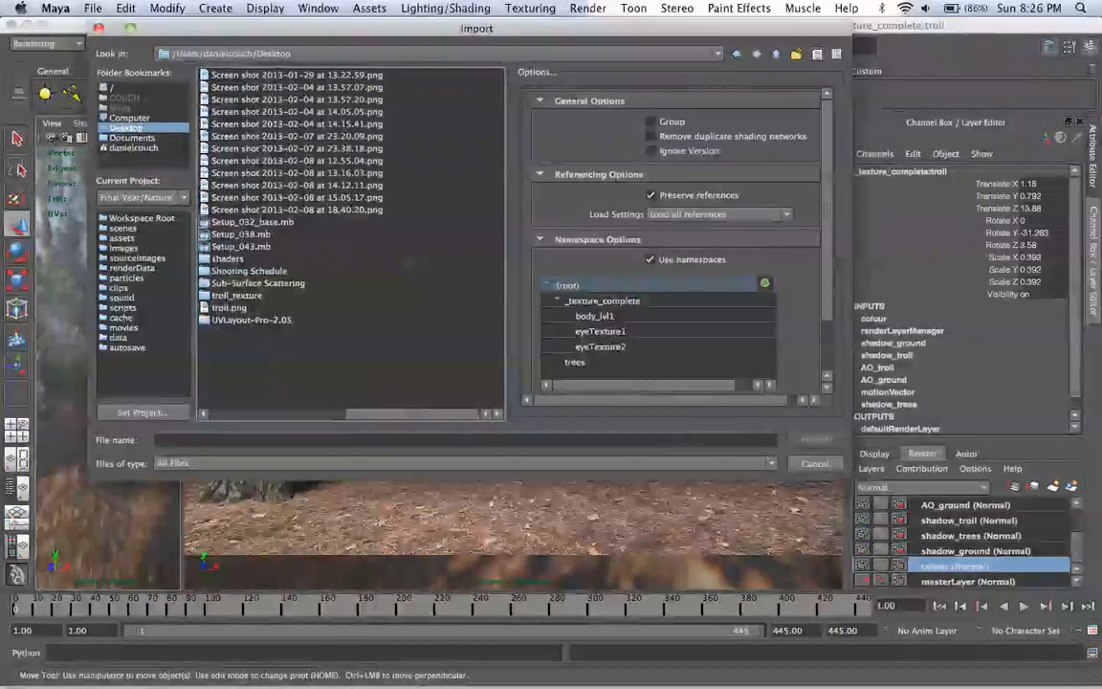
{"action": "double_click", "coordinate": [236, 295]}
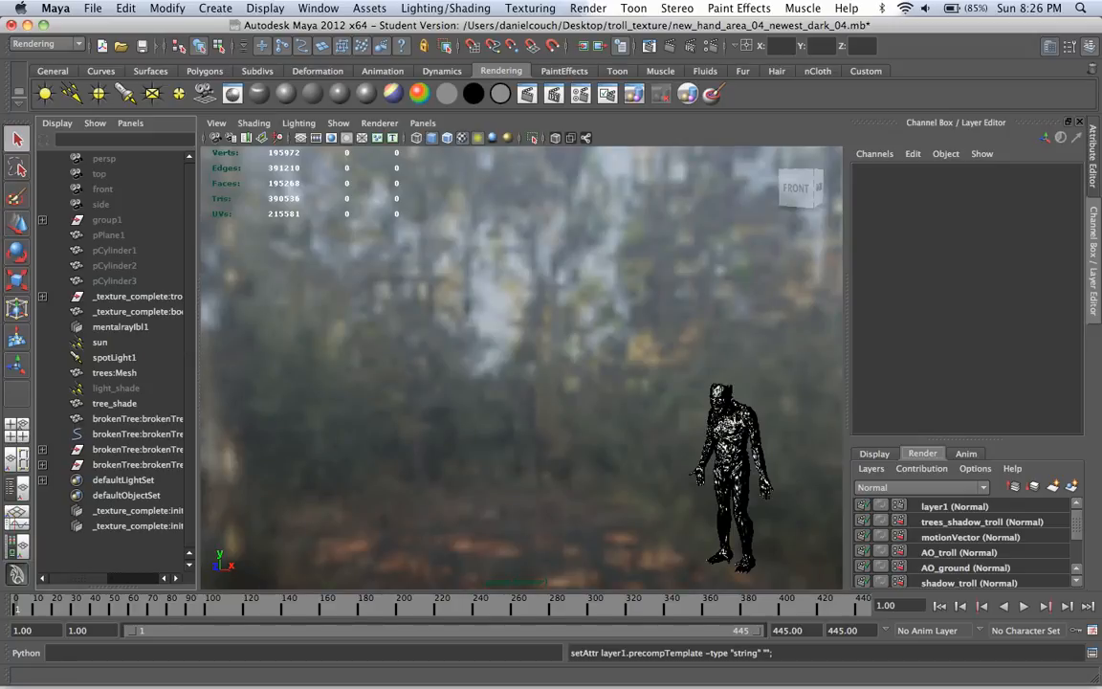
Step: Locate the imported tree by selecting the brokenTree skeleton, mesh and controls nodes and framing the mesh and skeleton in the perspective view
{"action": "left_click", "coordinate": [137, 449]}
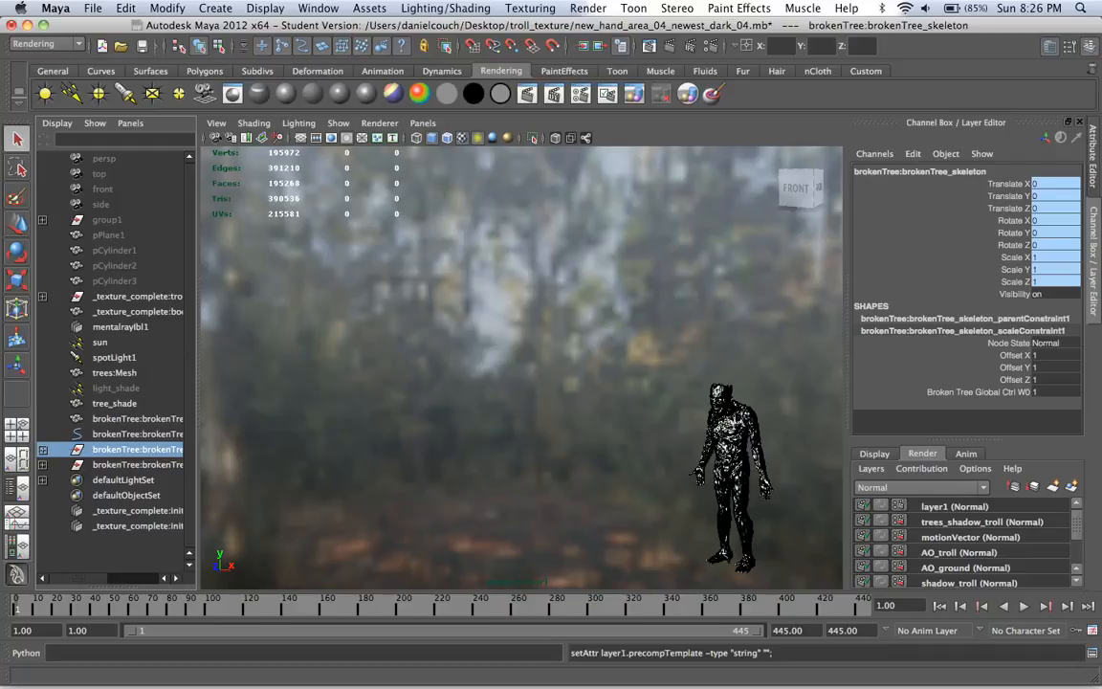
{"action": "left_click", "coordinate": [137, 419]}
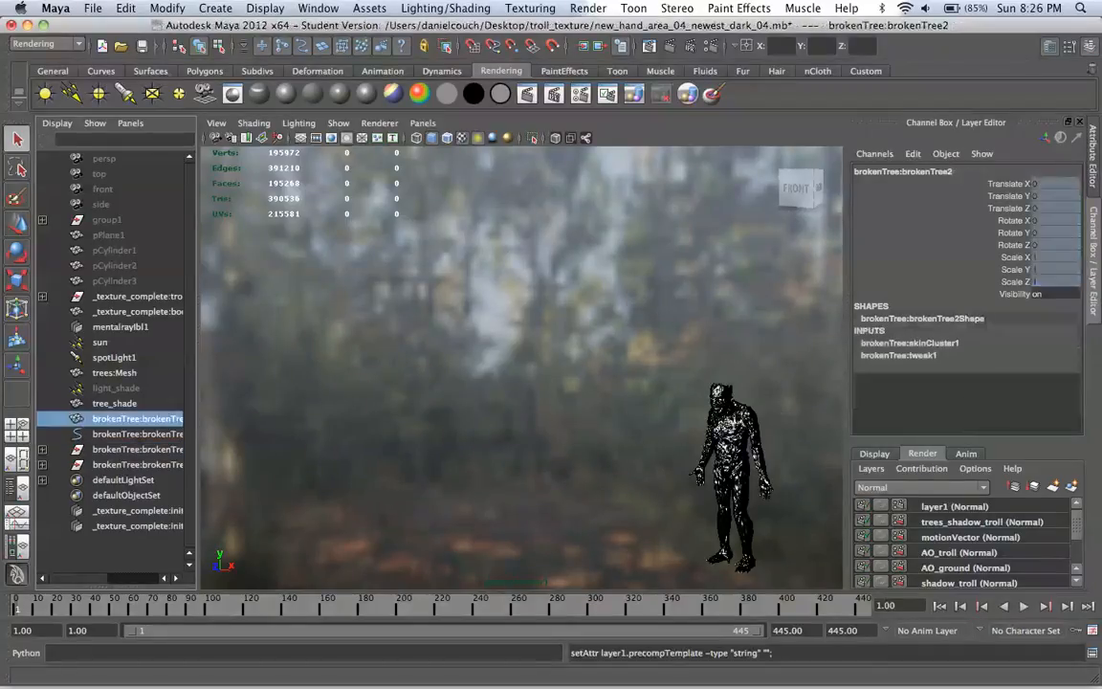
{"action": "key", "text": "f"}
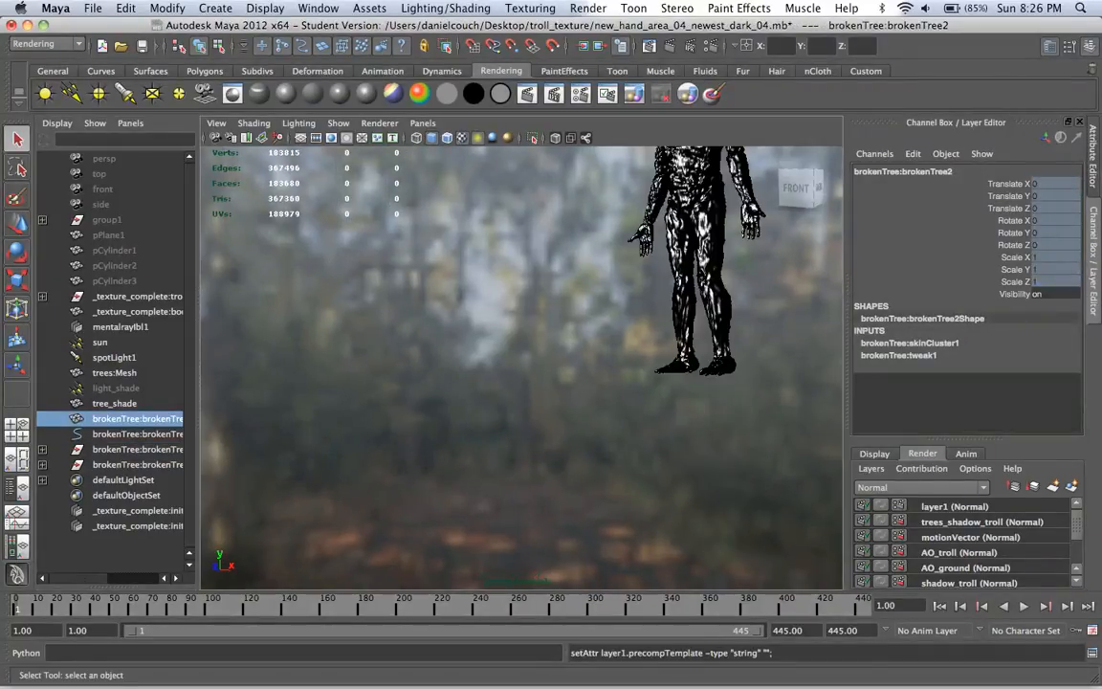
{"action": "left_click", "coordinate": [137, 465]}
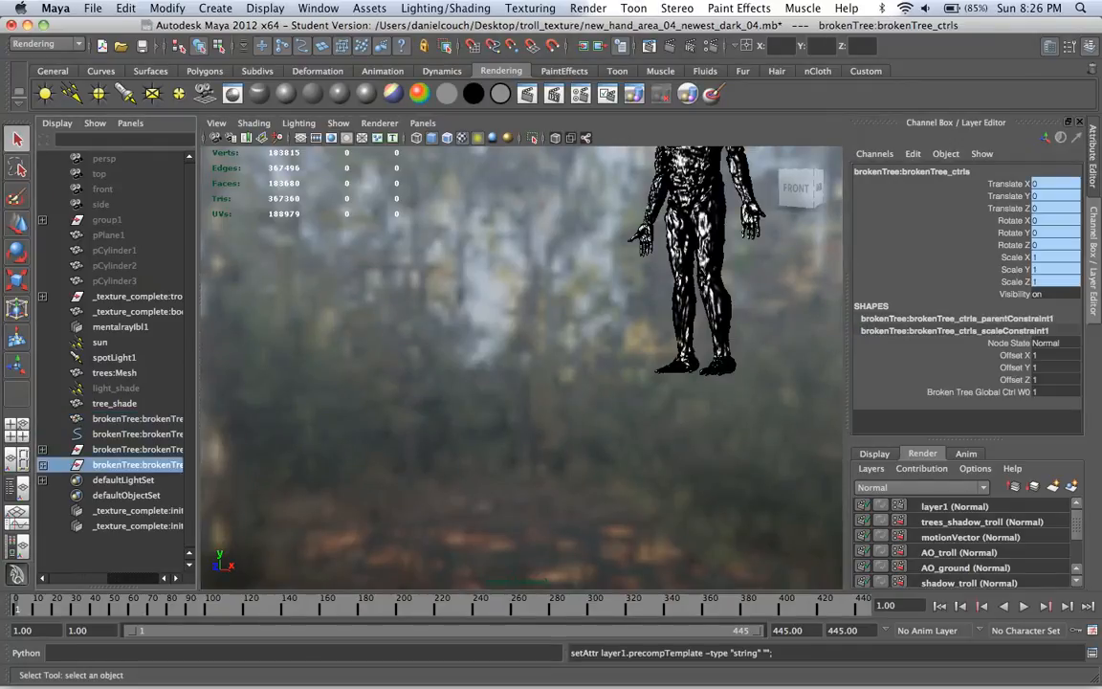
{"action": "left_click", "coordinate": [137, 450]}
{"action": "key", "text": "f"}
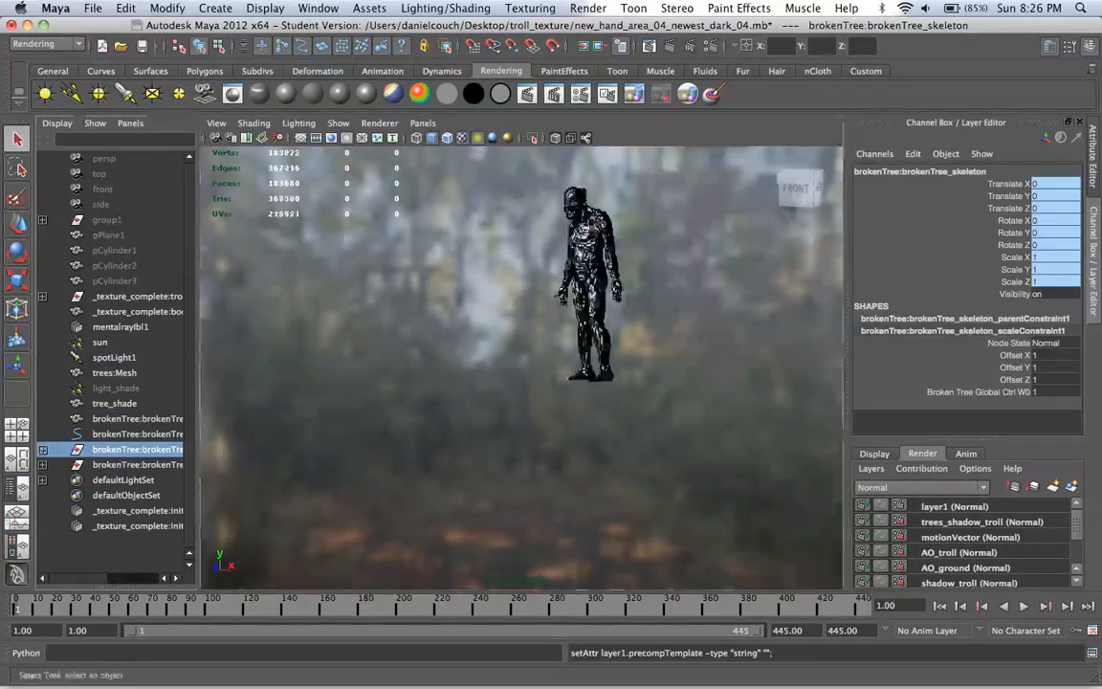
Step: Examine the perspective view for the imported tree and check the child nodes under the brokenTree_skeleton group
{"action": "scroll", "coordinate": [521, 367], "scroll_direction": "down", "scroll_amount": 15}
{"action": "scroll", "coordinate": [521, 368], "scroll_direction": "up", "scroll_amount": 5}
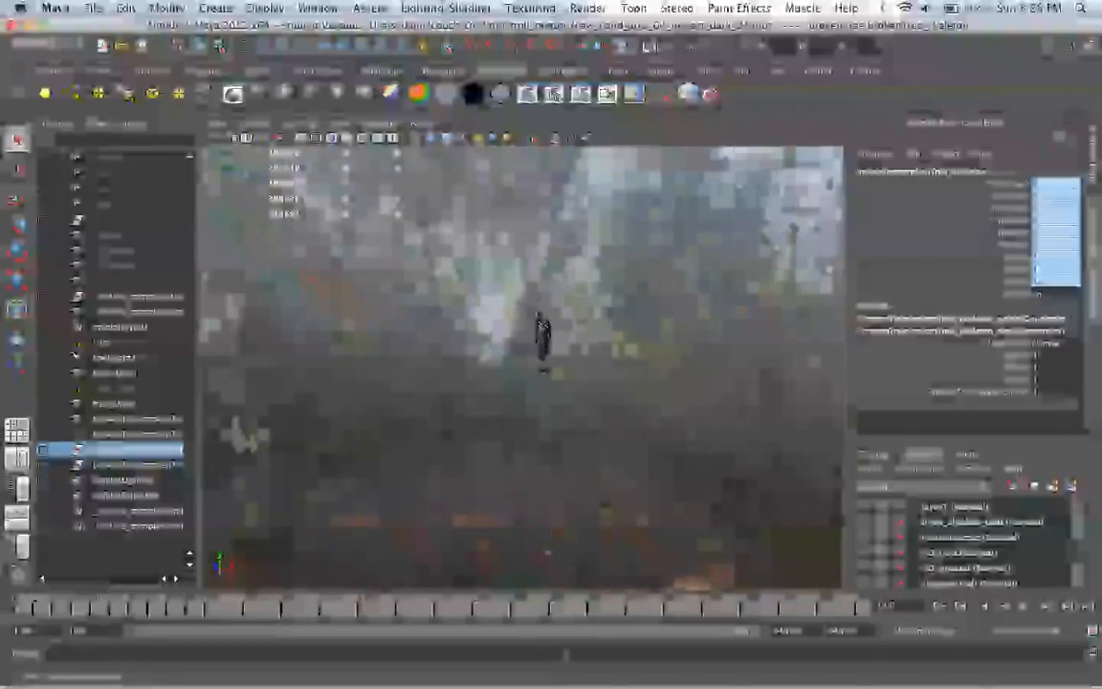
{"action": "scroll", "coordinate": [521, 367], "scroll_direction": "up", "scroll_amount": 10}
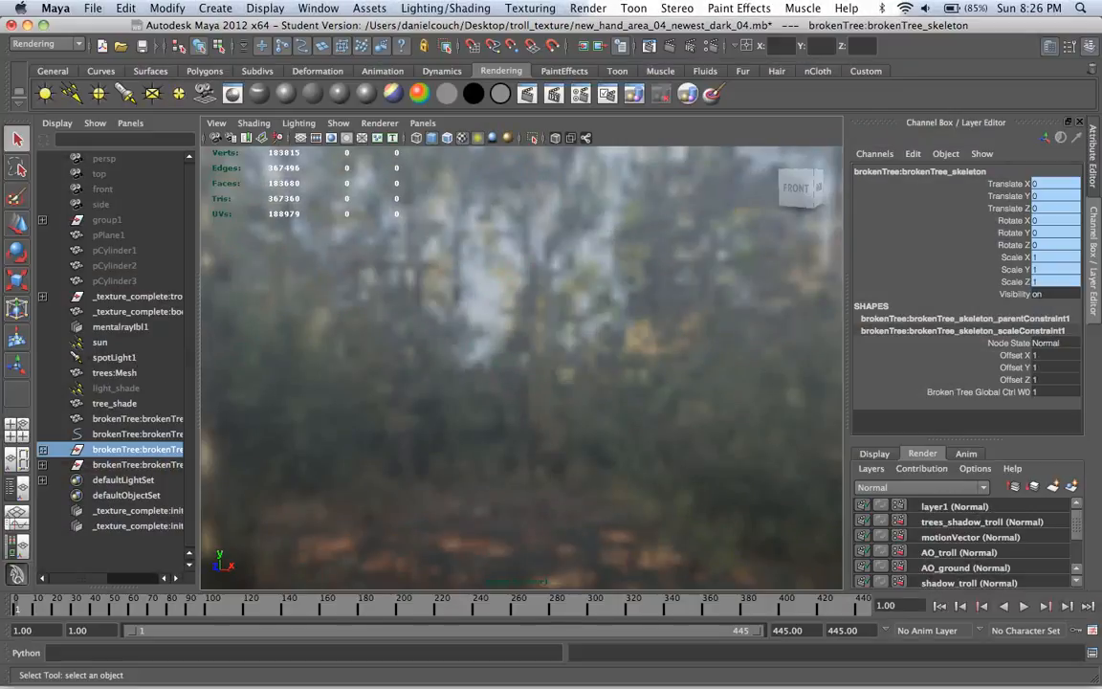
{"action": "scroll", "coordinate": [521, 368], "scroll_direction": "down", "scroll_amount": 5}
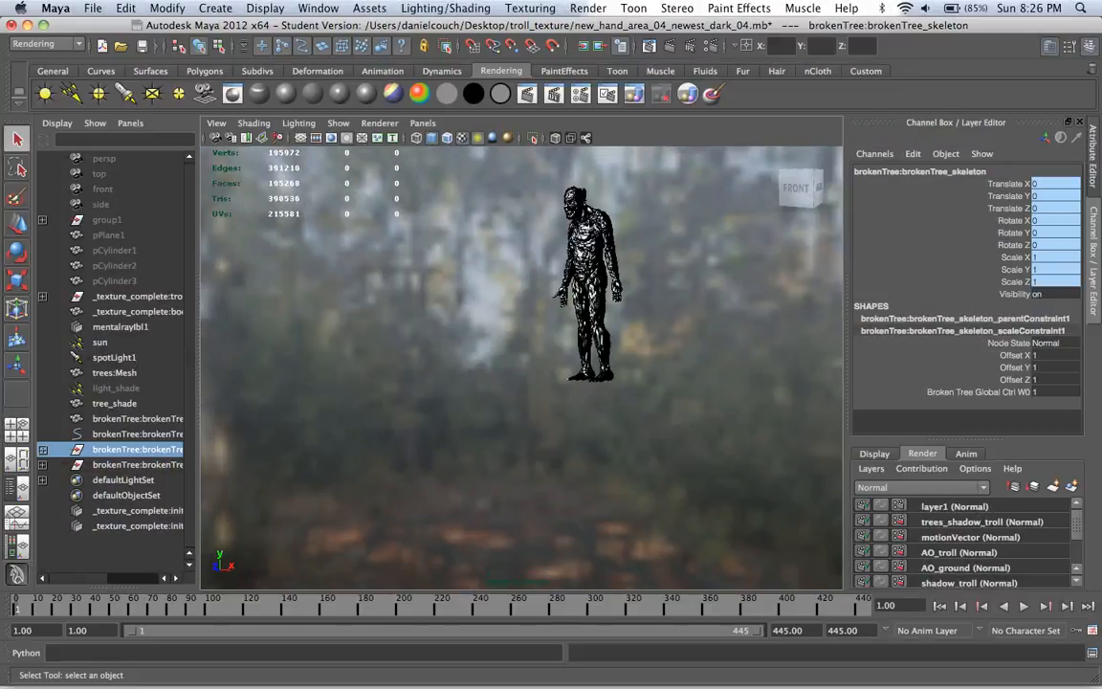
{"action": "left_click", "coordinate": [43, 449]}
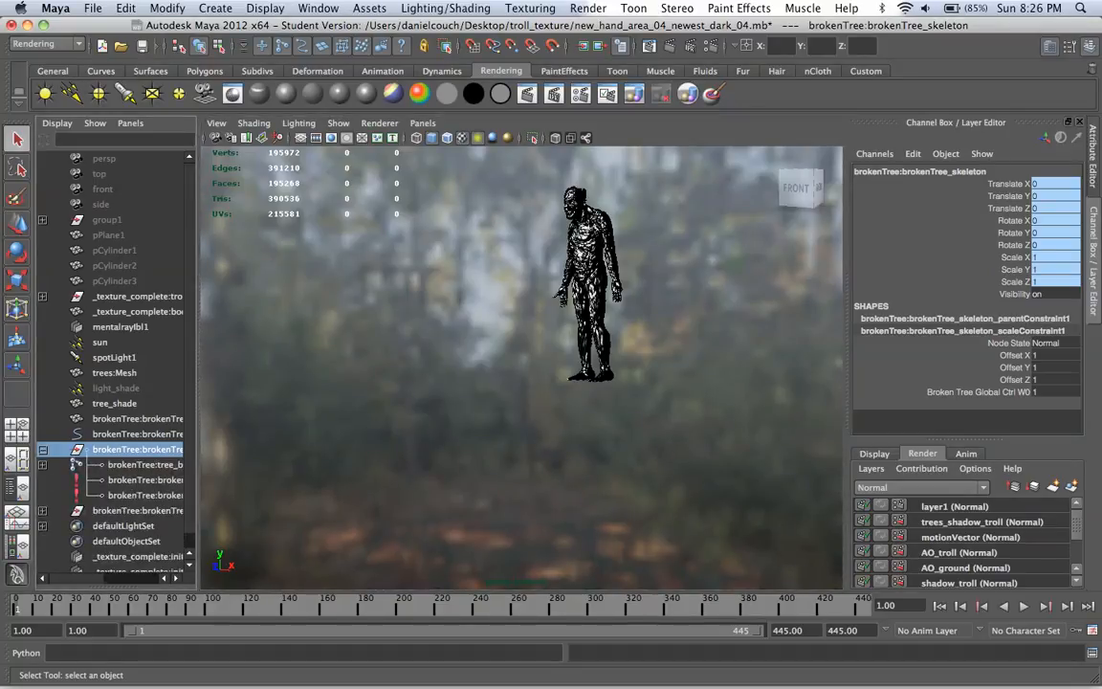
{"action": "left_click", "coordinate": [43, 450]}
{"action": "left_click", "coordinate": [43, 465]}
{"action": "left_click", "coordinate": [42, 465]}
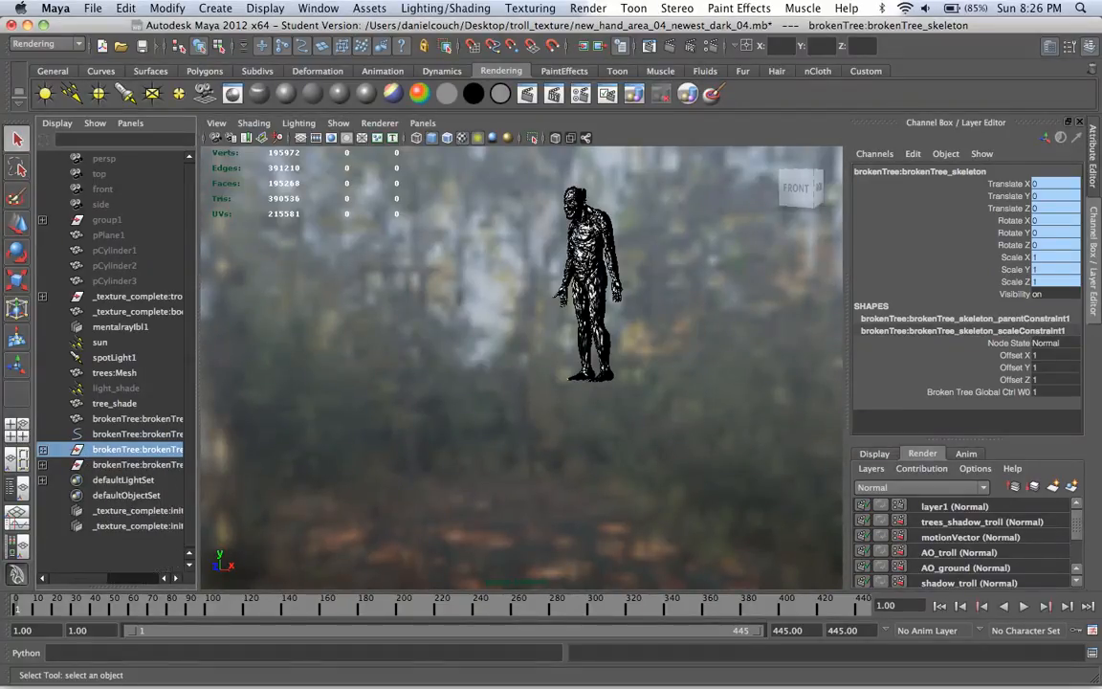
Step: Select the brokenTree2 mesh and activate the masterLayer render layer to view the tree among the scene geometry
{"action": "left_click", "coordinate": [136, 435]}
{"action": "left_click", "coordinate": [137, 419]}
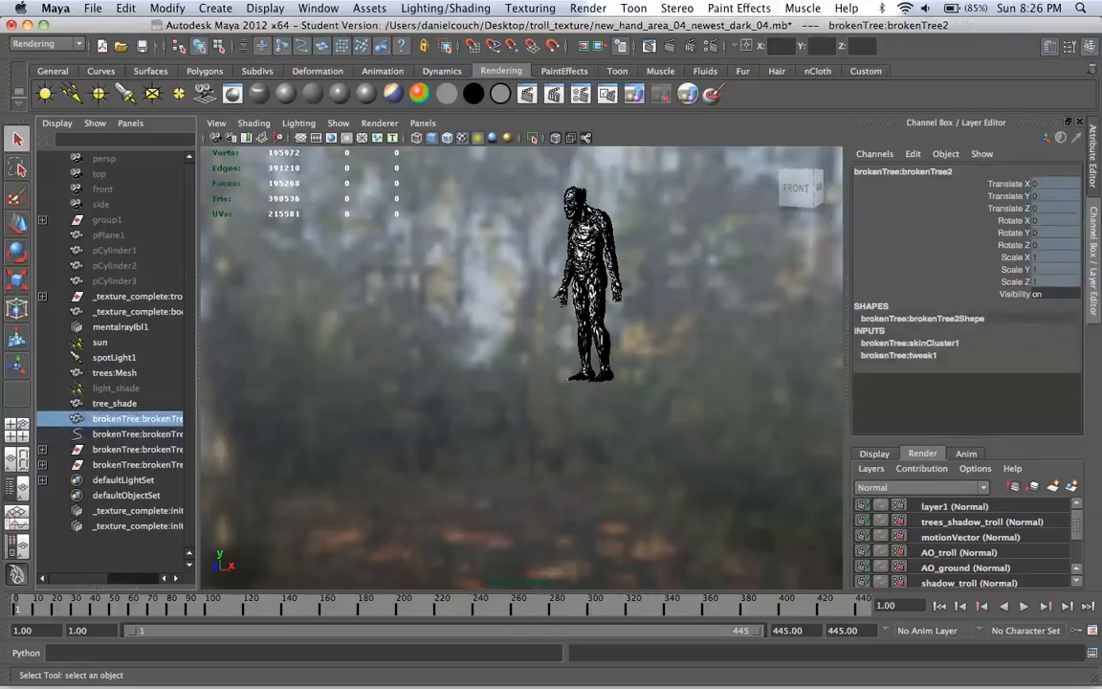
{"action": "key", "text": "f"}
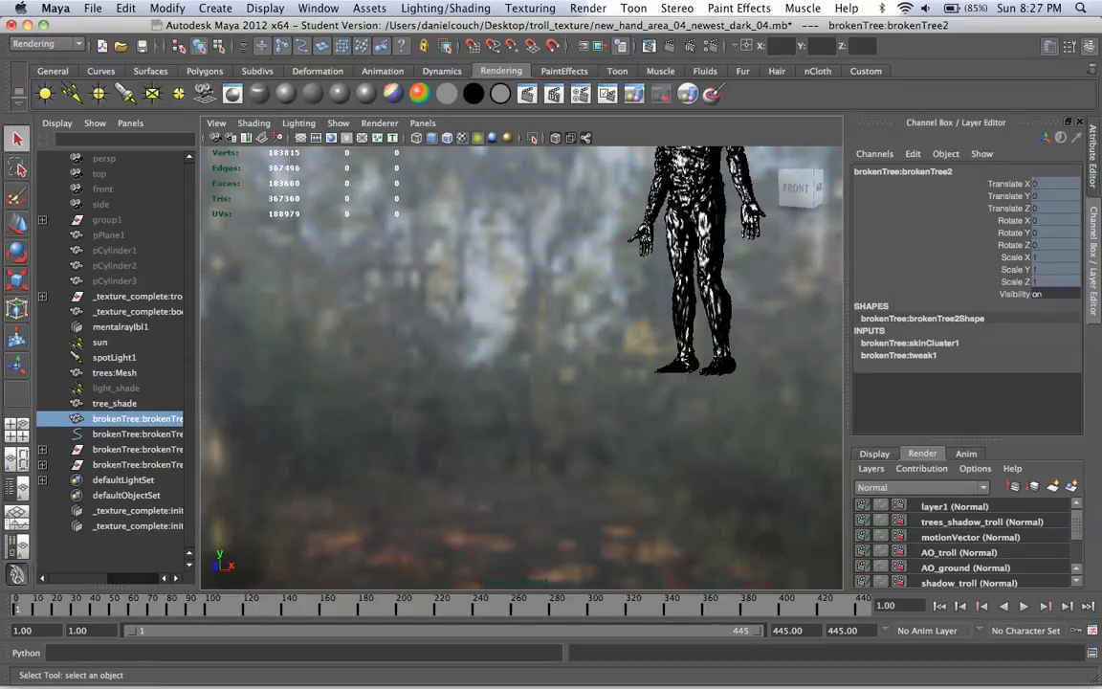
{"action": "scroll", "coordinate": [522, 367], "scroll_direction": "up", "scroll_amount": 5}
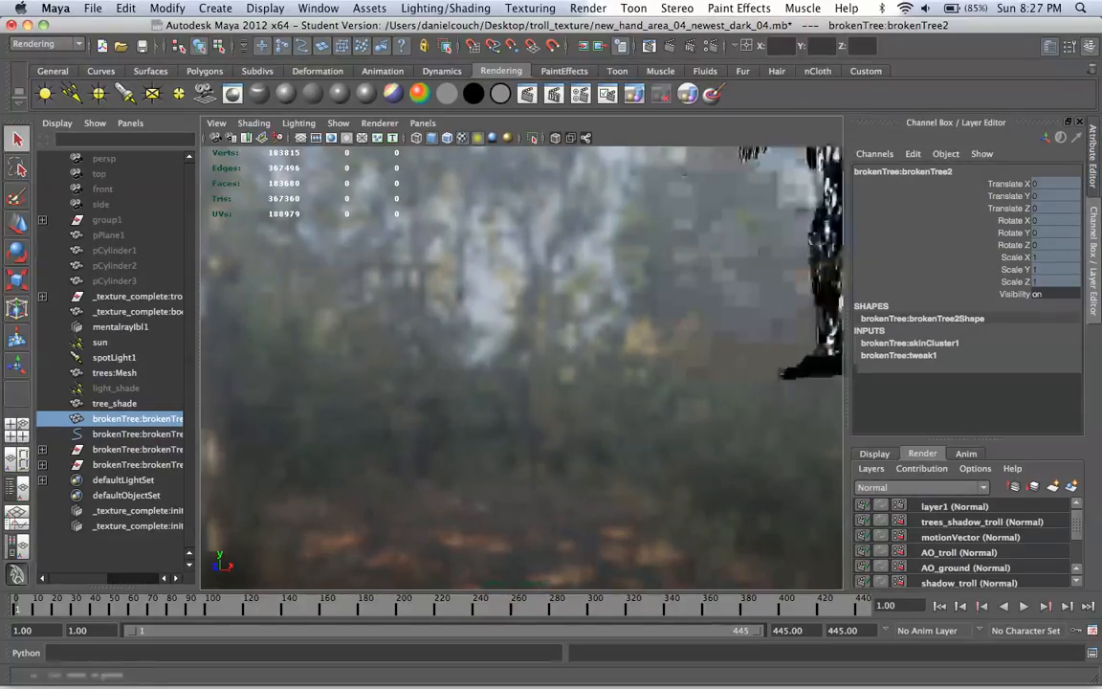
{"action": "scroll", "coordinate": [521, 367], "scroll_direction": "down", "scroll_amount": 6}
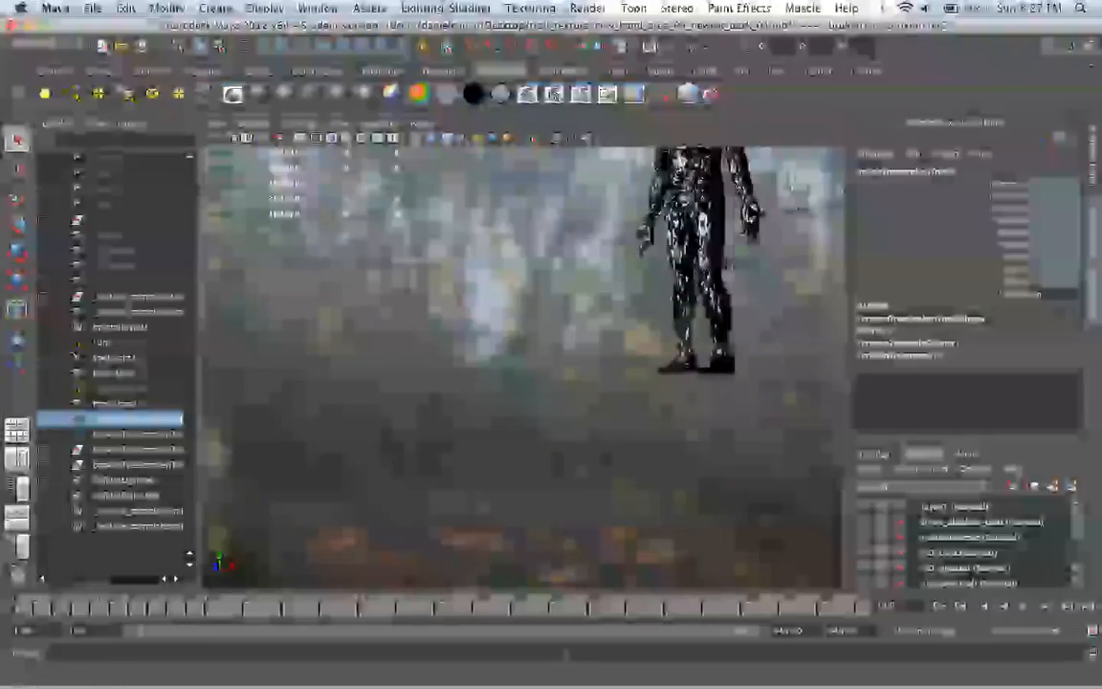
{"action": "left_click_drag", "start_coordinate": [521, 367], "coordinate": [560, 402], "text": "alt"}
{"action": "scroll", "coordinate": [967, 545], "scroll_direction": "down", "scroll_amount": 4}
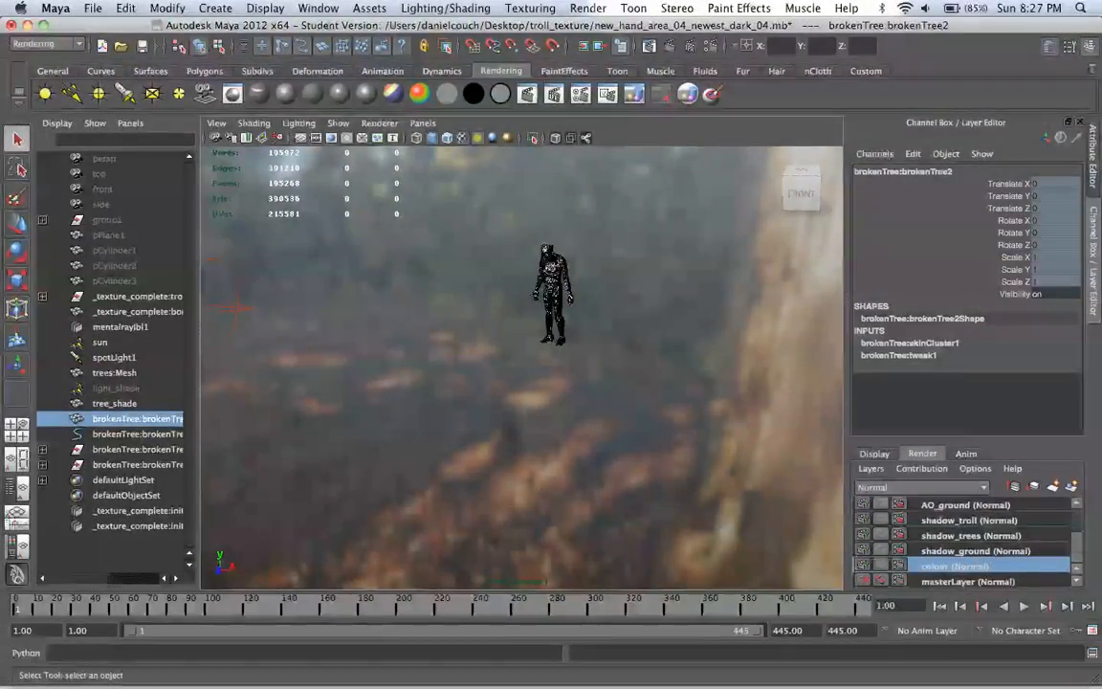
{"action": "left_click", "coordinate": [967, 581]}
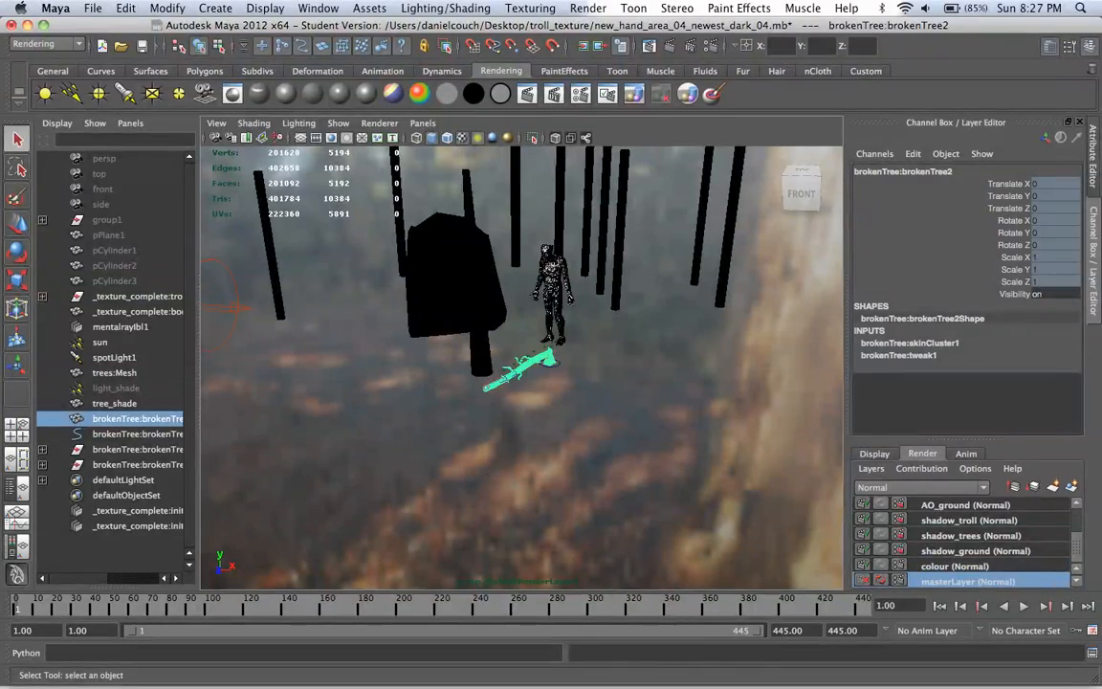
{"action": "mouse_move", "coordinate": [521, 368]}
{"action": "left_mouse_down", "text": "alt"}
{"action": "mouse_move", "coordinate": [660, 373]}
{"action": "mouse_move", "coordinate": [550, 367]}
{"action": "mouse_move", "coordinate": [478, 334]}
{"action": "mouse_move", "coordinate": [550, 338]}
{"action": "mouse_move", "coordinate": [612, 361]}
{"action": "mouse_move", "coordinate": [522, 340]}
{"action": "mouse_move", "coordinate": [622, 361]}
{"action": "mouse_move", "coordinate": [627, 387]}
{"action": "mouse_move", "coordinate": [583, 392]}
{"action": "mouse_move", "coordinate": [514, 348]}
{"action": "left_mouse_up", "text": "alt"}
{"action": "scroll", "coordinate": [549, 367], "scroll_direction": "up", "scroll_amount": 5}
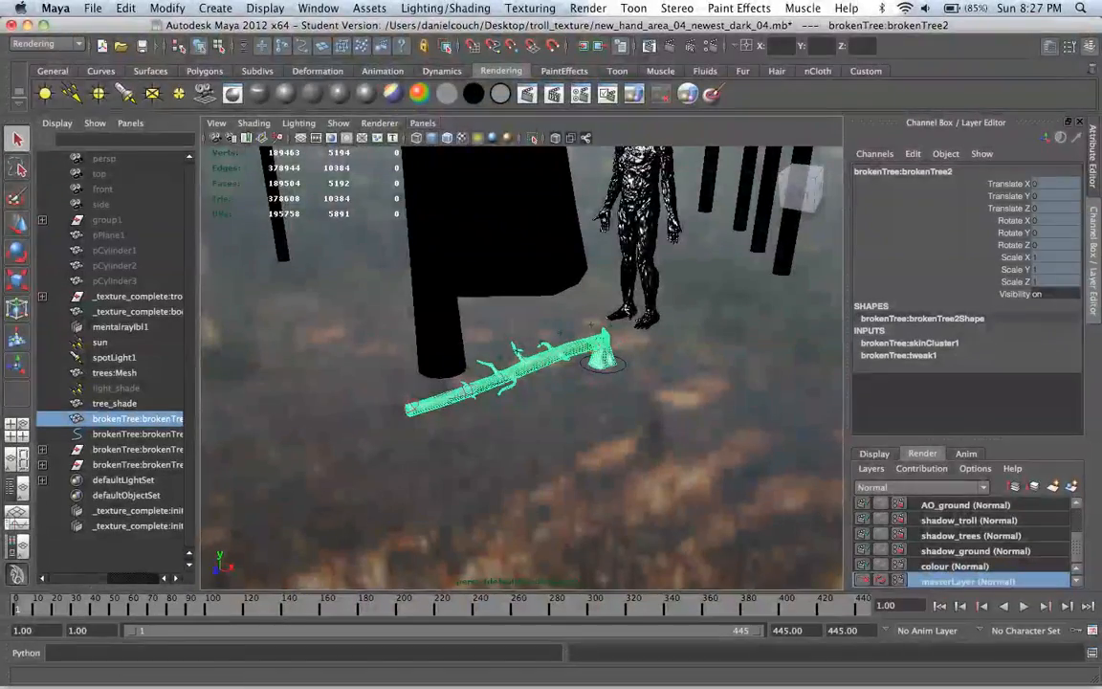
Step: Replace the outliner pane with a wider persp view, show Camera1 in the main viewport, and activate the Move tool
{"action": "left_click", "coordinate": [423, 123]}
{"action": "left_click", "coordinate": [422, 124]}
{"action": "left_click", "coordinate": [130, 123]}
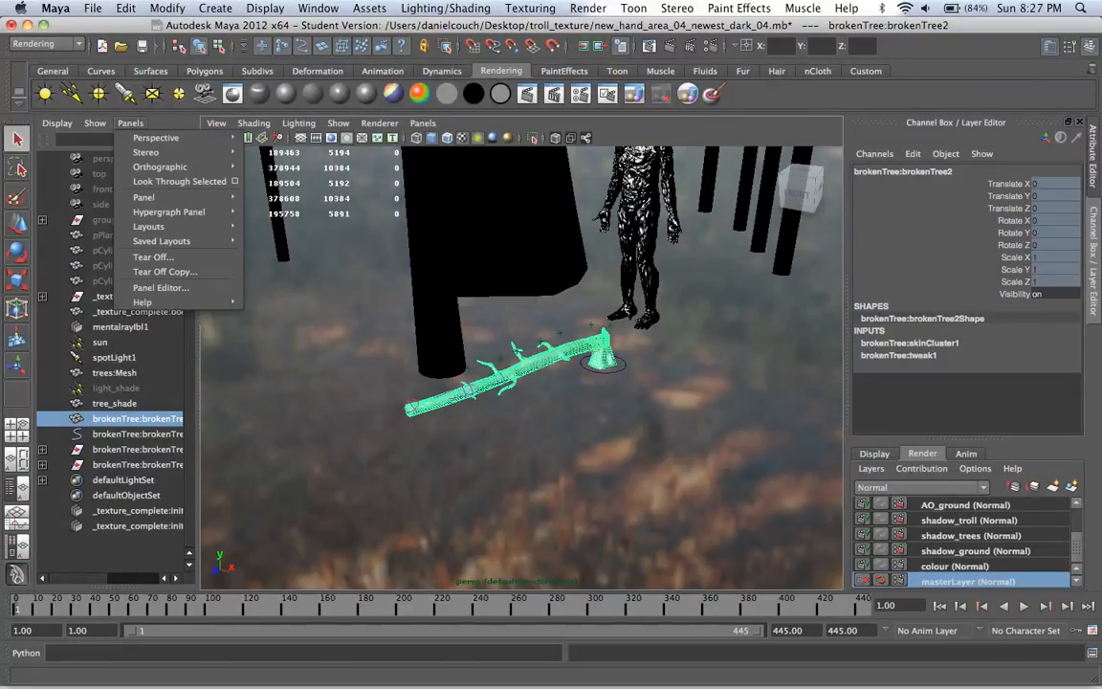
{"action": "mouse_move", "coordinate": [158, 138]}
{"action": "left_click", "coordinate": [275, 153]}
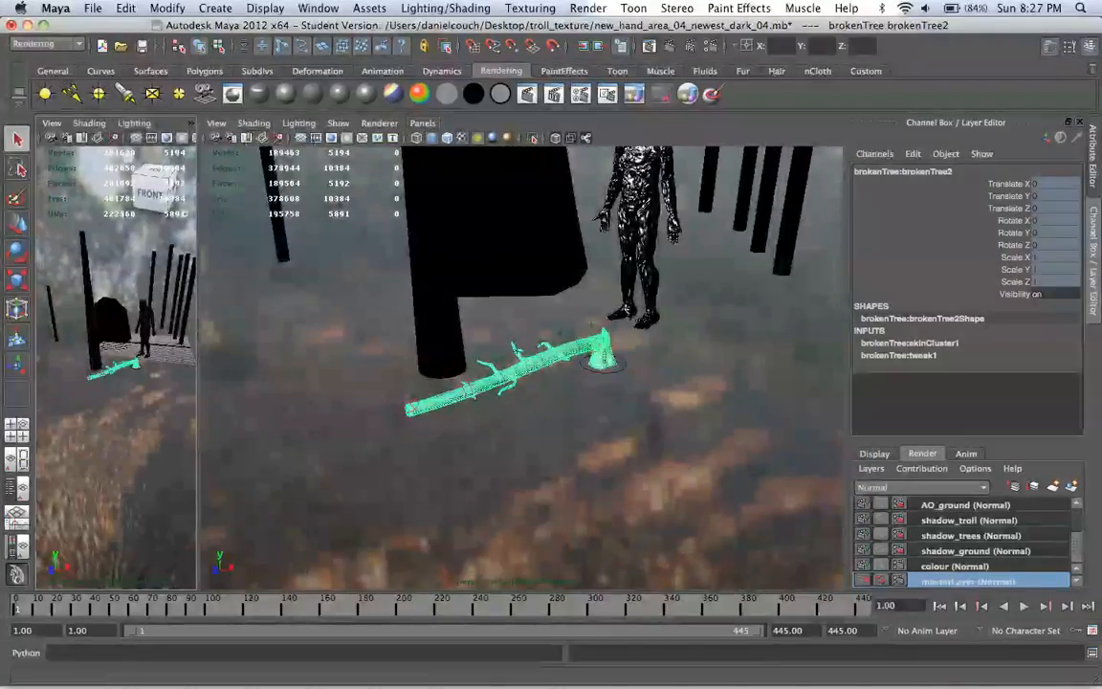
{"action": "left_click", "coordinate": [422, 124]}
{"action": "mouse_move", "coordinate": [450, 138]}
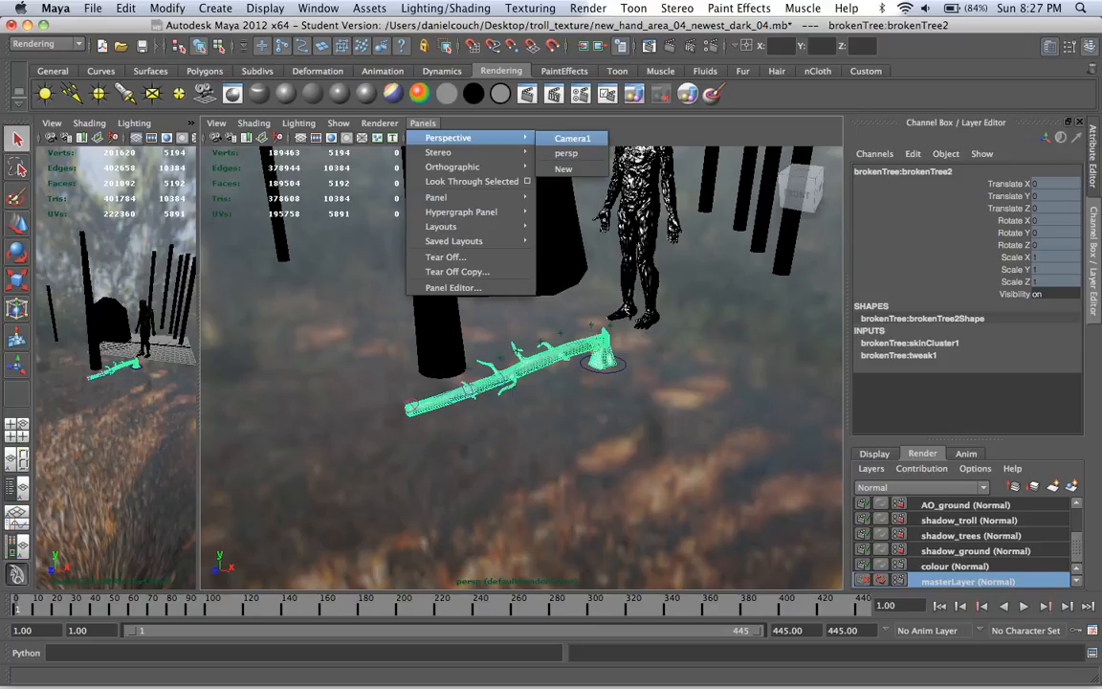
{"action": "left_click", "coordinate": [566, 153]}
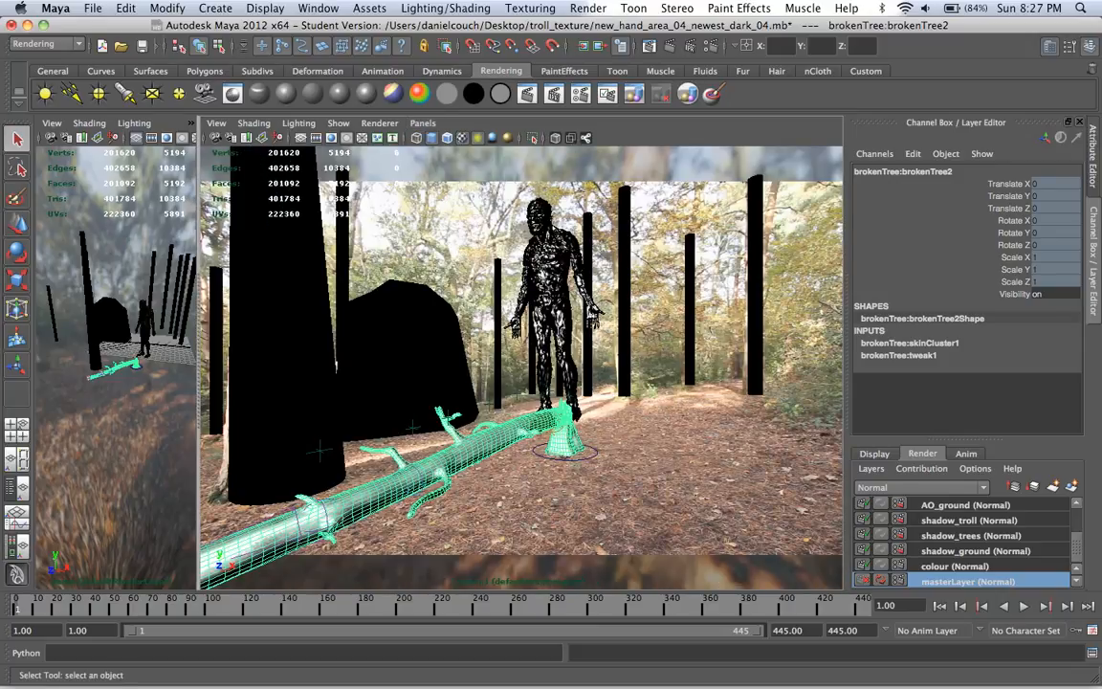
{"action": "left_click_drag", "start_coordinate": [199, 328], "coordinate": [349, 328]}
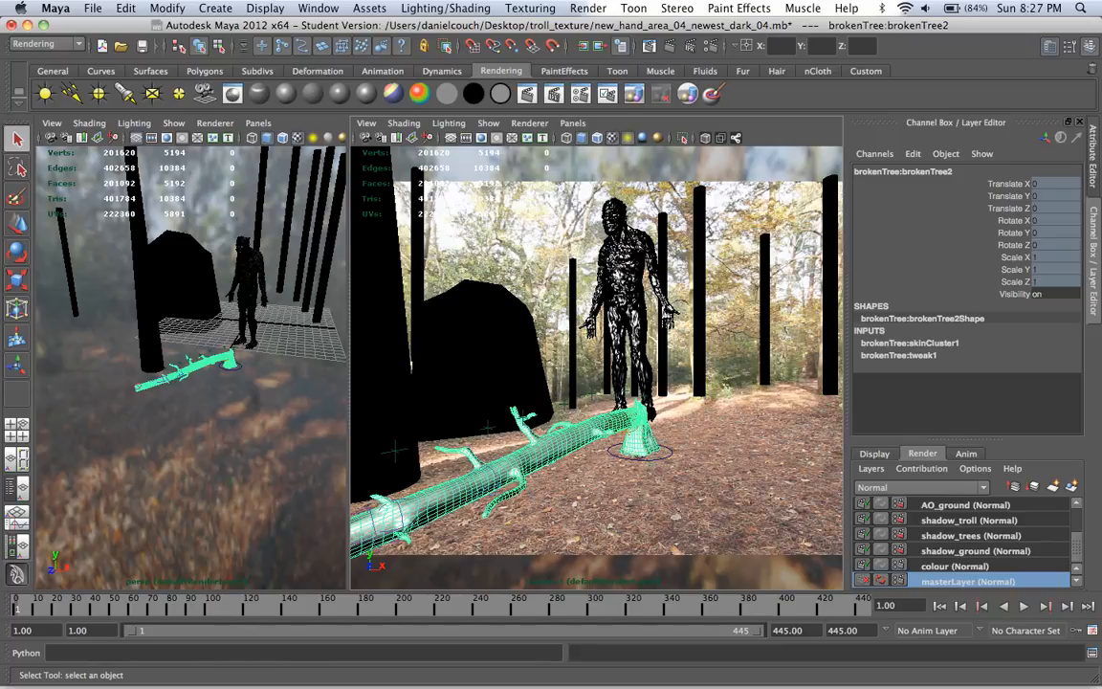
{"action": "left_click", "coordinate": [16, 250]}
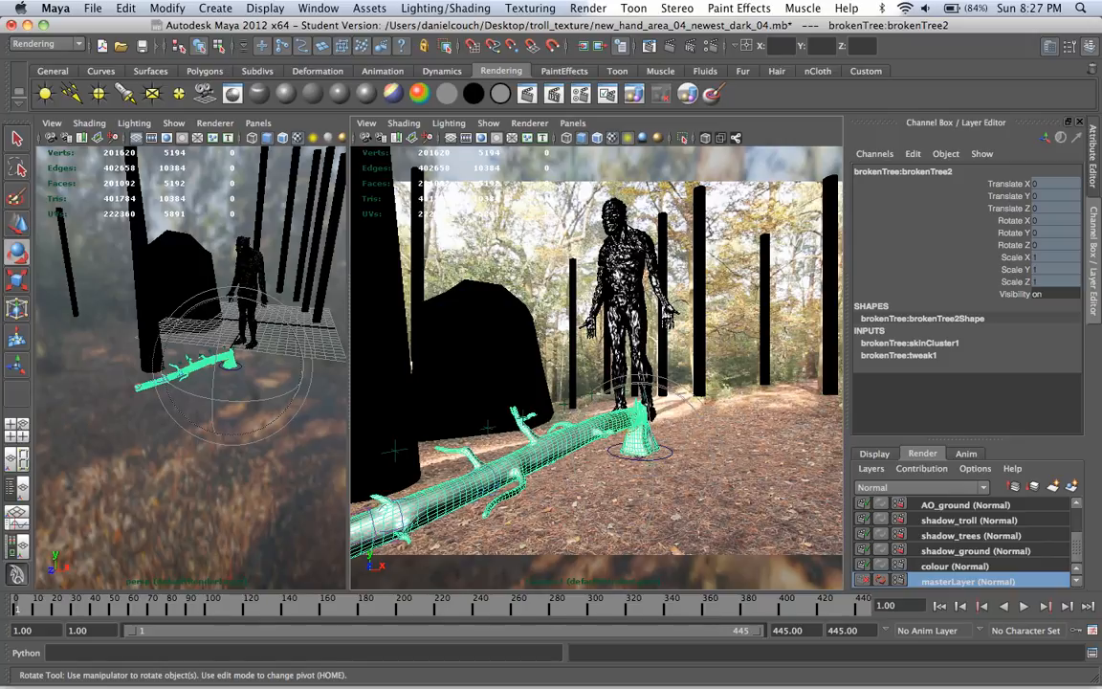
{"action": "key", "text": "w"}
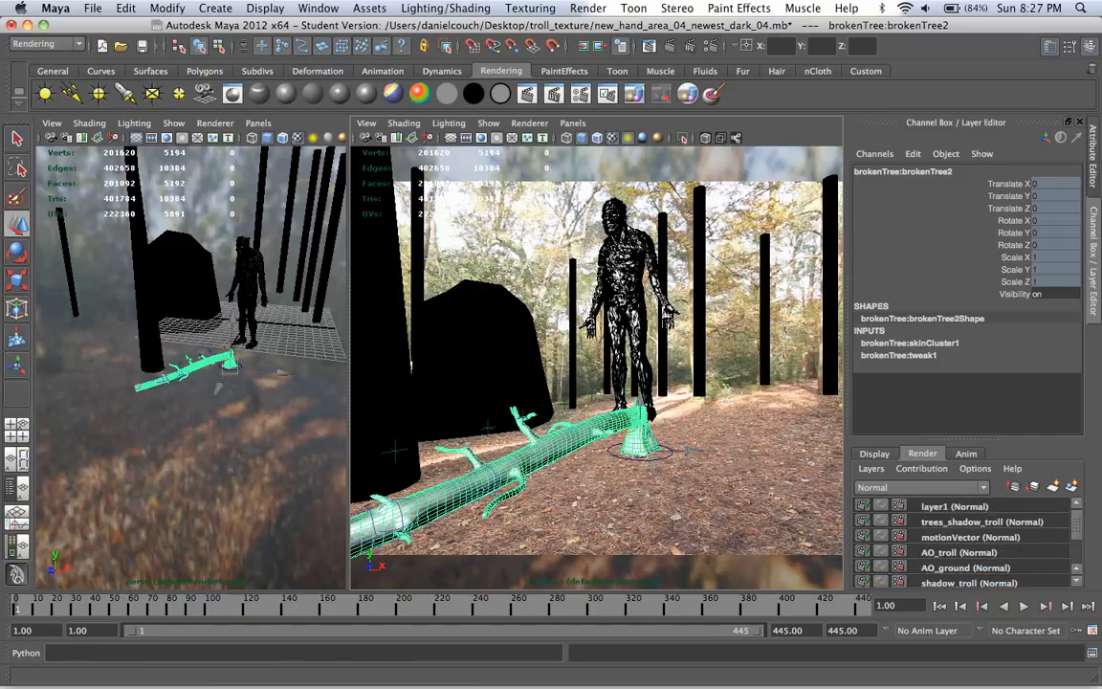
Step: Rename the render layer layer1 as shadow_test
{"action": "left_click", "coordinate": [954, 506]}
{"action": "double_click", "coordinate": [955, 506]}
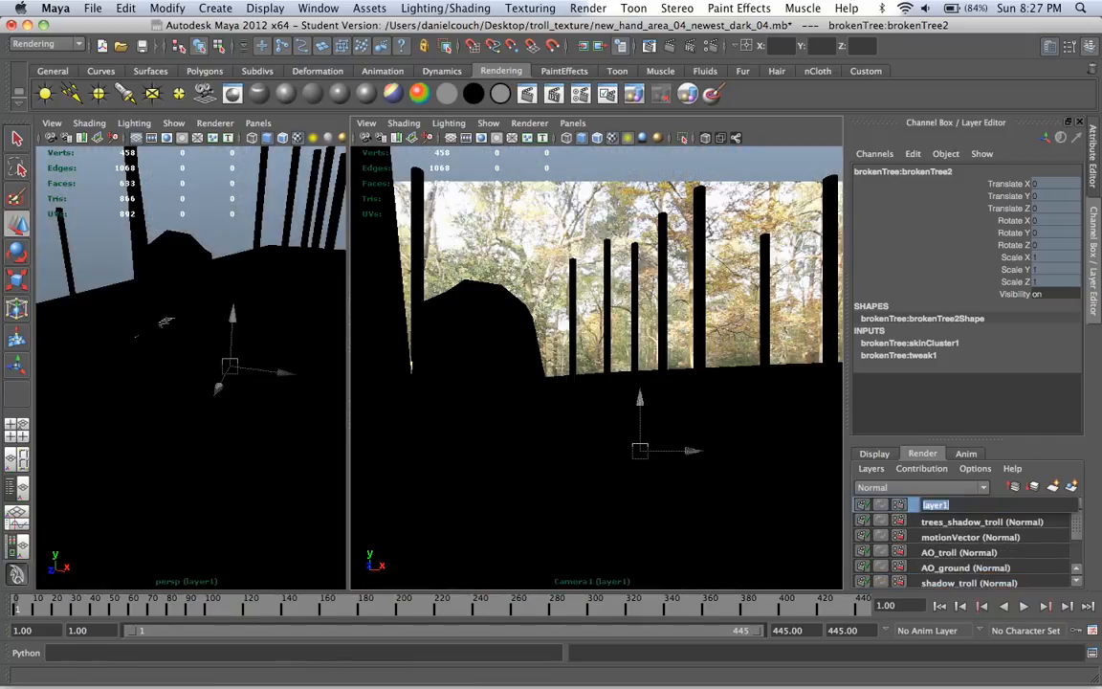
{"action": "type", "text": "shadow_t"}
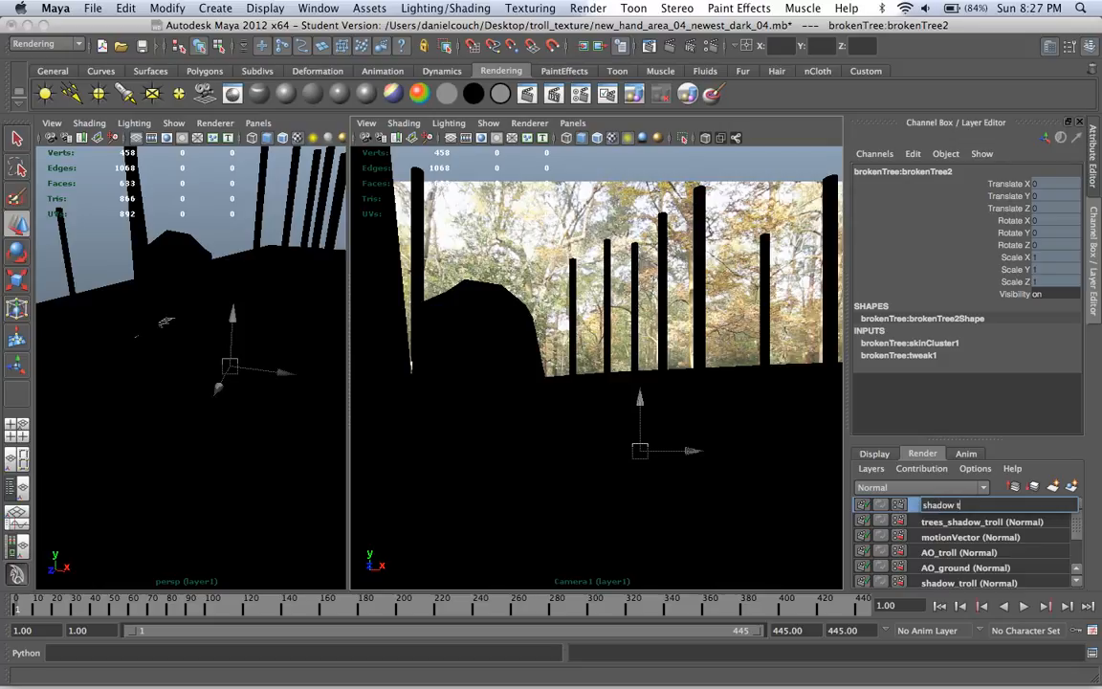
{"action": "type", "text": "est"}
{"action": "key", "text": "Return"}
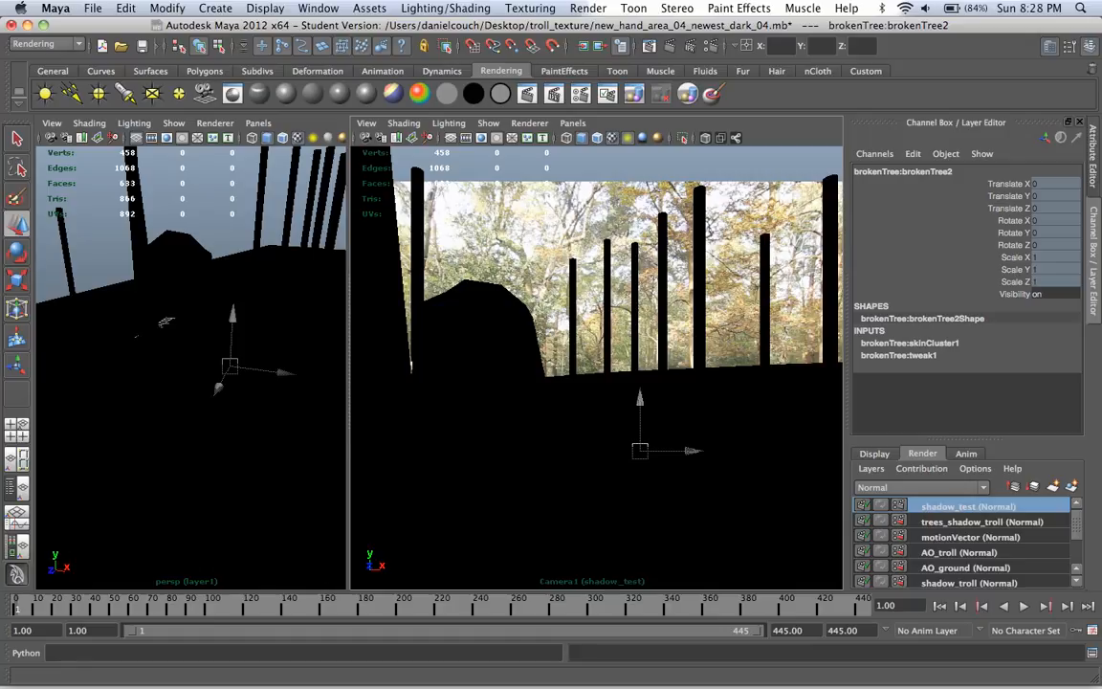
Step: Create a new empty render layer and name it broken_tree
{"action": "left_click", "coordinate": [1053, 486]}
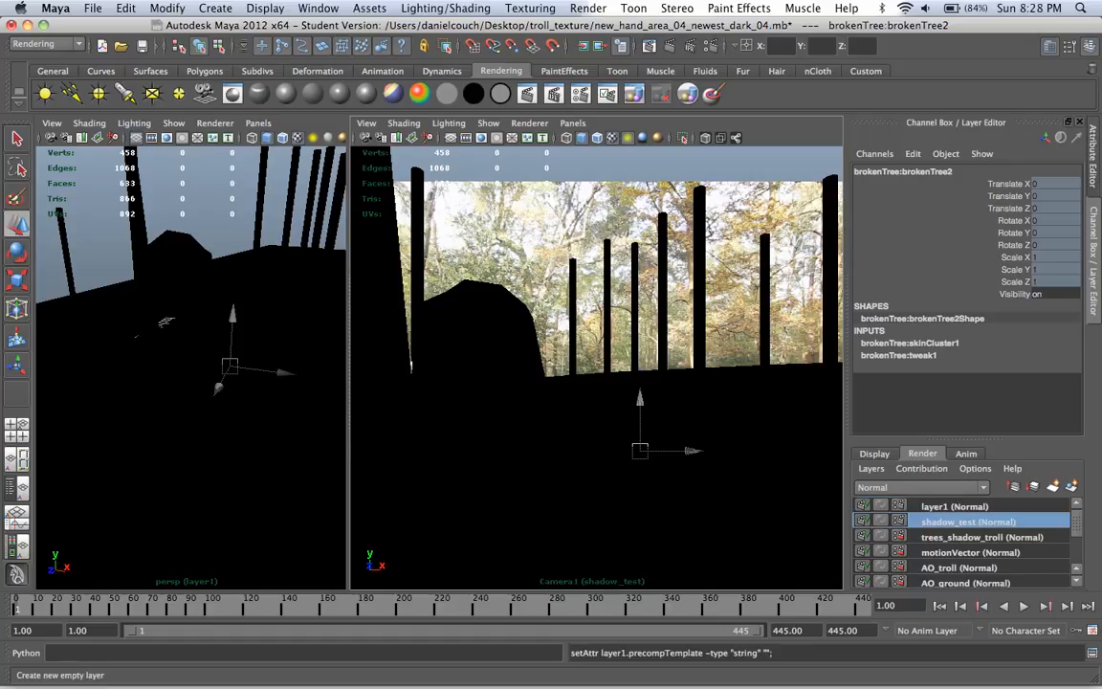
{"action": "scroll", "coordinate": [961, 540], "scroll_direction": "down", "scroll_amount": 5}
{"action": "scroll", "coordinate": [961, 540], "scroll_direction": "up", "scroll_amount": 5}
{"action": "double_click", "coordinate": [954, 506]}
{"action": "key", "text": "BackSpace"}
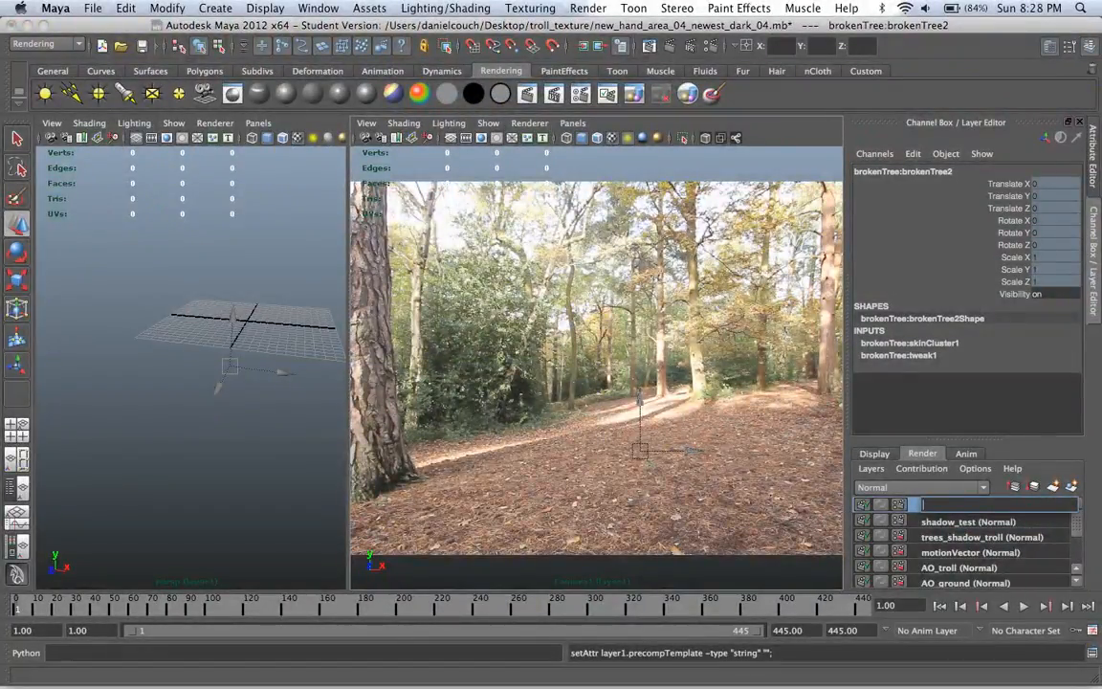
{"action": "type", "text": "broken"}
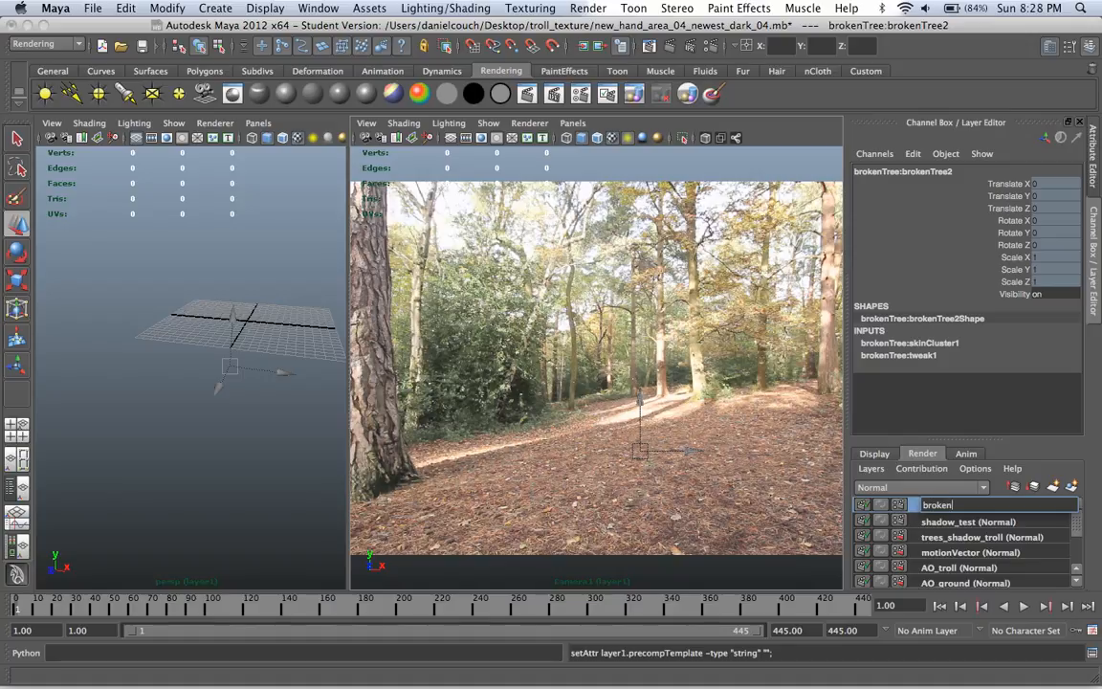
{"action": "type", "text": "_tree"}
{"action": "key", "text": "Return"}
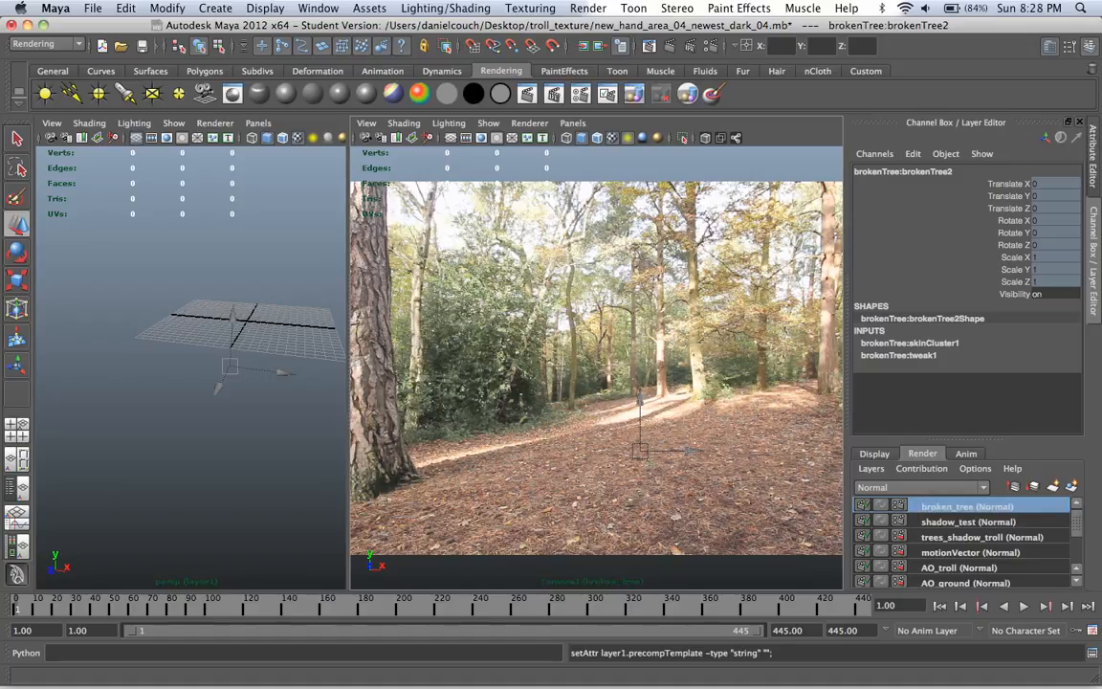
Step: Activate the masterLayer render layer and open a floating Outliner window clear of the Camera1 view
{"action": "left_click", "coordinate": [969, 552]}
{"action": "scroll", "coordinate": [969, 552], "scroll_direction": "down", "scroll_amount": 5}
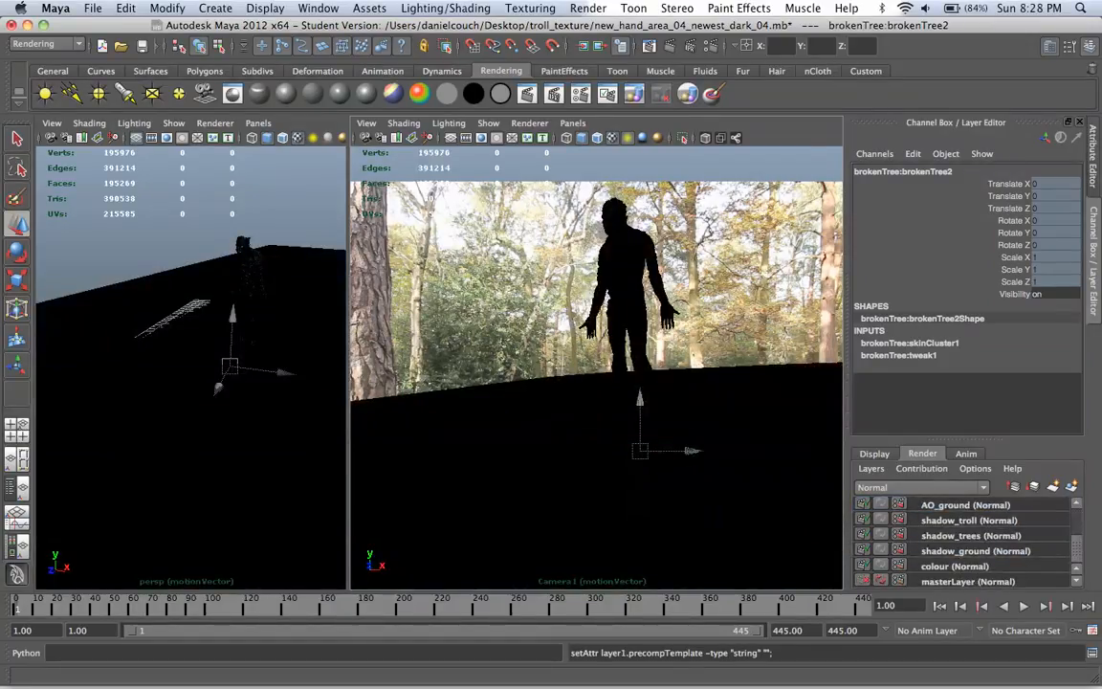
{"action": "left_click", "coordinate": [968, 581]}
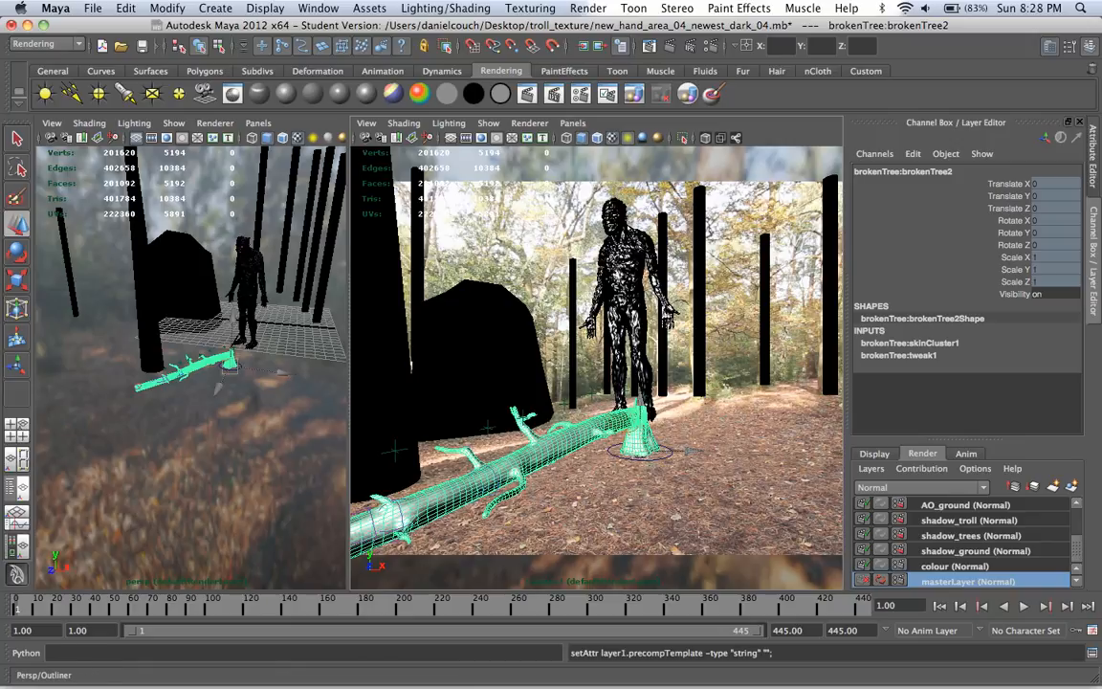
{"action": "left_click", "coordinate": [318, 8]}
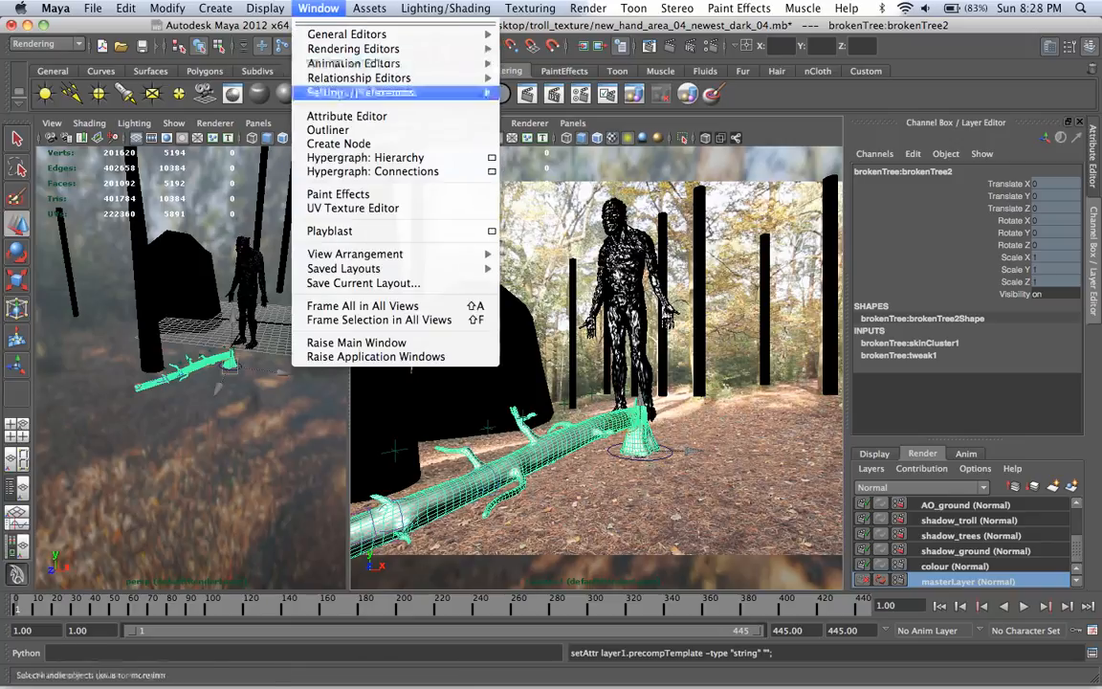
{"action": "left_click", "coordinate": [332, 138]}
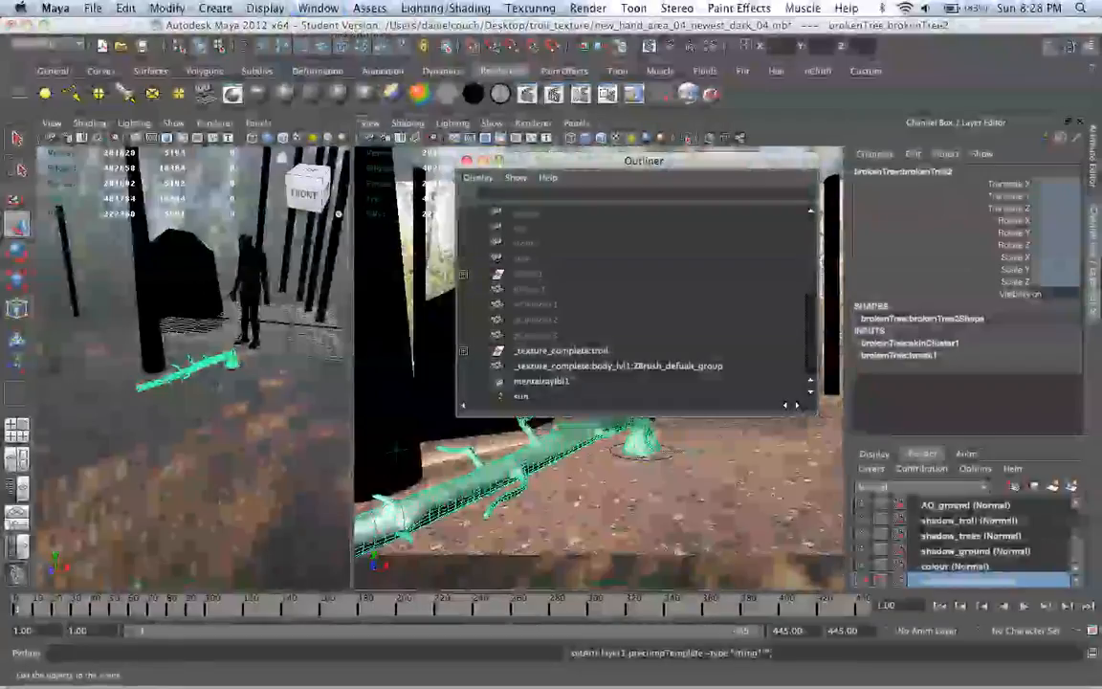
{"action": "left_click_drag", "start_coordinate": [639, 159], "coordinate": [207, 24]}
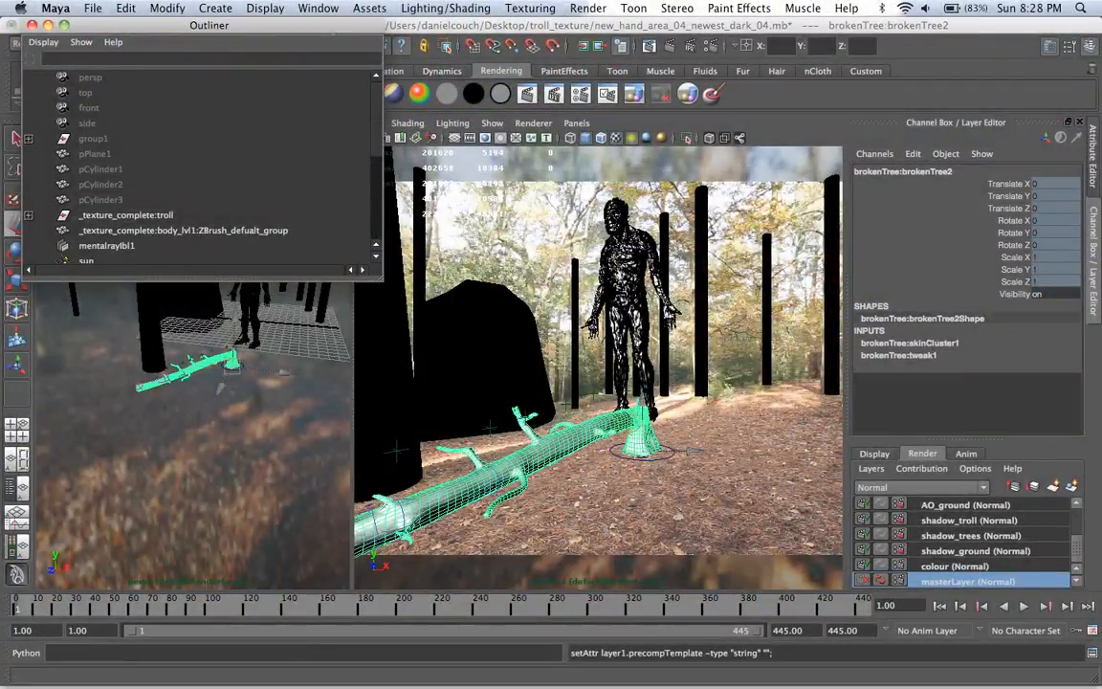
Step: Add mentalrayIbl1, sun, spotLight1, trees:Mesh, light_shade, tree_shade and brokenTree:brokenTree2 to the broken_tree render layer
{"action": "scroll", "coordinate": [202, 167], "scroll_direction": "down", "scroll_amount": 5}
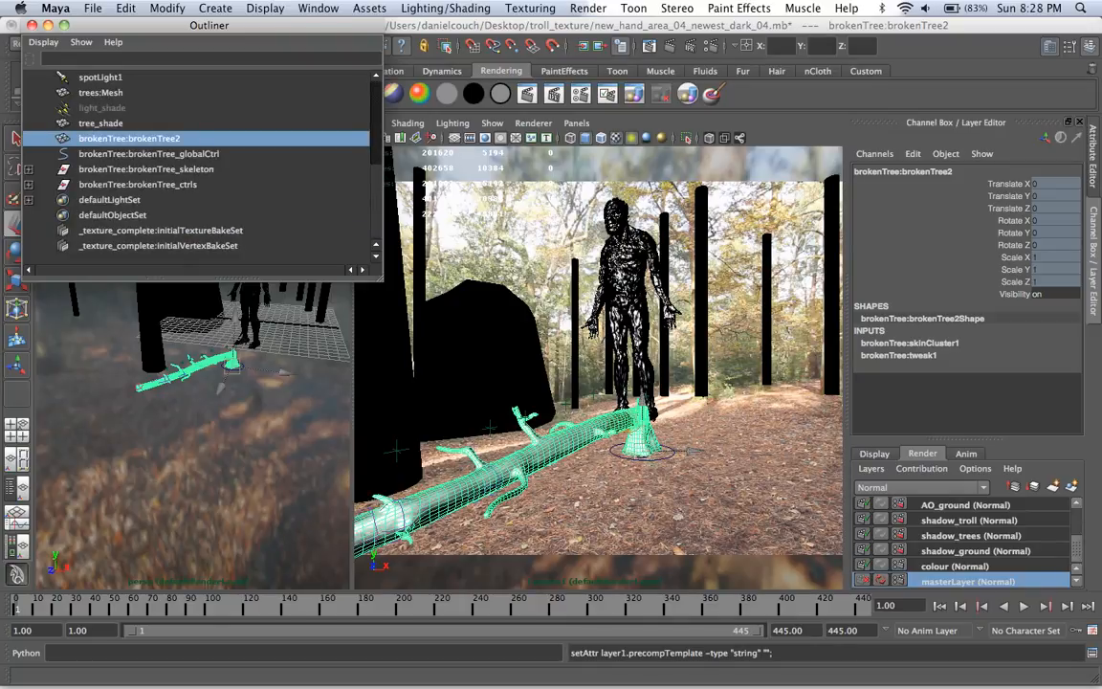
{"action": "left_click", "coordinate": [100, 123], "text": "shift"}
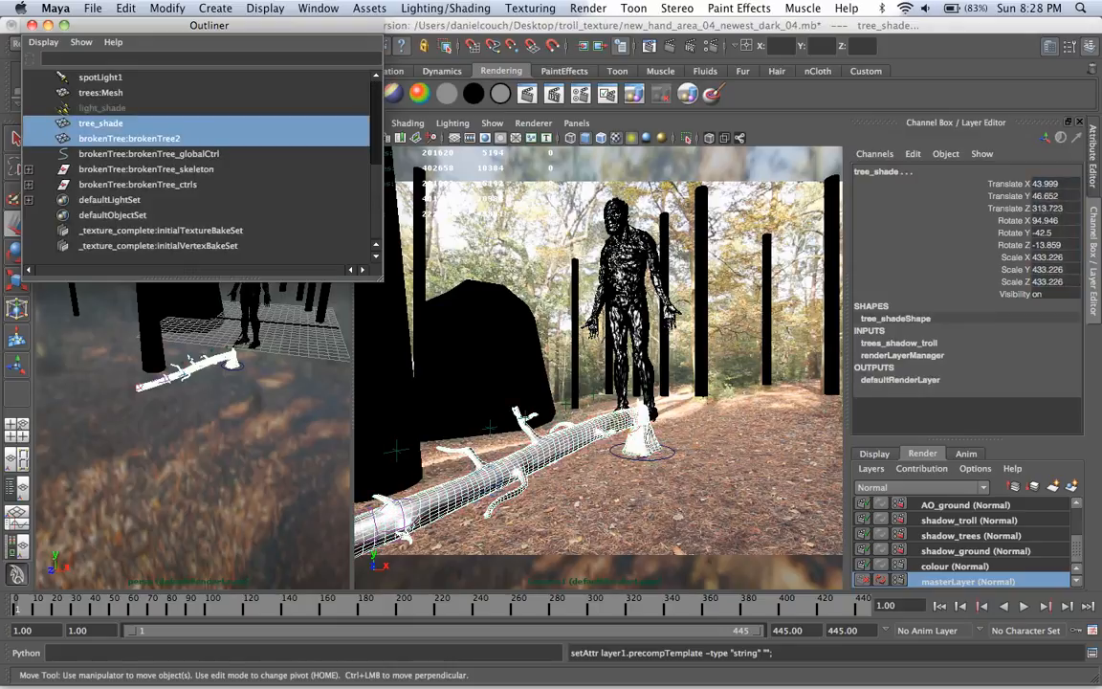
{"action": "left_click", "coordinate": [101, 77], "text": "super"}
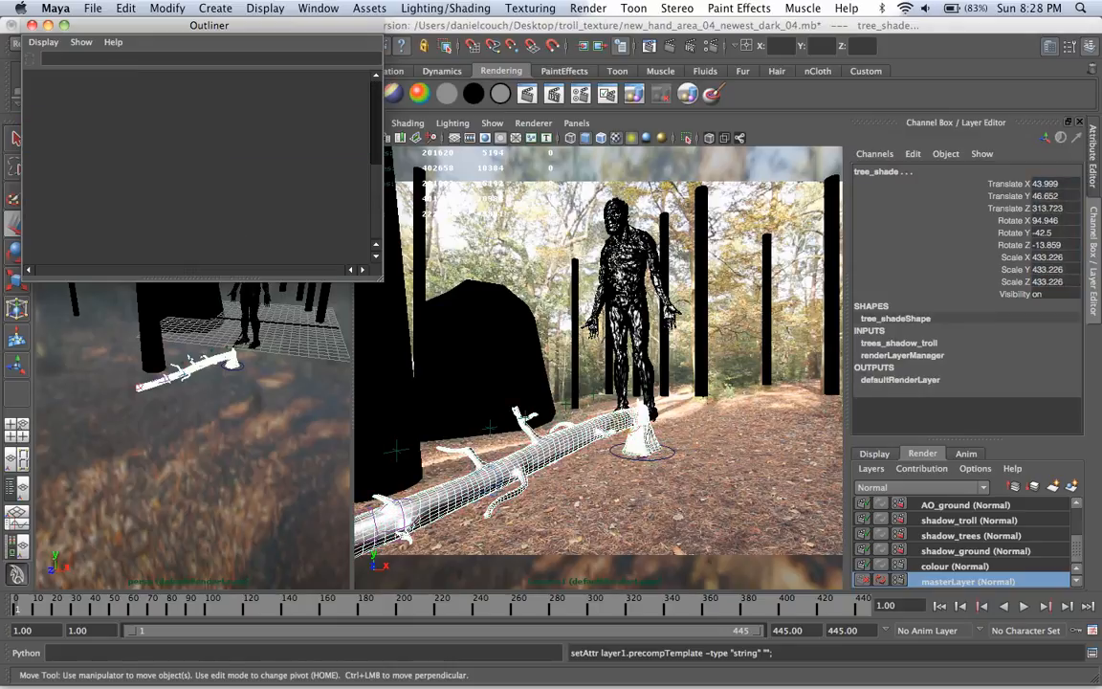
{"action": "left_click", "coordinate": [101, 93], "text": "super"}
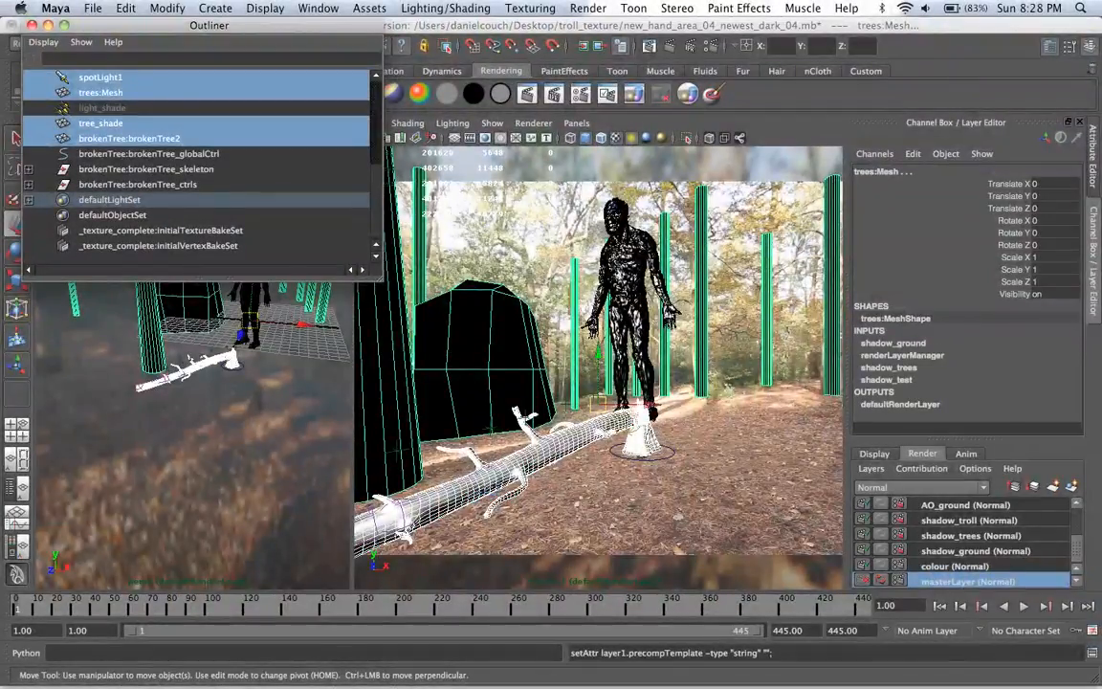
{"action": "left_click", "coordinate": [100, 93], "text": "super"}
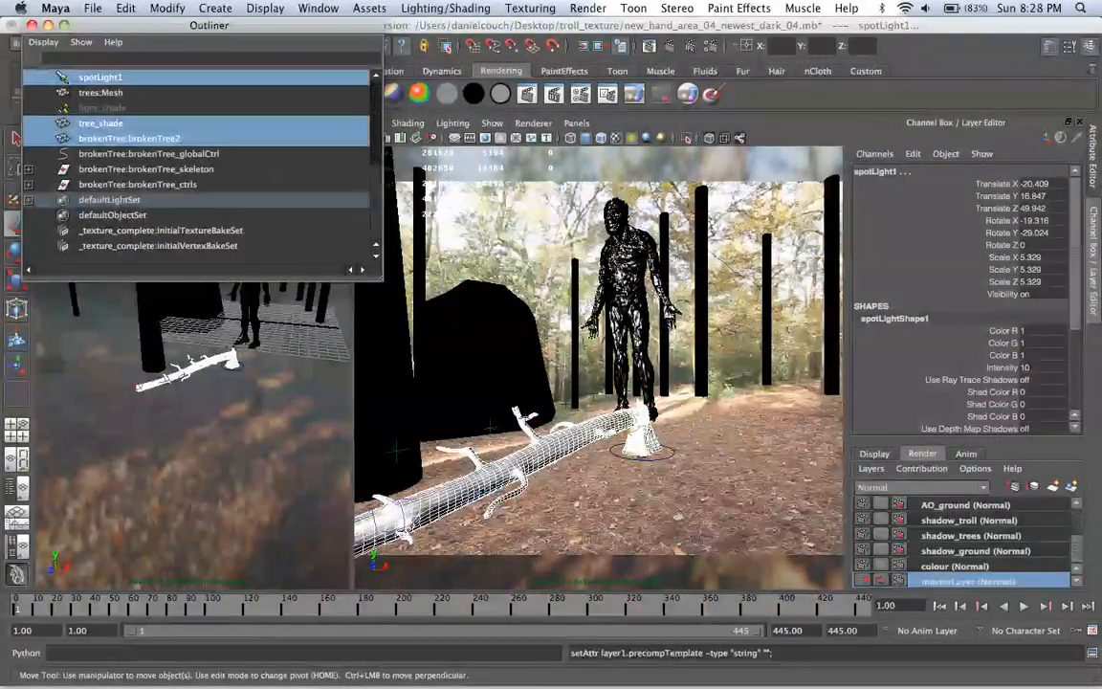
{"action": "left_click", "coordinate": [100, 93], "text": "super"}
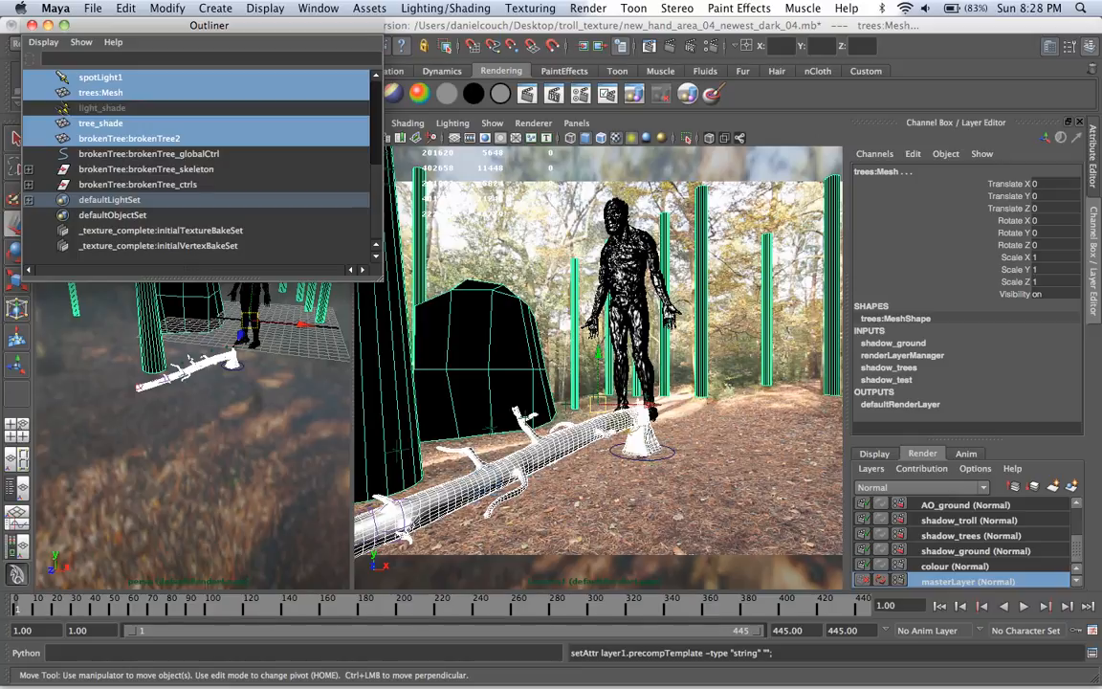
{"action": "scroll", "coordinate": [196, 196], "scroll_direction": "up", "scroll_amount": 5}
{"action": "scroll", "coordinate": [196, 196], "scroll_direction": "down", "scroll_amount": 3}
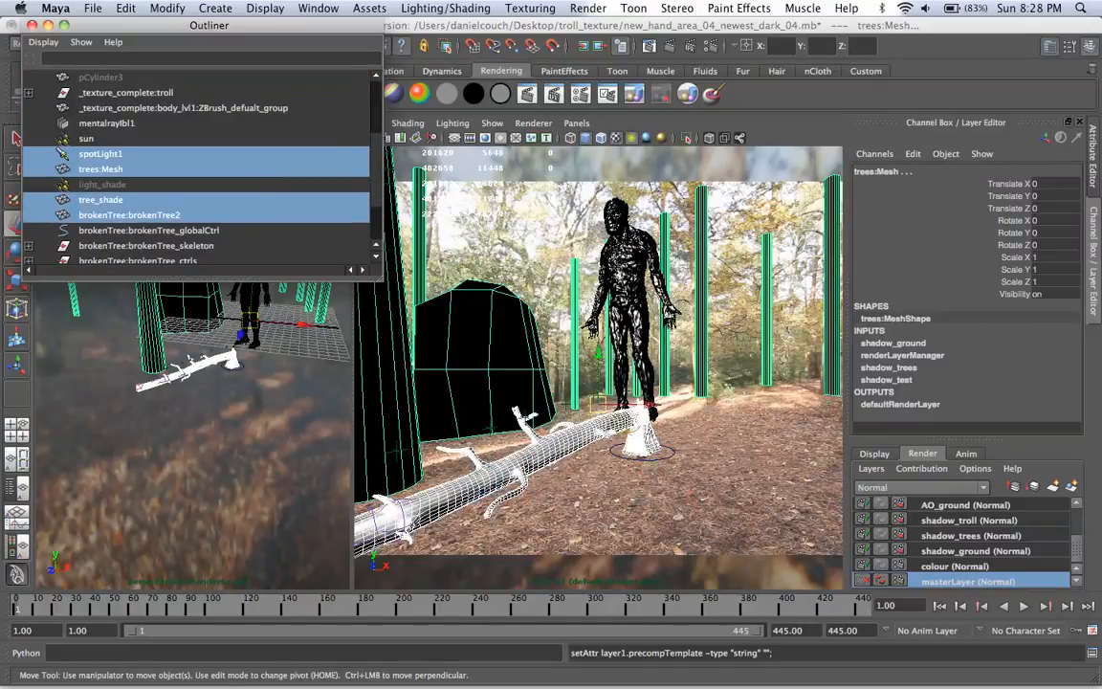
{"action": "left_click", "coordinate": [86, 138], "text": "super"}
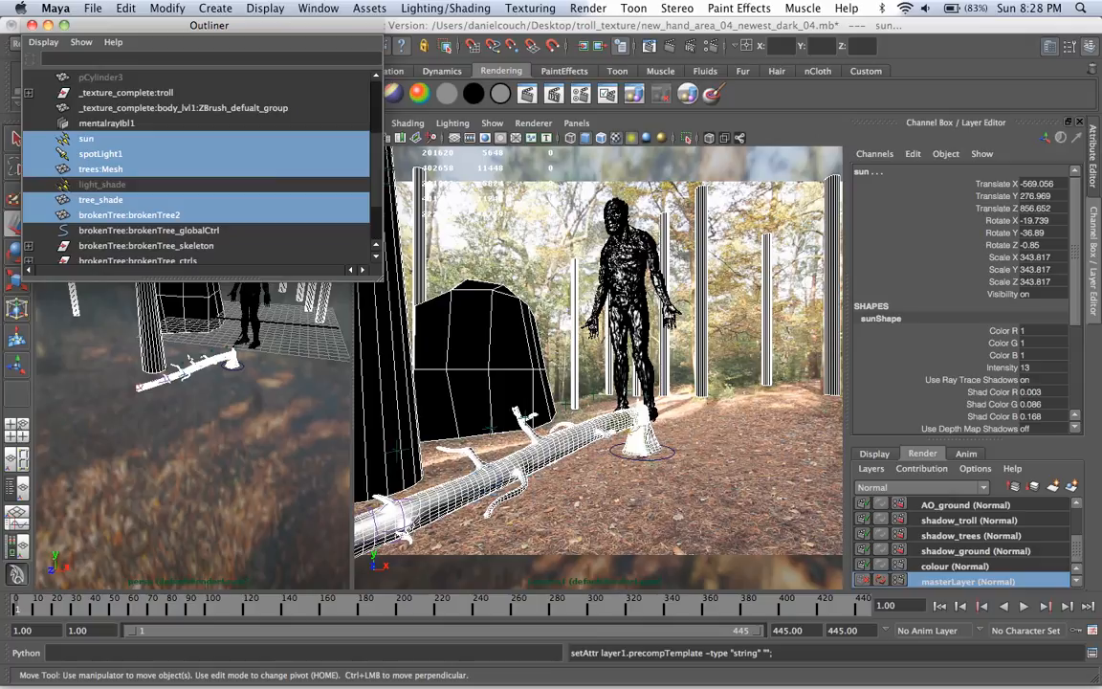
{"action": "left_click", "coordinate": [103, 184], "text": "super"}
{"action": "left_click", "coordinate": [107, 123], "text": "super"}
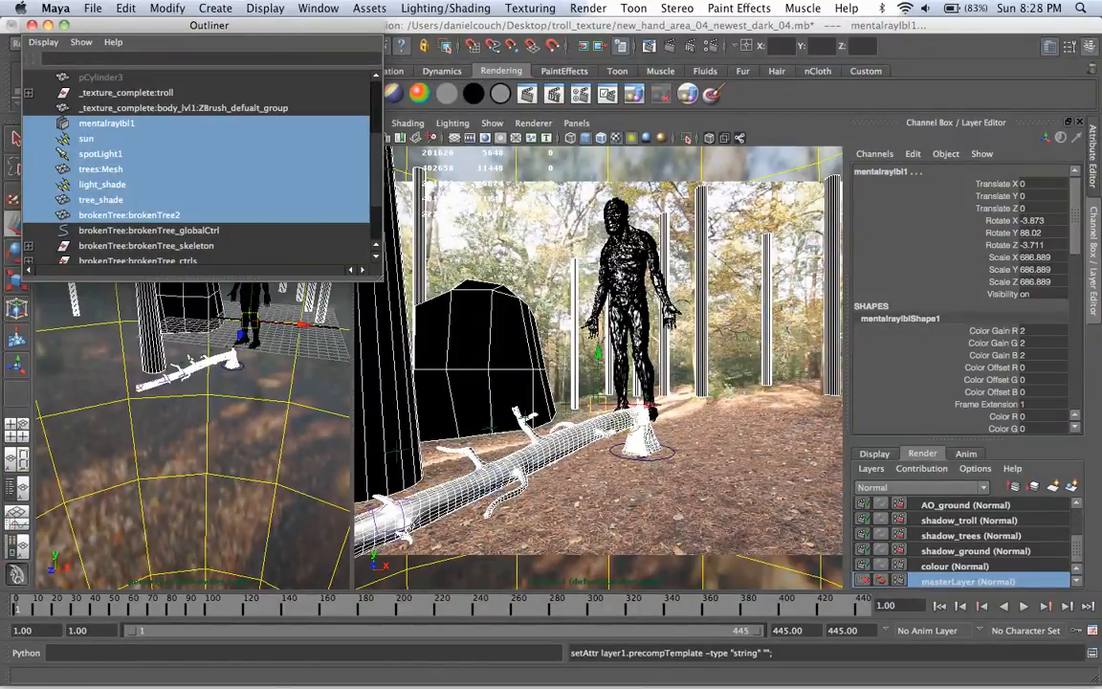
{"action": "scroll", "coordinate": [966, 542], "scroll_direction": "up", "scroll_amount": 3}
{"action": "right_click", "coordinate": [966, 505]}
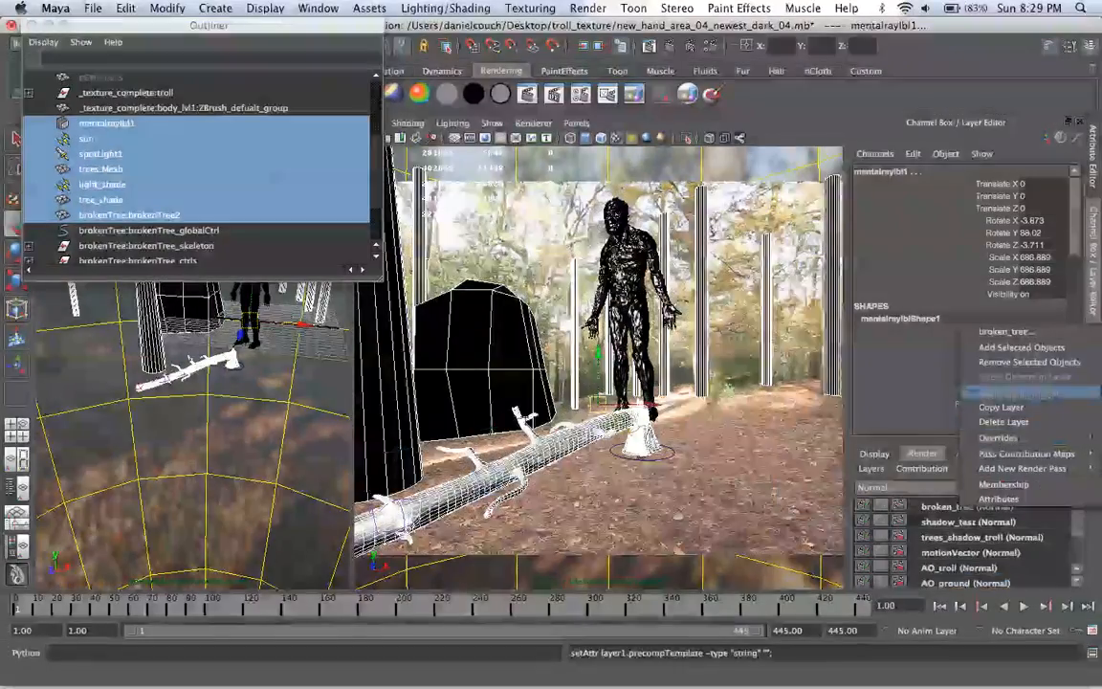
{"action": "left_click", "coordinate": [1022, 348]}
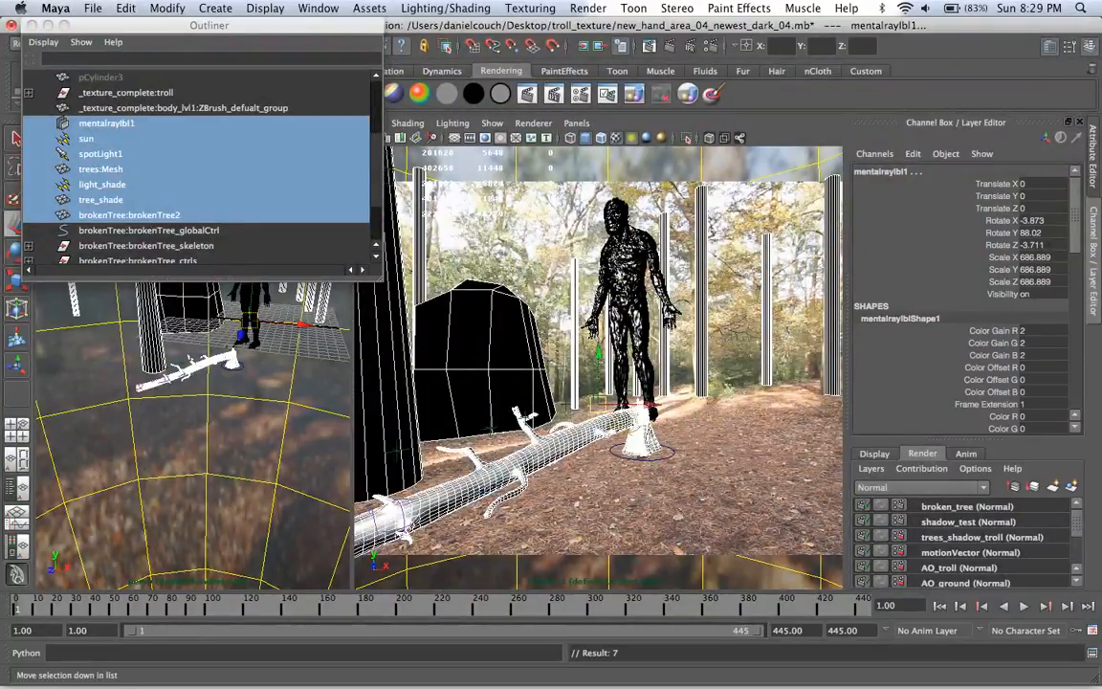
Step: Activate the broken_tree render layer, maximize the Camera1 view and render the frame with mental ray
{"action": "left_click", "coordinate": [966, 506]}
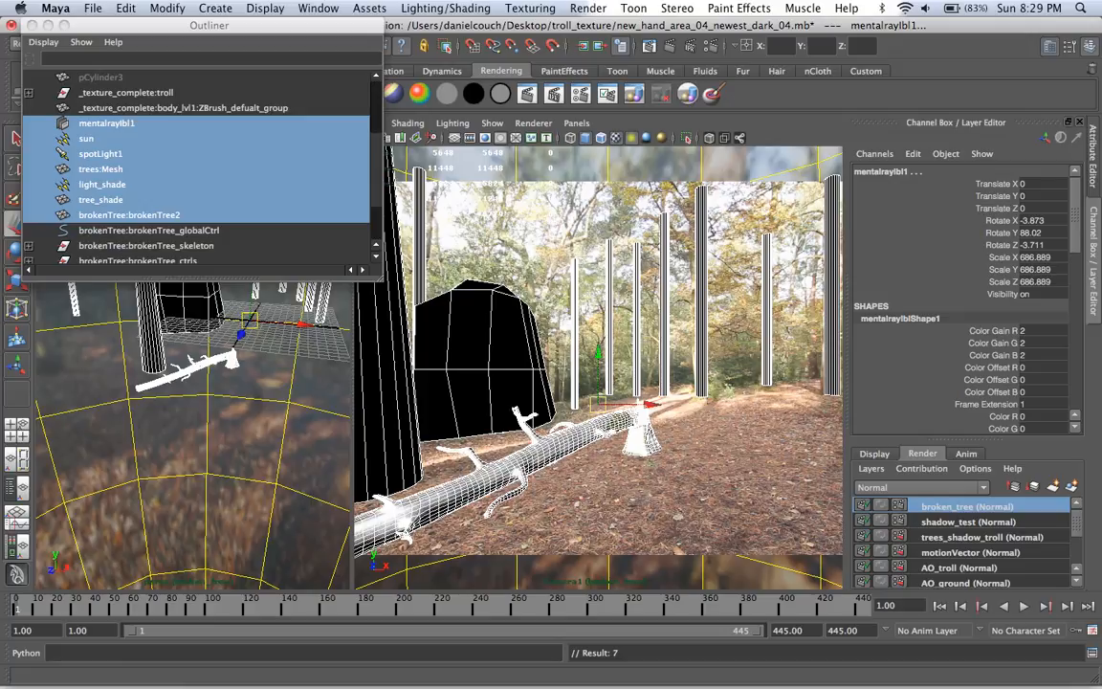
{"action": "key", "text": "space"}
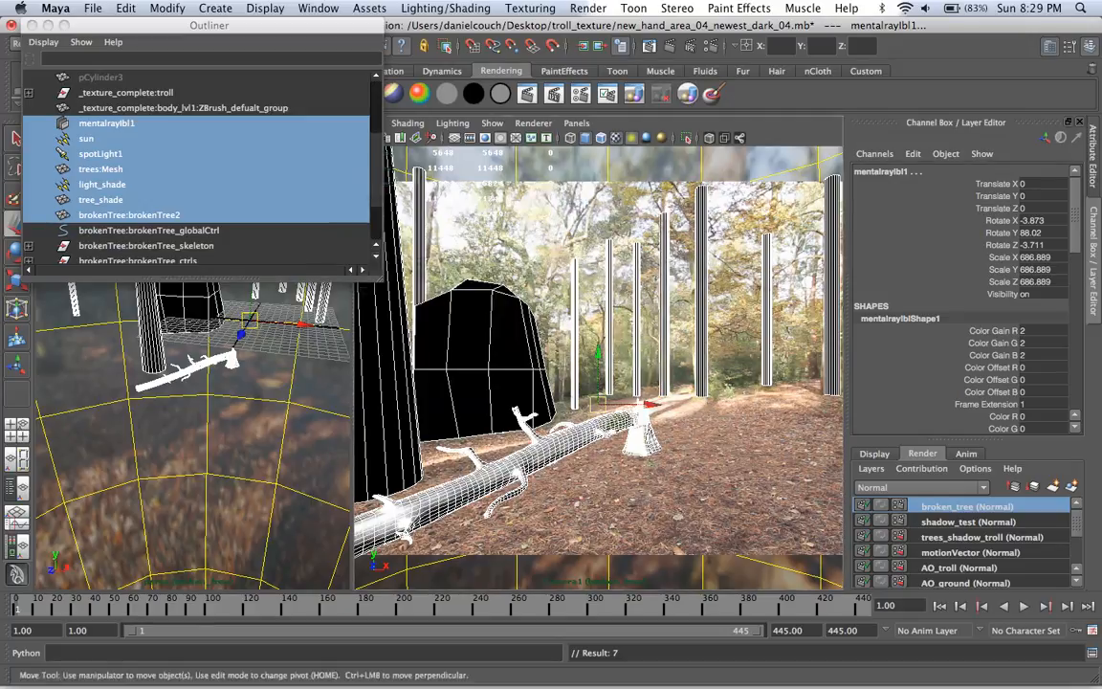
{"action": "key", "text": "space"}
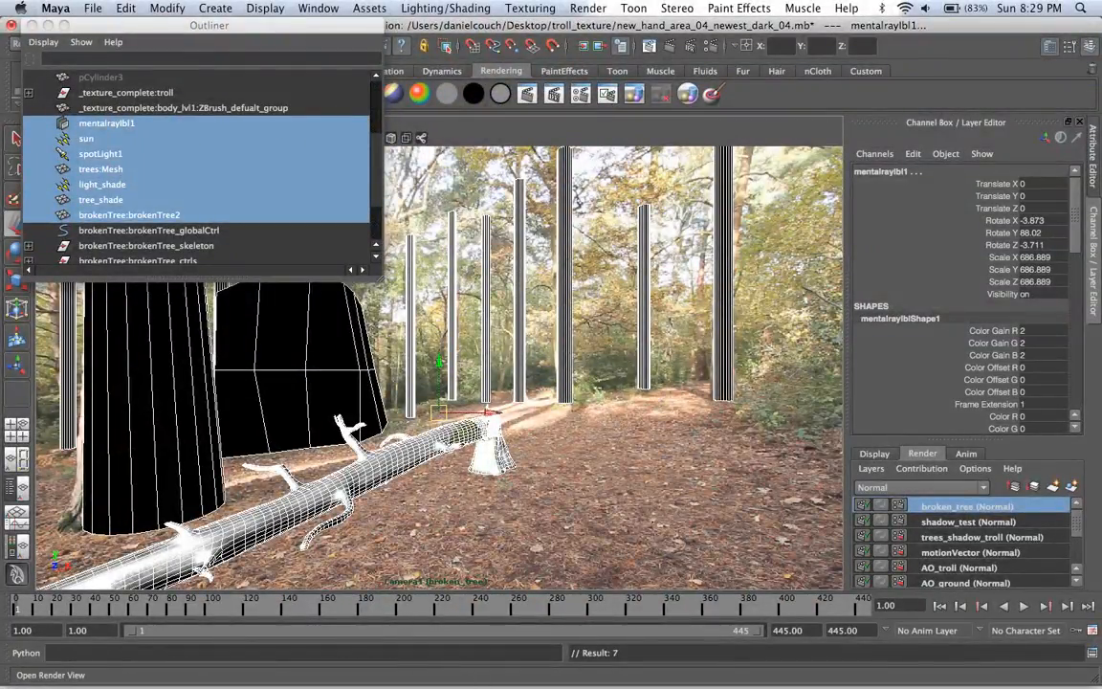
{"action": "left_click", "coordinate": [669, 46]}
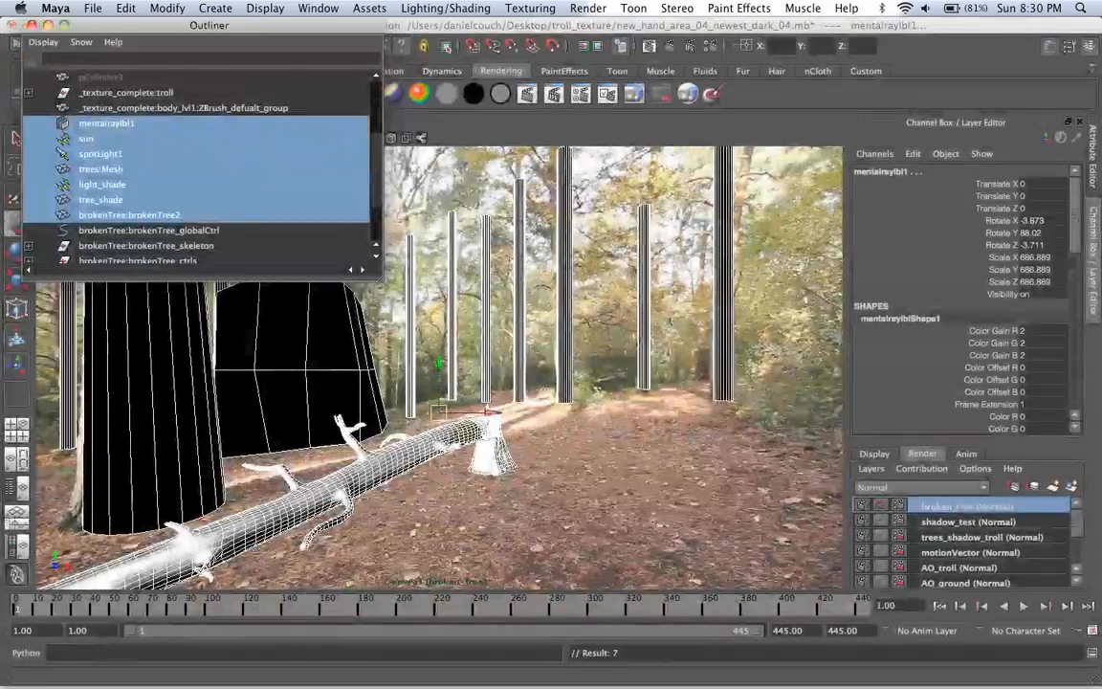
Step: Hide the light_shade light in the broken_tree layer and select the tree_shade mesh
{"action": "left_click", "coordinate": [103, 184]}
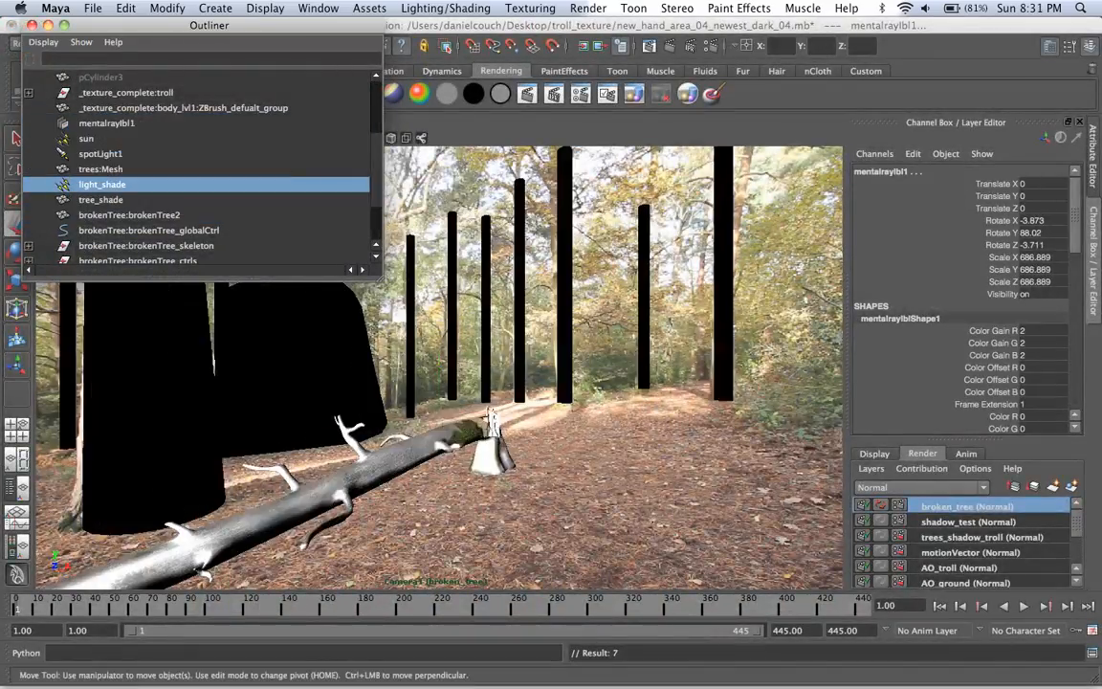
{"action": "key", "text": "ctrl+h"}
{"action": "left_click", "coordinate": [101, 200]}
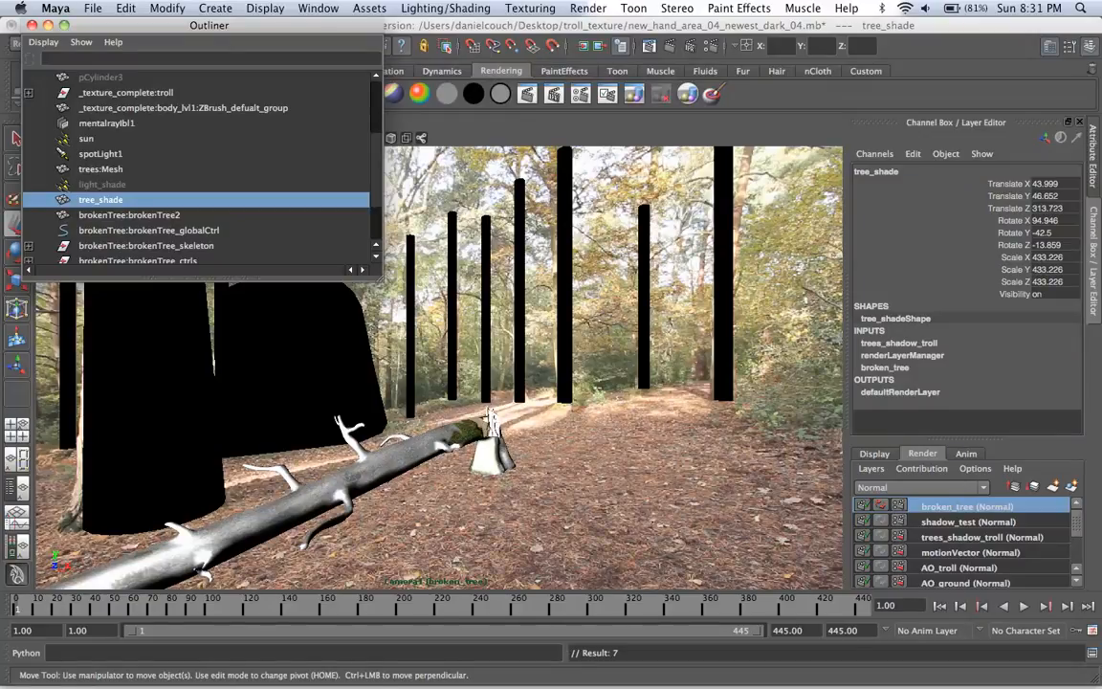
Step: Show the persp view full size and remove the spotLight1 light from the broken_tree render layer
{"action": "key", "text": "space"}
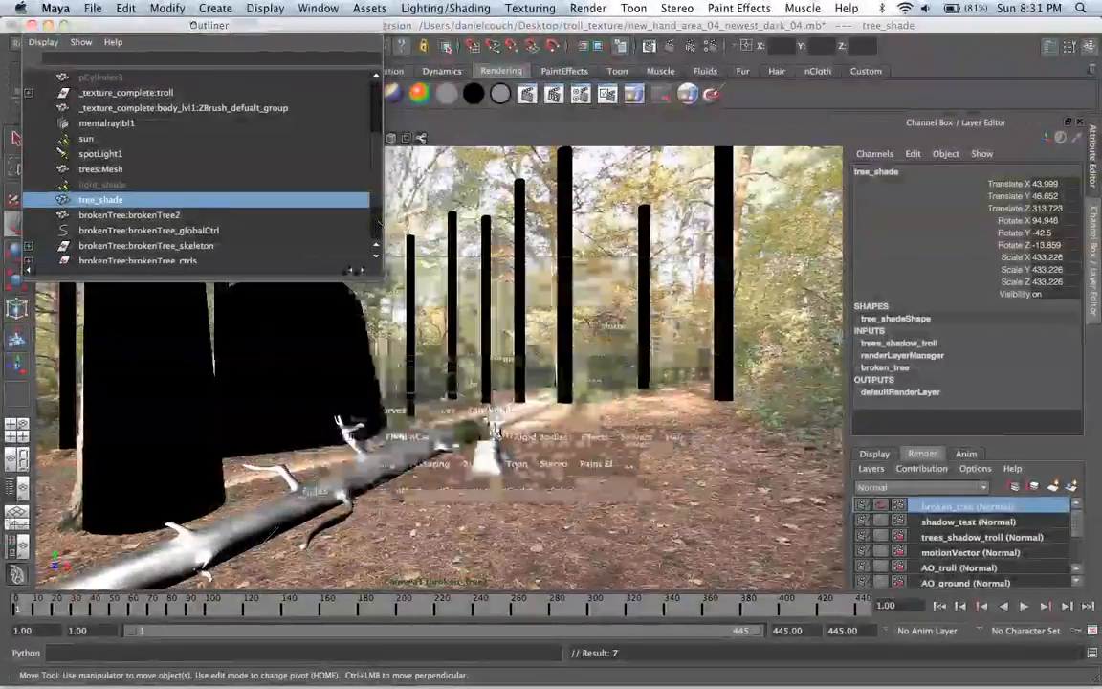
{"action": "key", "text": "space"}
{"action": "key", "text": "space"}
{"action": "scroll", "coordinate": [440, 364], "scroll_direction": "down", "scroll_amount": 8}
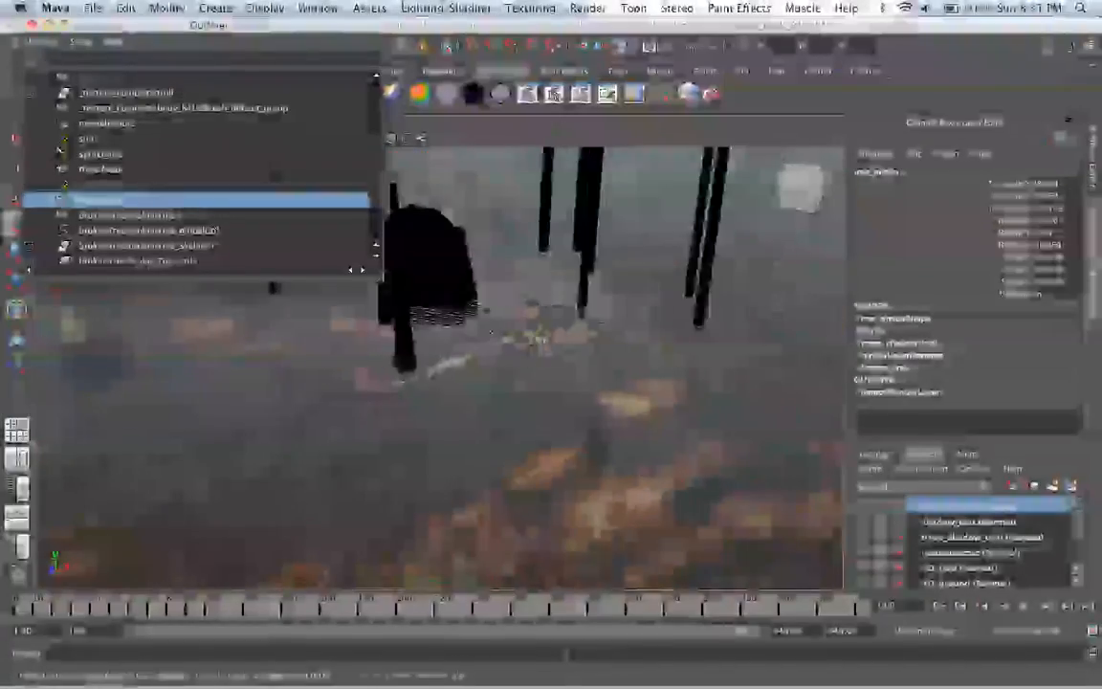
{"action": "left_click_drag", "start_coordinate": [334, 383], "coordinate": [389, 414], "text": "alt"}
{"action": "scroll", "coordinate": [382, 356], "scroll_direction": "up", "scroll_amount": 10}
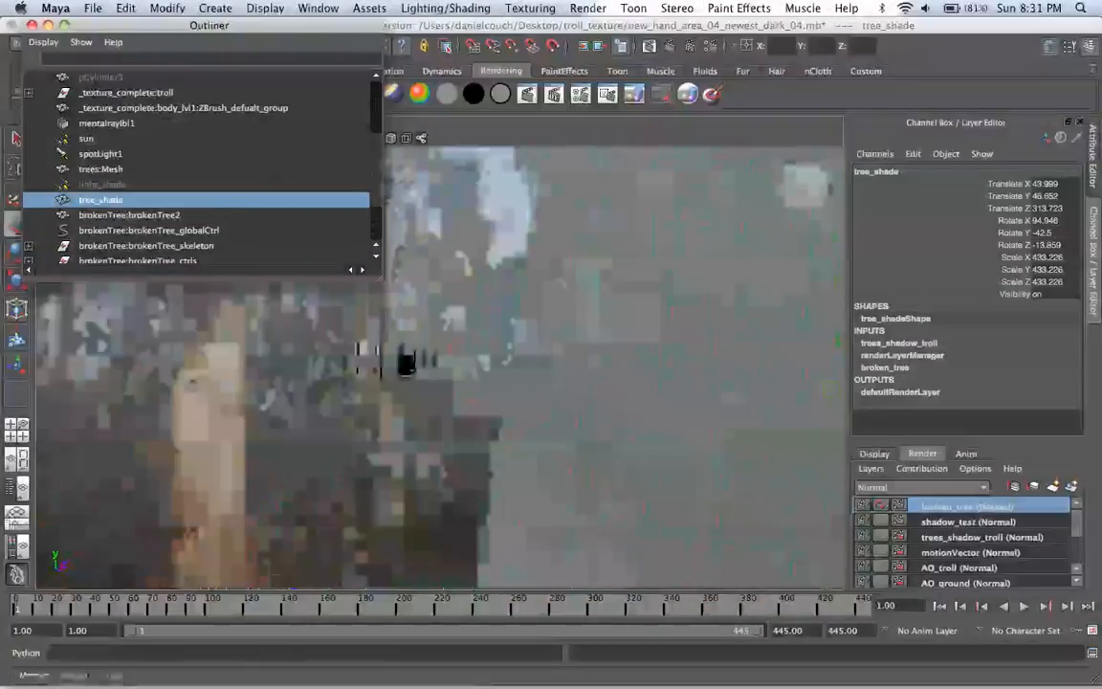
{"action": "scroll", "coordinate": [420, 373], "scroll_direction": "down", "scroll_amount": 10}
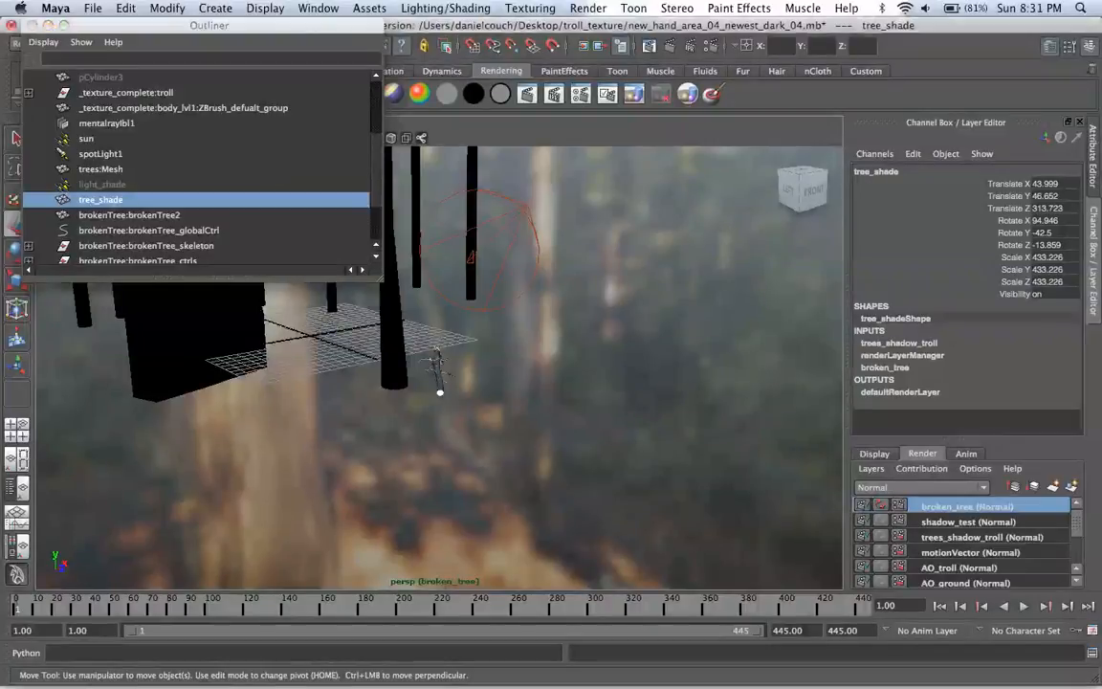
{"action": "left_click", "coordinate": [528, 210]}
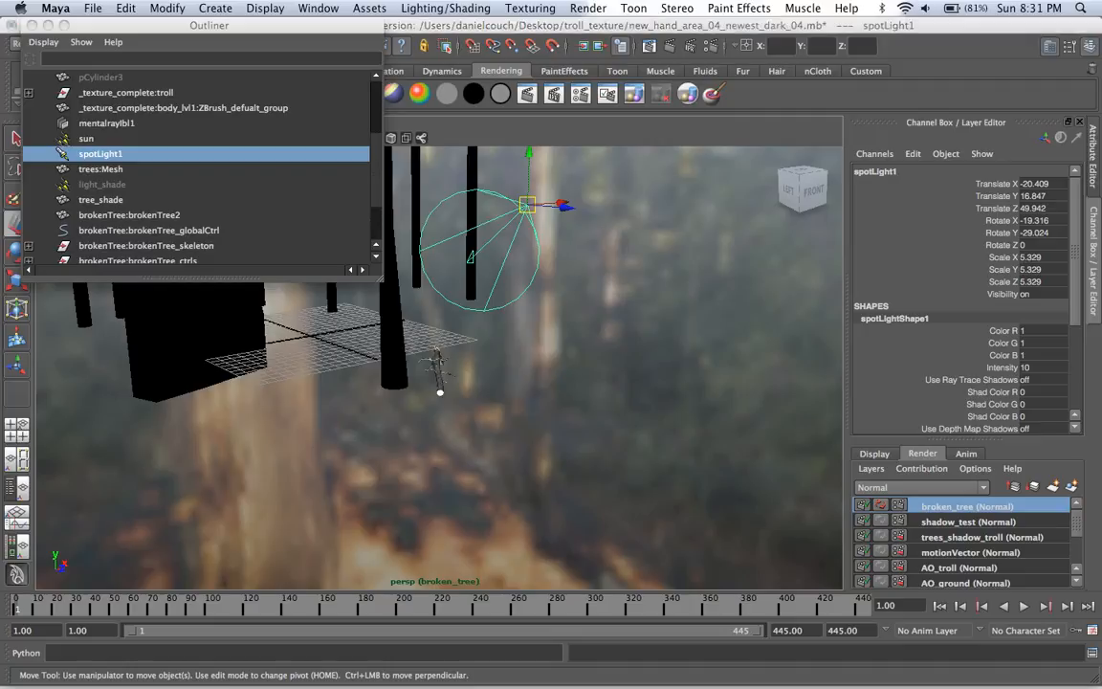
{"action": "right_click", "coordinate": [966, 506]}
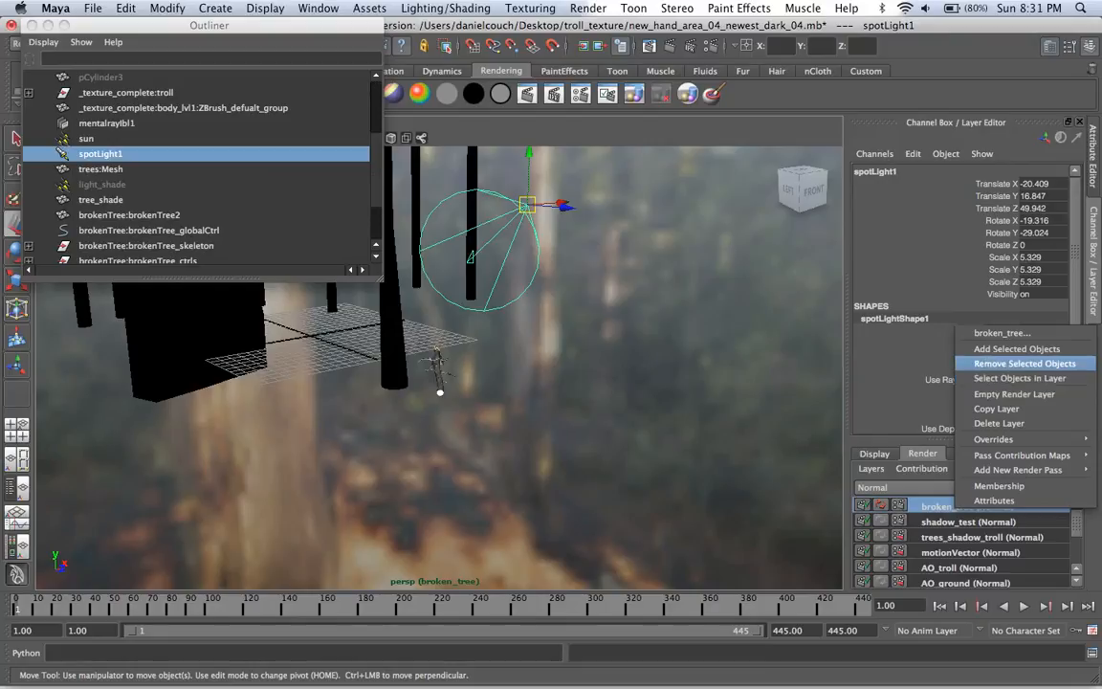
{"action": "left_click", "coordinate": [1019, 378]}
{"action": "left_click_drag", "start_coordinate": [574, 315], "coordinate": [489, 380], "text": "alt"}
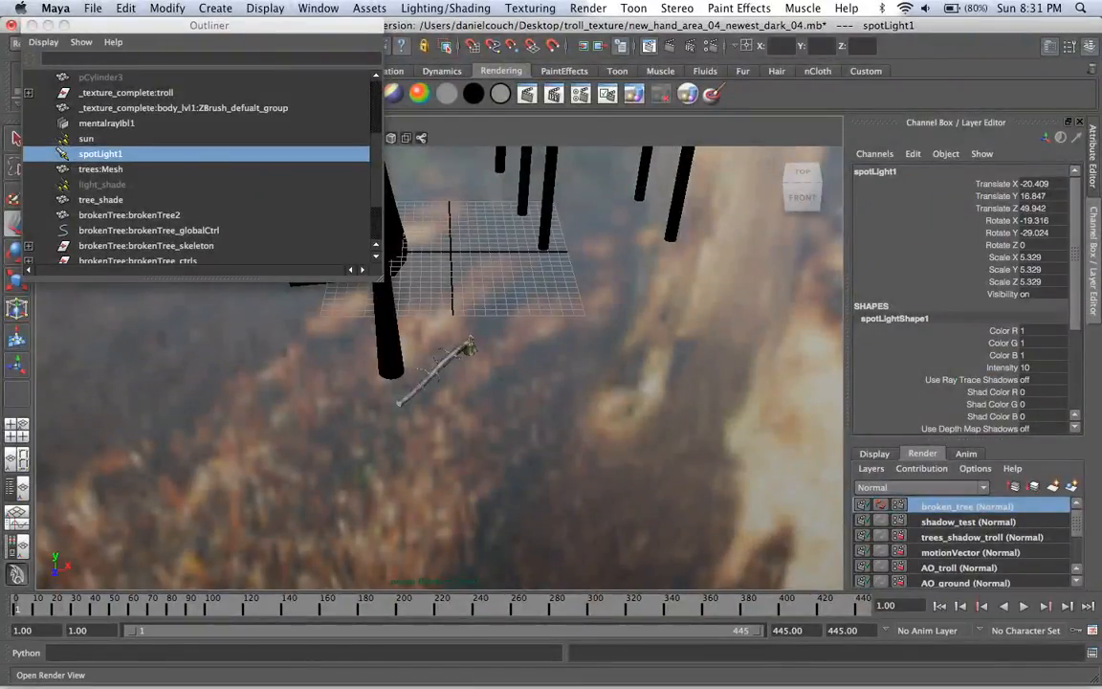
Step: Re-render the region around the large trunk's base and the near end of the broken tree in the Render View
{"action": "left_click", "coordinate": [650, 46]}
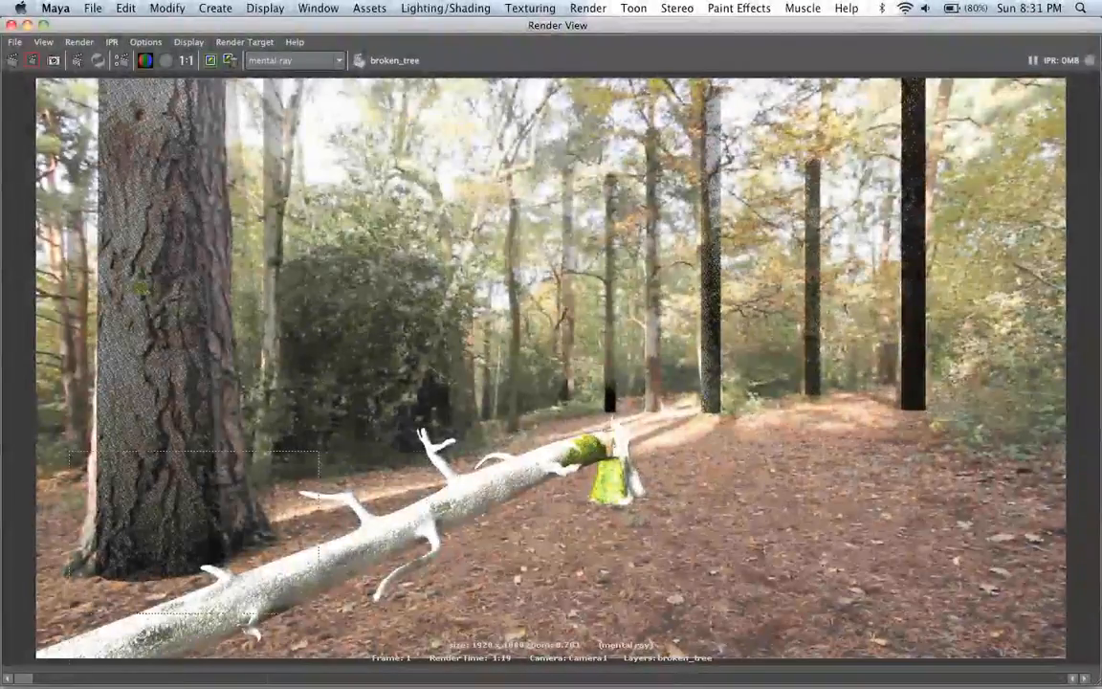
{"action": "left_click", "coordinate": [29, 56]}
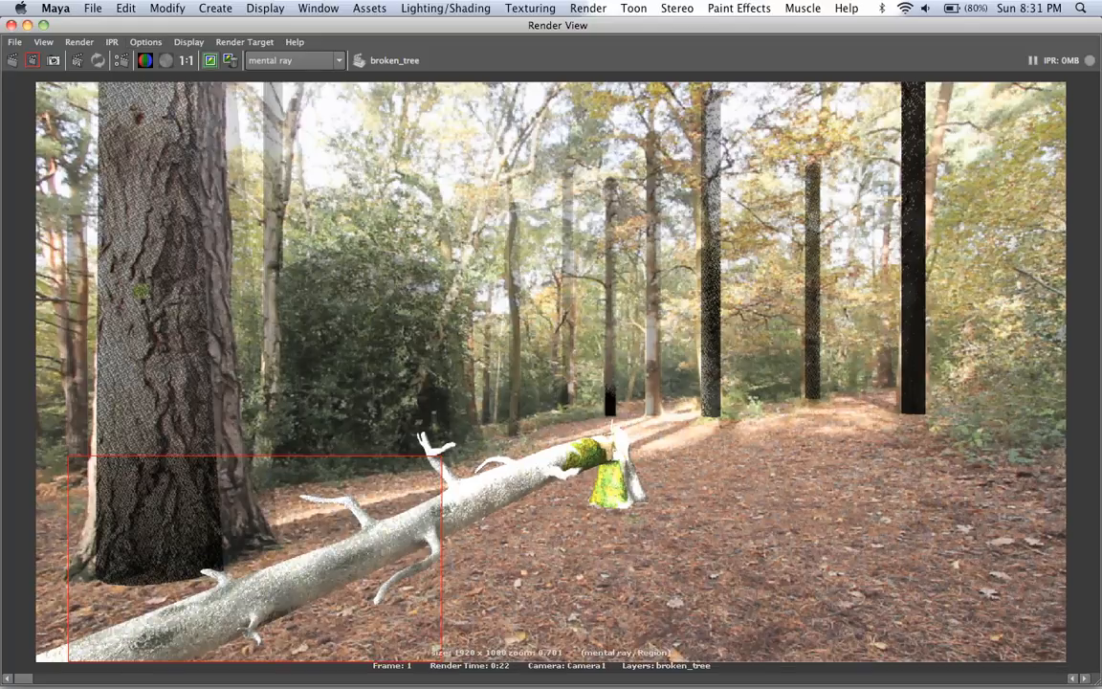
{"action": "left_click", "coordinate": [187, 59]}
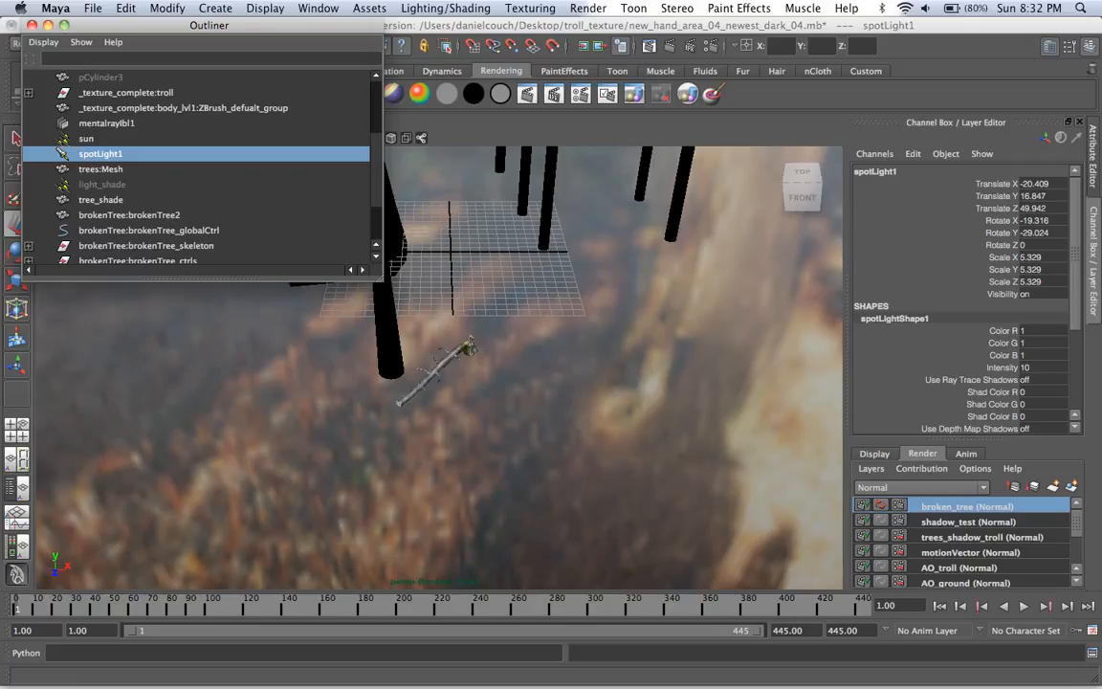
Step: Check the render settings of the broken_tree layer and return to the side-by-side persp and Camera1 views
{"action": "left_click", "coordinate": [898, 504]}
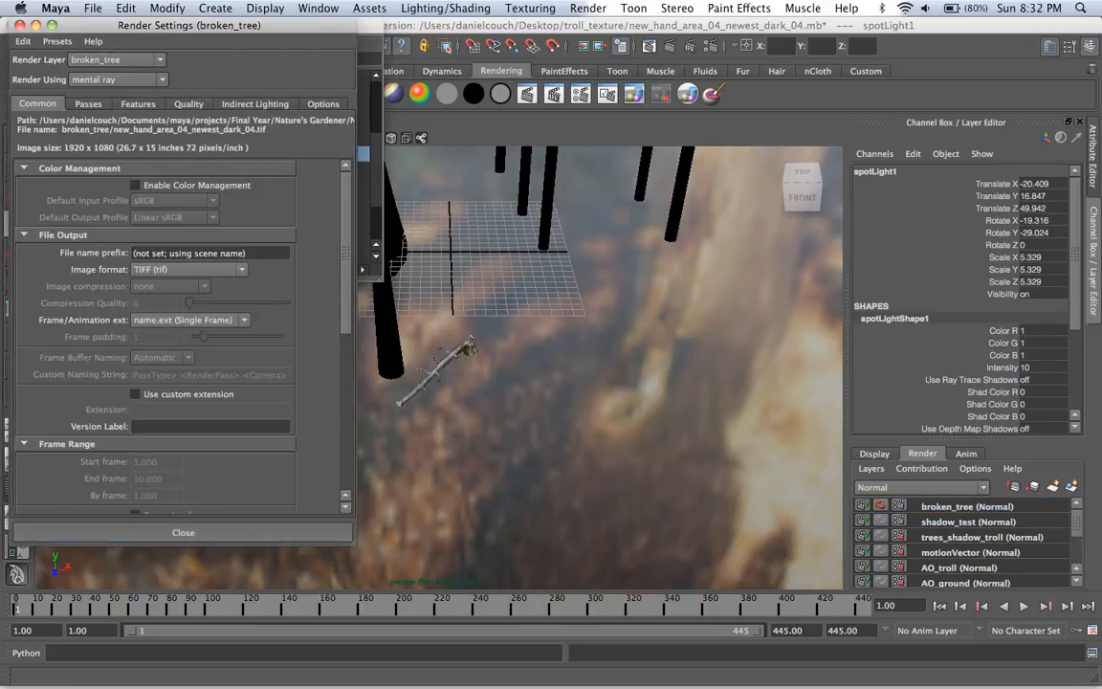
{"action": "left_click", "coordinate": [20, 26]}
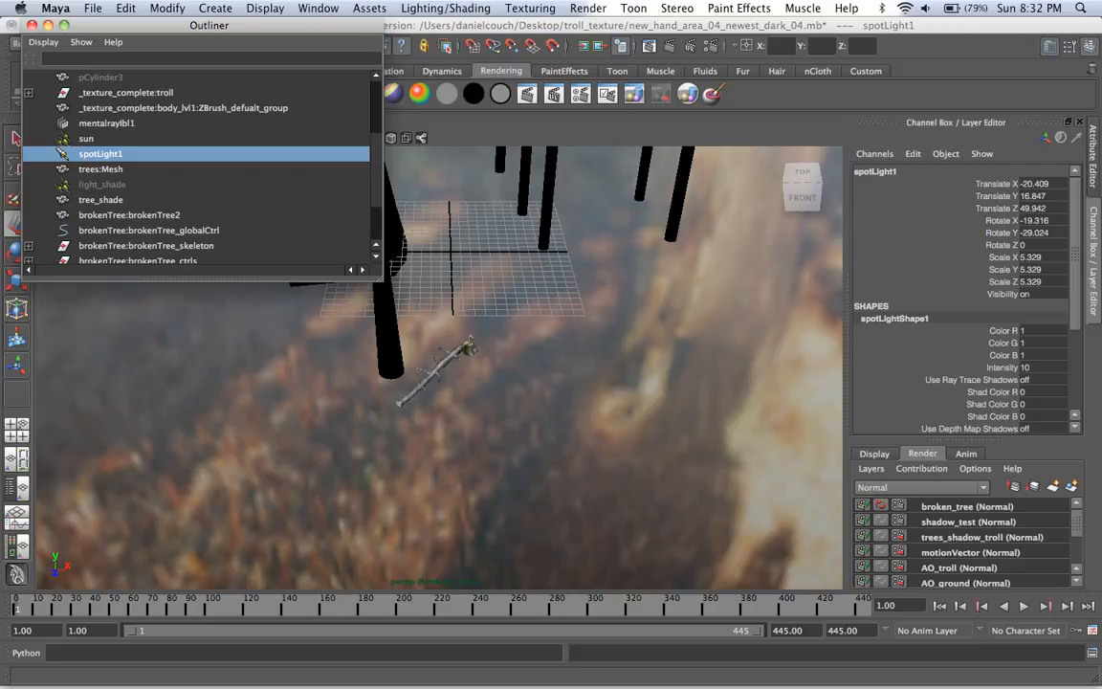
{"action": "key", "text": "space"}
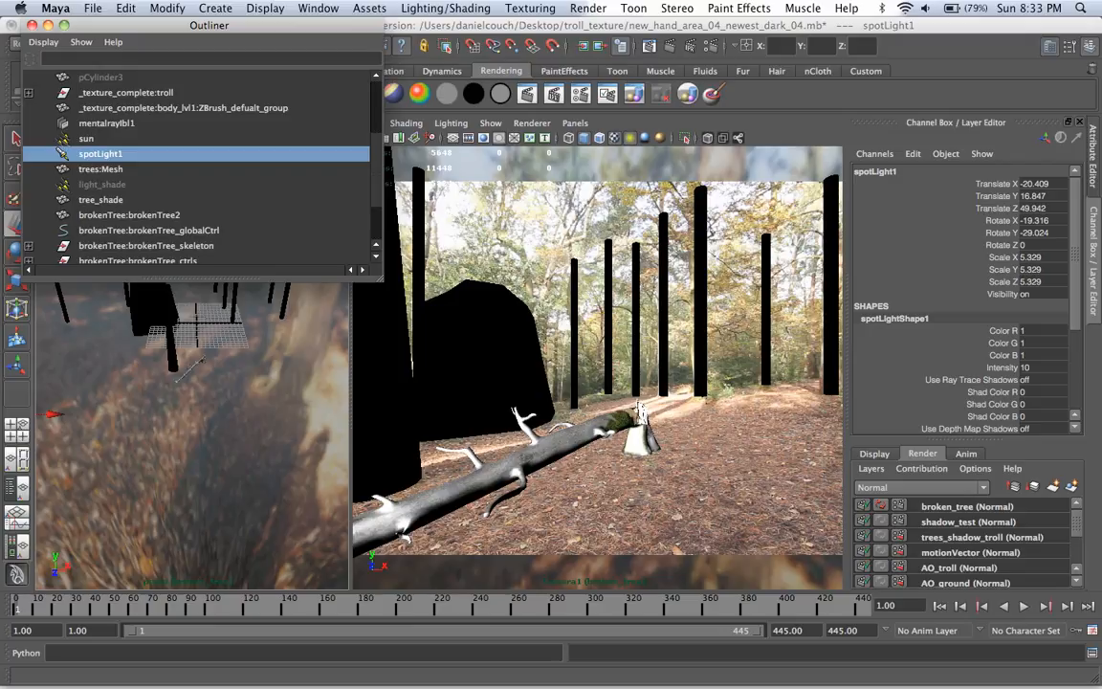
Step: Rename the broken_tree render layer as broken_tree_colour
{"action": "left_click", "coordinate": [966, 506]}
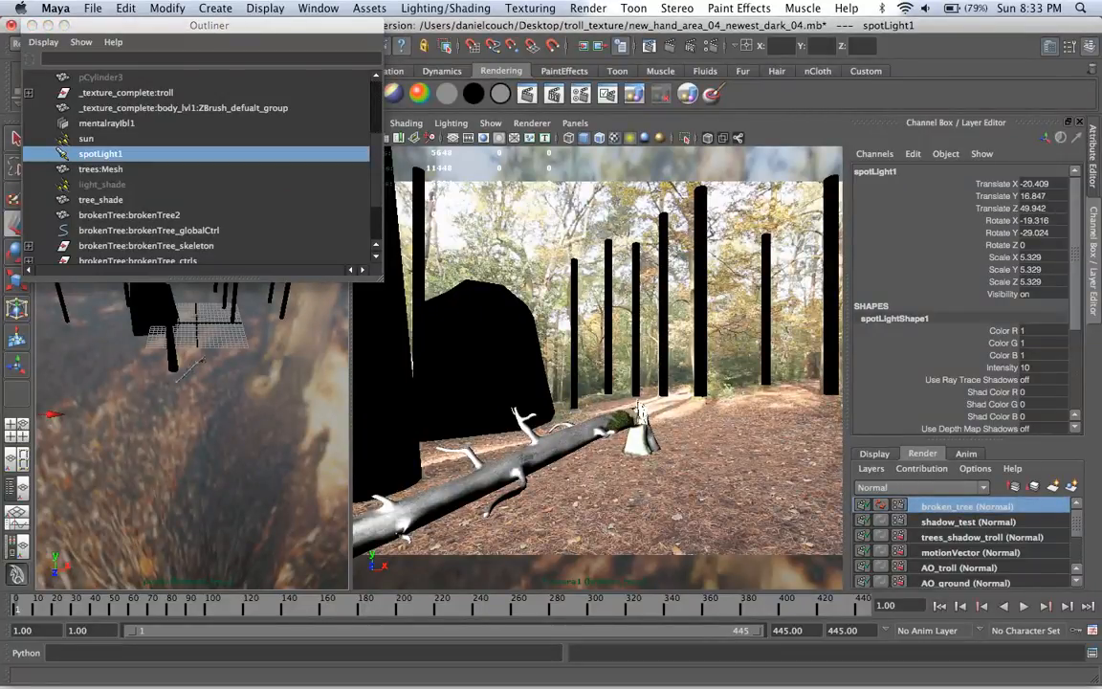
{"action": "double_click", "coordinate": [966, 506]}
{"action": "left_click", "coordinate": [974, 505]}
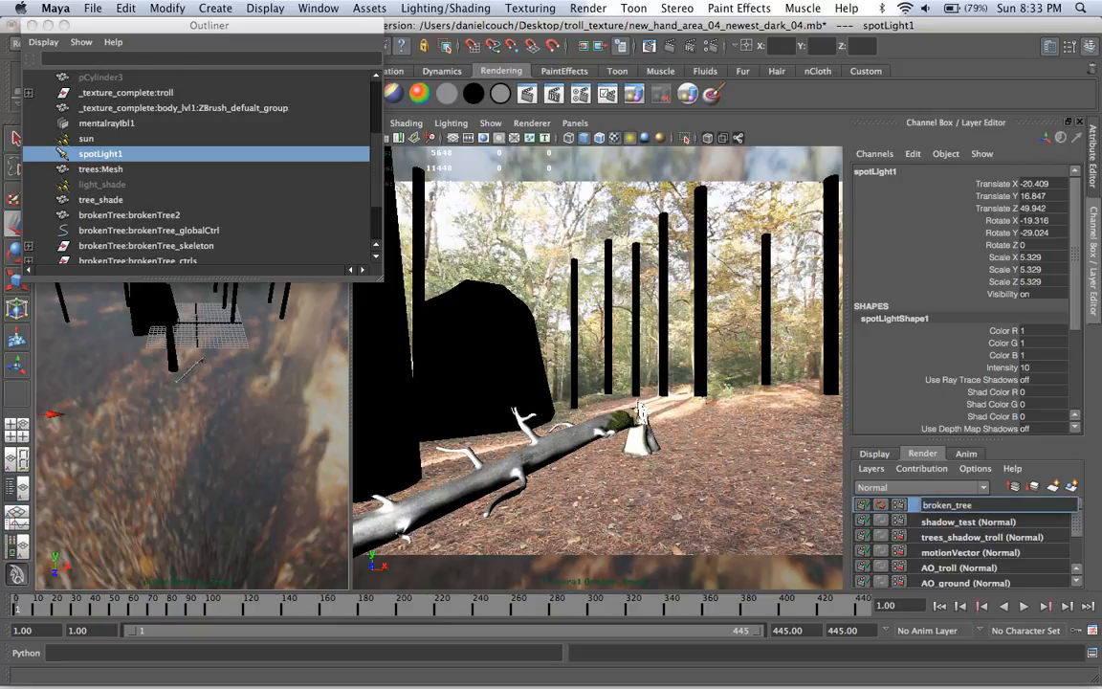
{"action": "type", "text": "_colour"}
{"action": "key", "text": "Return"}
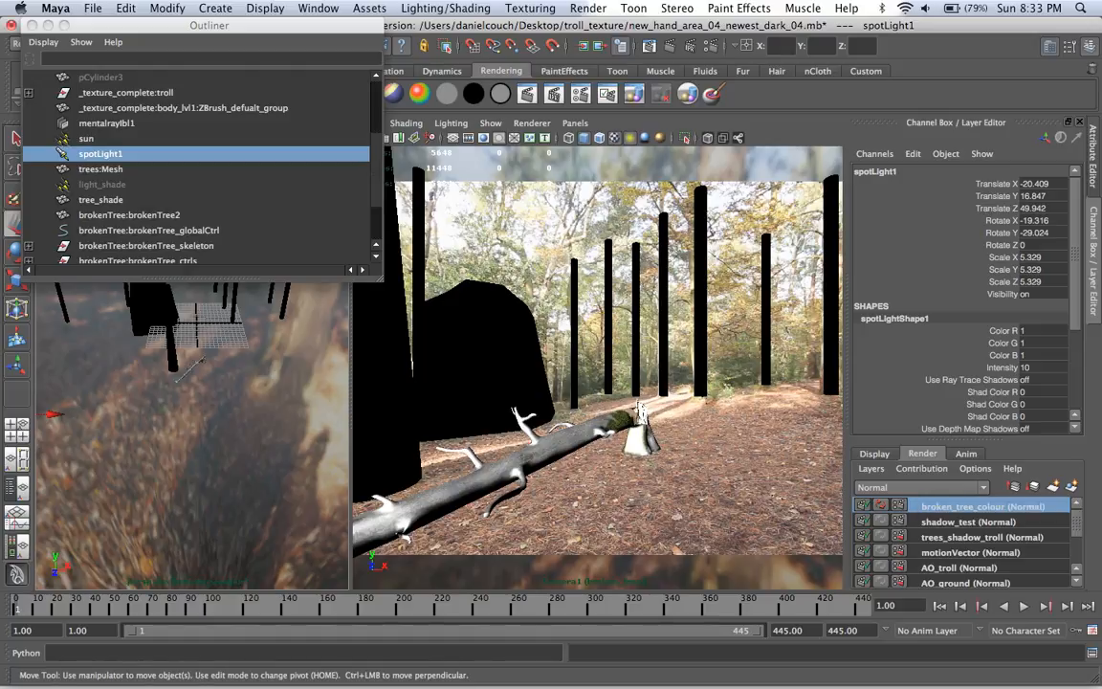
Step: Remove the trees:Mesh object from the broken_tree_colour render layer
{"action": "left_click", "coordinate": [102, 169]}
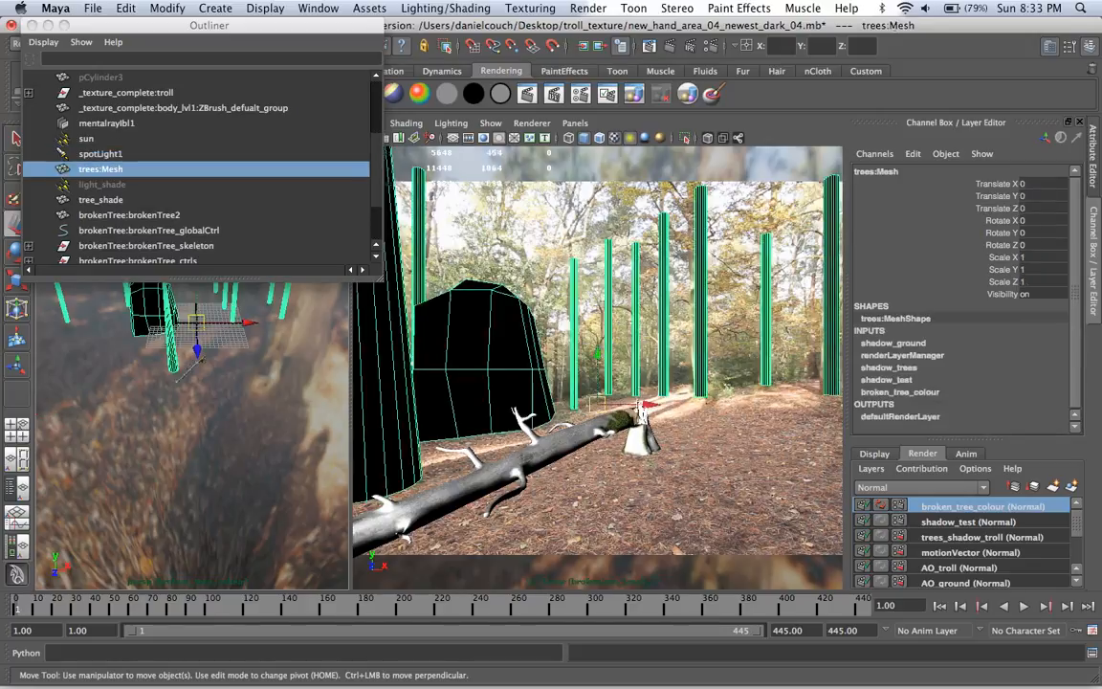
{"action": "right_click", "coordinate": [931, 505]}
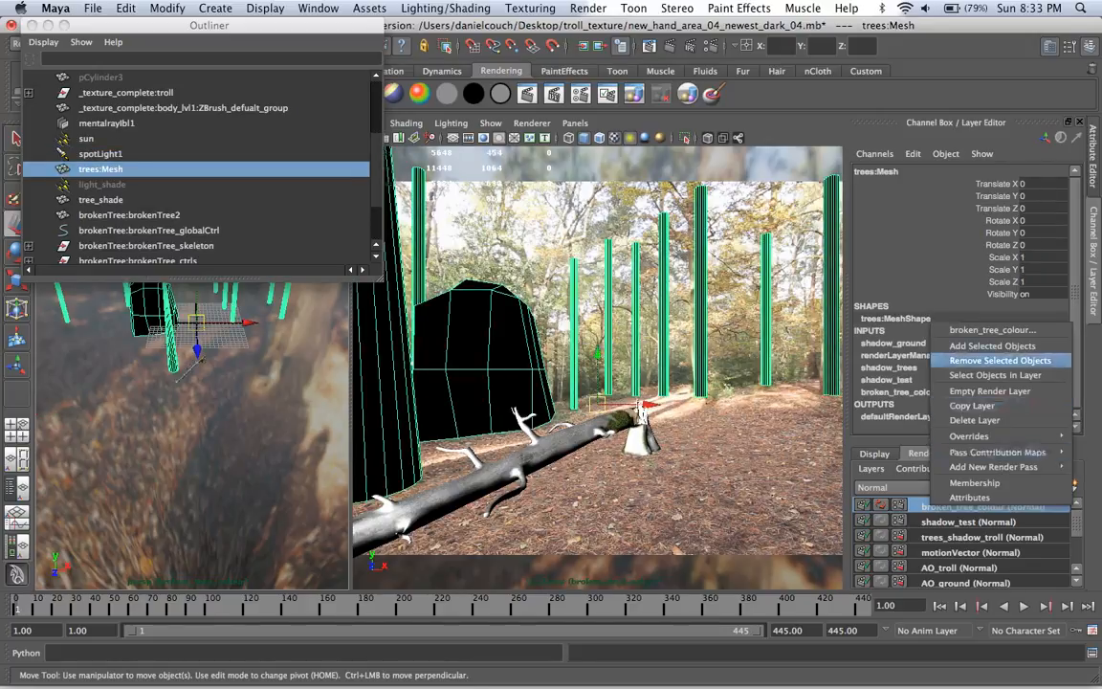
{"action": "left_click", "coordinate": [999, 360]}
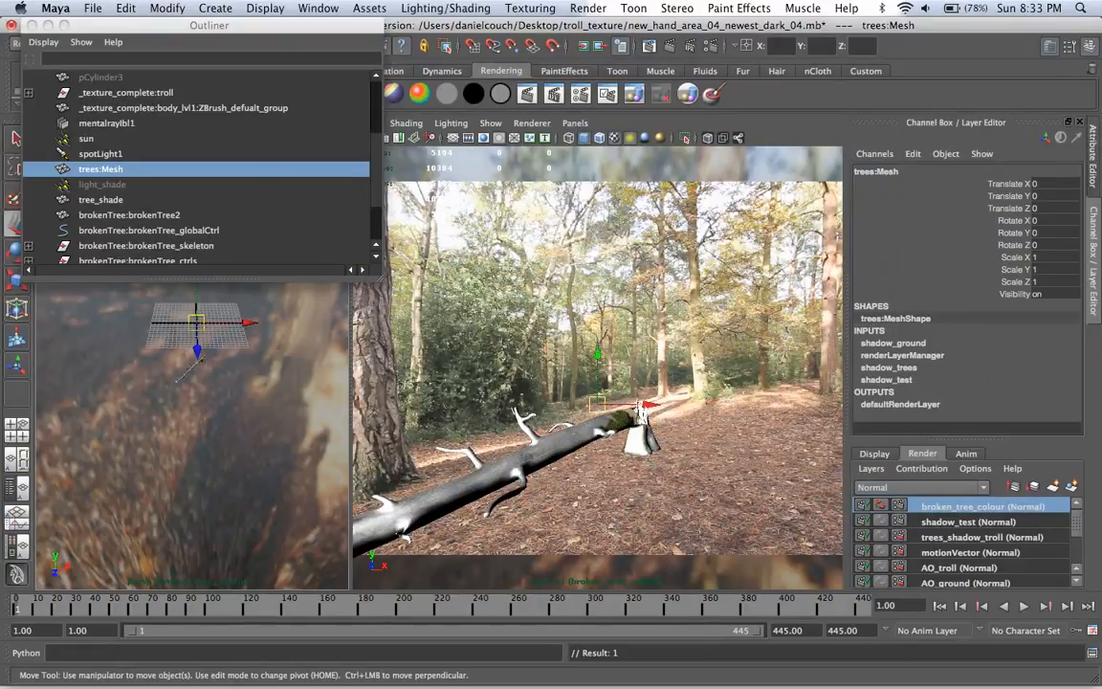
Step: Check the scene objects from mentalrayIbl1 and sun down the Outliner, finishing with tree_shade selected
{"action": "key", "text": "Up"}
{"action": "key", "text": "Up"}
{"action": "key", "text": "Up"}
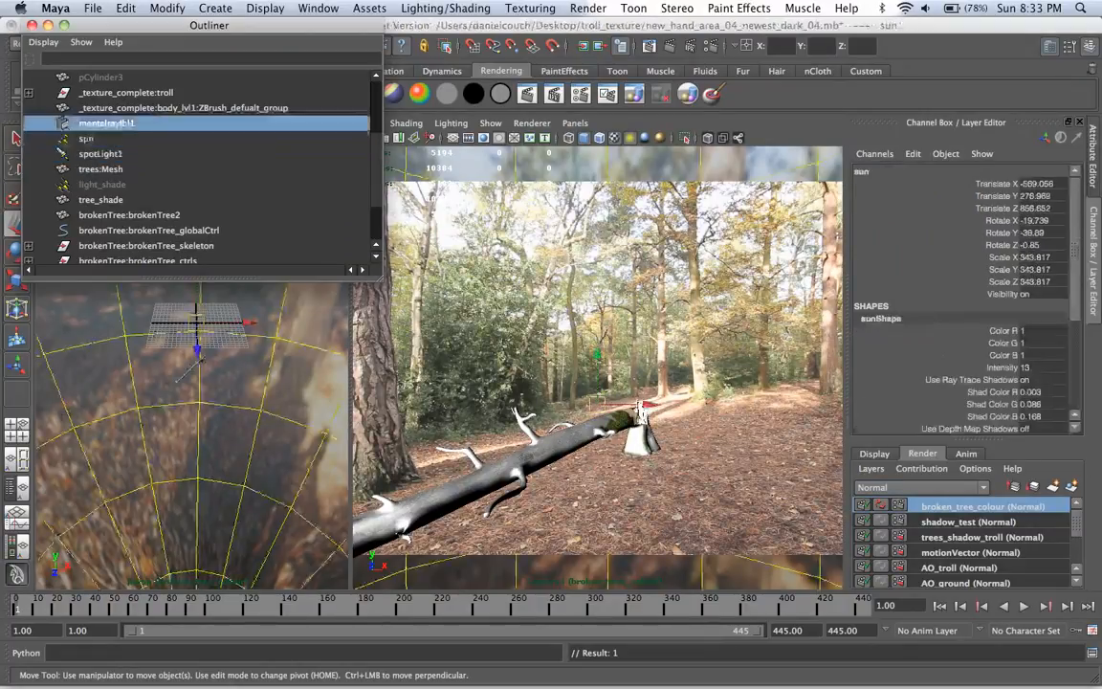
{"action": "key", "text": "Down"}
{"action": "key", "text": "Up"}
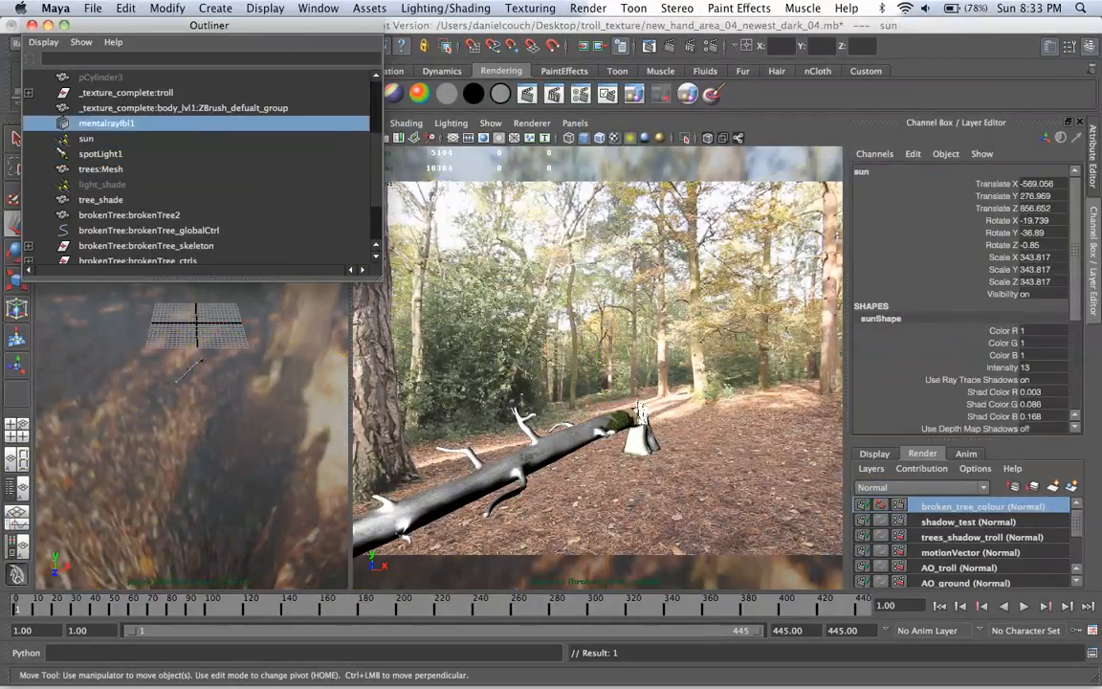
{"action": "key", "text": "Down"}
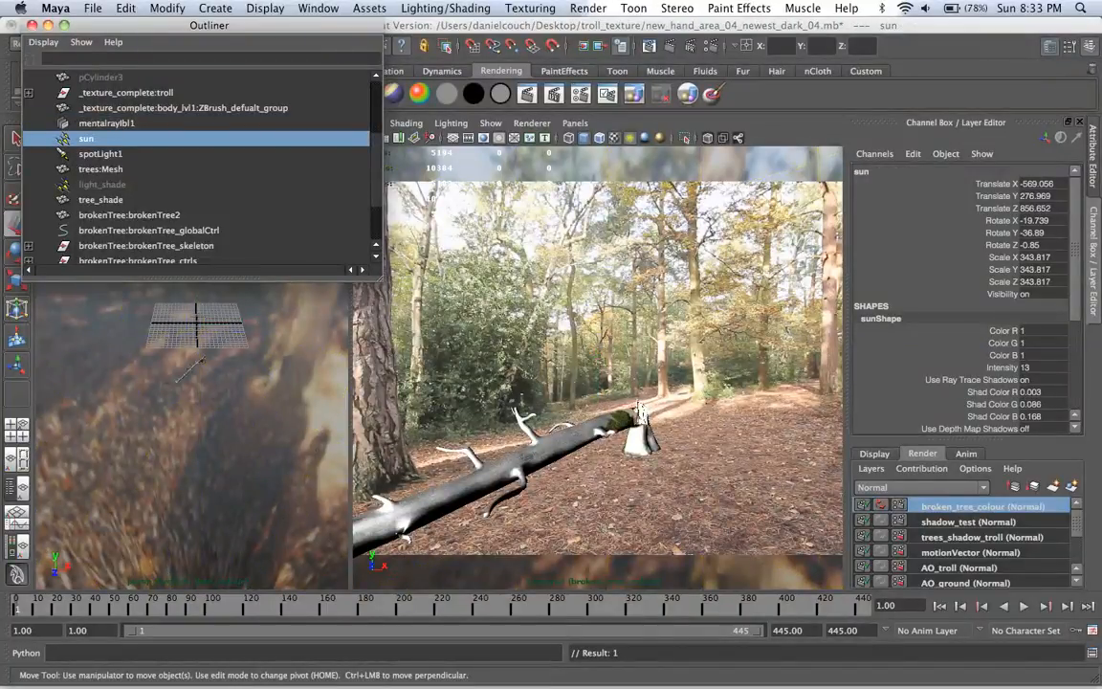
{"action": "key", "text": "Down"}
{"action": "key", "text": "Down"}
{"action": "key", "text": "Down"}
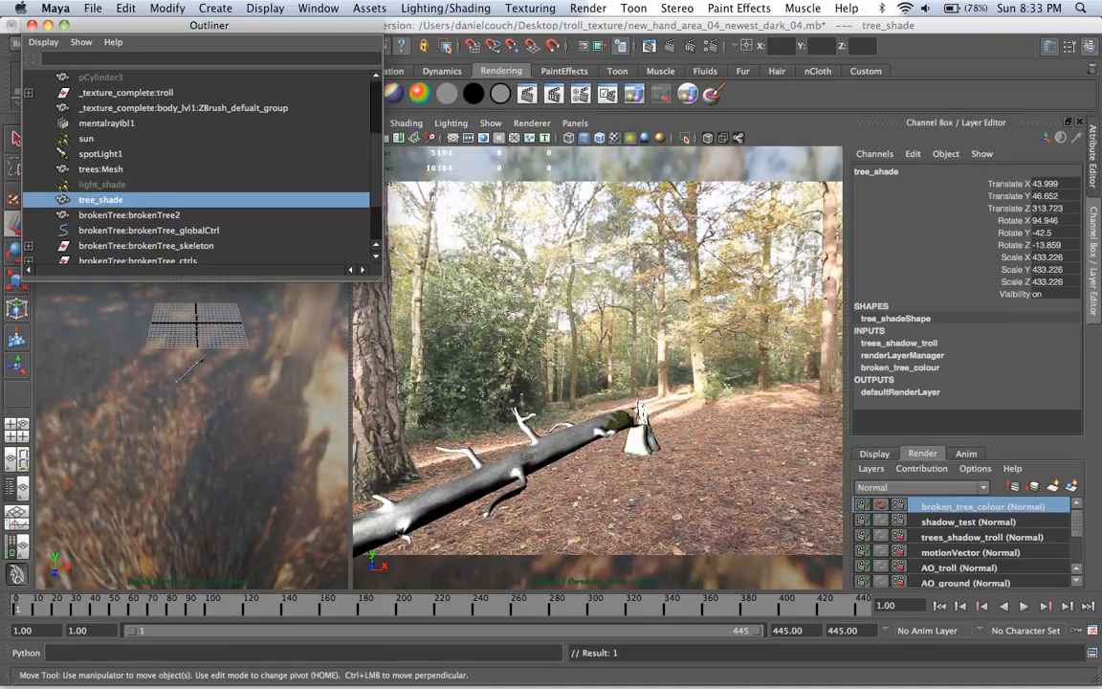
Step: Examine the contents of the shadow_troll and trees_shadow_troll render layers from several angles in the persp view
{"action": "scroll", "coordinate": [966, 542], "scroll_direction": "down", "scroll_amount": 3}
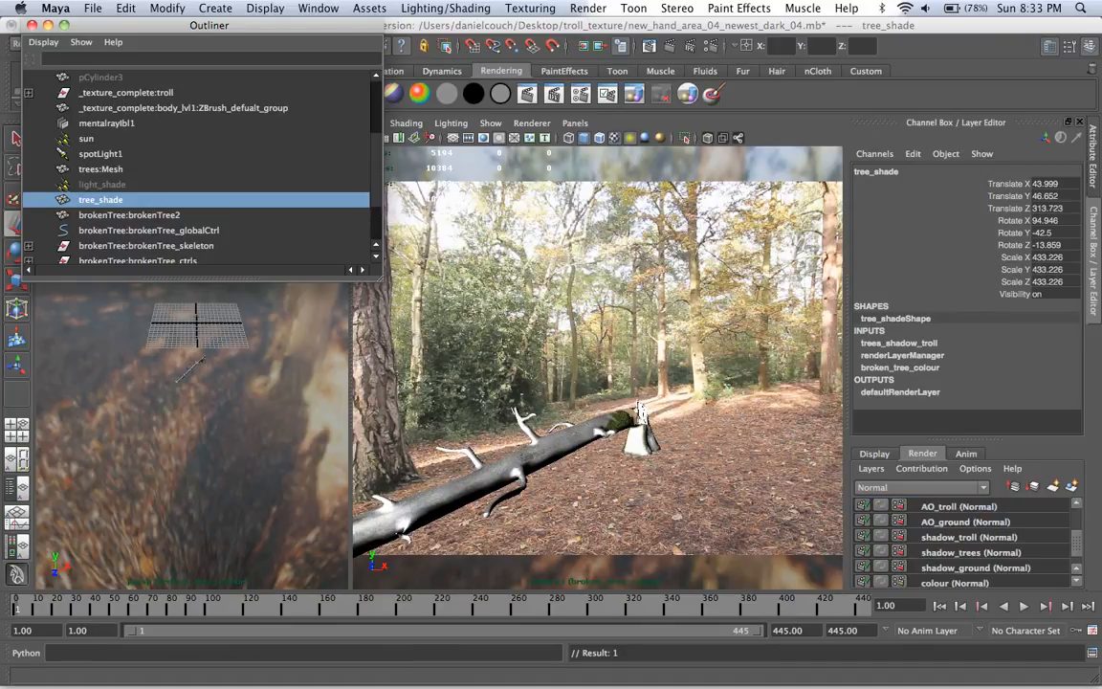
{"action": "left_click", "coordinate": [969, 536]}
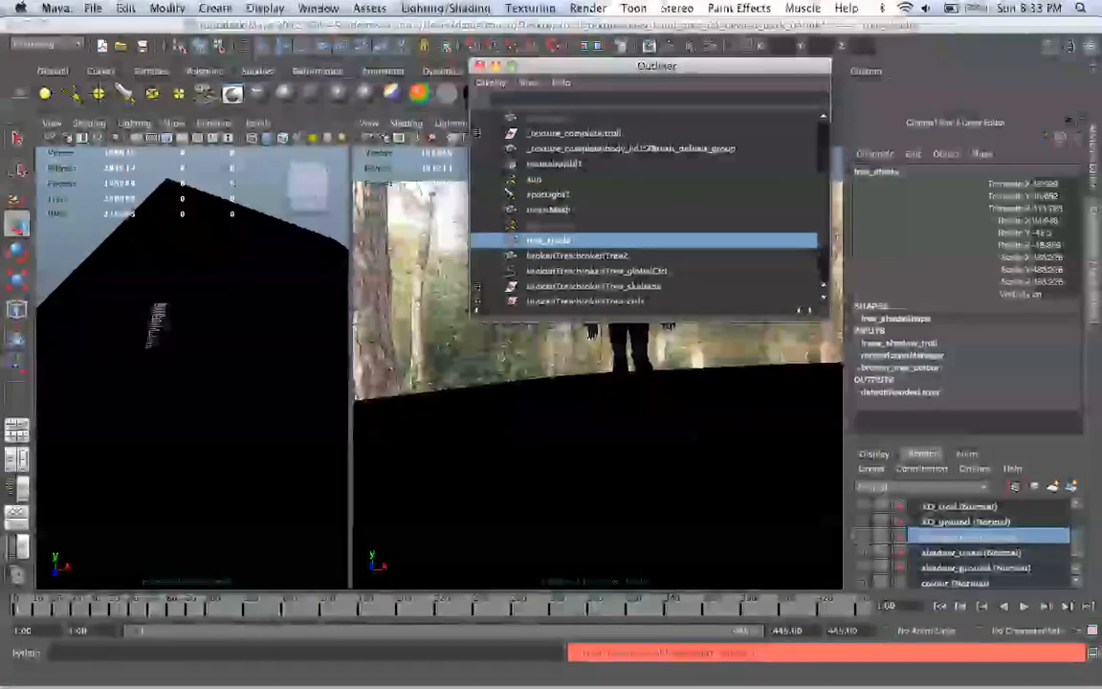
{"action": "left_click_drag", "start_coordinate": [189, 361], "coordinate": [215, 416], "text": "alt"}
{"action": "scroll", "coordinate": [187, 371], "scroll_direction": "down", "scroll_amount": 10}
{"action": "scroll", "coordinate": [196, 386], "scroll_direction": "up", "scroll_amount": 10}
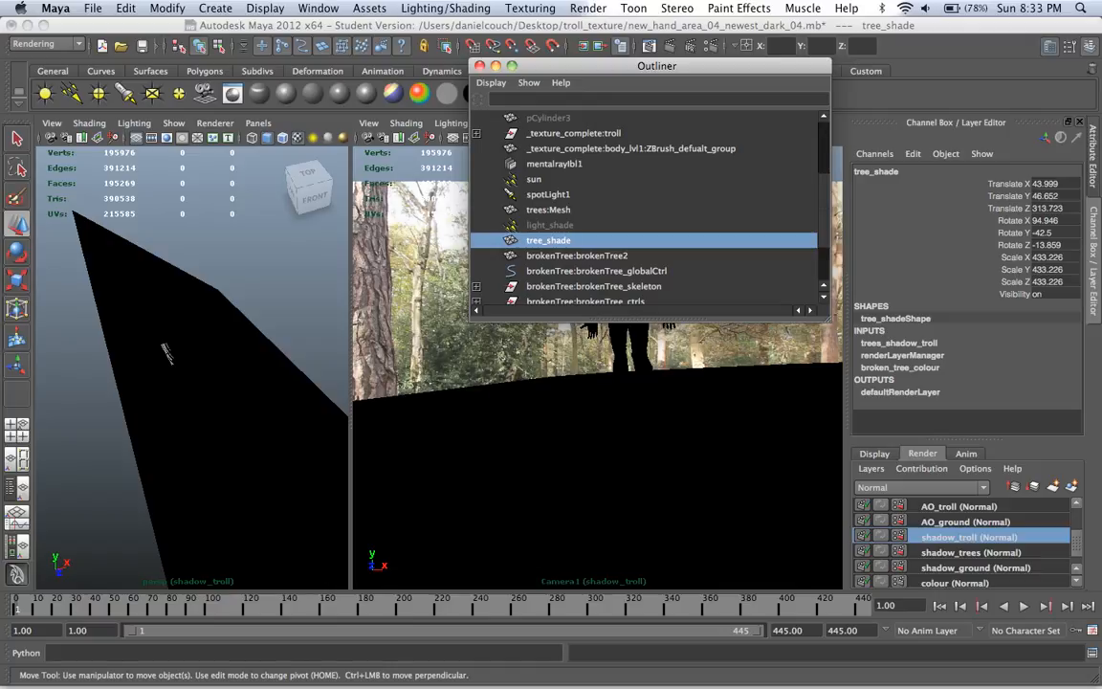
{"action": "scroll", "coordinate": [966, 540], "scroll_direction": "up", "scroll_amount": 4}
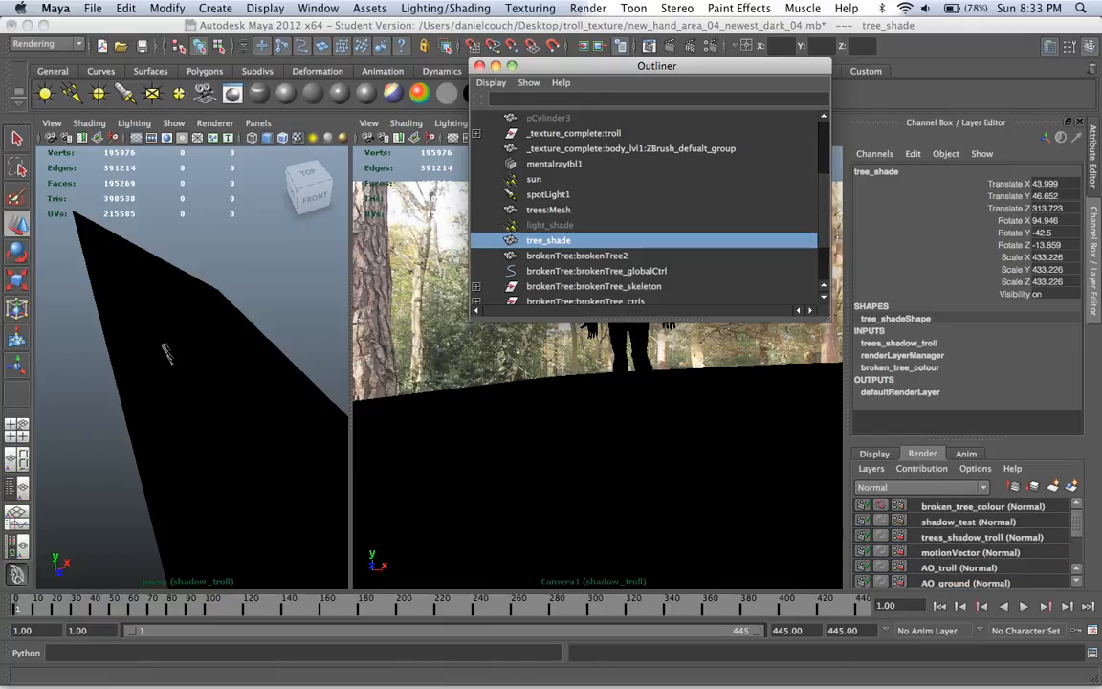
{"action": "left_click", "coordinate": [966, 537]}
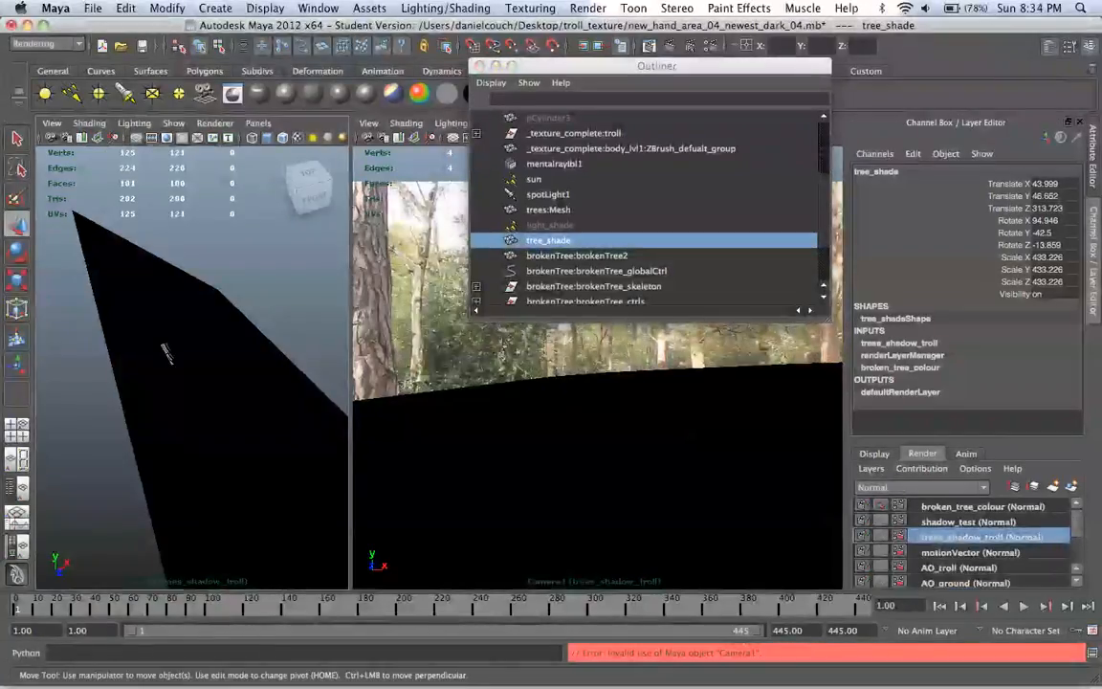
{"action": "scroll", "coordinate": [191, 368], "scroll_direction": "down", "scroll_amount": 5}
{"action": "left_click_drag", "start_coordinate": [143, 368], "coordinate": [258, 359], "text": "alt"}
{"action": "mouse_move", "coordinate": [191, 358]}
{"action": "left_mouse_down", "text": "alt"}
{"action": "mouse_move", "coordinate": [172, 298]}
{"action": "mouse_move", "coordinate": [173, 368]}
{"action": "left_mouse_up", "text": "alt"}
Step: Compare the contents of the motionVector, AO, shadow_test, shadow_trees, shadow_troll and shadow_ground render layers in both views
{"action": "left_click", "coordinate": [970, 552]}
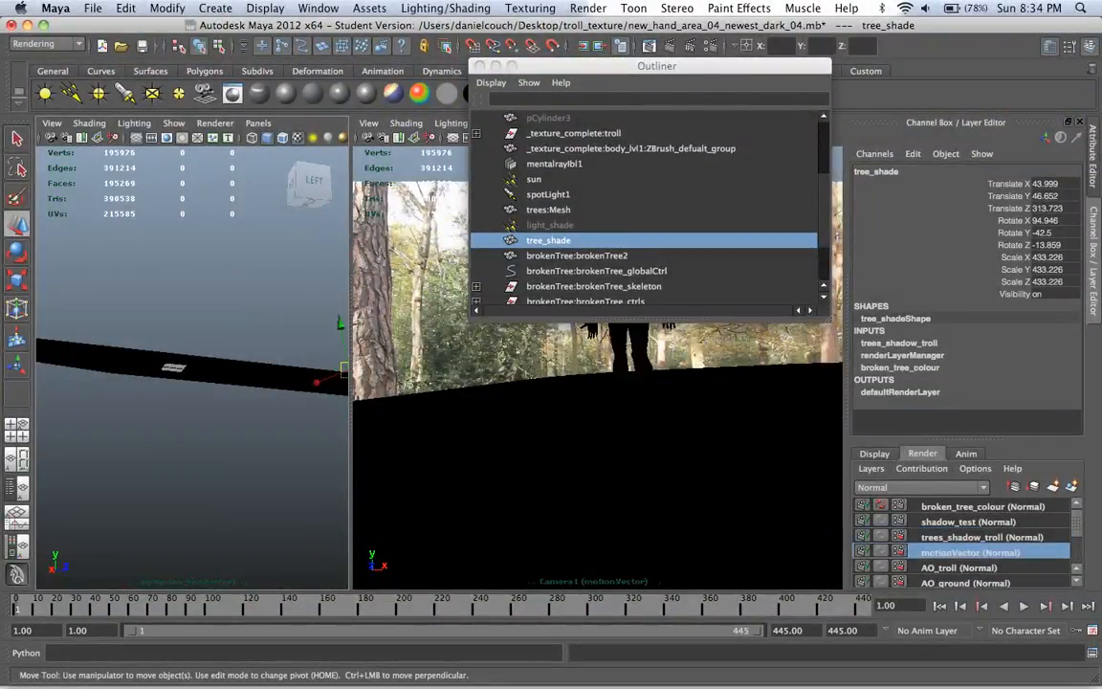
{"action": "left_click", "coordinate": [958, 567]}
{"action": "left_click", "coordinate": [968, 521]}
{"action": "scroll", "coordinate": [968, 524], "scroll_direction": "down", "scroll_amount": 4}
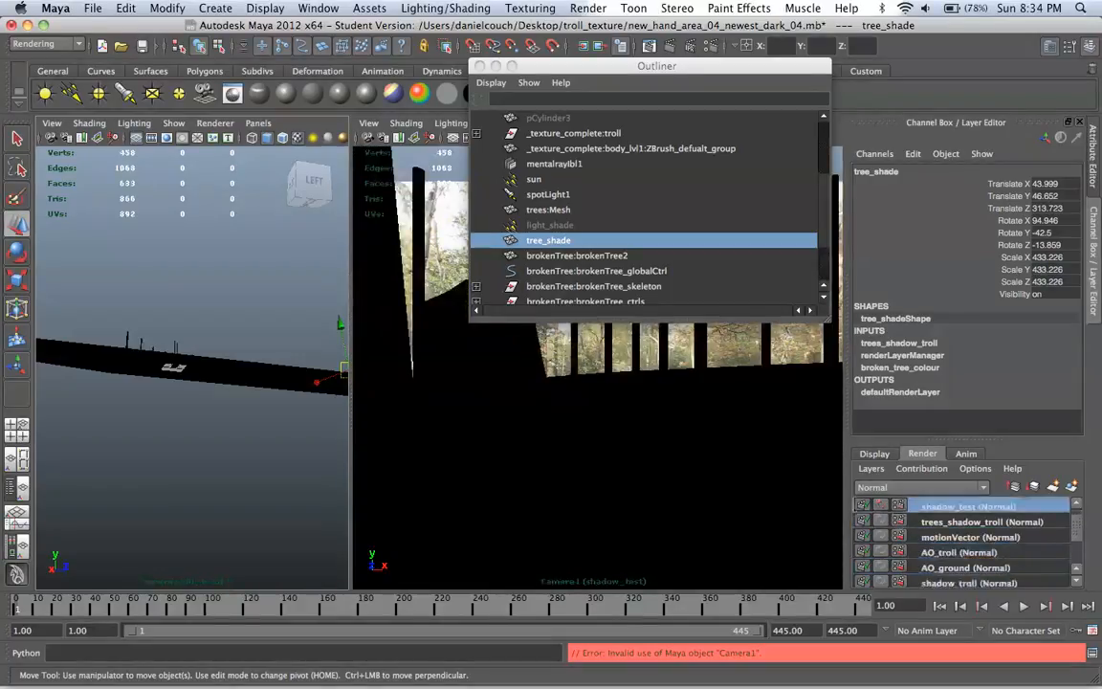
{"action": "scroll", "coordinate": [968, 543], "scroll_direction": "down", "scroll_amount": 1}
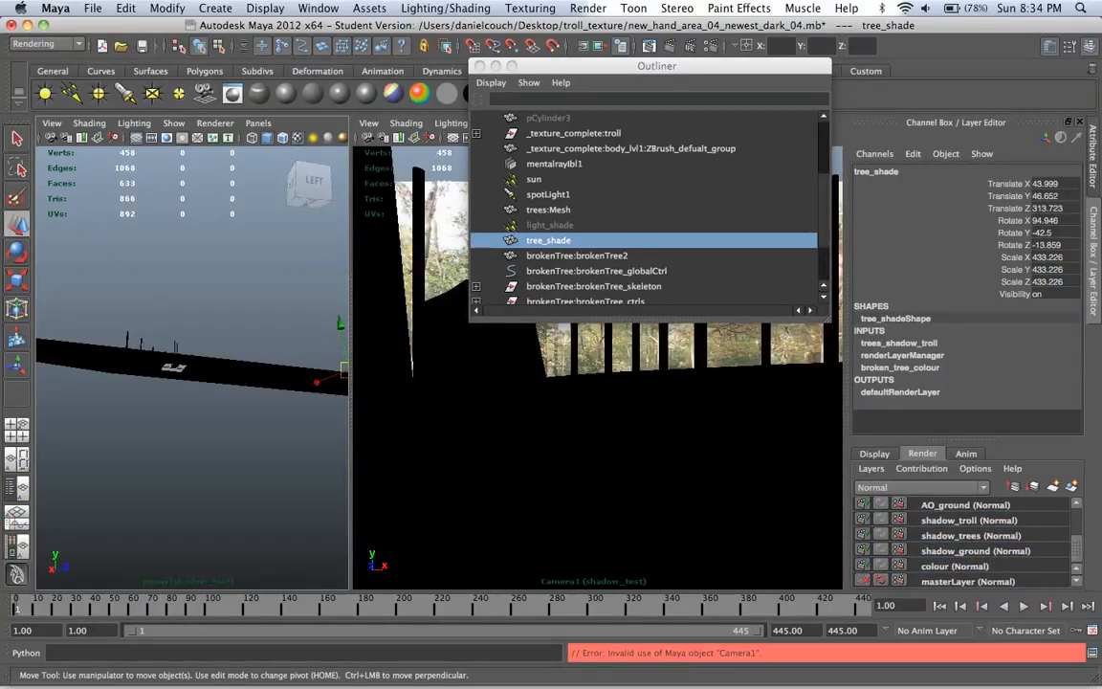
{"action": "left_click", "coordinate": [968, 520]}
{"action": "left_click", "coordinate": [970, 535]}
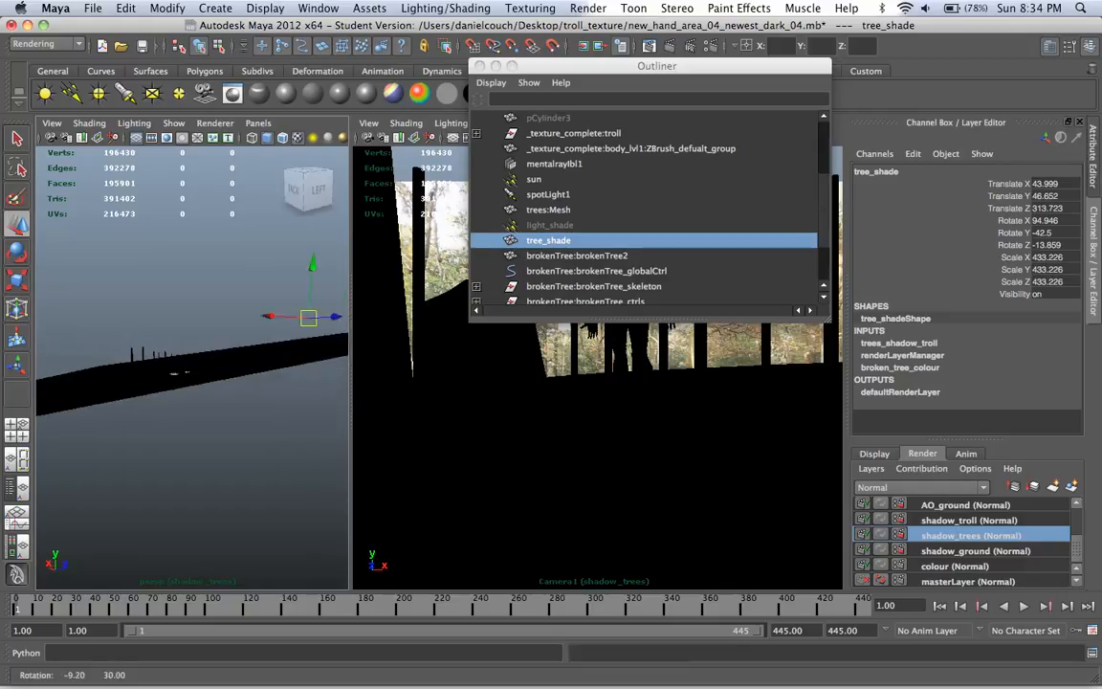
{"action": "left_click_drag", "start_coordinate": [191, 431], "coordinate": [287, 349], "text": "alt"}
{"action": "left_click", "coordinate": [974, 551]}
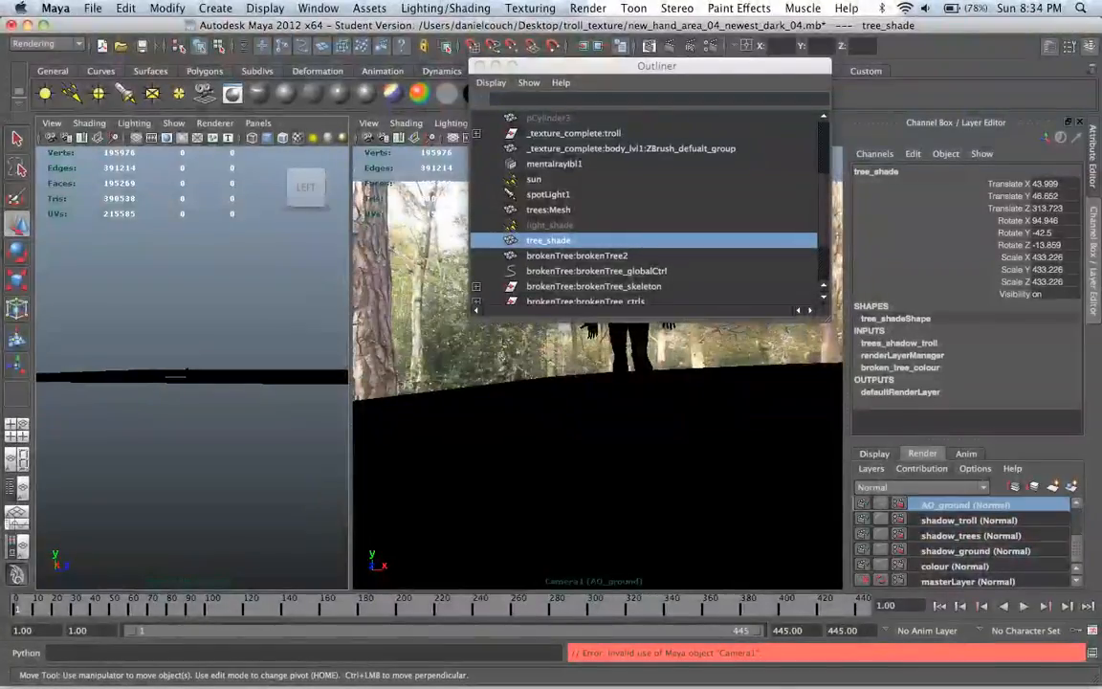
{"action": "left_click", "coordinate": [970, 535]}
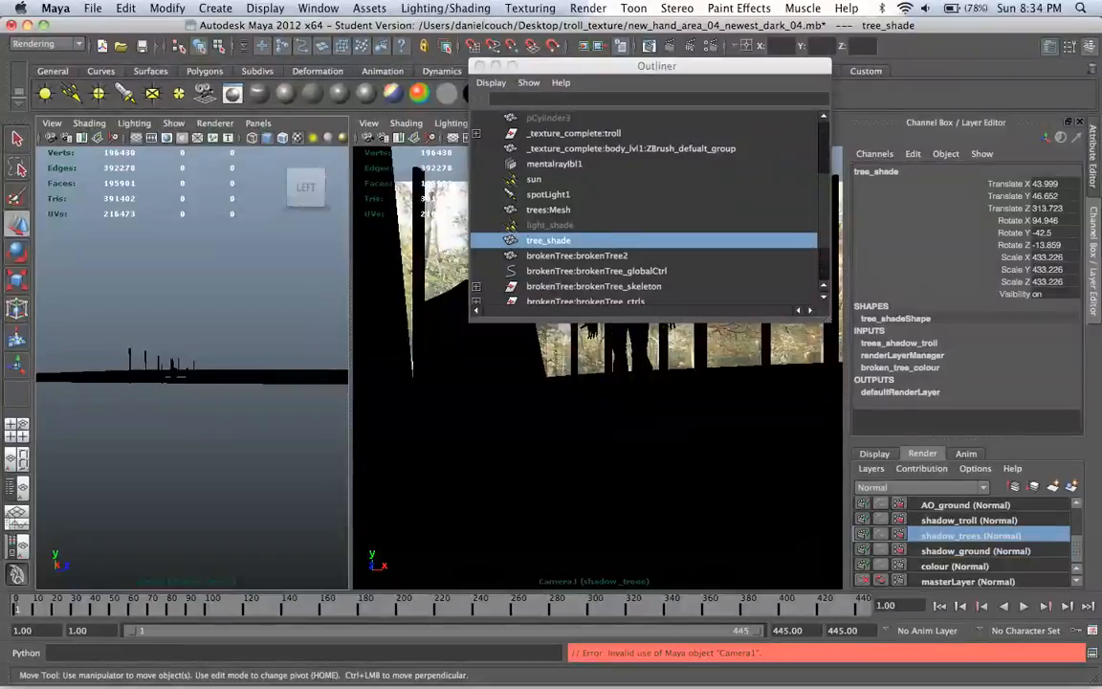
{"action": "left_click", "coordinate": [969, 520]}
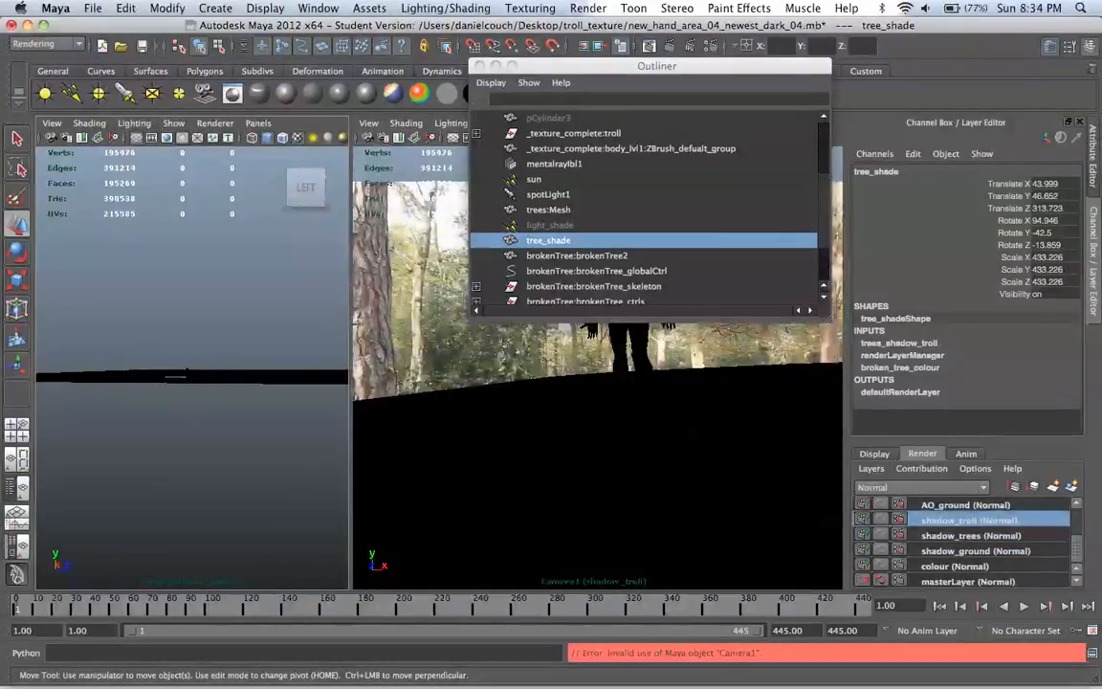
{"action": "left_click", "coordinate": [975, 551]}
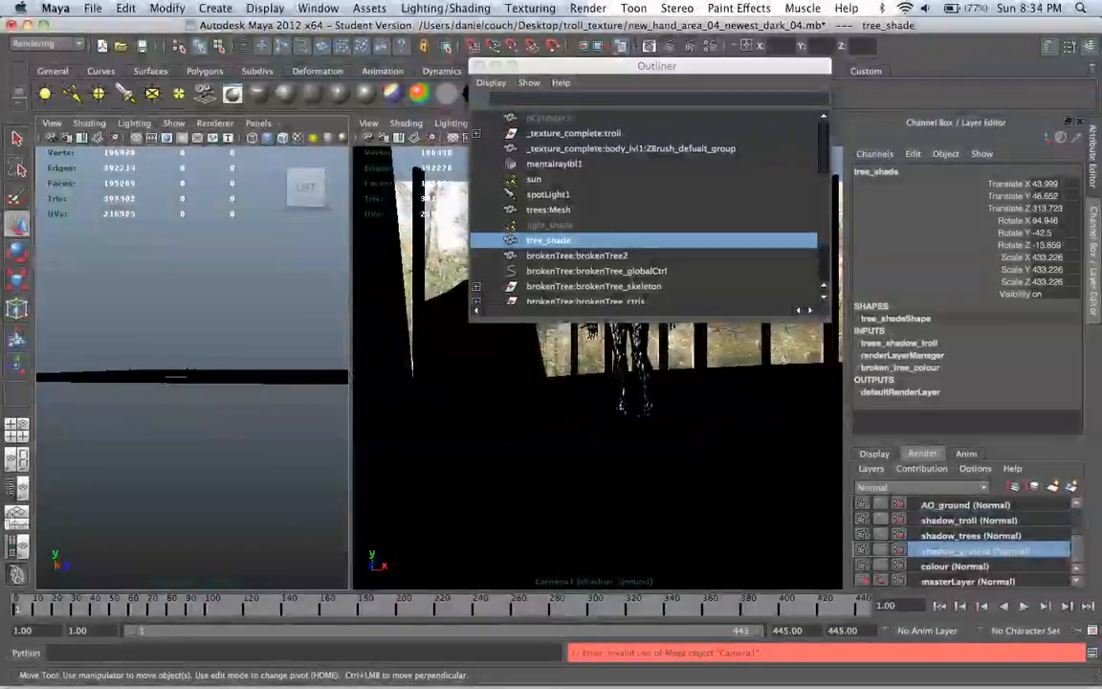
{"action": "left_click", "coordinate": [968, 520]}
{"action": "scroll", "coordinate": [969, 526], "scroll_direction": "up", "scroll_amount": 3}
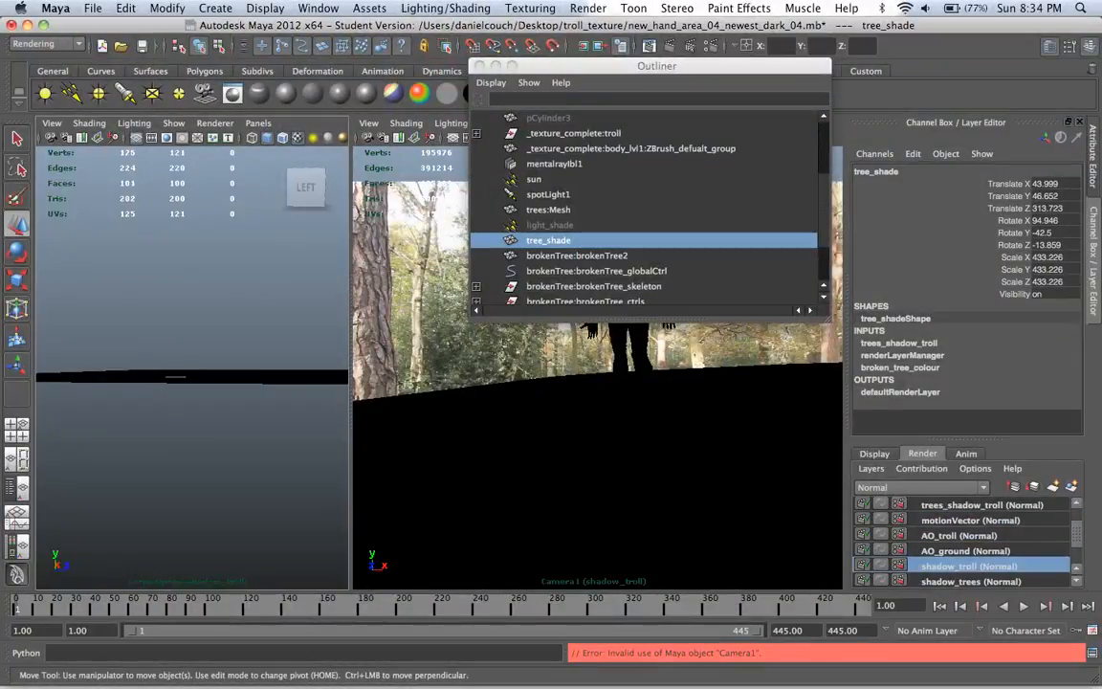
Step: Show the trees_shadow_troll render layer again, frame everything and examine the tree_shade mesh against the ground in the persp view
{"action": "left_click", "coordinate": [981, 505]}
{"action": "key", "text": "a"}
{"action": "left_click_drag", "start_coordinate": [153, 382], "coordinate": [287, 430], "text": "alt"}
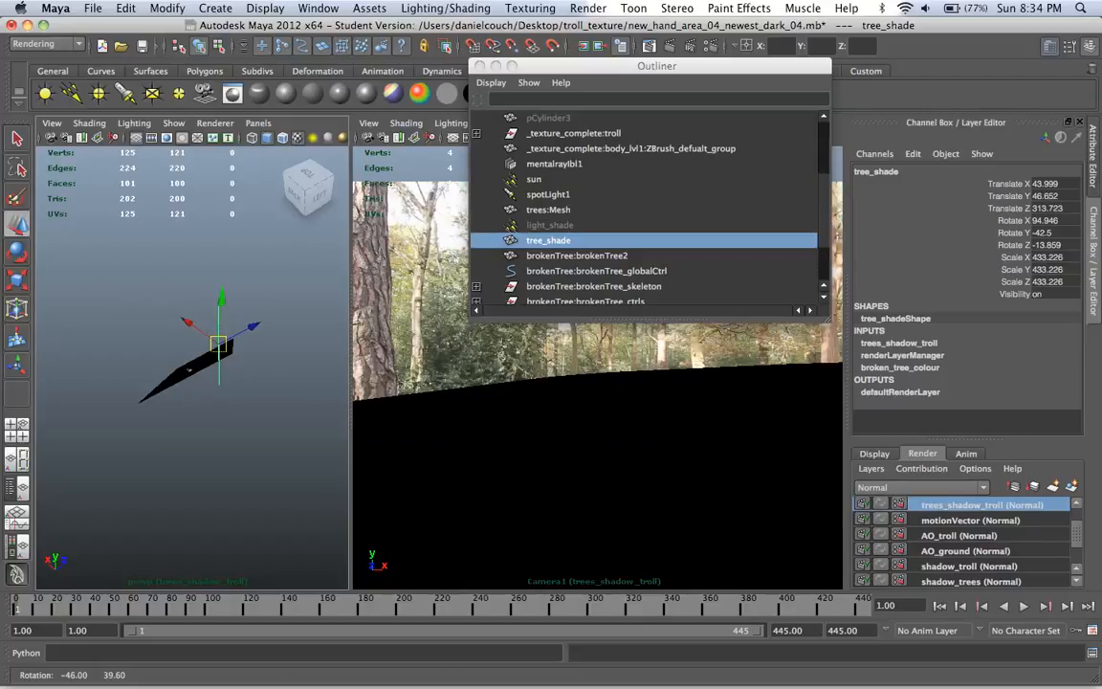
{"action": "scroll", "coordinate": [191, 368], "scroll_direction": "up", "scroll_amount": 10}
{"action": "left_click_drag", "start_coordinate": [153, 393], "coordinate": [273, 401], "text": "alt"}
{"action": "left_click_drag", "start_coordinate": [191, 368], "coordinate": [207, 371], "text": "alt"}
{"action": "scroll", "coordinate": [192, 368], "scroll_direction": "down", "scroll_amount": 10}
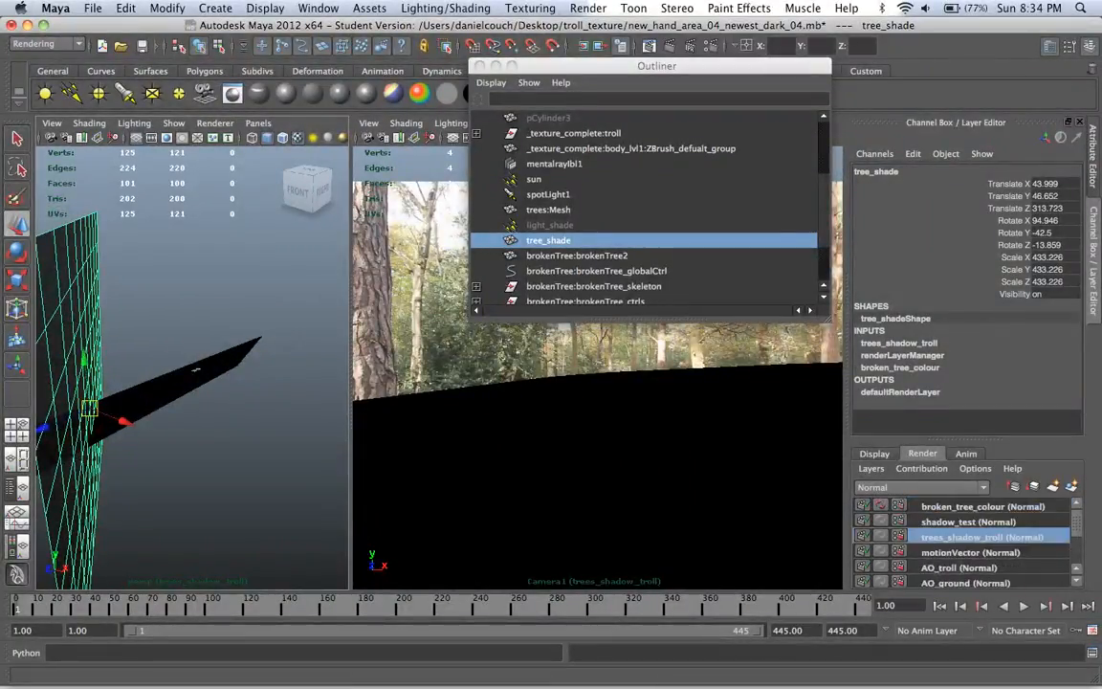
Step: Make broken_tree_colour the active render layer and open the render passes section of its render settings
{"action": "left_click", "coordinate": [982, 506]}
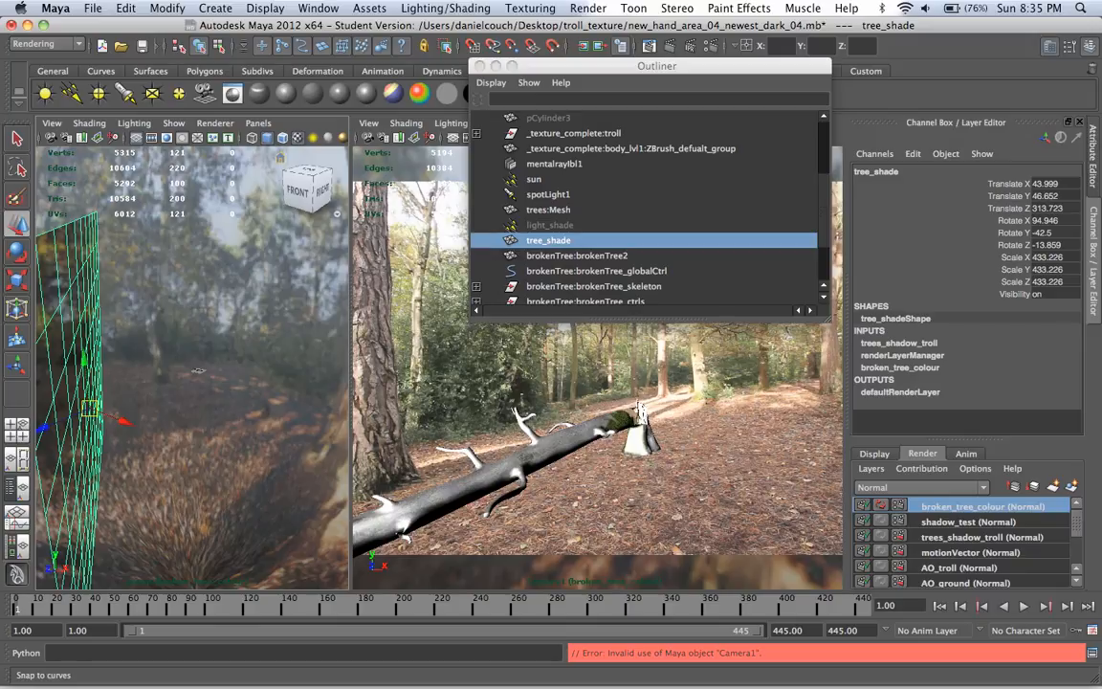
{"action": "scroll", "coordinate": [965, 543], "scroll_direction": "down", "scroll_amount": 3}
{"action": "scroll", "coordinate": [966, 544], "scroll_direction": "down", "scroll_amount": 1}
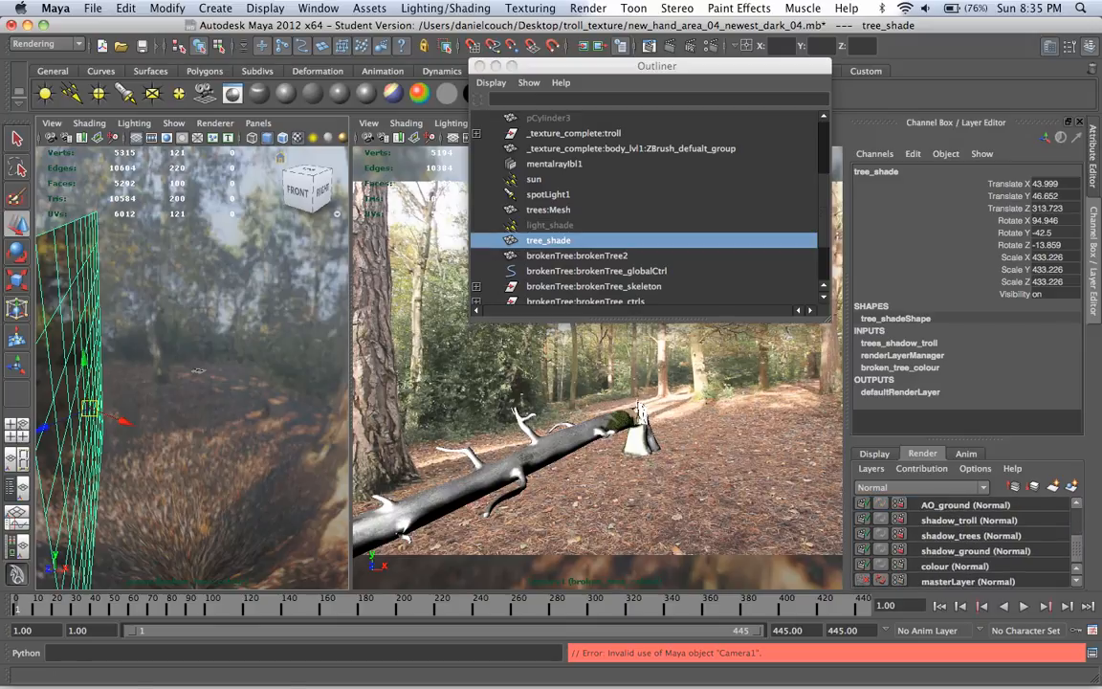
{"action": "scroll", "coordinate": [966, 543], "scroll_direction": "up", "scroll_amount": 4}
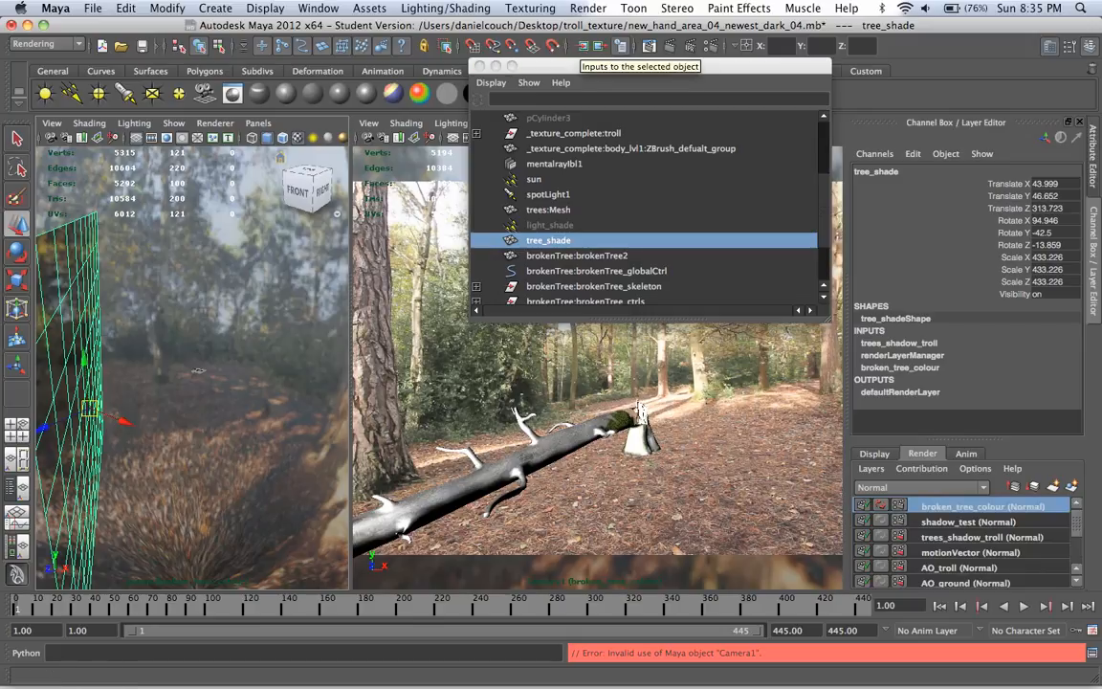
{"action": "left_click", "coordinate": [898, 506]}
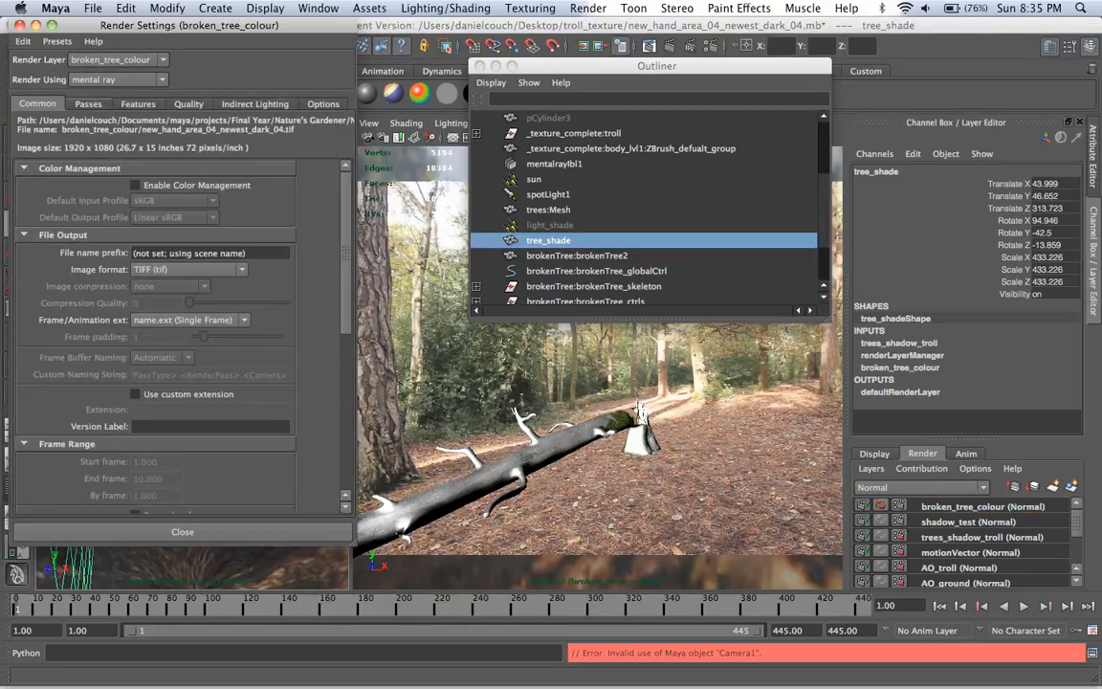
{"action": "left_click", "coordinate": [88, 103]}
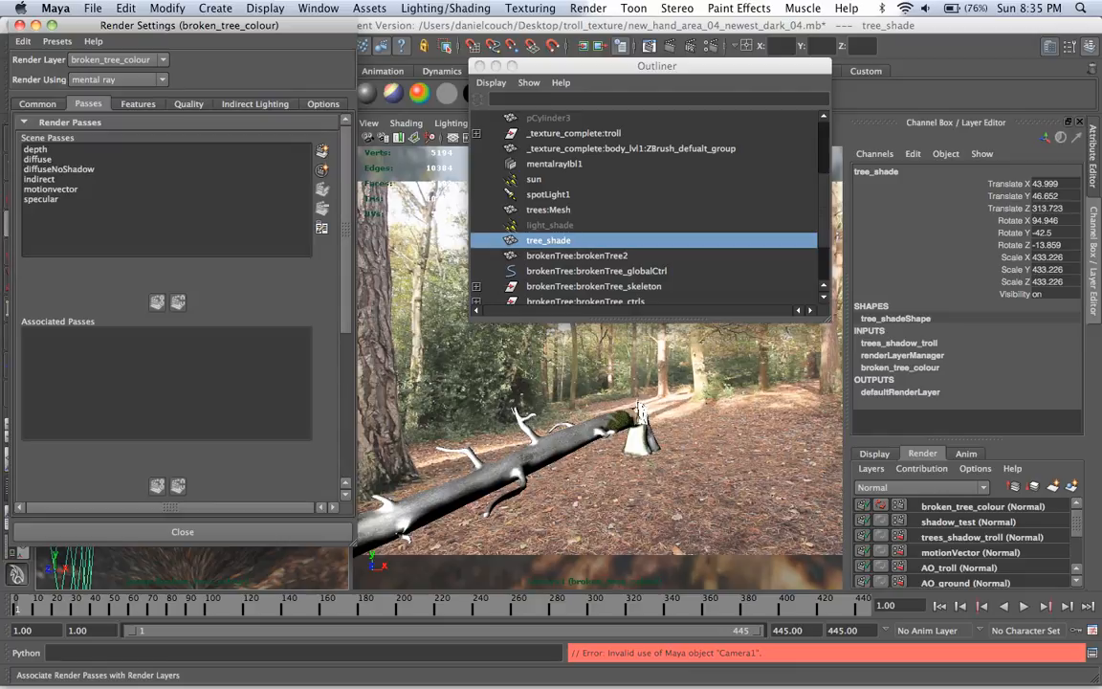
Step: Associate the depth, diffuse, diffuseNoShadow, indirect and specular passes with the broken_tree_colour layer, leaving out motionvector
{"action": "left_click", "coordinate": [36, 149]}
{"action": "left_click", "coordinate": [48, 169]}
{"action": "left_click", "coordinate": [36, 149]}
{"action": "left_click", "coordinate": [41, 199], "text": "shift"}
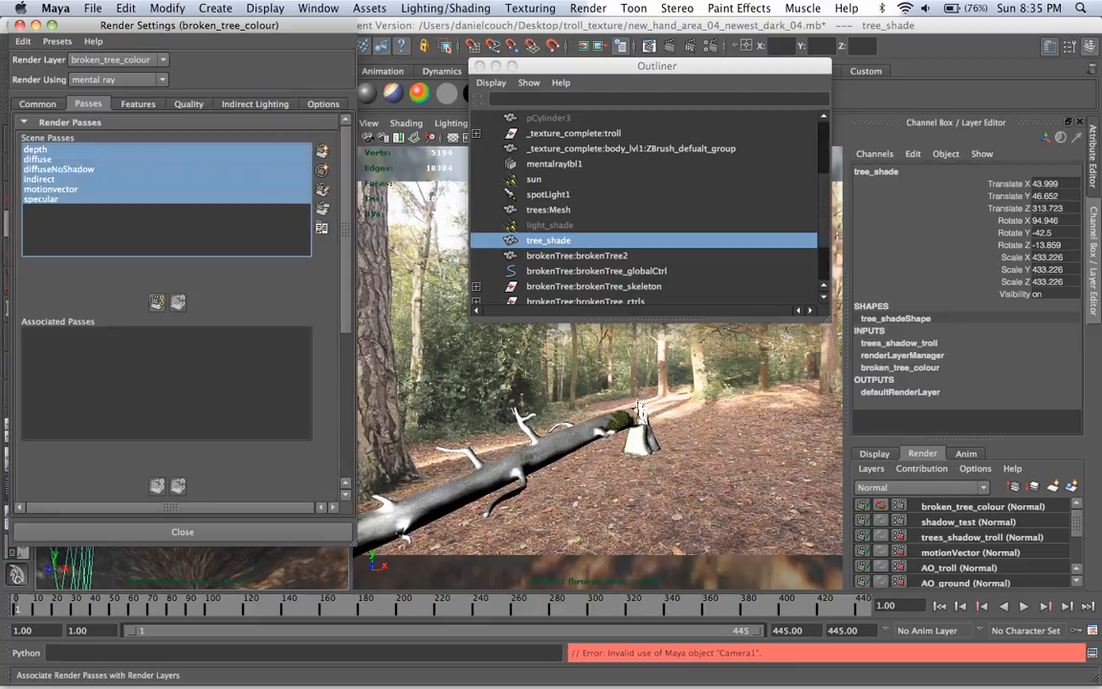
{"action": "left_click", "coordinate": [51, 189]}
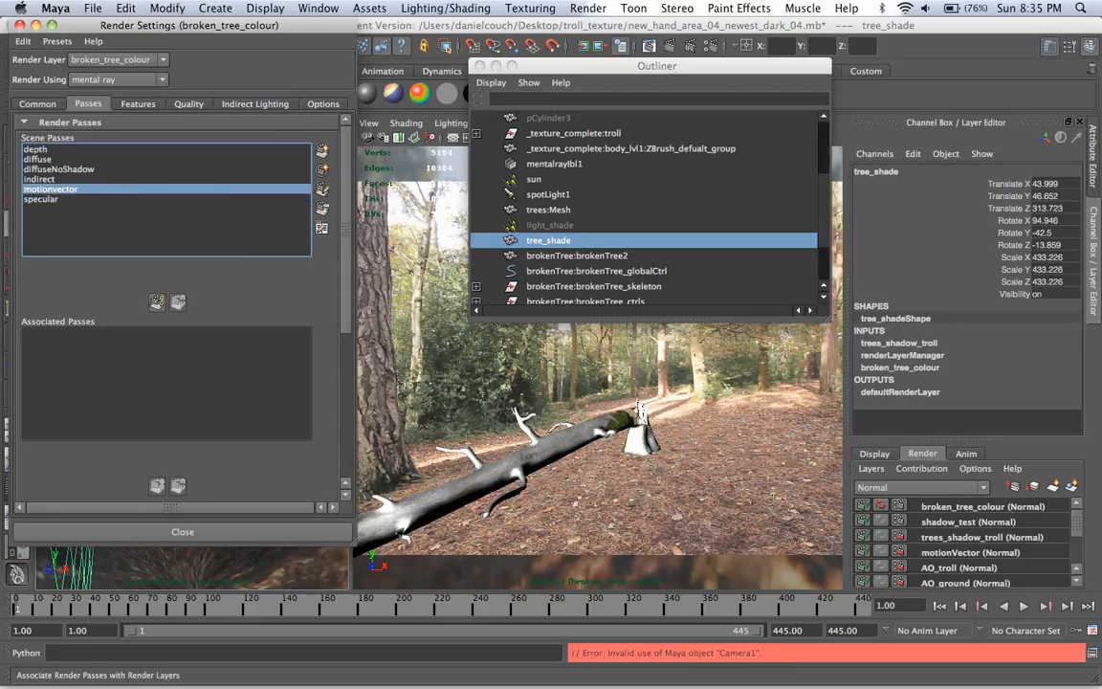
{"action": "left_click", "coordinate": [41, 199]}
{"action": "left_click", "coordinate": [39, 180], "text": "super"}
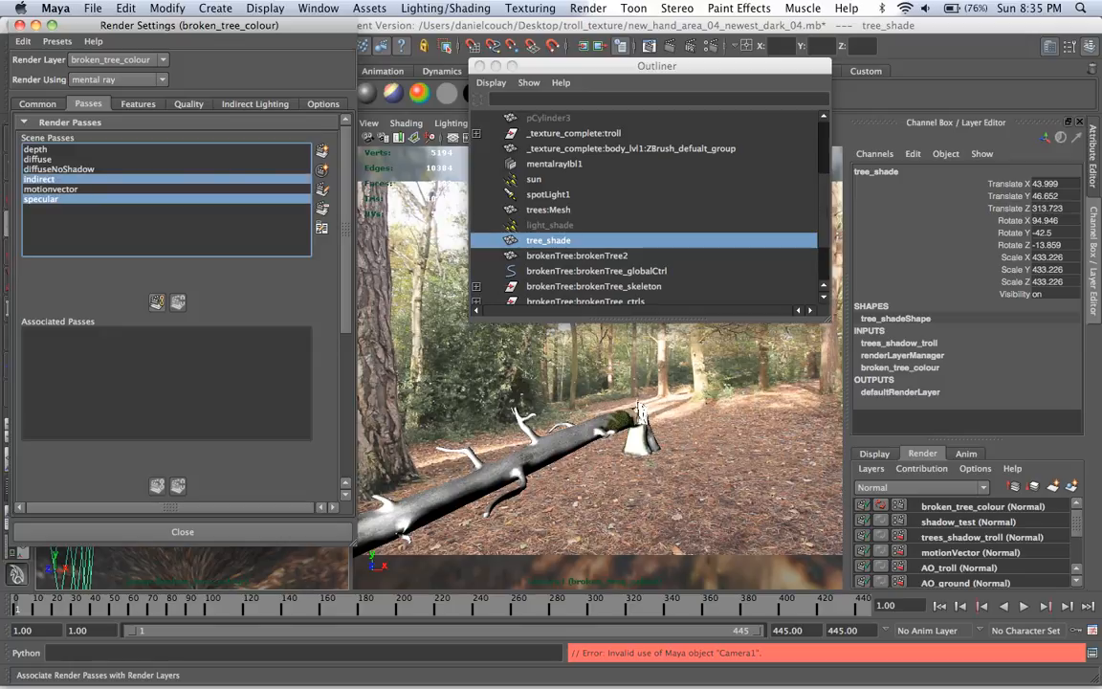
{"action": "left_click", "coordinate": [47, 169], "text": "super"}
{"action": "left_click", "coordinate": [39, 160], "text": "super"}
{"action": "left_click", "coordinate": [36, 149], "text": "super"}
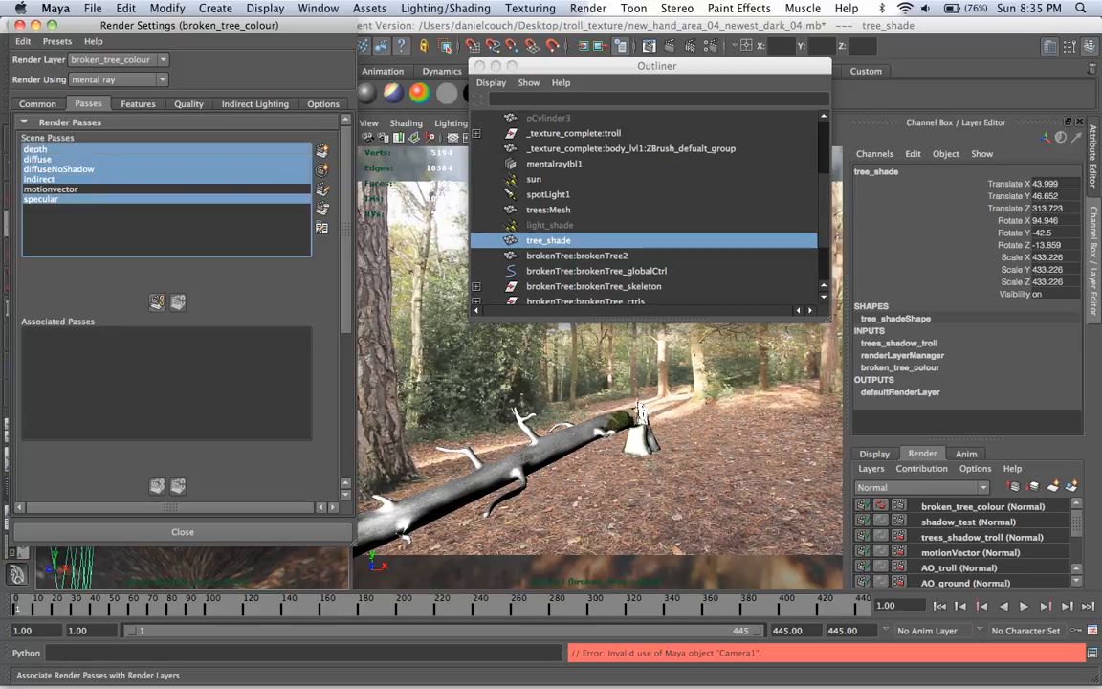
{"action": "left_click", "coordinate": [156, 302]}
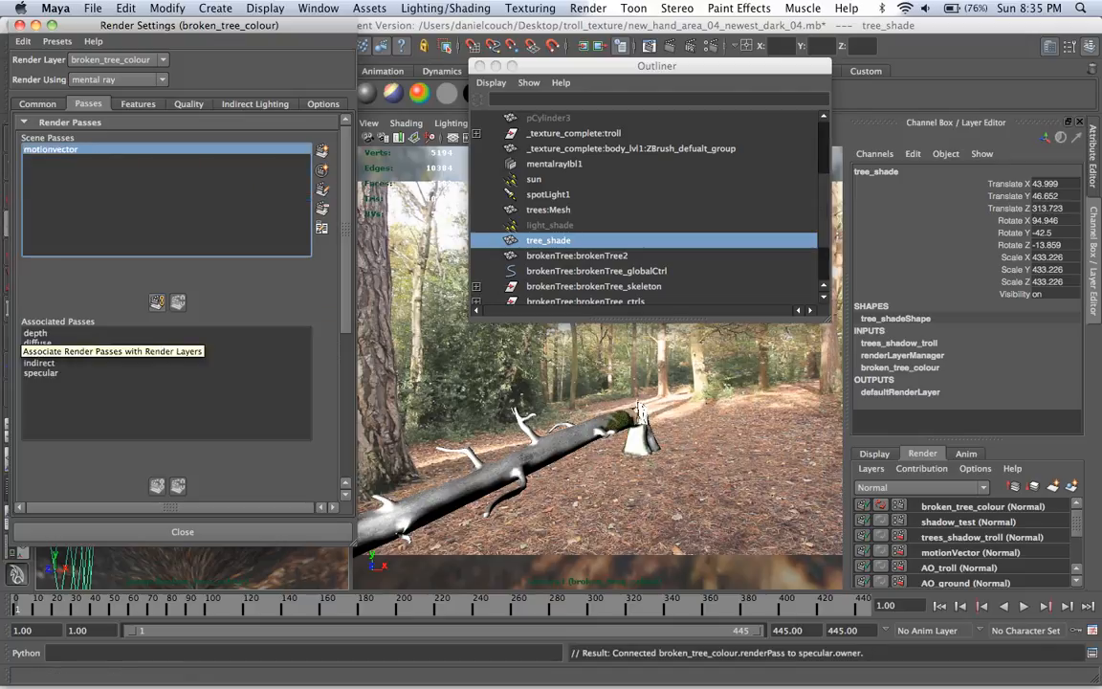
Step: Review the attributes of the associated depth, diffuse, diffuseNoShadow, indirect and specular passes, and close the render settings
{"action": "left_click", "coordinate": [35, 333]}
{"action": "double_click", "coordinate": [36, 332]}
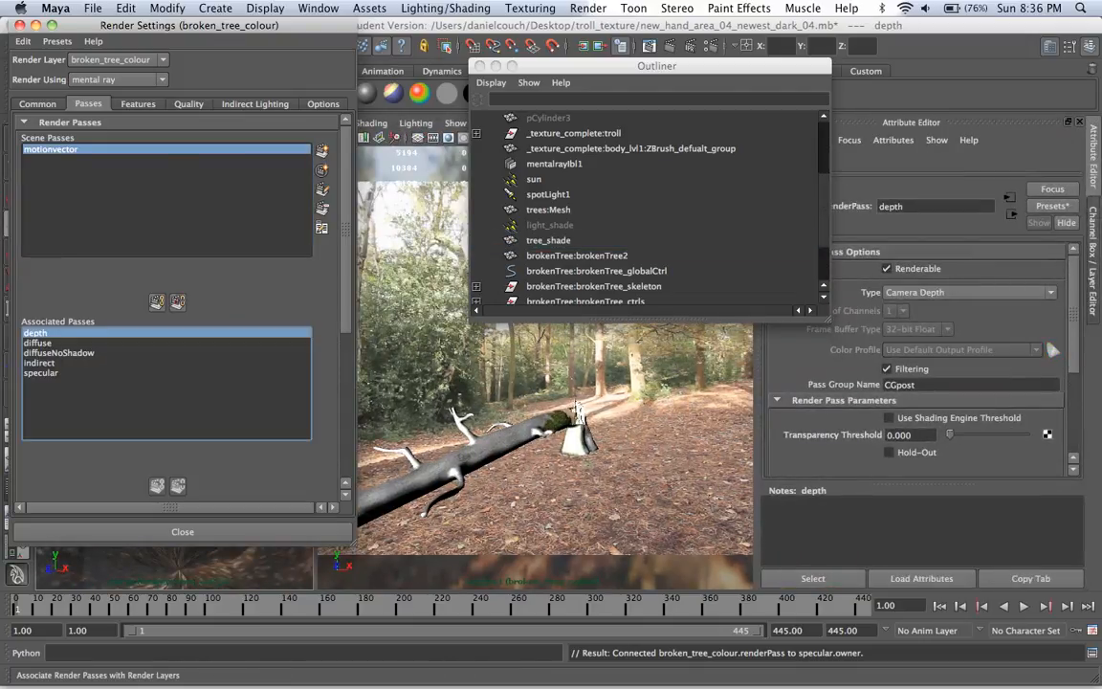
{"action": "key", "text": "Down"}
{"action": "key", "text": "Down"}
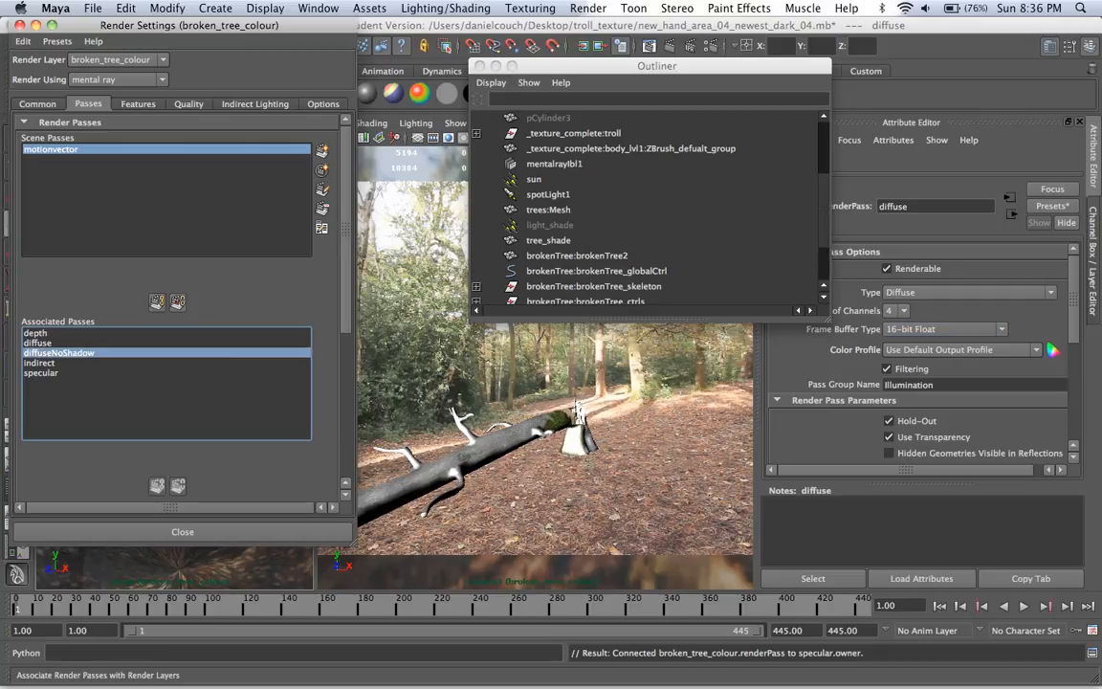
{"action": "key", "text": "Down"}
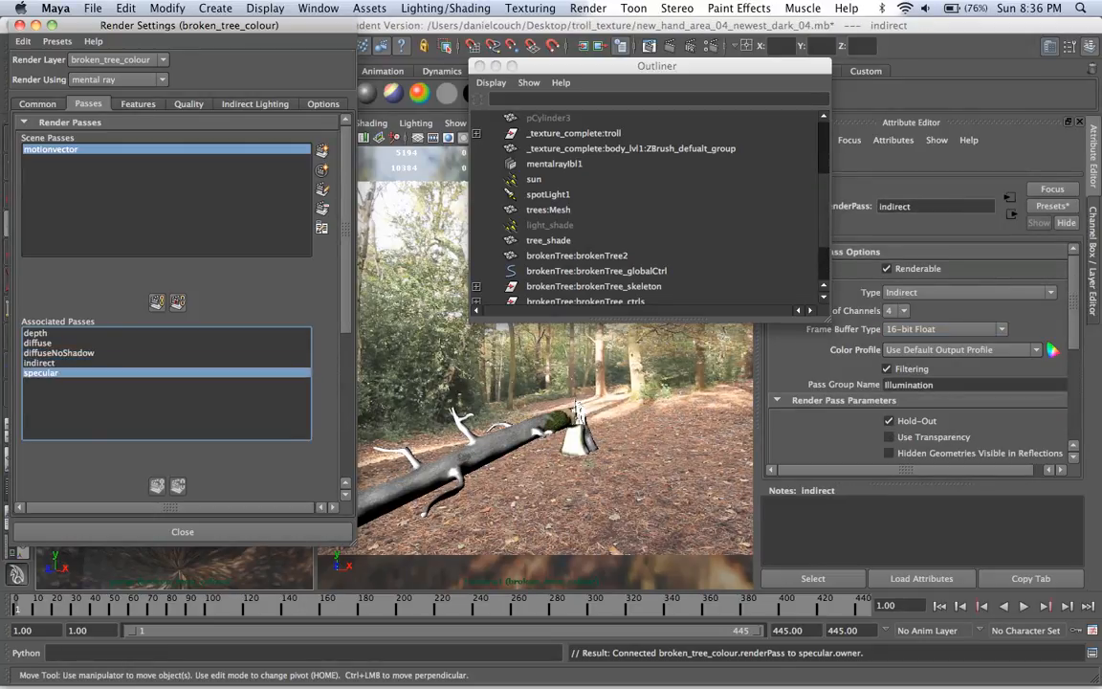
{"action": "key", "text": "Down"}
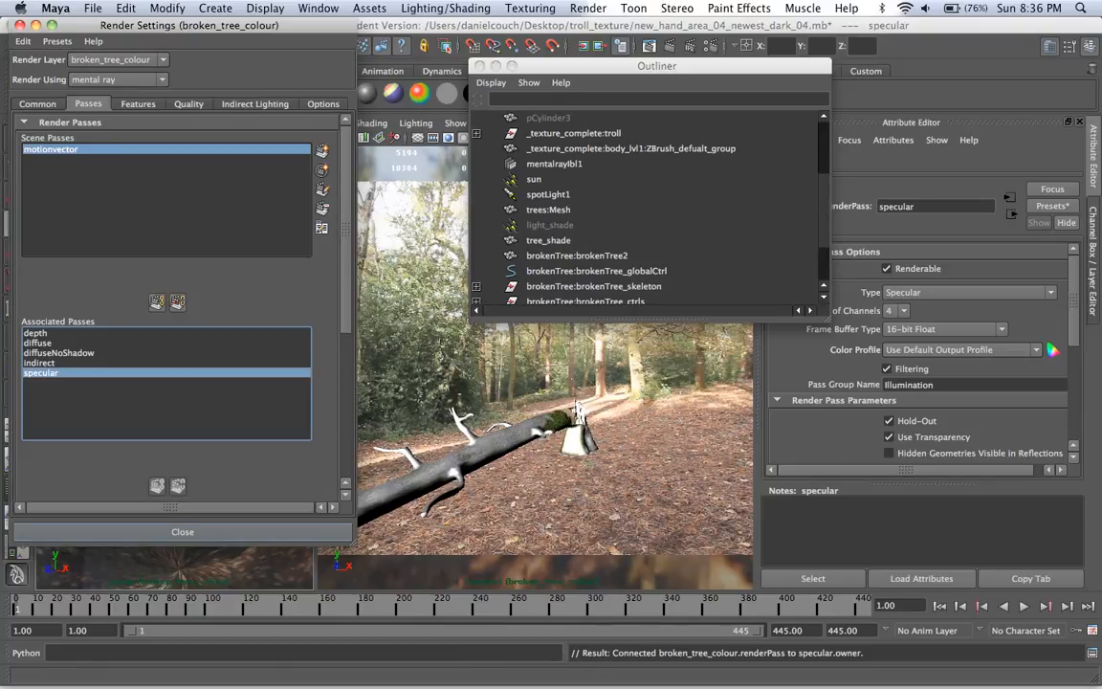
{"action": "left_click", "coordinate": [182, 531]}
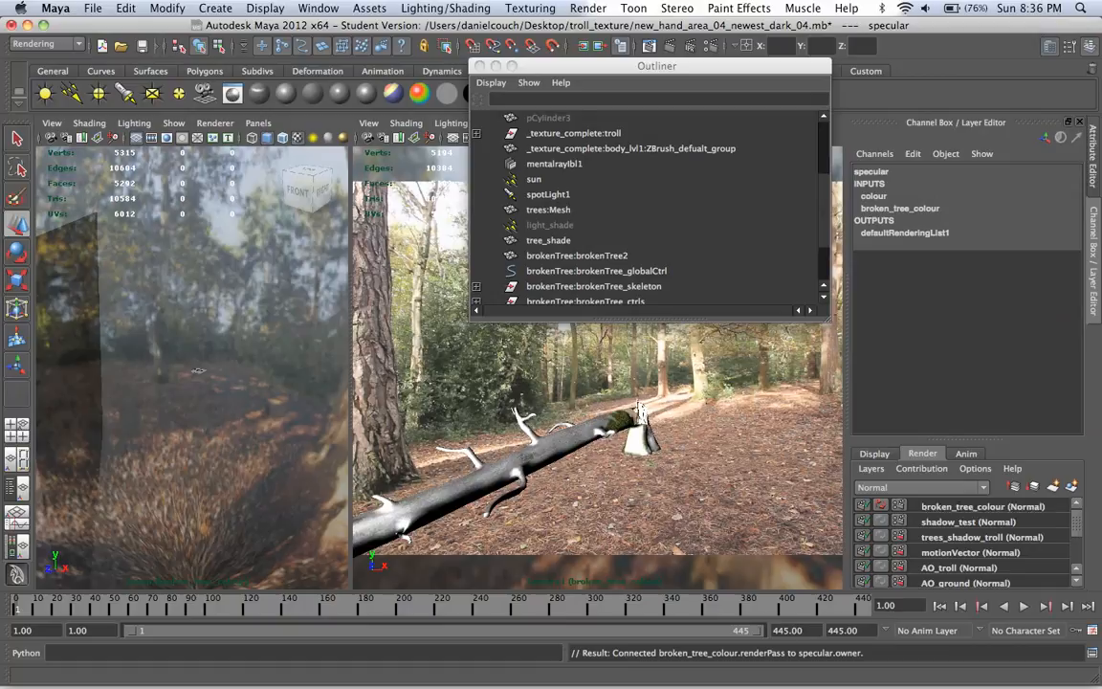
Step: Show the broken_tree_colour render layer and remove the tree_shade mesh from it
{"action": "left_click", "coordinate": [982, 506]}
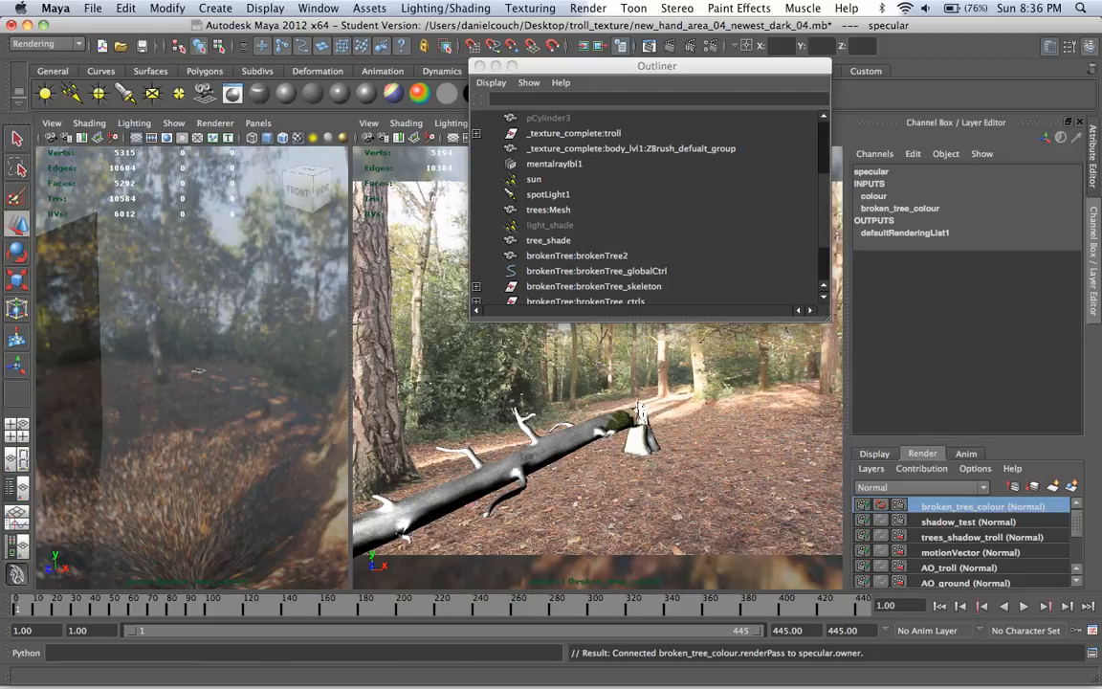
{"action": "scroll", "coordinate": [198, 370], "scroll_direction": "up", "scroll_amount": 10}
{"action": "scroll", "coordinate": [198, 370], "scroll_direction": "down", "scroll_amount": 10}
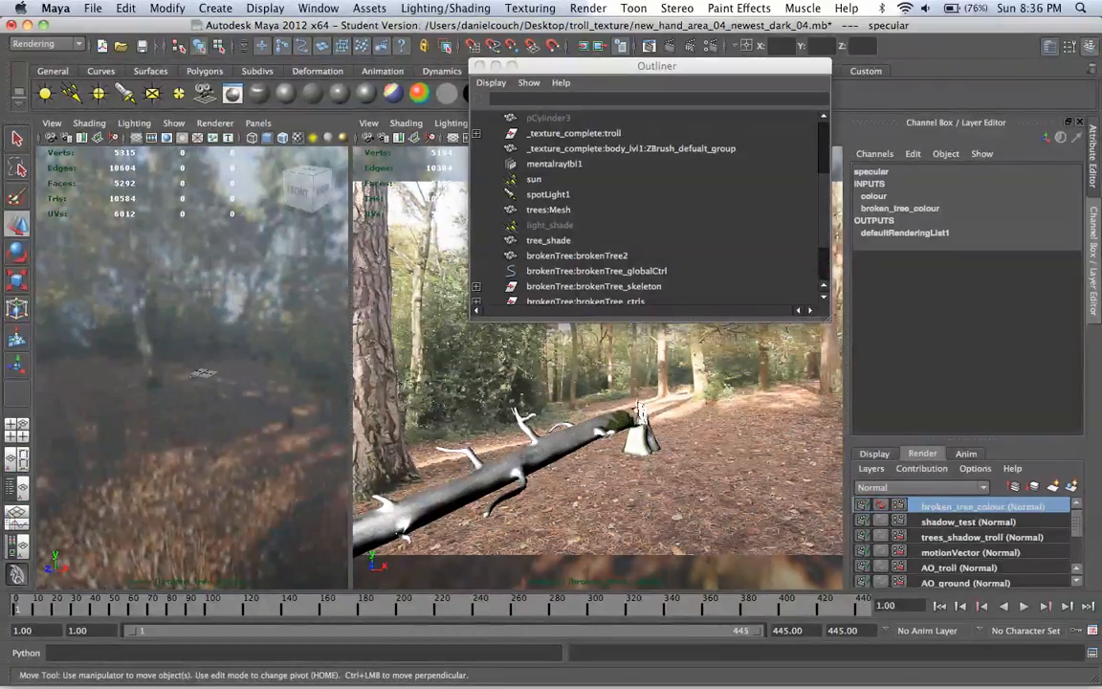
{"action": "left_click_drag", "start_coordinate": [203, 372], "coordinate": [268, 373], "text": "alt"}
{"action": "scroll", "coordinate": [268, 373], "scroll_direction": "down", "scroll_amount": 5}
{"action": "scroll", "coordinate": [268, 373], "scroll_direction": "down", "scroll_amount": 5}
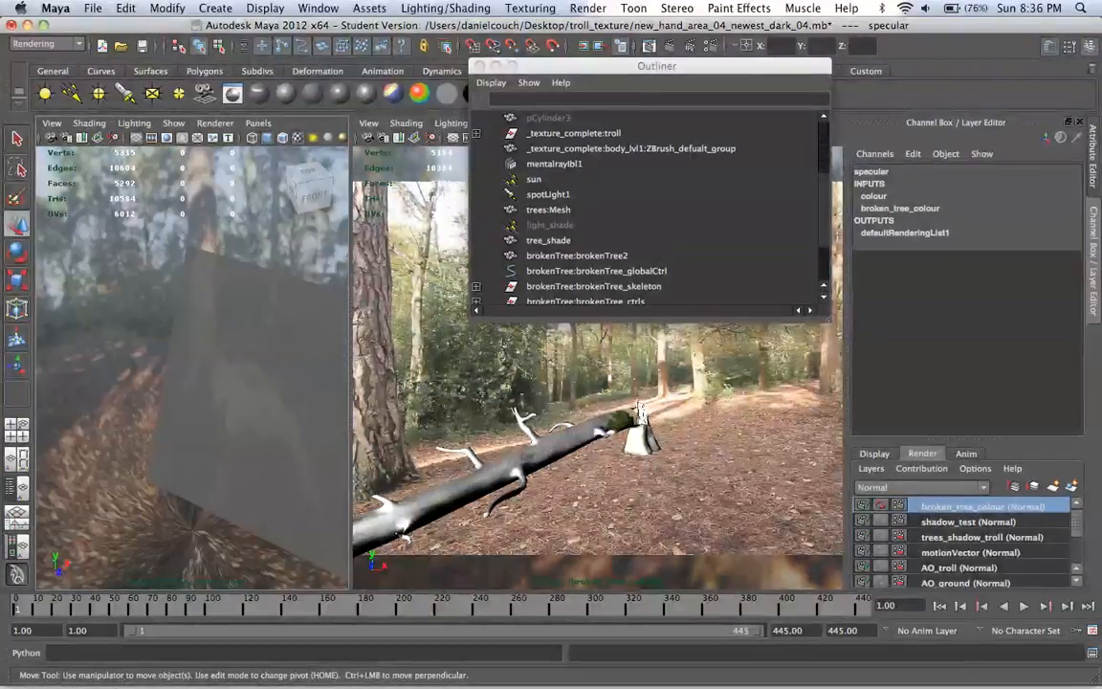
{"action": "left_click", "coordinate": [548, 240]}
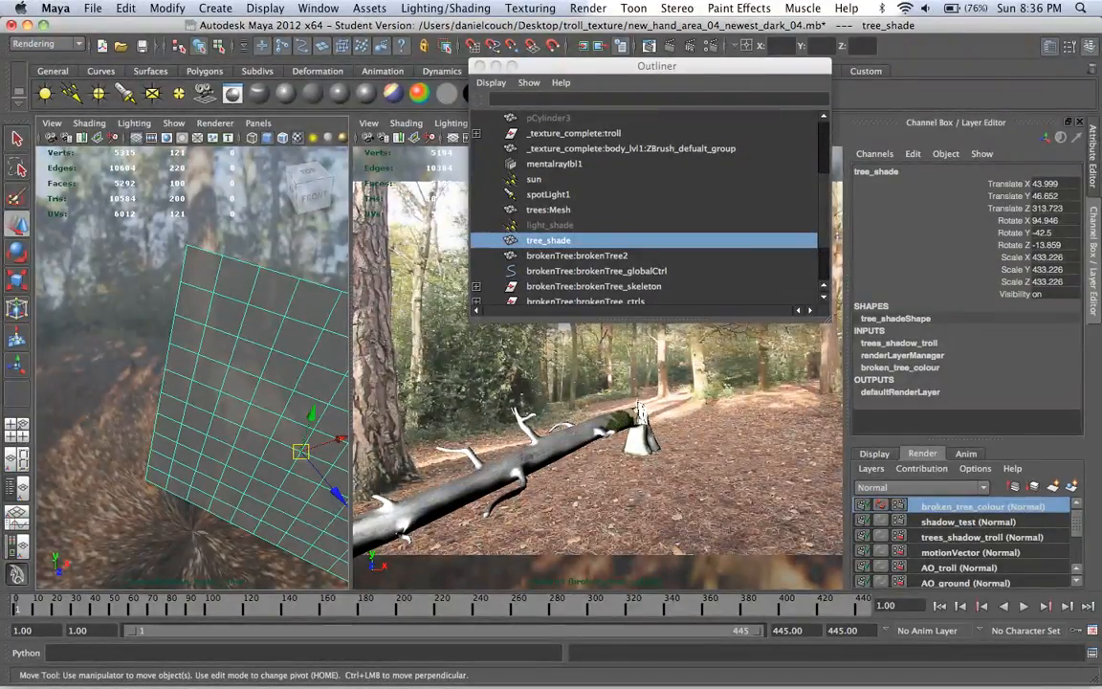
{"action": "right_click", "coordinate": [958, 507]}
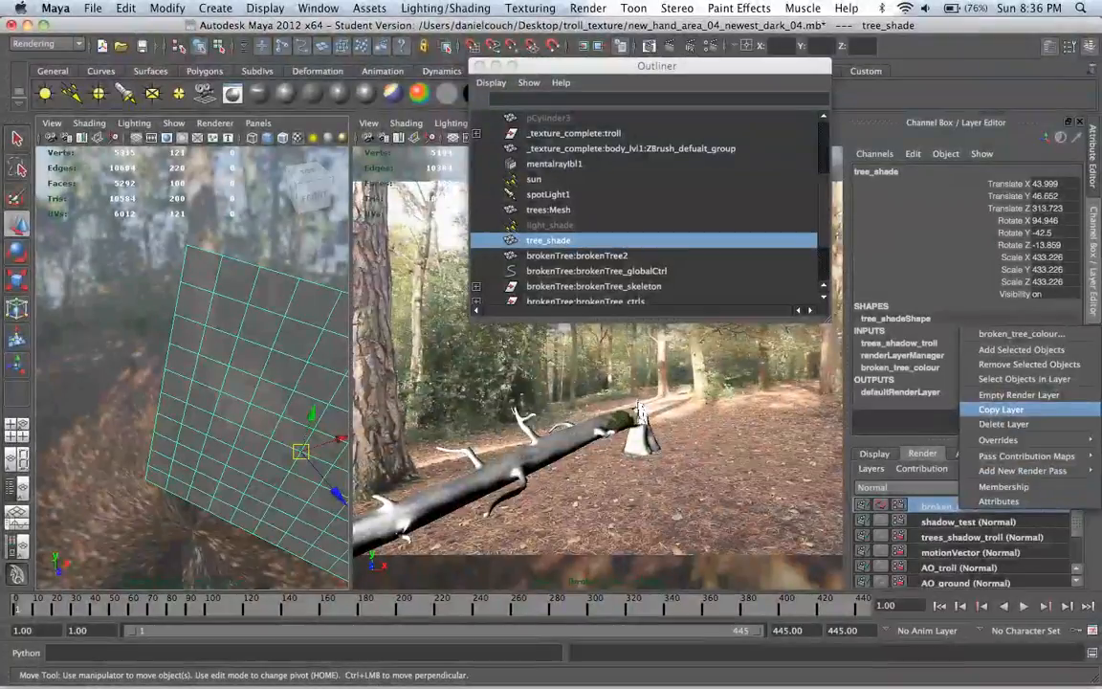
{"action": "left_click", "coordinate": [1028, 364]}
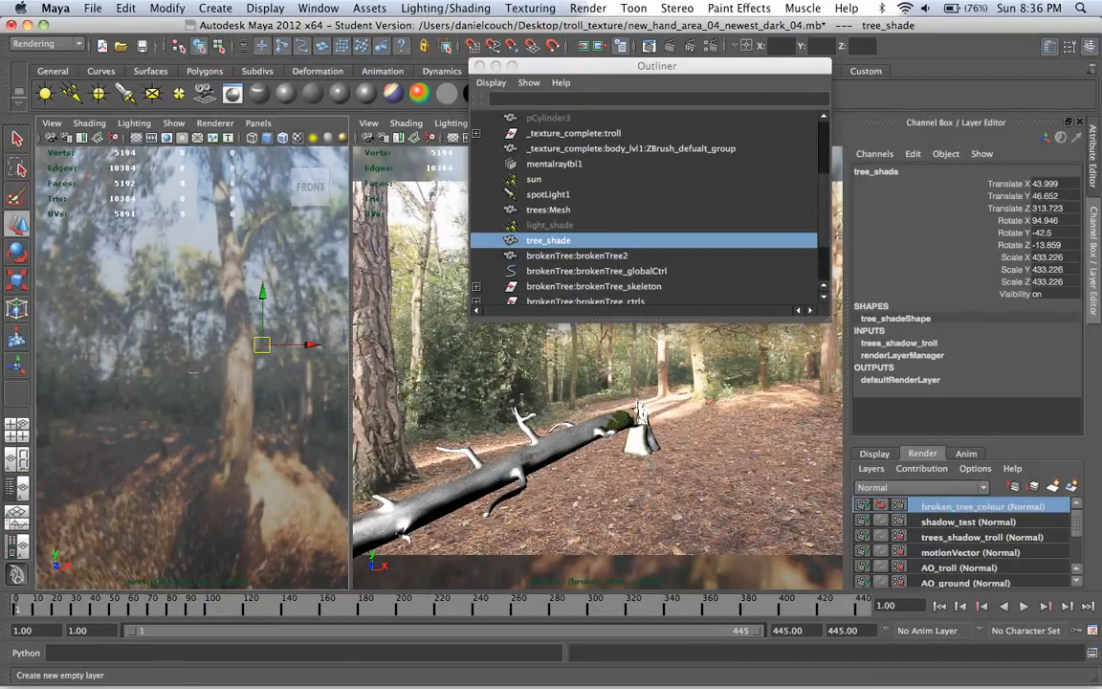
Step: Create a new empty render layer and name it AO_tree
{"action": "left_click", "coordinate": [1053, 487]}
{"action": "double_click", "coordinate": [937, 505]}
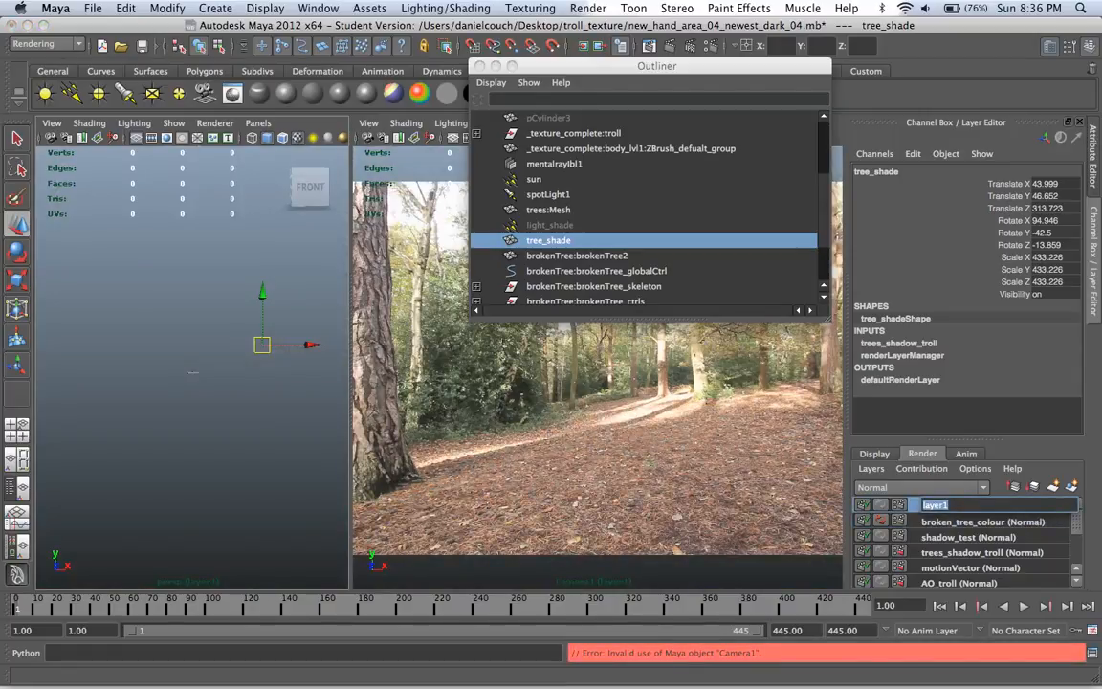
{"action": "type", "text": "AO_tree"}
{"action": "key", "text": "Return"}
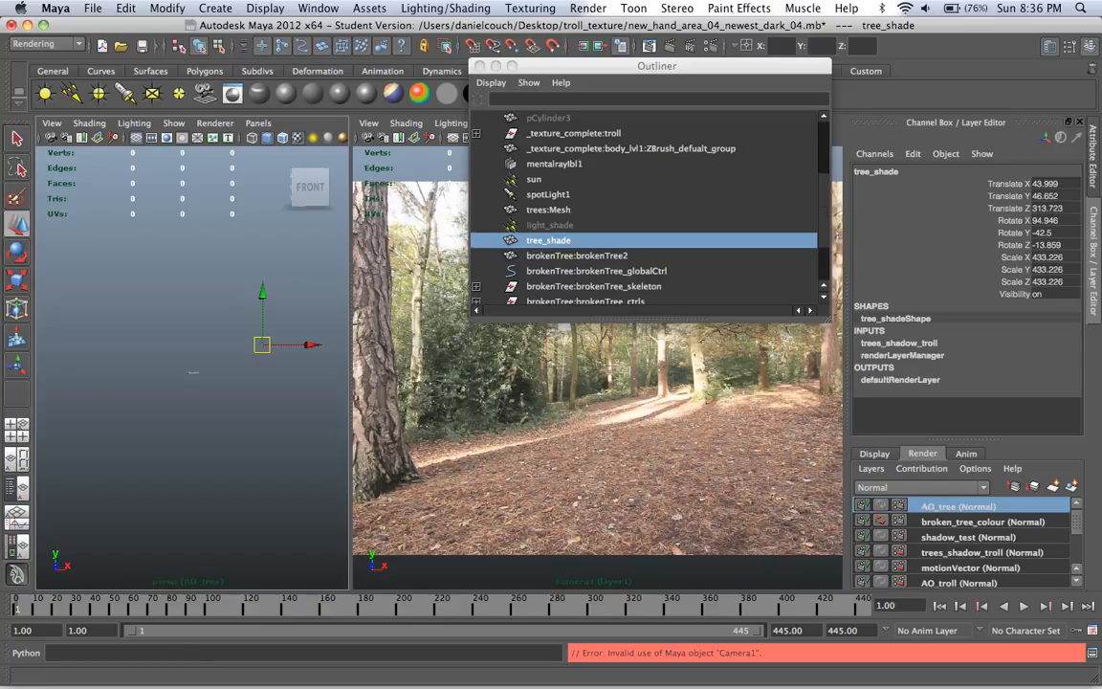
Step: Show masterLayer and add the brokenTree:brokenTree2 mesh and the hidden ground plane pPlane1 to the AO_tree render layer
{"action": "scroll", "coordinate": [966, 544], "scroll_direction": "down", "scroll_amount": 3}
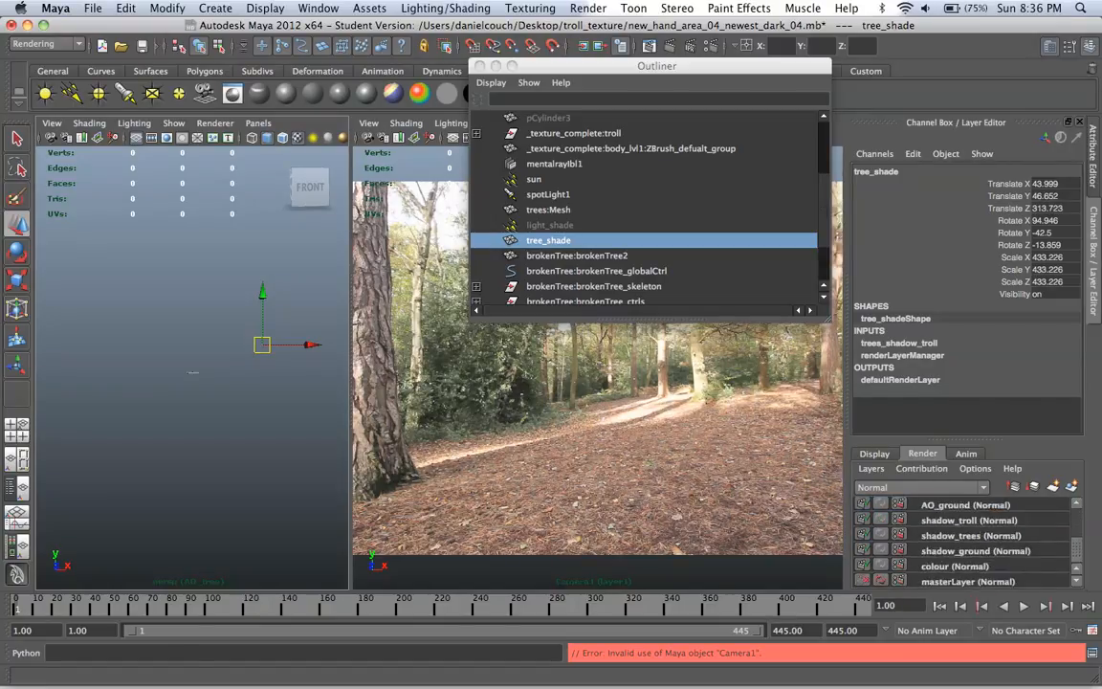
{"action": "left_click", "coordinate": [966, 581]}
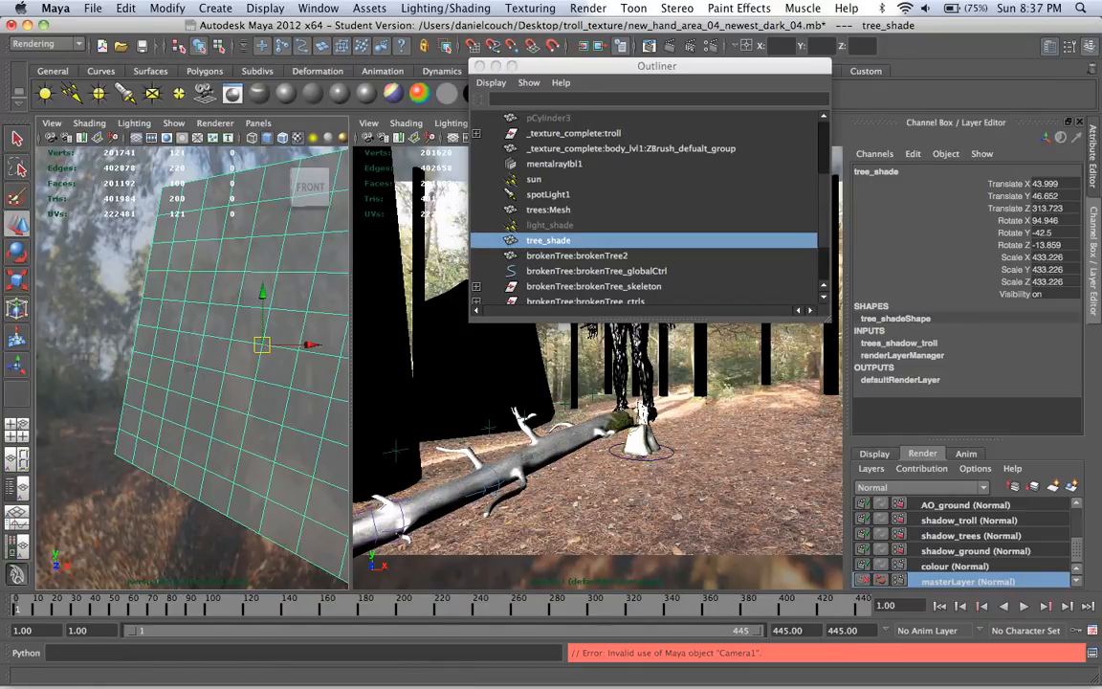
{"action": "scroll", "coordinate": [966, 542], "scroll_direction": "up", "scroll_amount": 5}
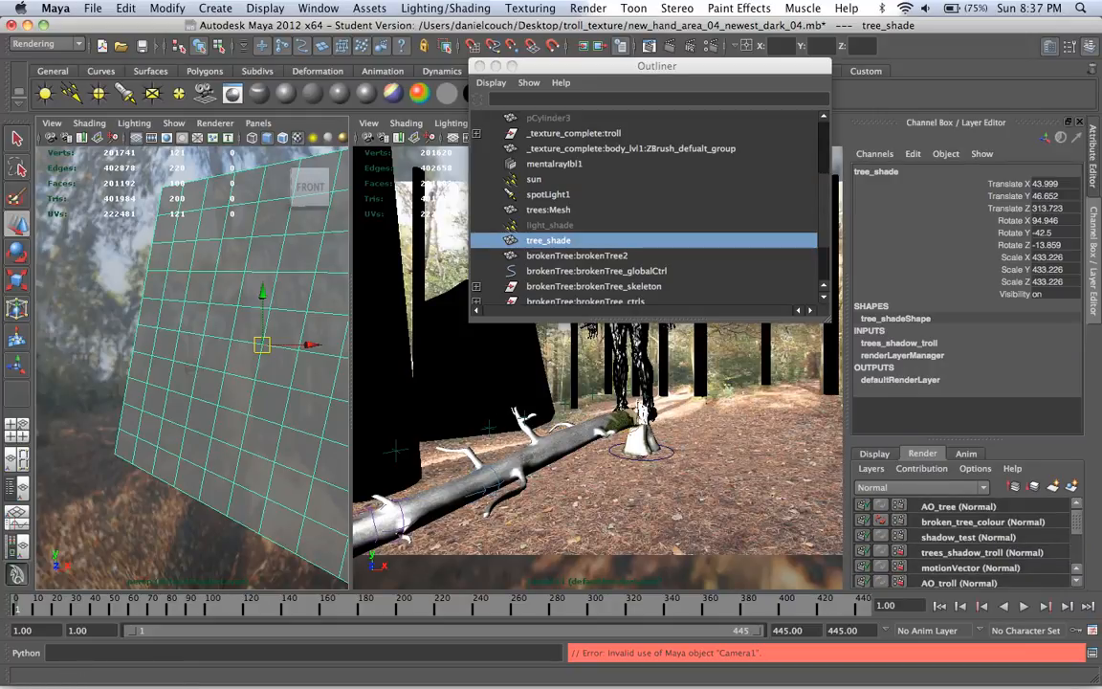
{"action": "scroll", "coordinate": [646, 206], "scroll_direction": "down", "scroll_amount": 3}
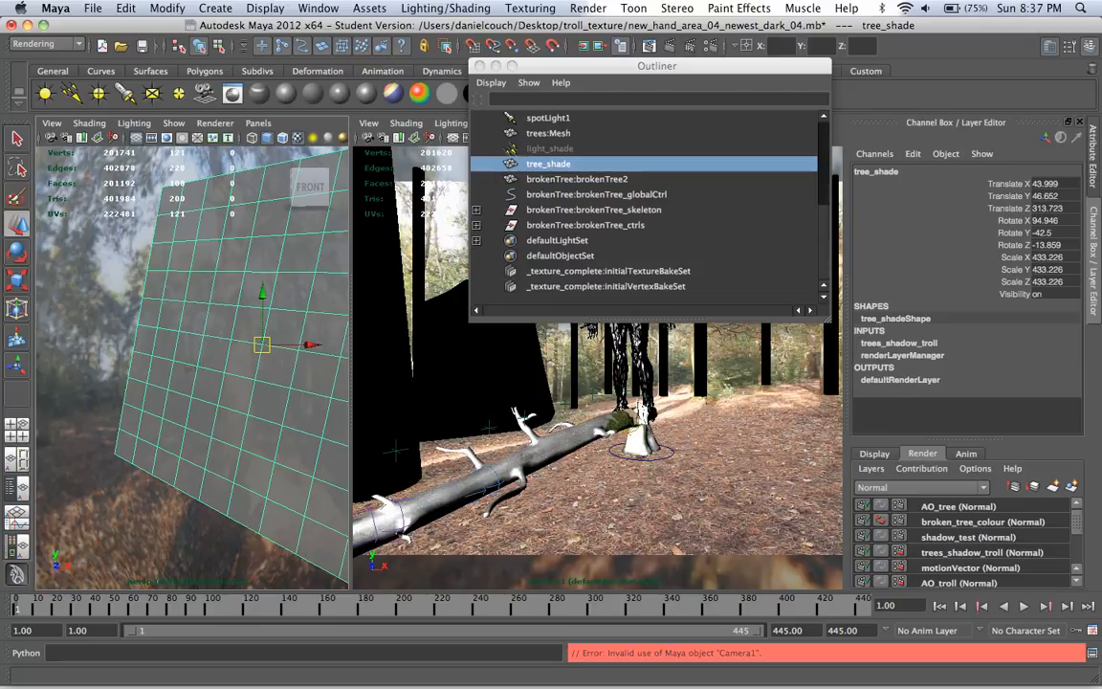
{"action": "left_click", "coordinate": [576, 179]}
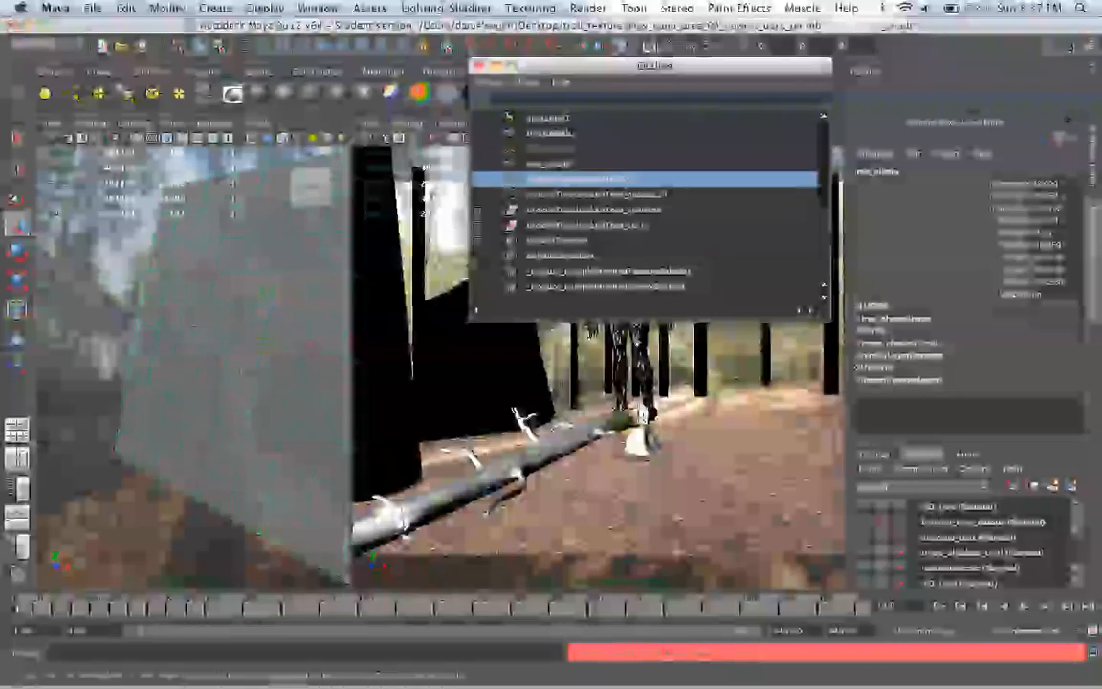
{"action": "scroll", "coordinate": [583, 191], "scroll_direction": "up", "scroll_amount": 8}
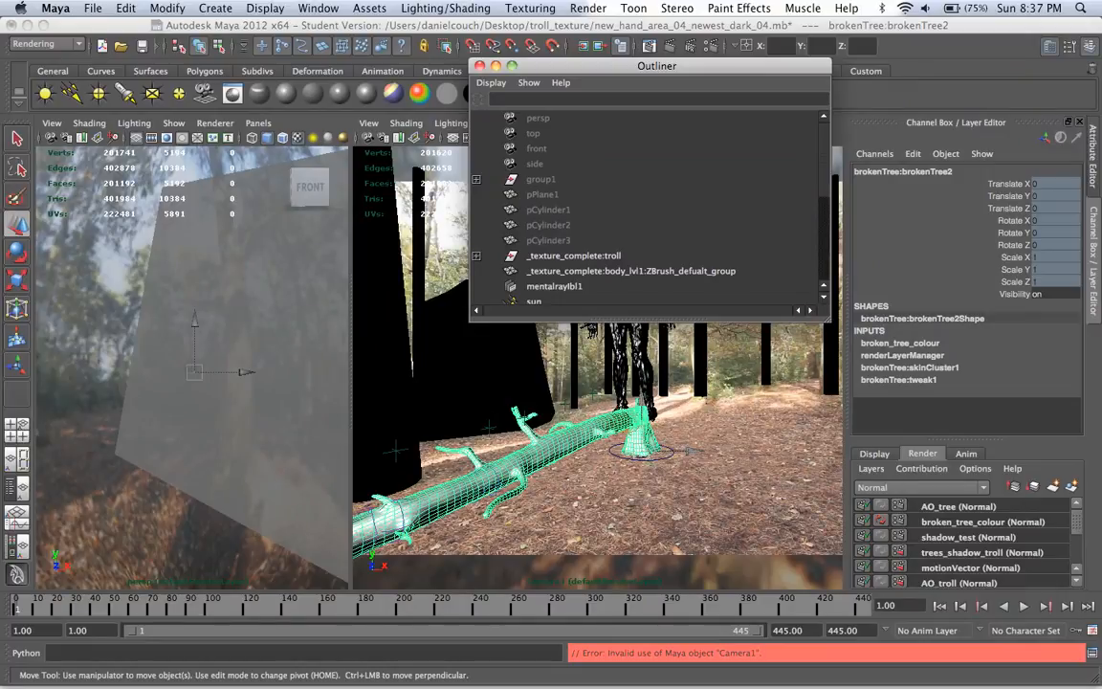
{"action": "scroll", "coordinate": [646, 210], "scroll_direction": "down", "scroll_amount": 8}
{"action": "scroll", "coordinate": [646, 210], "scroll_direction": "up", "scroll_amount": 8}
{"action": "scroll", "coordinate": [646, 210], "scroll_direction": "down", "scroll_amount": 14}
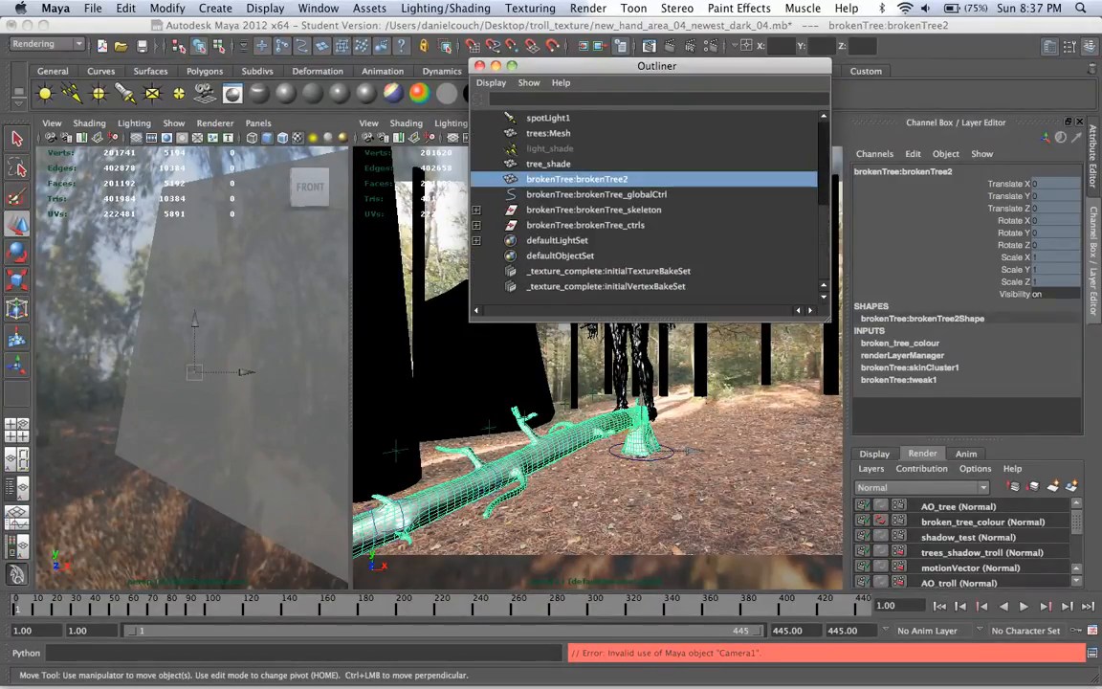
{"action": "scroll", "coordinate": [647, 211], "scroll_direction": "up", "scroll_amount": 8}
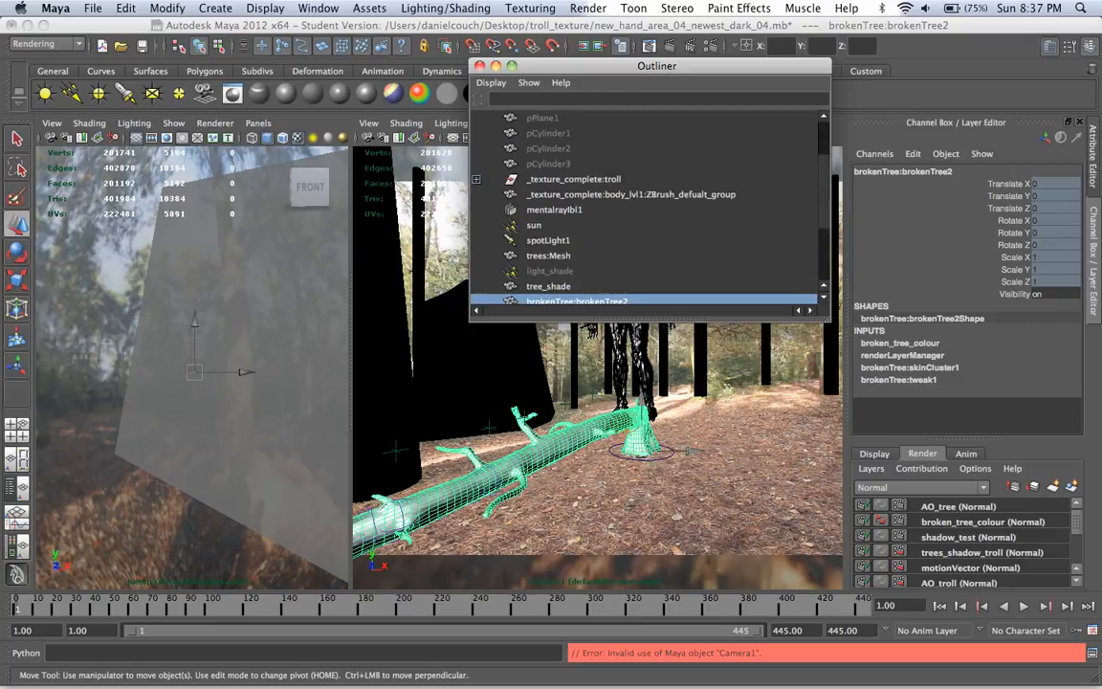
{"action": "scroll", "coordinate": [646, 211], "scroll_direction": "up", "scroll_amount": 5}
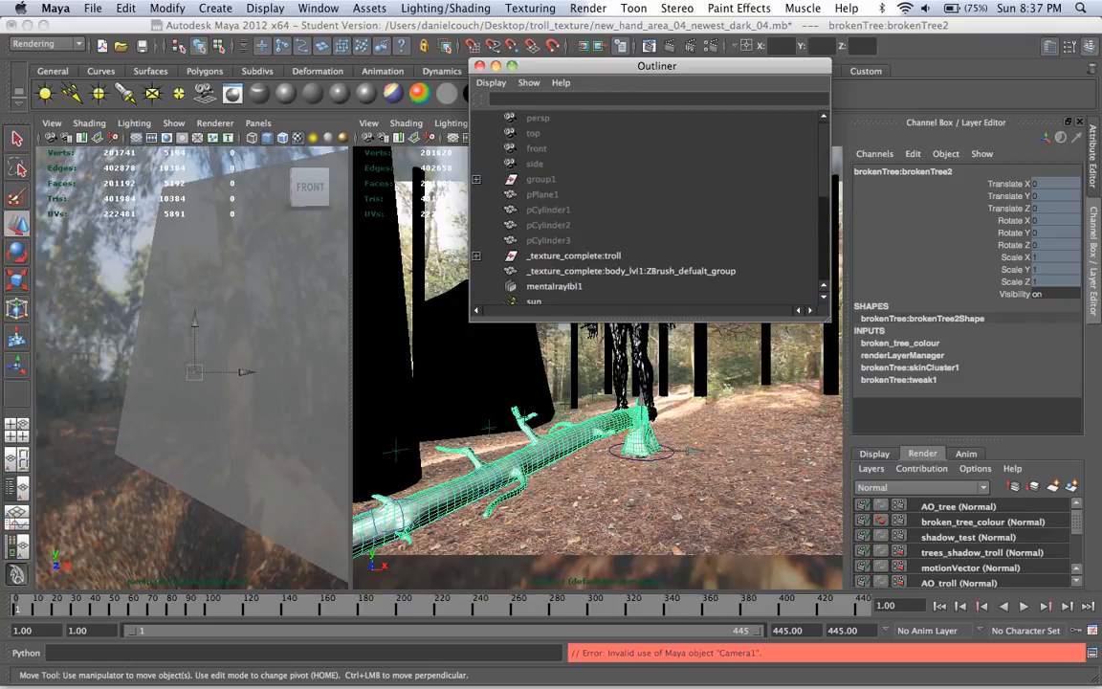
{"action": "left_click", "coordinate": [543, 194], "text": "super"}
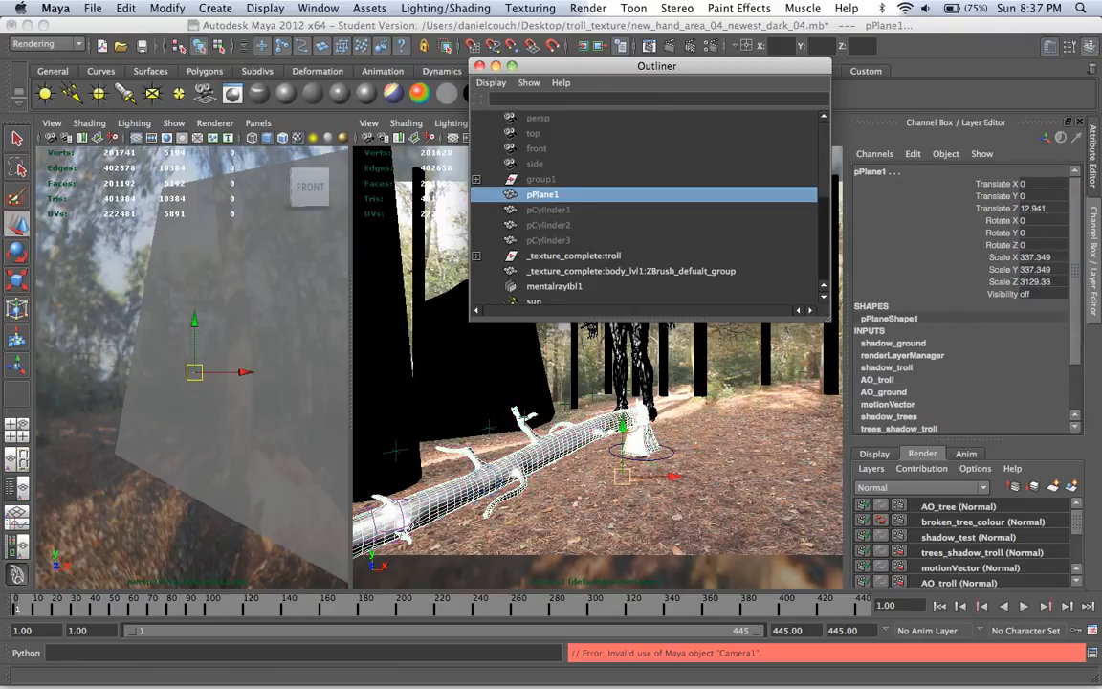
{"action": "right_click", "coordinate": [957, 507]}
{"action": "left_click", "coordinate": [1022, 351]}
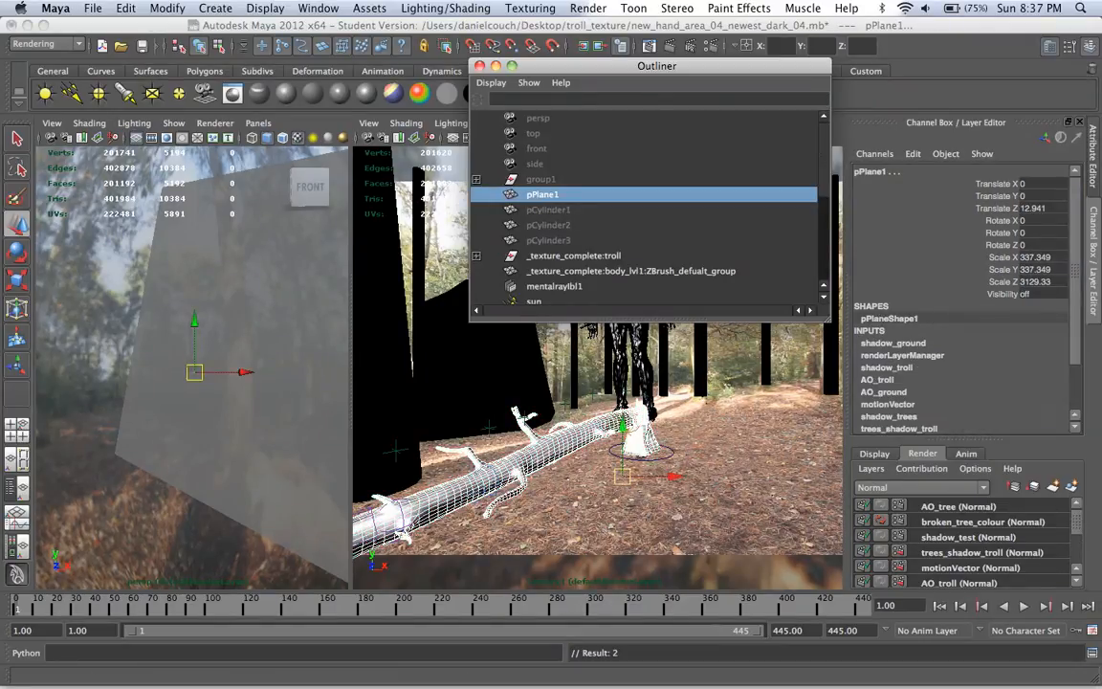
Step: Unhide the pPlane1 ground plane in the AO_tree layer and check the layer's associated render passes
{"action": "left_click", "coordinate": [958, 506]}
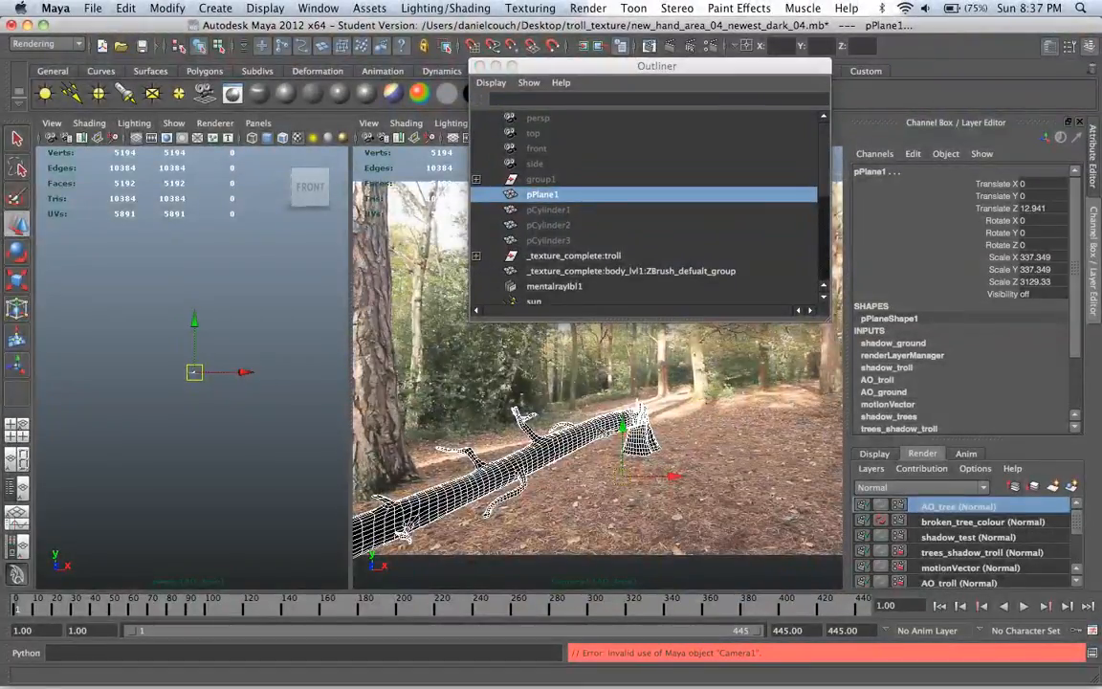
{"action": "key", "text": "shift+h"}
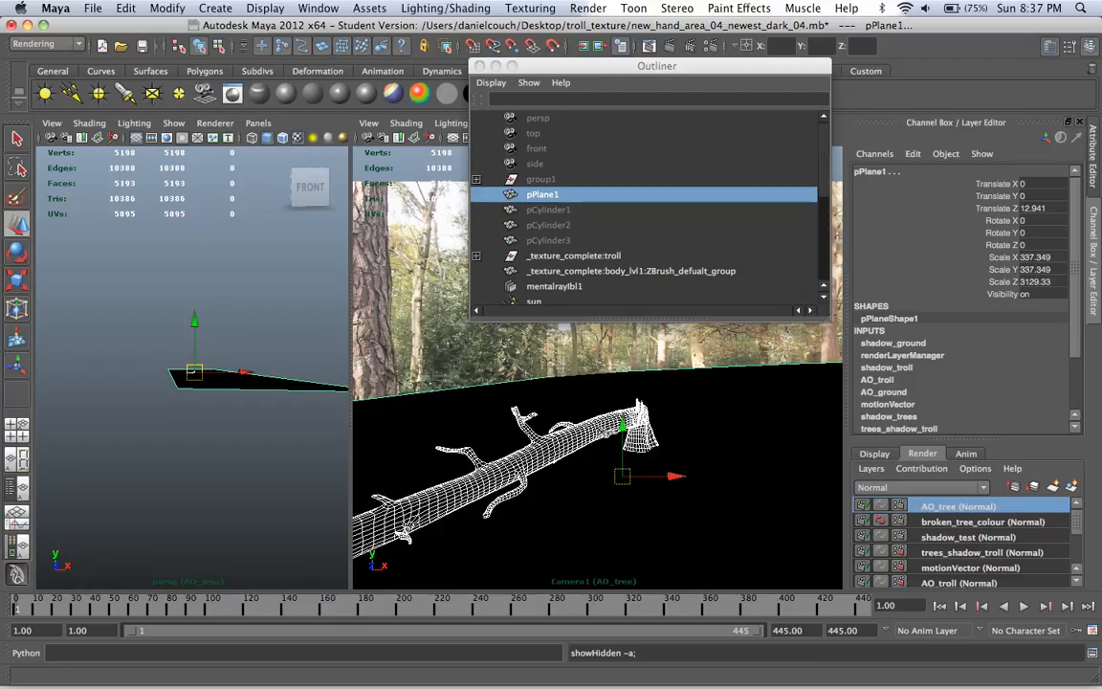
{"action": "scroll", "coordinate": [644, 209], "scroll_direction": "down", "scroll_amount": 10}
{"action": "scroll", "coordinate": [643, 209], "scroll_direction": "up", "scroll_amount": 10}
{"action": "left_click", "coordinate": [899, 506]}
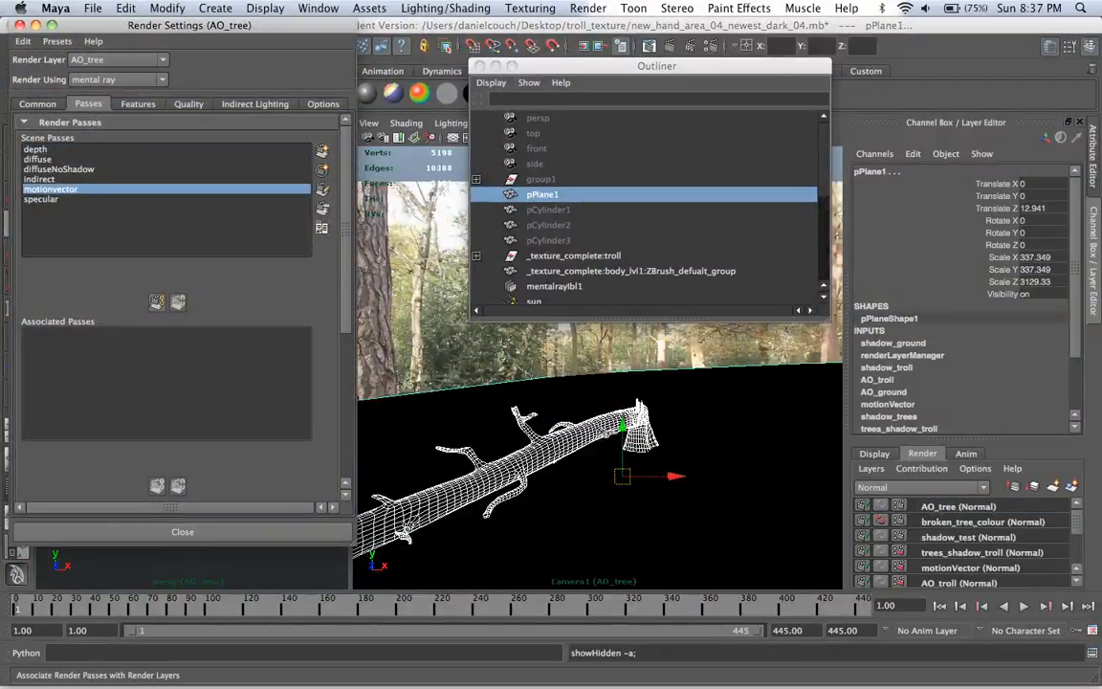
{"action": "left_click", "coordinate": [184, 531]}
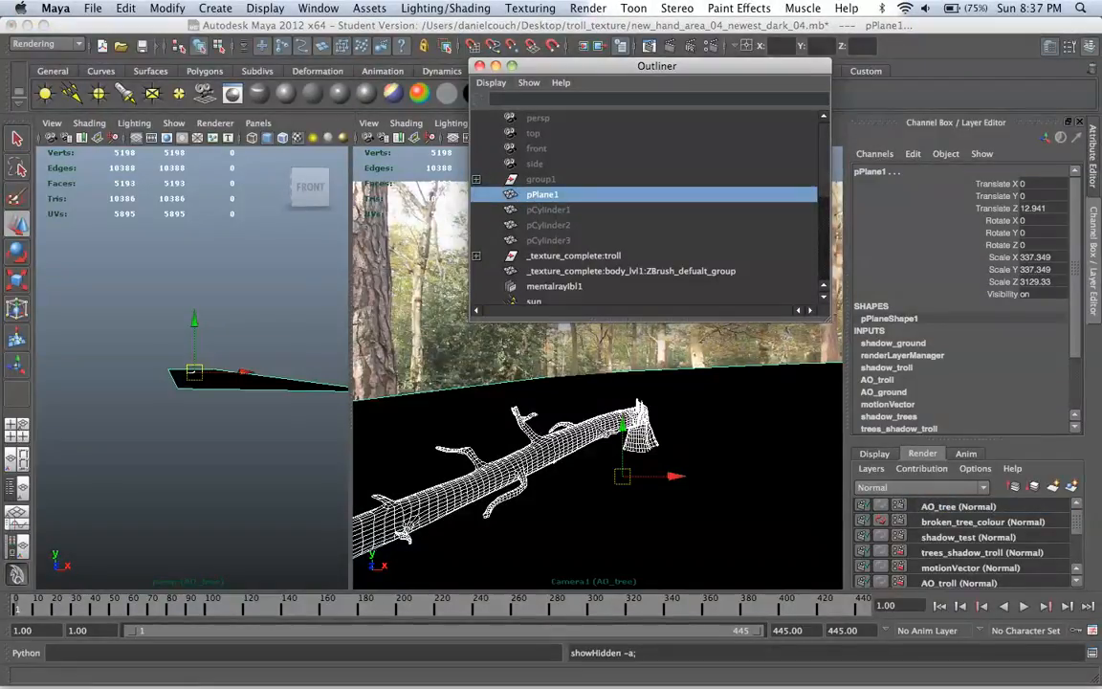
Step: Create a new Surface Shader as a render layer material override and name the shader AO_tree1
{"action": "right_click", "coordinate": [966, 505]}
{"action": "left_click", "coordinate": [977, 504]}
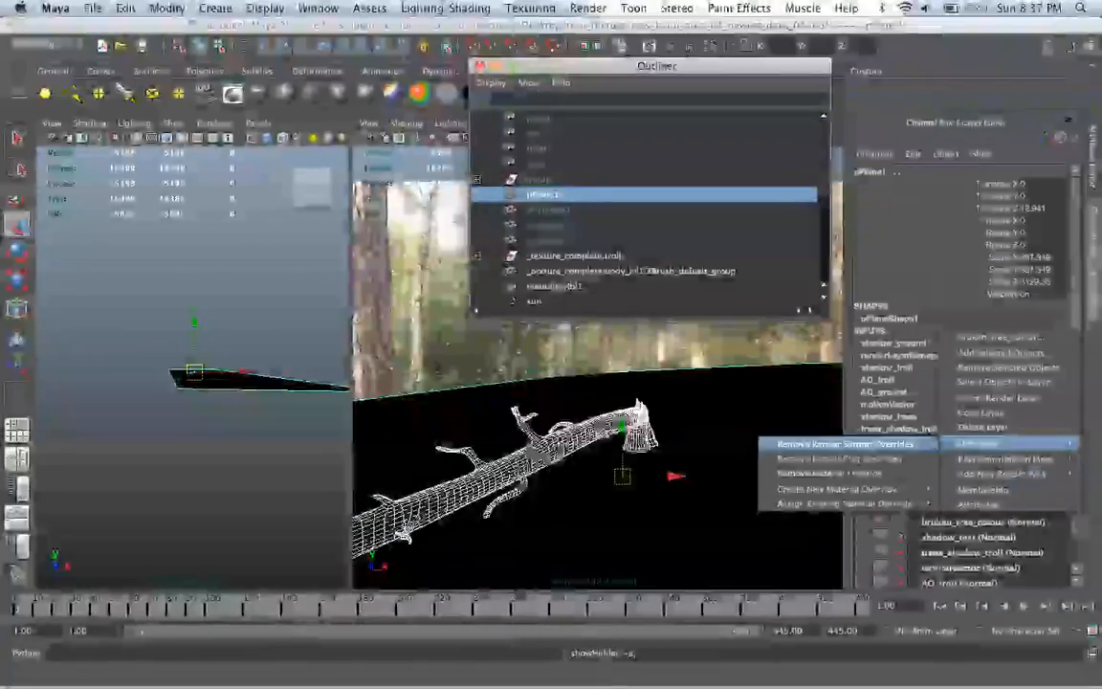
{"action": "mouse_move", "coordinate": [837, 489]}
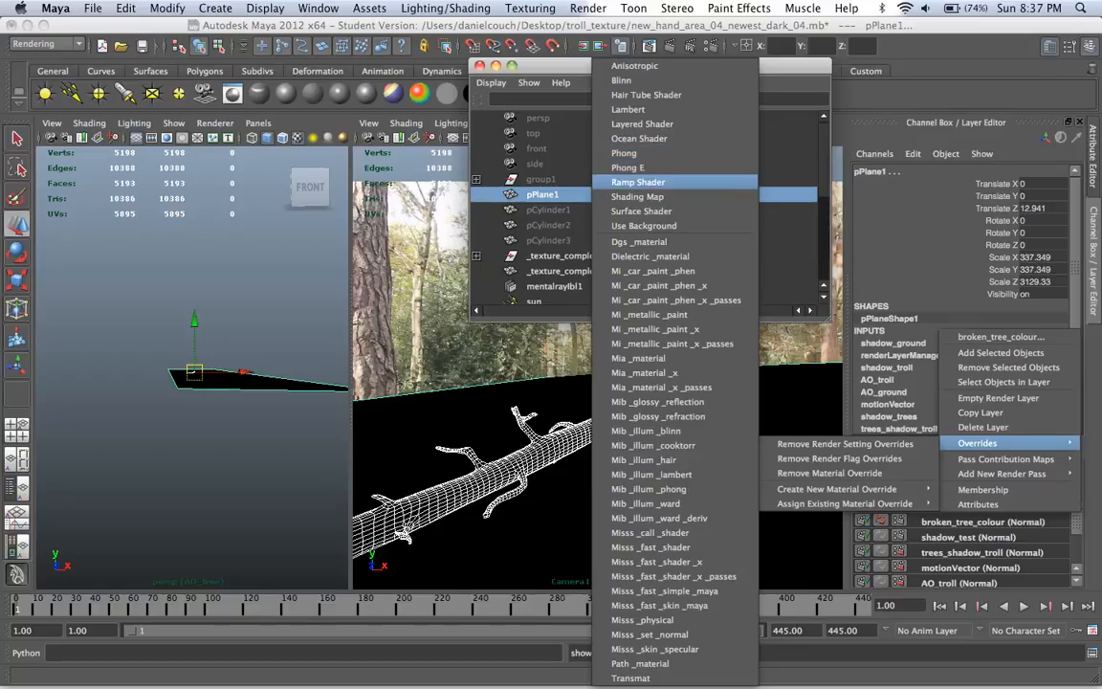
{"action": "left_click", "coordinate": [660, 211]}
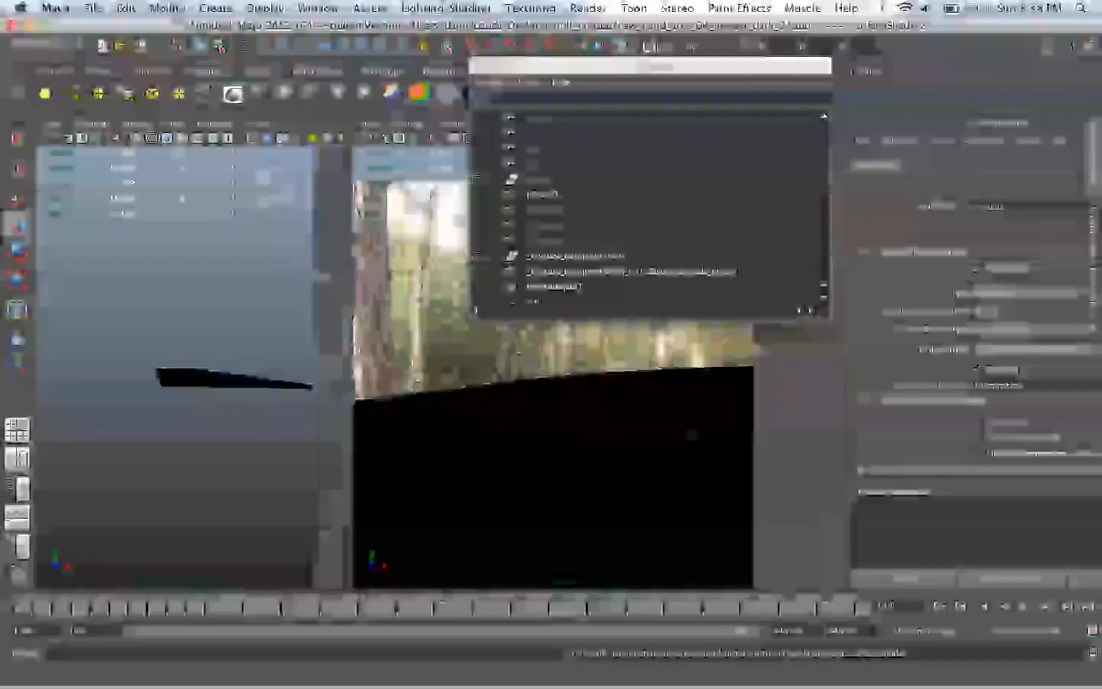
{"action": "left_click", "coordinate": [910, 206]}
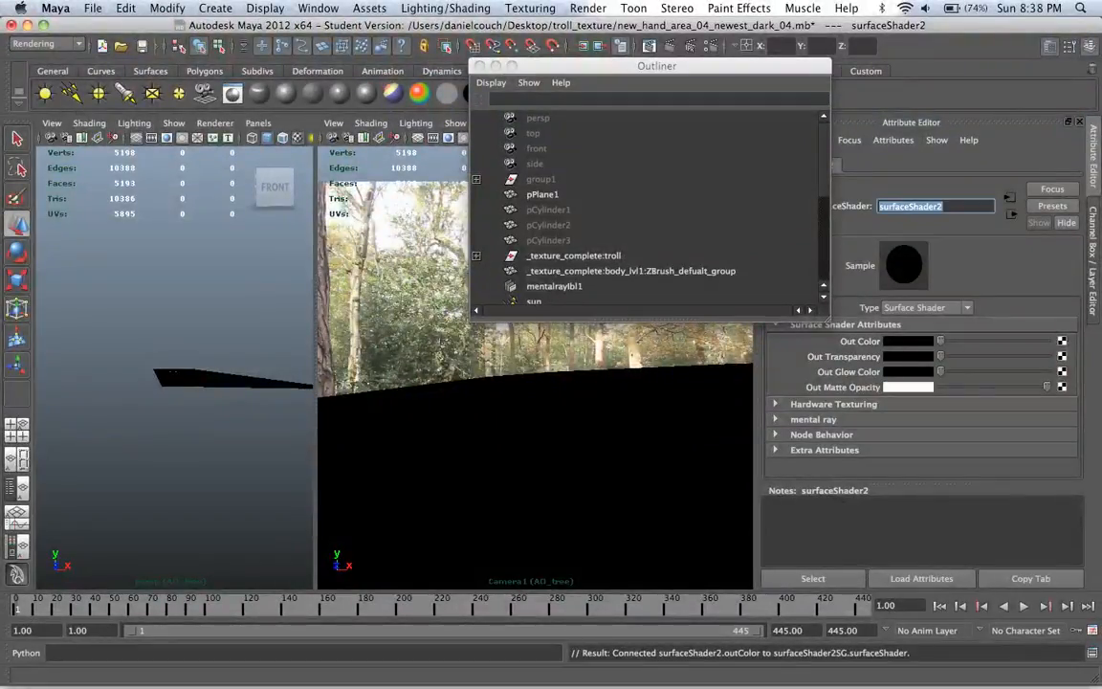
{"action": "type", "text": "AO_"}
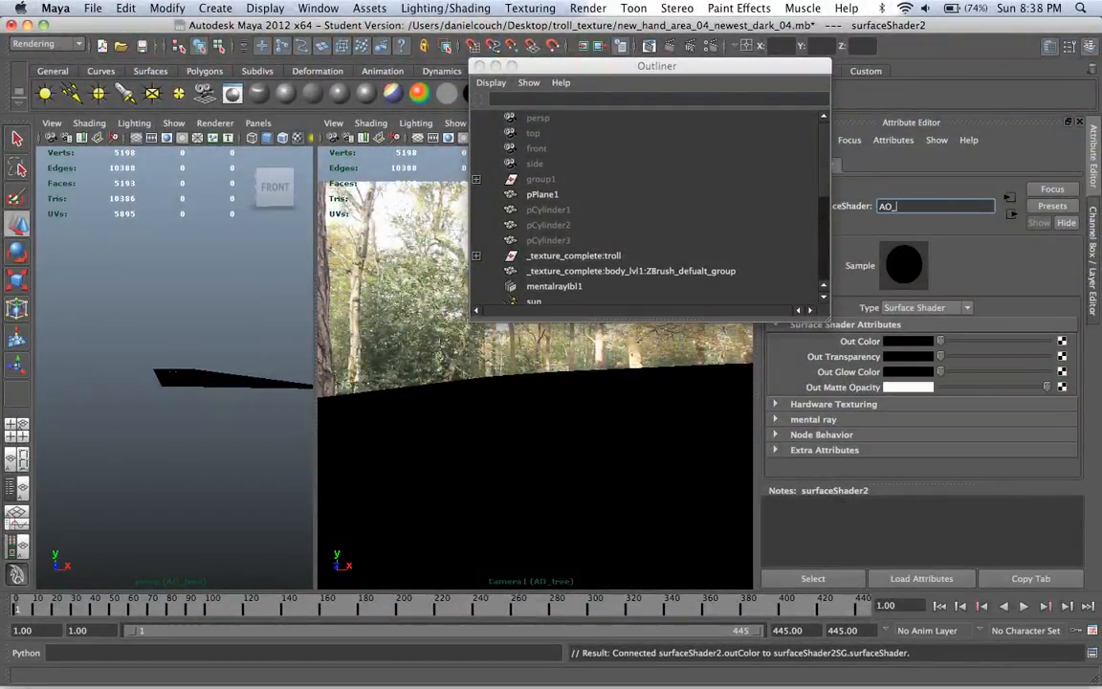
{"action": "type", "text": "tree1"}
{"action": "key", "text": "Return"}
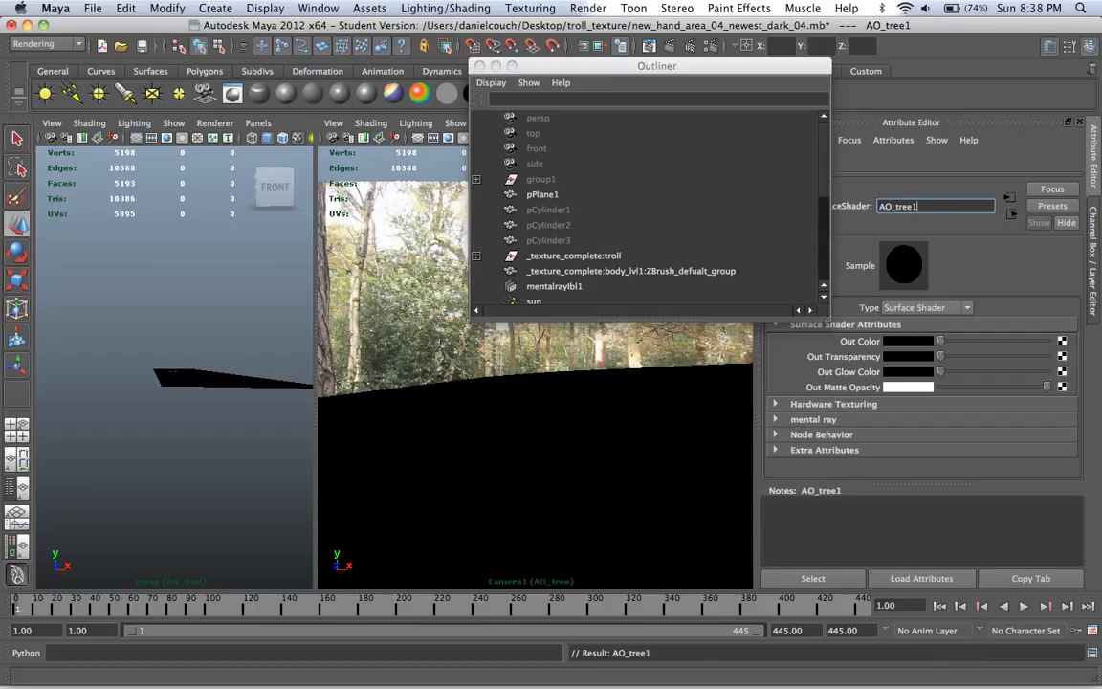
Step: Map a mental ray mib_amb_occlusion texture to the Out Color of the AO_tree1 surface shader
{"action": "left_click", "coordinate": [1060, 340]}
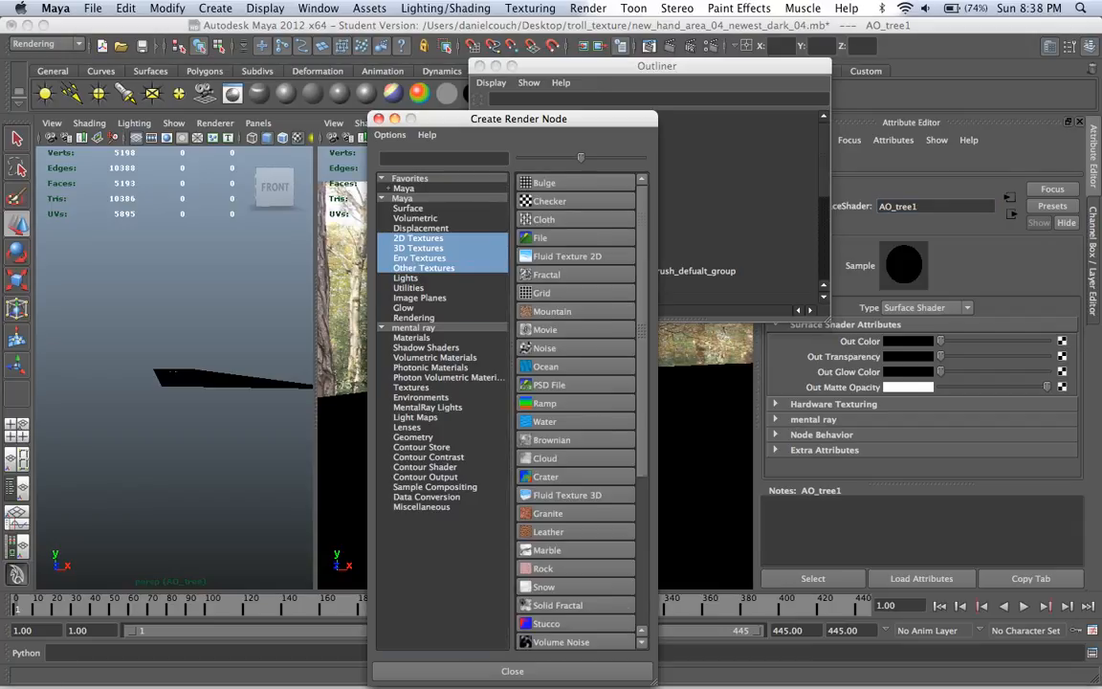
{"action": "left_click", "coordinate": [413, 327]}
{"action": "scroll", "coordinate": [575, 411], "scroll_direction": "down", "scroll_amount": 8}
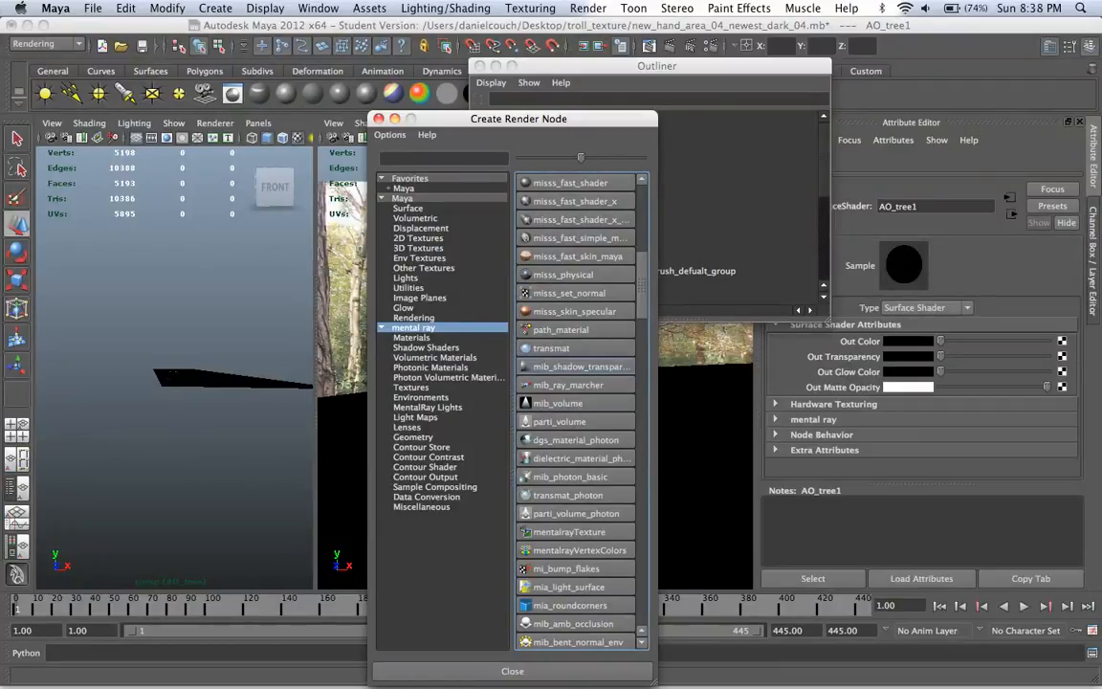
{"action": "scroll", "coordinate": [576, 411], "scroll_direction": "up", "scroll_amount": 4}
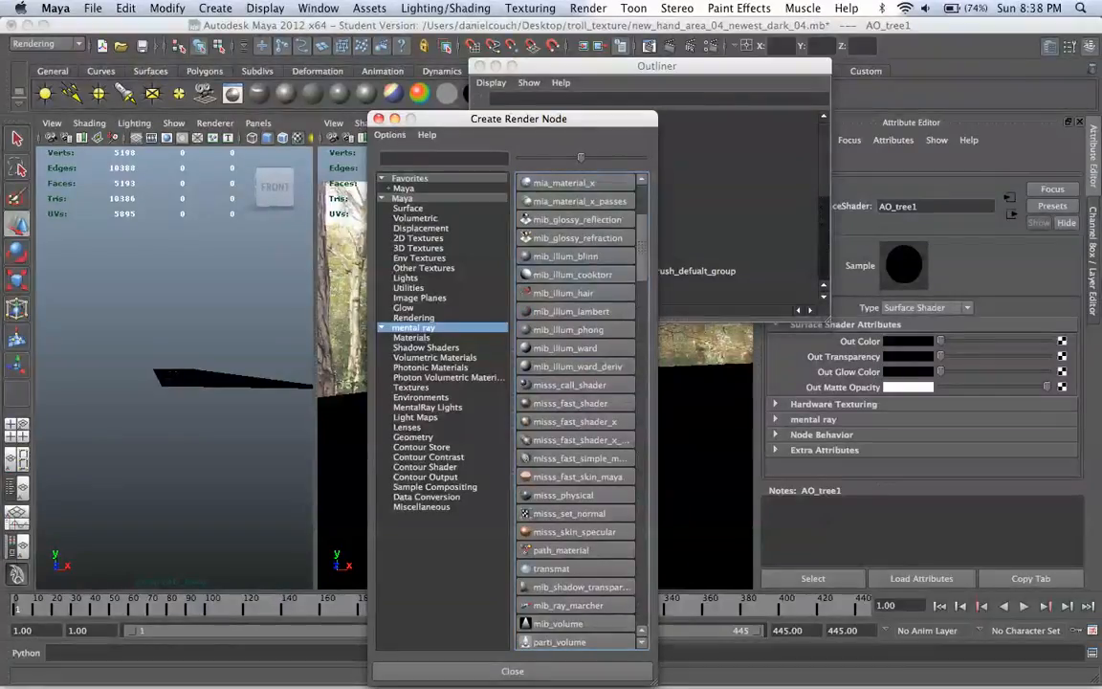
{"action": "scroll", "coordinate": [576, 411], "scroll_direction": "down", "scroll_amount": 6}
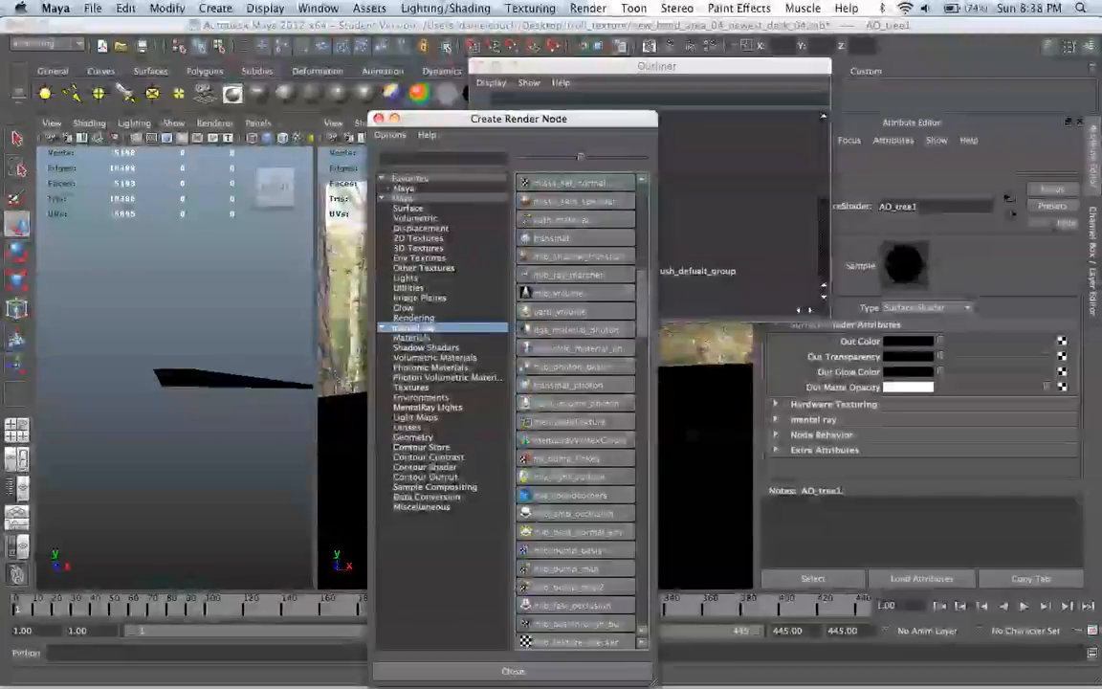
{"action": "left_click", "coordinate": [573, 513]}
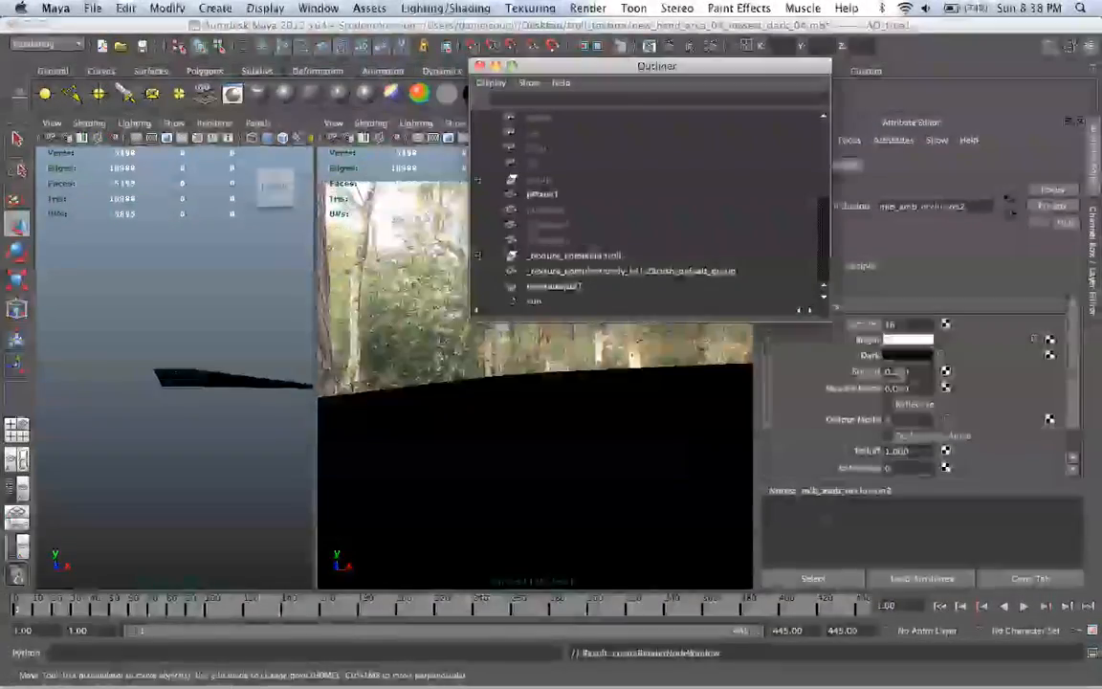
Step: Set the ambient occlusion node's samples to 32 and max distance to 0.5, and try a test render of the AO_tree layer
{"action": "double_click", "coordinate": [891, 324]}
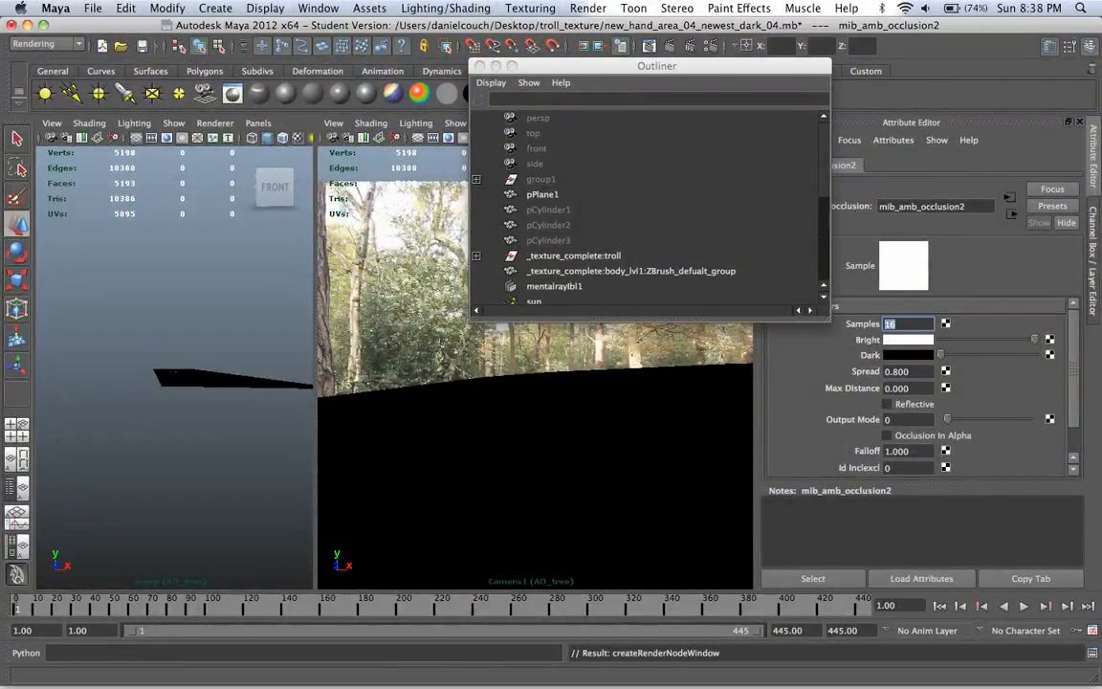
{"action": "type", "text": "32"}
{"action": "left_click_drag", "start_coordinate": [911, 388], "coordinate": [882, 388]}
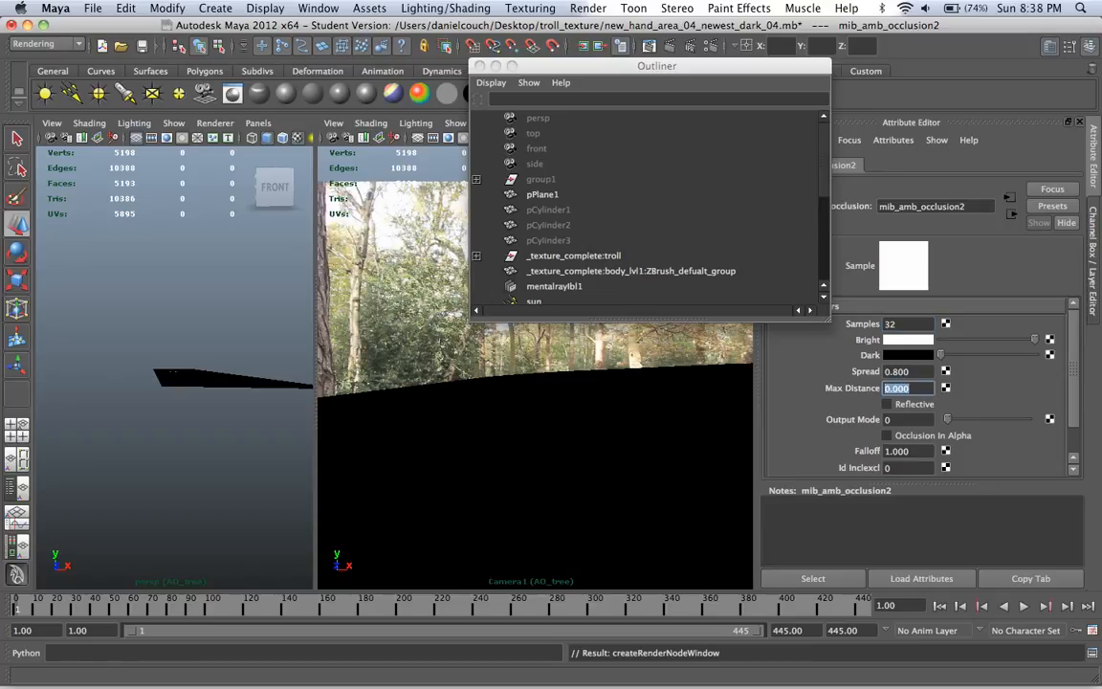
{"action": "type", "text": "0.5"}
{"action": "scroll", "coordinate": [917, 388], "scroll_direction": "down", "scroll_amount": 2}
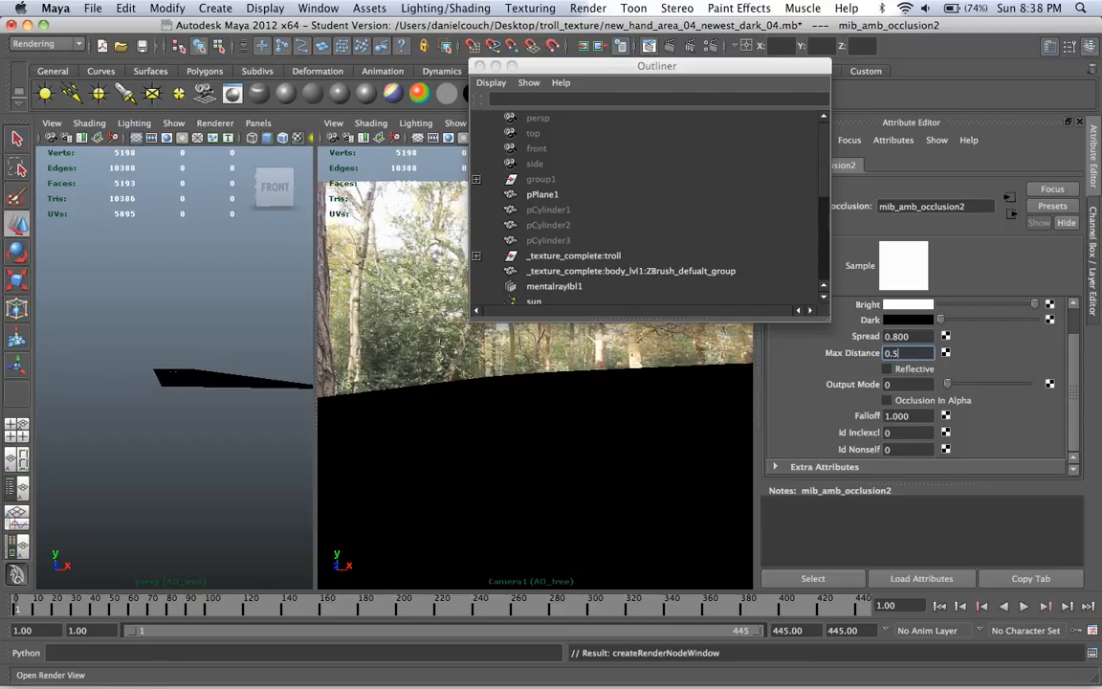
{"action": "left_click", "coordinate": [583, 45]}
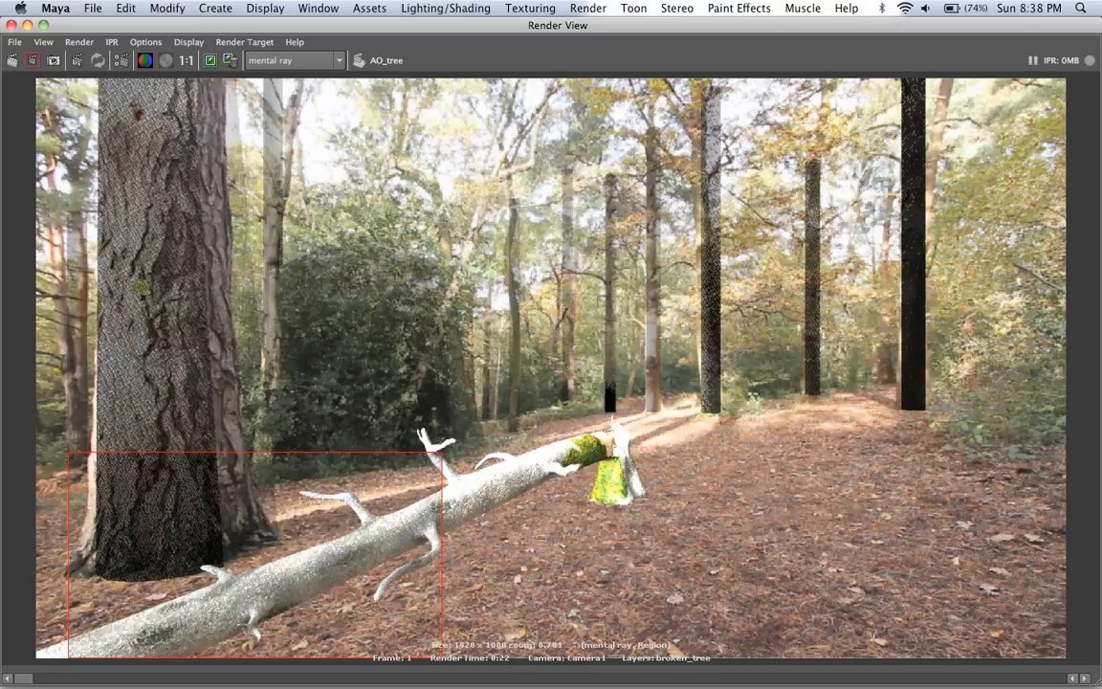
{"action": "left_click", "coordinate": [12, 61]}
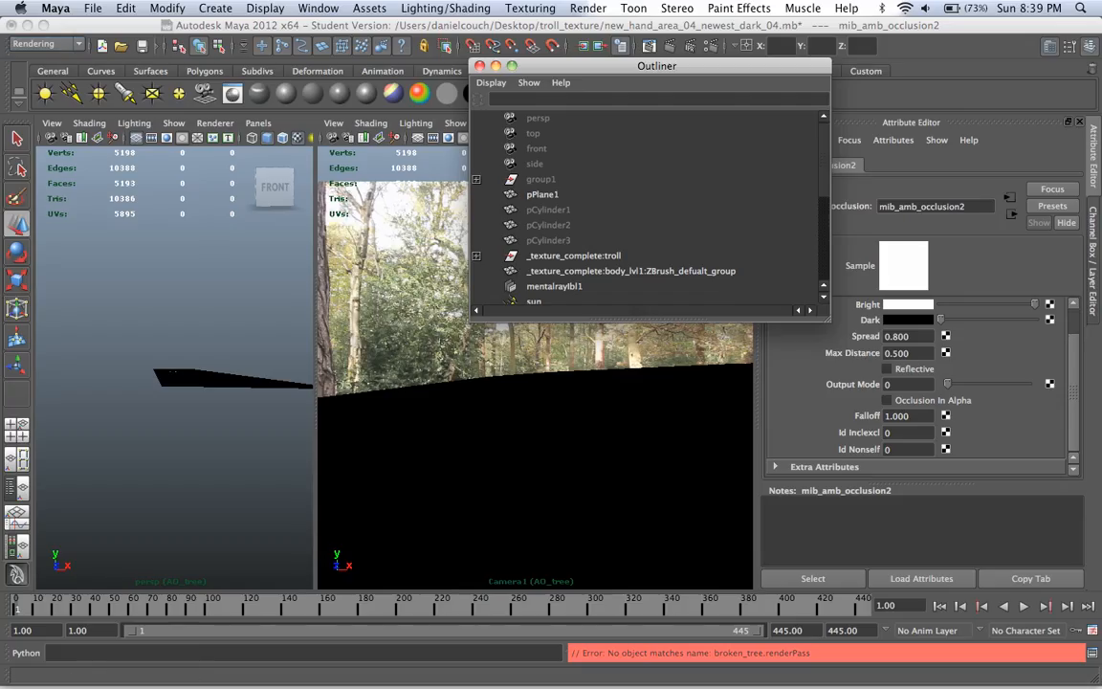
Step: Assign the AO_tree1 surface shader to the broken tree mesh and check the ambient occlusion result in the Render View
{"action": "scroll", "coordinate": [174, 402], "scroll_direction": "up", "scroll_amount": 5}
{"action": "mouse_move", "coordinate": [174, 401]}
{"action": "left_mouse_down", "text": "alt"}
{"action": "mouse_move", "coordinate": [177, 356]}
{"action": "mouse_move", "coordinate": [178, 395]}
{"action": "left_mouse_up", "text": "alt"}
{"action": "scroll", "coordinate": [178, 395], "scroll_direction": "up", "scroll_amount": 5}
{"action": "middle_click_drag", "start_coordinate": [177, 395], "coordinate": [179, 339], "text": "alt"}
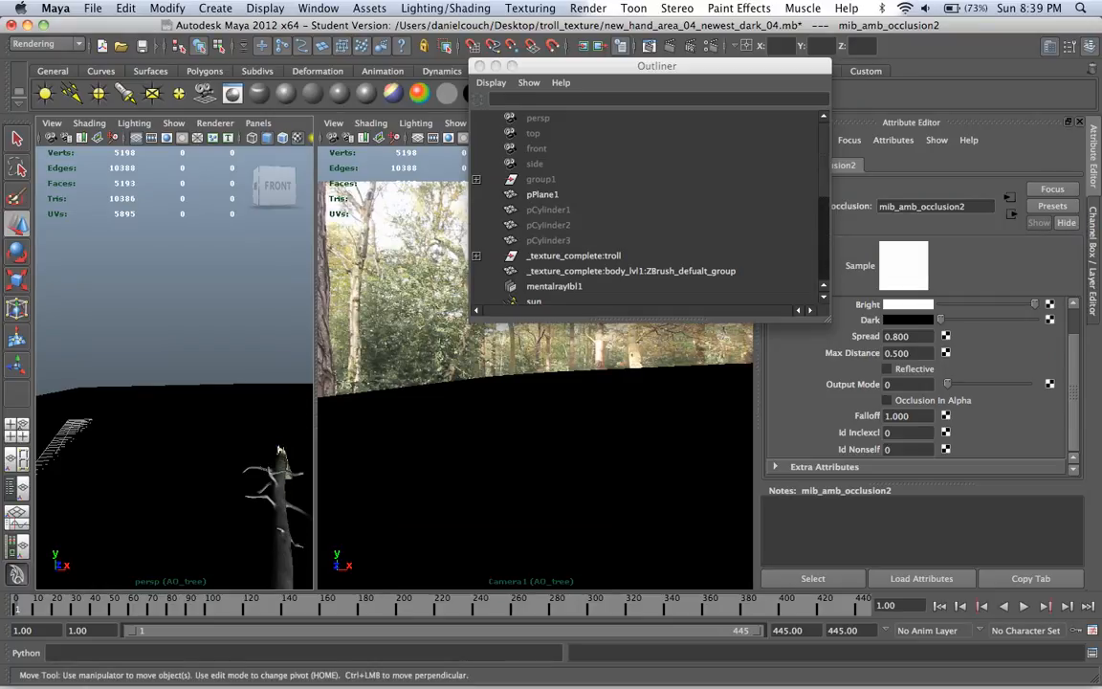
{"action": "left_click", "coordinate": [542, 194]}
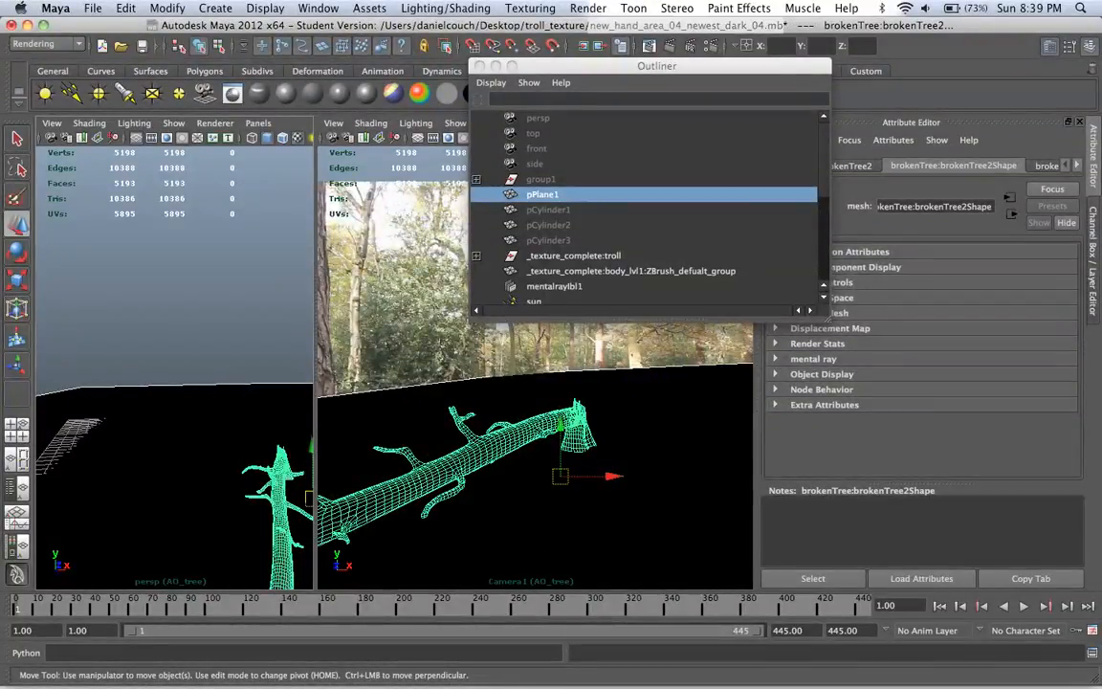
{"action": "right_click_drag", "start_coordinate": [490, 408], "coordinate": [631, 569]}
{"action": "left_click", "coordinate": [191, 306]}
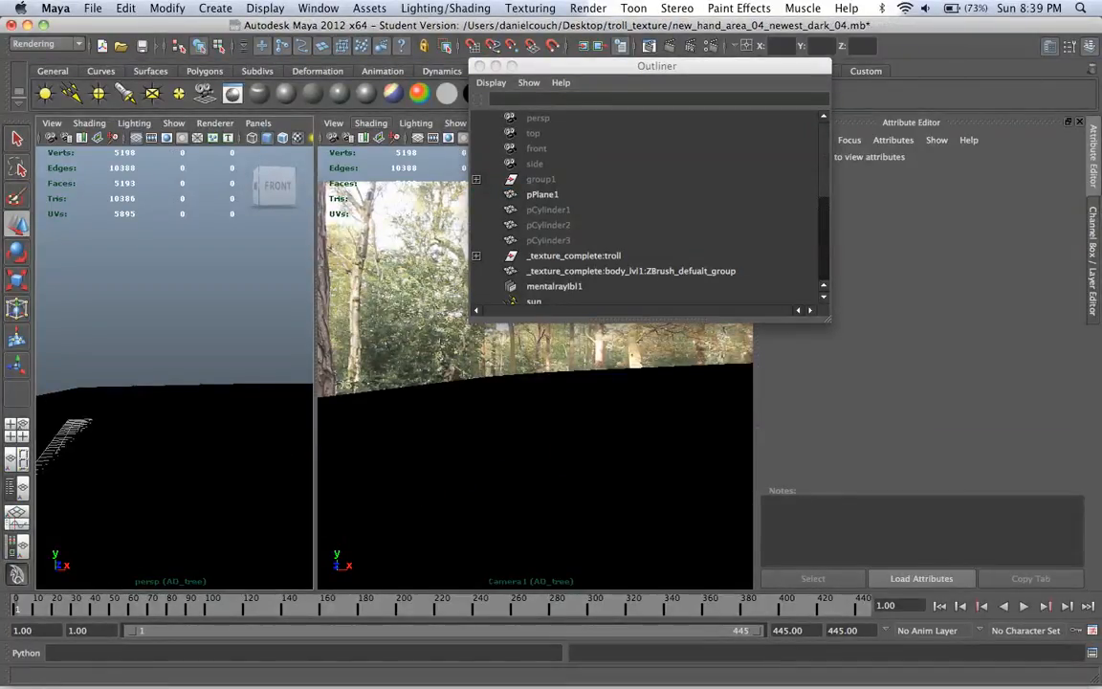
{"action": "left_click", "coordinate": [543, 195]}
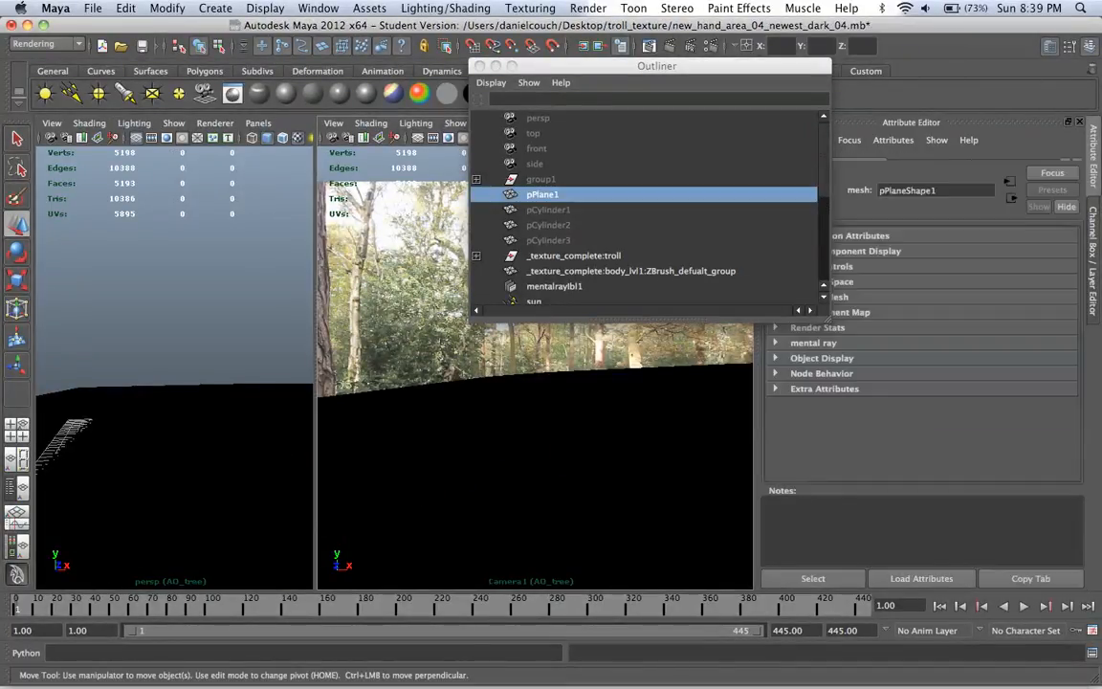
{"action": "left_click", "coordinate": [649, 45]}
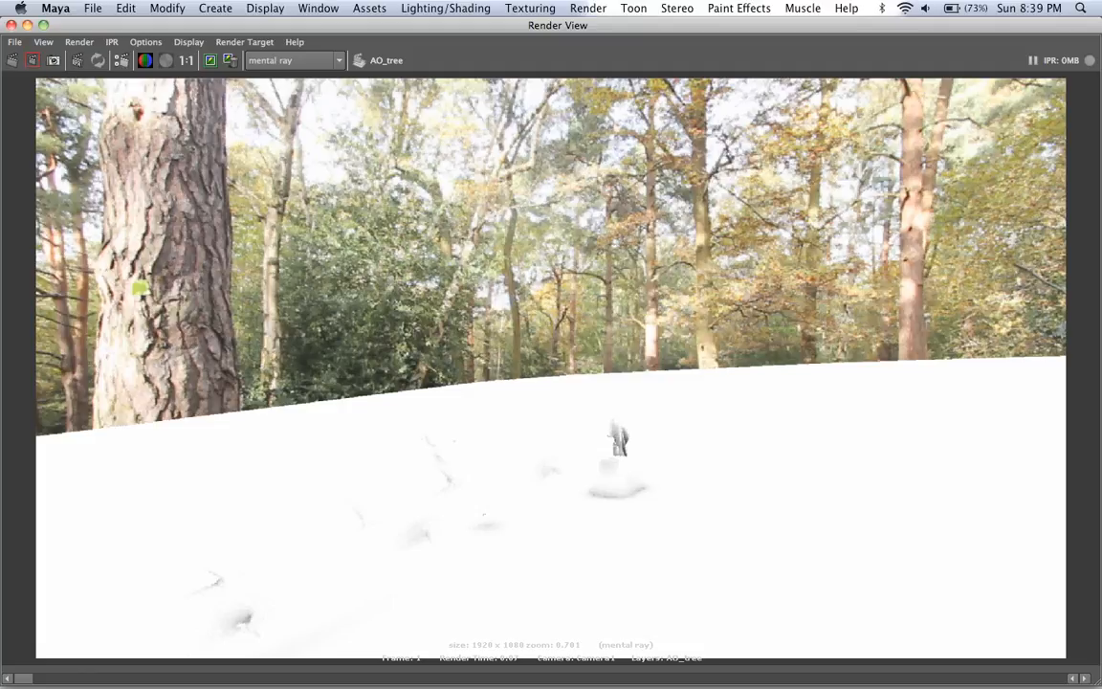
Step: Create a layer override for Final Gathering in the AO_tree render settings and turn Final Gathering off
{"action": "left_click", "coordinate": [121, 60]}
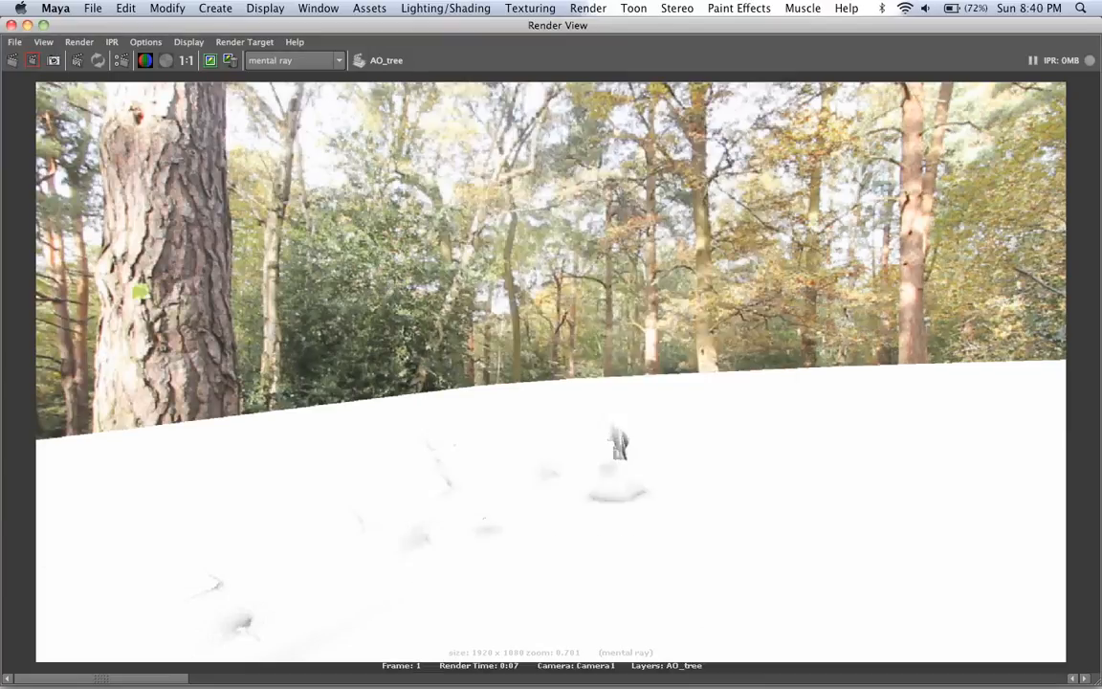
{"action": "left_click", "coordinate": [121, 60]}
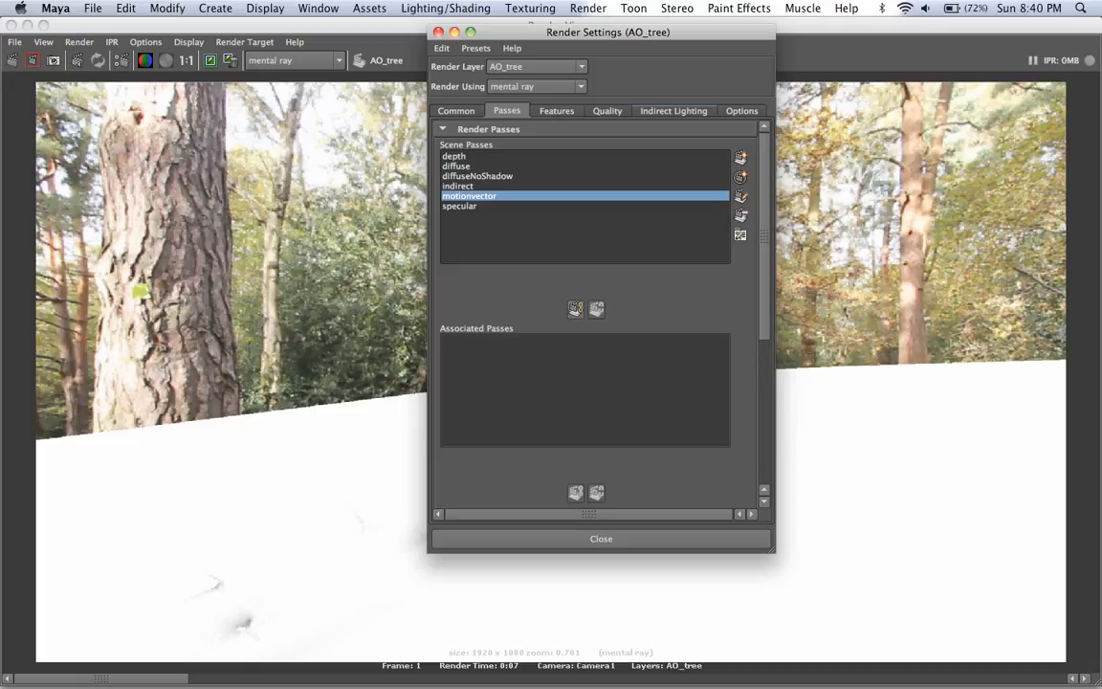
{"action": "left_click", "coordinate": [673, 111]}
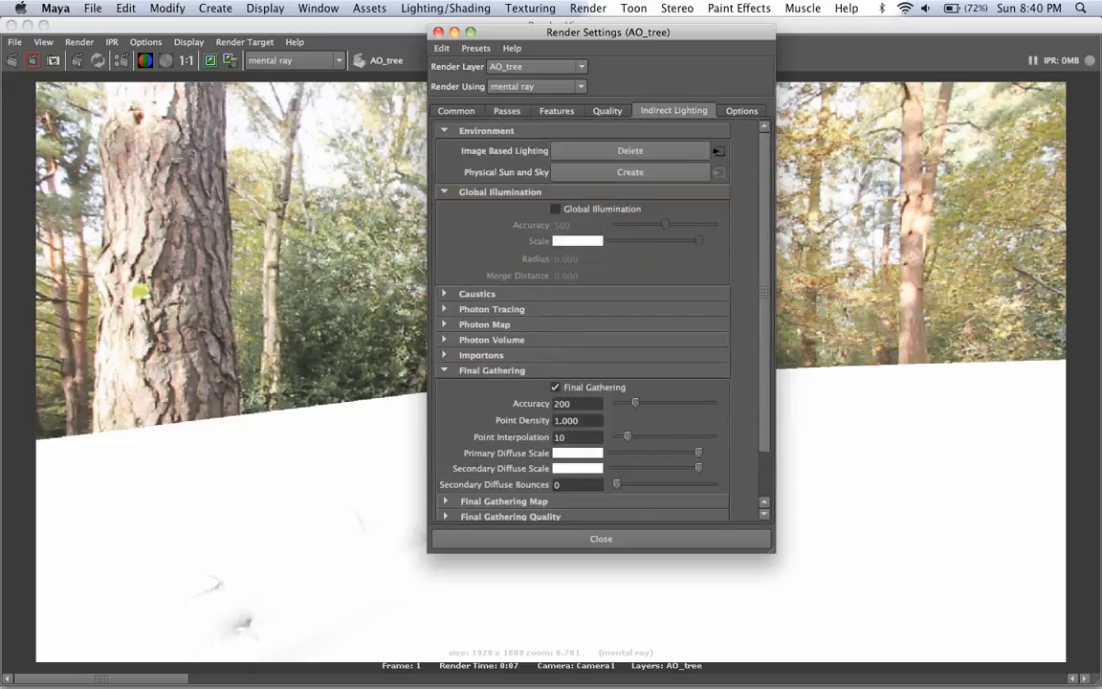
{"action": "right_click", "coordinate": [584, 388]}
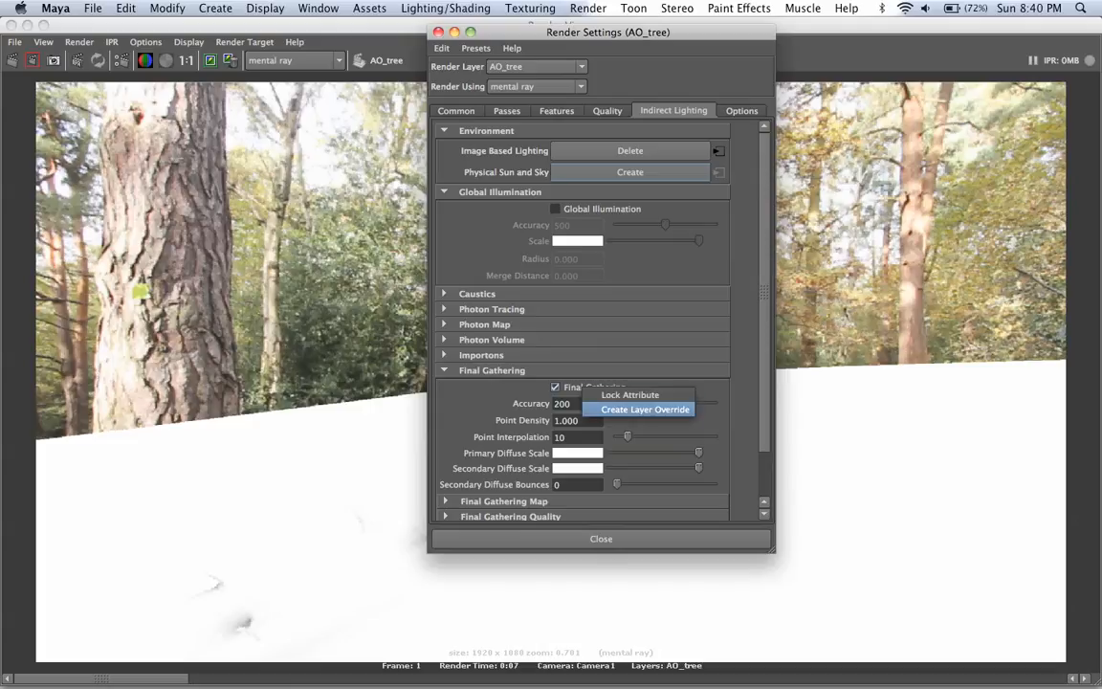
{"action": "left_click", "coordinate": [627, 410]}
{"action": "left_click", "coordinate": [555, 387]}
{"action": "left_click", "coordinate": [601, 539]}
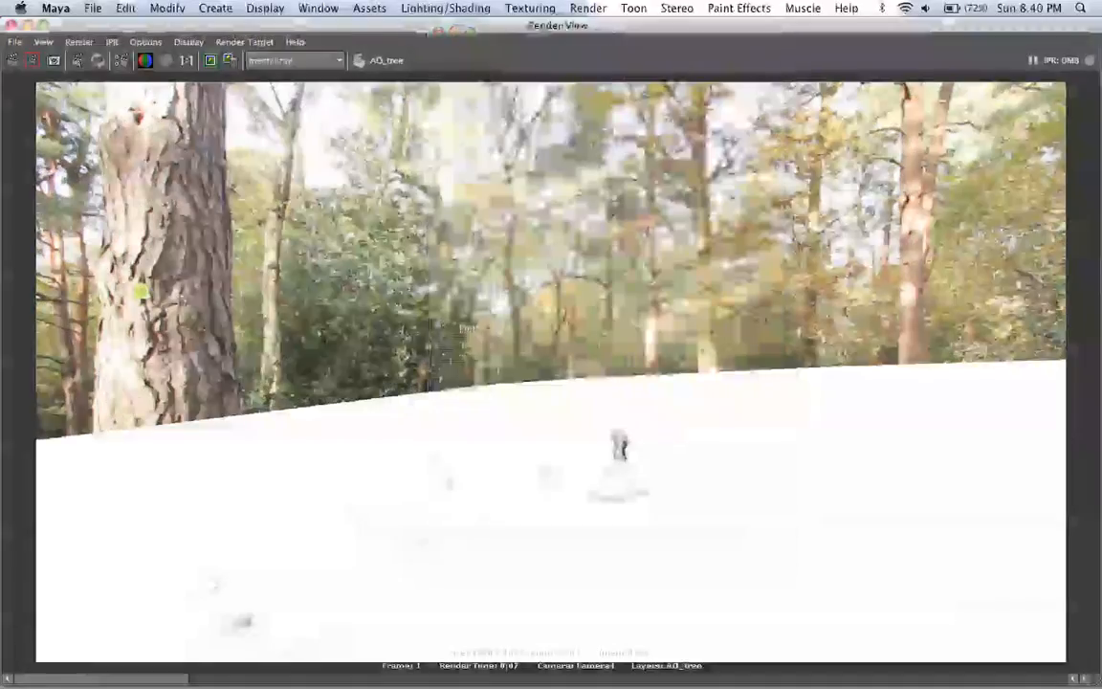
{"action": "left_click", "coordinate": [11, 25]}
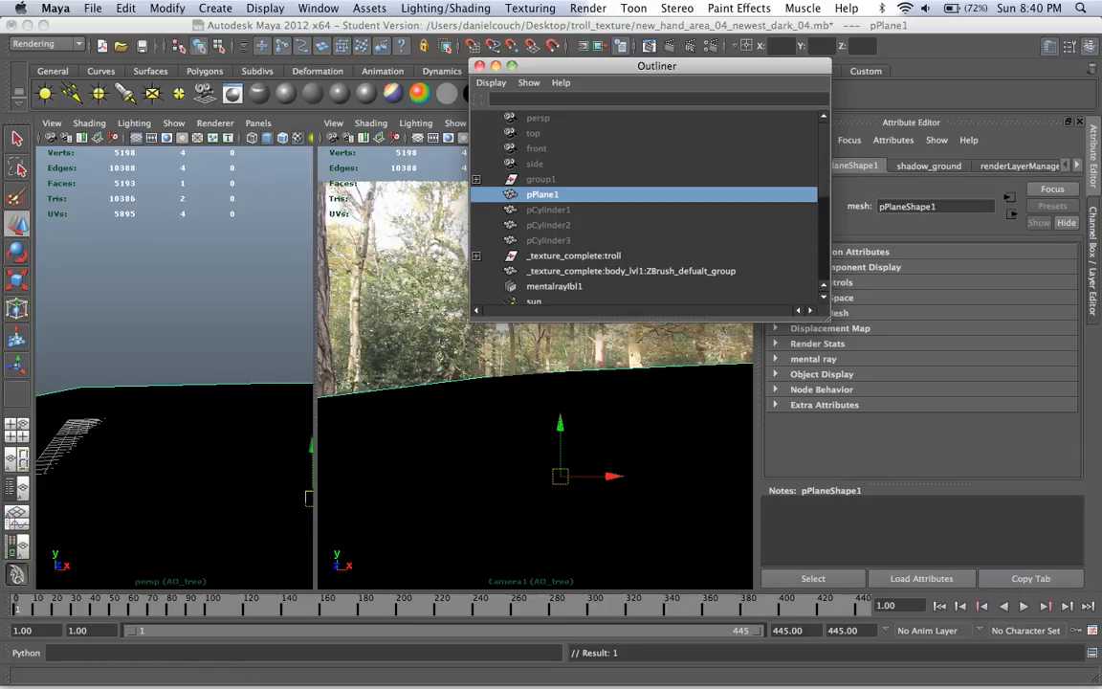
Step: Rename the pPlane1 object as ground
{"action": "double_click", "coordinate": [543, 194]}
{"action": "type", "text": "ground"}
{"action": "key", "text": "Return"}
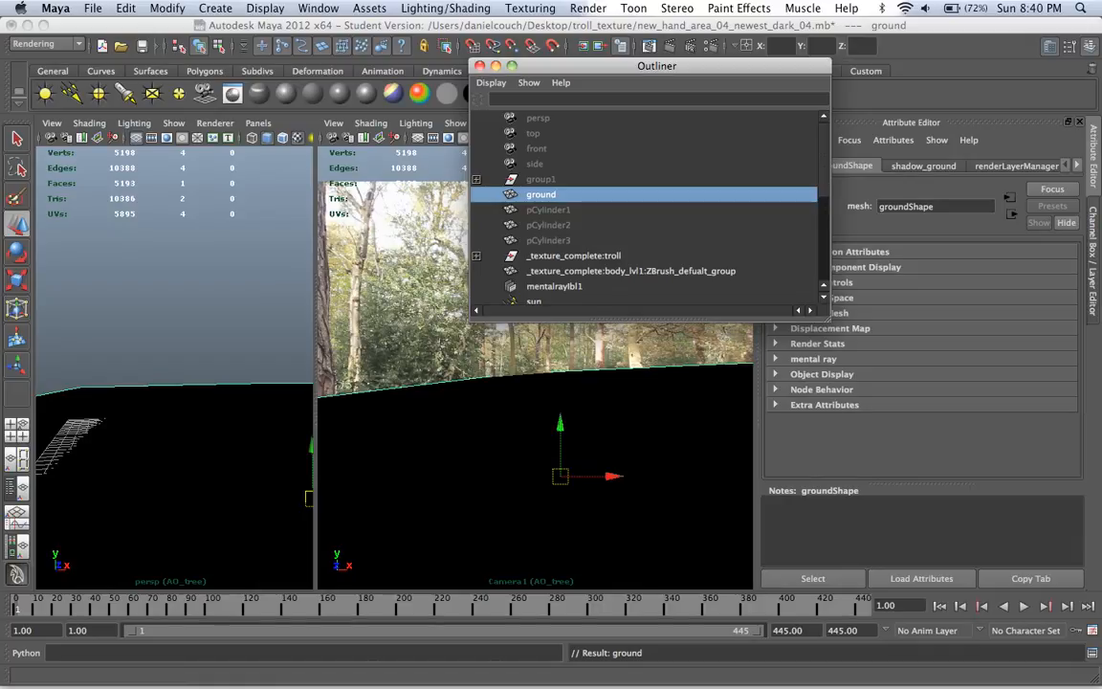
Step: Create a layer override for the ground mesh's Primary Visibility render stat and turn Primary Visibility off in the AO_tree layer
{"action": "key", "text": "ctrl+a"}
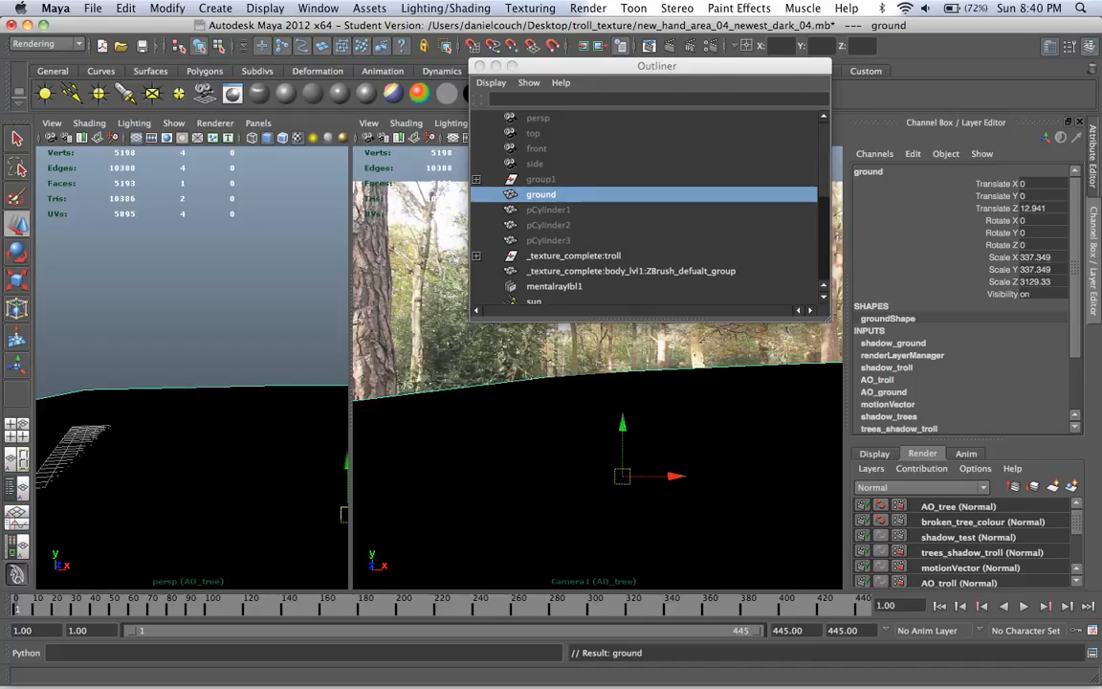
{"action": "key", "text": "ctrl+a"}
{"action": "left_click_drag", "start_coordinate": [632, 66], "coordinate": [365, 55]}
{"action": "left_click", "coordinate": [816, 343]}
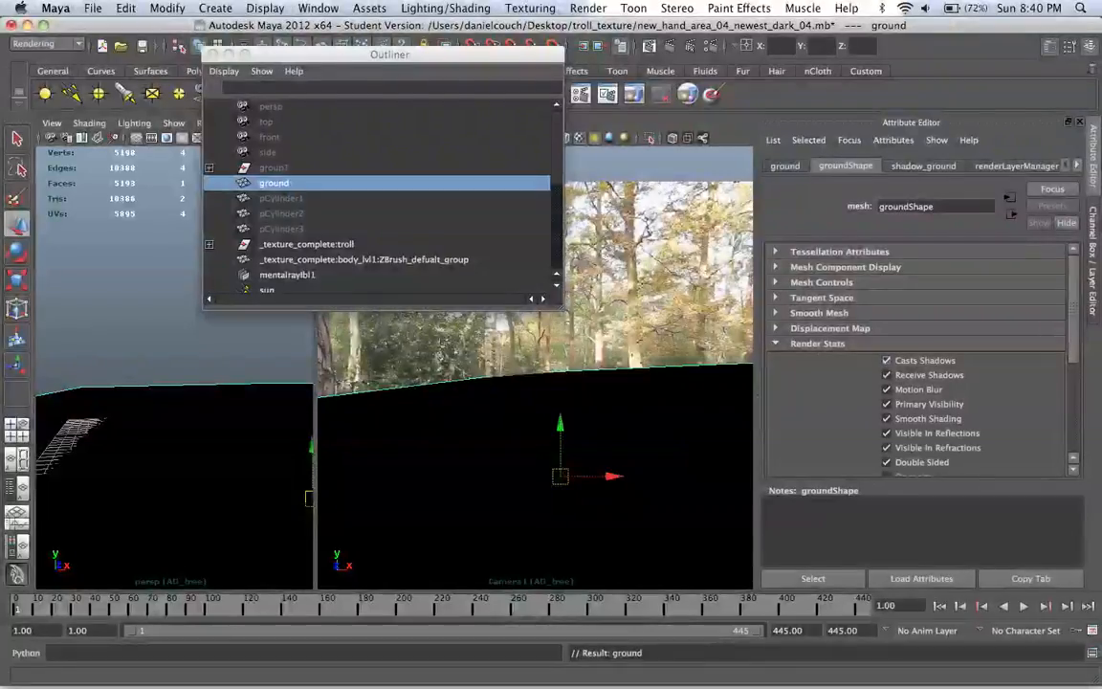
{"action": "right_click", "coordinate": [945, 405]}
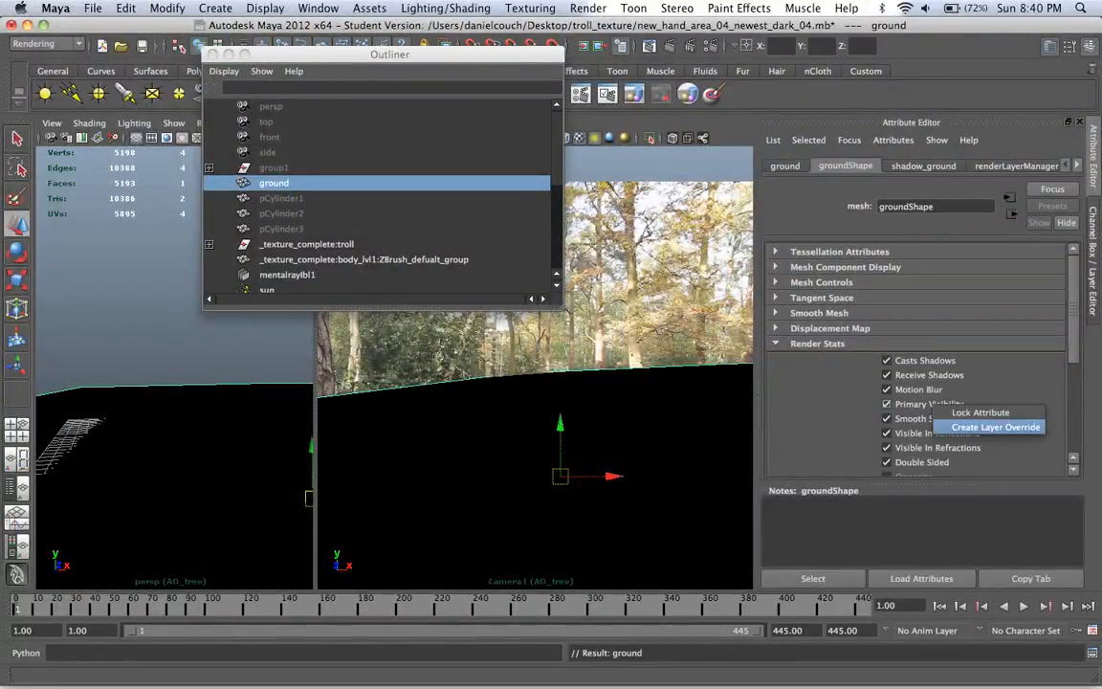
{"action": "left_click", "coordinate": [995, 426]}
{"action": "left_click", "coordinate": [886, 403]}
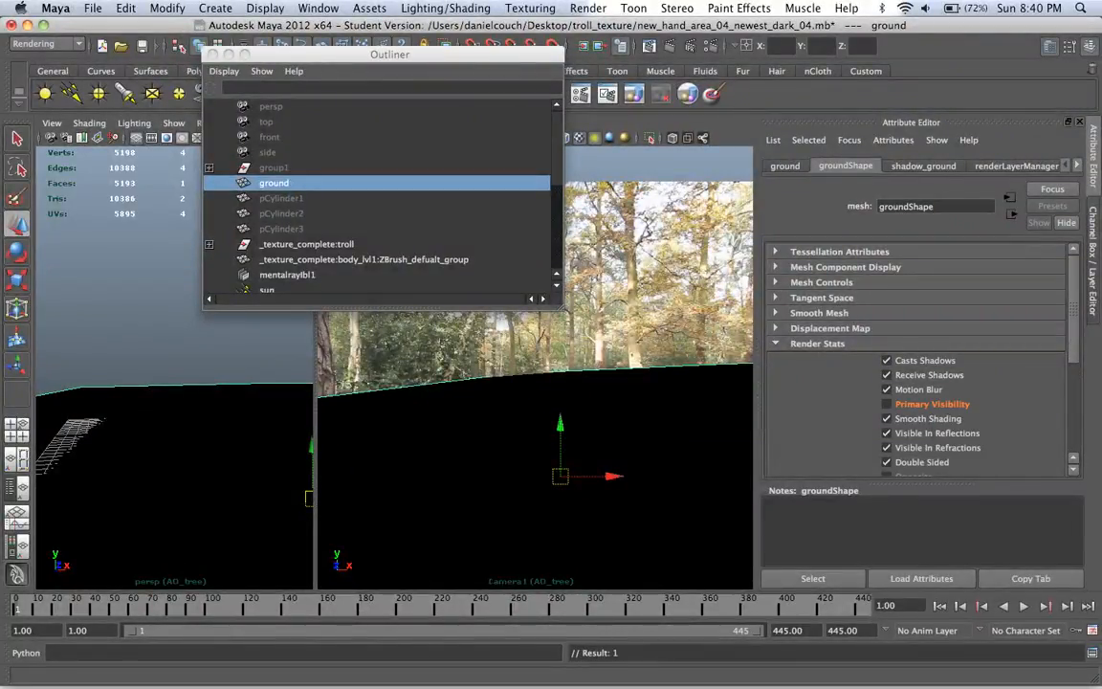
Step: Test-render the AO_tree layer through Camera1
{"action": "left_click", "coordinate": [585, 42]}
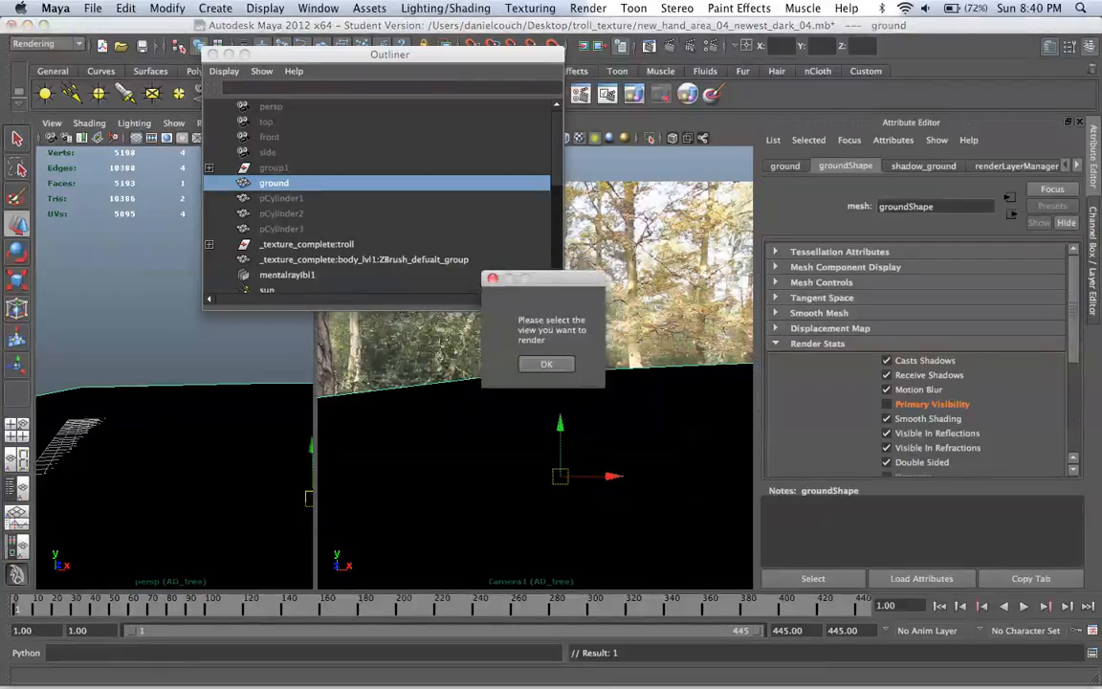
{"action": "left_click", "coordinate": [546, 363]}
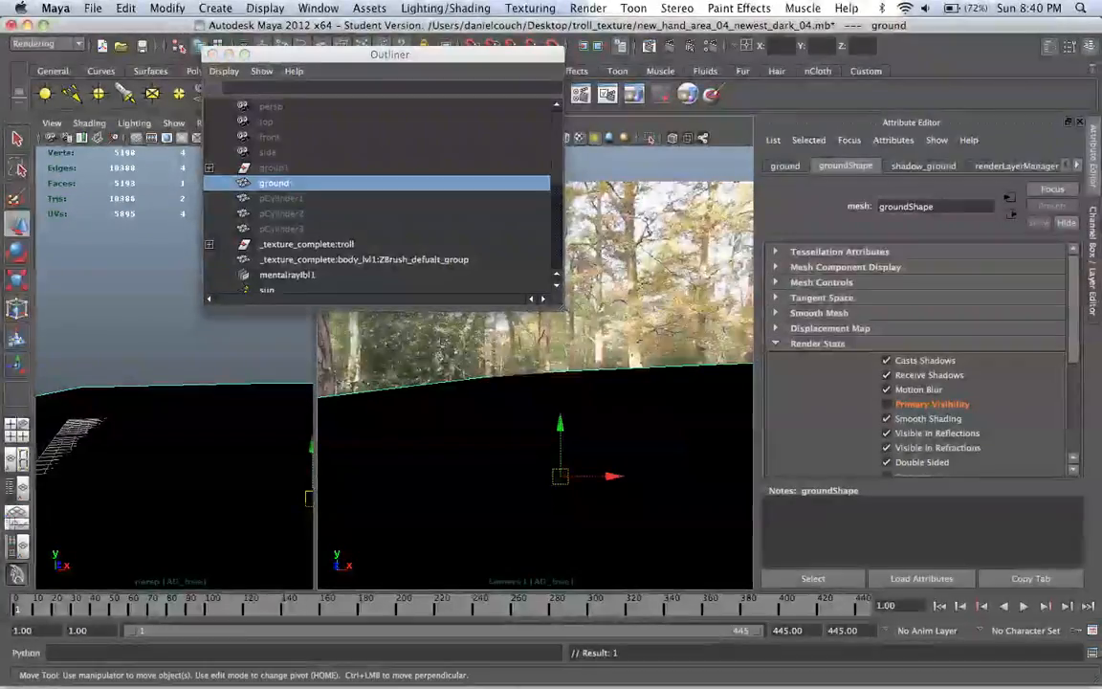
{"action": "left_click", "coordinate": [669, 46]}
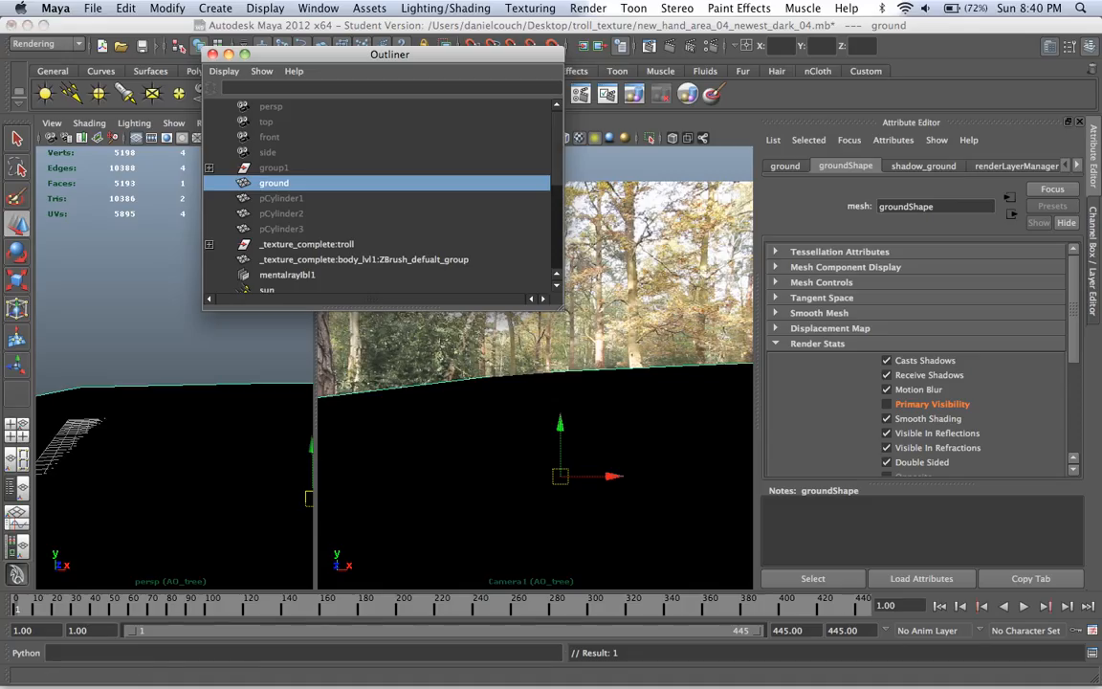
Step: Select the broken tree mesh and examine from several angles in the perspective view how its trunk sits relative to the ground plane
{"action": "left_click", "coordinate": [172, 335]}
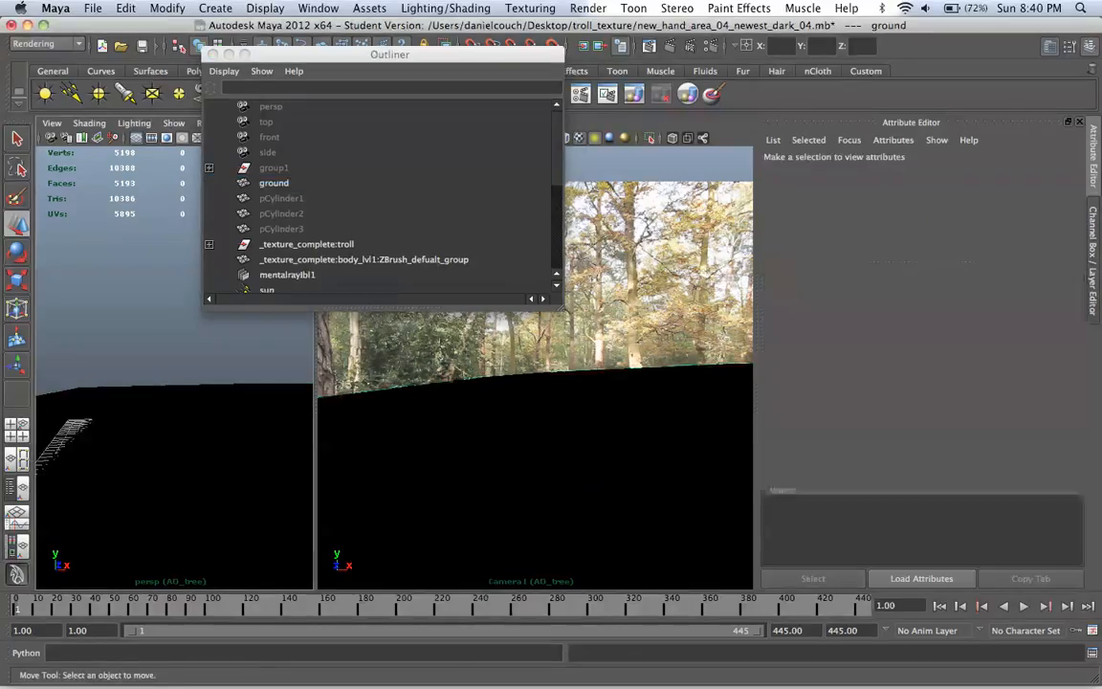
{"action": "left_click_drag", "start_coordinate": [172, 383], "coordinate": [187, 321], "text": "alt"}
{"action": "mouse_move", "coordinate": [187, 320]}
{"action": "middle_mouse_down", "text": "alt"}
{"action": "mouse_move", "coordinate": [201, 325]}
{"action": "mouse_move", "coordinate": [203, 285]}
{"action": "middle_mouse_up", "text": "alt"}
{"action": "left_click", "coordinate": [84, 473]}
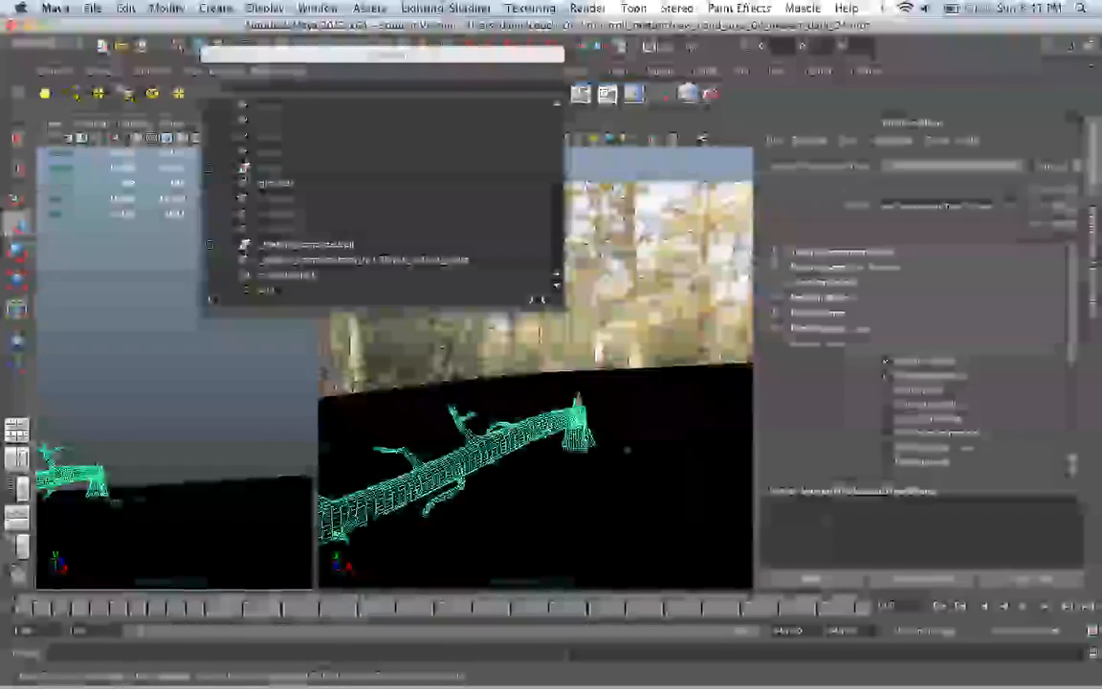
{"action": "right_click_drag", "start_coordinate": [172, 459], "coordinate": [125, 459], "text": "alt"}
{"action": "middle_click_drag", "start_coordinate": [124, 459], "coordinate": [140, 446], "text": "alt"}
{"action": "right_click_drag", "start_coordinate": [140, 447], "coordinate": [181, 451], "text": "alt"}
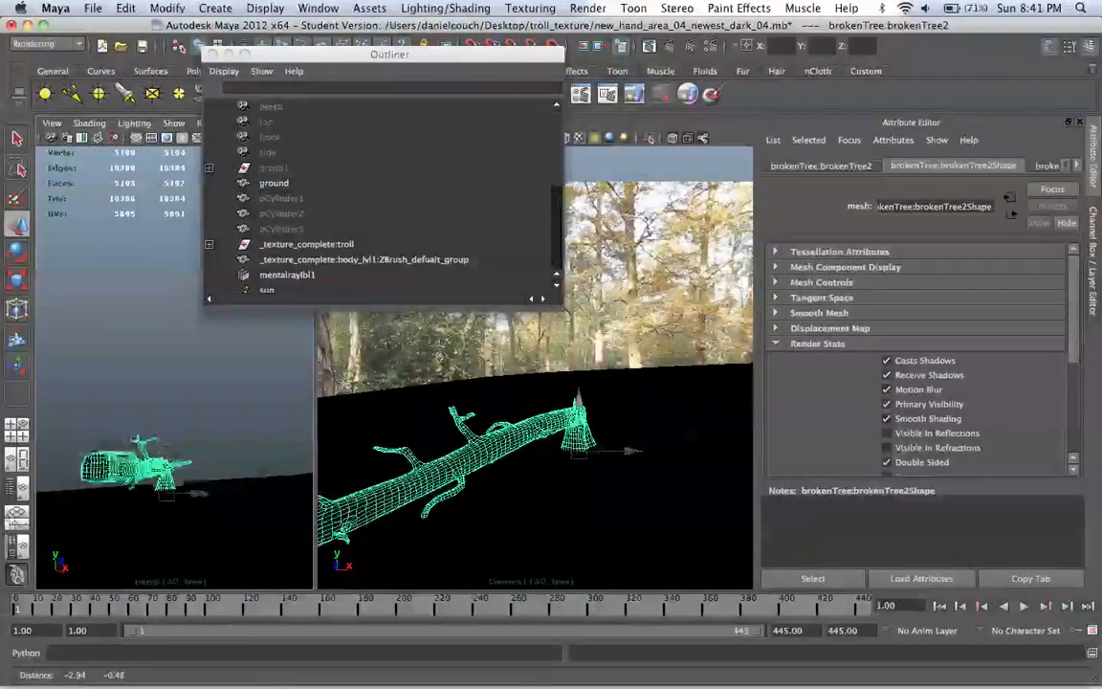
{"action": "left_click_drag", "start_coordinate": [182, 452], "coordinate": [203, 461], "text": "alt"}
{"action": "right_click_drag", "start_coordinate": [203, 461], "coordinate": [161, 459], "text": "alt"}
{"action": "middle_click_drag", "start_coordinate": [160, 459], "coordinate": [164, 411], "text": "alt"}
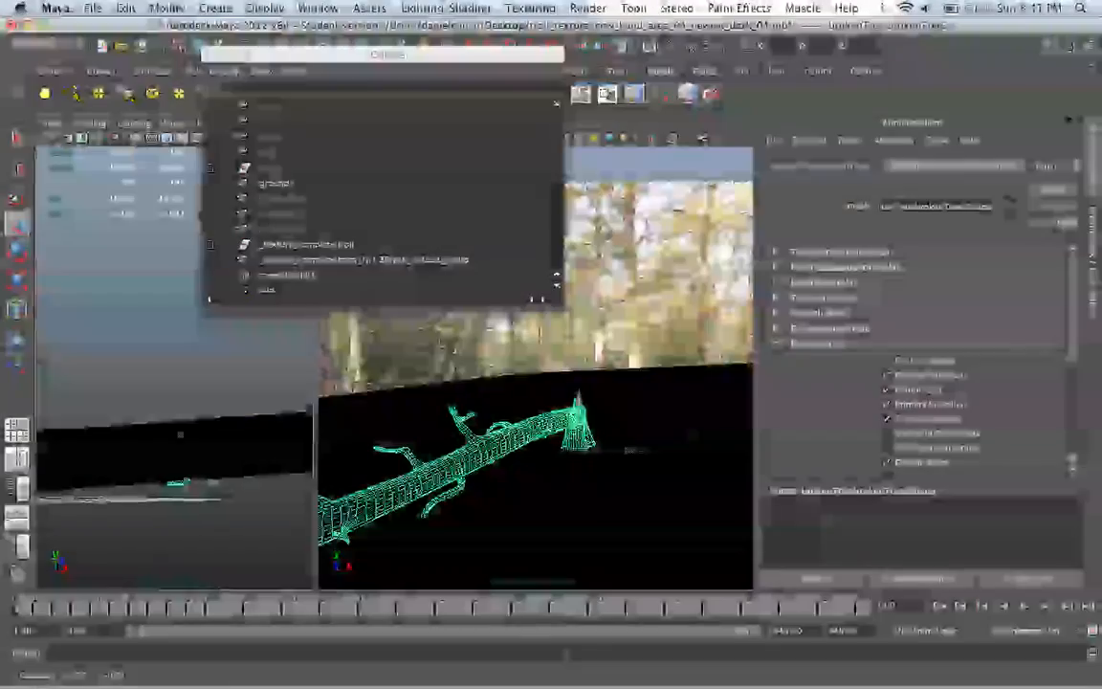
{"action": "right_click_drag", "start_coordinate": [164, 411], "coordinate": [202, 436], "text": "alt"}
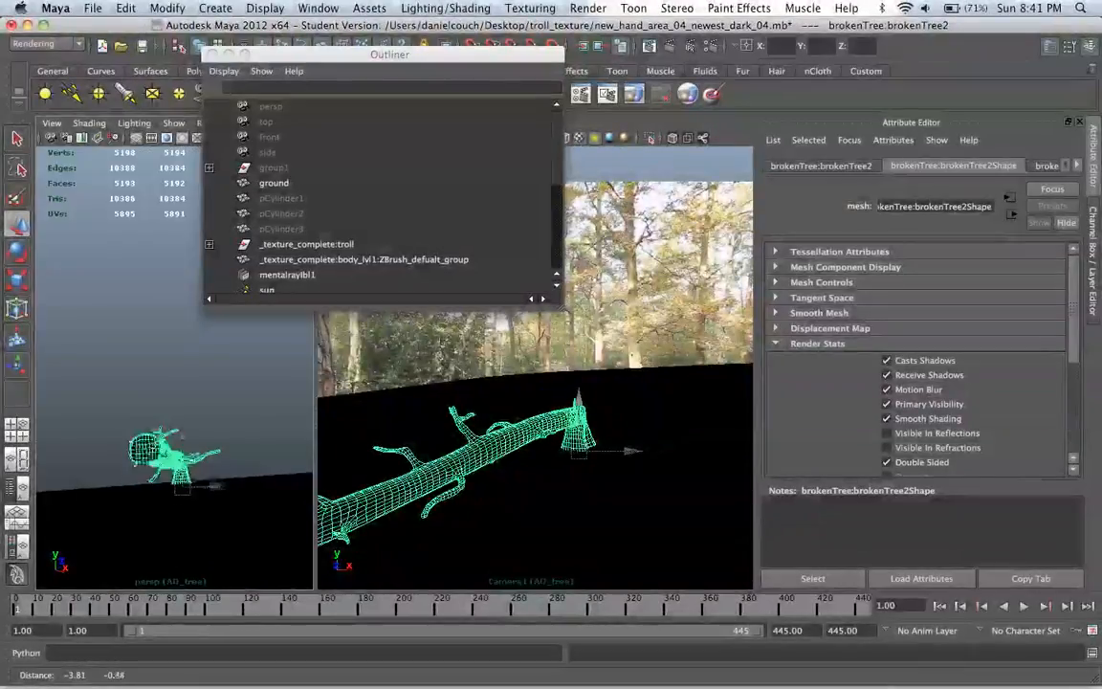
{"action": "left_click_drag", "start_coordinate": [181, 459], "coordinate": [250, 457], "text": "alt"}
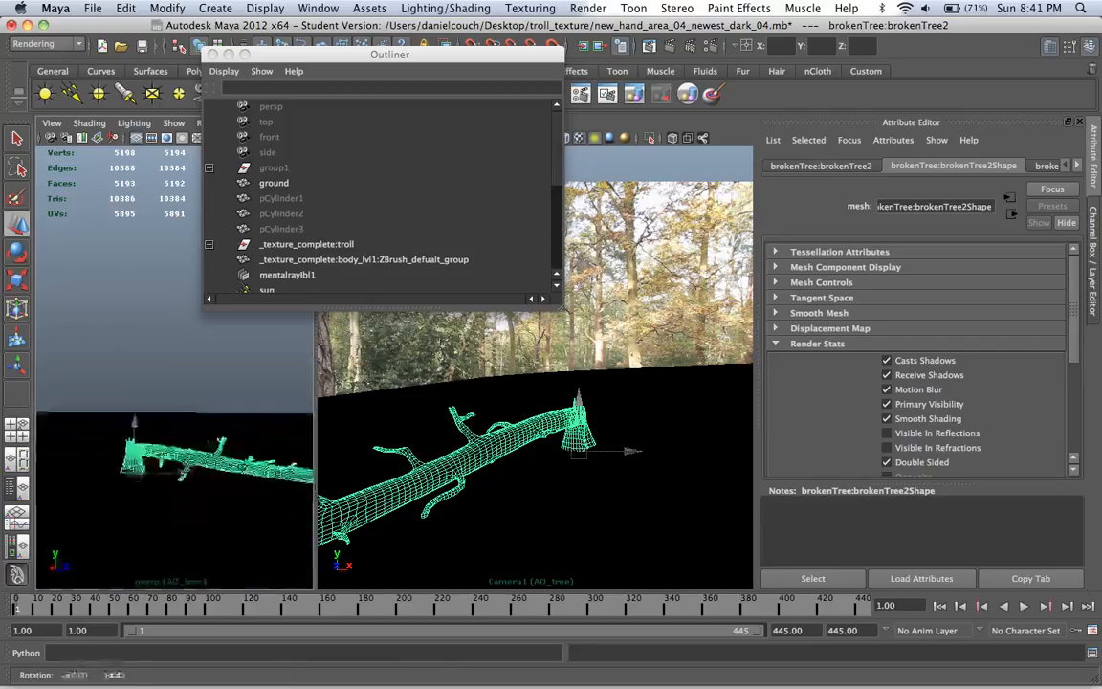
Step: Copy the AO_tree render layer and rename the copy AO_tree_ground
{"action": "middle_click_drag", "start_coordinate": [210, 450], "coordinate": [198, 448], "text": "alt"}
{"action": "mouse_move", "coordinate": [182, 459]}
{"action": "left_mouse_down", "text": "alt"}
{"action": "mouse_move", "coordinate": [192, 402]}
{"action": "mouse_move", "coordinate": [185, 459]}
{"action": "mouse_move", "coordinate": [187, 421]}
{"action": "mouse_move", "coordinate": [185, 459]}
{"action": "mouse_move", "coordinate": [201, 457]}
{"action": "mouse_move", "coordinate": [191, 417]}
{"action": "mouse_move", "coordinate": [189, 449]}
{"action": "left_mouse_up", "text": "alt"}
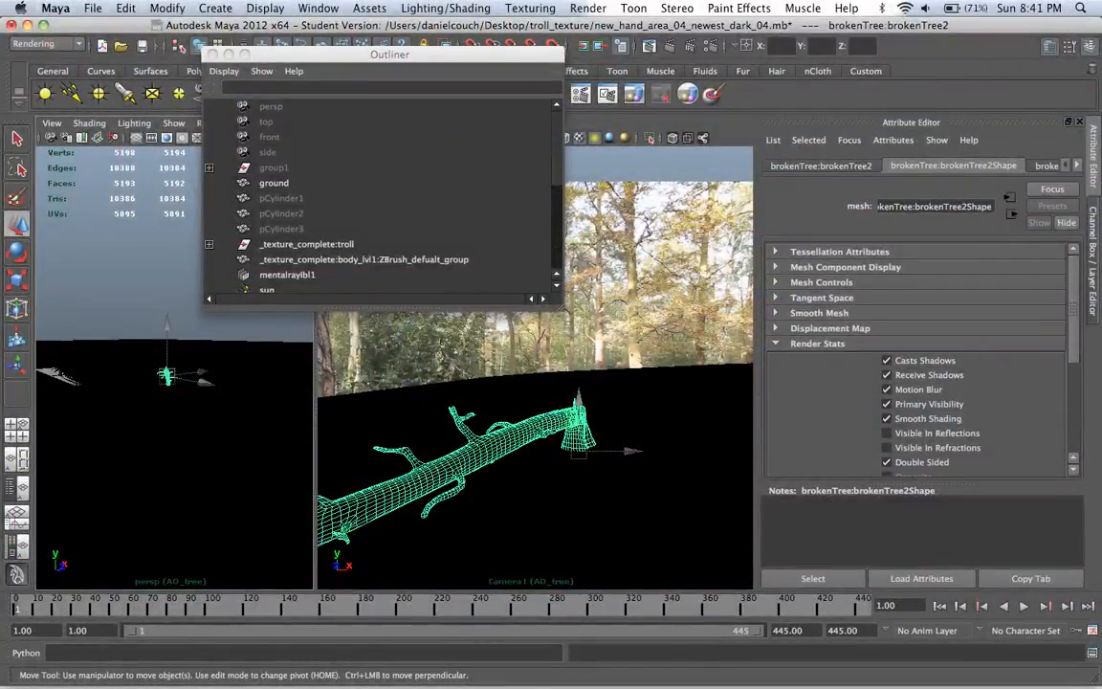
{"action": "key", "text": "ctrl+a"}
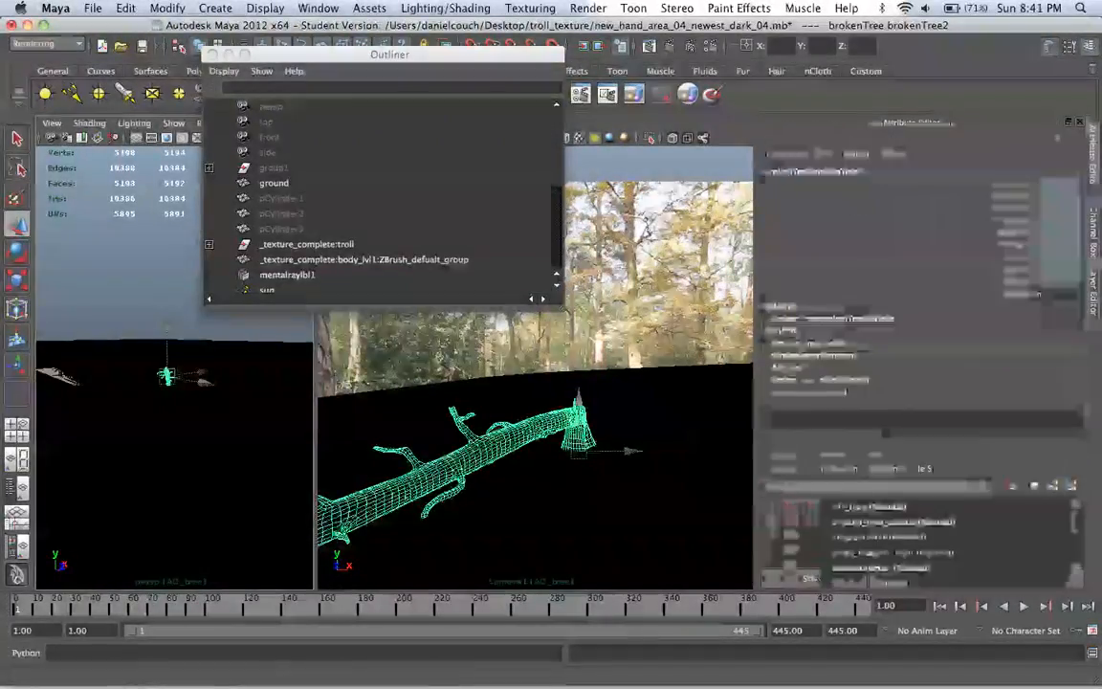
{"action": "right_click", "coordinate": [866, 506]}
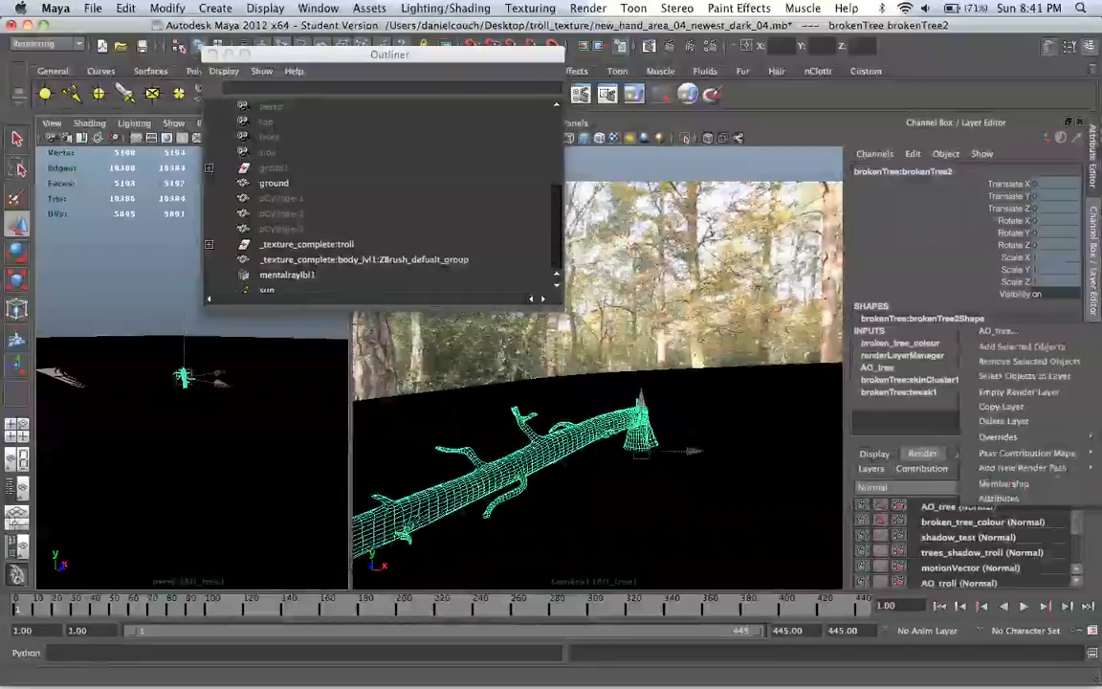
{"action": "left_click", "coordinate": [919, 386]}
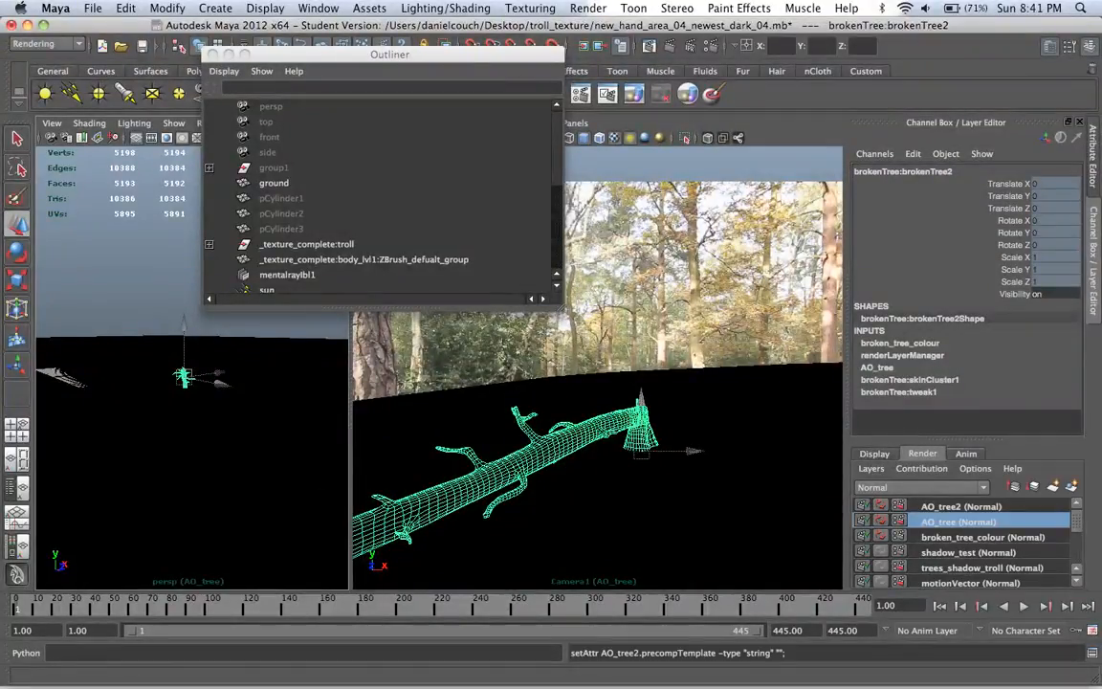
{"action": "double_click", "coordinate": [941, 504]}
{"action": "key", "text": "Down"}
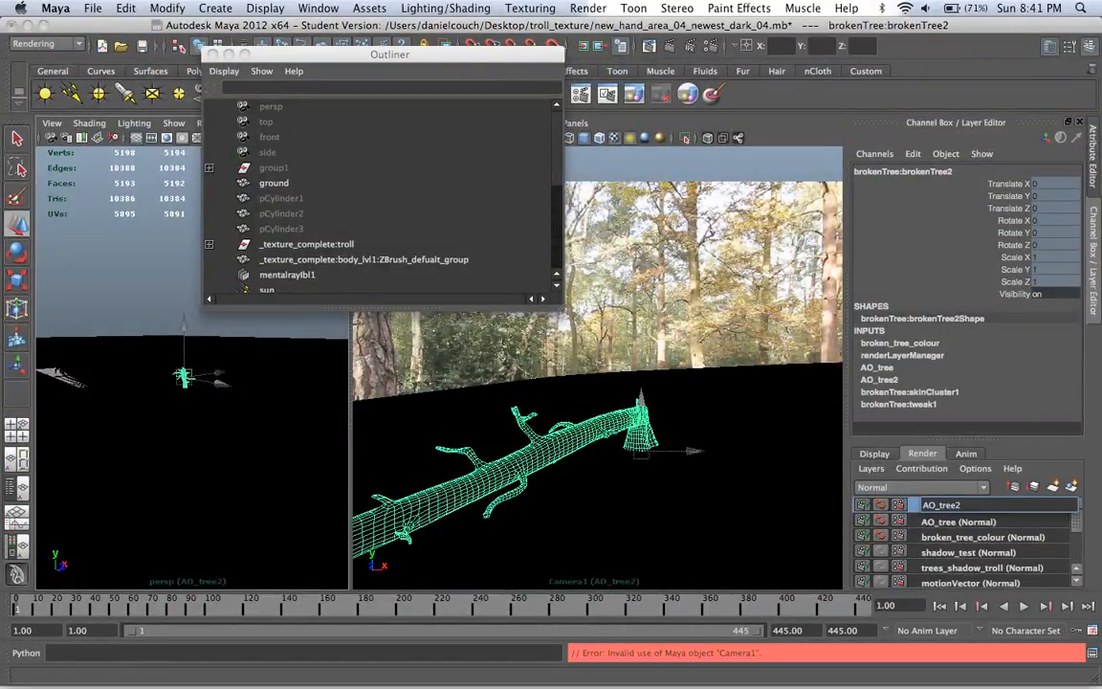
{"action": "type", "text": "_ground"}
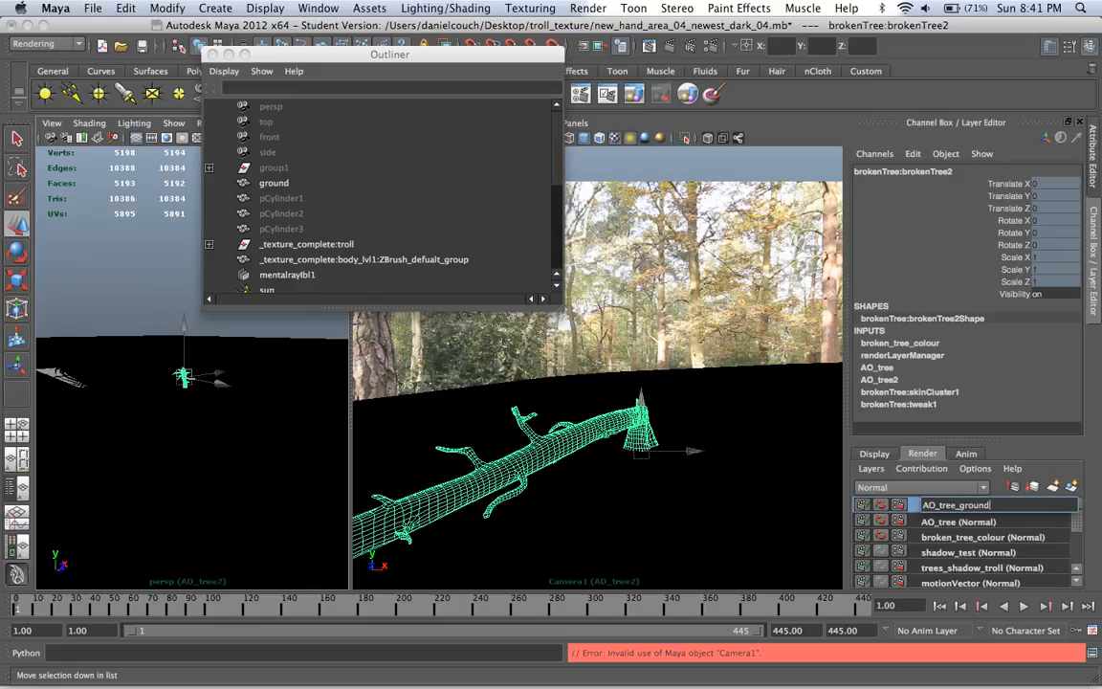
{"action": "key", "text": "Return"}
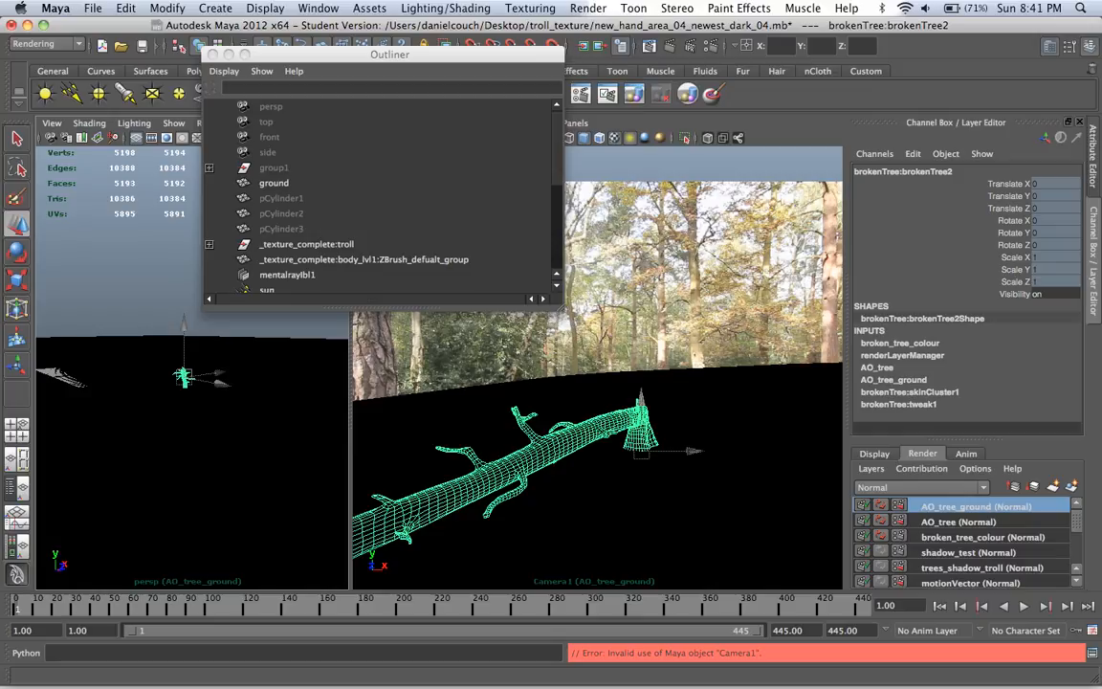
Step: Create a layer override for the broken tree mesh's Primary Visibility and turn Primary Visibility off in the AO_tree_ground layer
{"action": "left_click", "coordinate": [1092, 157]}
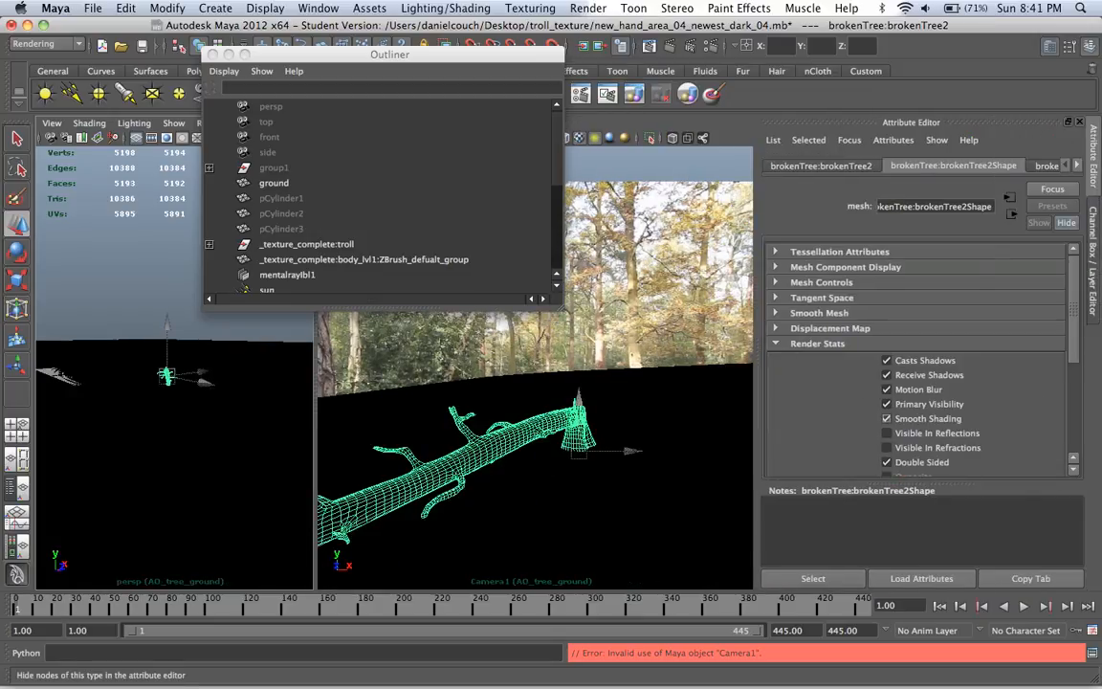
{"action": "right_click", "coordinate": [925, 405]}
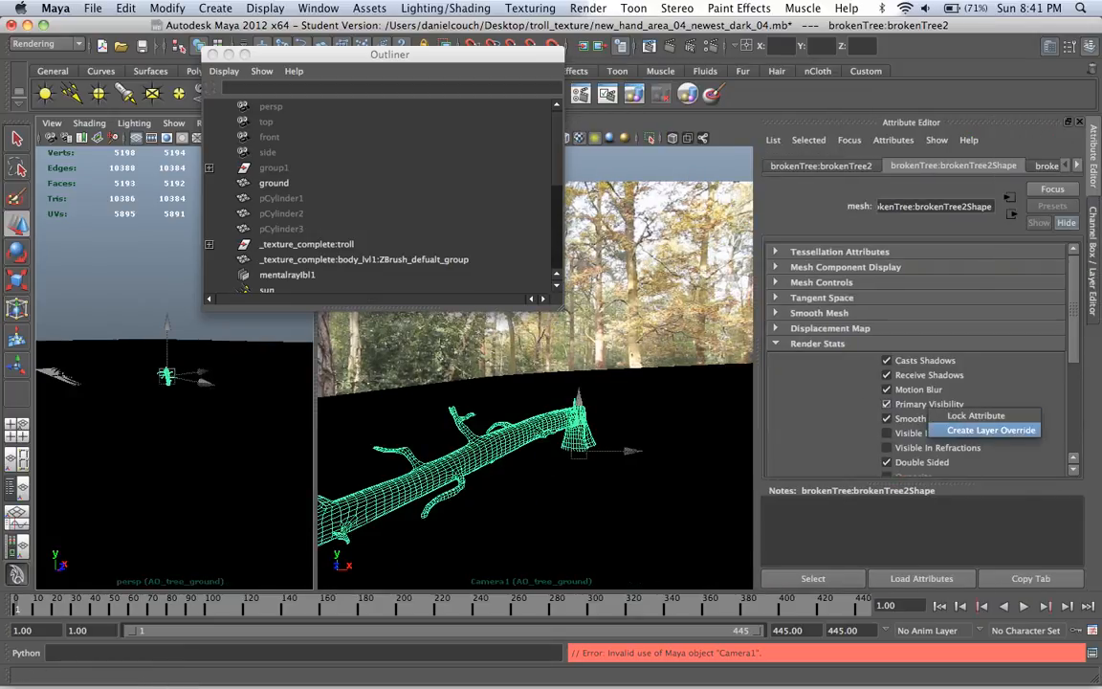
{"action": "left_click", "coordinate": [946, 429]}
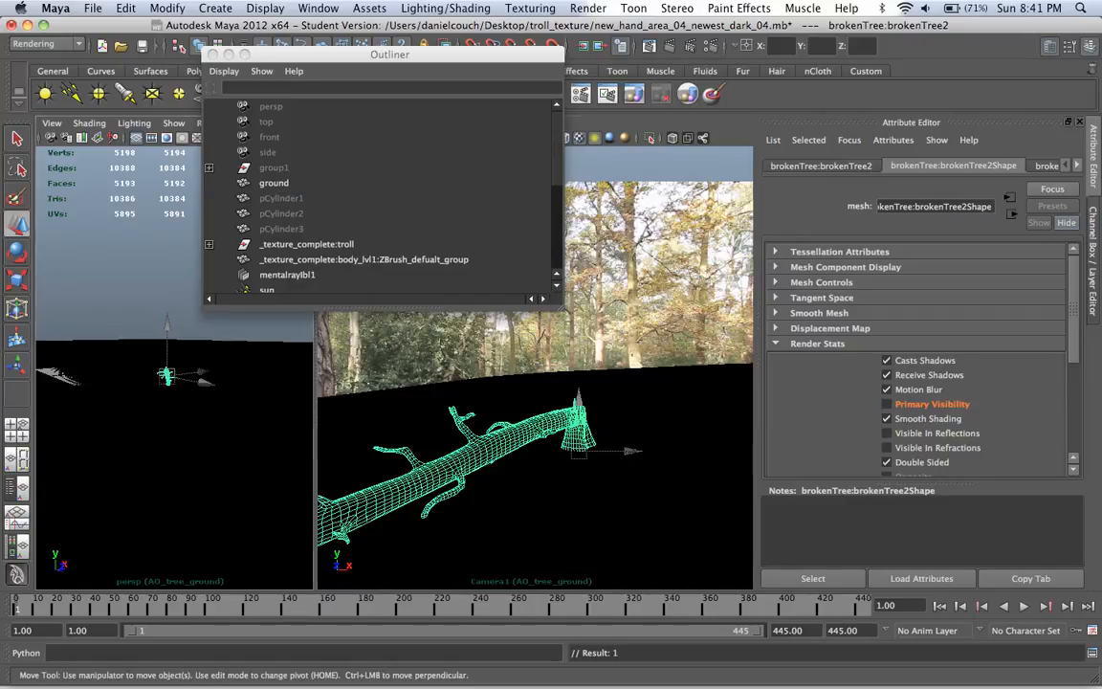
Step: Turn the ground mesh's Primary Visibility on in the AO_tree_ground layer by removing its layer override, and test-render the layer
{"action": "left_click", "coordinate": [274, 183]}
{"action": "right_click", "coordinate": [925, 404]}
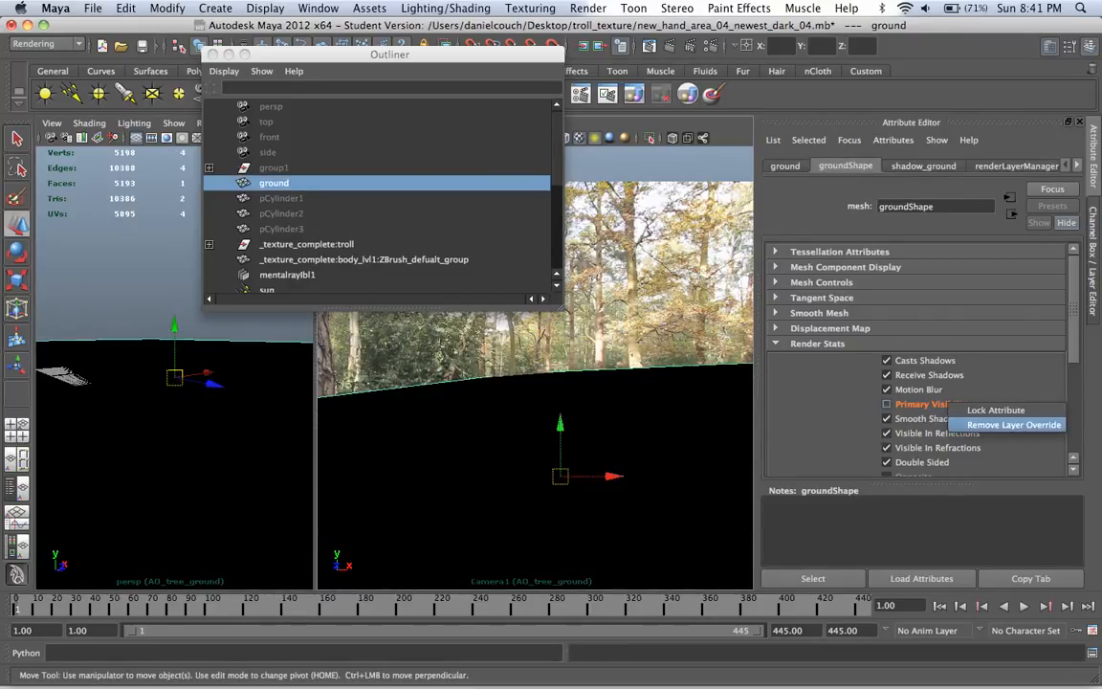
{"action": "left_click", "coordinate": [966, 423]}
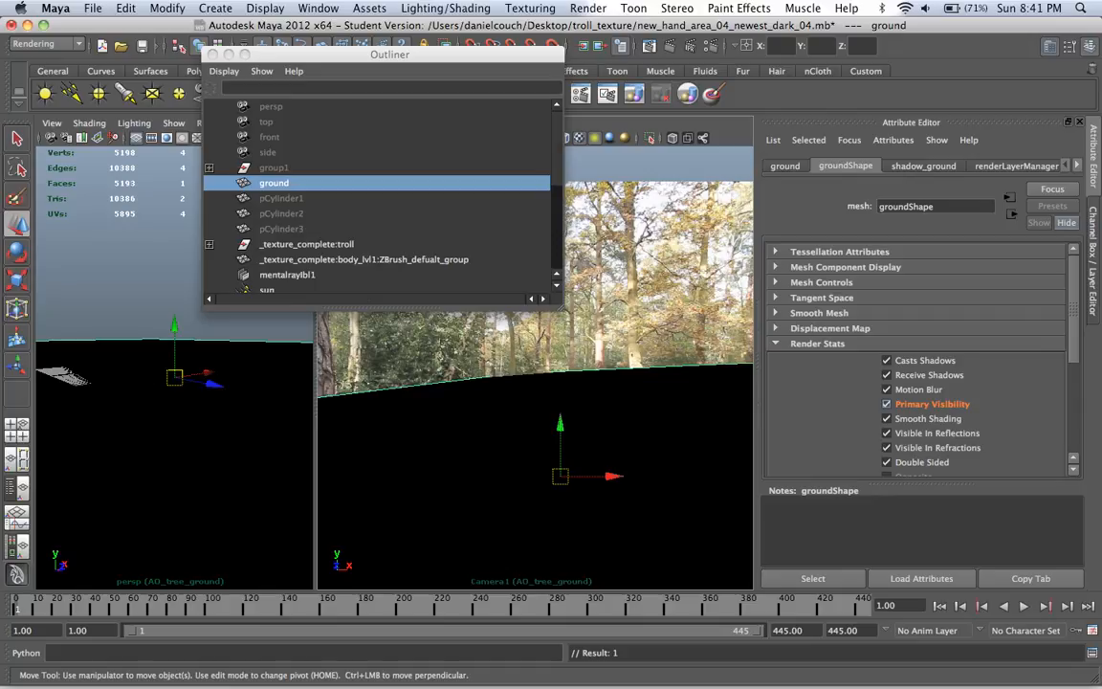
{"action": "right_click", "coordinate": [925, 403]}
{"action": "left_click", "coordinate": [966, 426]}
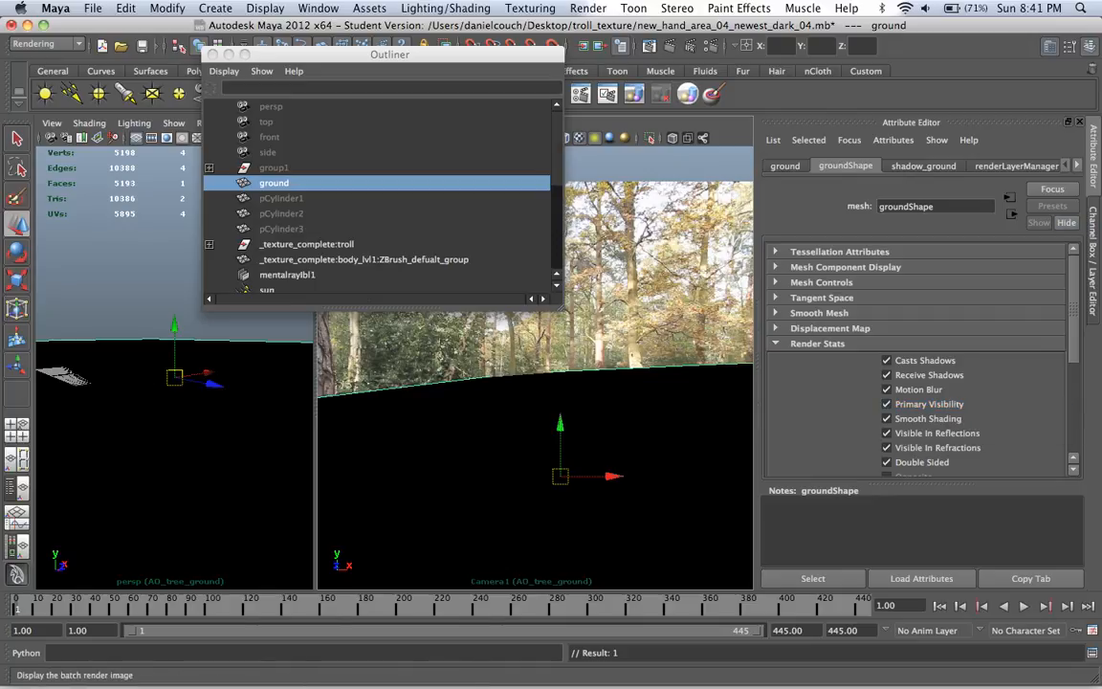
{"action": "left_click", "coordinate": [668, 46]}
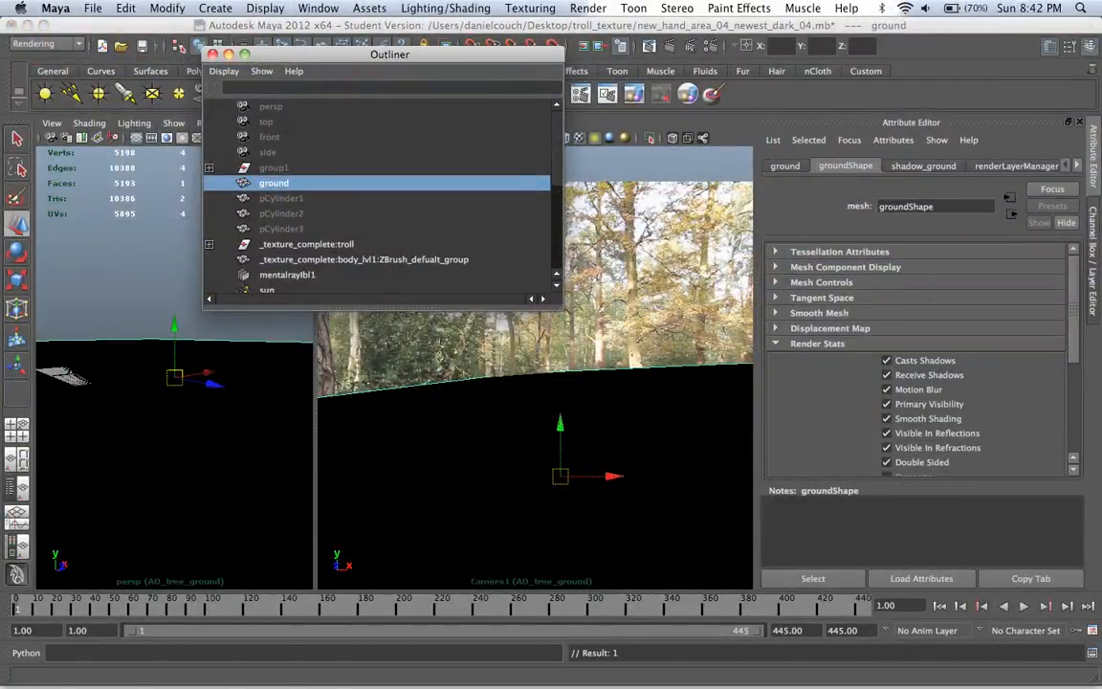
Step: Save the scene as a new version named new_hand_area_04_newest_dark_05_with_tree.mb, accepting the student version notice
{"action": "left_click", "coordinate": [93, 8]}
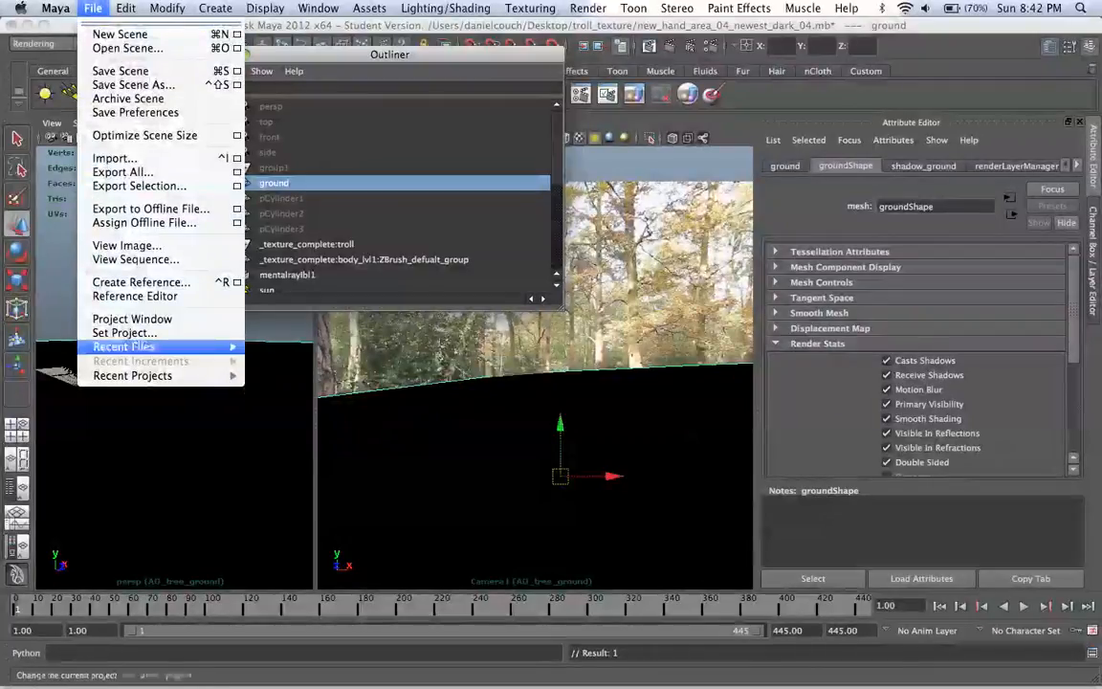
{"action": "left_click", "coordinate": [133, 84]}
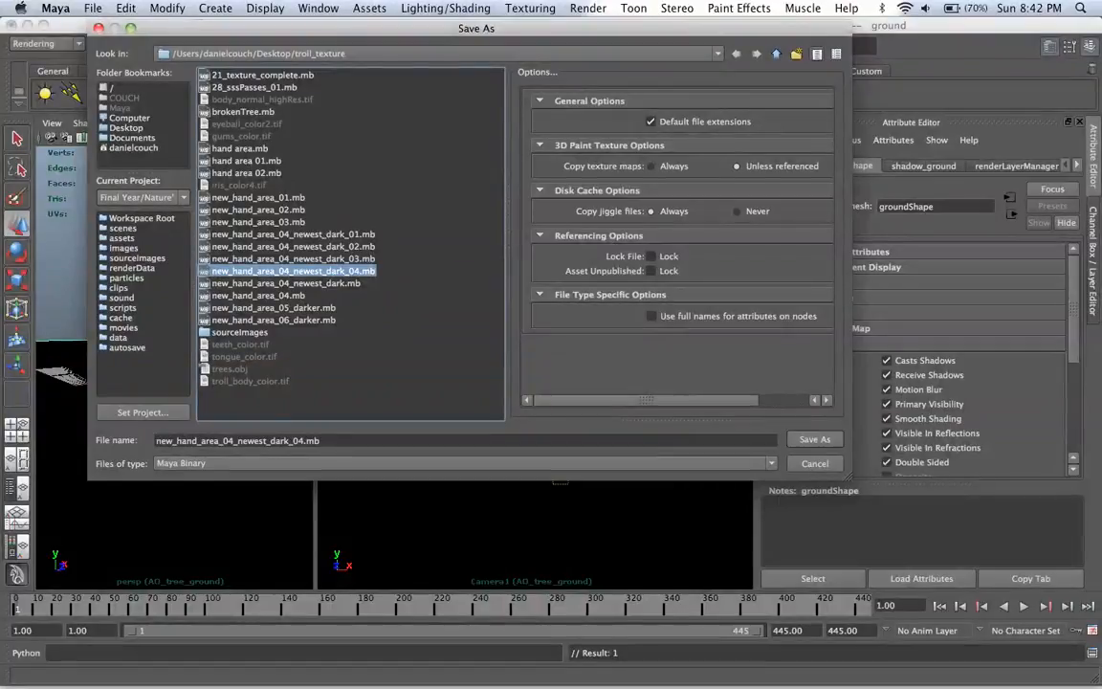
{"action": "left_click", "coordinate": [306, 440]}
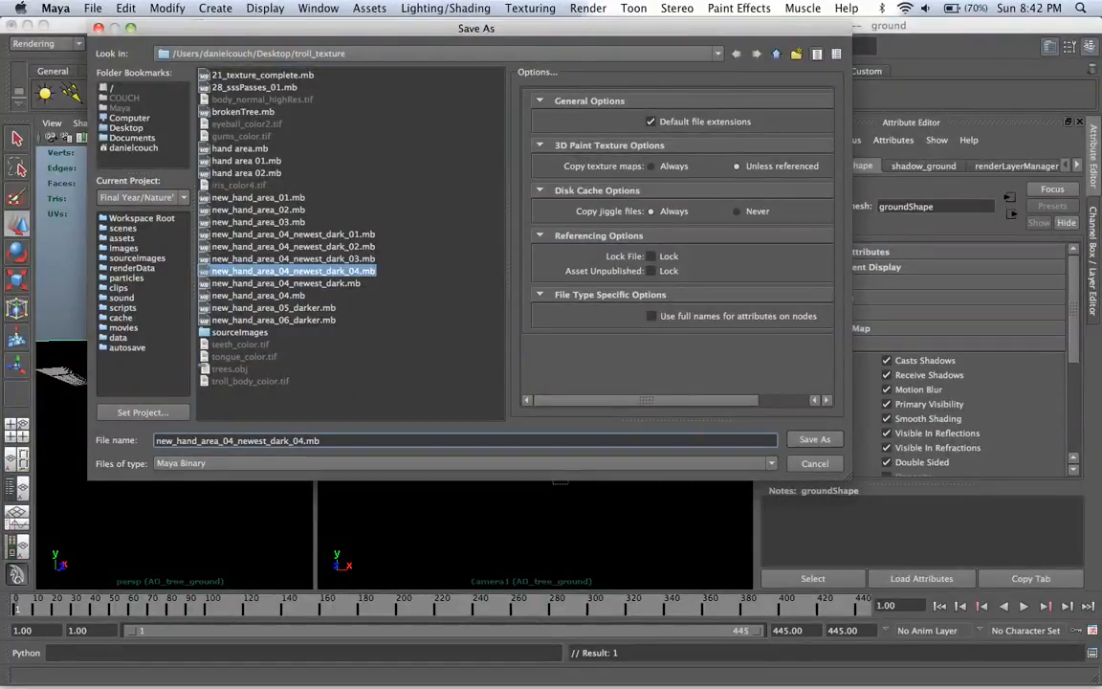
{"action": "key", "text": "BackSpace"}
{"action": "type", "text": "5"}
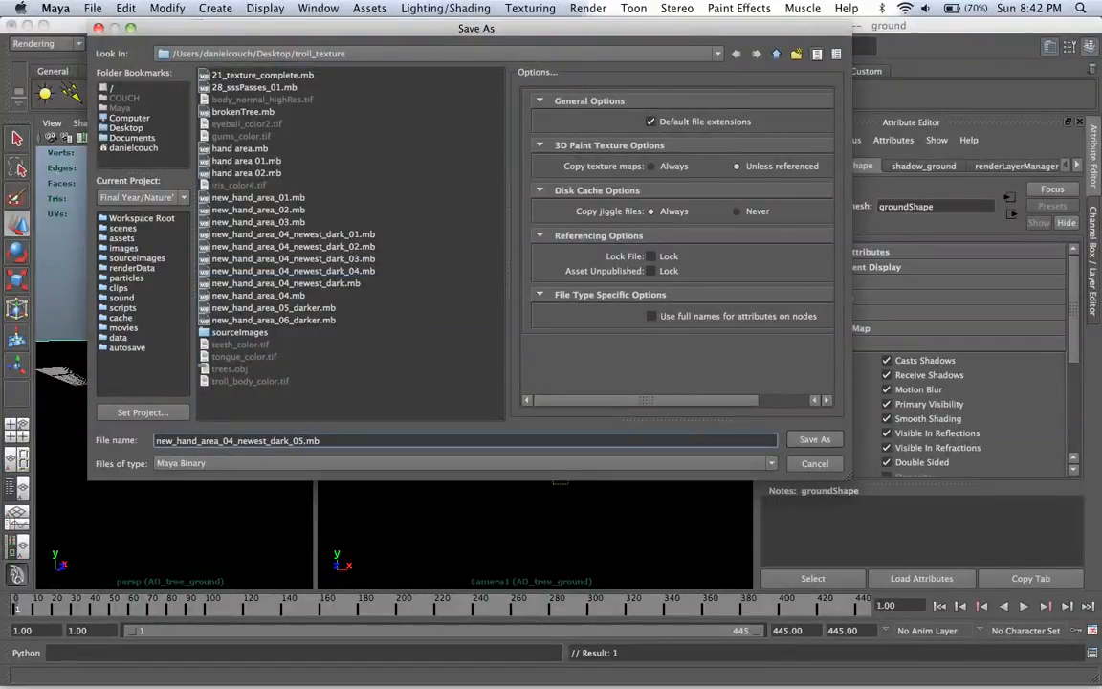
{"action": "type", "text": "_"}
{"action": "type", "text": "with_tre"}
{"action": "type", "text": "es"}
{"action": "key", "text": "Return"}
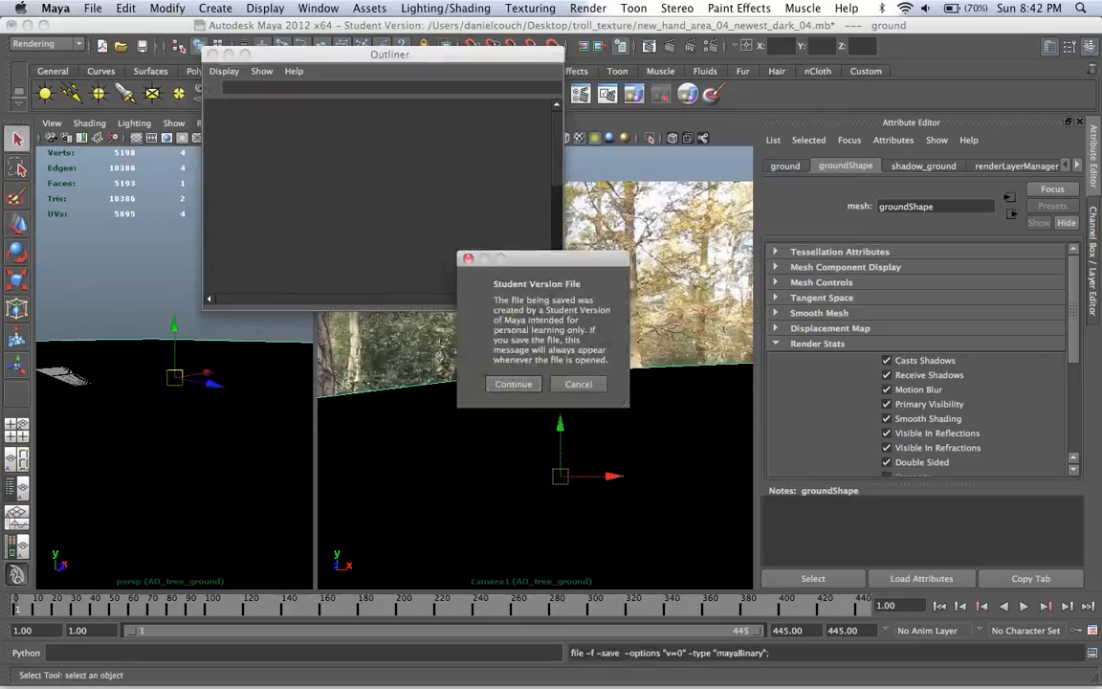
{"action": "key", "text": "Return"}
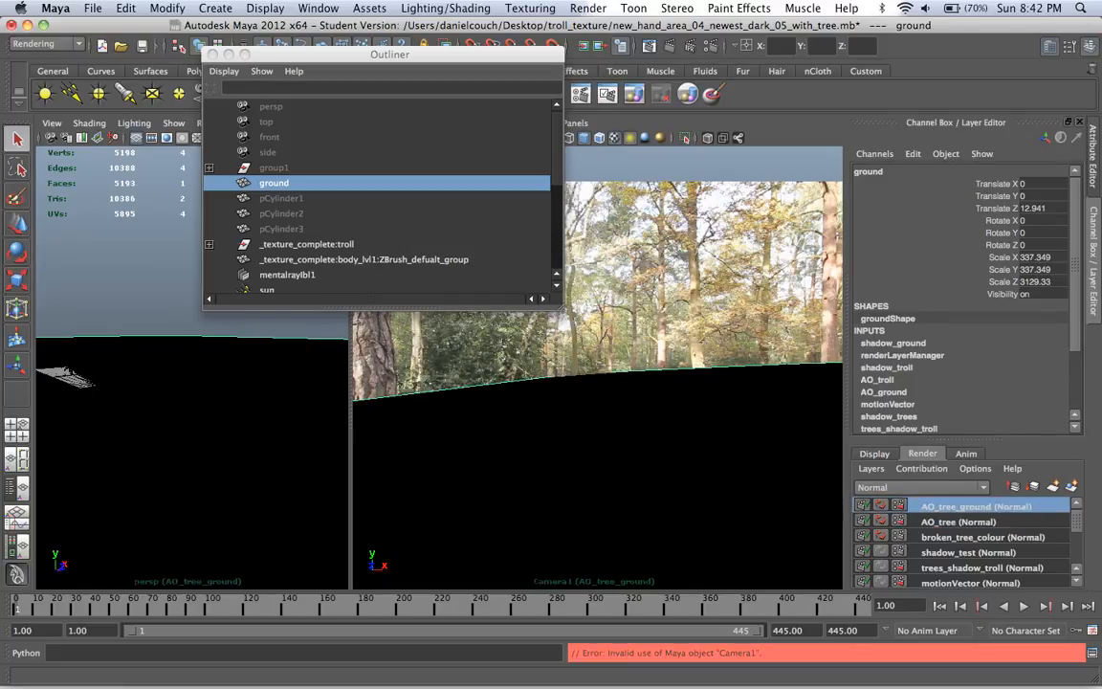
Step: Create a new empty render layer and name it shadow_broken_tree
{"action": "left_click", "coordinate": [958, 522]}
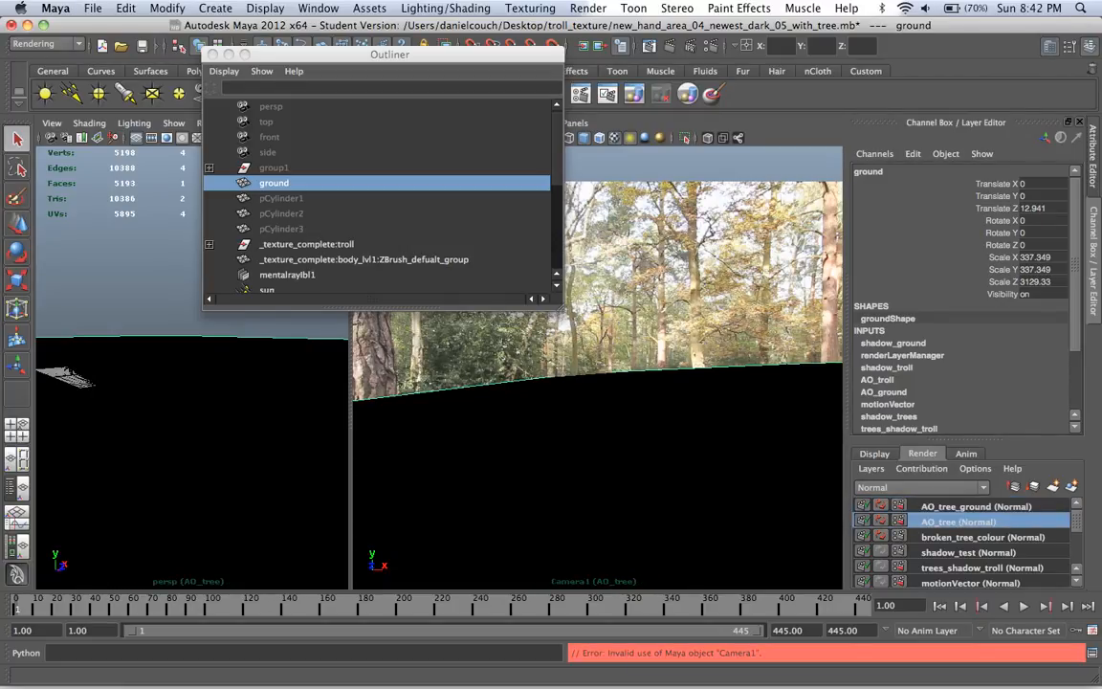
{"action": "left_click", "coordinate": [1053, 487]}
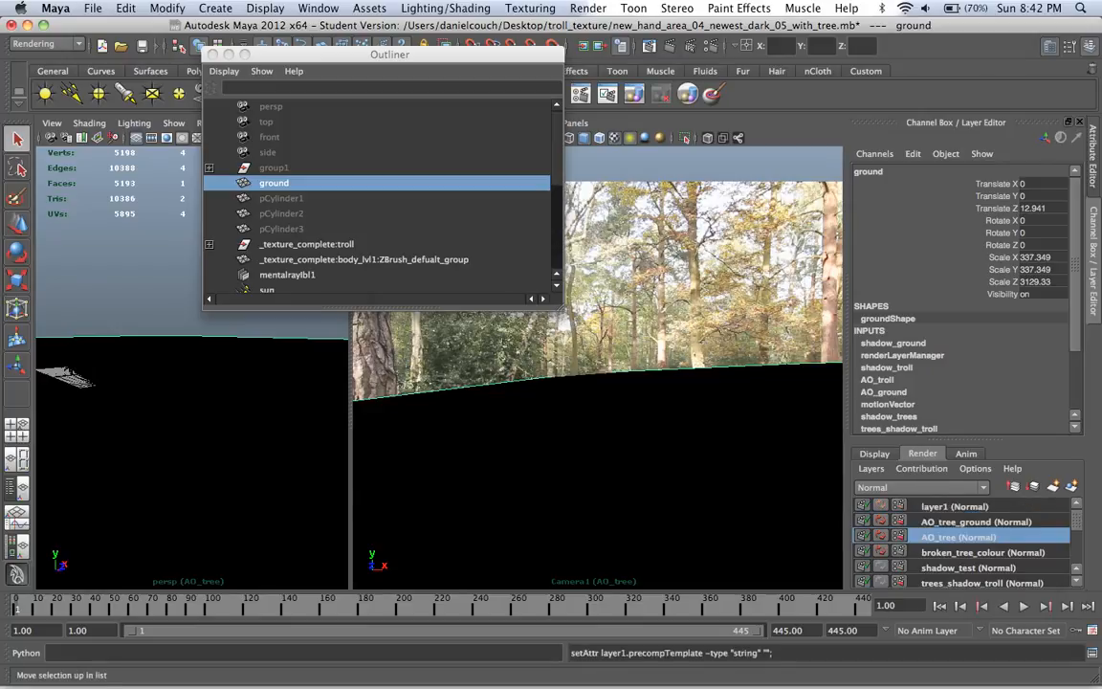
{"action": "double_click", "coordinate": [937, 504]}
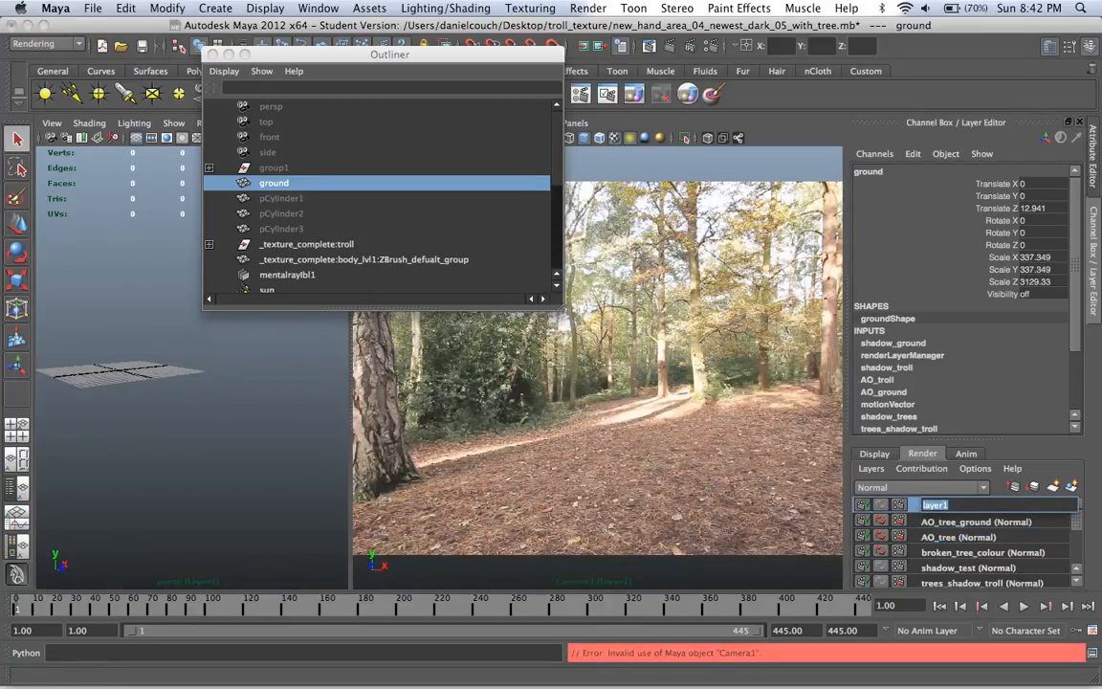
{"action": "type", "text": "shadow"}
{"action": "type", "text": "_tree"}
{"action": "key", "text": "BackSpace"}
{"action": "key", "text": "BackSpace"}
{"action": "key", "text": "BackSpace"}
{"action": "key", "text": "BackSpace"}
{"action": "type", "text": "breok"}
{"action": "key", "text": "BackSpace"}
{"action": "key", "text": "BackSpace"}
{"action": "key", "text": "BackSpace"}
{"action": "type", "text": "oken_tree"}
{"action": "key", "text": "Return"}
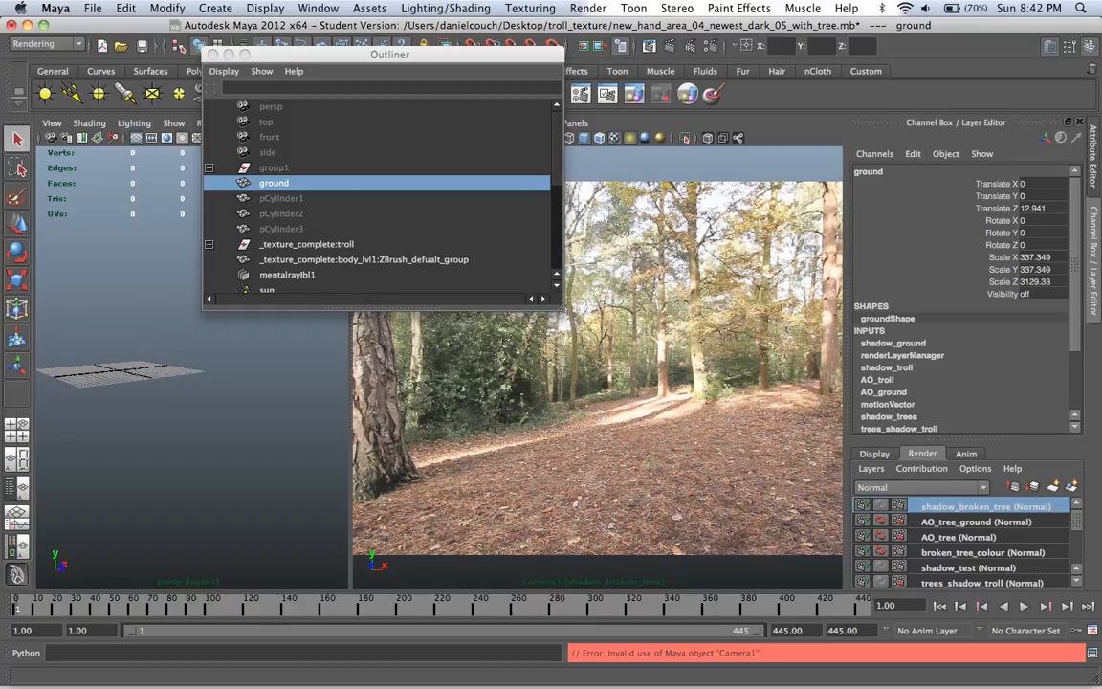
Step: Add the brokenTree2 mesh and the sun light to the shadow_broken_tree render layer
{"action": "scroll", "coordinate": [378, 191], "scroll_direction": "down", "scroll_amount": 5}
{"action": "left_click", "coordinate": [310, 168]}
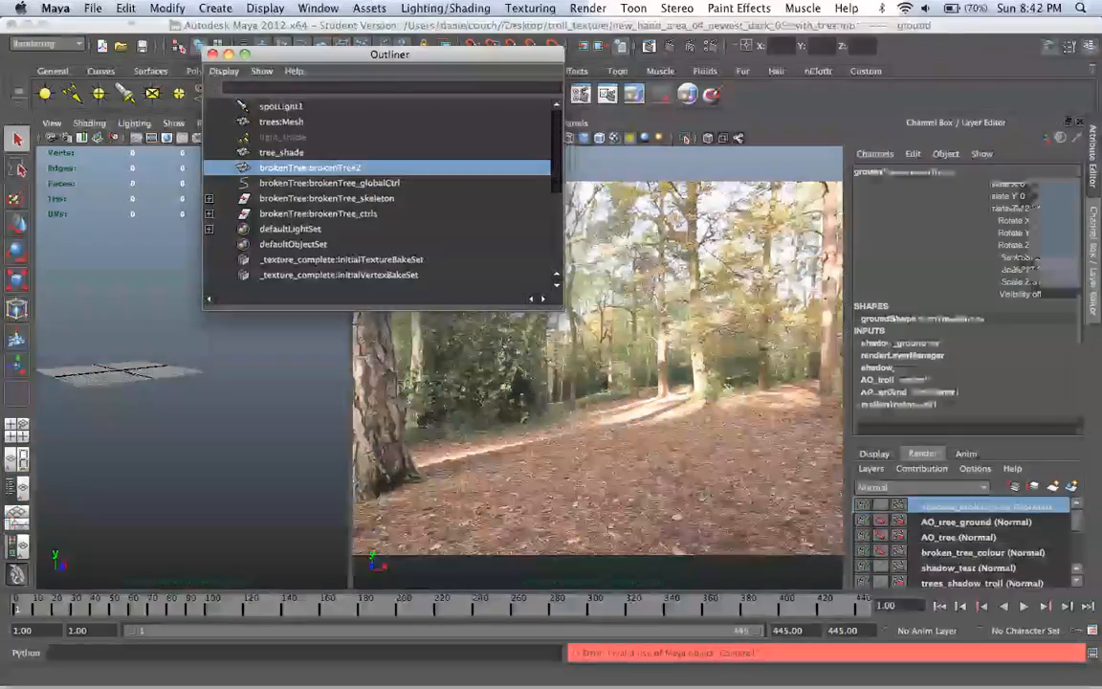
{"action": "scroll", "coordinate": [309, 167], "scroll_direction": "up", "scroll_amount": 3}
{"action": "left_click", "coordinate": [267, 213], "text": "super"}
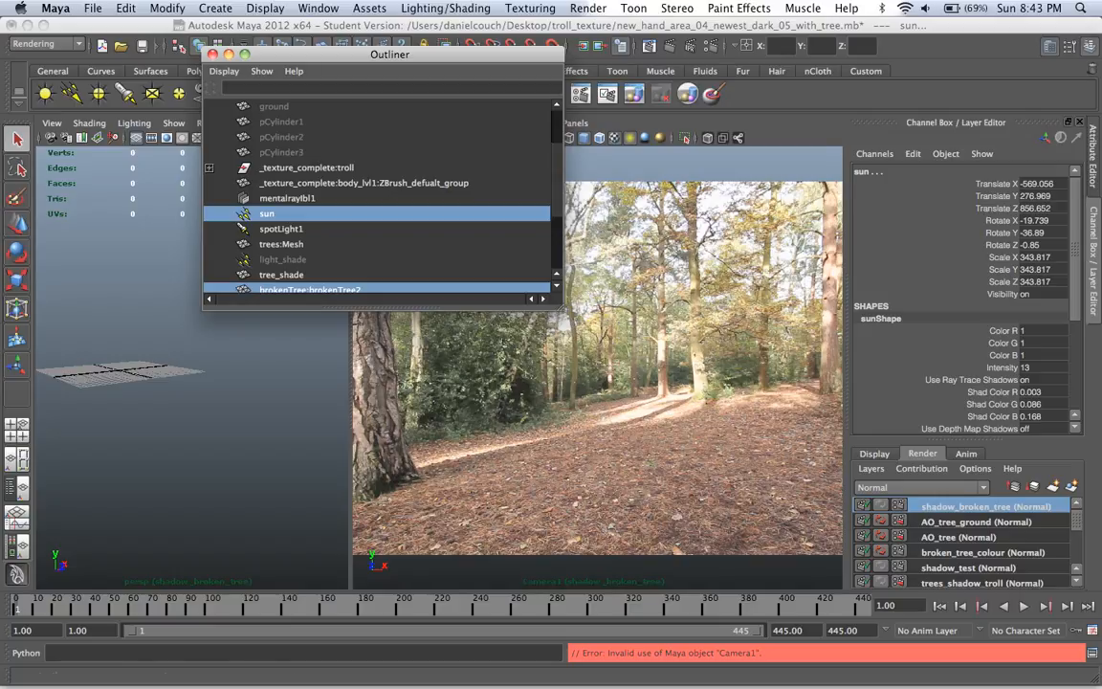
{"action": "right_click", "coordinate": [985, 506]}
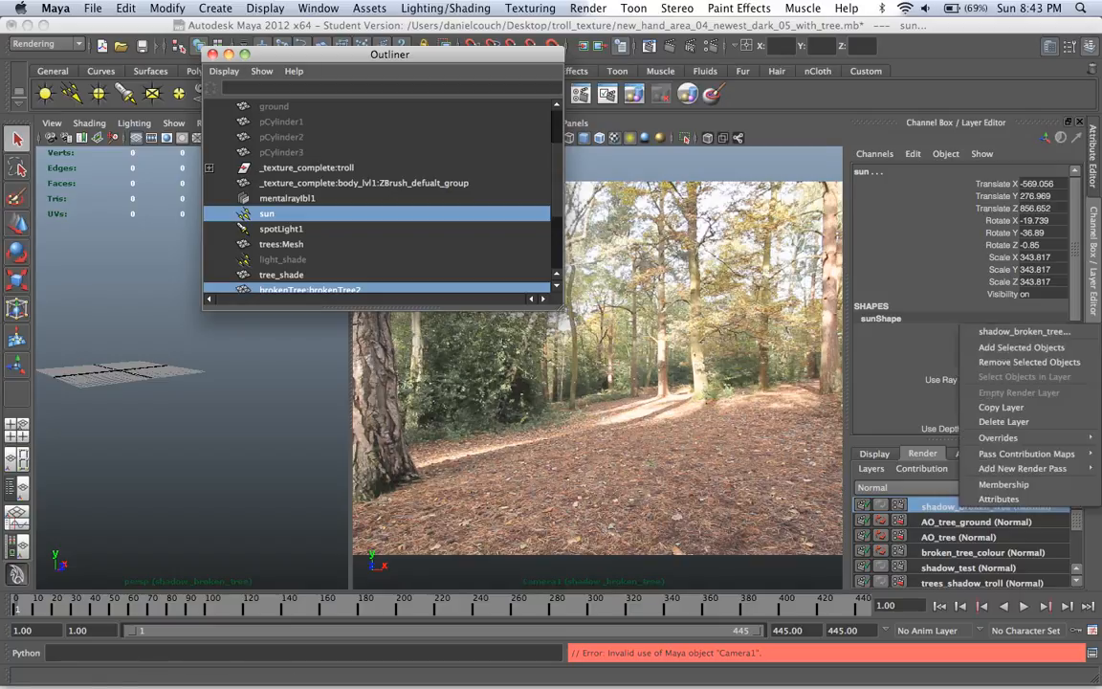
{"action": "mouse_move", "coordinate": [956, 438]}
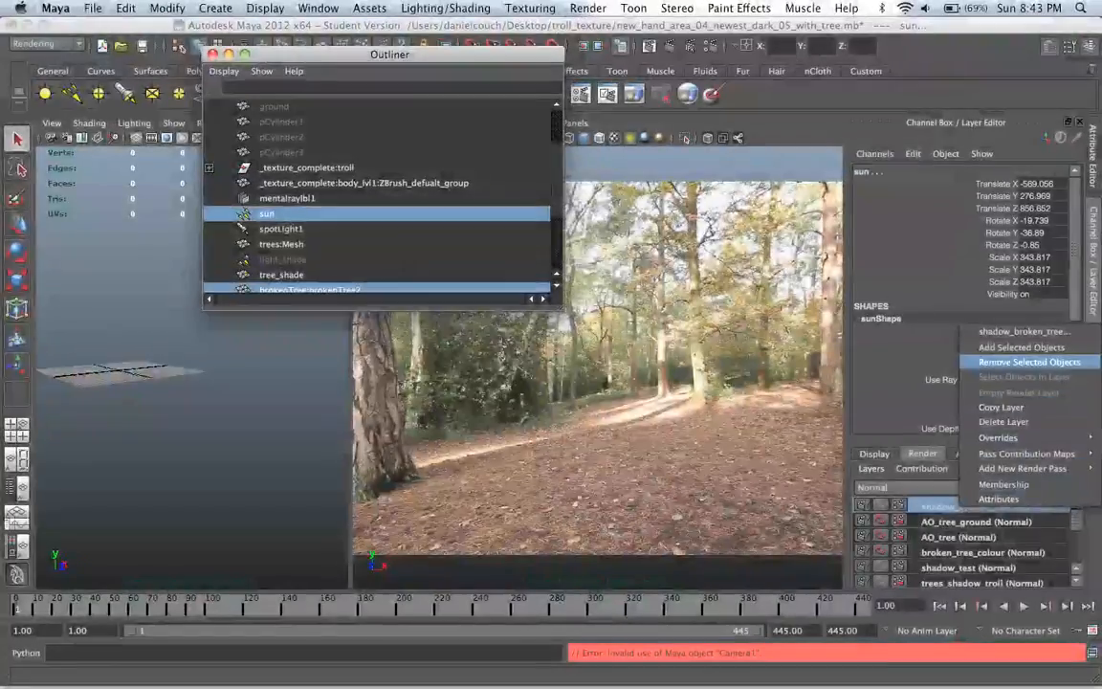
{"action": "left_click", "coordinate": [984, 362]}
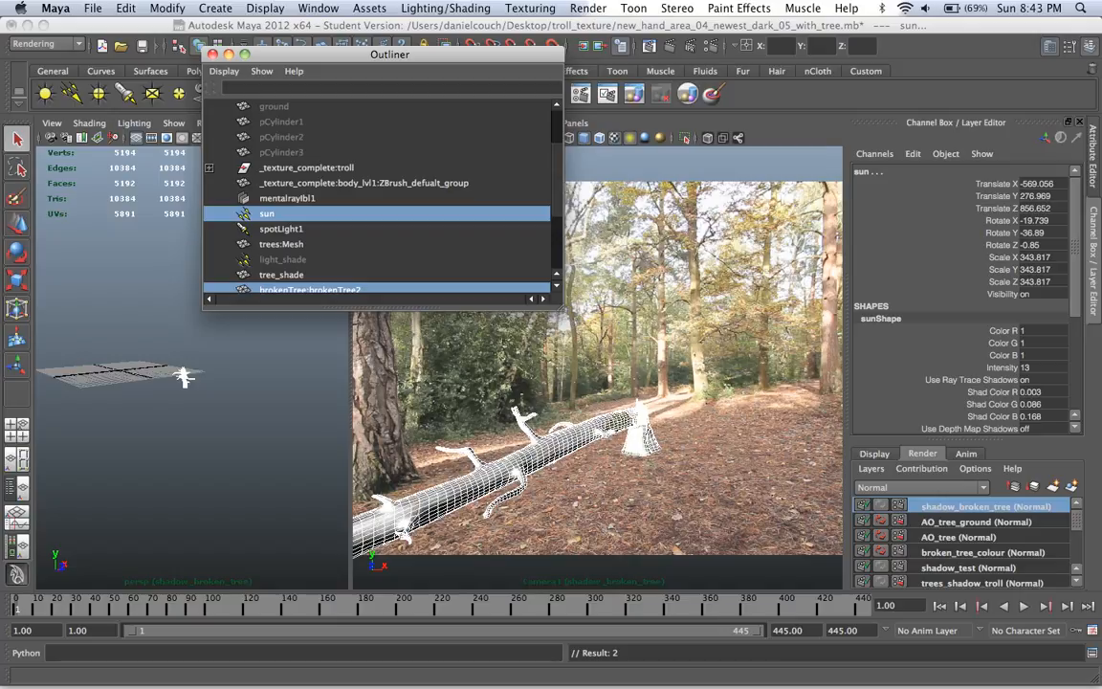
Step: Assign the existing useBackground1 material to brokenTree2 in the shadow_broken_tree layer and render the current frame with mental ray
{"action": "left_click", "coordinate": [310, 288]}
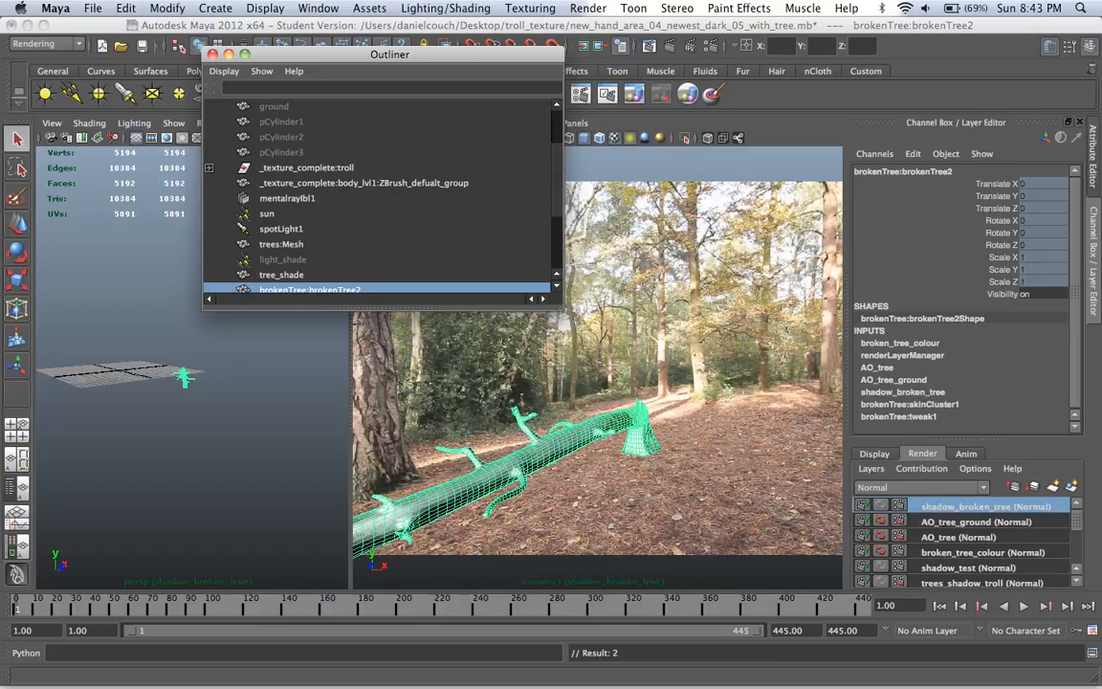
{"action": "right_click_drag", "start_coordinate": [617, 408], "coordinate": [744, 635]}
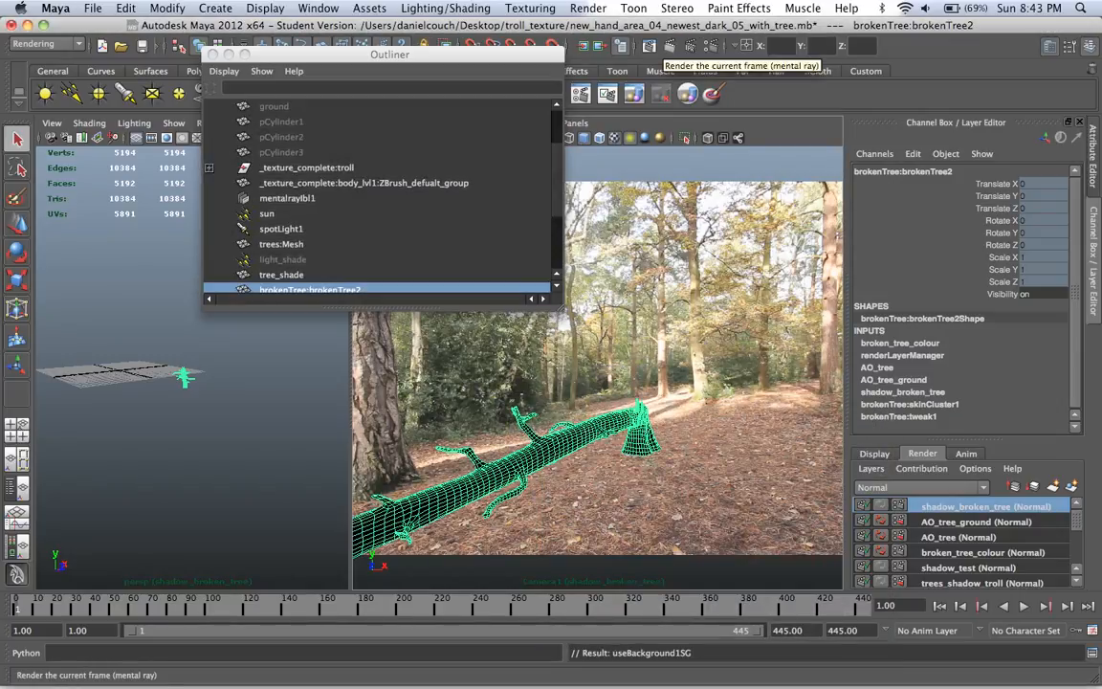
{"action": "left_click", "coordinate": [650, 46]}
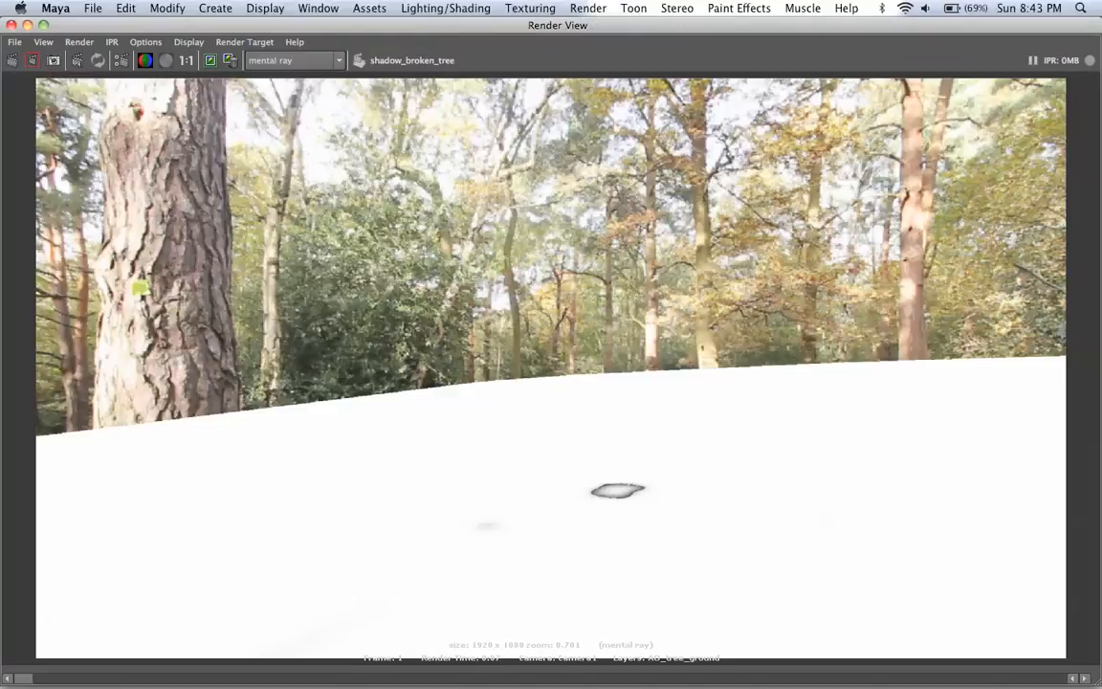
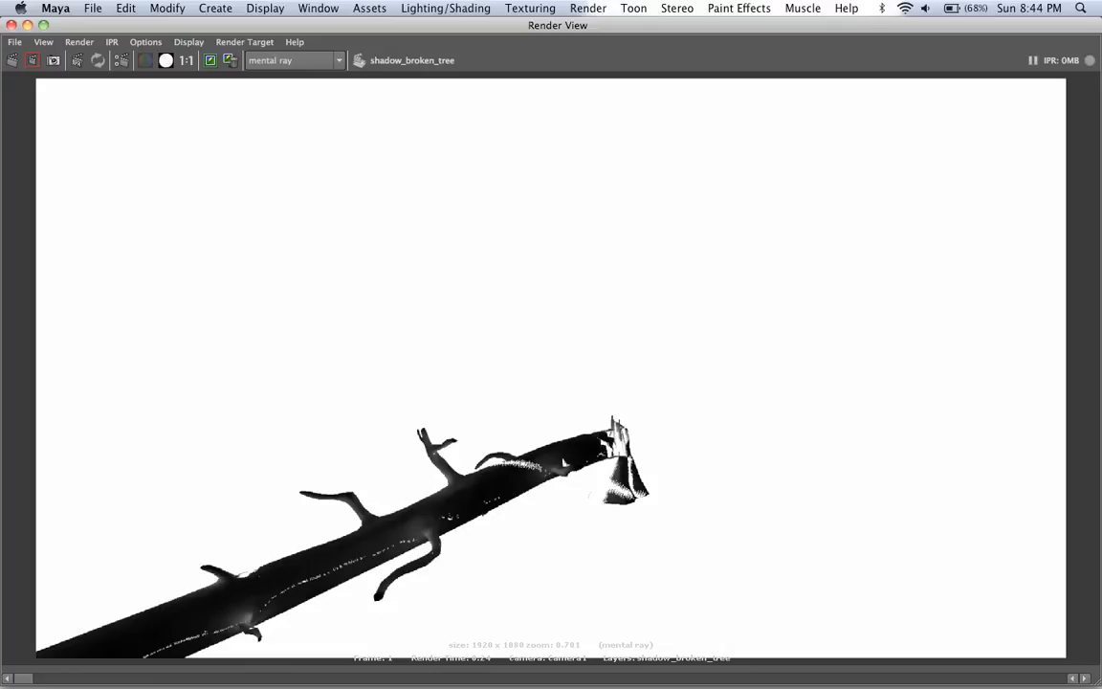
Step: Compare the colour and alpha channels of the shadow_broken_tree render
{"action": "left_click", "coordinate": [146, 60]}
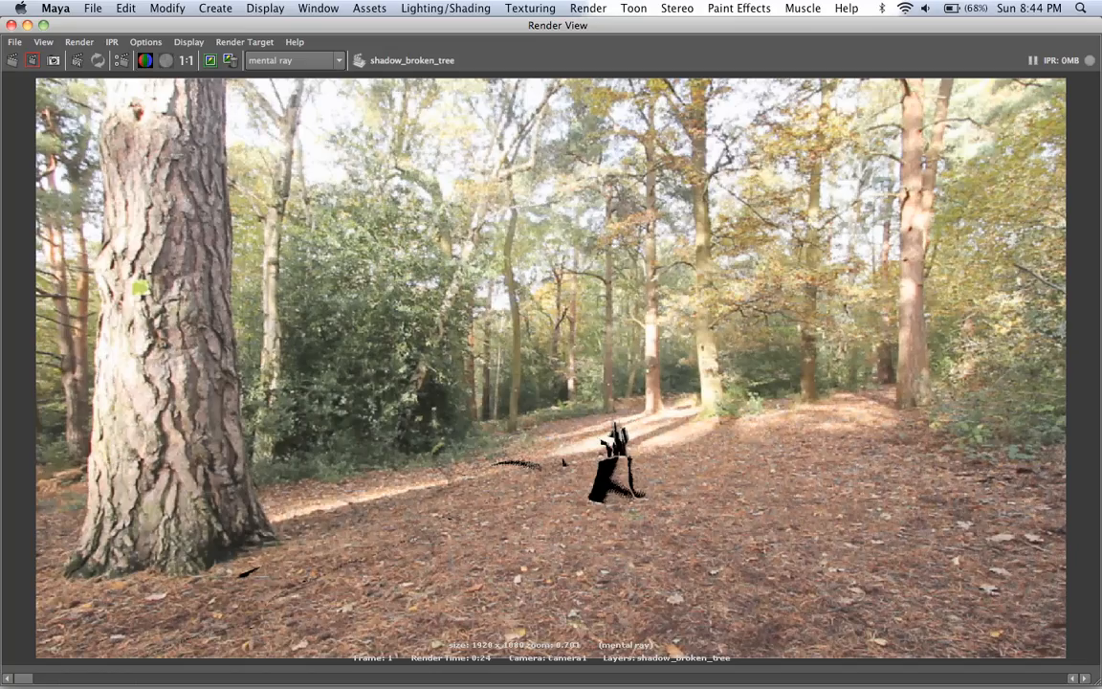
{"action": "left_click", "coordinate": [166, 60]}
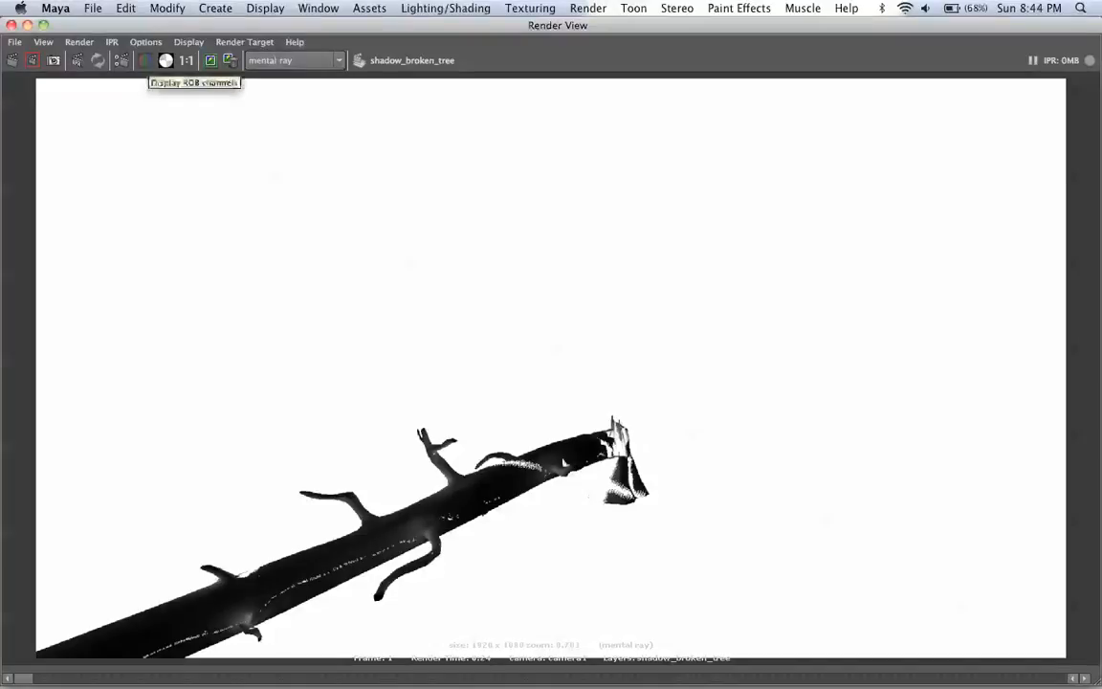
{"action": "left_click", "coordinate": [145, 61]}
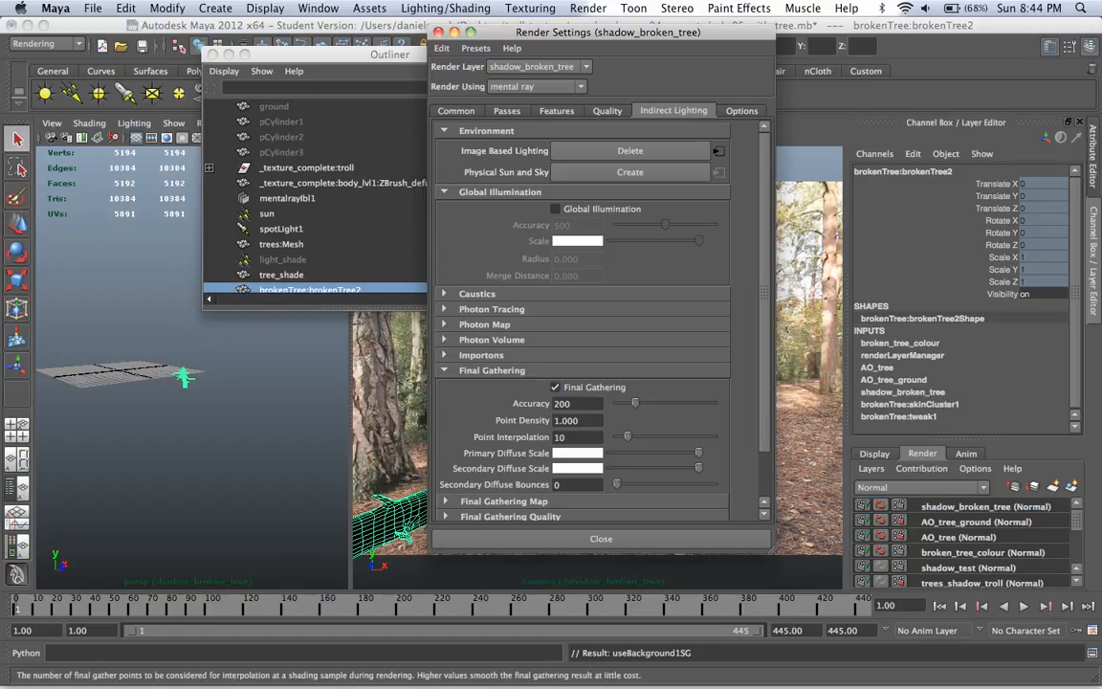
Step: Create a layer override for Final Gathering on shadow_broken_tree and disable it, closing the render settings
{"action": "right_click", "coordinate": [588, 387]}
{"action": "left_click", "coordinate": [583, 370]}
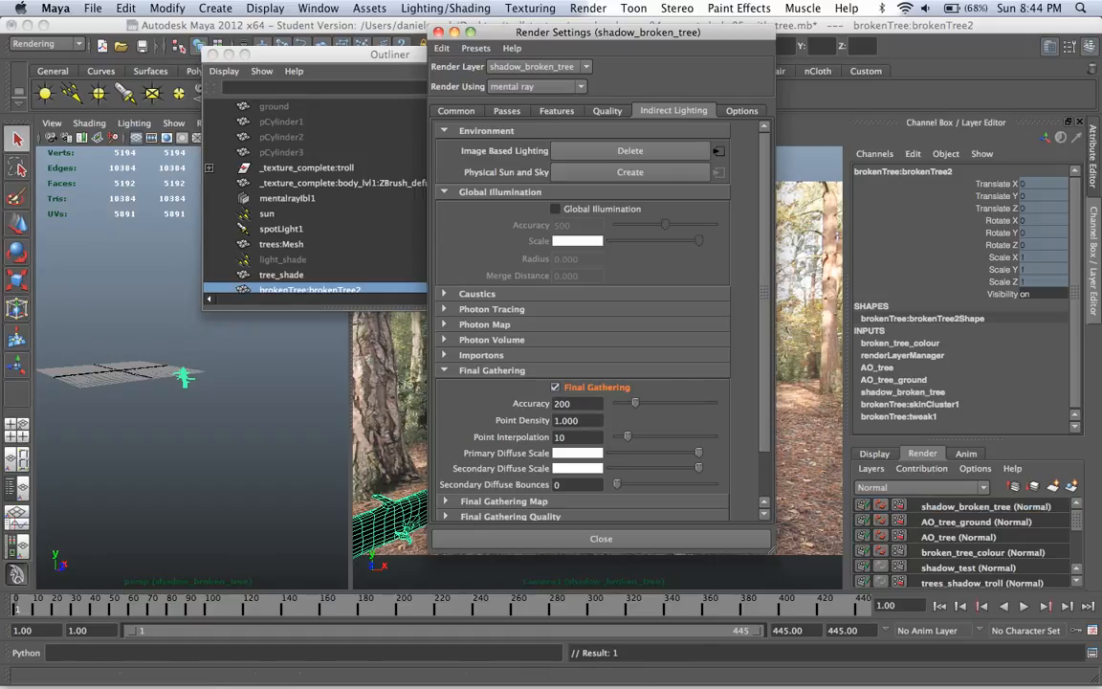
{"action": "left_click", "coordinate": [554, 386]}
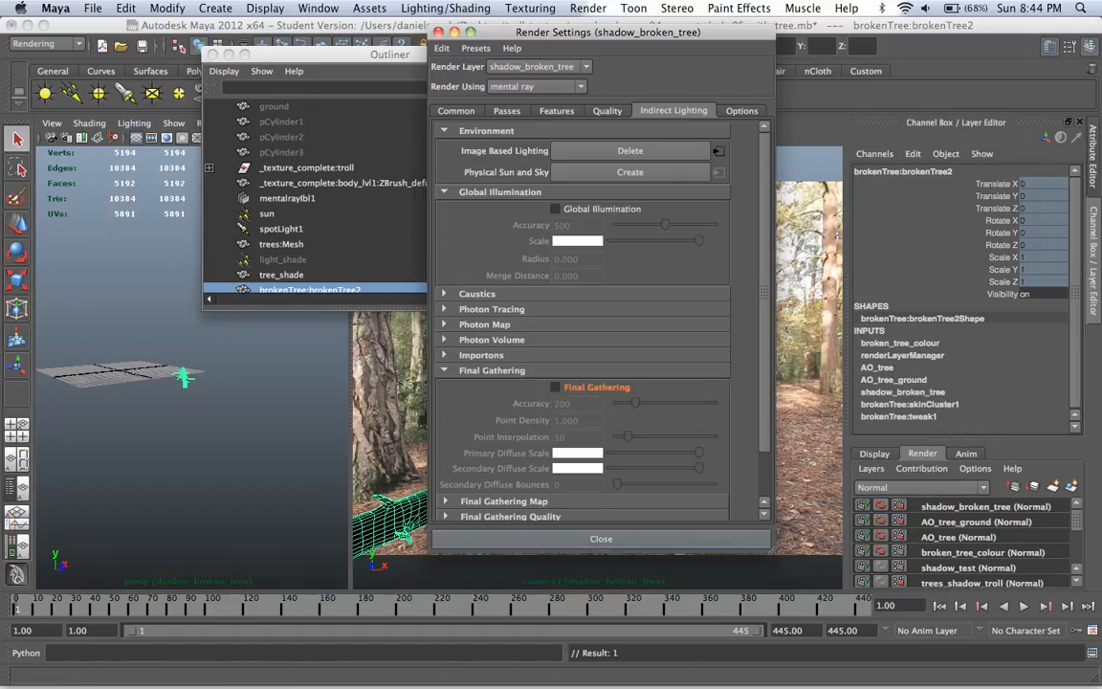
{"action": "left_click", "coordinate": [601, 538]}
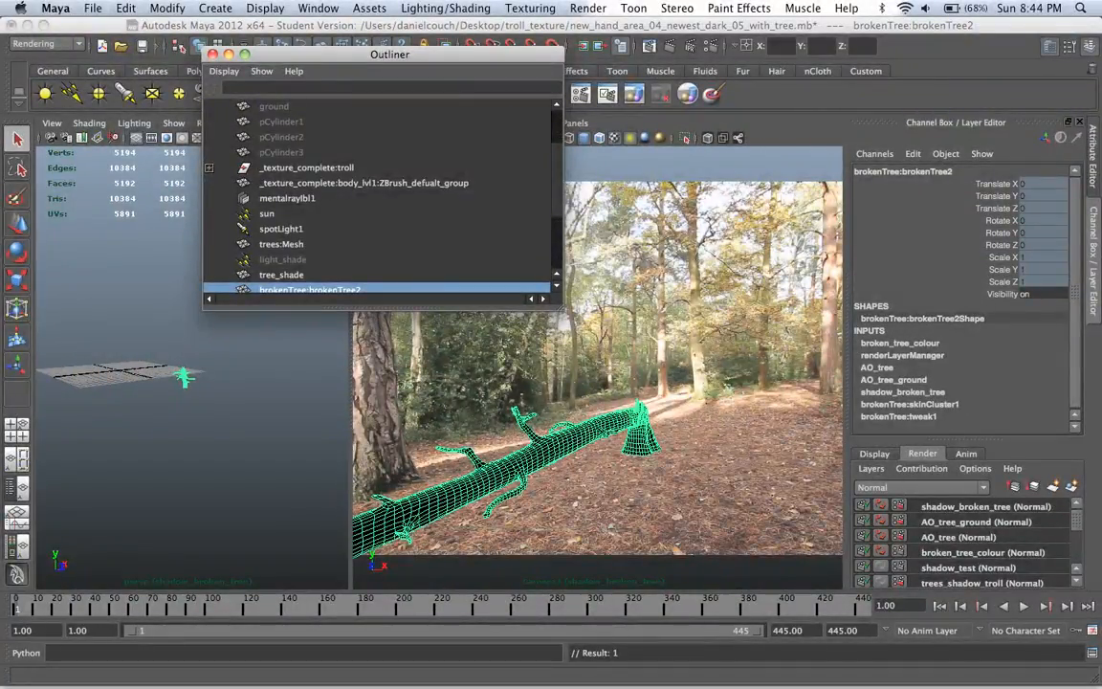
Step: Copy the shadow_broken_tree render layer and rename the copy shadow_broken_tree_ground
{"action": "right_click", "coordinate": [985, 506]}
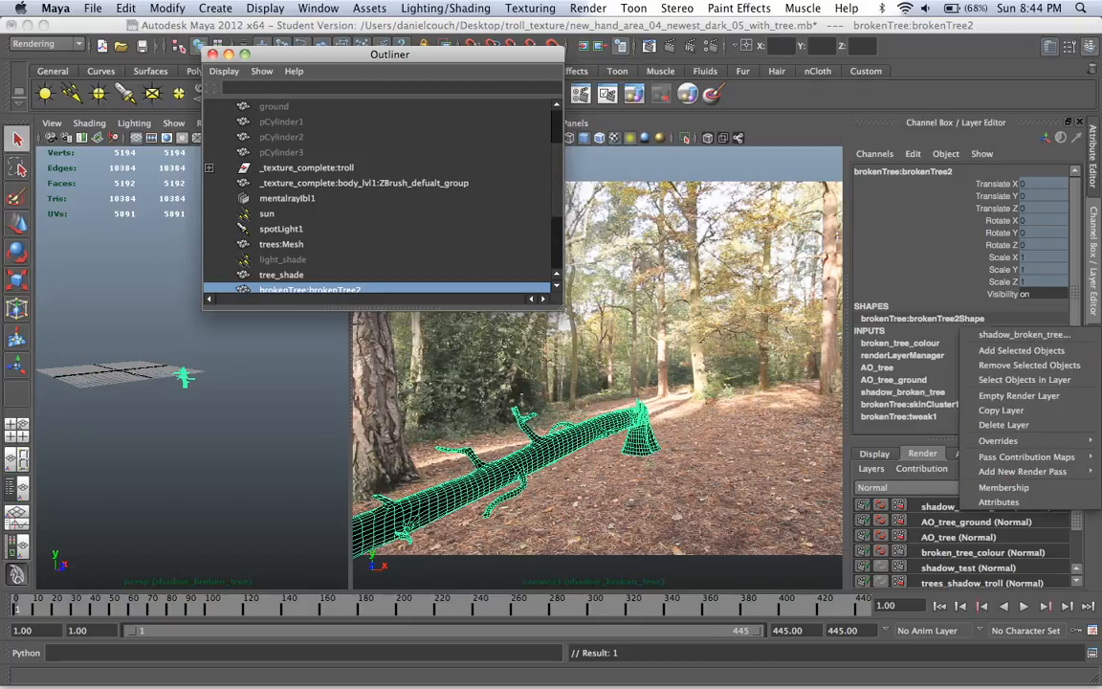
{"action": "left_click", "coordinate": [1001, 410]}
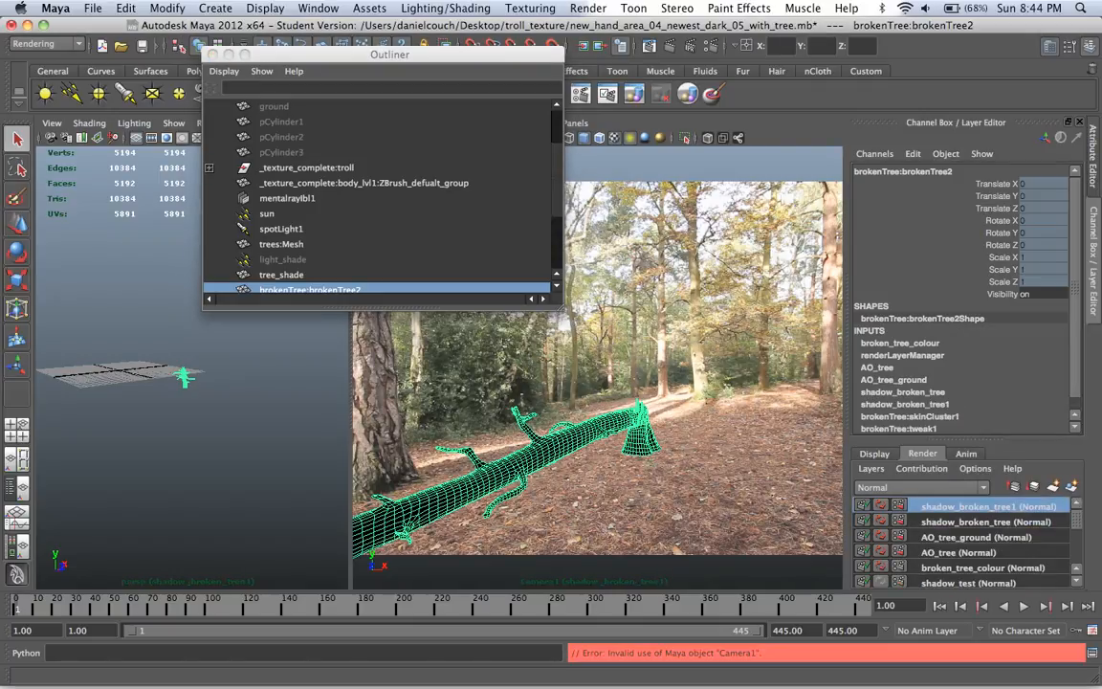
{"action": "double_click", "coordinate": [966, 506]}
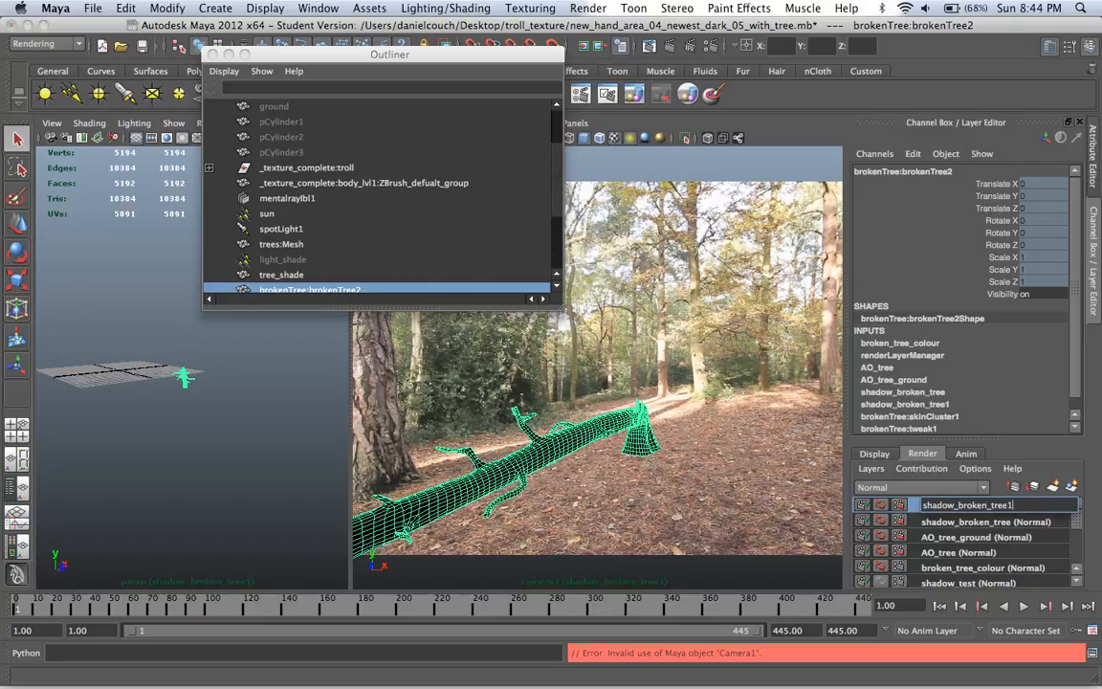
{"action": "key", "text": "BackSpace"}
{"action": "type", "text": "_ground"}
{"action": "key", "text": "Return"}
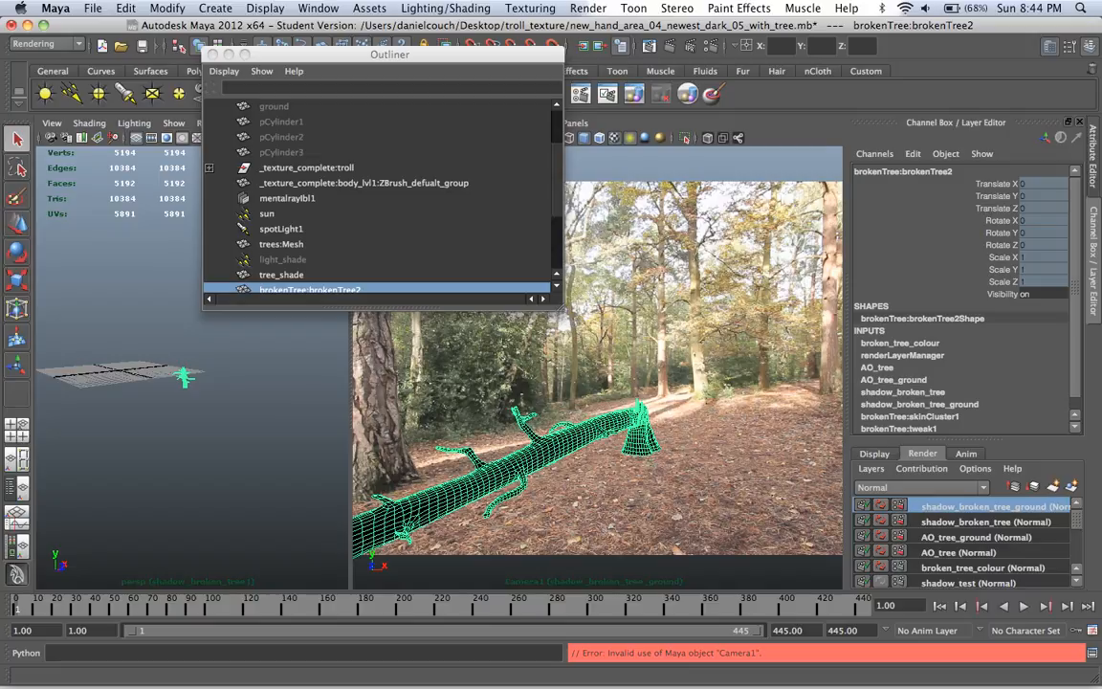
Step: Add the ground object to the shadow_broken_tree_ground layer and unhide it
{"action": "left_click", "coordinate": [274, 107]}
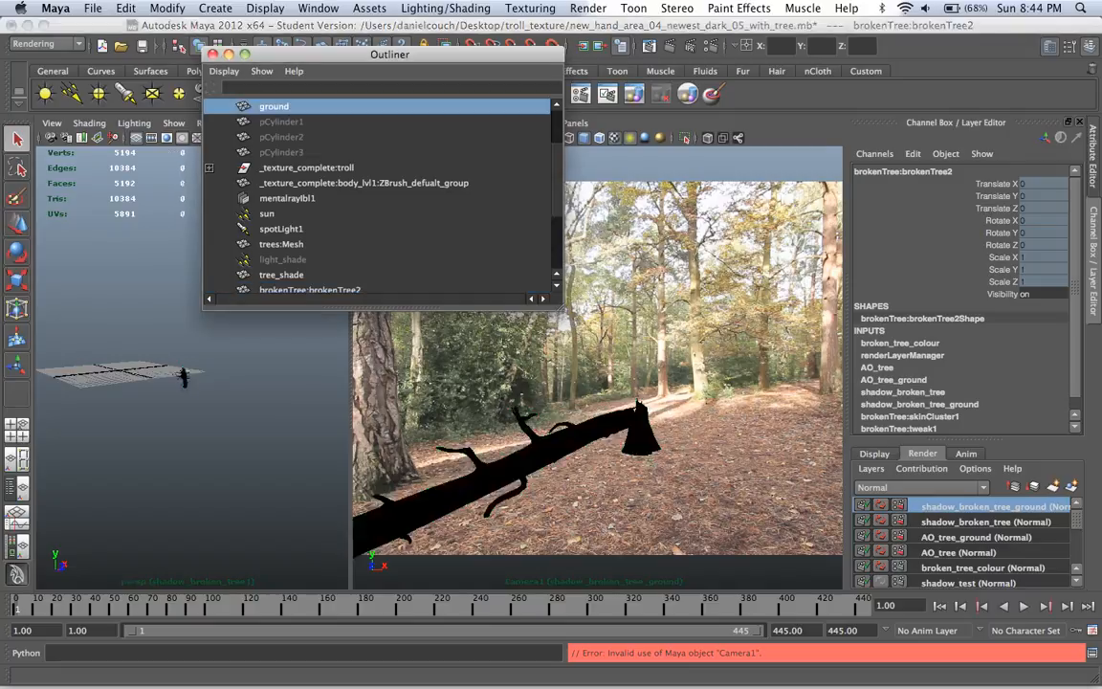
{"action": "right_click", "coordinate": [956, 506]}
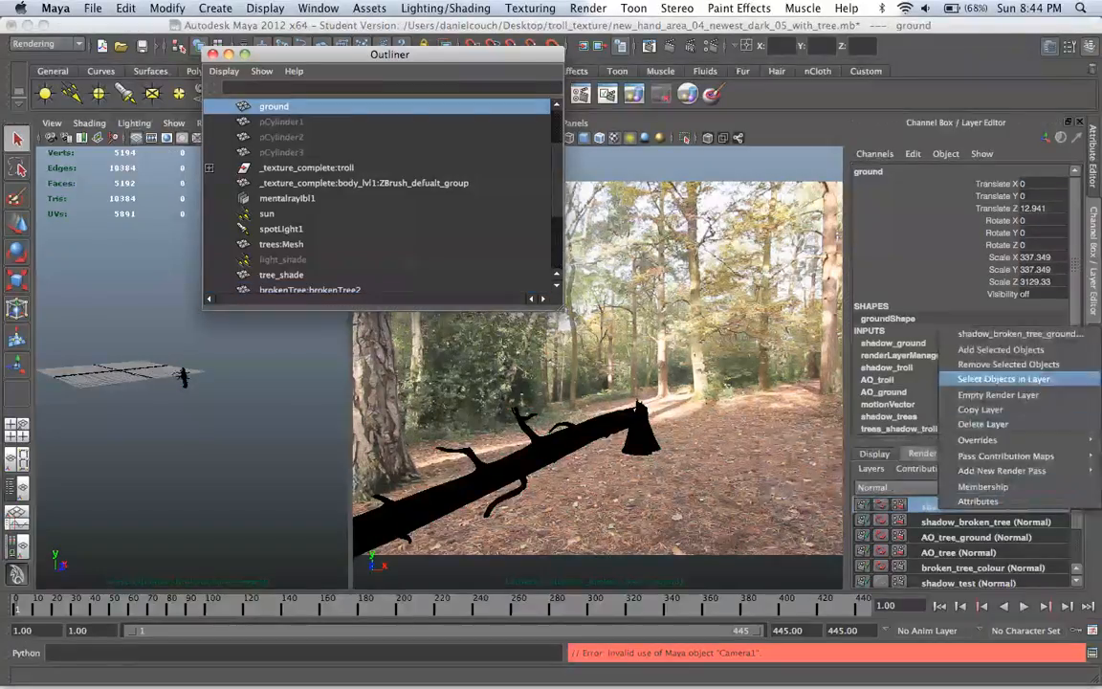
{"action": "left_click", "coordinate": [1000, 349]}
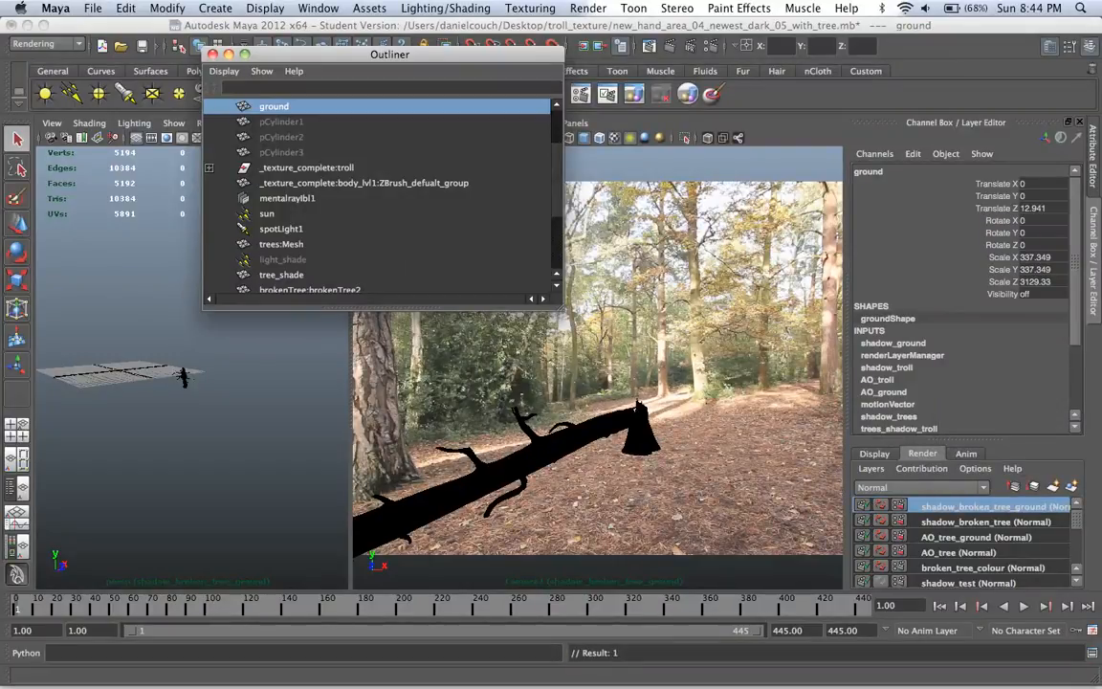
{"action": "key", "text": "shift+h"}
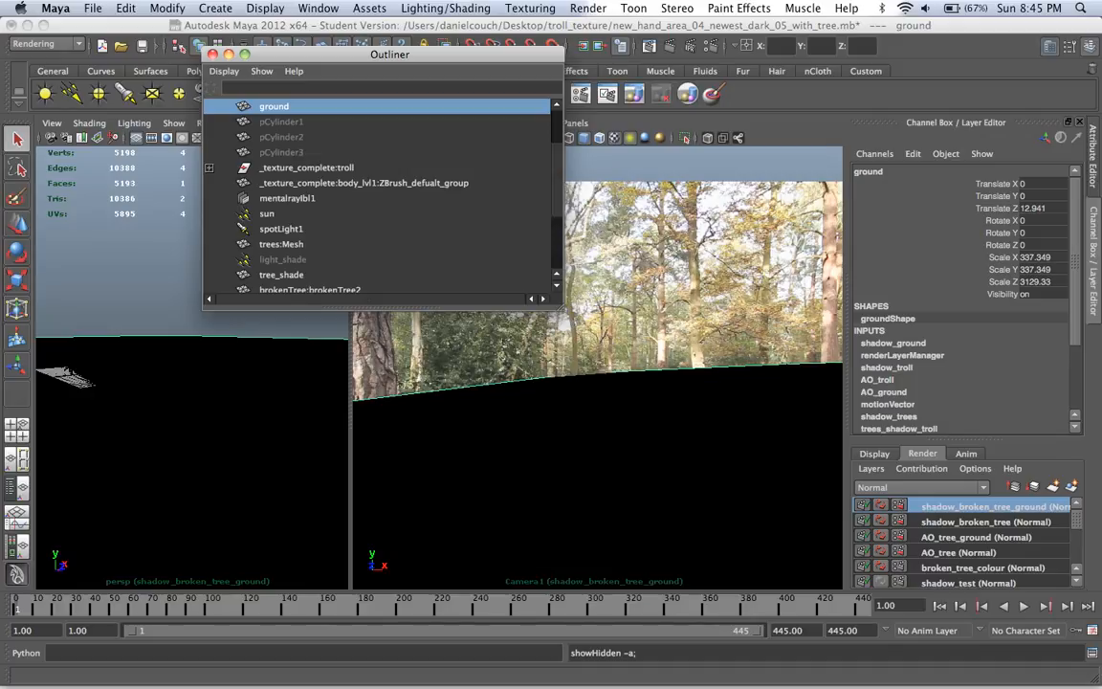
Step: Create a layer override for Primary Visibility on the brokenTree2 shape and switch it off
{"action": "left_click", "coordinate": [310, 289]}
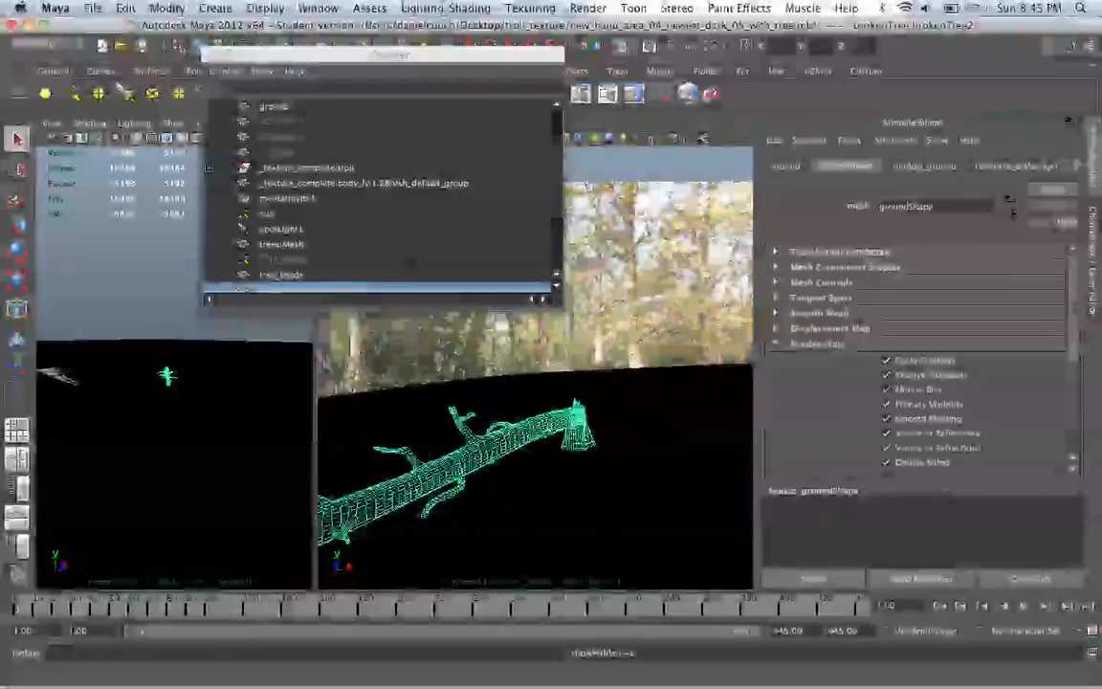
{"action": "right_click", "coordinate": [929, 404]}
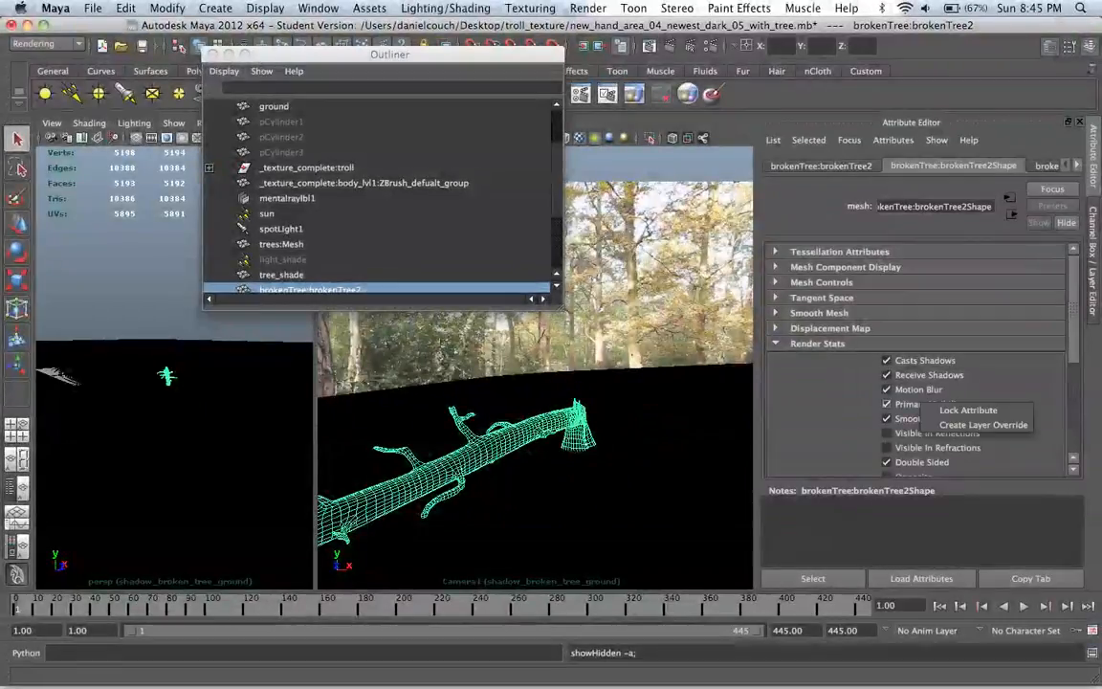
{"action": "left_click", "coordinate": [982, 425]}
{"action": "left_click", "coordinate": [887, 403]}
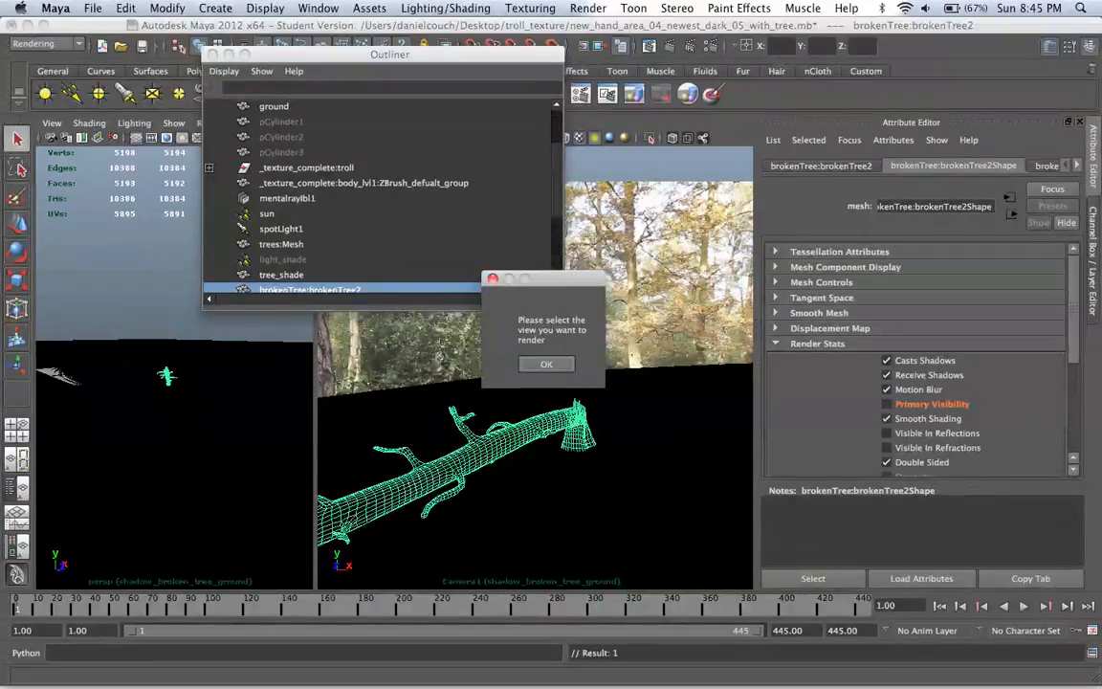
Step: Dismiss the view-selection prompt, activate the Camera1 view and render the current frame of the shadow_broken_tree_ground layer
{"action": "key", "text": "Return"}
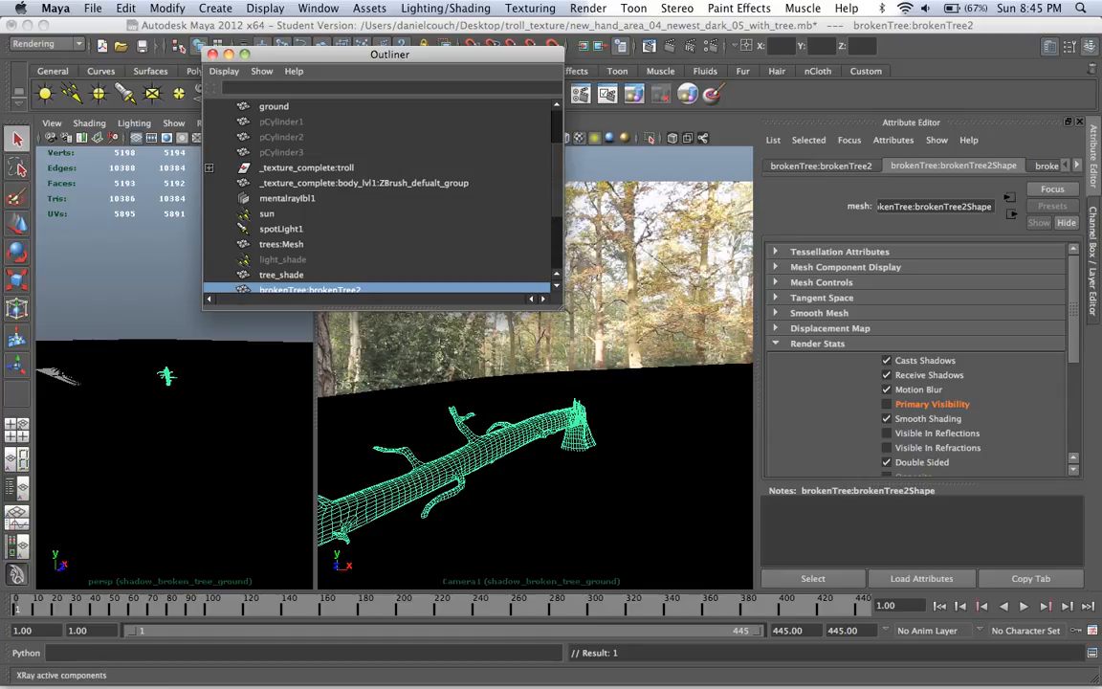
{"action": "left_click", "coordinate": [636, 124]}
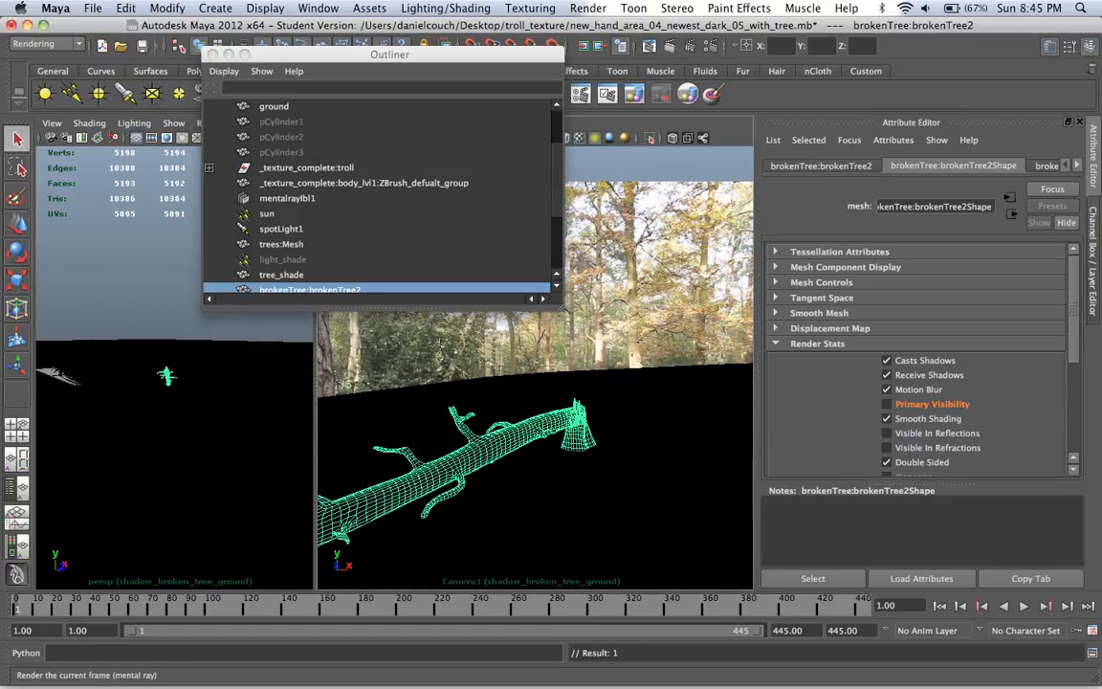
{"action": "left_click", "coordinate": [671, 46]}
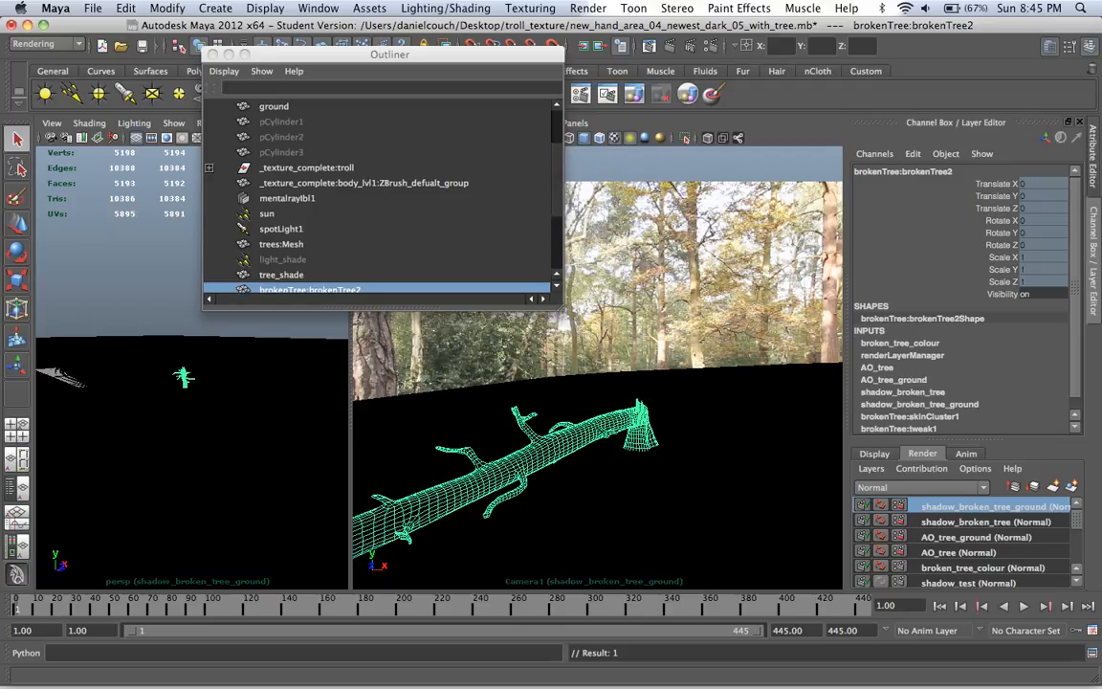
Step: Look through the render layer list and inspect the AO_troll, motionVector and trees_shadow_troll layers
{"action": "scroll", "coordinate": [966, 544], "scroll_direction": "down", "scroll_amount": 5}
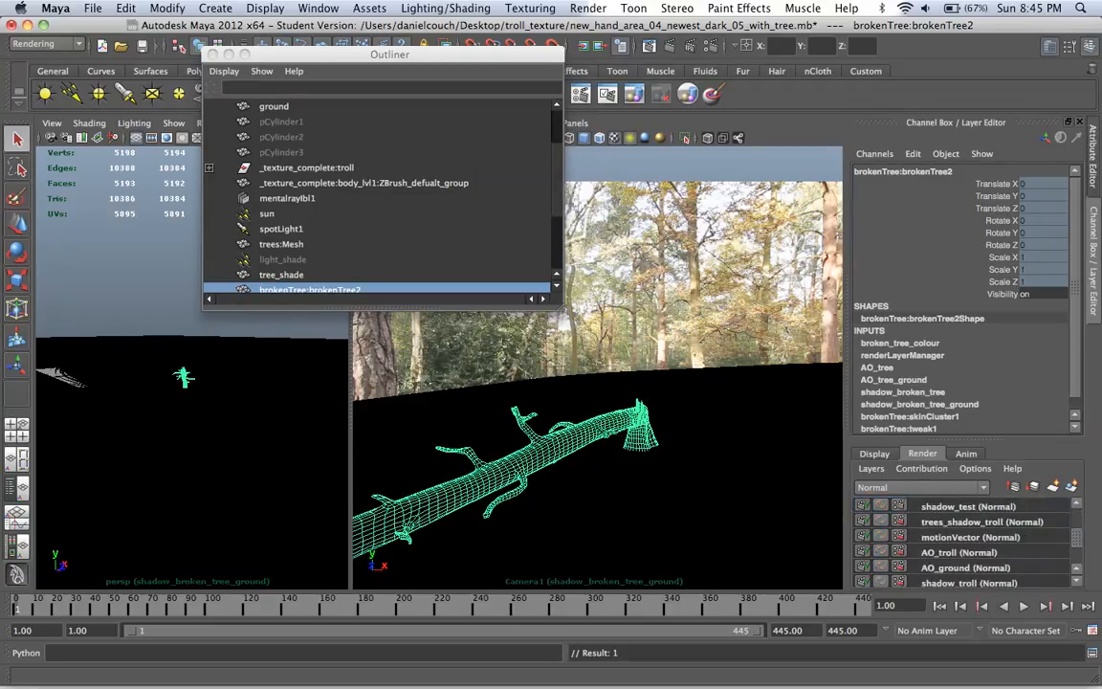
{"action": "scroll", "coordinate": [966, 543], "scroll_direction": "up", "scroll_amount": 5}
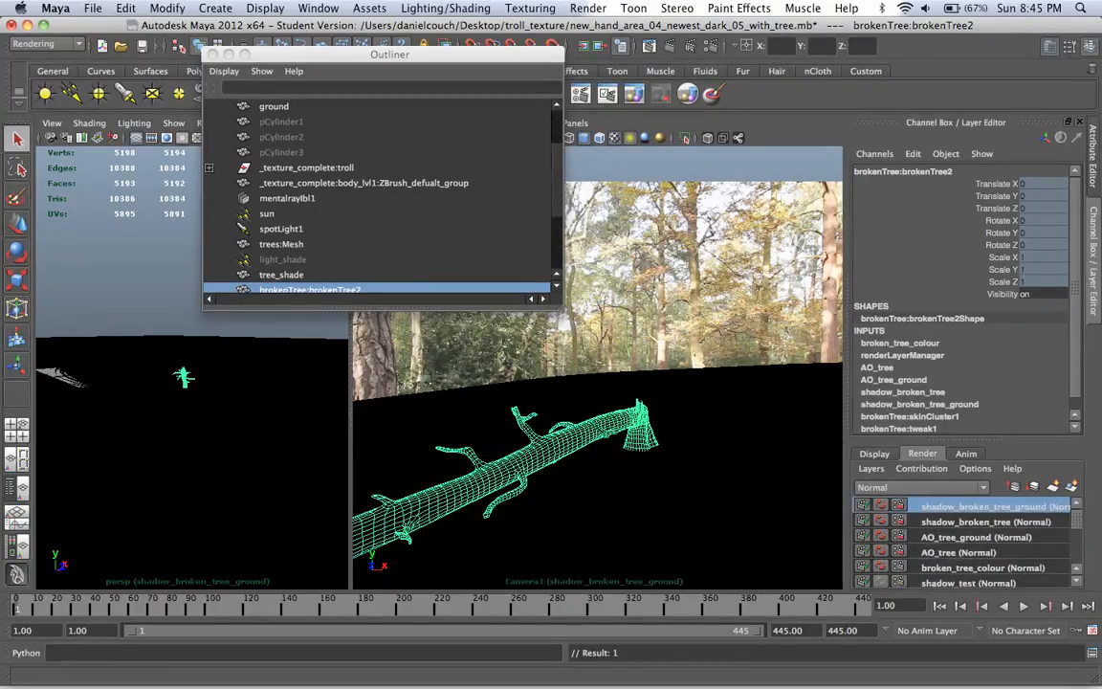
{"action": "scroll", "coordinate": [966, 543], "scroll_direction": "down", "scroll_amount": 3}
{"action": "scroll", "coordinate": [966, 543], "scroll_direction": "down", "scroll_amount": 4}
{"action": "scroll", "coordinate": [966, 544], "scroll_direction": "up", "scroll_amount": 4}
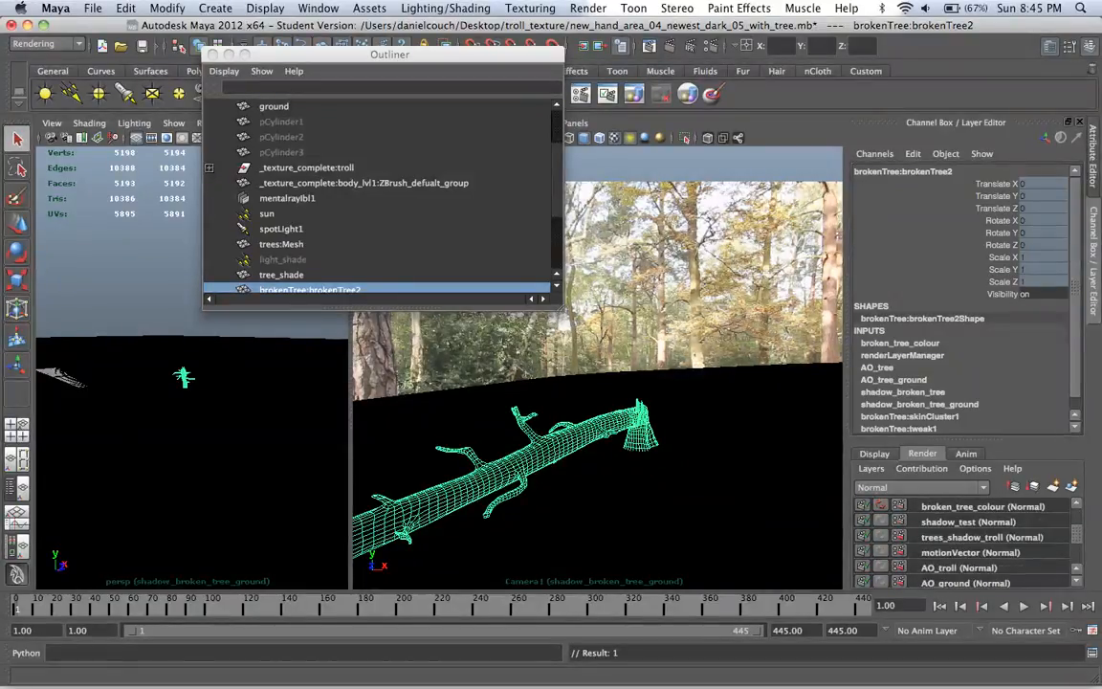
{"action": "left_click", "coordinate": [959, 567]}
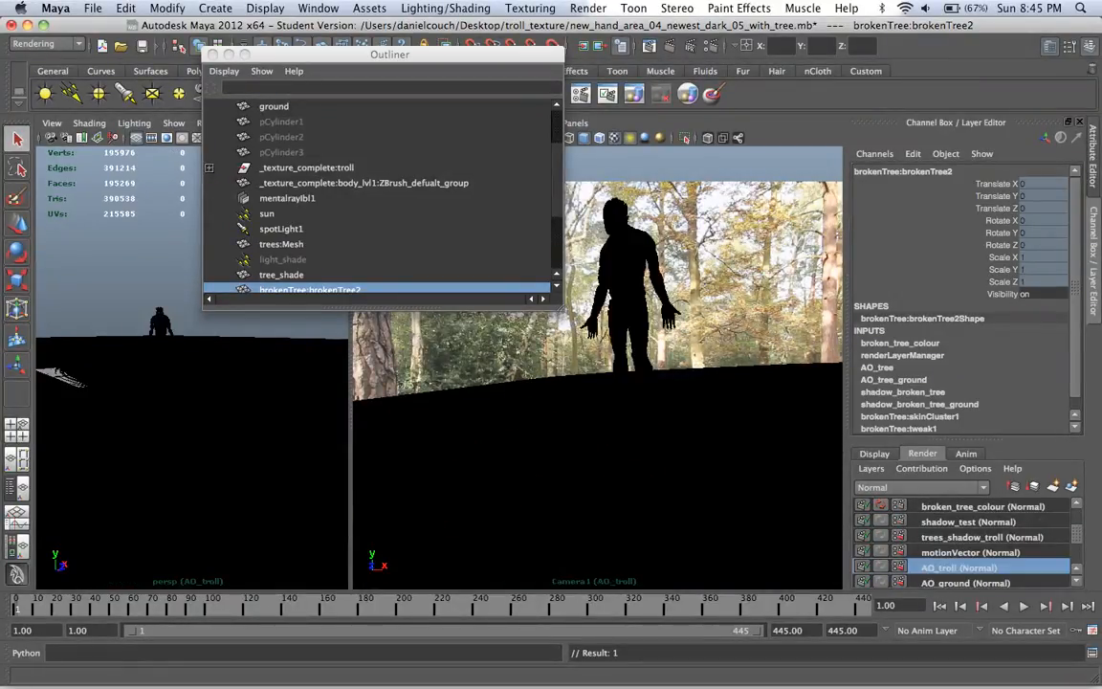
{"action": "left_click", "coordinate": [970, 551]}
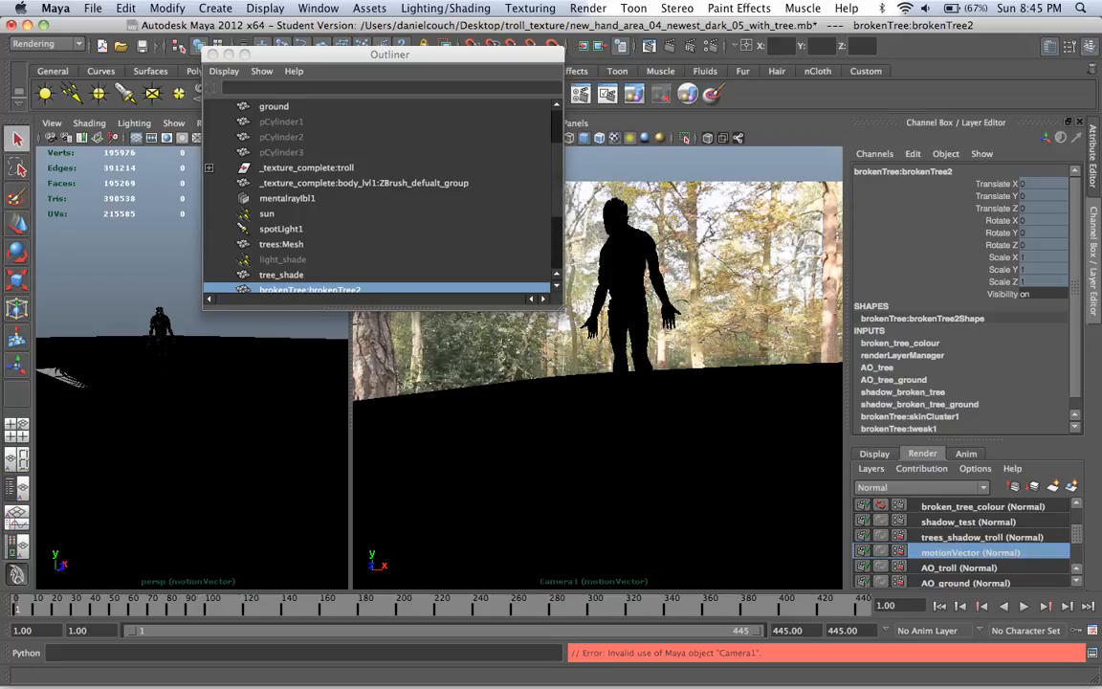
{"action": "scroll", "coordinate": [966, 543], "scroll_direction": "up", "scroll_amount": 4}
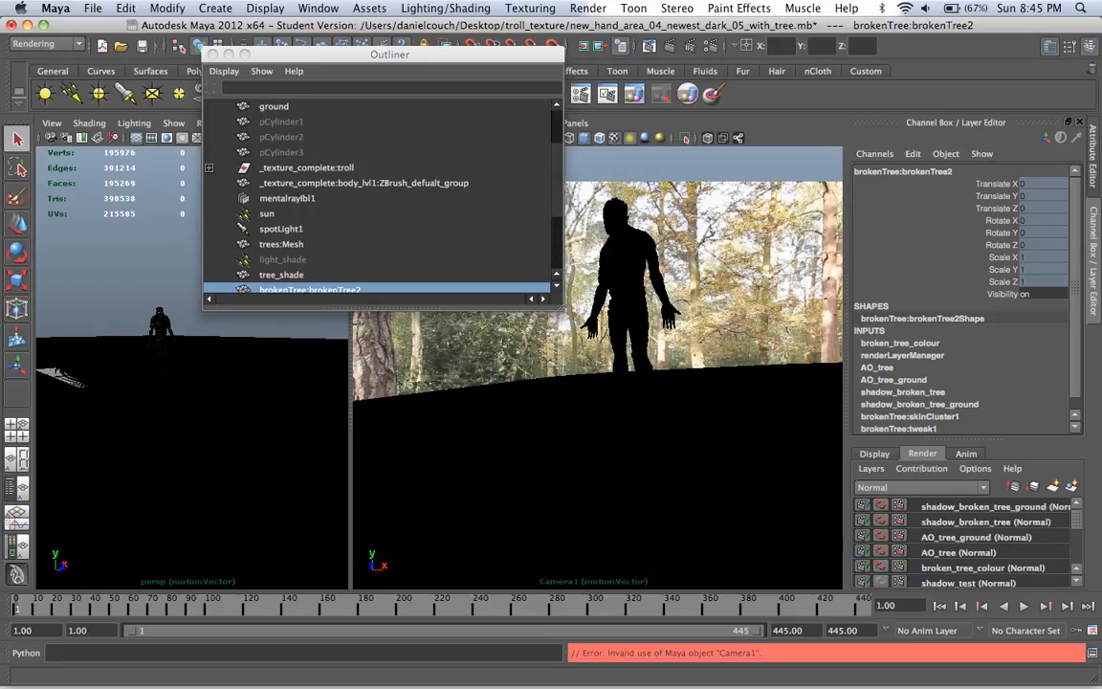
{"action": "scroll", "coordinate": [966, 543], "scroll_direction": "down", "scroll_amount": 5}
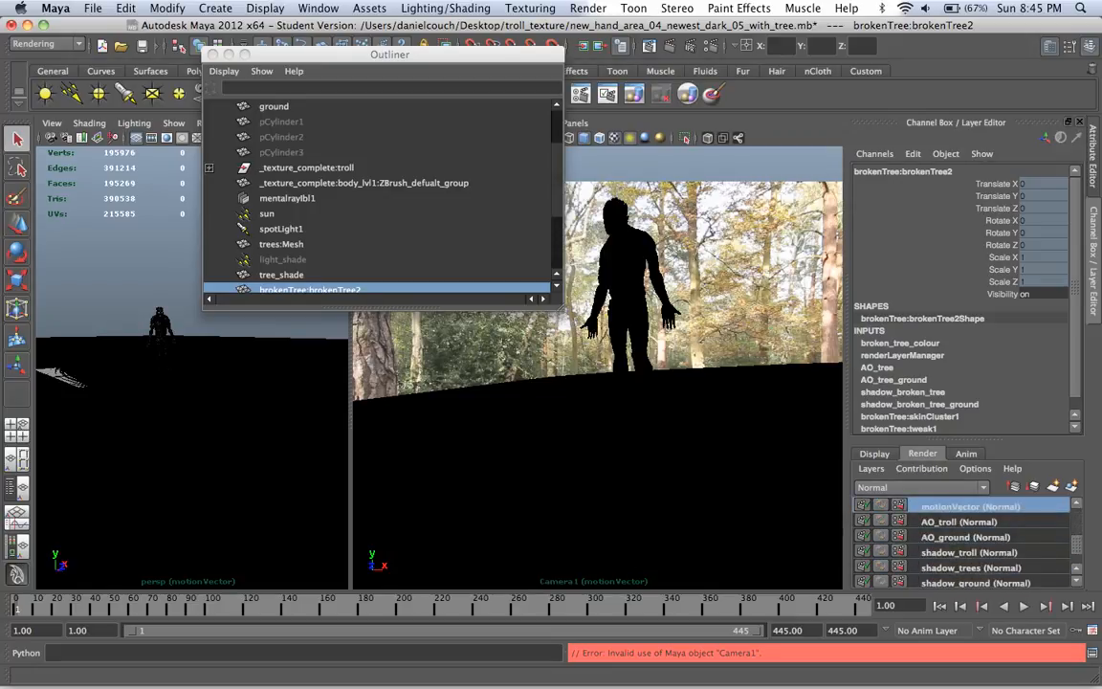
{"action": "scroll", "coordinate": [966, 543], "scroll_direction": "up", "scroll_amount": 3}
{"action": "scroll", "coordinate": [966, 543], "scroll_direction": "down", "scroll_amount": 4}
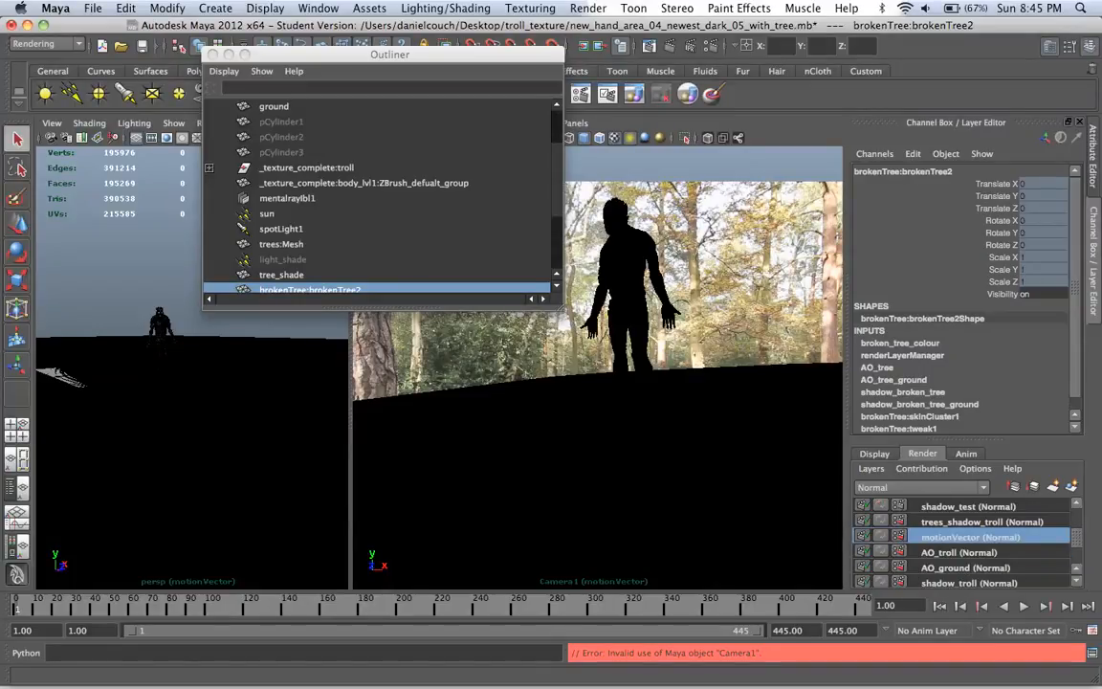
{"action": "scroll", "coordinate": [965, 544], "scroll_direction": "up", "scroll_amount": 3}
{"action": "scroll", "coordinate": [966, 543], "scroll_direction": "up", "scroll_amount": 1}
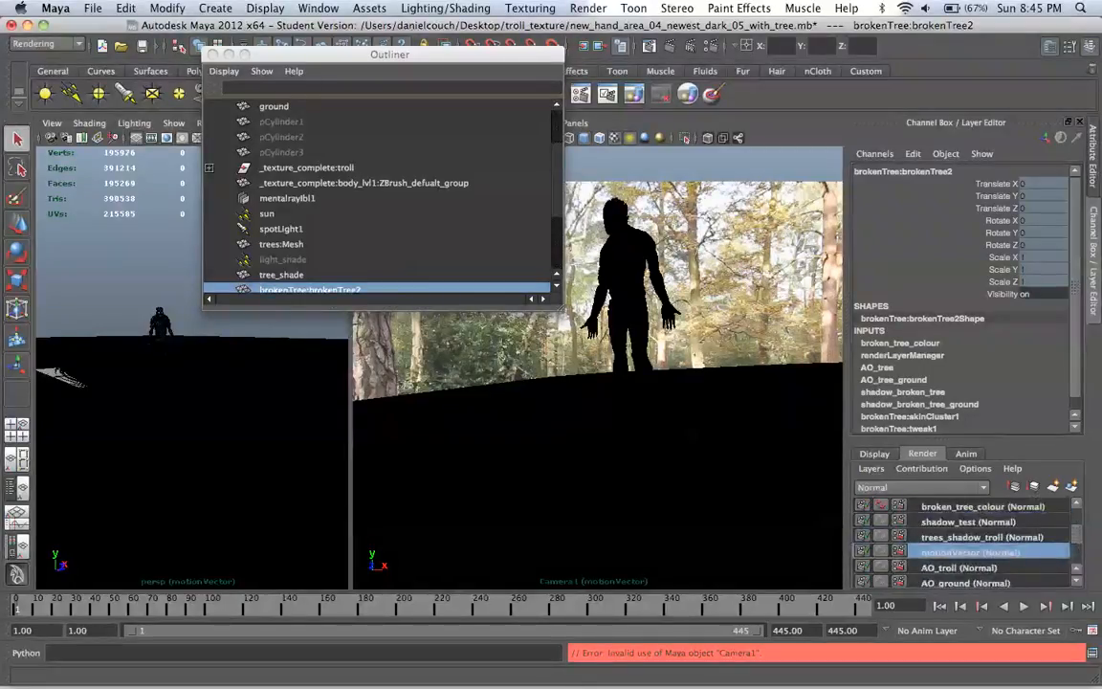
{"action": "left_click", "coordinate": [966, 537]}
{"action": "scroll", "coordinate": [966, 543], "scroll_direction": "up", "scroll_amount": 4}
{"action": "scroll", "coordinate": [966, 543], "scroll_direction": "down", "scroll_amount": 8}
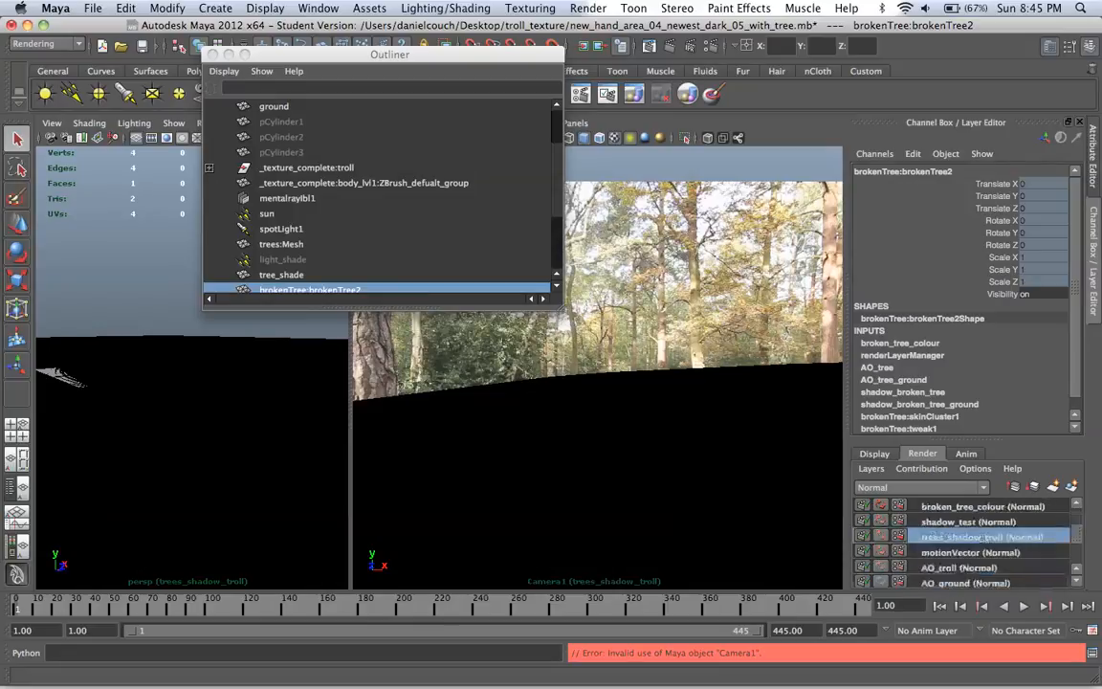
{"action": "scroll", "coordinate": [966, 544], "scroll_direction": "up", "scroll_amount": 5}
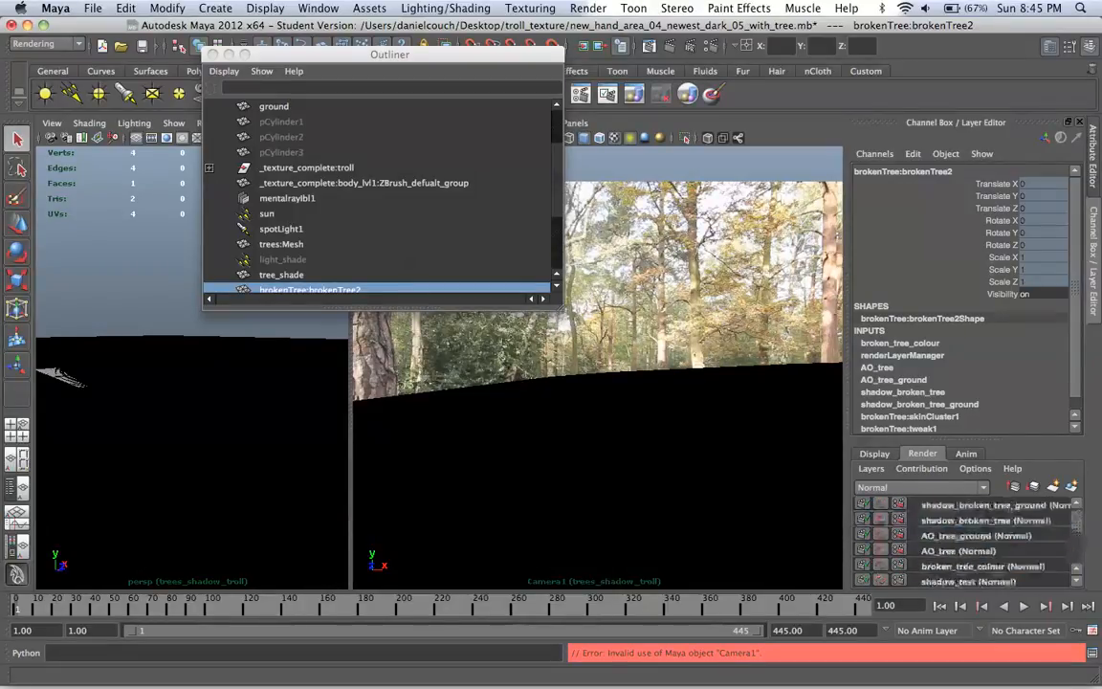
Step: Save the troll forest scene under its current file name and accept the student-version notice
{"action": "scroll", "coordinate": [966, 543], "scroll_direction": "up", "scroll_amount": 3}
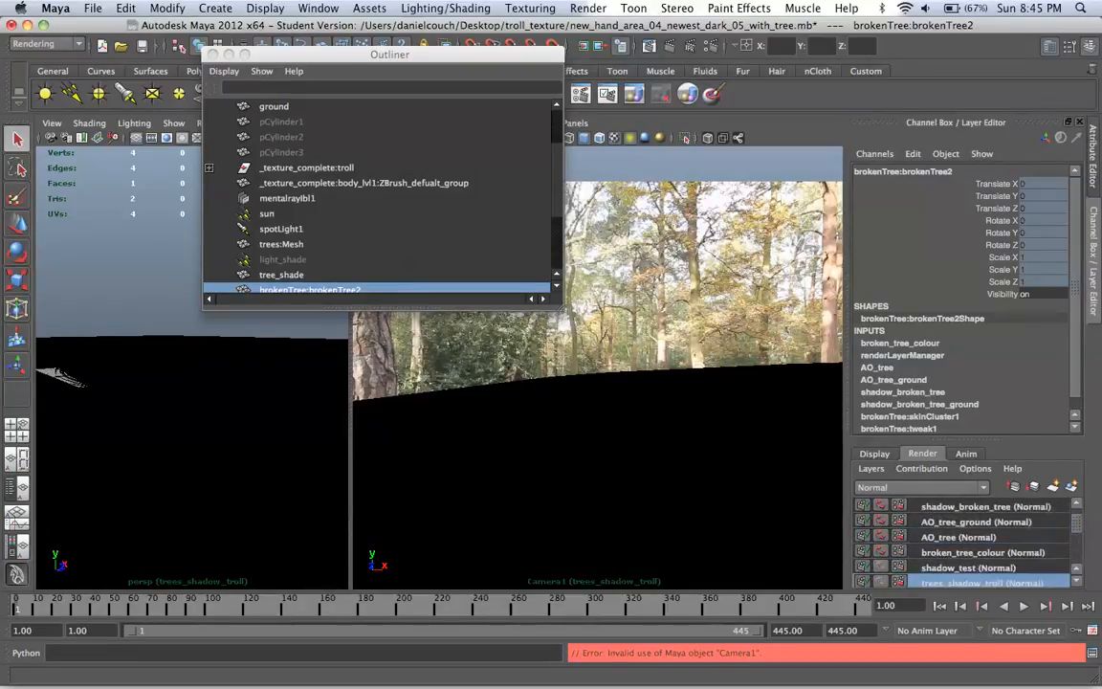
{"action": "scroll", "coordinate": [966, 543], "scroll_direction": "down", "scroll_amount": 5}
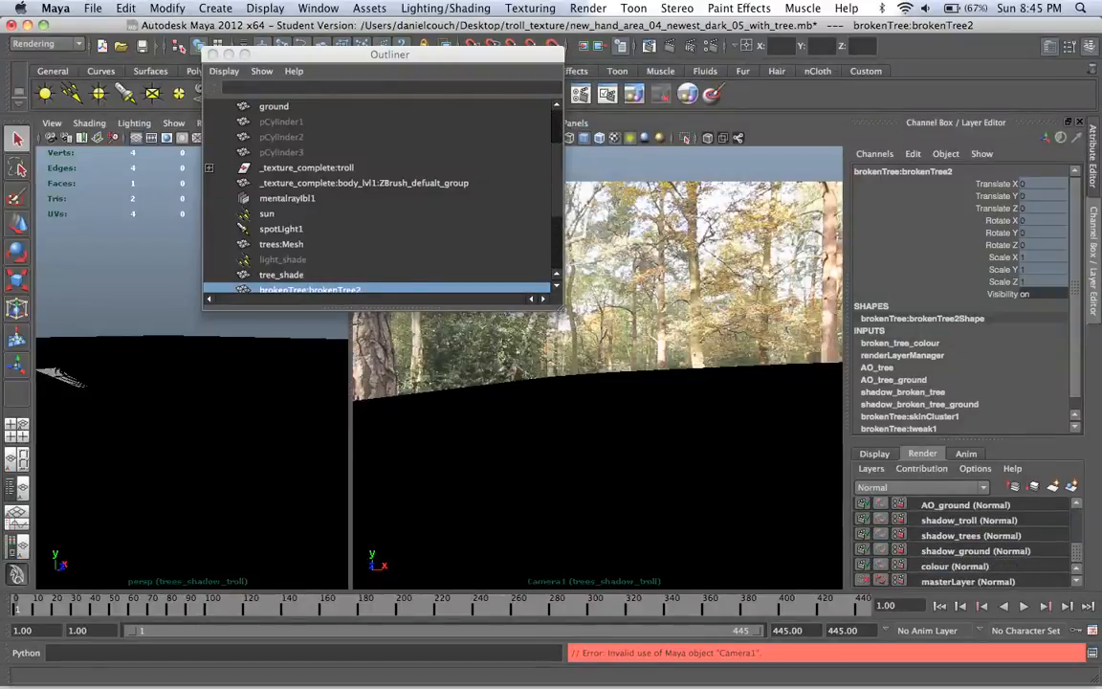
{"action": "scroll", "coordinate": [966, 543], "scroll_direction": "up", "scroll_amount": 5}
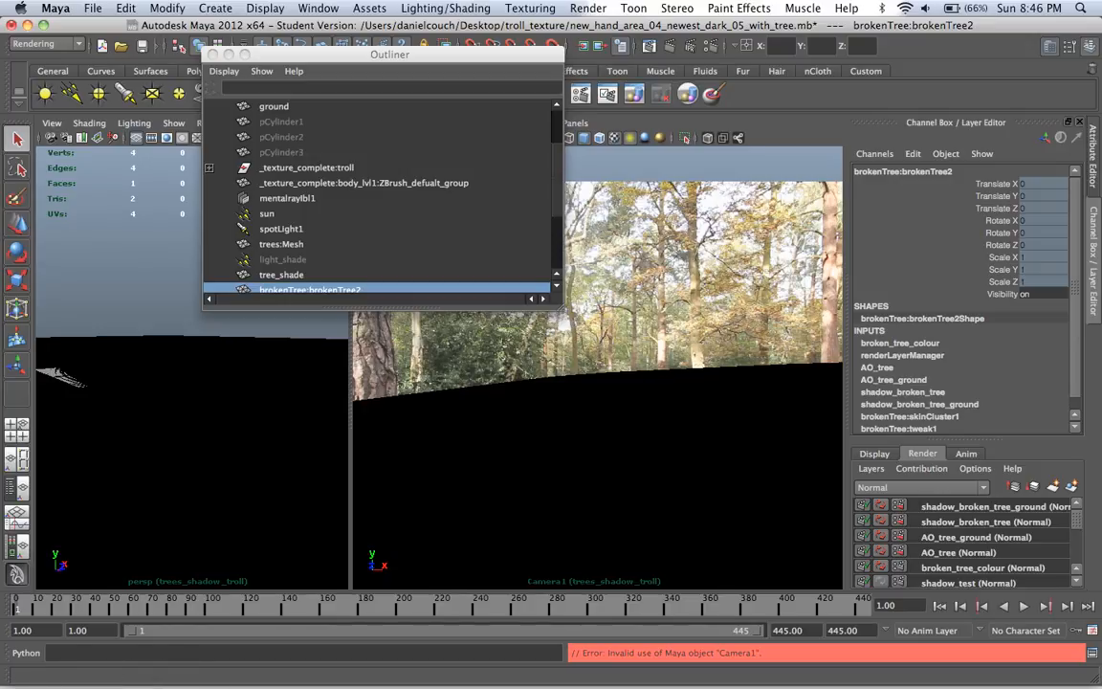
{"action": "left_click", "coordinate": [142, 46]}
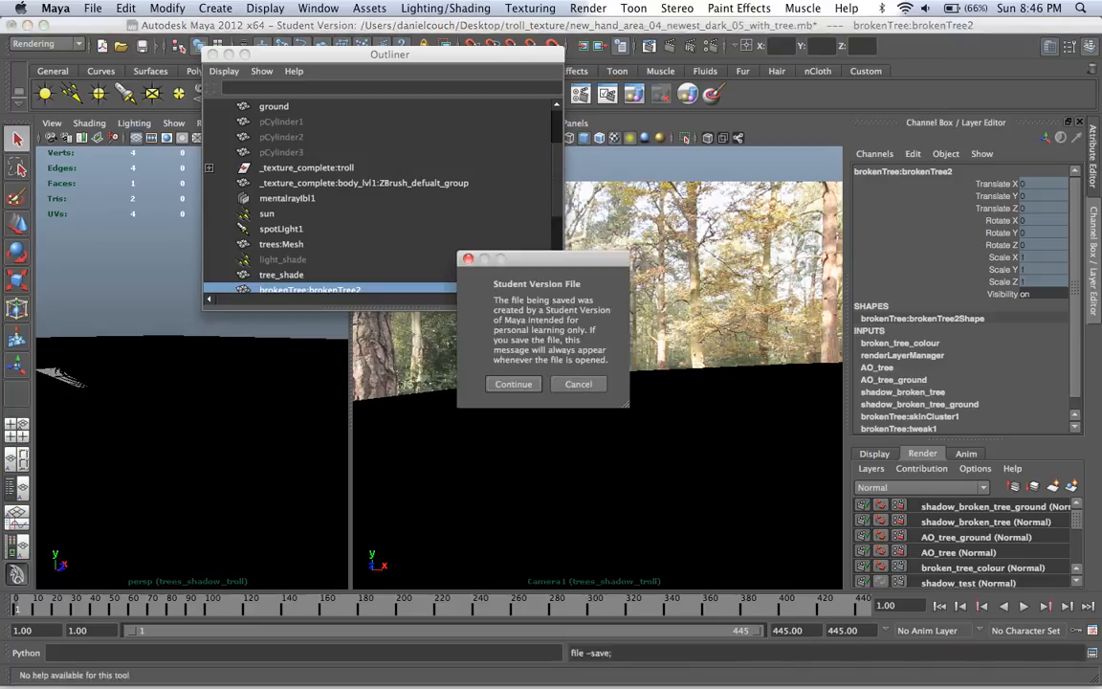
{"action": "key", "text": "Return"}
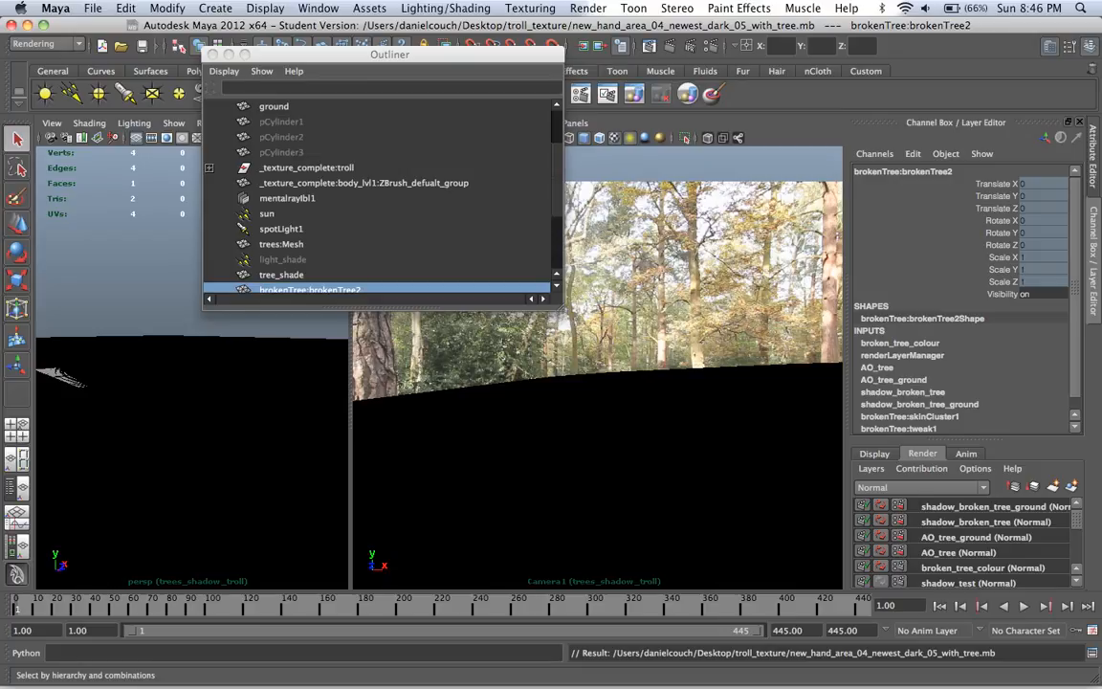
Step: Open the scene file 28_sssPasses_01.mb from the troll_texture folder and move the object list window aside
{"action": "left_click", "coordinate": [93, 9]}
{"action": "left_click", "coordinate": [121, 49]}
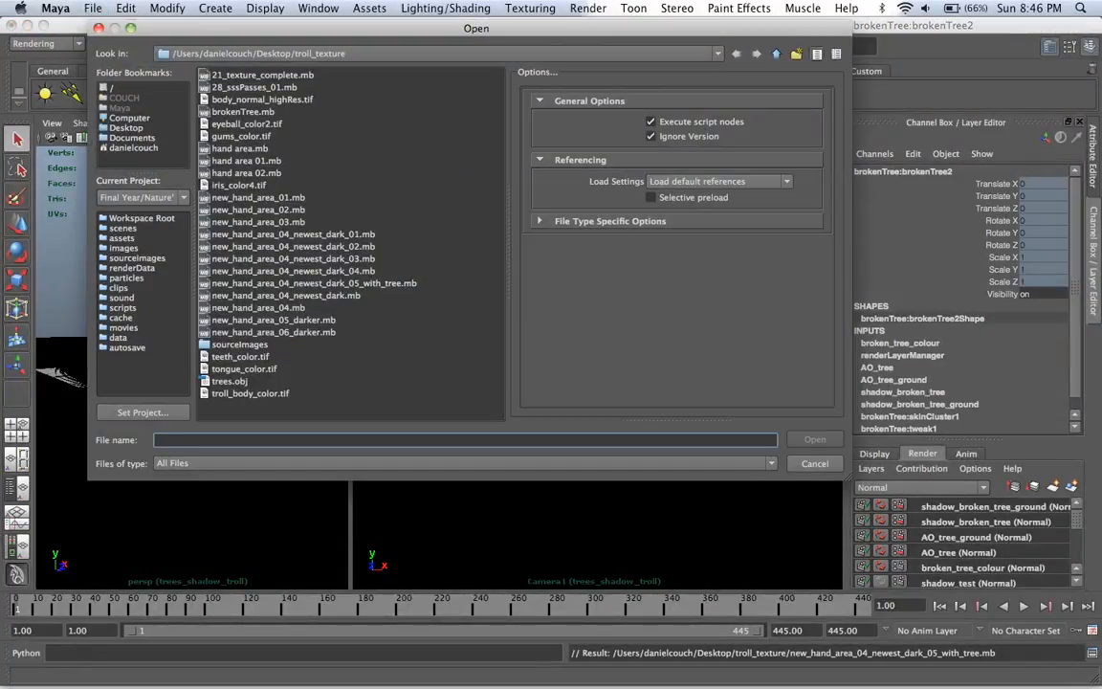
{"action": "left_click", "coordinate": [255, 87]}
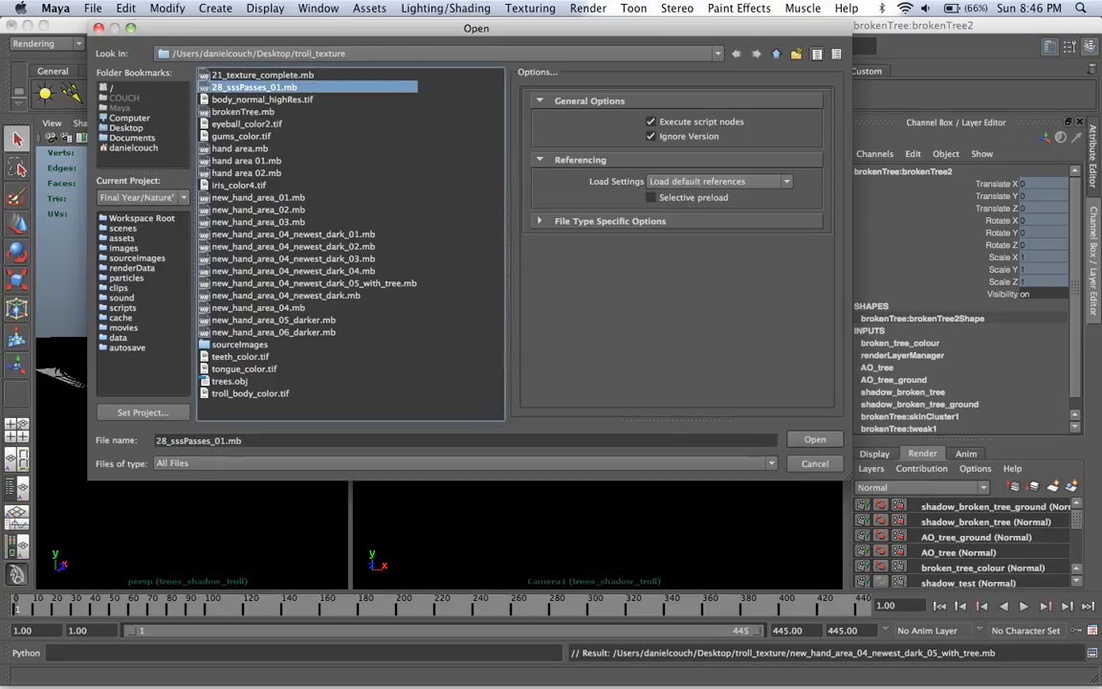
{"action": "left_click", "coordinate": [816, 439]}
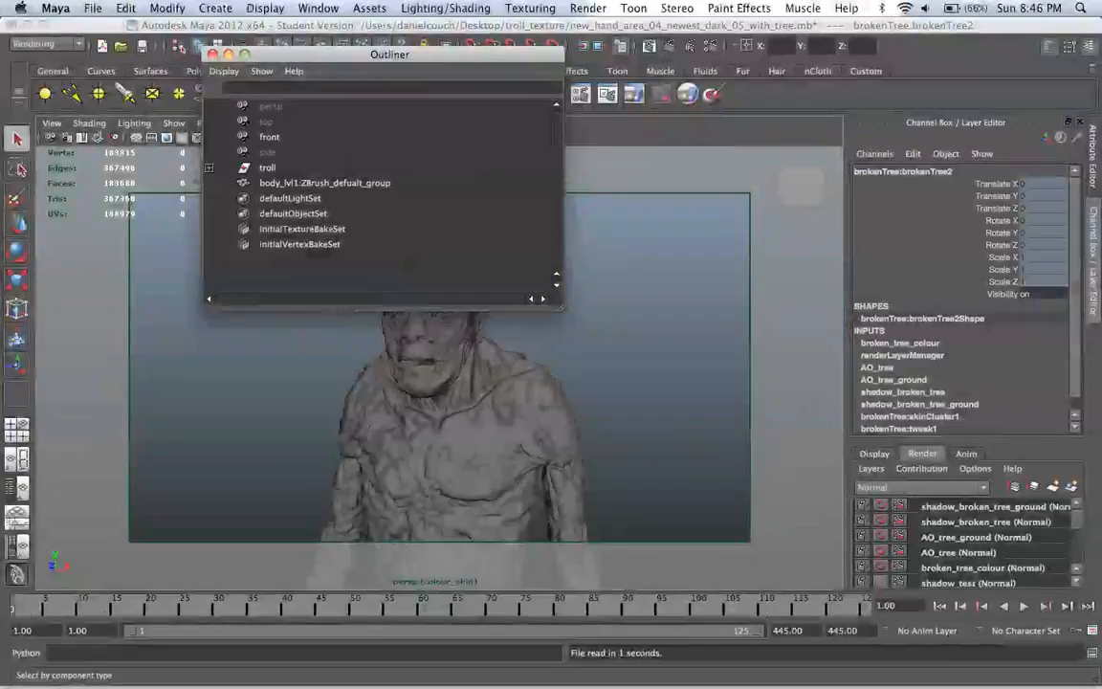
{"action": "left_click_drag", "start_coordinate": [383, 55], "coordinate": [96, 25]}
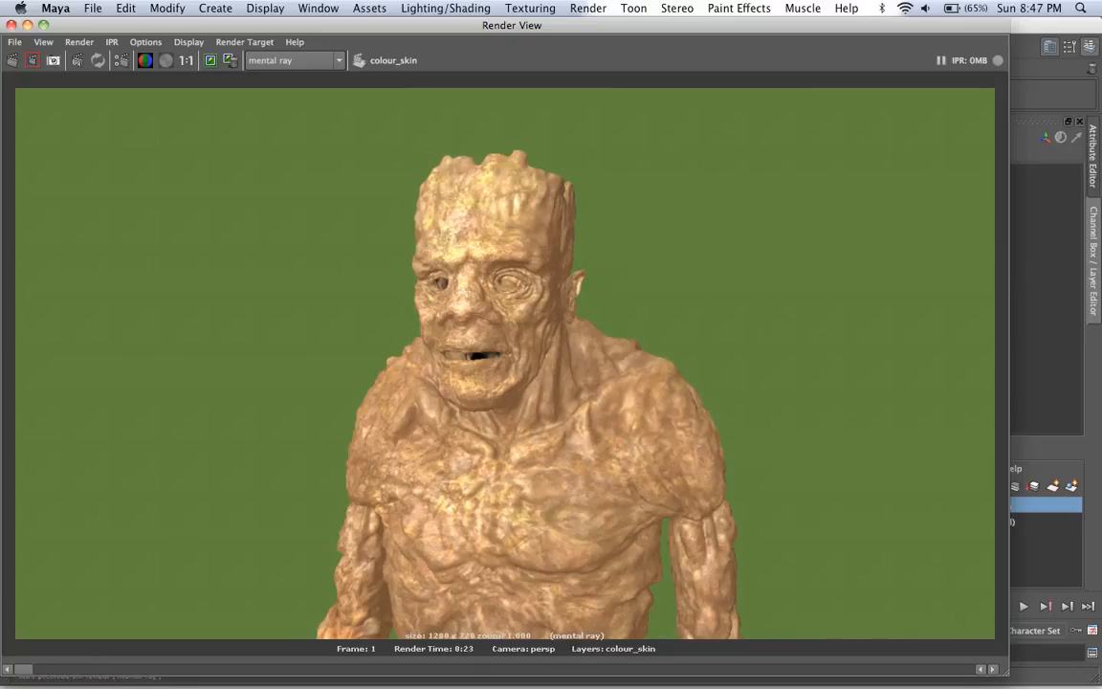
Step: Check which render passes can be loaded for the colour_skin render, and open the Hypershade
{"action": "left_click", "coordinate": [15, 42]}
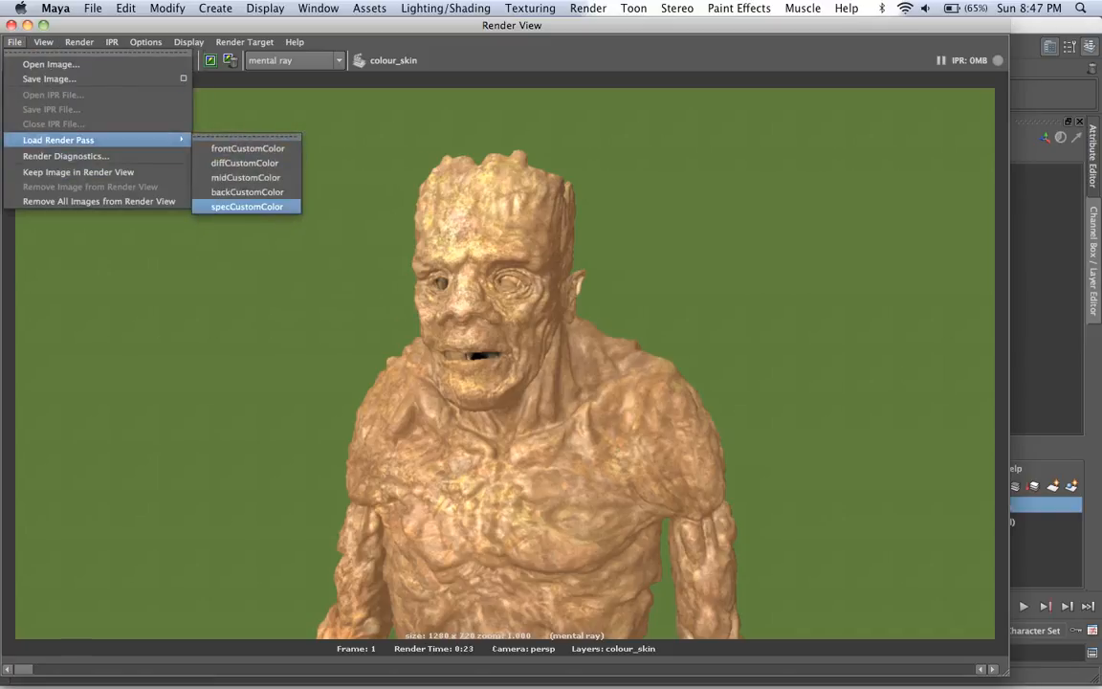
{"action": "key", "text": "Escape"}
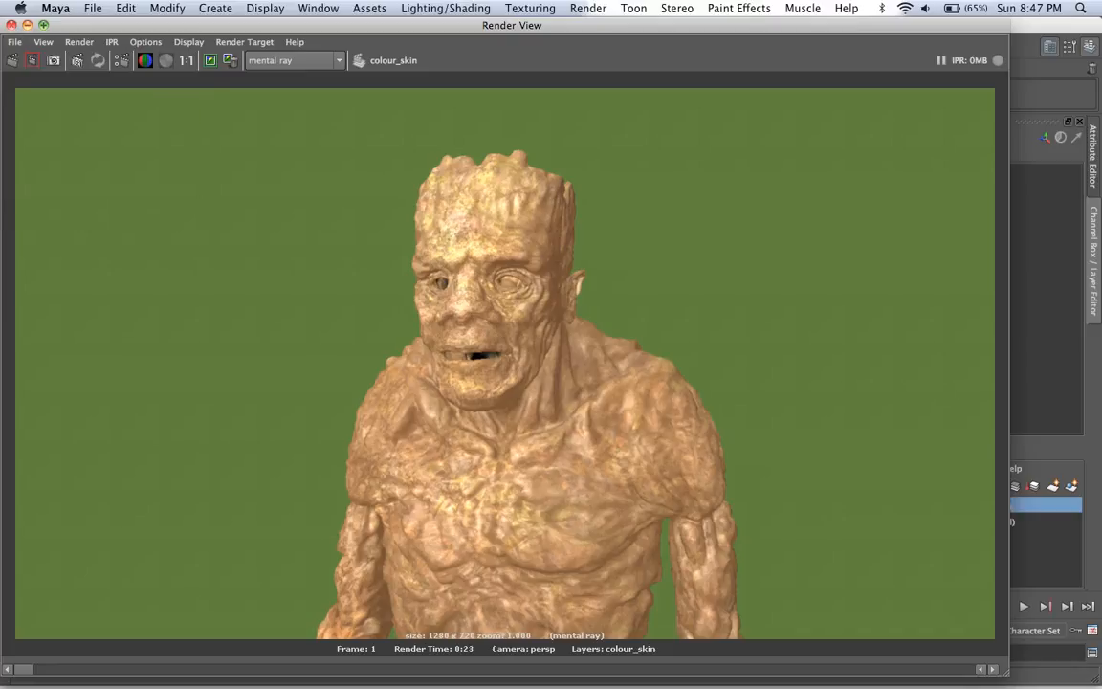
{"action": "left_click", "coordinate": [318, 7]}
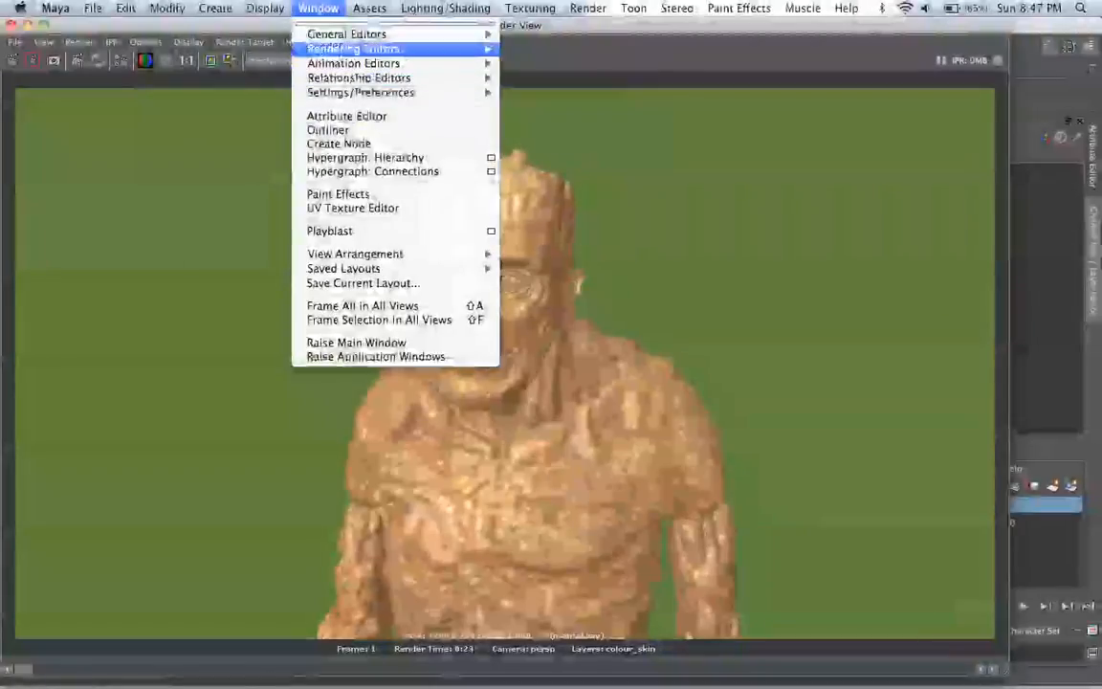
{"action": "mouse_move", "coordinate": [353, 49]}
{"action": "left_click", "coordinate": [546, 57]}
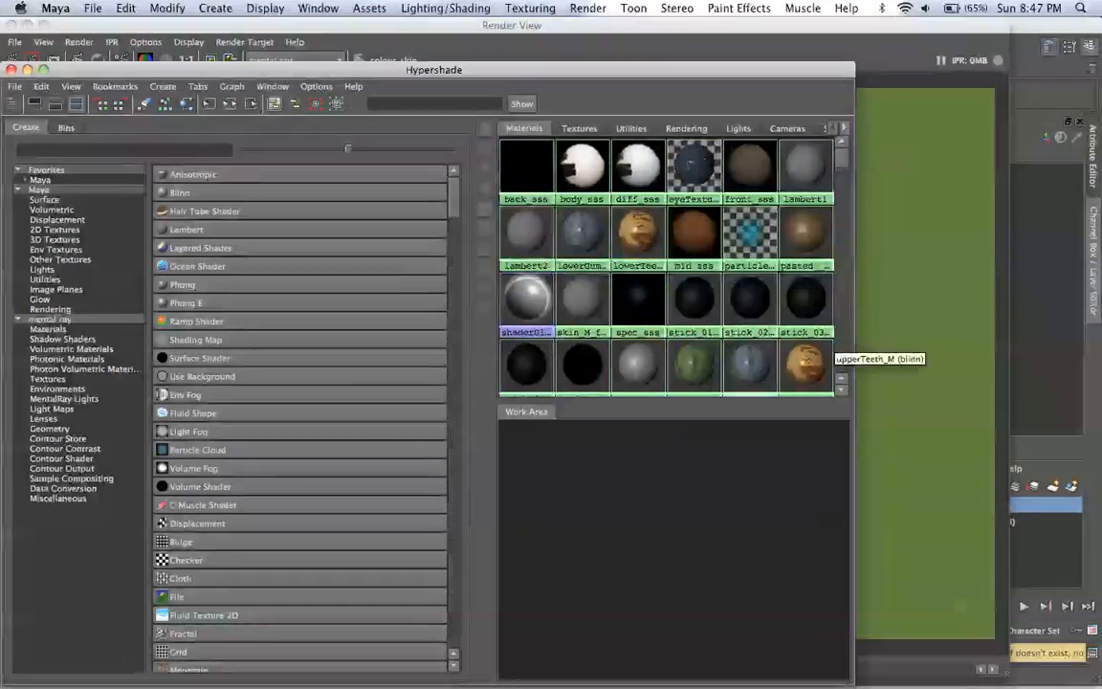
Step: Graph the body_sss material's network and examine the back, mid, spec and front sss nodes connected to it
{"action": "left_click", "coordinate": [595, 157]}
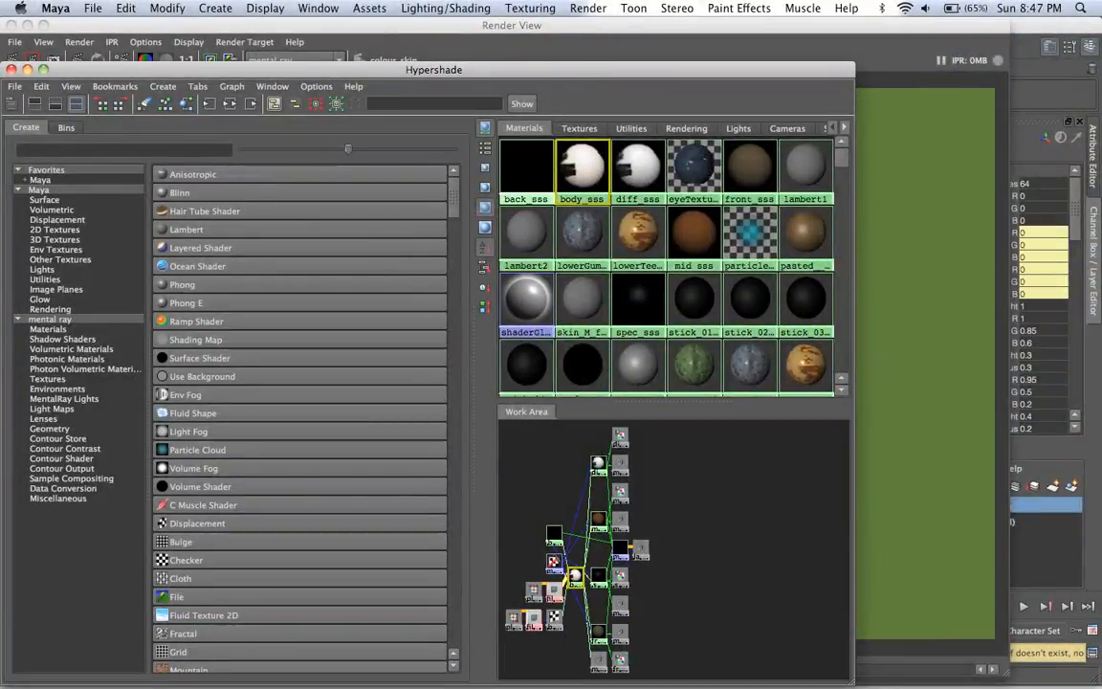
{"action": "scroll", "coordinate": [673, 549], "scroll_direction": "up", "scroll_amount": 5}
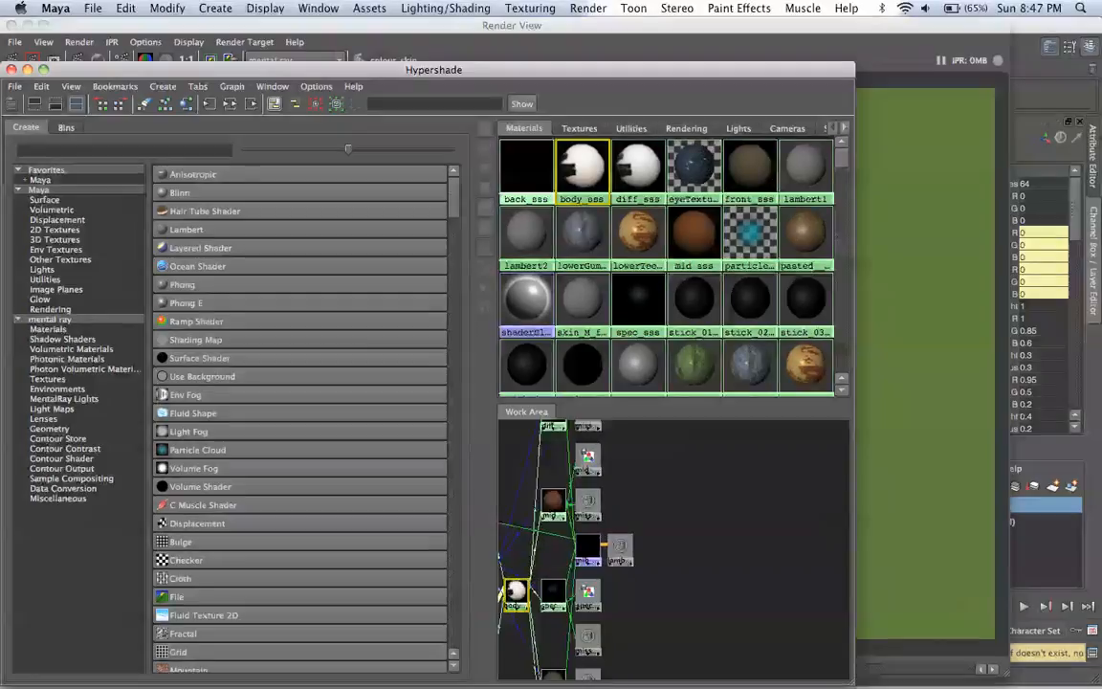
{"action": "middle_click_drag", "start_coordinate": [593, 593], "coordinate": [725, 552], "text": "alt"}
{"action": "scroll", "coordinate": [673, 549], "scroll_direction": "up", "scroll_amount": 3}
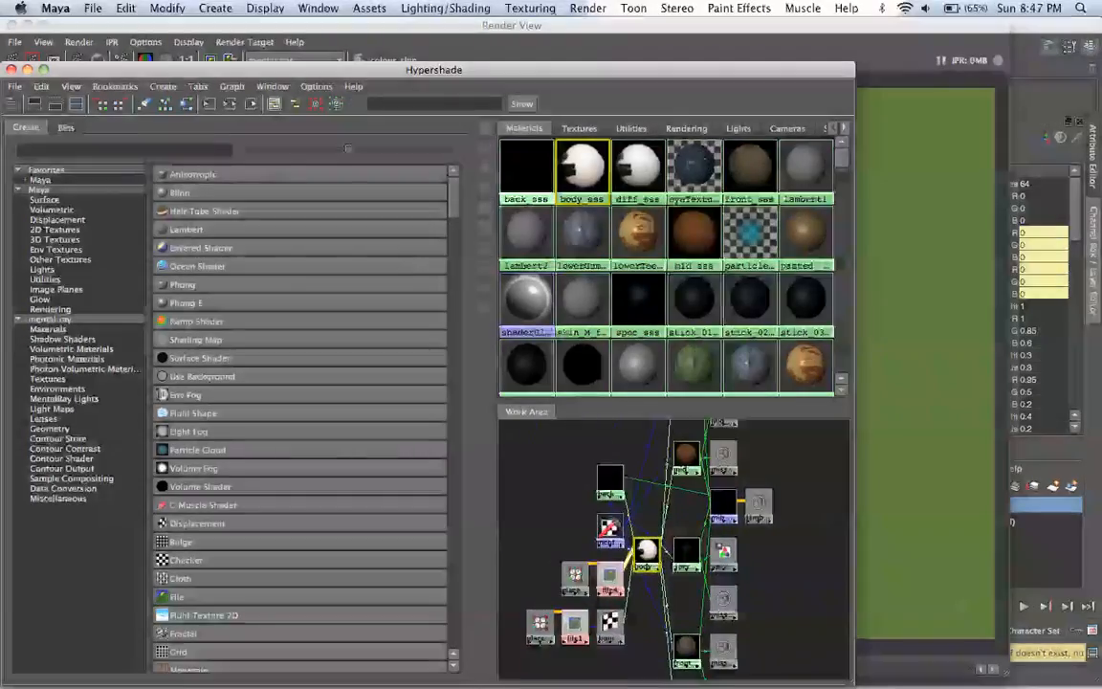
{"action": "scroll", "coordinate": [674, 549], "scroll_direction": "up", "scroll_amount": 1}
{"action": "mouse_move", "coordinate": [704, 433]}
{"action": "middle_mouse_down", "text": "alt"}
{"action": "mouse_move", "coordinate": [651, 585]}
{"action": "mouse_move", "coordinate": [699, 498]}
{"action": "mouse_move", "coordinate": [711, 441]}
{"action": "middle_mouse_up", "text": "alt"}
{"action": "mouse_move", "coordinate": [670, 612]}
{"action": "middle_mouse_down", "text": "alt"}
{"action": "mouse_move", "coordinate": [700, 446]}
{"action": "mouse_move", "coordinate": [689, 442]}
{"action": "mouse_move", "coordinate": [682, 592]}
{"action": "middle_mouse_up", "text": "alt"}
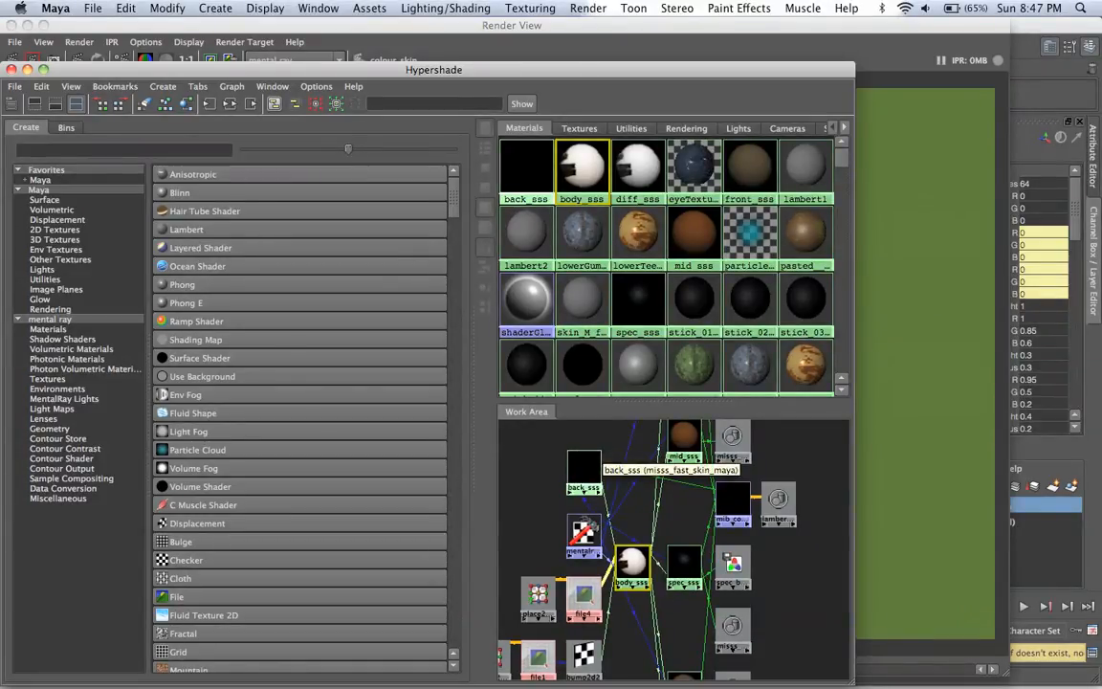
{"action": "scroll", "coordinate": [676, 551], "scroll_direction": "down", "scroll_amount": 3}
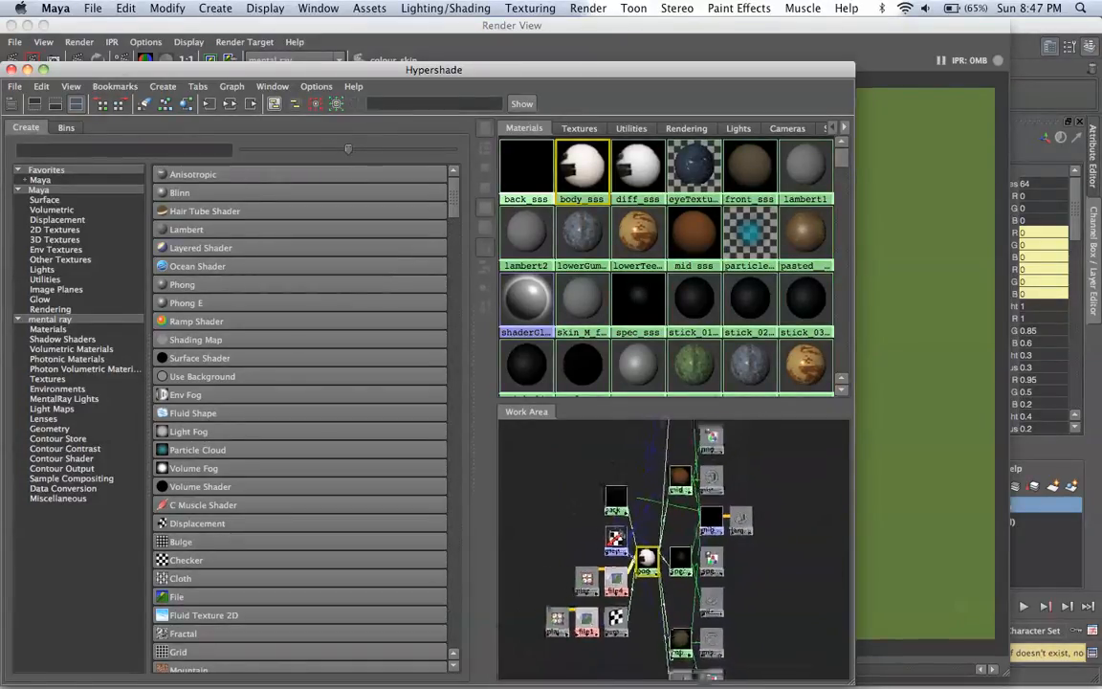
{"action": "middle_click_drag", "start_coordinate": [669, 478], "coordinate": [640, 376], "text": "alt"}
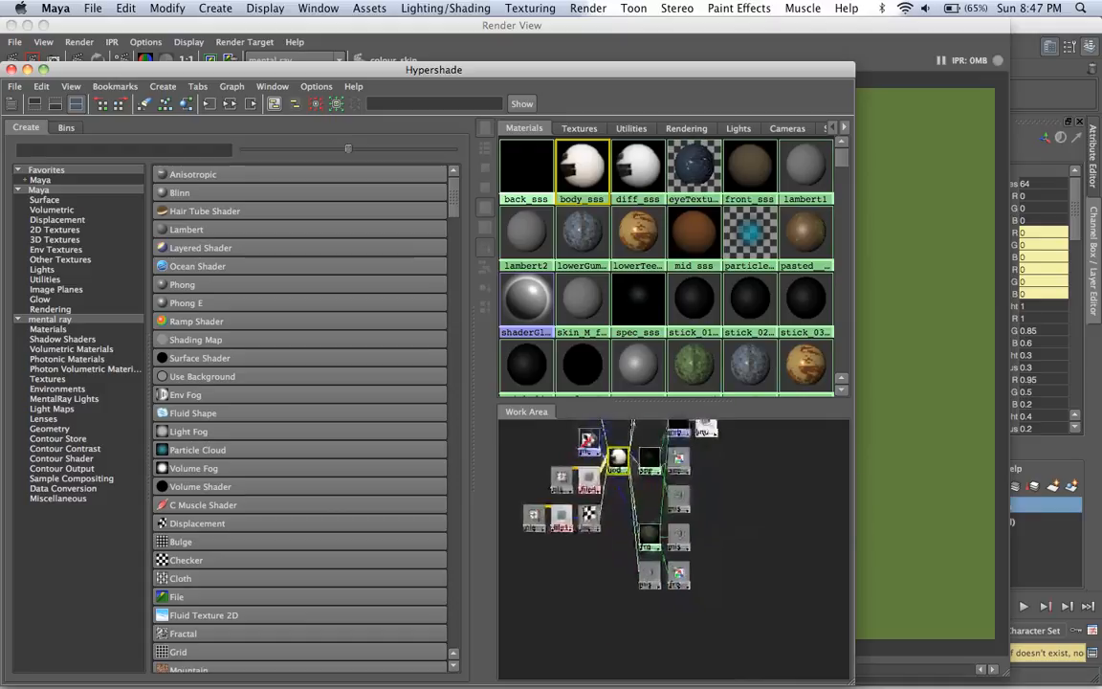
{"action": "middle_click_drag", "start_coordinate": [666, 449], "coordinate": [670, 482], "text": "alt"}
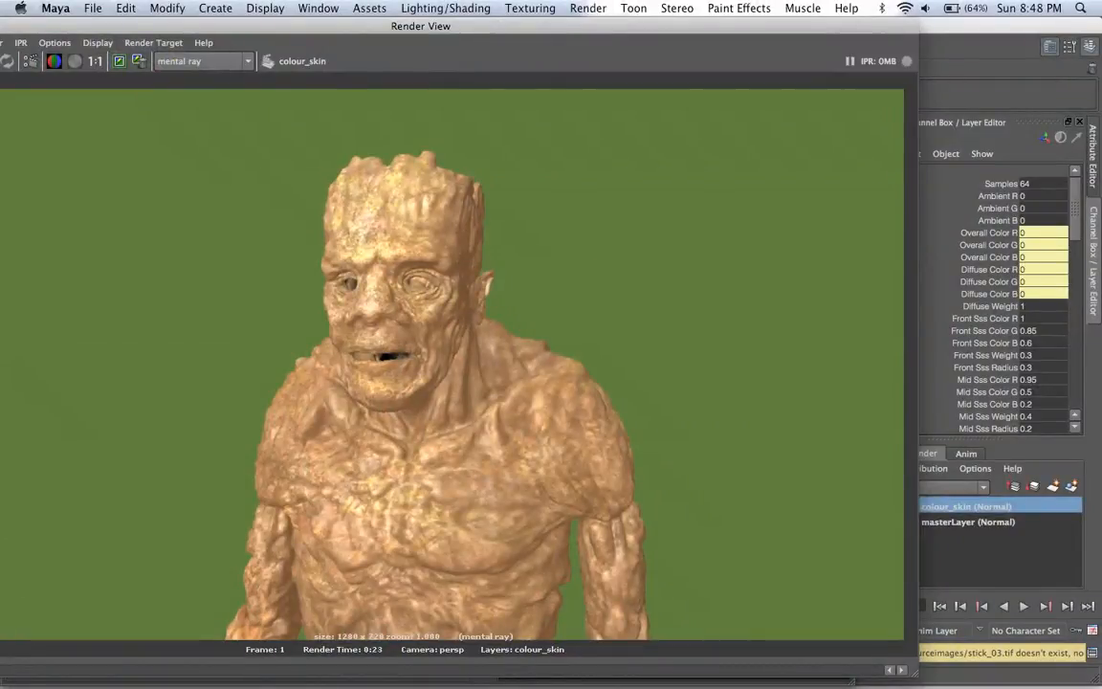
Step: Move the rendered image aside and import new_hand_area_04_newest_dark_05_with_tree.mb into the sss passes scene
{"action": "left_click_drag", "start_coordinate": [420, 26], "coordinate": [525, 25]}
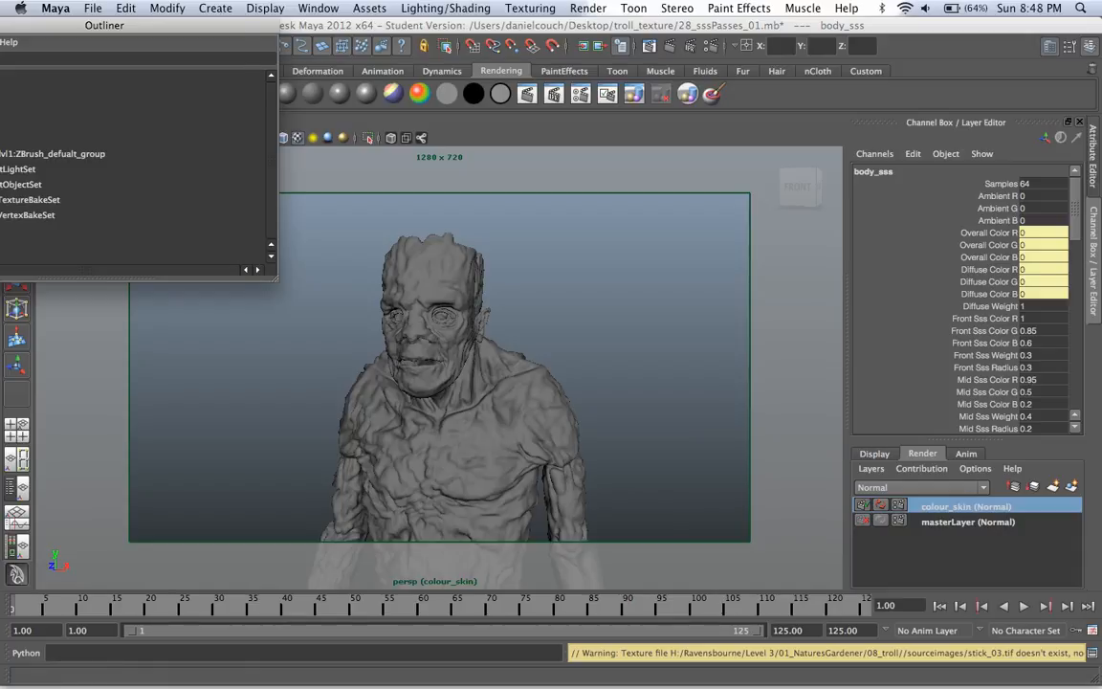
{"action": "left_click", "coordinate": [93, 7]}
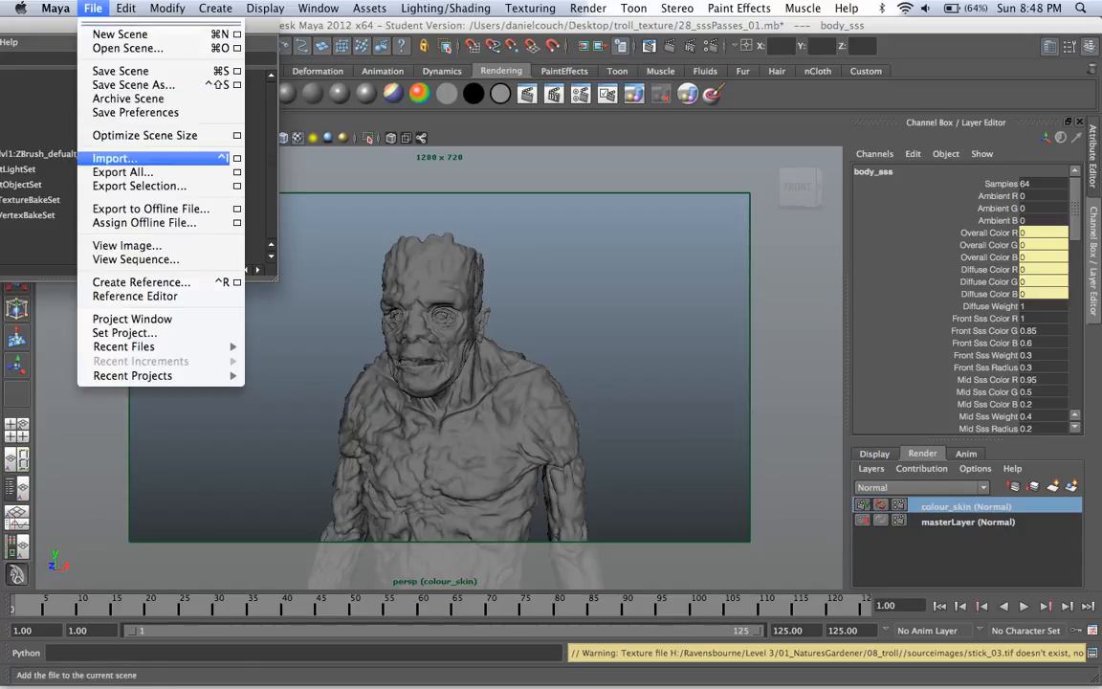
{"action": "left_click", "coordinate": [153, 158]}
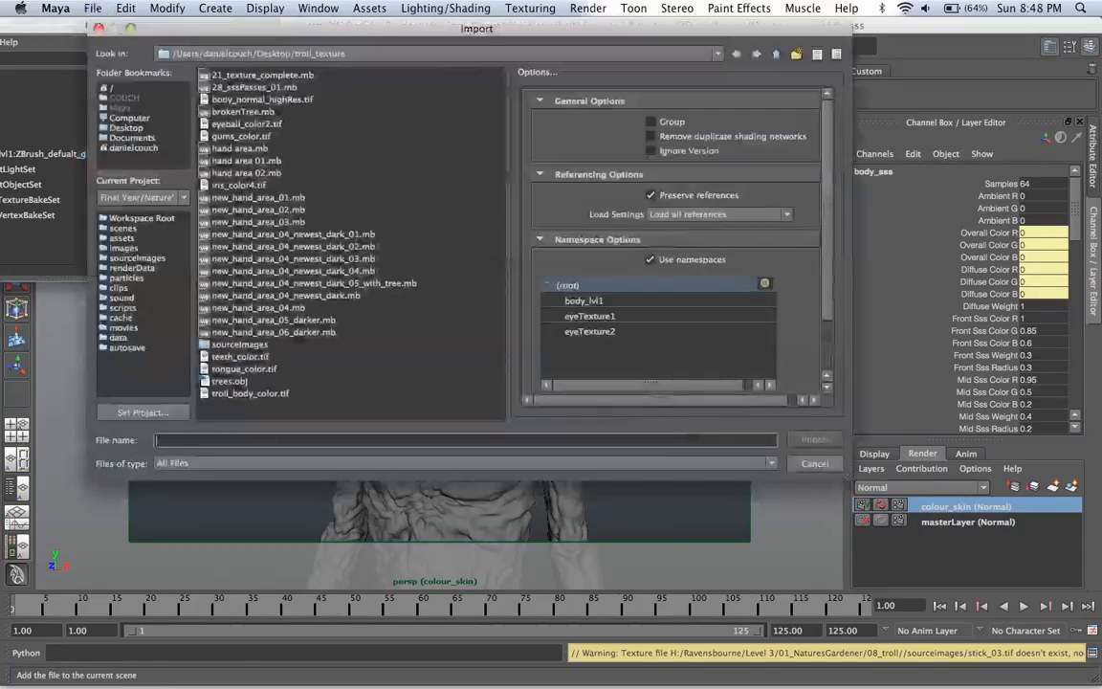
{"action": "left_click", "coordinate": [313, 283]}
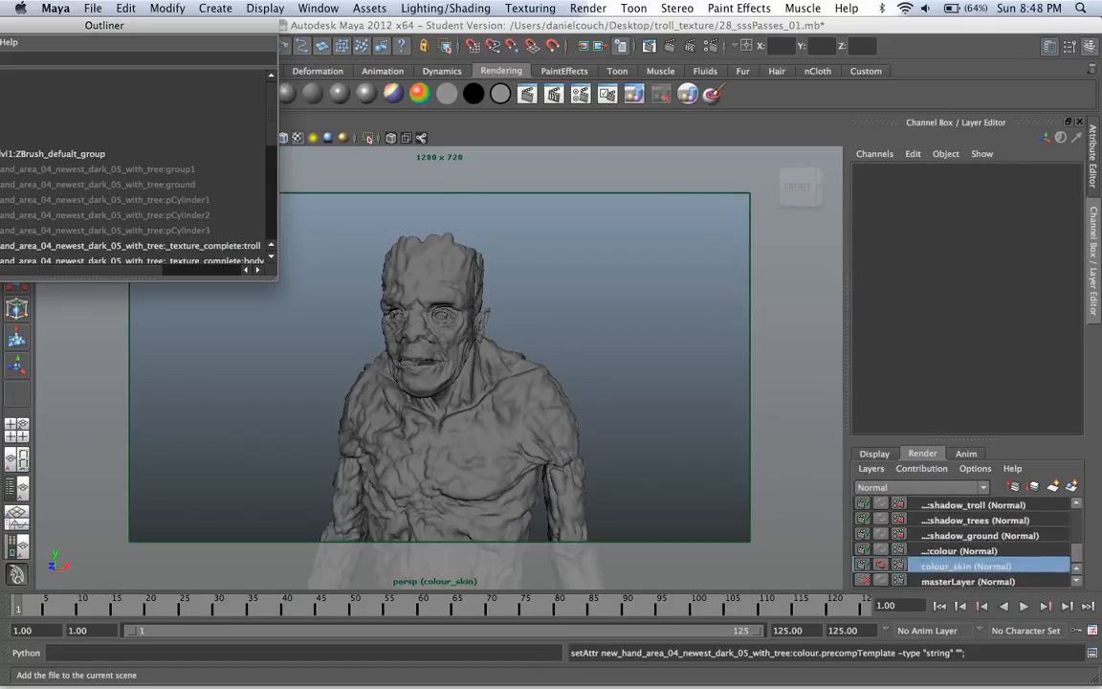
Step: Activate the imported scene's colour render layer and delete it
{"action": "left_click", "coordinate": [964, 551]}
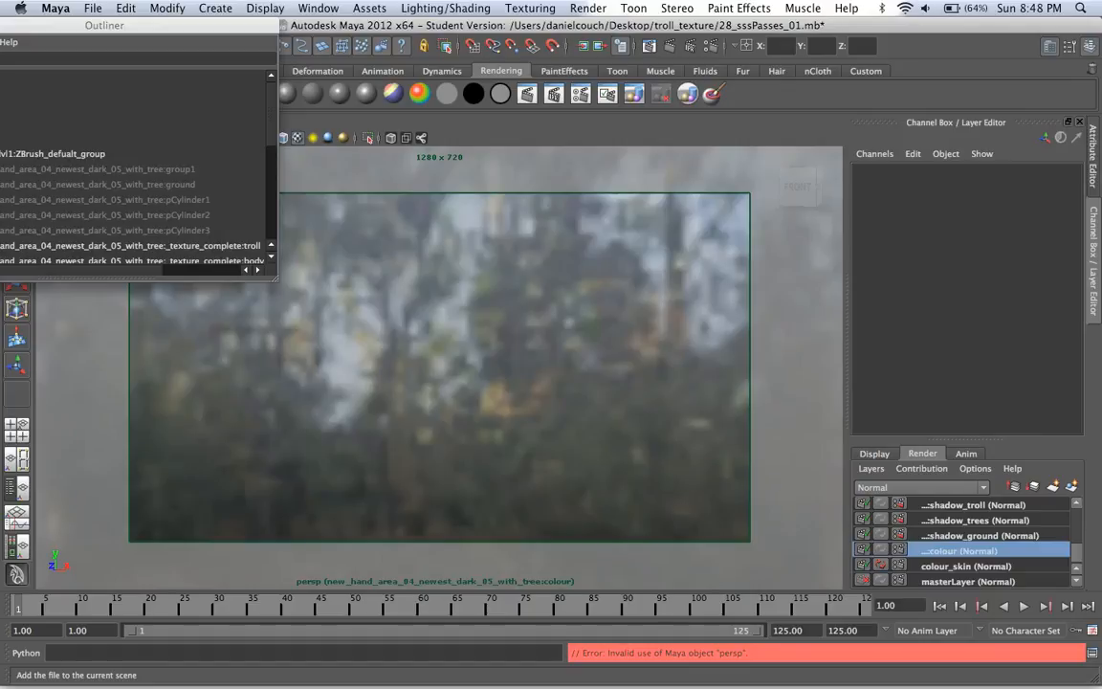
{"action": "right_click_drag", "start_coordinate": [574, 373], "coordinate": [375, 387], "text": "alt"}
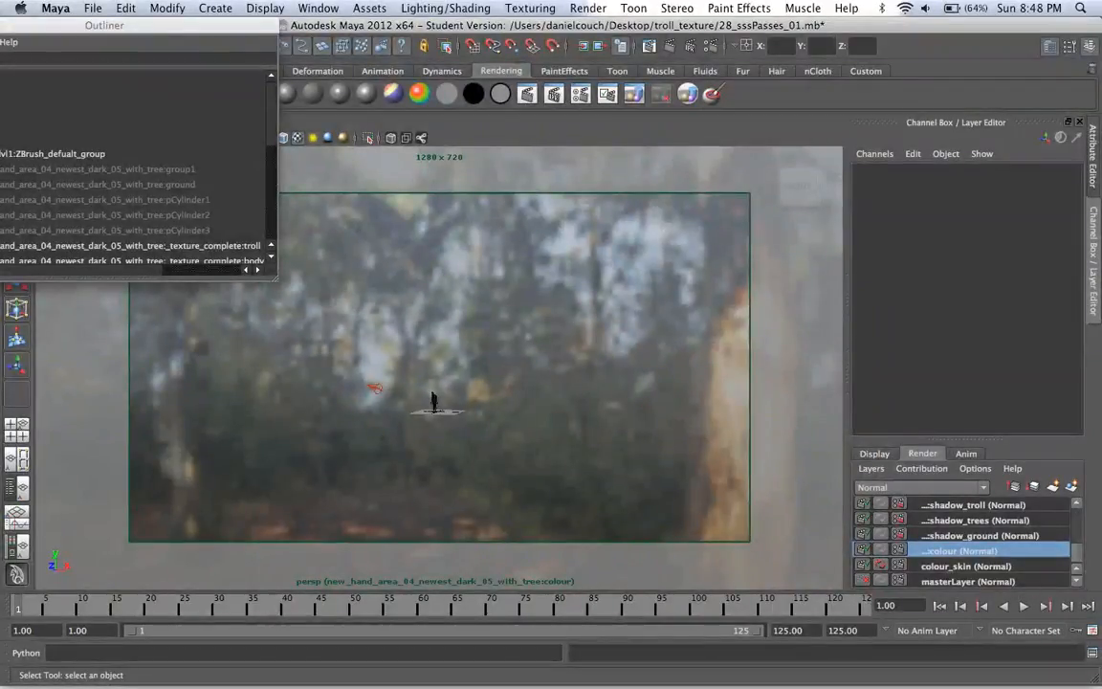
{"action": "left_click_drag", "start_coordinate": [375, 388], "coordinate": [448, 409], "text": "alt"}
{"action": "right_click_drag", "start_coordinate": [447, 410], "coordinate": [532, 469], "text": "alt"}
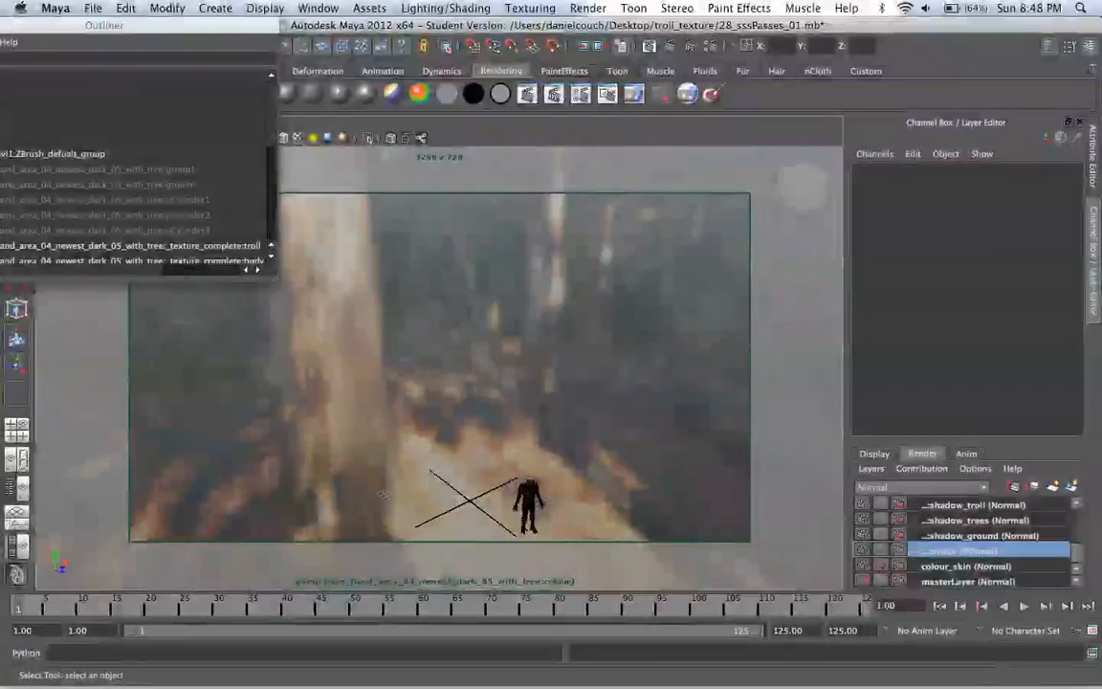
{"action": "left_click_drag", "start_coordinate": [532, 469], "coordinate": [527, 436], "text": "alt"}
{"action": "middle_click_drag", "start_coordinate": [527, 435], "coordinate": [503, 385], "text": "alt"}
{"action": "left_click_drag", "start_coordinate": [503, 385], "coordinate": [461, 421], "text": "alt"}
{"action": "right_click", "coordinate": [964, 550]}
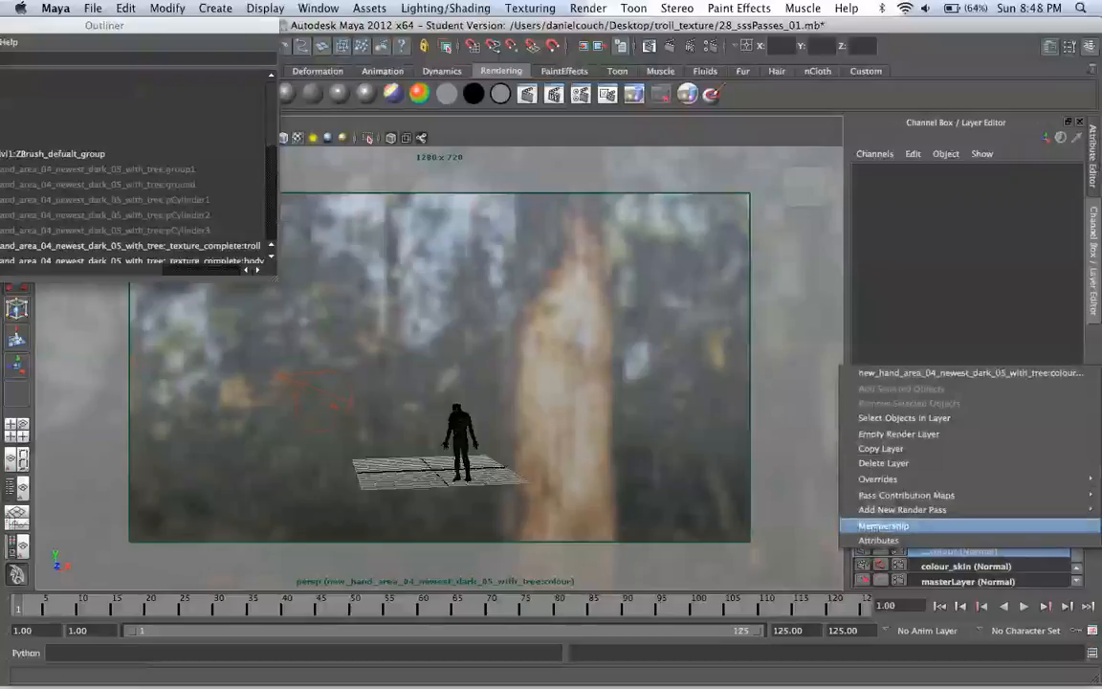
{"action": "left_click", "coordinate": [880, 449]}
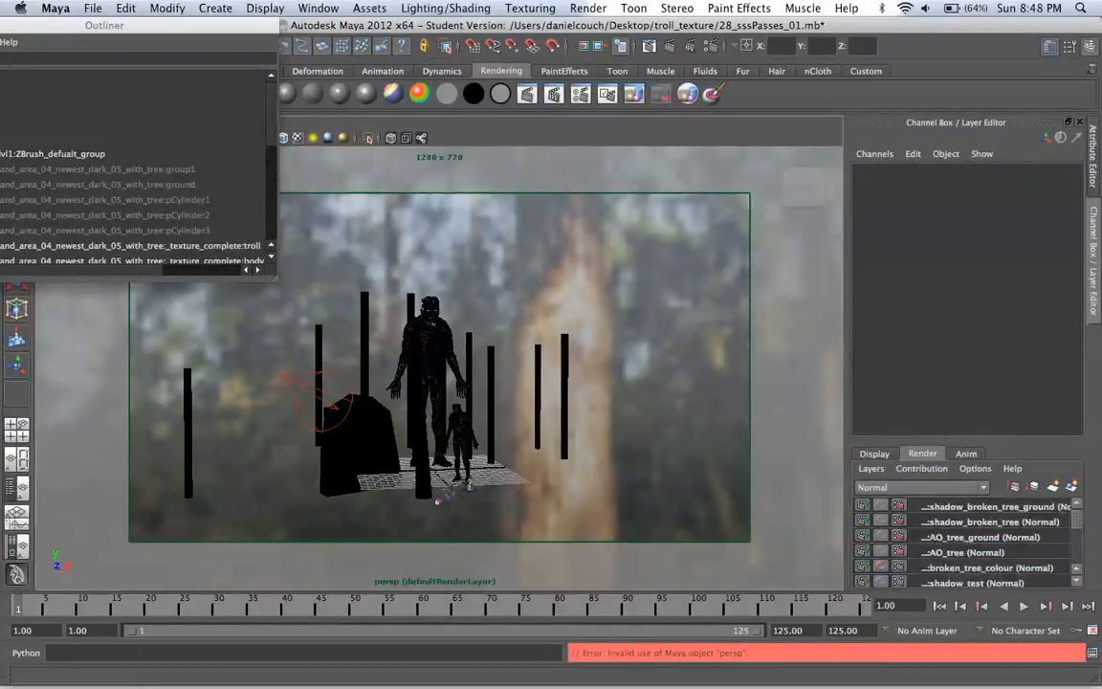
Step: Activate the imported AO_tree layer and look through the list of imported render layers
{"action": "left_click", "coordinate": [967, 551]}
{"action": "scroll", "coordinate": [966, 543], "scroll_direction": "down", "scroll_amount": 5}
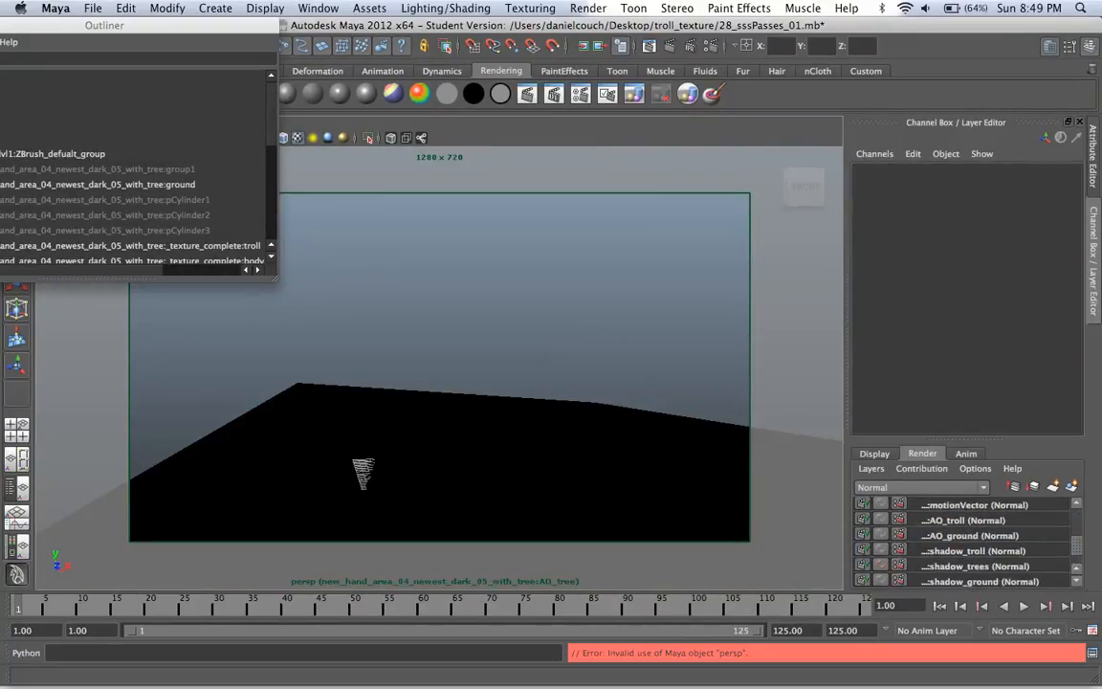
{"action": "scroll", "coordinate": [966, 542], "scroll_direction": "up", "scroll_amount": 4}
{"action": "scroll", "coordinate": [966, 542], "scroll_direction": "down", "scroll_amount": 5}
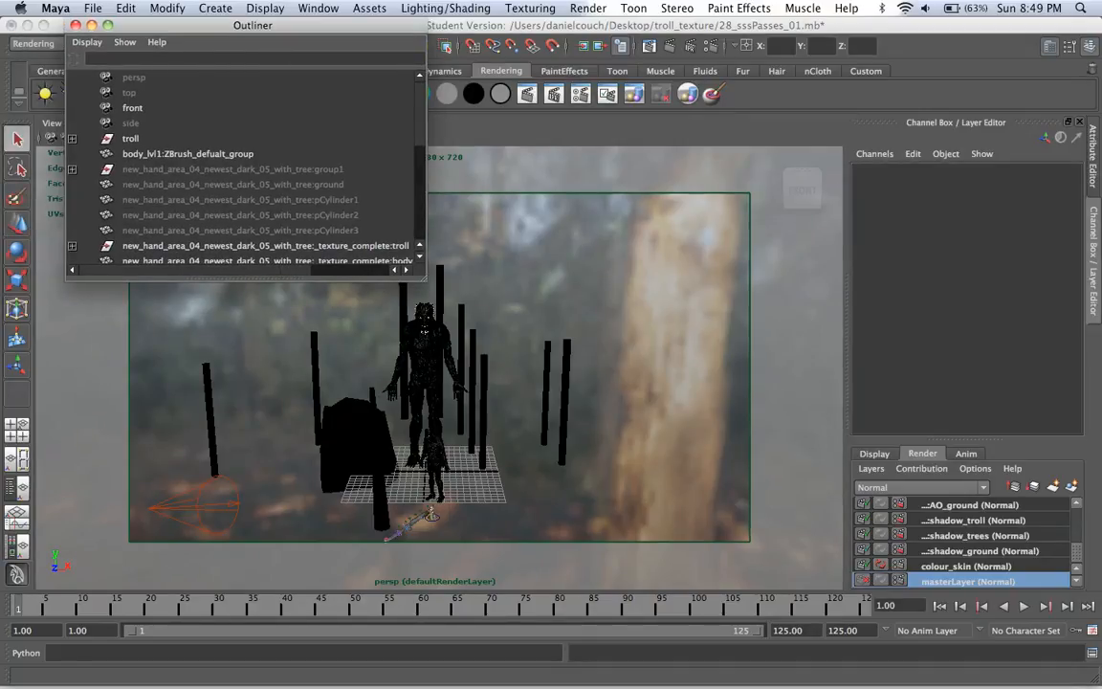
Step: Look through the scene's object list and check which objects are the original troll group and its low-res body
{"action": "scroll", "coordinate": [244, 168], "scroll_direction": "down", "scroll_amount": 10}
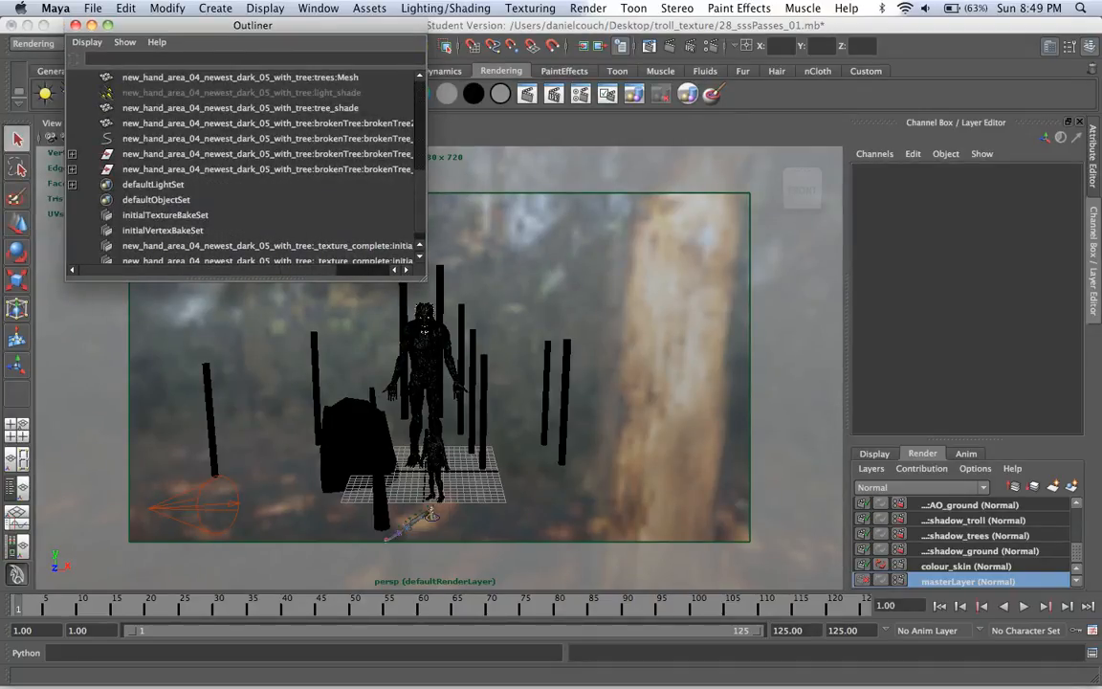
{"action": "scroll", "coordinate": [244, 167], "scroll_direction": "down", "scroll_amount": 1}
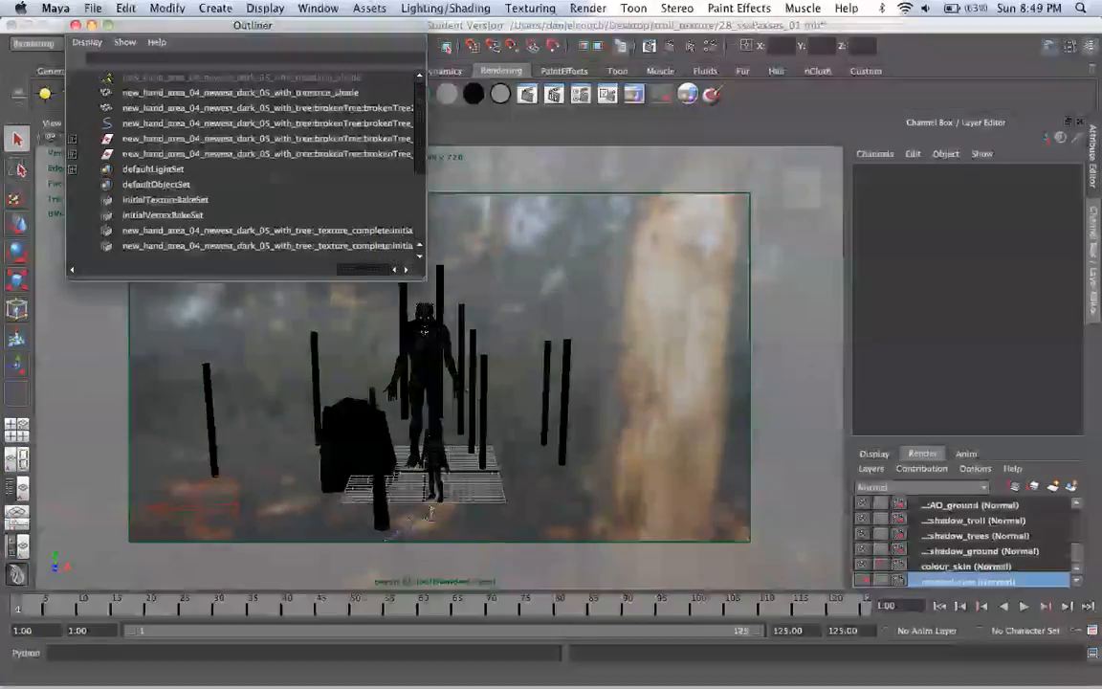
{"action": "scroll", "coordinate": [244, 167], "scroll_direction": "up", "scroll_amount": 10}
{"action": "scroll", "coordinate": [244, 168], "scroll_direction": "down", "scroll_amount": 10}
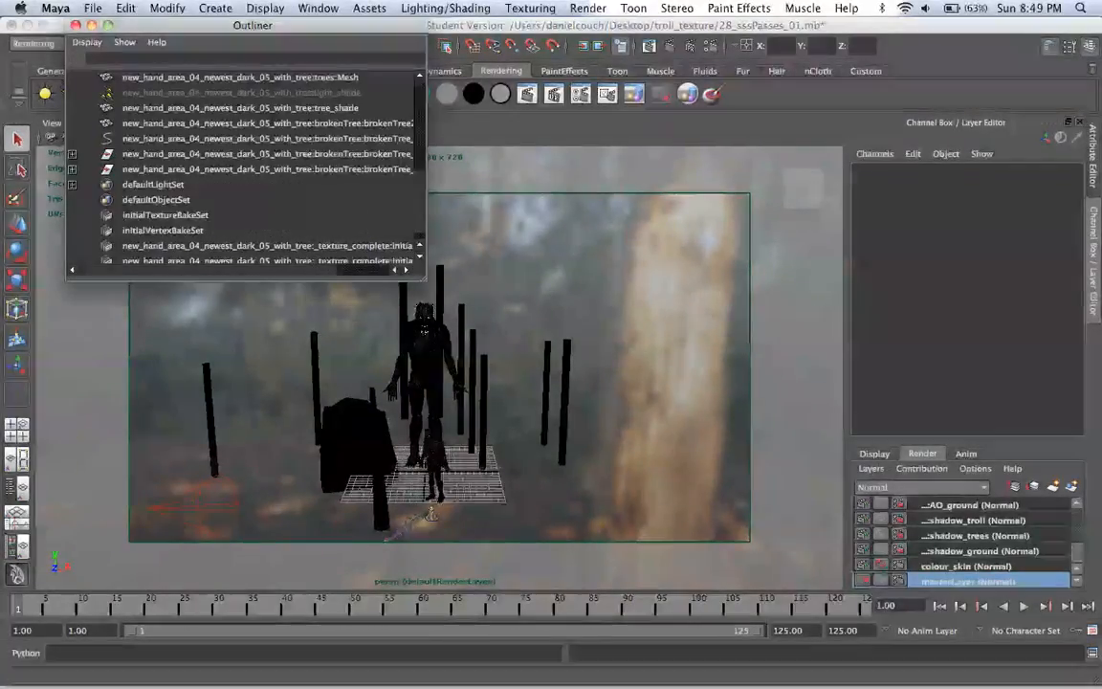
{"action": "scroll", "coordinate": [244, 167], "scroll_direction": "up", "scroll_amount": 10}
{"action": "left_click", "coordinate": [189, 154]}
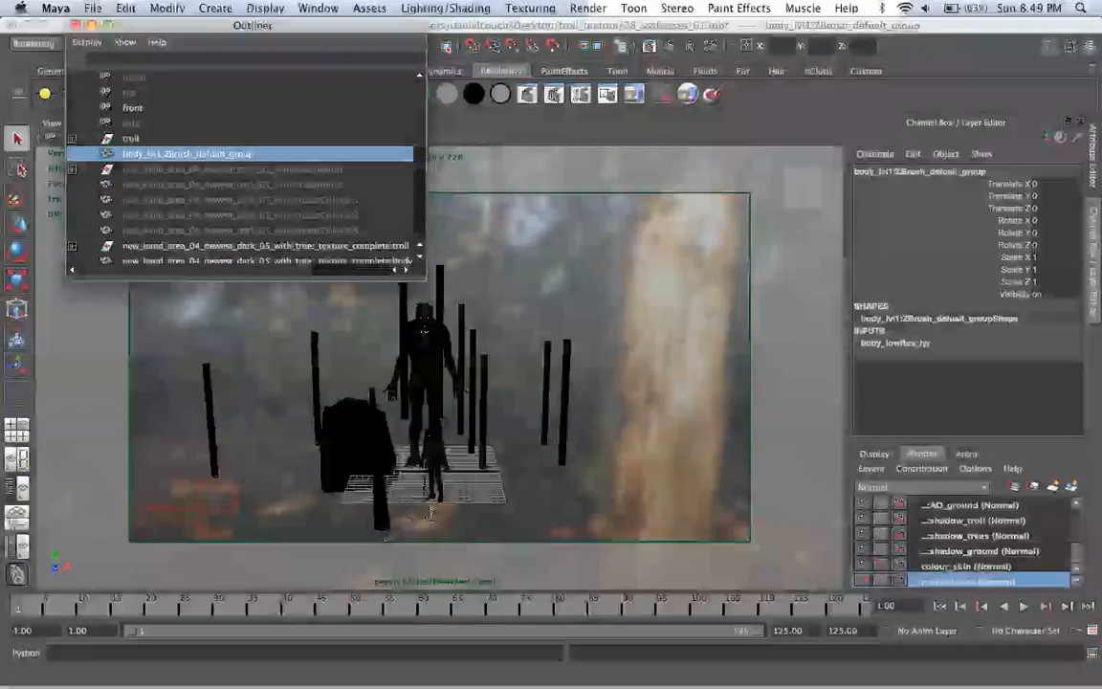
{"action": "left_click", "coordinate": [131, 139]}
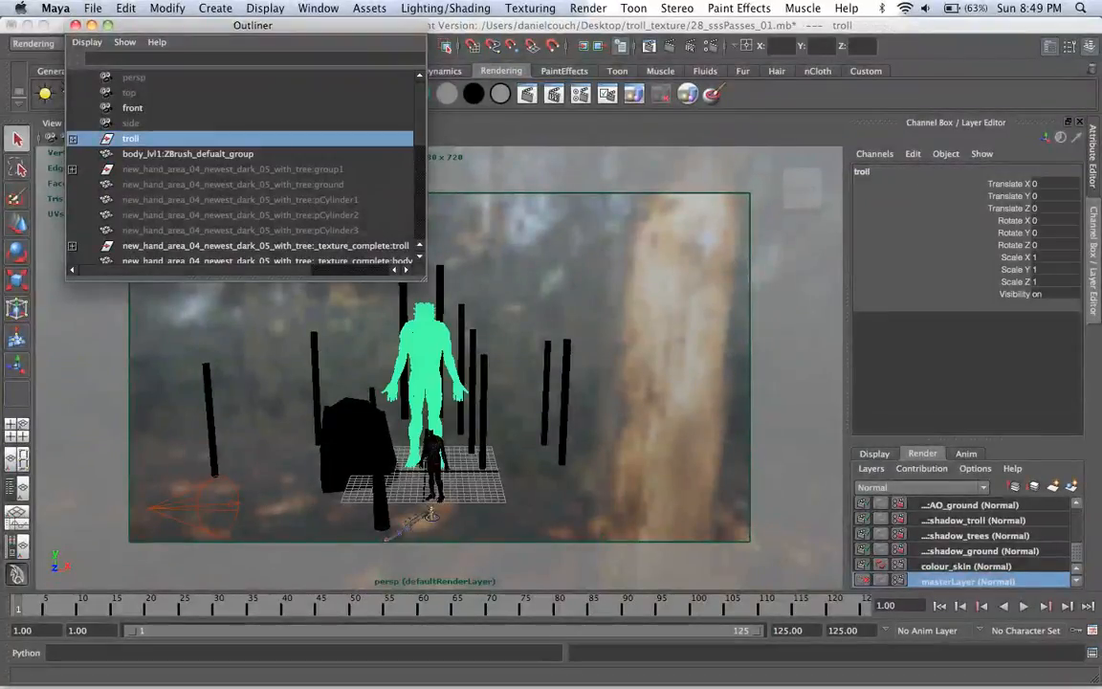
Step: Check the imported light_shade, tree_shade, broken tree and bake set objects one by one in the Outliner
{"action": "scroll", "coordinate": [244, 168], "scroll_direction": "down", "scroll_amount": 10}
{"action": "left_click", "coordinate": [350, 77]}
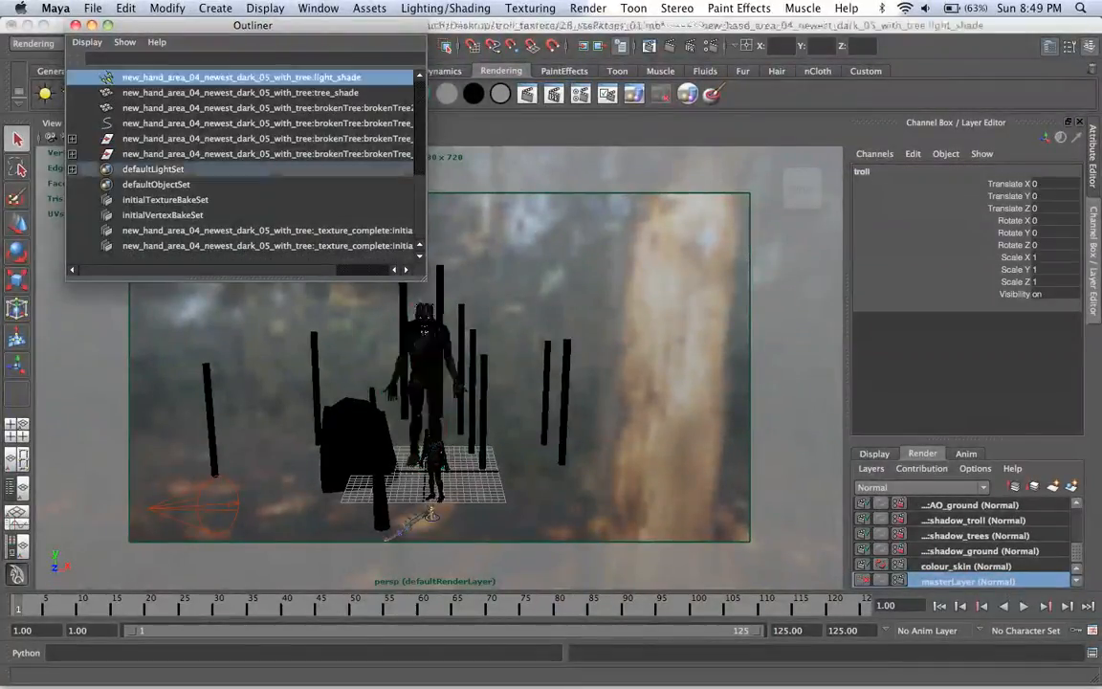
{"action": "left_click", "coordinate": [351, 93]}
{"action": "left_click", "coordinate": [352, 108]}
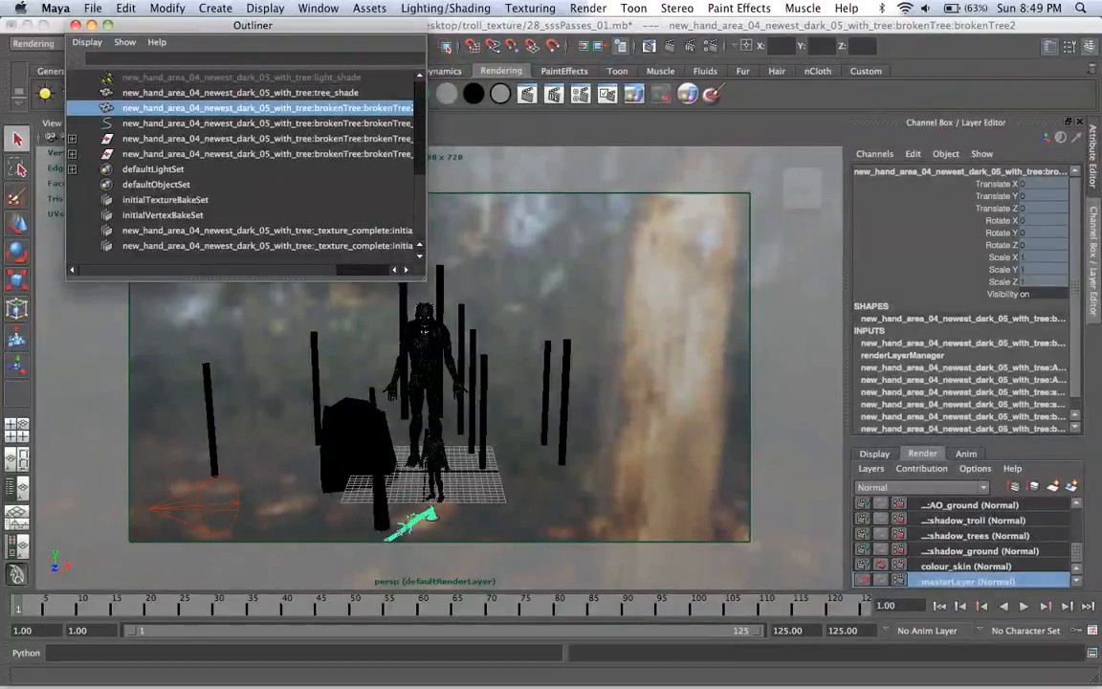
{"action": "left_click", "coordinate": [353, 154]}
{"action": "left_click", "coordinate": [353, 140]}
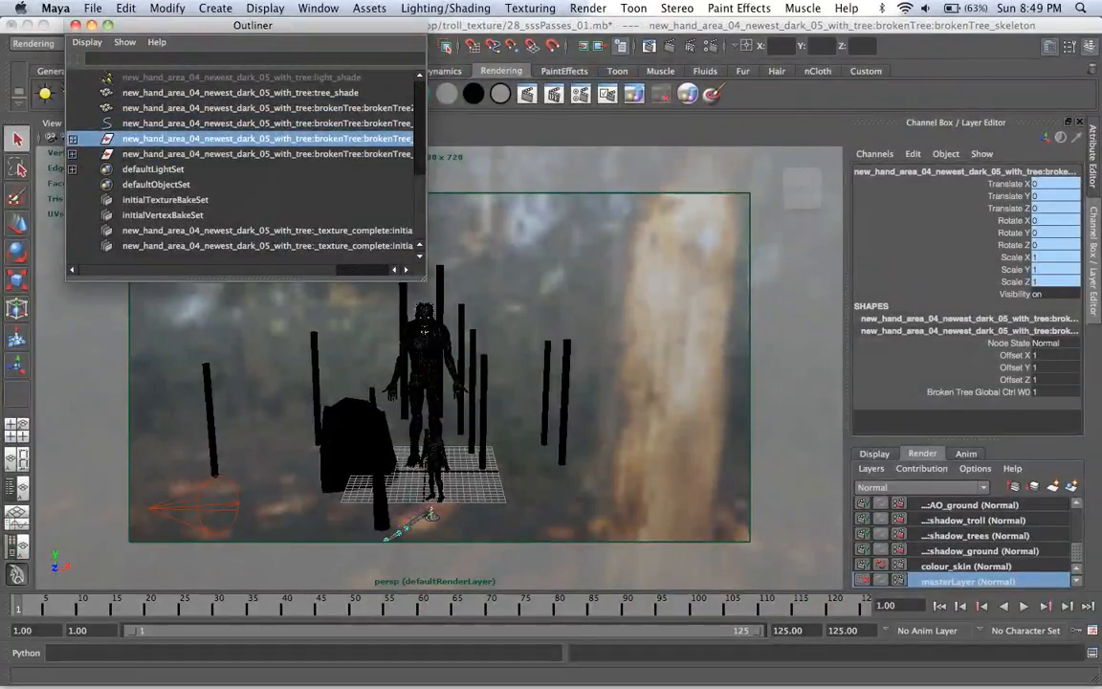
{"action": "left_click", "coordinate": [353, 154]}
{"action": "left_click", "coordinate": [353, 231]}
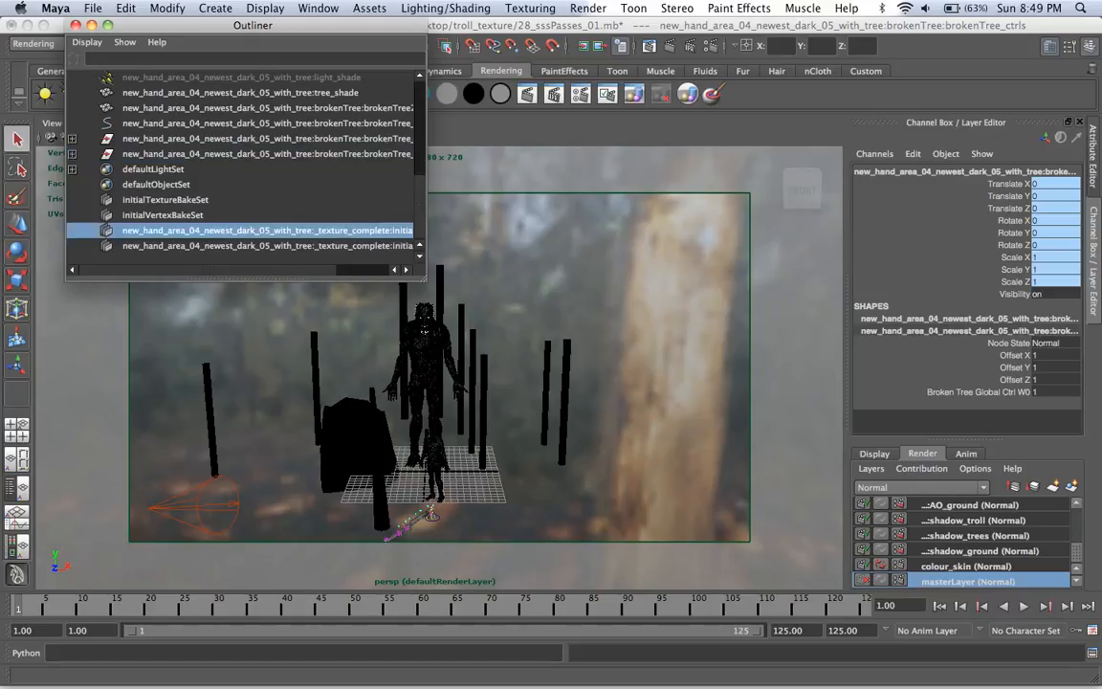
{"action": "left_click", "coordinate": [353, 246]}
{"action": "scroll", "coordinate": [245, 165], "scroll_direction": "up", "scroll_amount": 10}
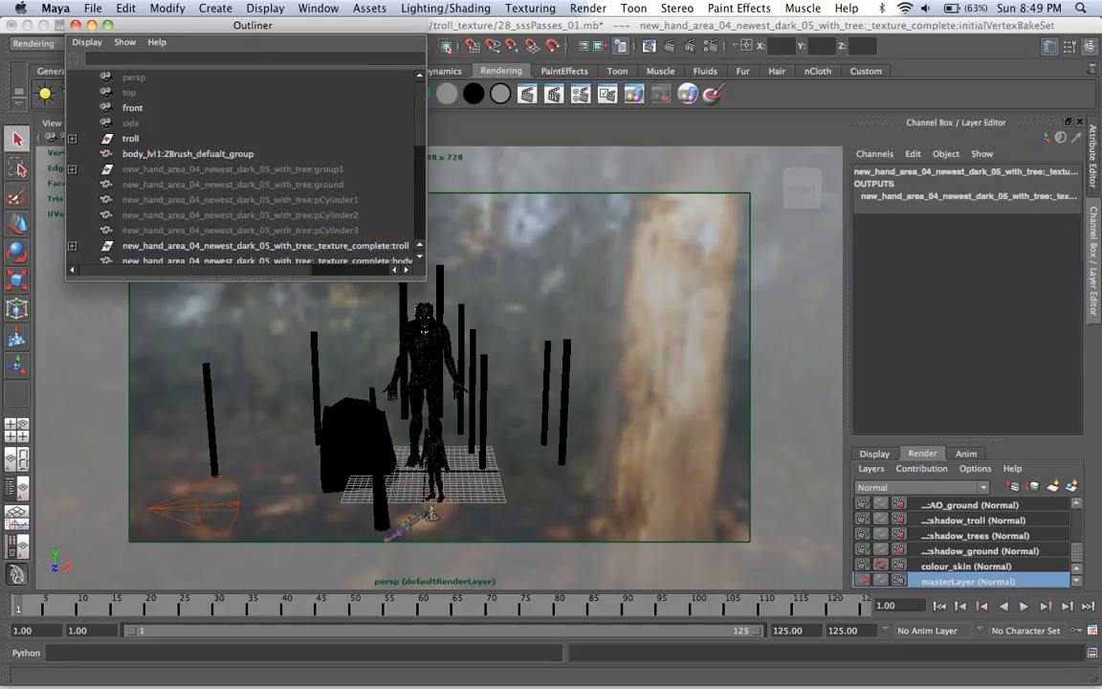
Step: Enlarge the Outliner to show the full object list and select body_lvl1:ZBrush_defualt_group
{"action": "left_click_drag", "start_coordinate": [424, 277], "coordinate": [399, 564]}
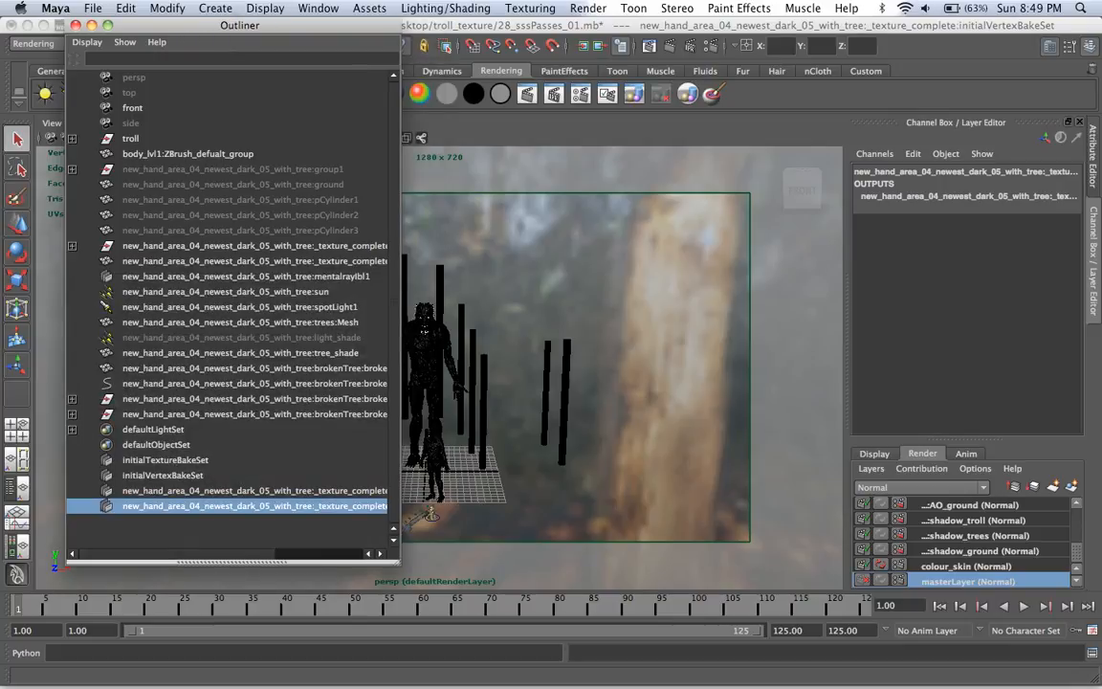
{"action": "left_click", "coordinate": [232, 169]}
{"action": "left_click", "coordinate": [188, 154]}
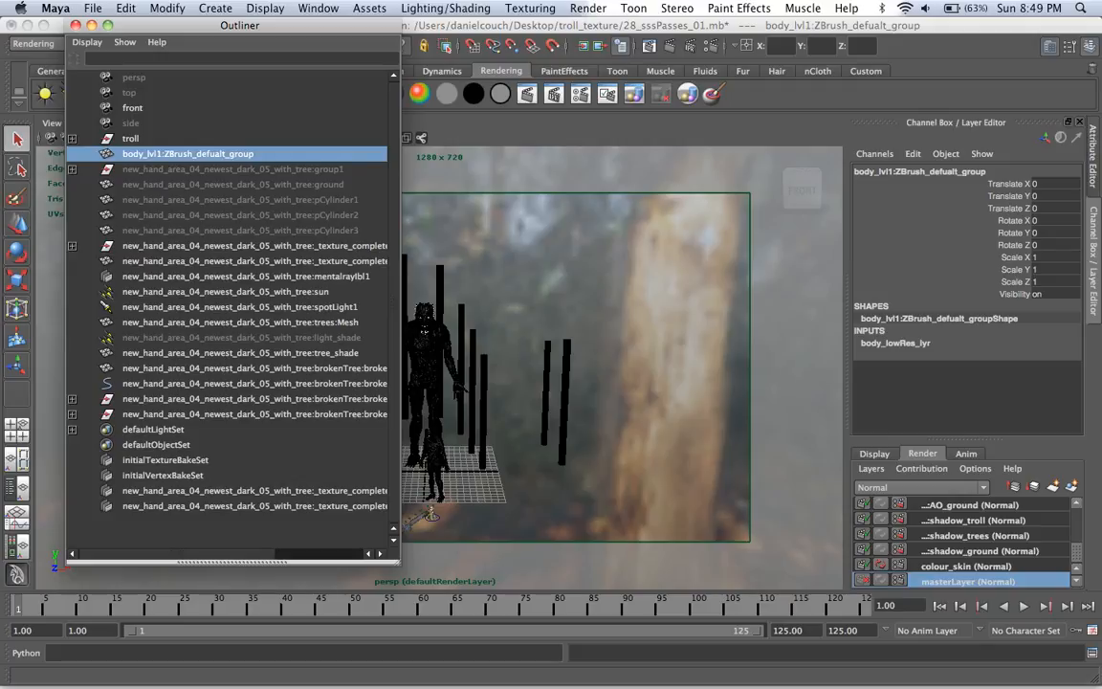
Step: Note the imported troll group's translate, rotate and scale values, and delete that group along with the imported body_lvl1 ZBrush mesh
{"action": "left_click", "coordinate": [255, 245]}
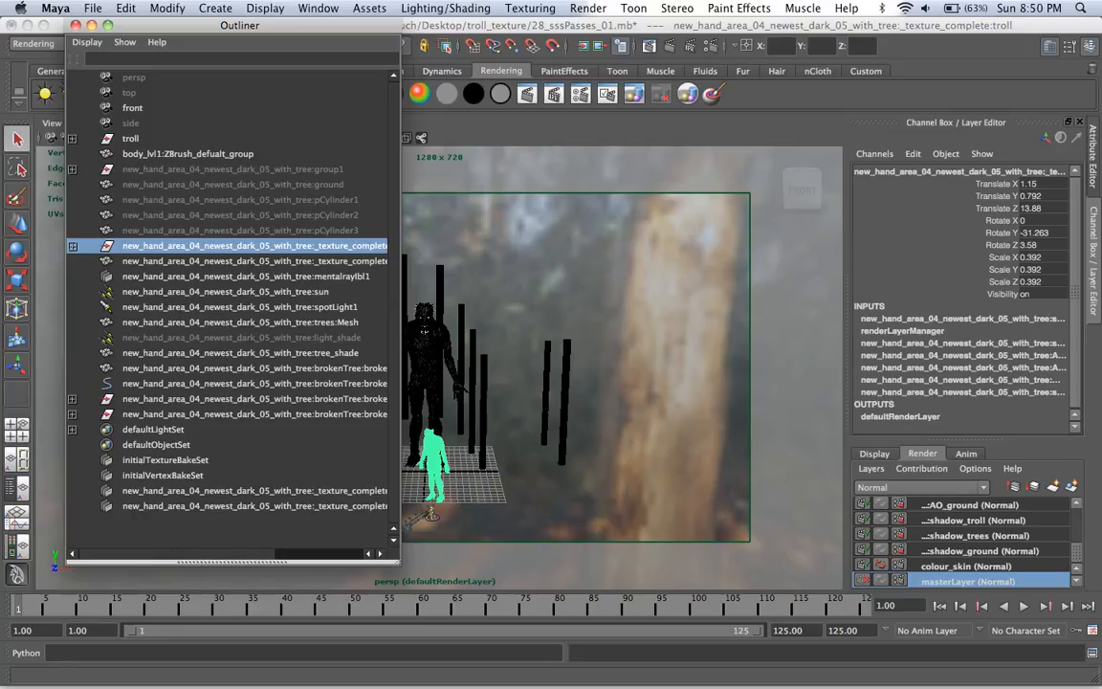
{"action": "left_click_drag", "start_coordinate": [574, 335], "coordinate": [593, 383], "text": "alt"}
{"action": "scroll", "coordinate": [593, 383], "scroll_direction": "down", "scroll_amount": 5}
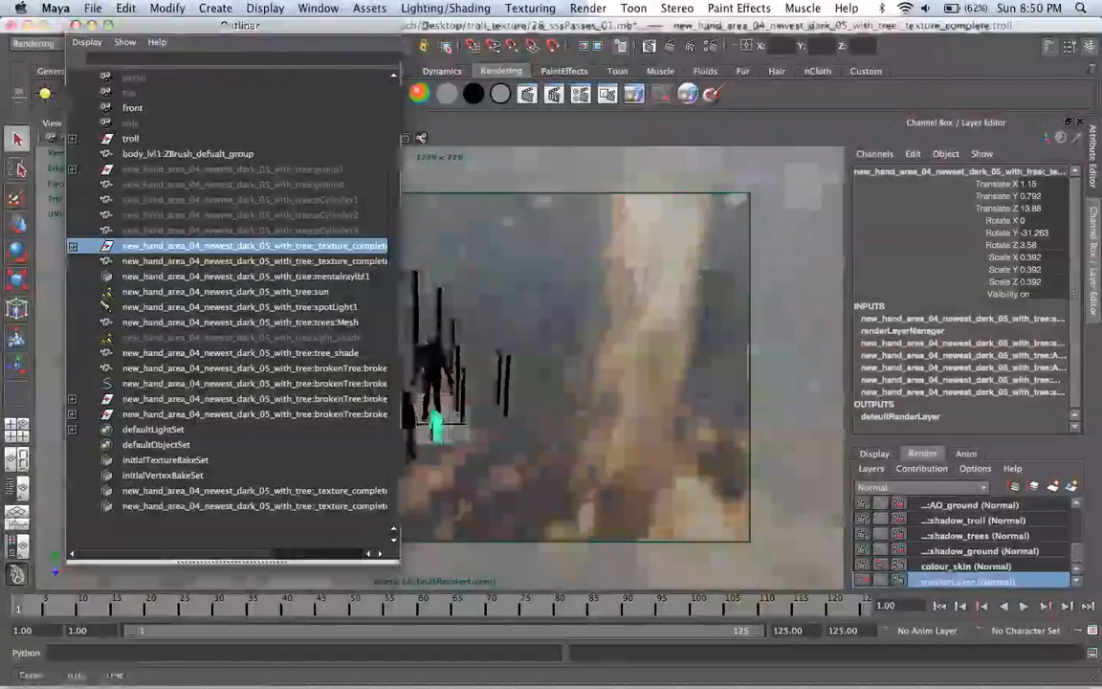
{"action": "middle_click_drag", "start_coordinate": [434, 467], "coordinate": [583, 457], "text": "alt"}
{"action": "left_click_drag", "start_coordinate": [584, 458], "coordinate": [545, 425], "text": "alt"}
{"action": "scroll", "coordinate": [566, 390], "scroll_direction": "up", "scroll_amount": 10}
{"action": "left_click_drag", "start_coordinate": [547, 512], "coordinate": [600, 507], "text": "alt"}
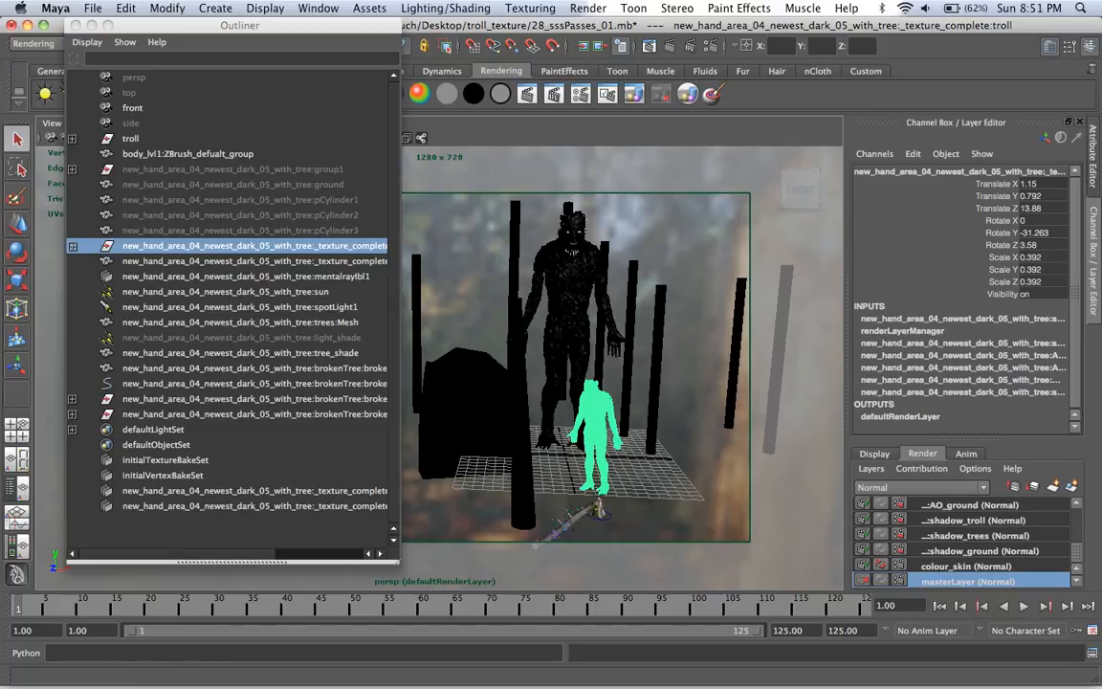
{"action": "left_click", "coordinate": [253, 261]}
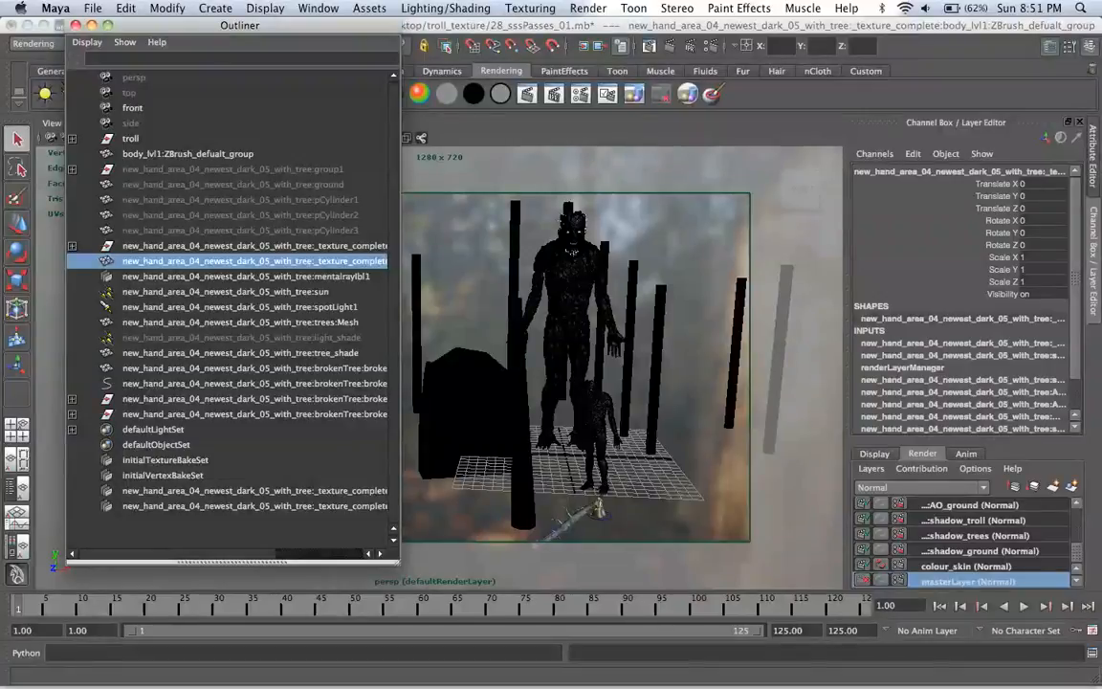
{"action": "key", "text": "Delete"}
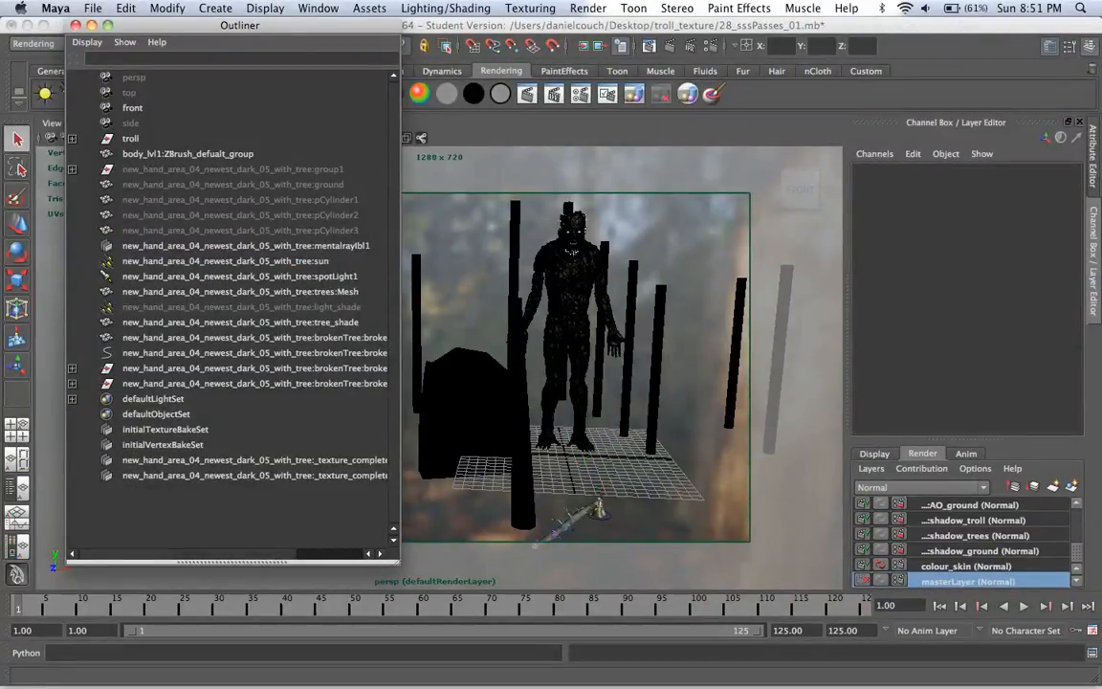
{"action": "left_click", "coordinate": [239, 246]}
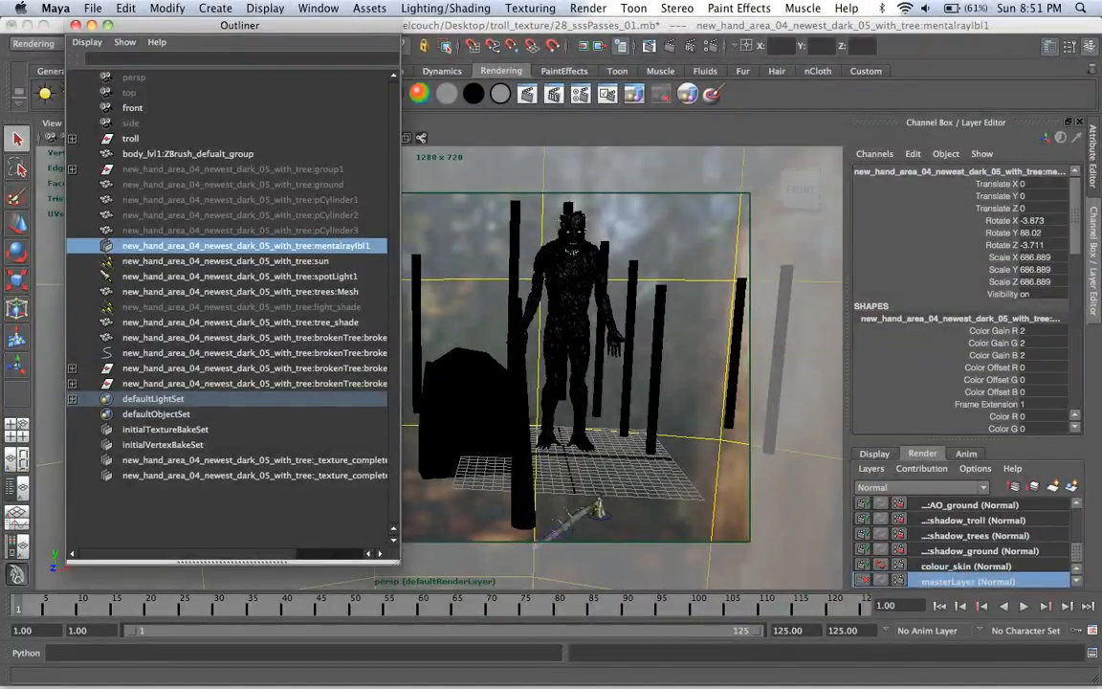
{"action": "left_click", "coordinate": [239, 322]}
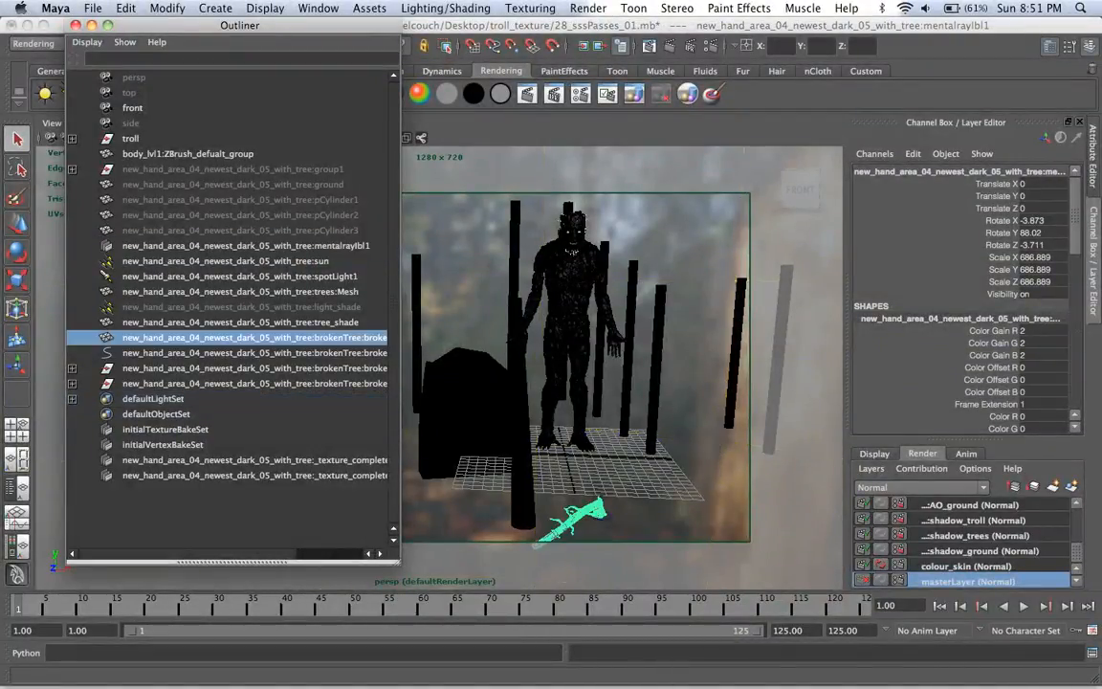
Step: Set the original troll group's translation to X 1.15, Y 0.792 and Z 13.88
{"action": "left_click", "coordinate": [131, 139]}
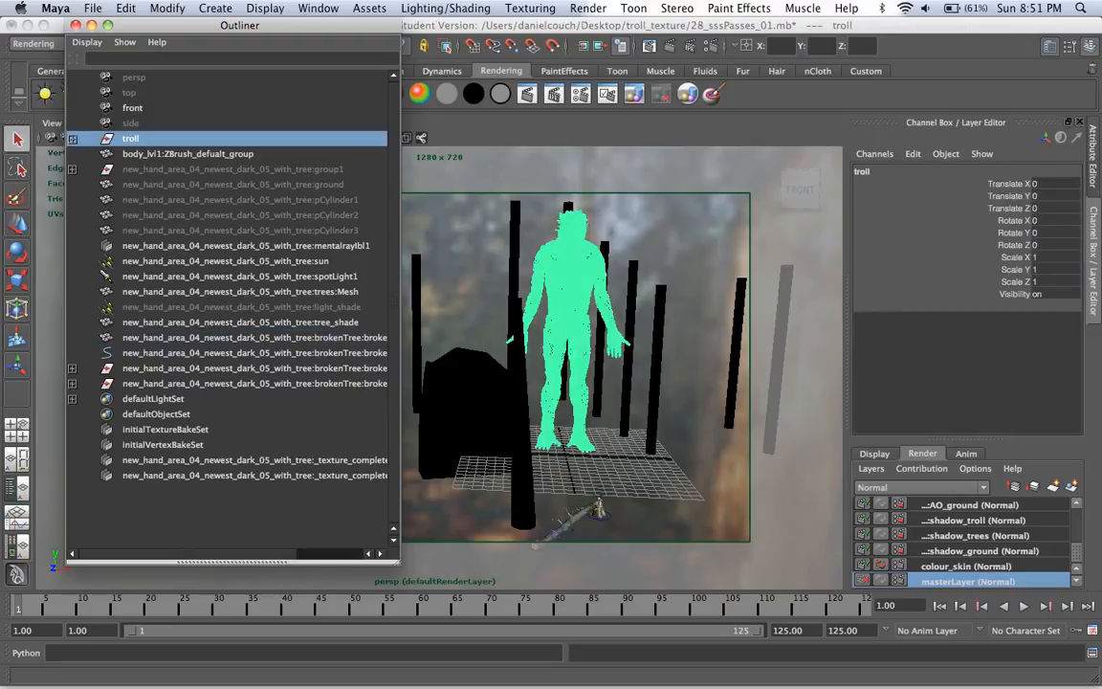
{"action": "left_click", "coordinate": [1034, 183]}
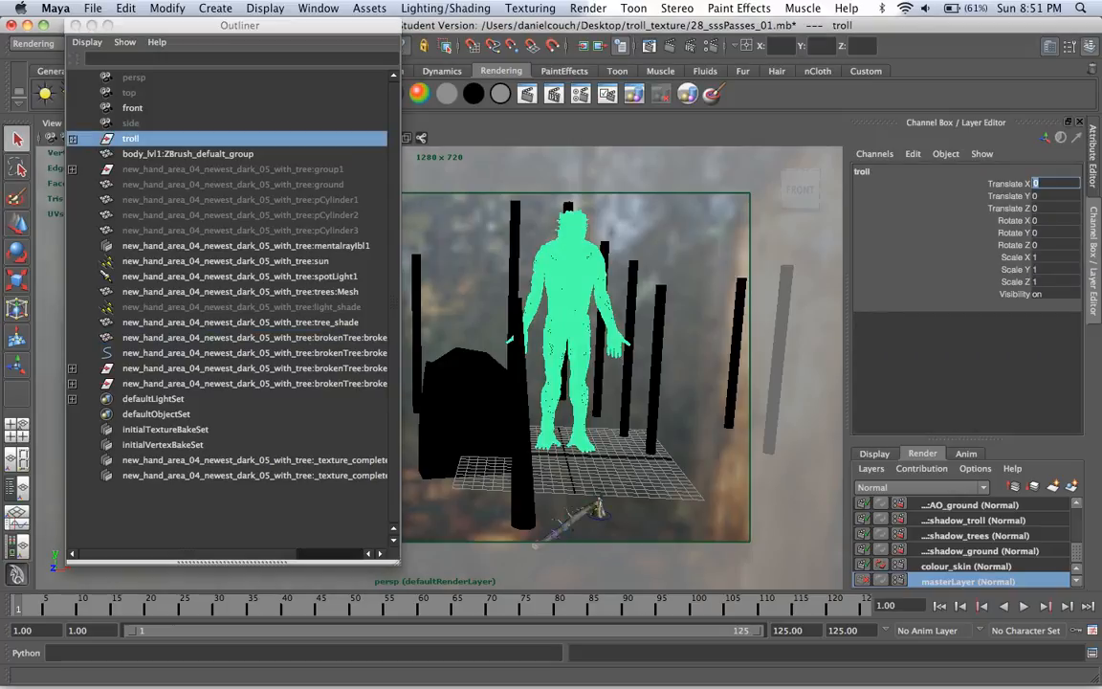
{"action": "type", "text": "1.15"}
{"action": "key", "text": "Return"}
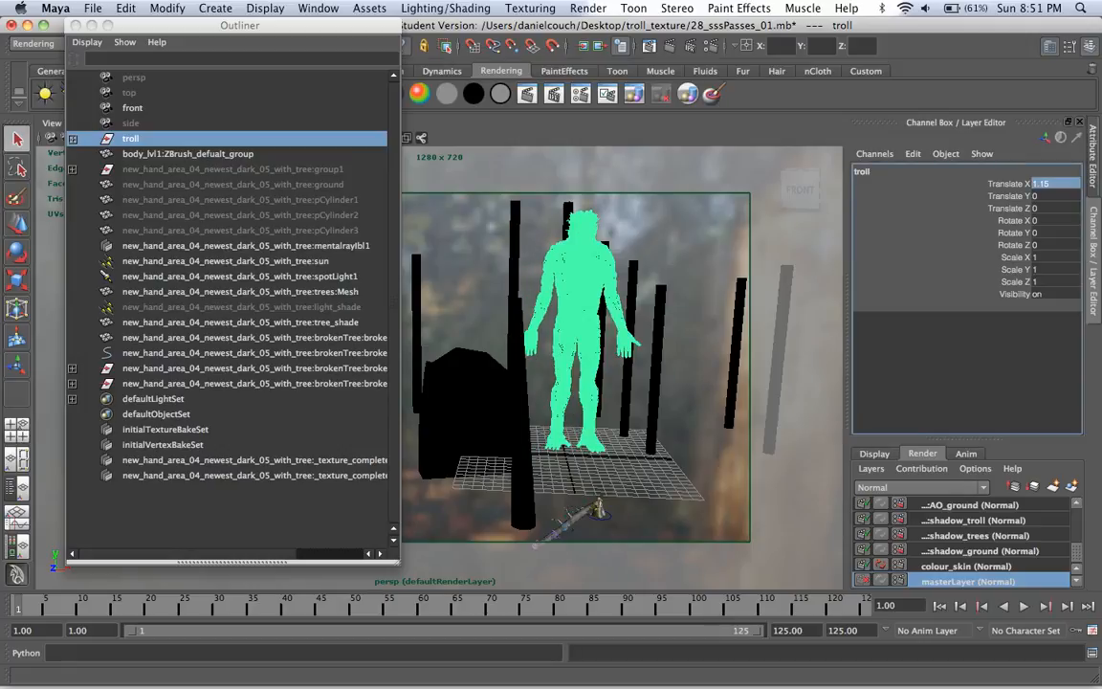
{"action": "key", "text": "Tab"}
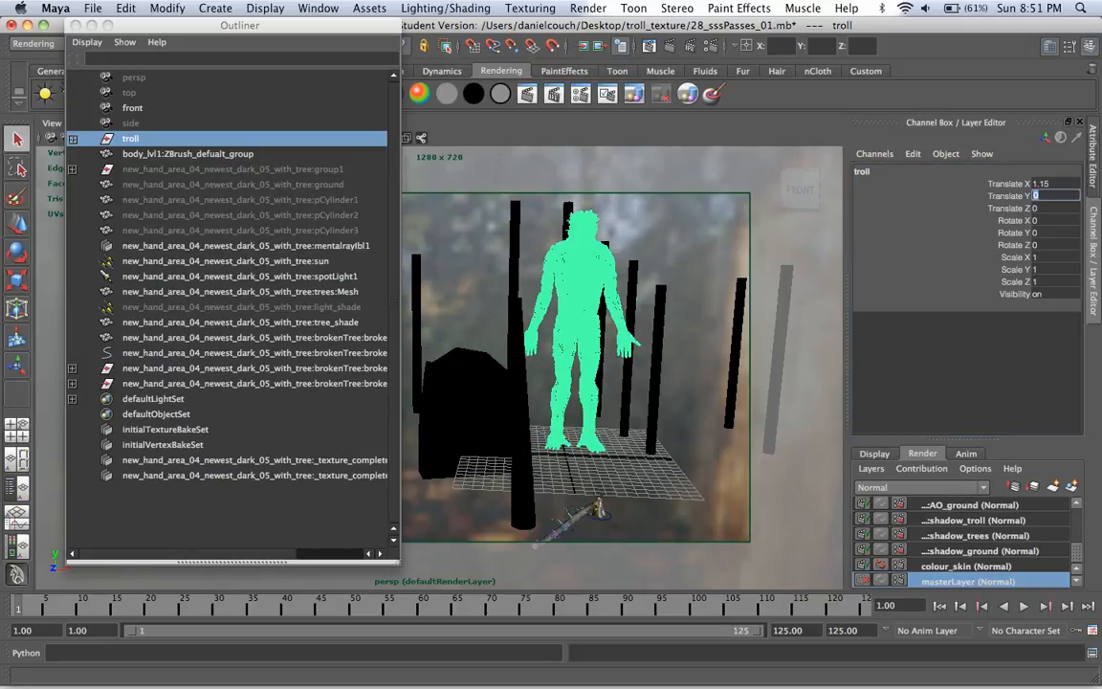
{"action": "type", "text": "0.792"}
{"action": "key", "text": "Tab"}
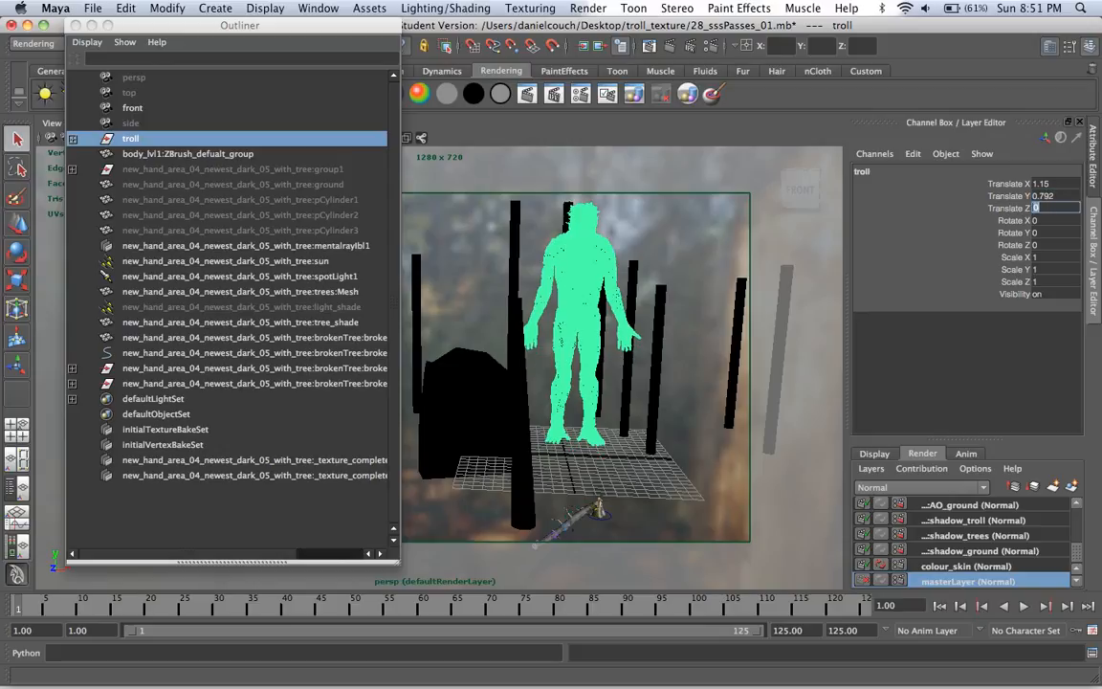
{"action": "type", "text": "13.88"}
{"action": "key", "text": "Tab"}
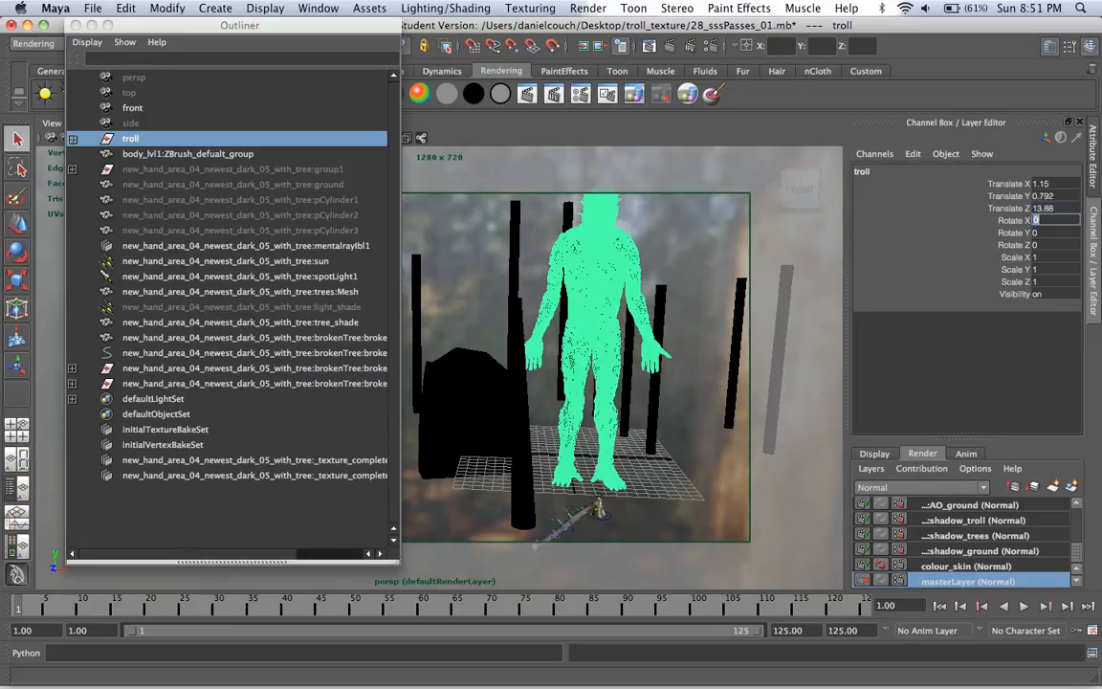
Step: Set the troll group's rotation to -31.263 in Y and 3.58 in Z
{"action": "key", "text": "Tab"}
{"action": "type", "text": "-31."}
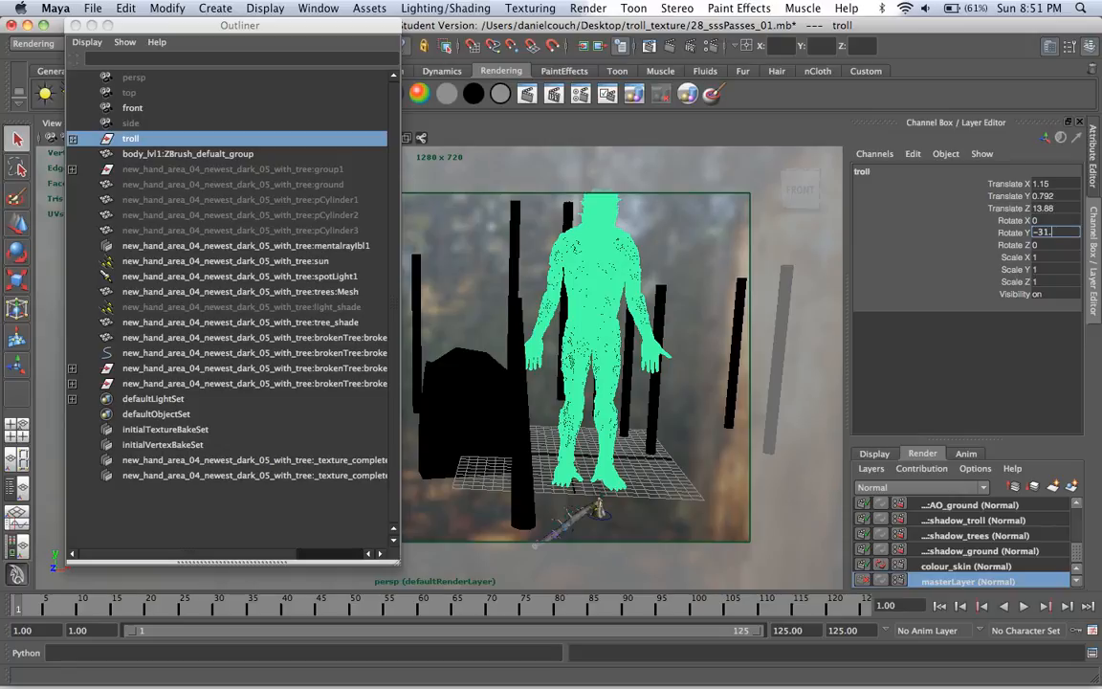
{"action": "type", "text": "263"}
{"action": "key", "text": "Tab"}
{"action": "type", "text": "3"}
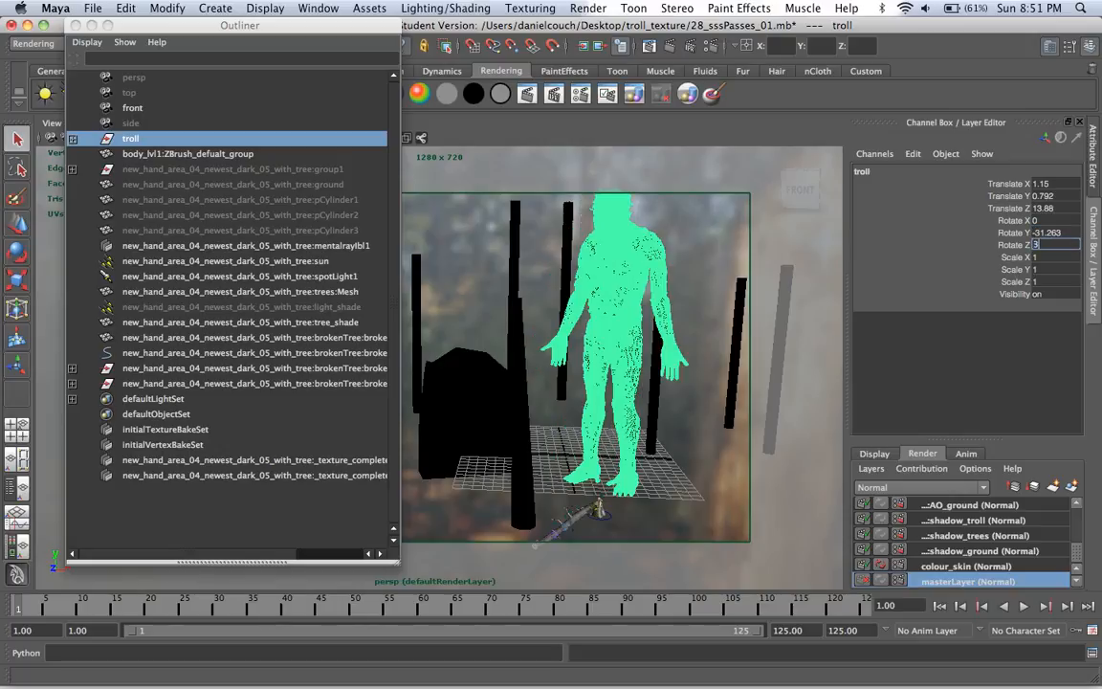
{"action": "type", "text": ".58"}
{"action": "key", "text": "Tab"}
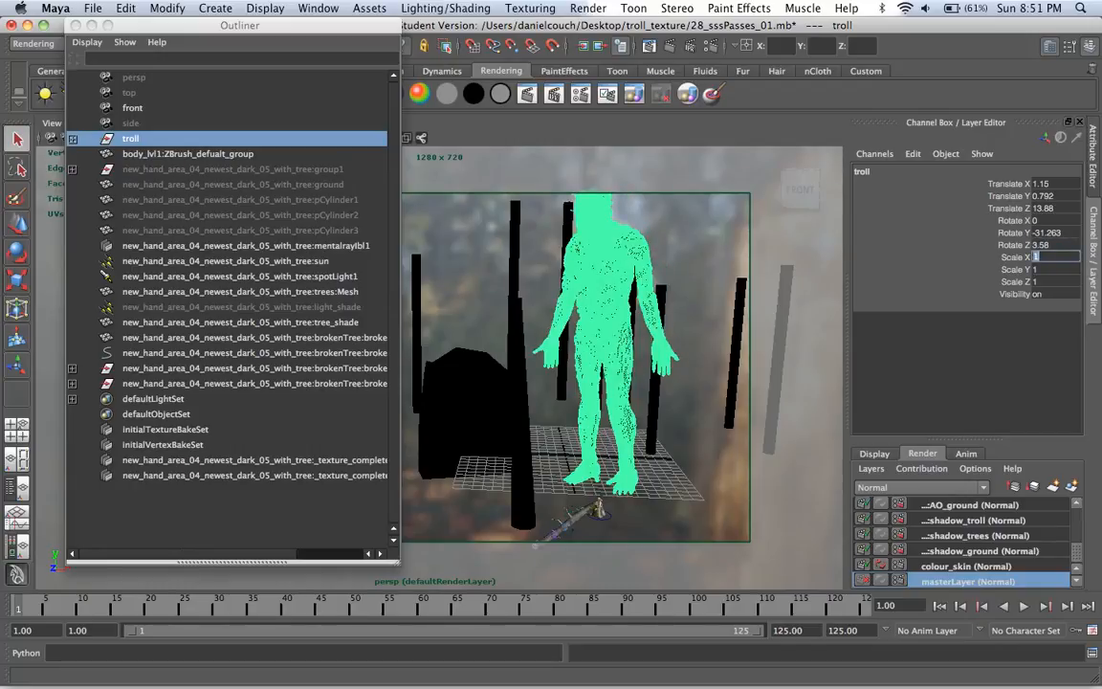
Step: Scale the troll group uniformly to 0.392 in X, Y and Z
{"action": "left_click_drag", "start_coordinate": [1054, 282], "coordinate": [1055, 256]}
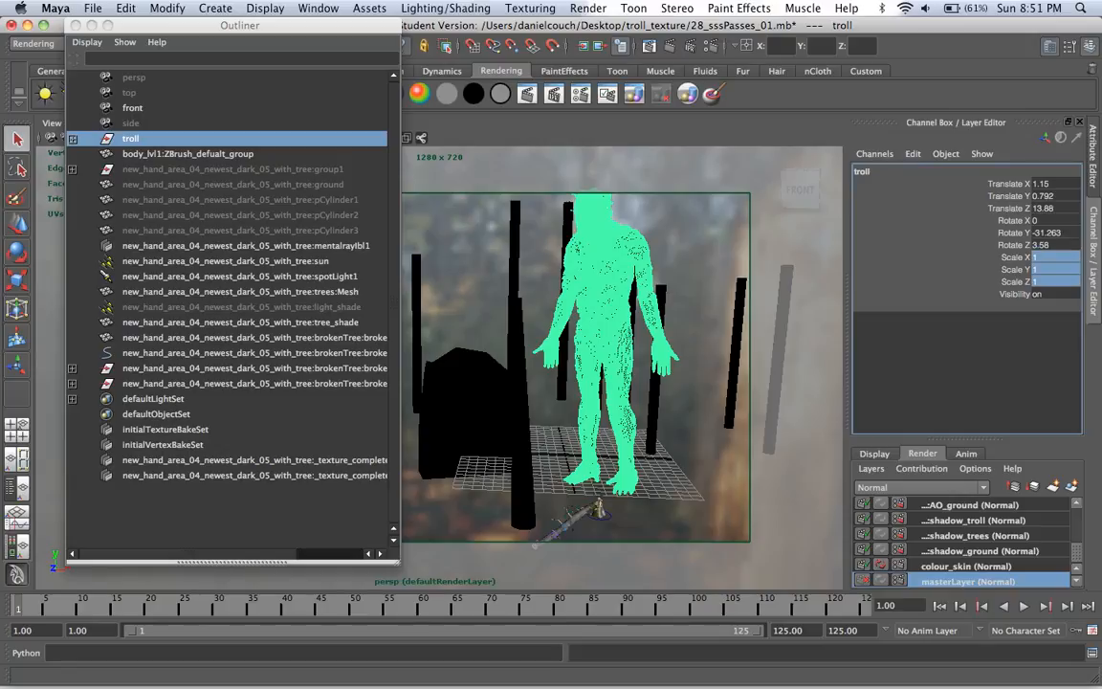
{"action": "type", "text": "0"}
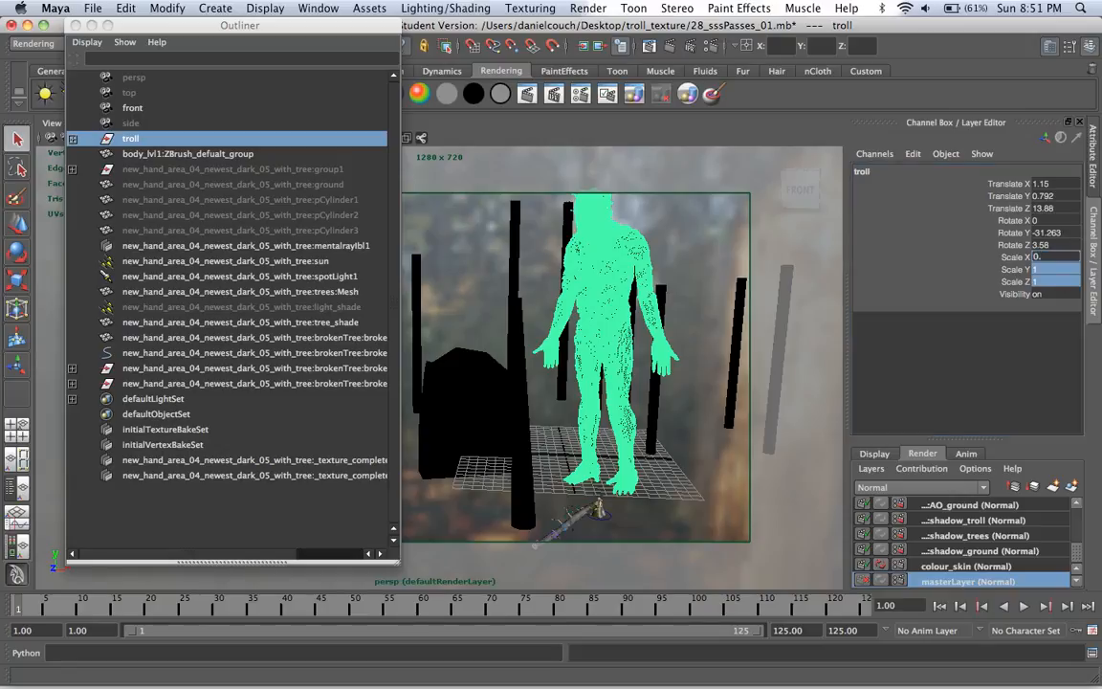
{"action": "type", "text": ".392"}
{"action": "key", "text": "Return"}
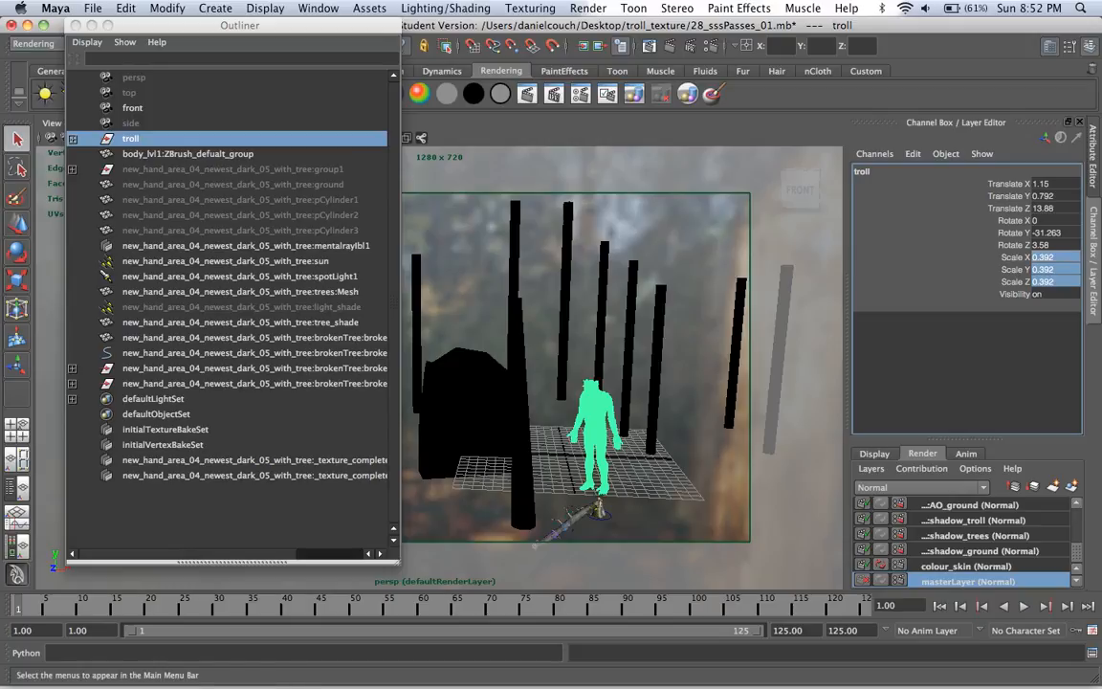
Step: Select sticks_grp inside the troll group and open the Hypershade to inspect its materials
{"action": "left_click", "coordinate": [72, 138]}
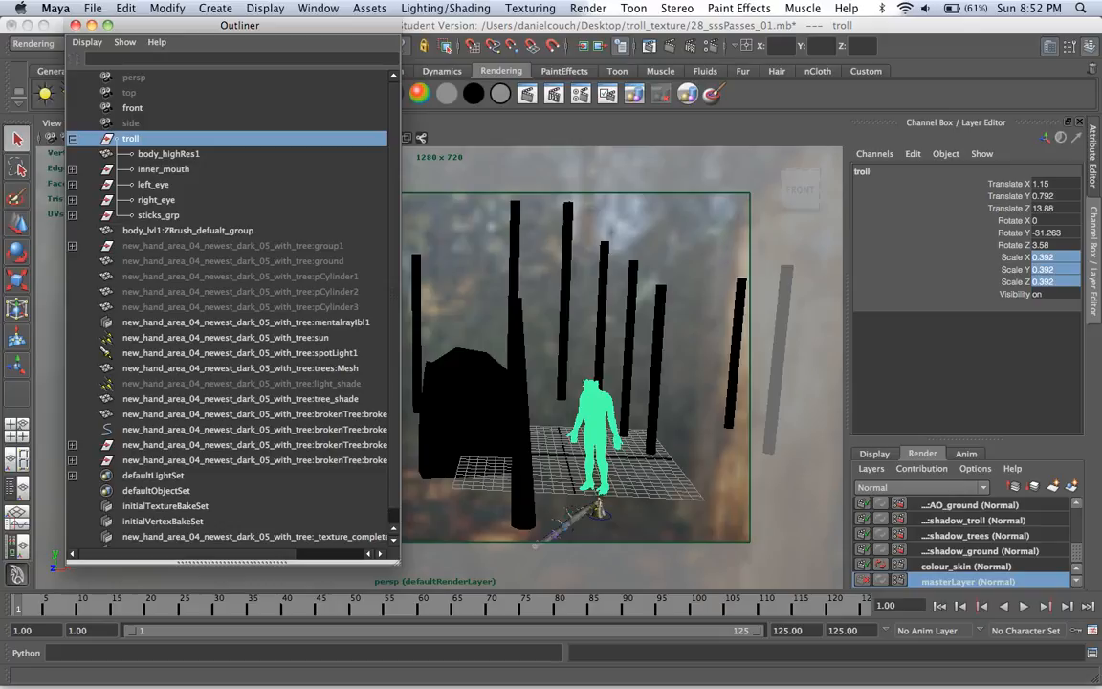
{"action": "left_click", "coordinate": [158, 215]}
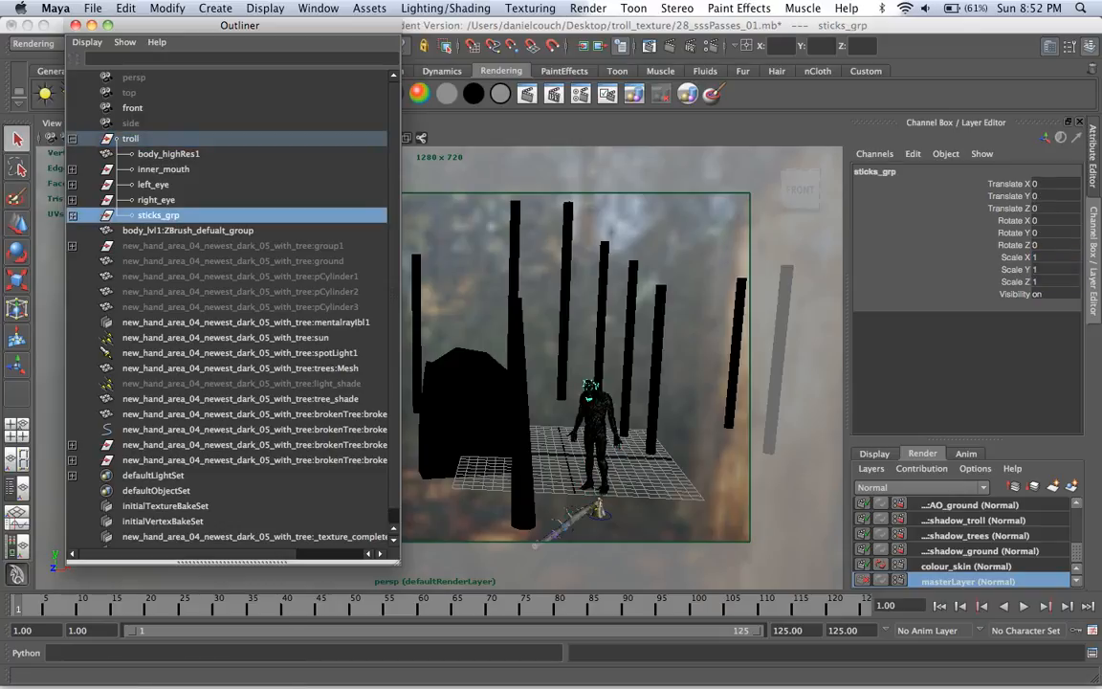
{"action": "left_click", "coordinate": [318, 8]}
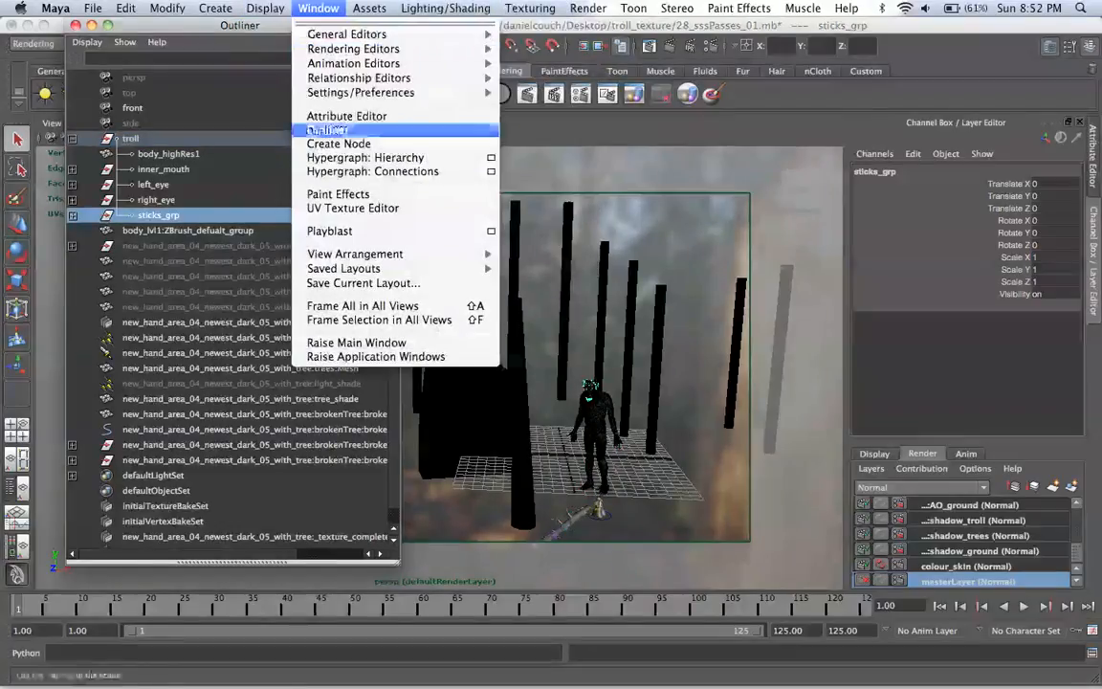
{"action": "mouse_move", "coordinate": [354, 48]}
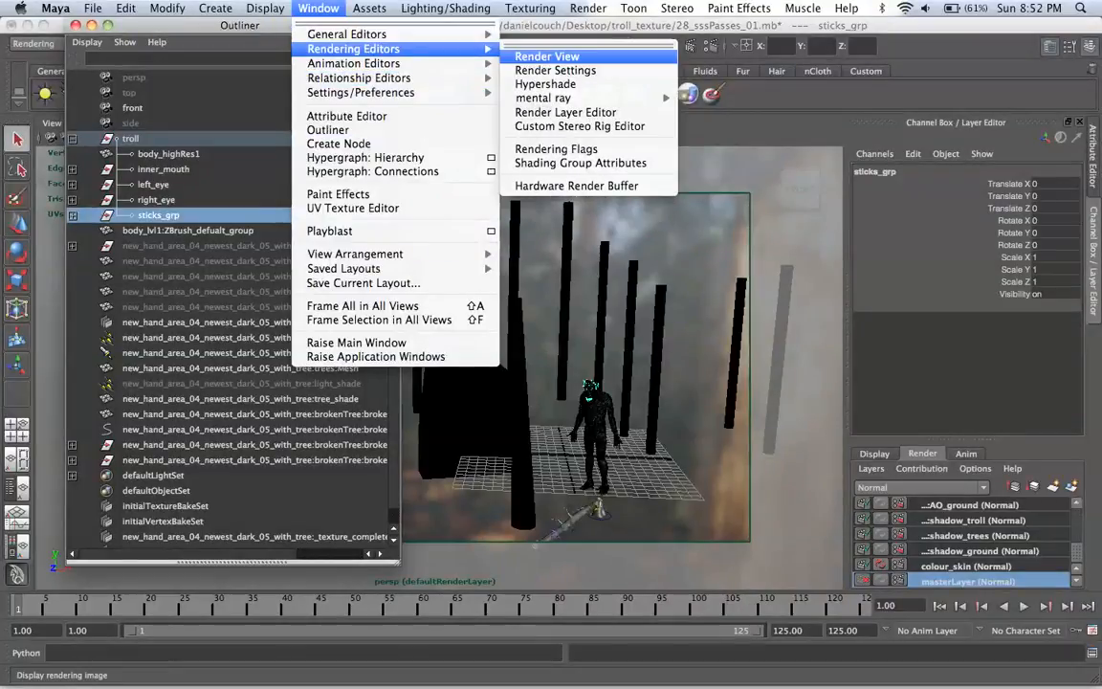
{"action": "left_click", "coordinate": [545, 84]}
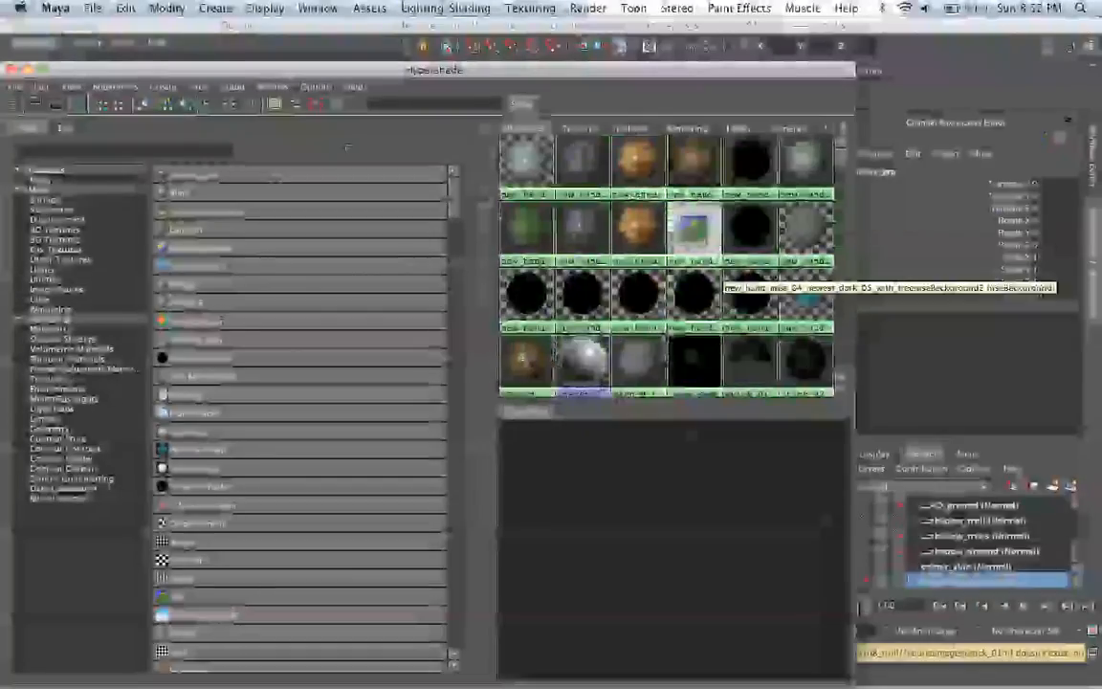
Step: Open the color file texture of the stick_01_M material and start browsing for its image file
{"action": "scroll", "coordinate": [669, 263], "scroll_direction": "down", "scroll_amount": 2}
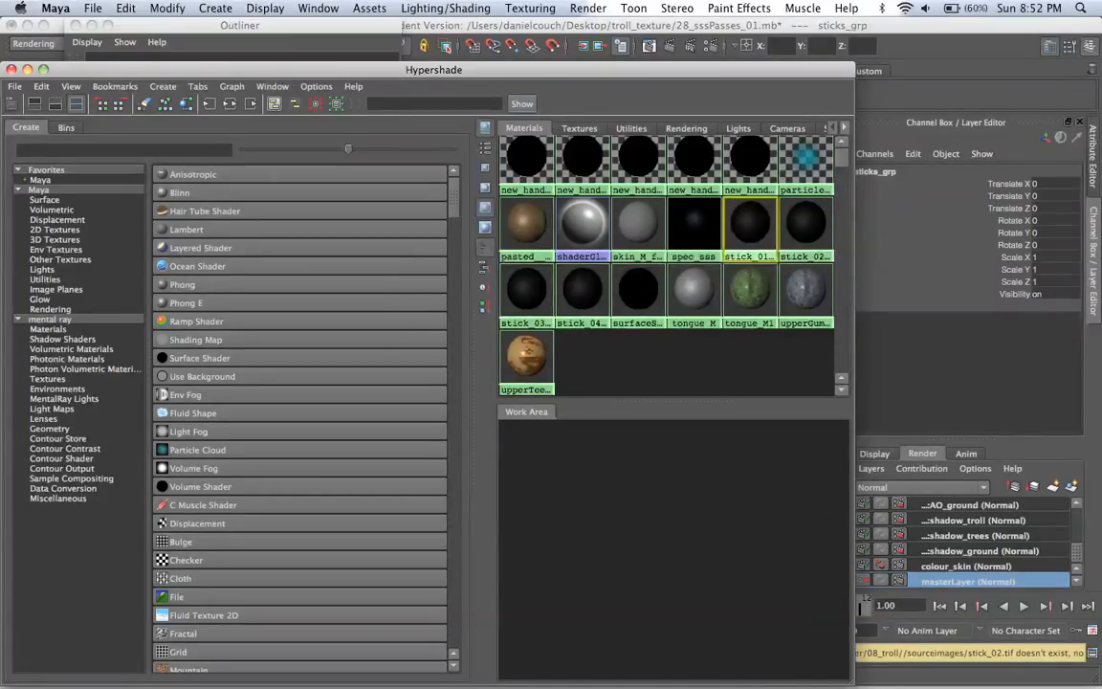
{"action": "left_click", "coordinate": [750, 223]}
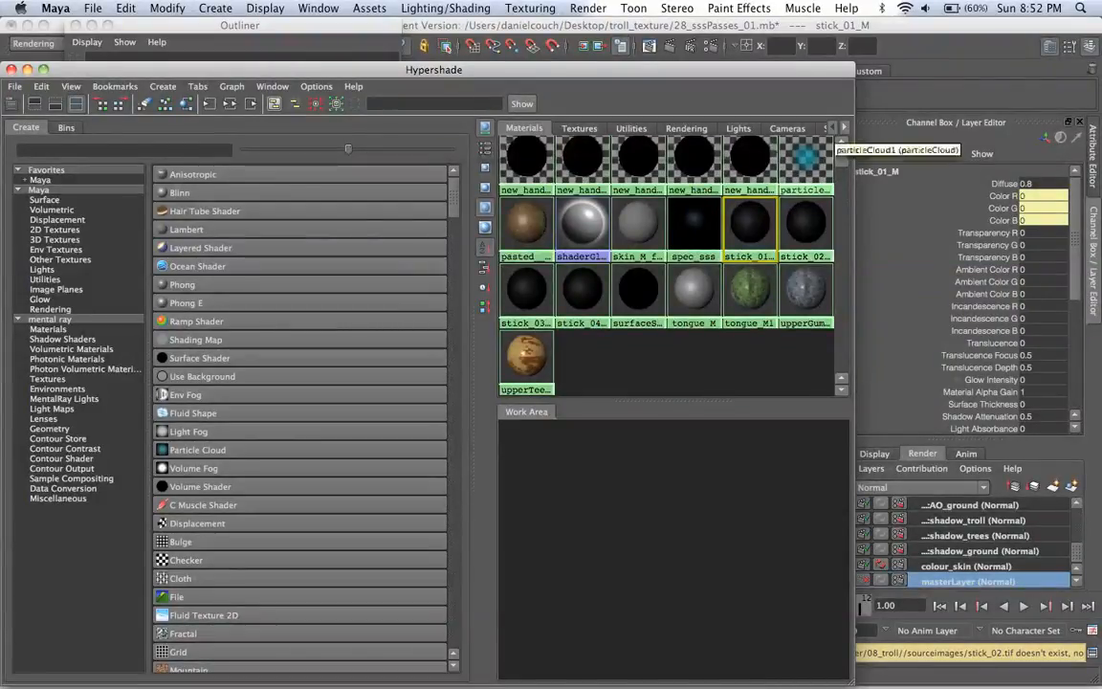
{"action": "left_click", "coordinate": [1093, 158]}
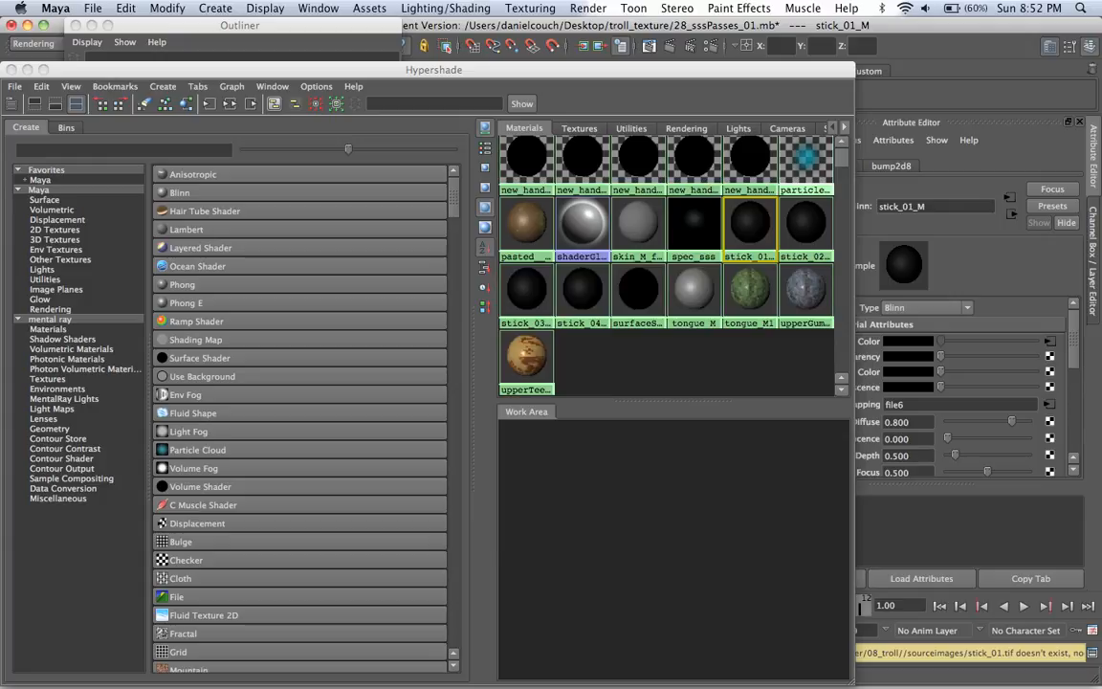
{"action": "left_click", "coordinate": [1049, 341]}
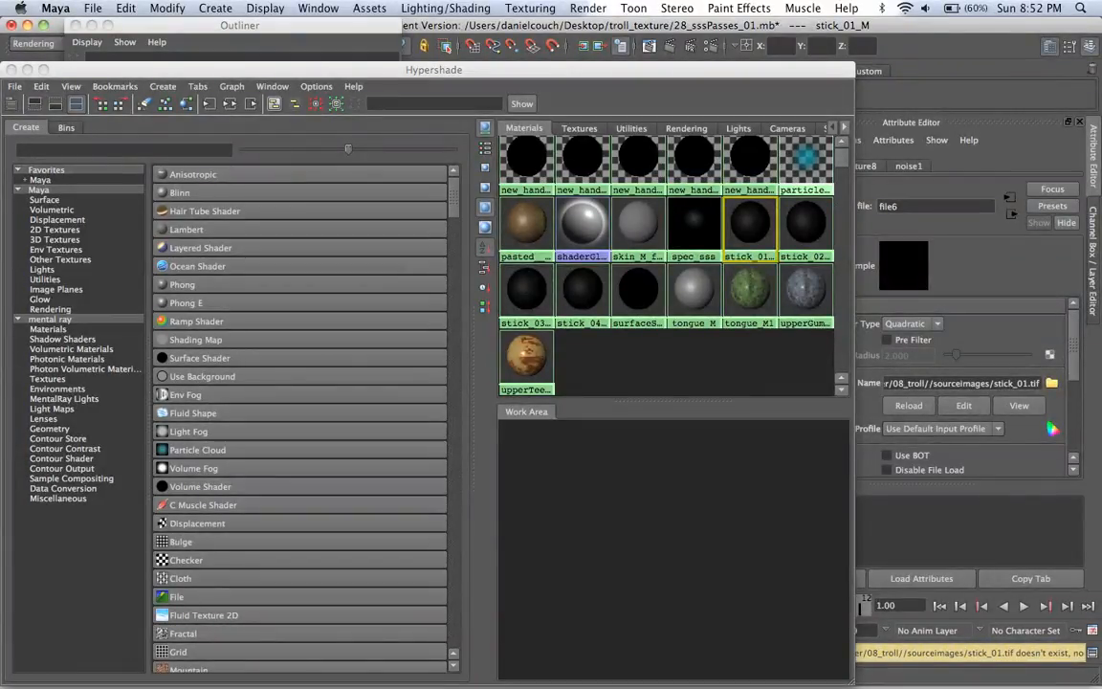
{"action": "left_click", "coordinate": [1051, 383]}
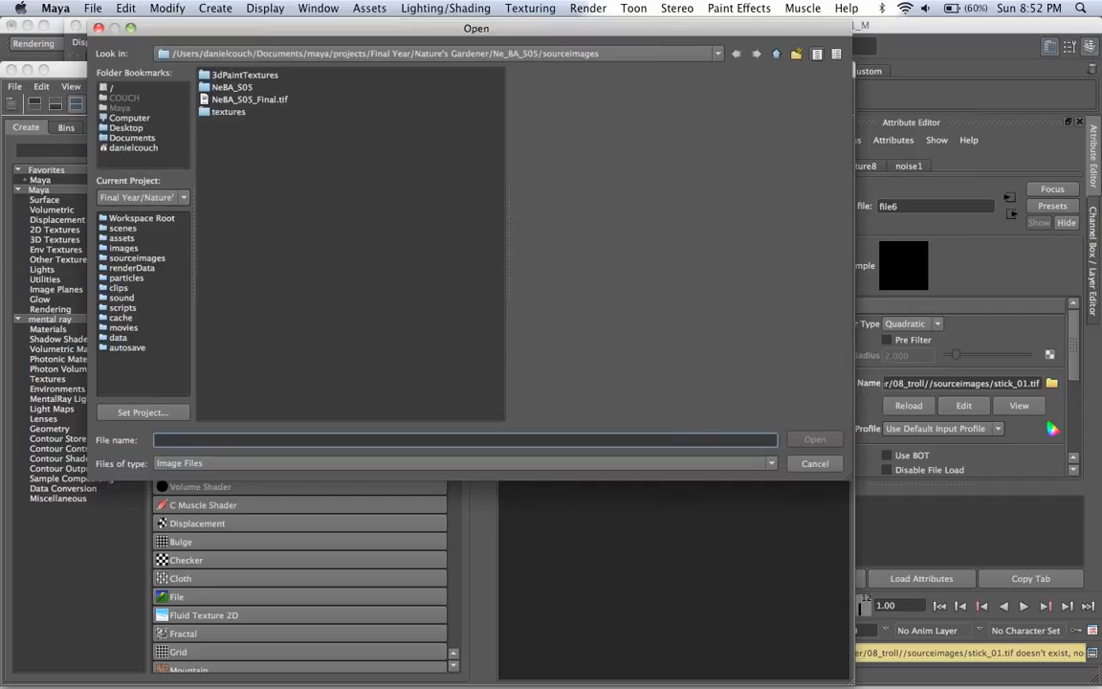
Step: Look for the stick texture in the Desktop's troll_texture folder and its sourceImages subfolder
{"action": "left_click", "coordinate": [126, 128]}
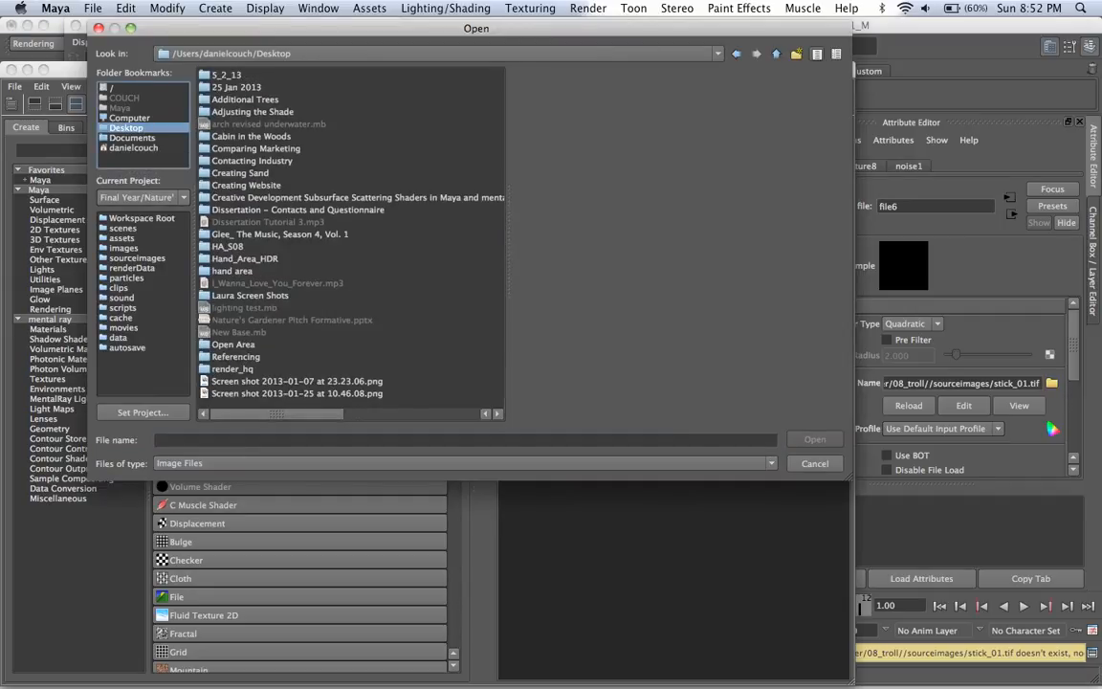
{"action": "scroll", "coordinate": [351, 239], "scroll_direction": "right", "scroll_amount": 2}
{"action": "double_click", "coordinate": [236, 295]}
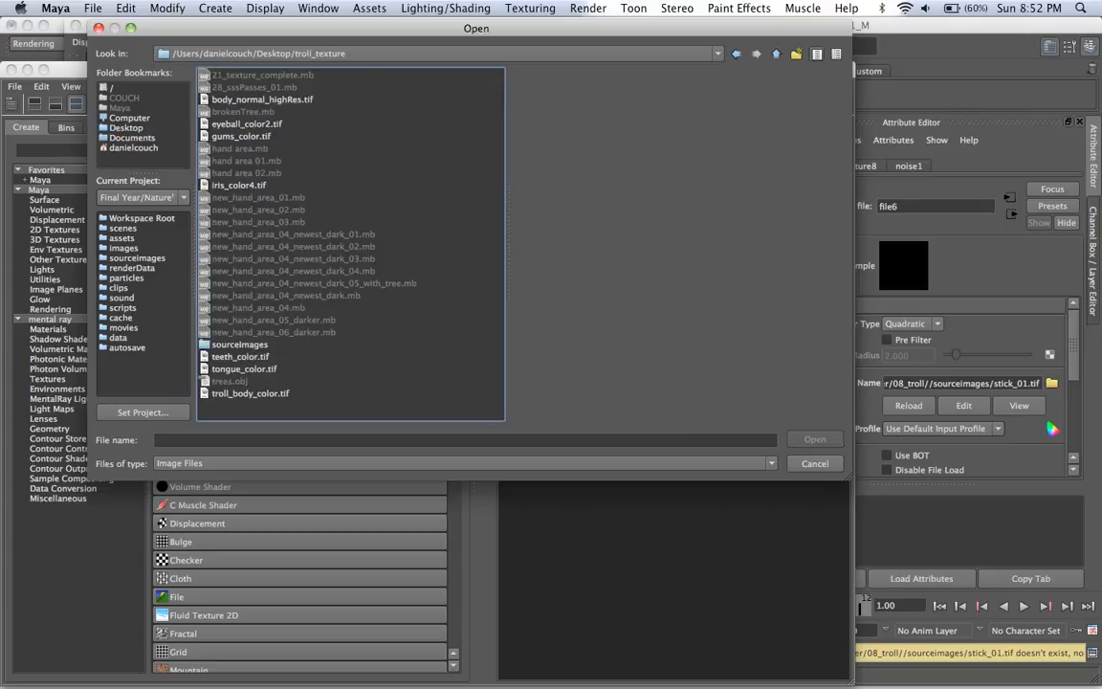
{"action": "double_click", "coordinate": [240, 345]}
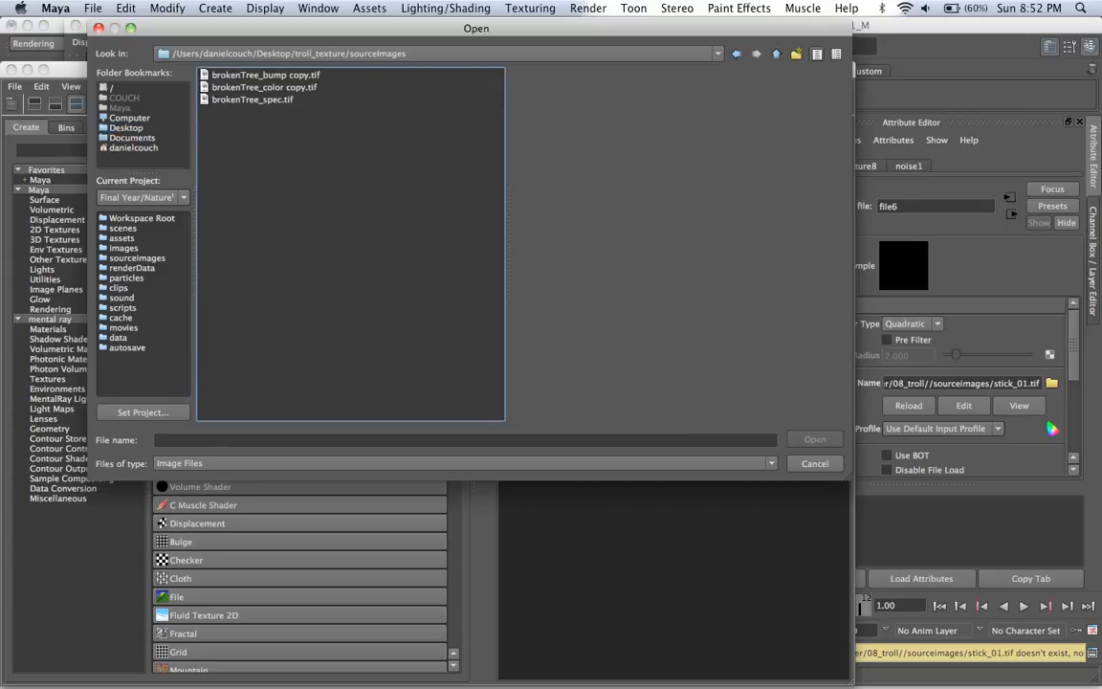
{"action": "left_click", "coordinate": [736, 54]}
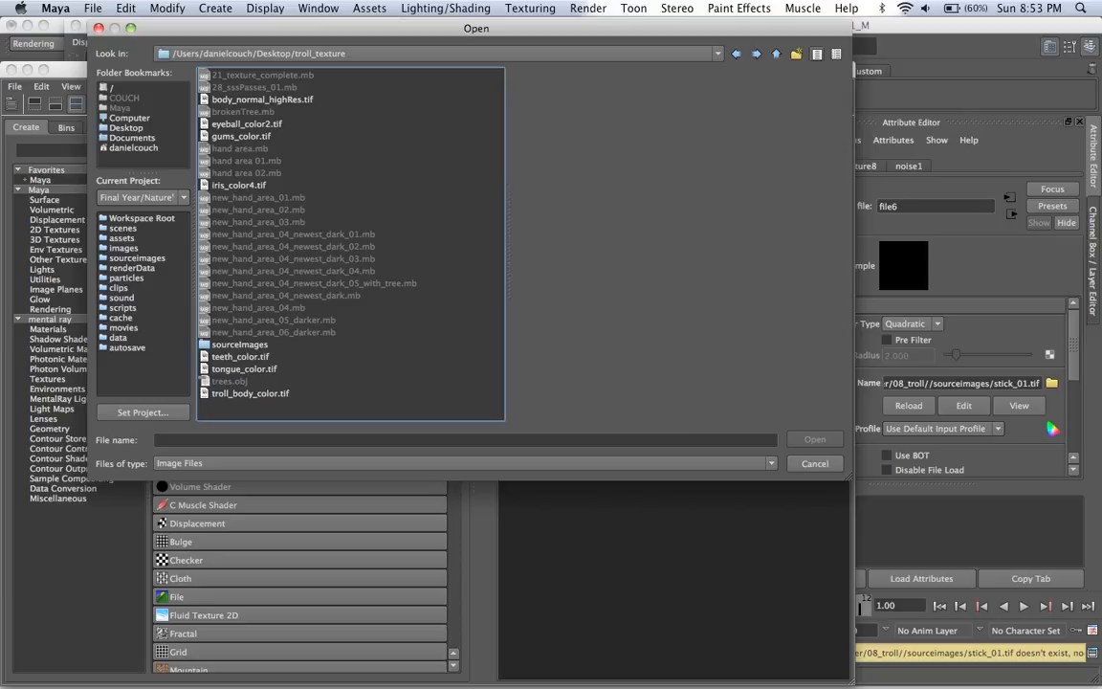
Step: Link stick_01_M's color texture to stick_01.tif from the current project's sourceimages/textures folder
{"action": "left_click", "coordinate": [137, 258]}
{"action": "double_click", "coordinate": [232, 87]}
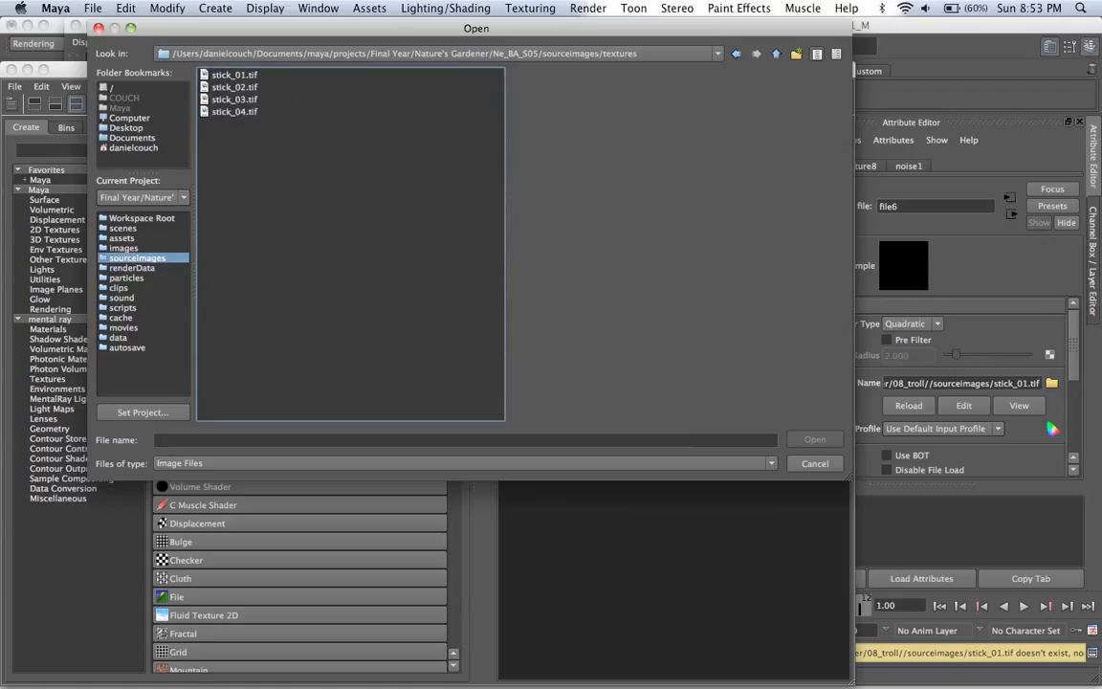
{"action": "left_click", "coordinate": [234, 74]}
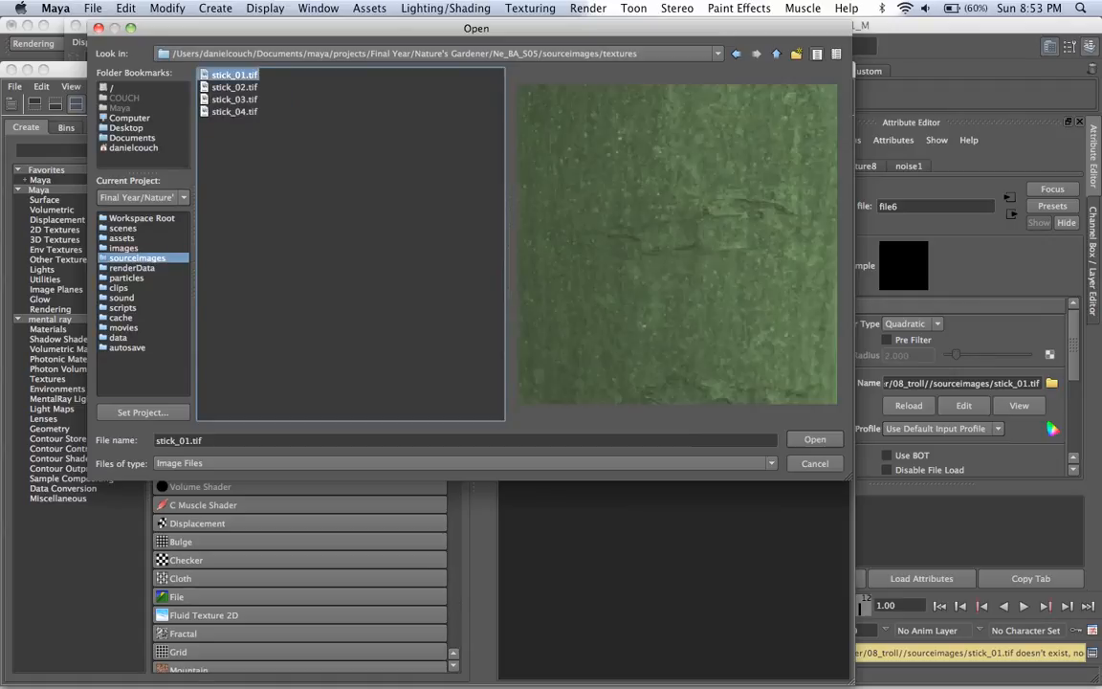
{"action": "key", "text": "Return"}
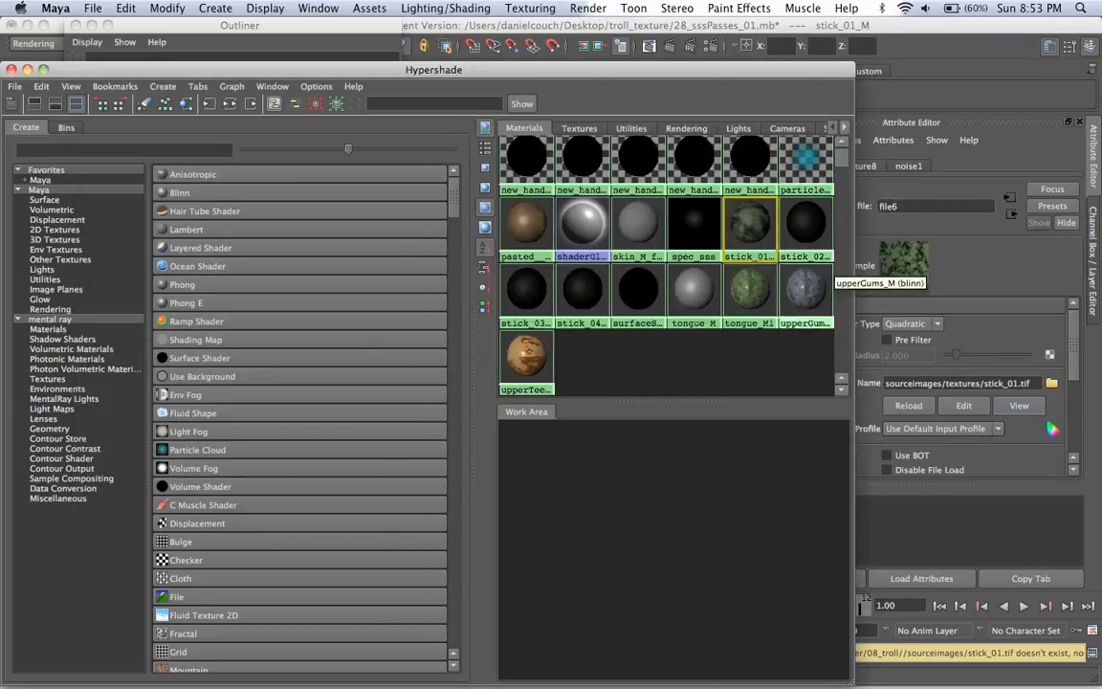
Step: Reassign stick_01.tif as the color image of the stick_01_M material
{"action": "left_click", "coordinate": [808, 224]}
{"action": "left_click", "coordinate": [750, 225]}
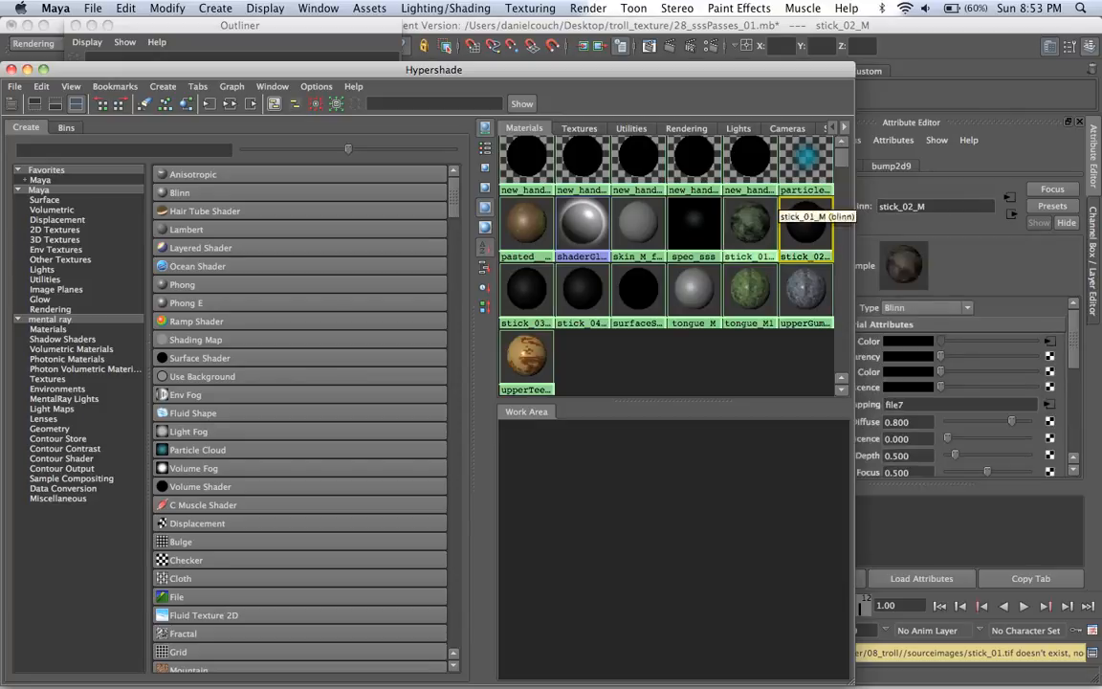
{"action": "left_click", "coordinate": [1049, 341]}
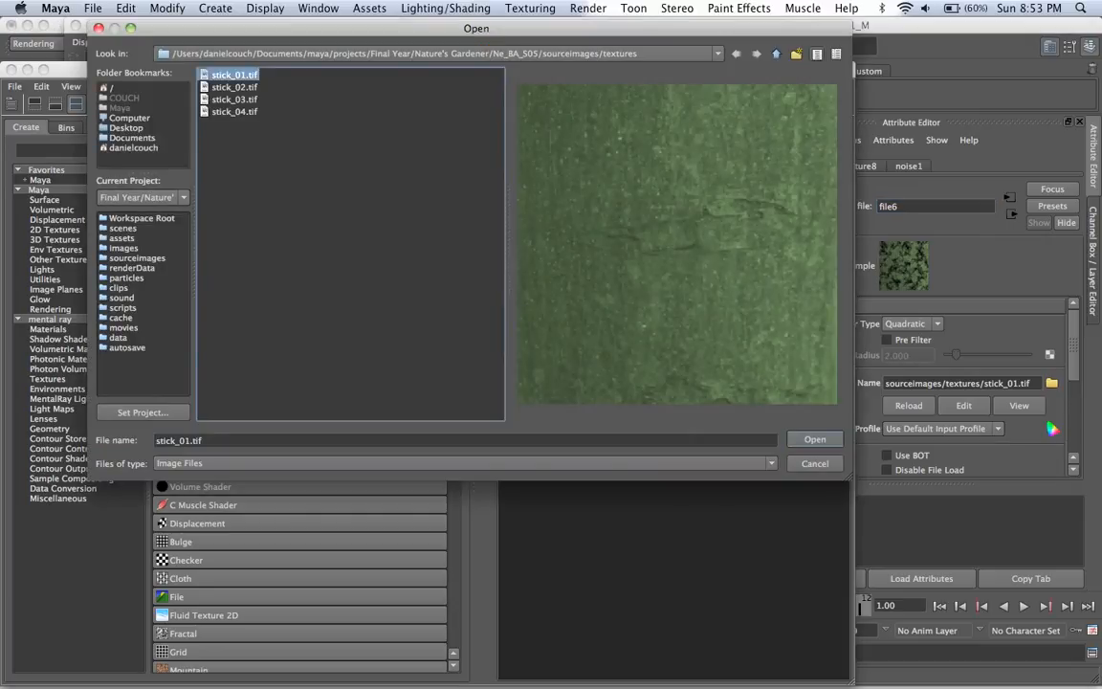
{"action": "left_click", "coordinate": [815, 439]}
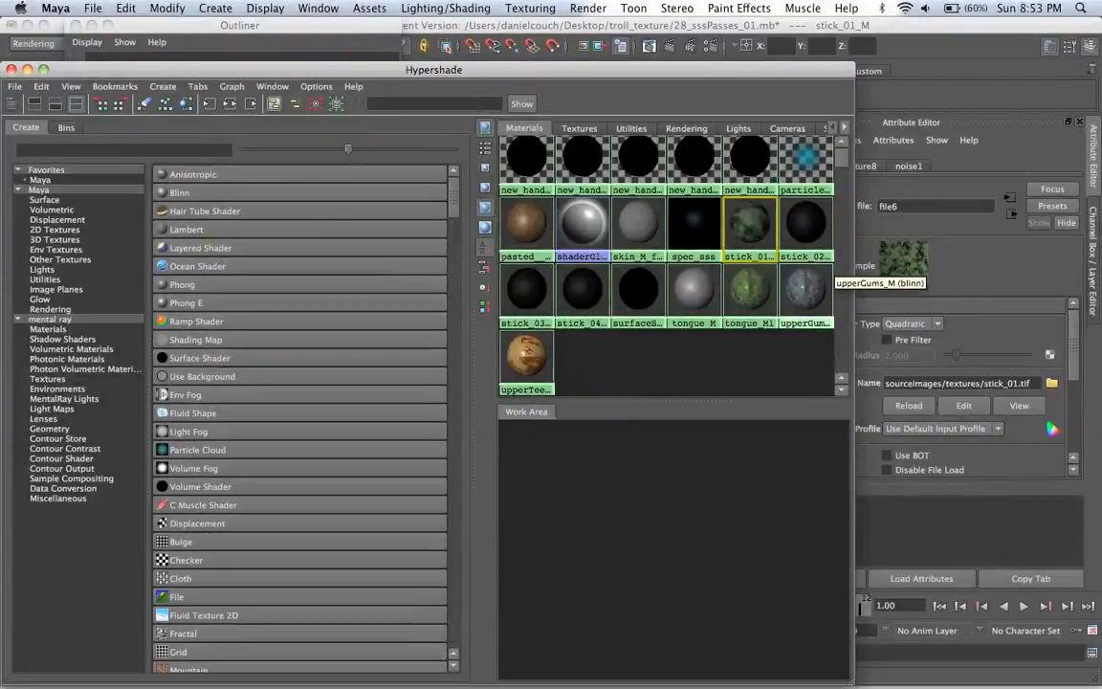
Step: Link the stick_02_M material's color texture to stick_02.tif in sourceimages/textures and check the file node
{"action": "left_click", "coordinate": [806, 225]}
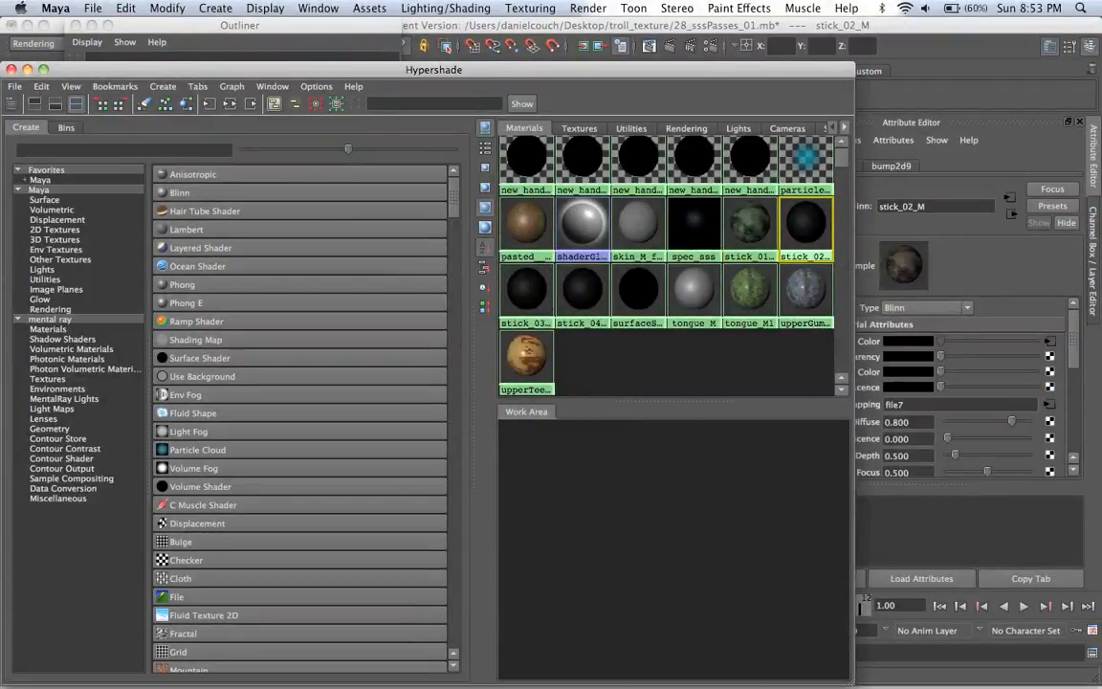
{"action": "left_click", "coordinate": [1049, 341]}
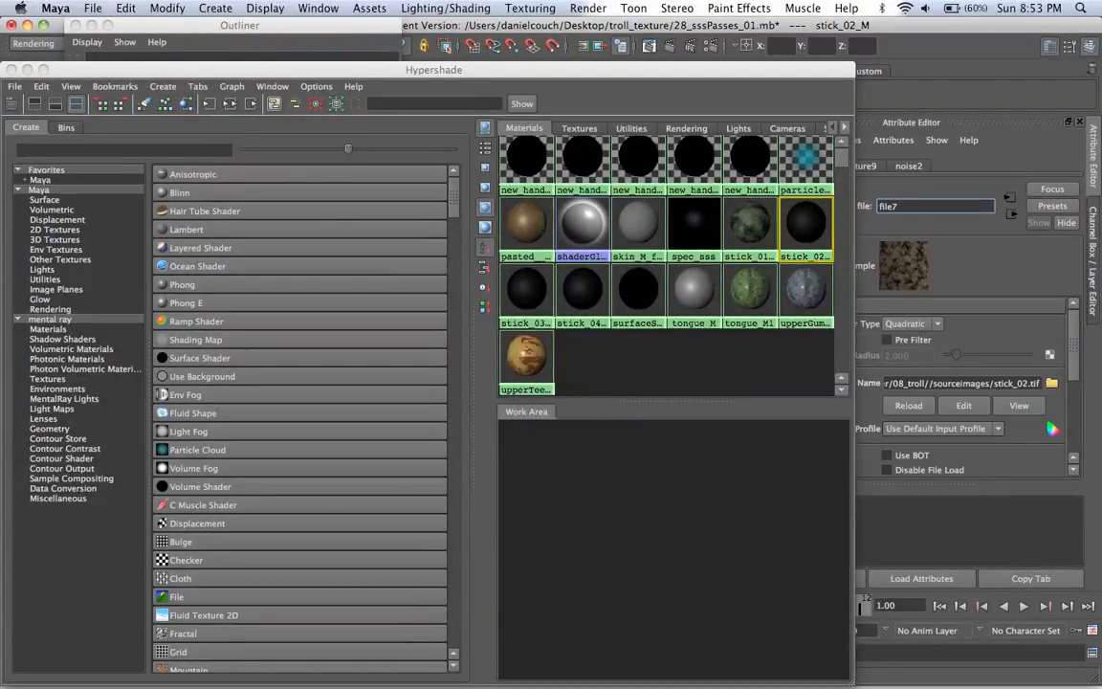
{"action": "left_click", "coordinate": [1051, 383]}
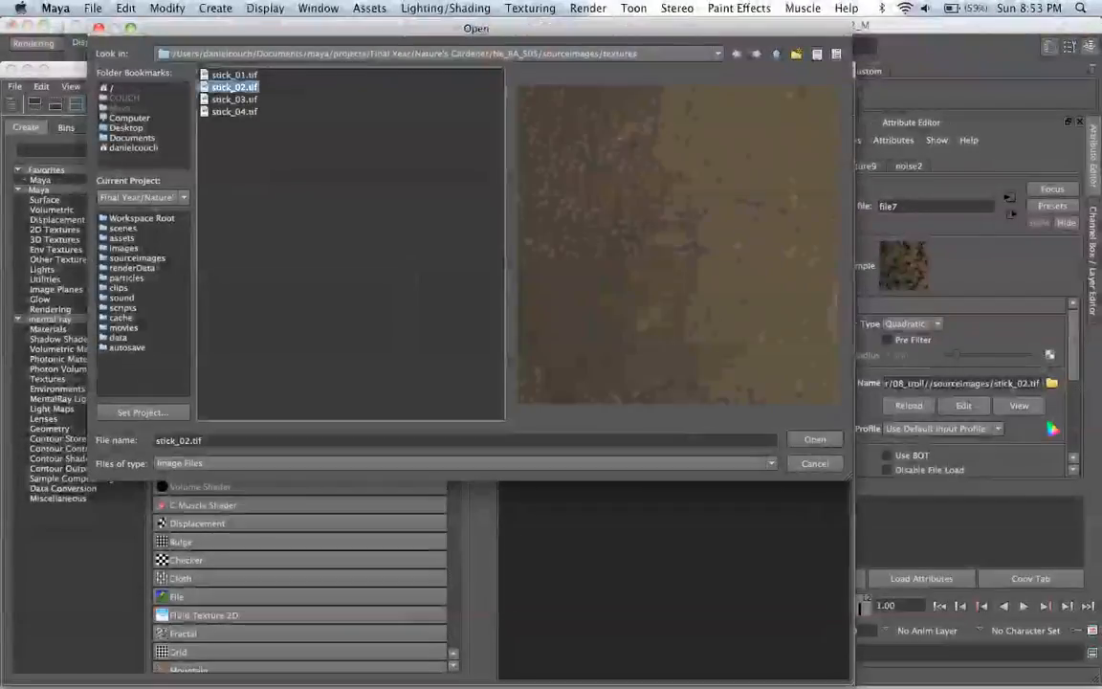
{"action": "key", "text": "Return"}
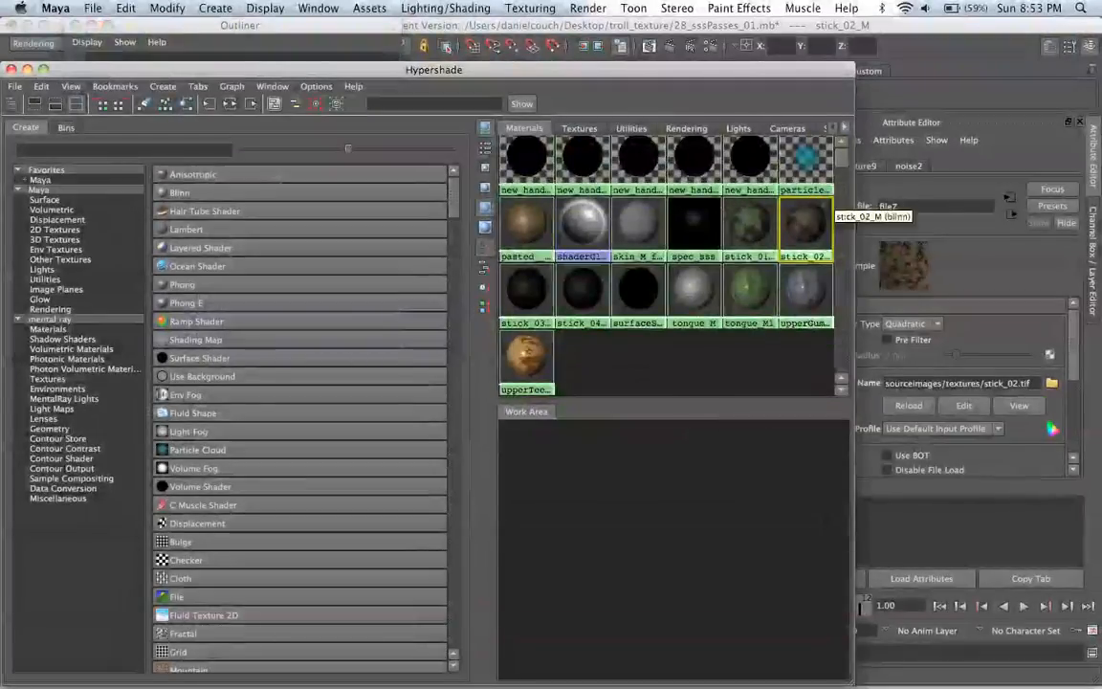
{"action": "left_click", "coordinate": [808, 222]}
{"action": "left_click", "coordinate": [1049, 341]}
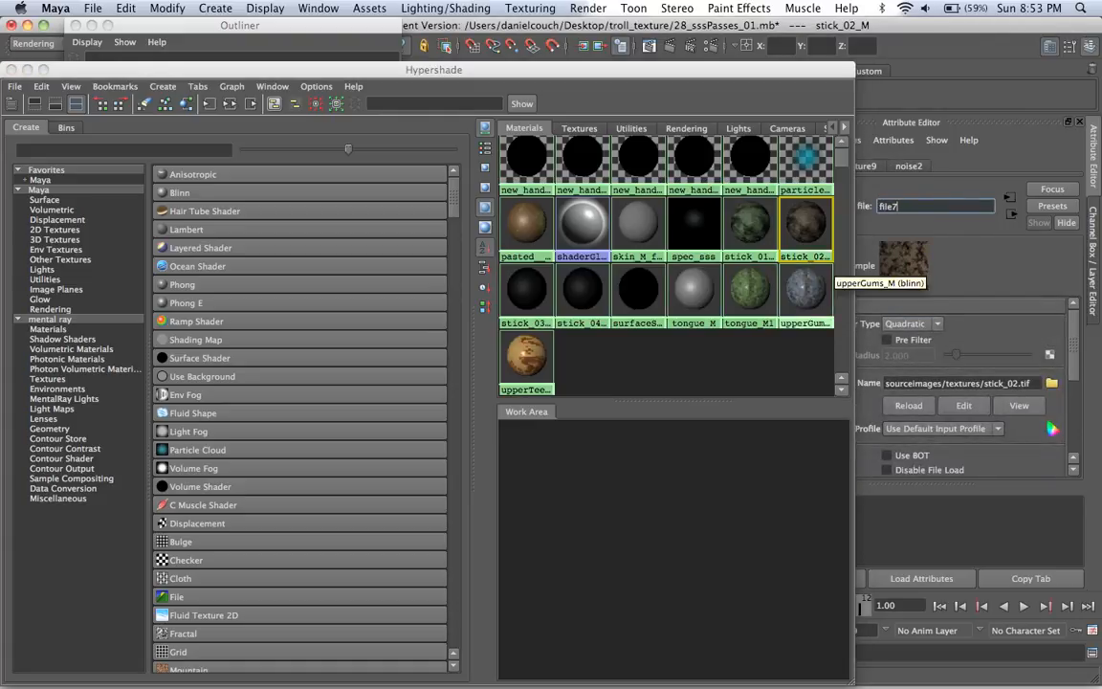
Step: Link the stick_03_M material's color texture to stick_03.tif in the project's sourceimages/textures folder
{"action": "left_click", "coordinate": [526, 289]}
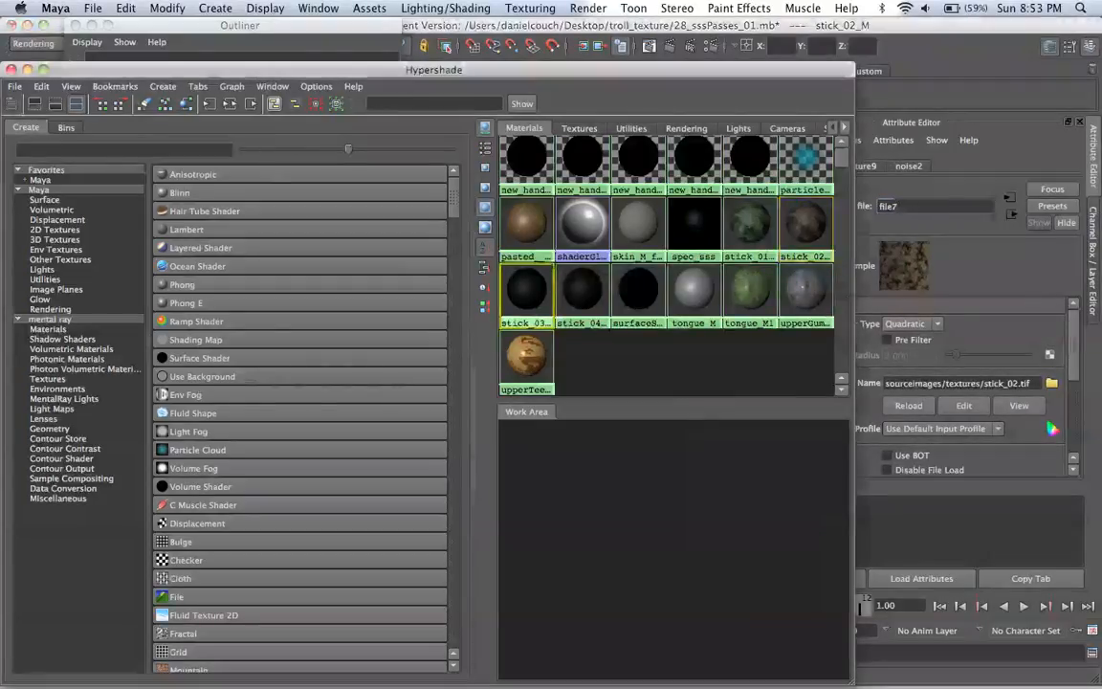
{"action": "left_click", "coordinate": [1049, 342]}
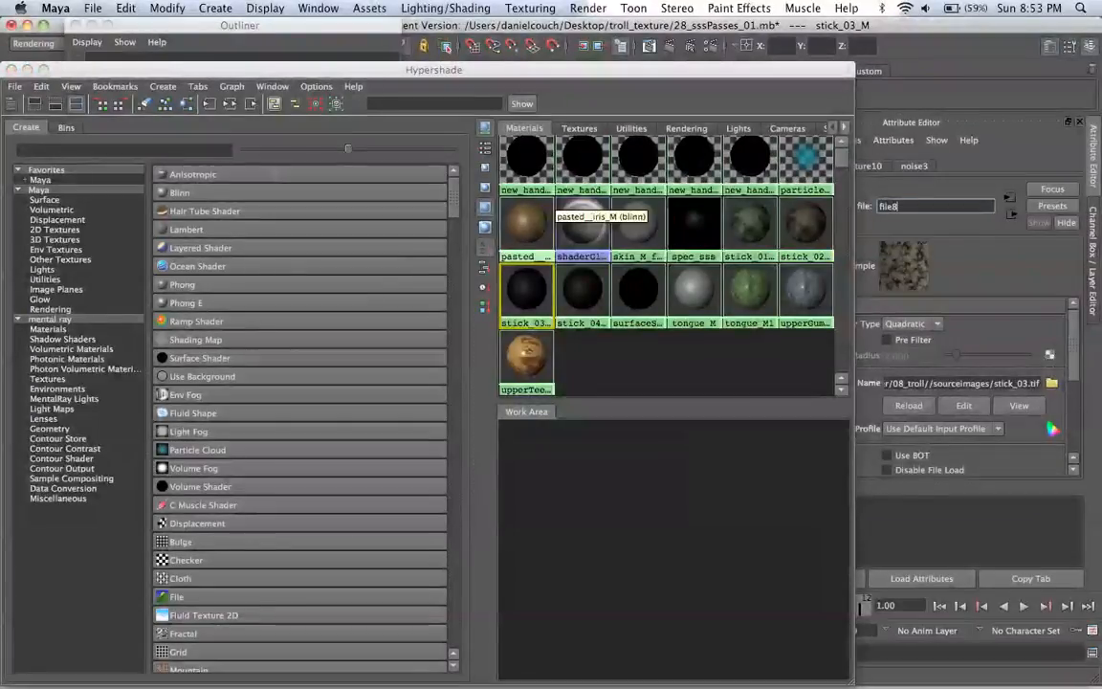
{"action": "left_click", "coordinate": [1051, 383]}
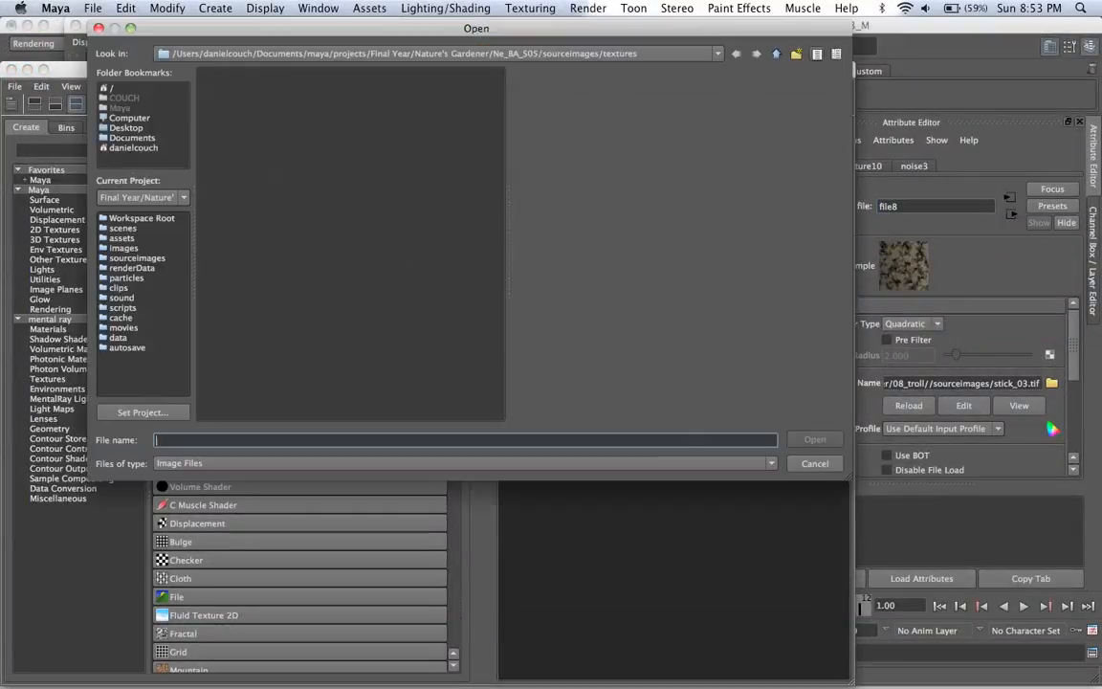
{"action": "left_click", "coordinate": [235, 99]}
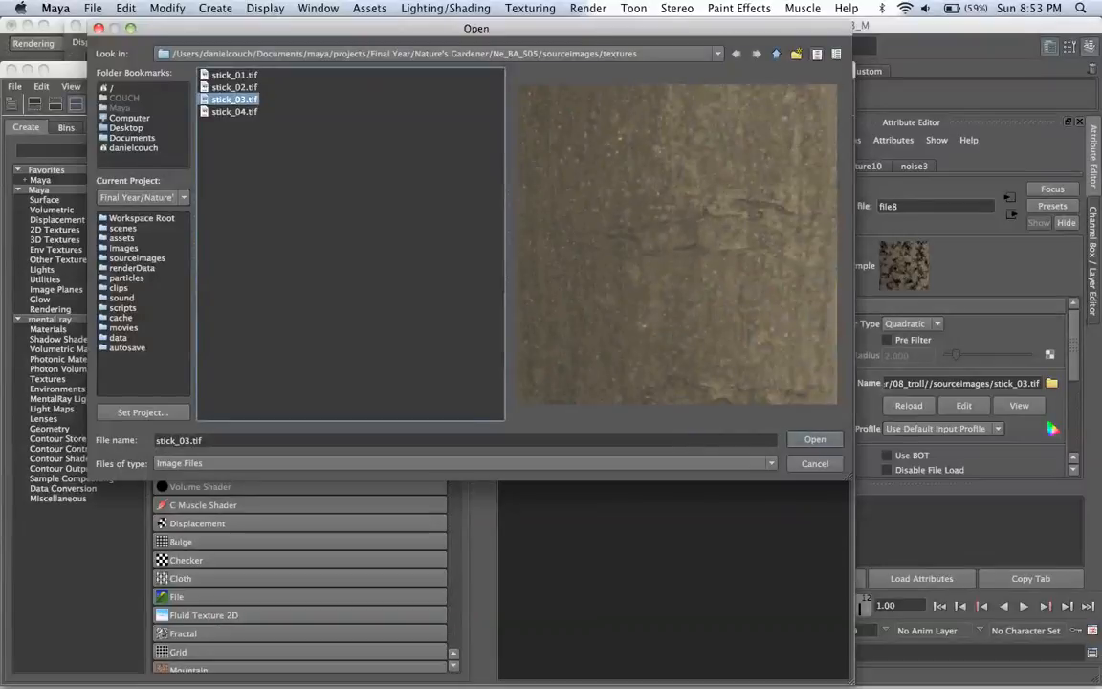
{"action": "left_click", "coordinate": [815, 440]}
Step: Link the stick_04_M material's color texture to stick_04.tif in sourceimages/textures, and return to the channel attributes and render layer list
{"action": "left_click", "coordinate": [583, 291]}
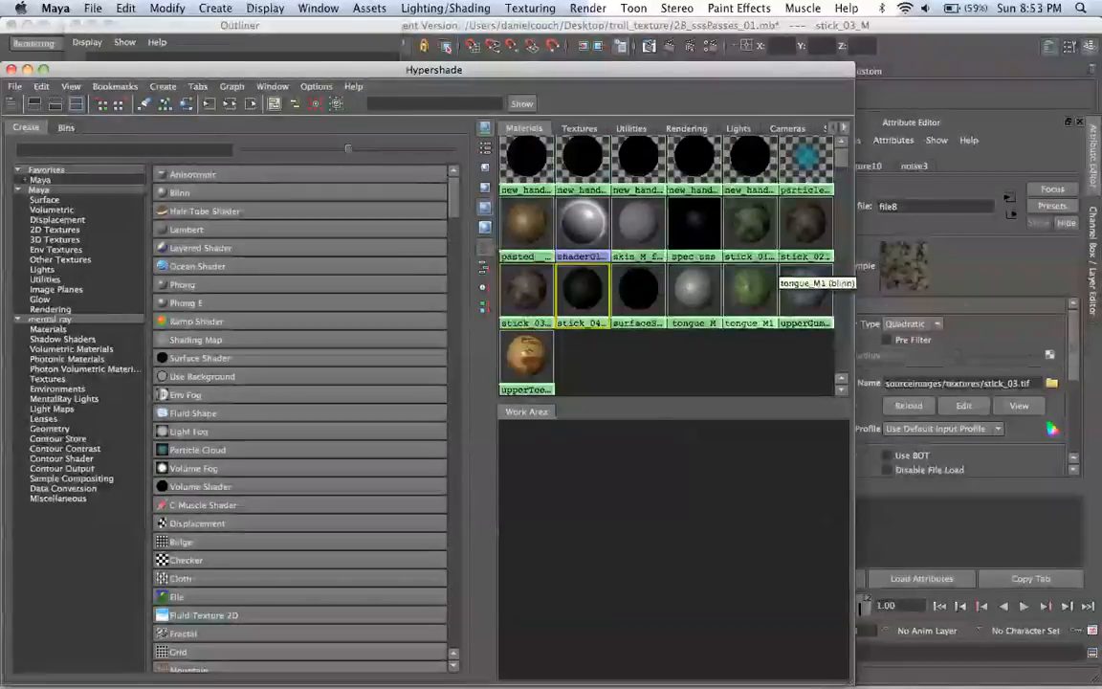
{"action": "left_click", "coordinate": [1049, 341]}
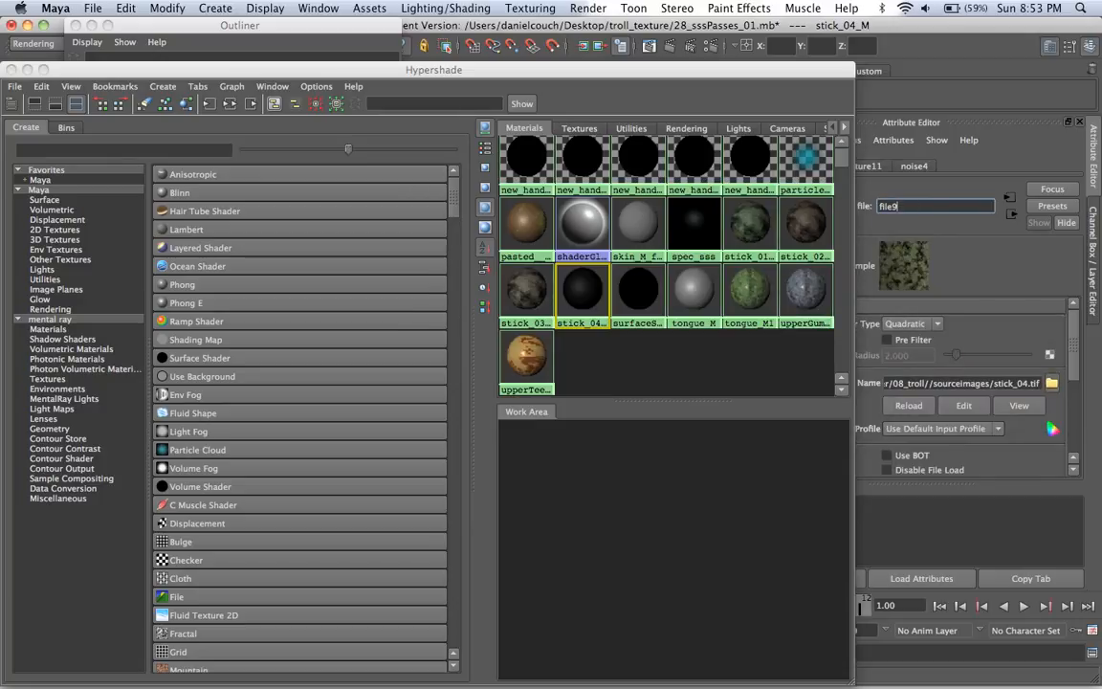
{"action": "left_click", "coordinate": [1051, 383]}
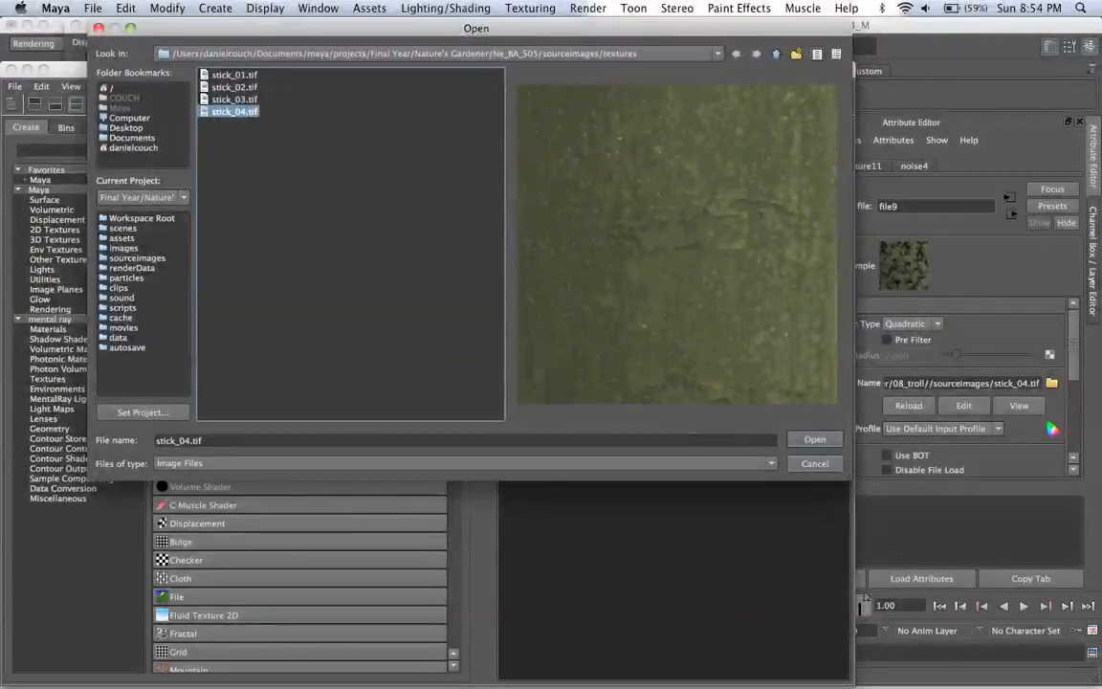
{"action": "key", "text": "Return"}
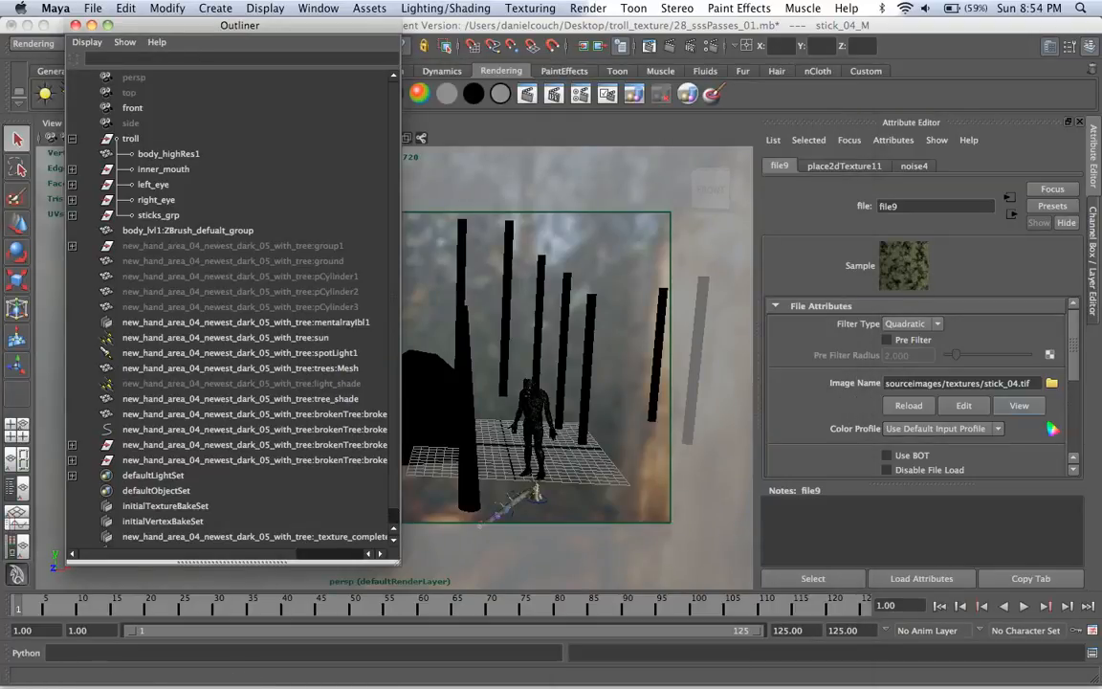
{"action": "key", "text": "ctrl+a"}
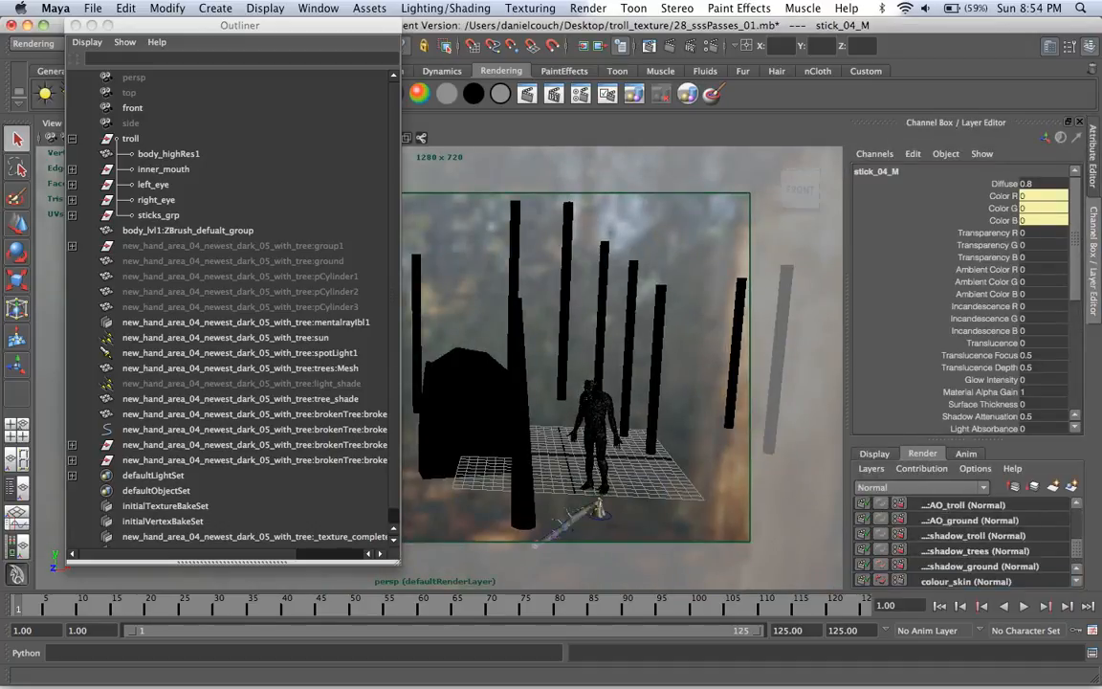
{"action": "scroll", "coordinate": [962, 543], "scroll_direction": "up", "scroll_amount": 3}
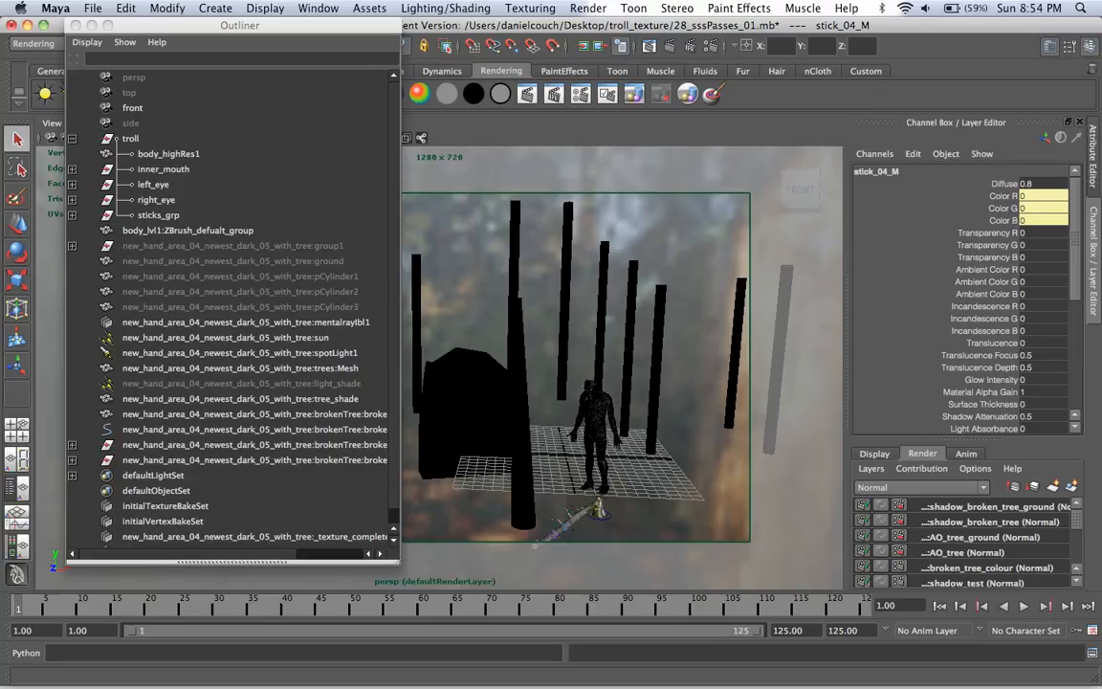
Step: Close the floating Outliner window to clear the perspective view
{"action": "scroll", "coordinate": [966, 544], "scroll_direction": "down", "scroll_amount": 10}
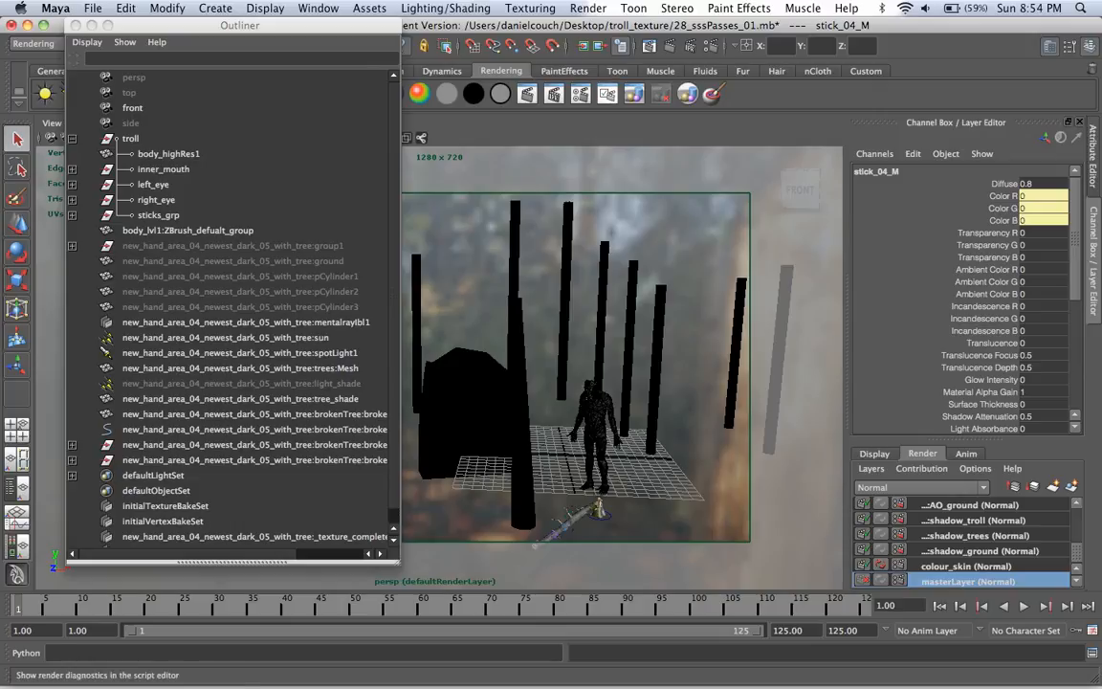
{"action": "left_click", "coordinate": [76, 23]}
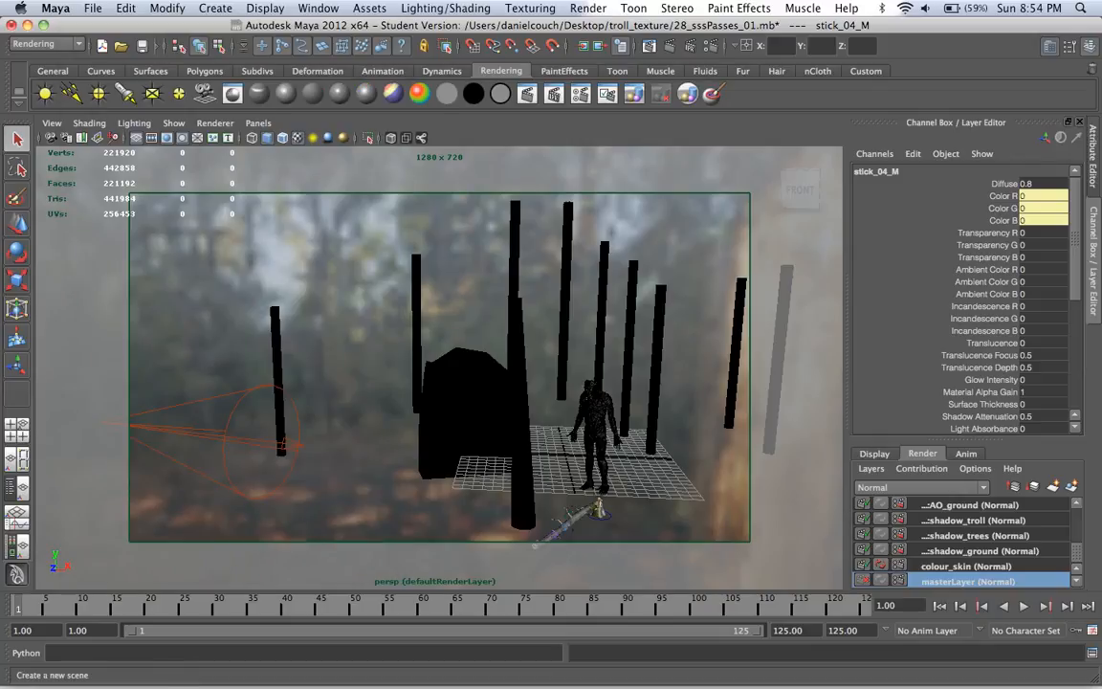
{"action": "left_click", "coordinate": [258, 122]}
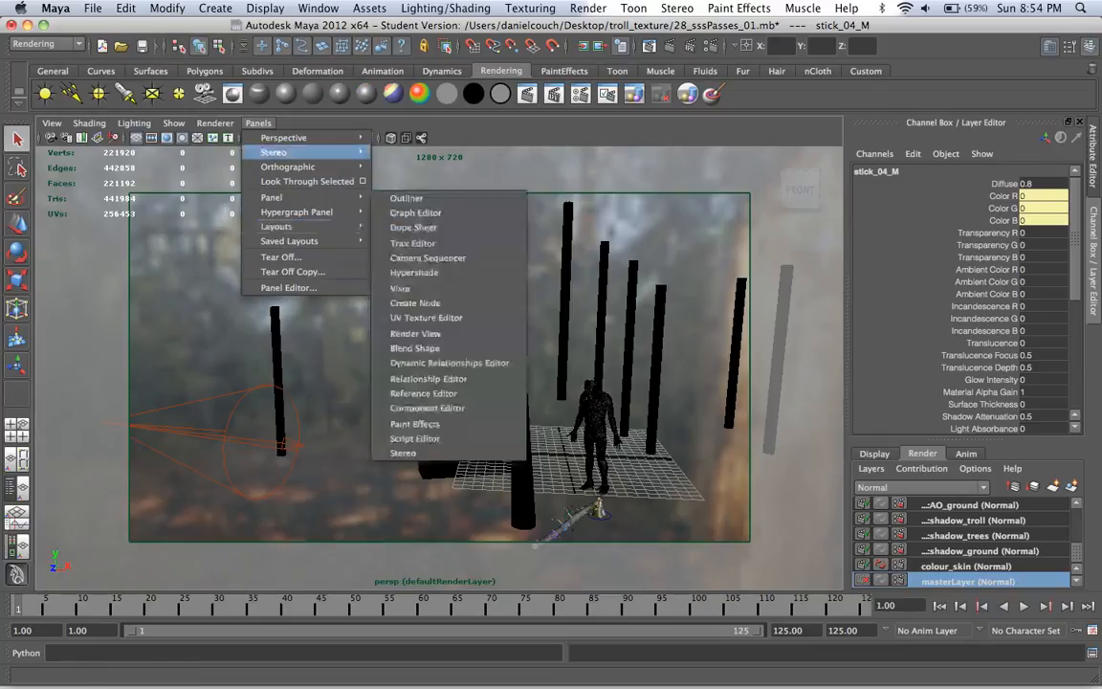
{"action": "left_click", "coordinate": [258, 123]}
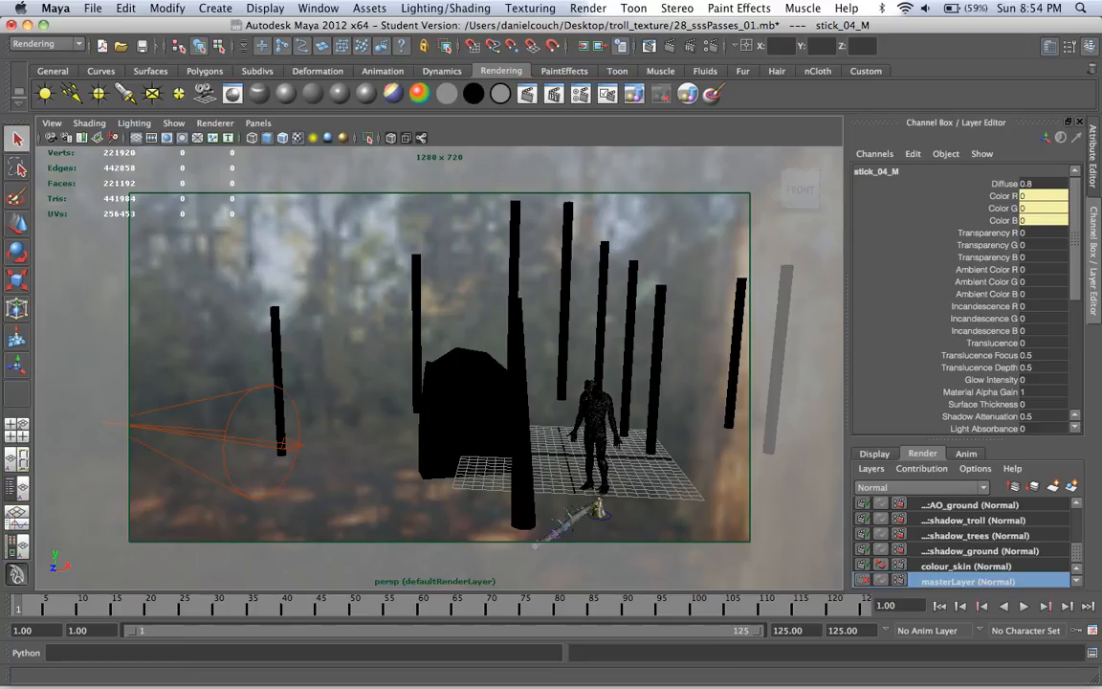
Step: Examine which objects the colour_skin and shadow_ground render layers contain
{"action": "scroll", "coordinate": [966, 542], "scroll_direction": "up", "scroll_amount": 5}
{"action": "scroll", "coordinate": [966, 542], "scroll_direction": "down", "scroll_amount": 5}
{"action": "left_click", "coordinate": [966, 565]}
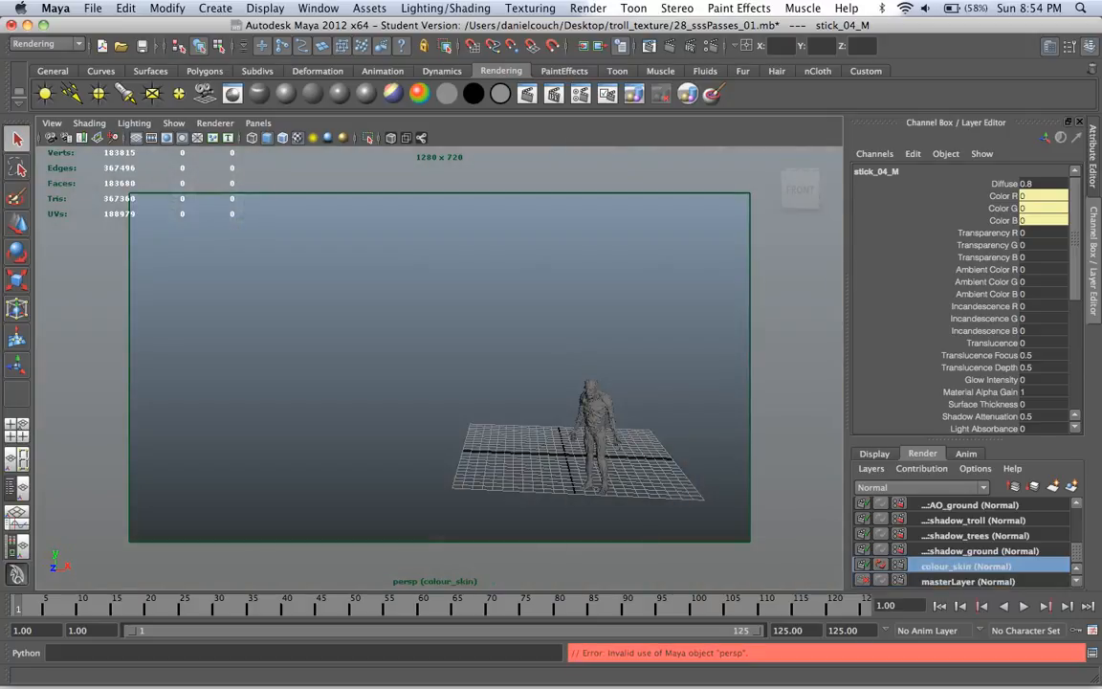
{"action": "left_click", "coordinate": [980, 550]}
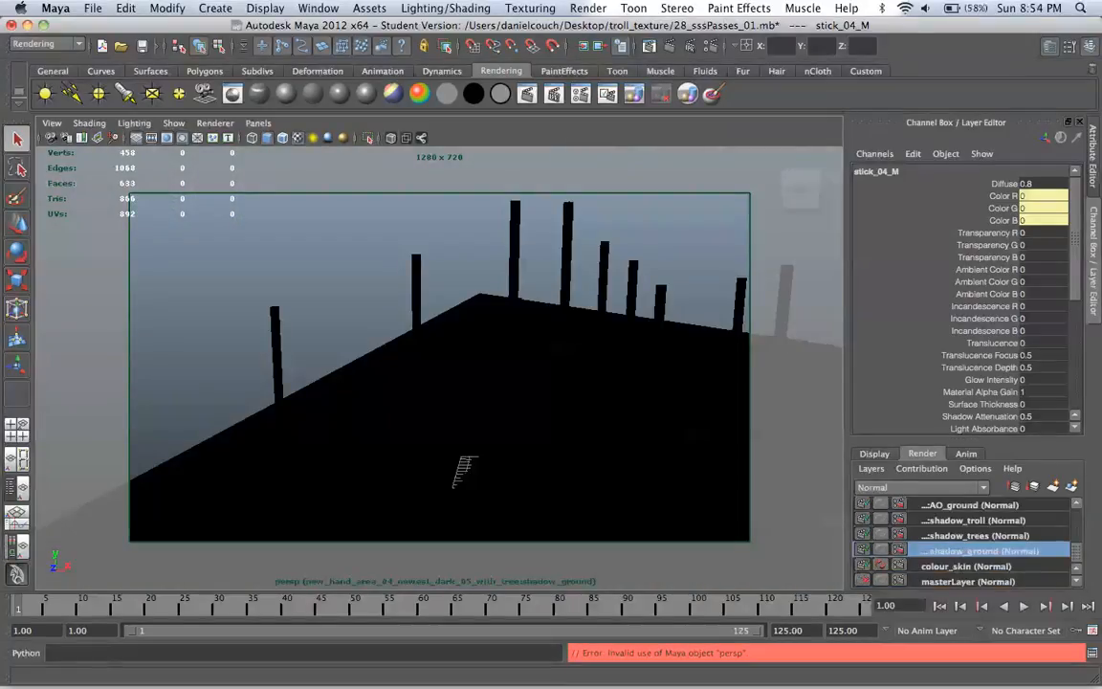
{"action": "left_click_drag", "start_coordinate": [464, 469], "coordinate": [524, 446], "text": "alt"}
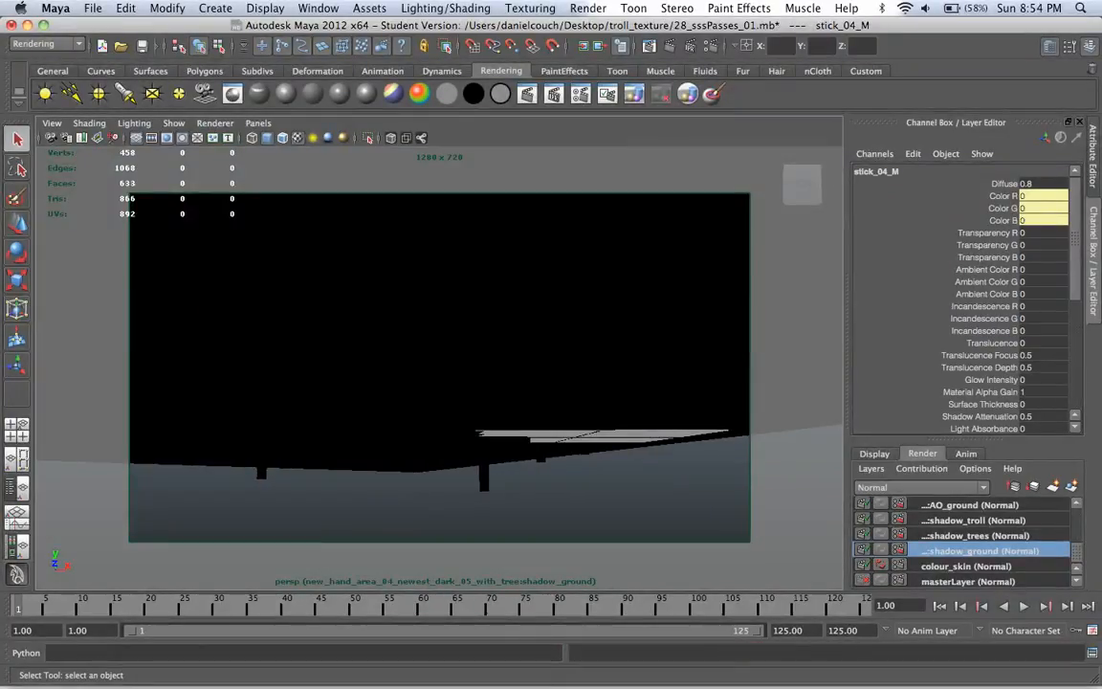
Step: From masterLayer, show the Outliner beside the perspective view and add the troll group to the shadow_ground render layer
{"action": "left_click", "coordinate": [967, 580]}
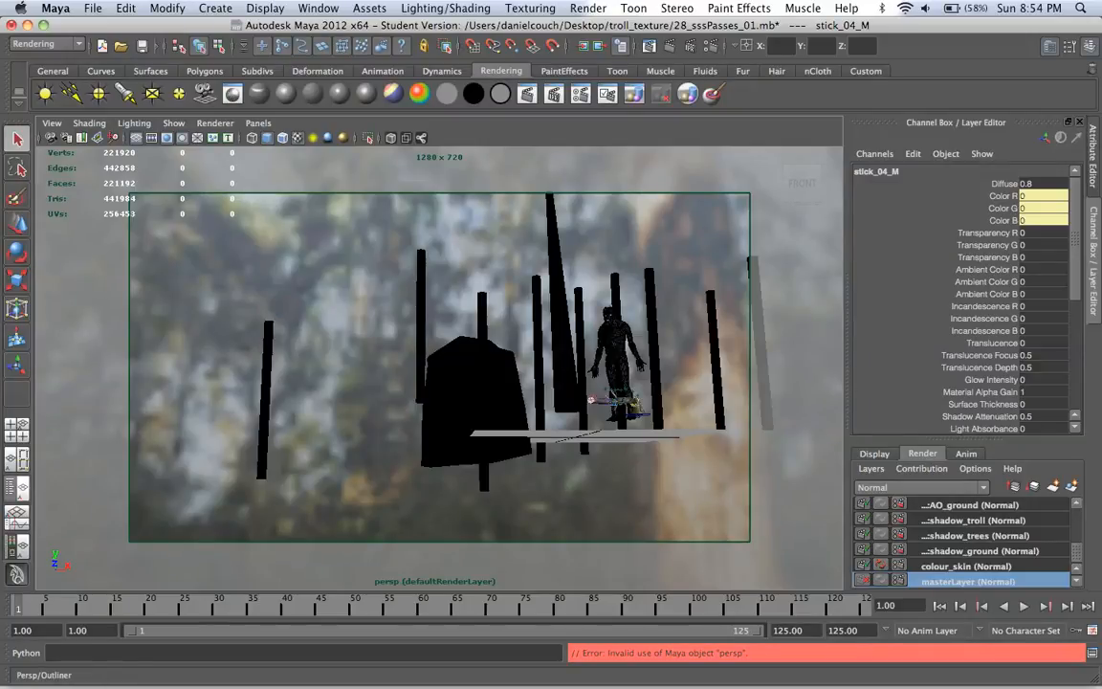
{"action": "left_click", "coordinate": [16, 428]}
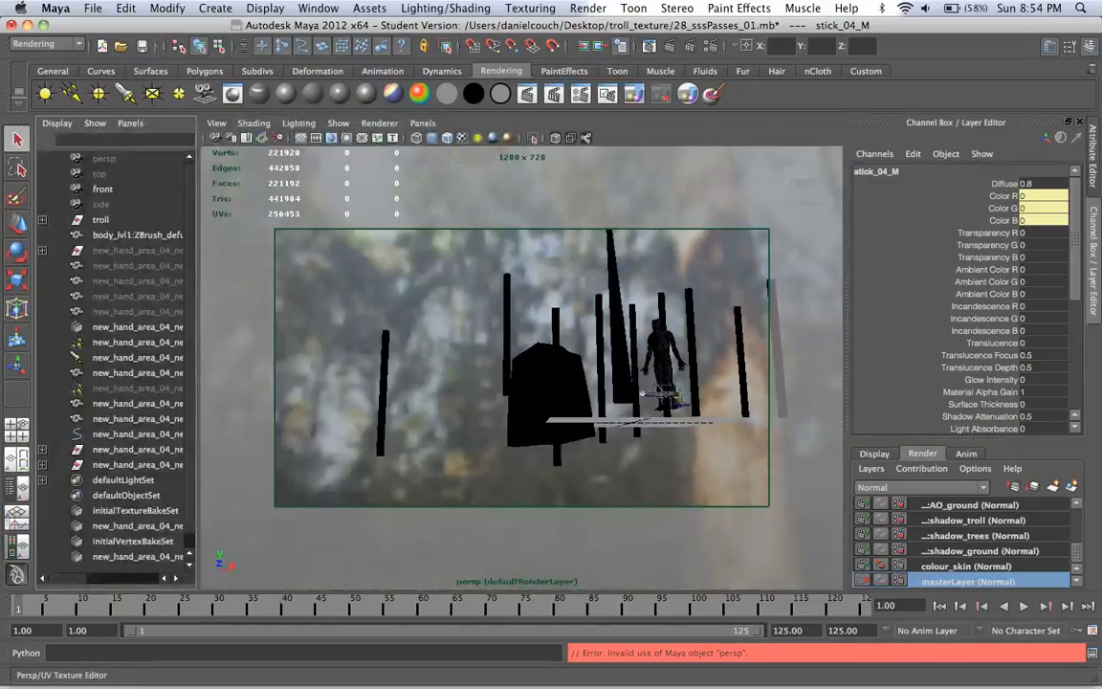
{"action": "left_click", "coordinate": [100, 220]}
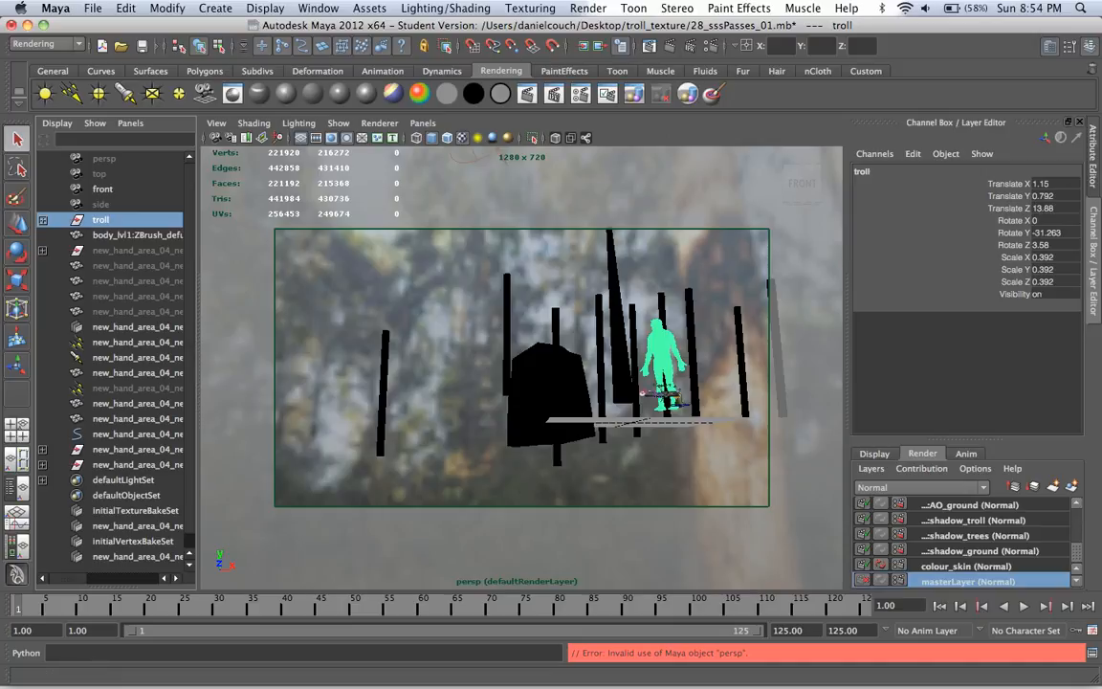
{"action": "right_click", "coordinate": [977, 551]}
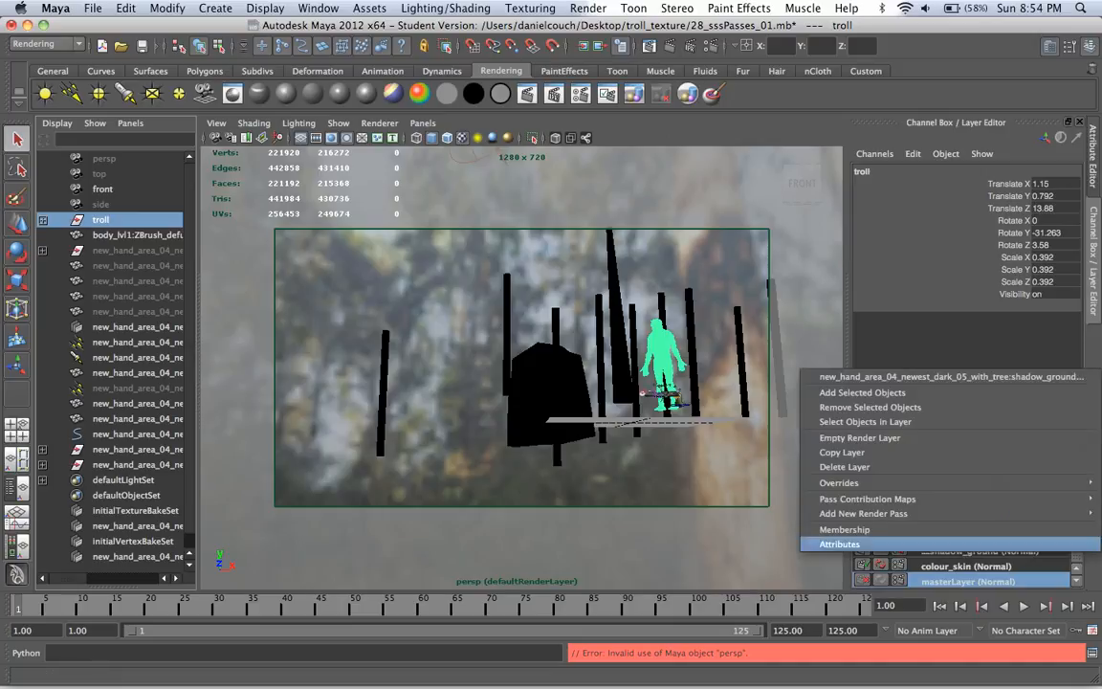
{"action": "left_click", "coordinate": [861, 392]}
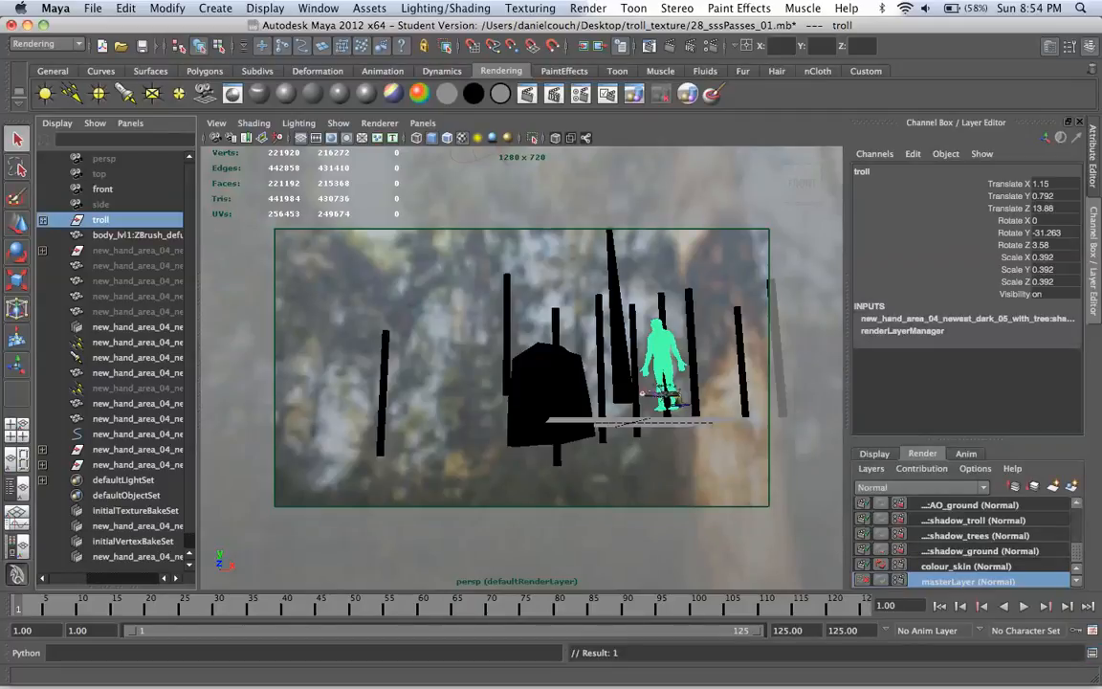
{"action": "left_click", "coordinate": [977, 551]}
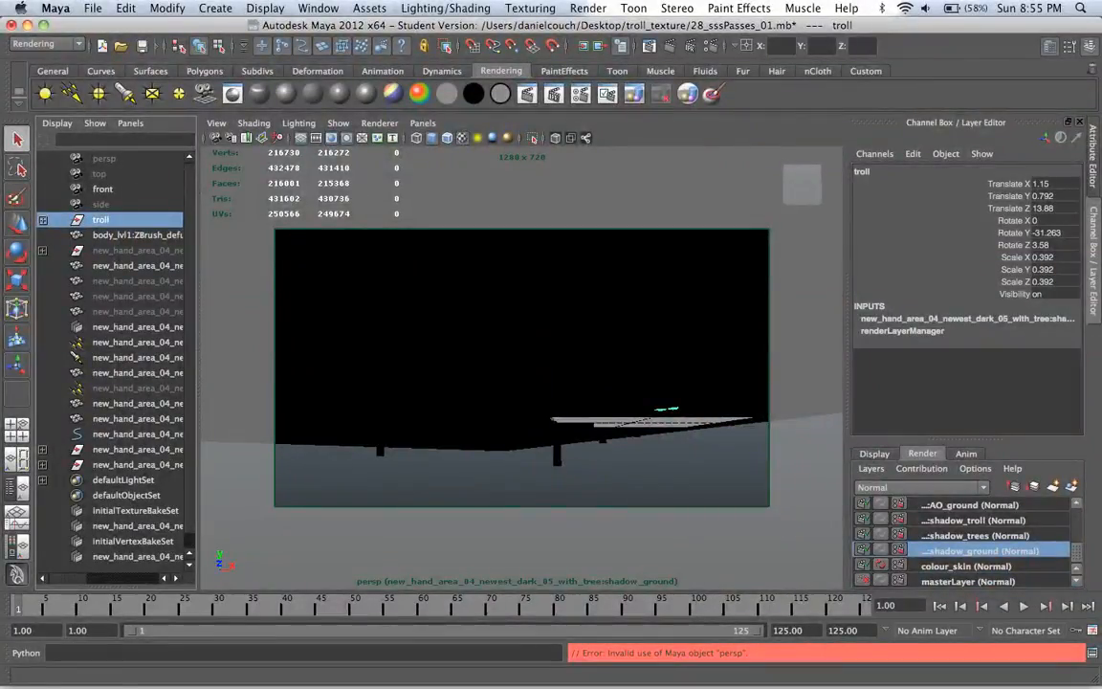
{"action": "left_click_drag", "start_coordinate": [572, 387], "coordinate": [548, 437], "text": "alt"}
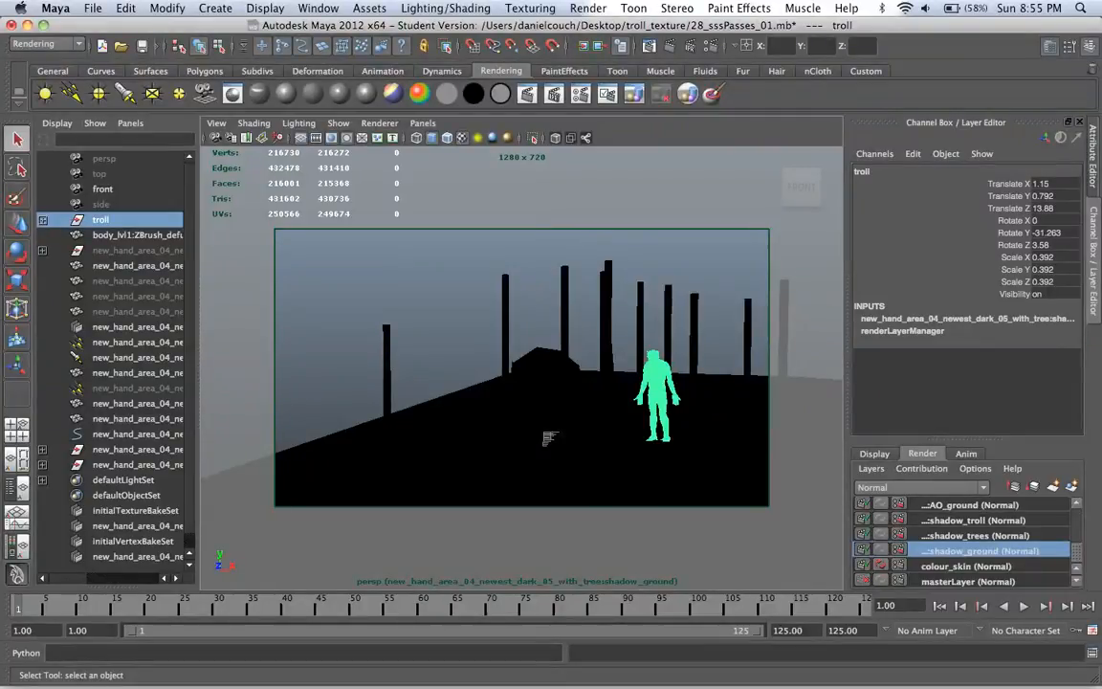
Step: In the shadow_ground layer, create a layer override for the troll's mental ray Derive From Maya flag and turn it off
{"action": "key", "text": "ctrl+a"}
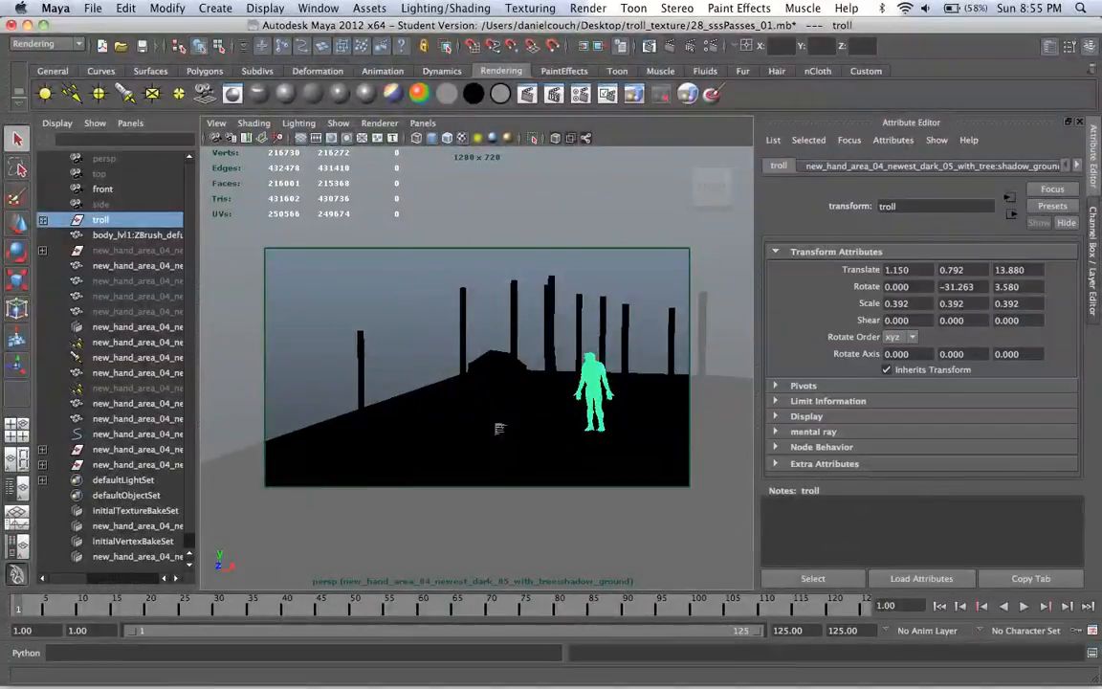
{"action": "left_click", "coordinate": [805, 416]}
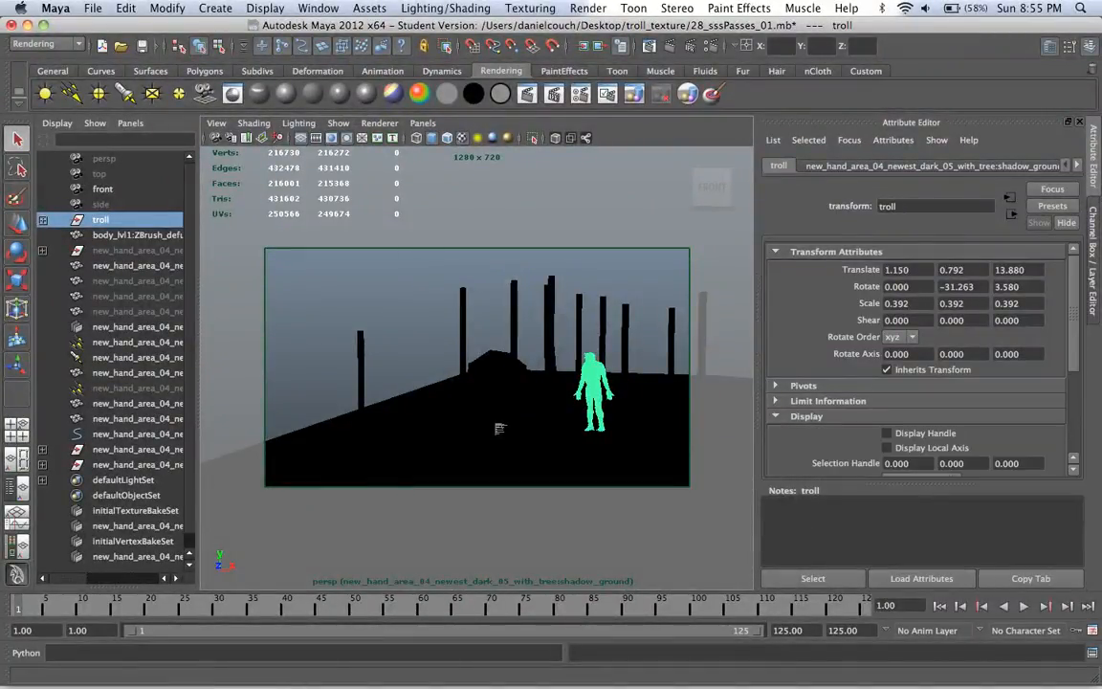
{"action": "left_click", "coordinate": [806, 416]}
{"action": "left_click", "coordinate": [813, 431]}
{"action": "scroll", "coordinate": [918, 363], "scroll_direction": "down", "scroll_amount": 3}
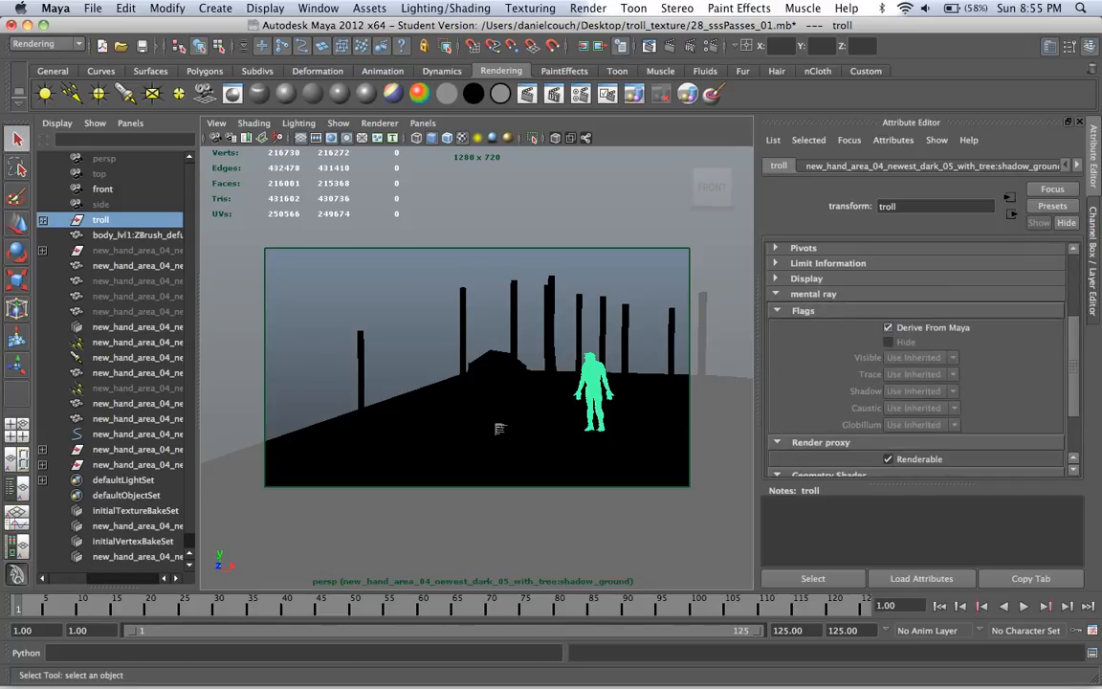
{"action": "right_click", "coordinate": [923, 327]}
{"action": "left_click", "coordinate": [946, 350]}
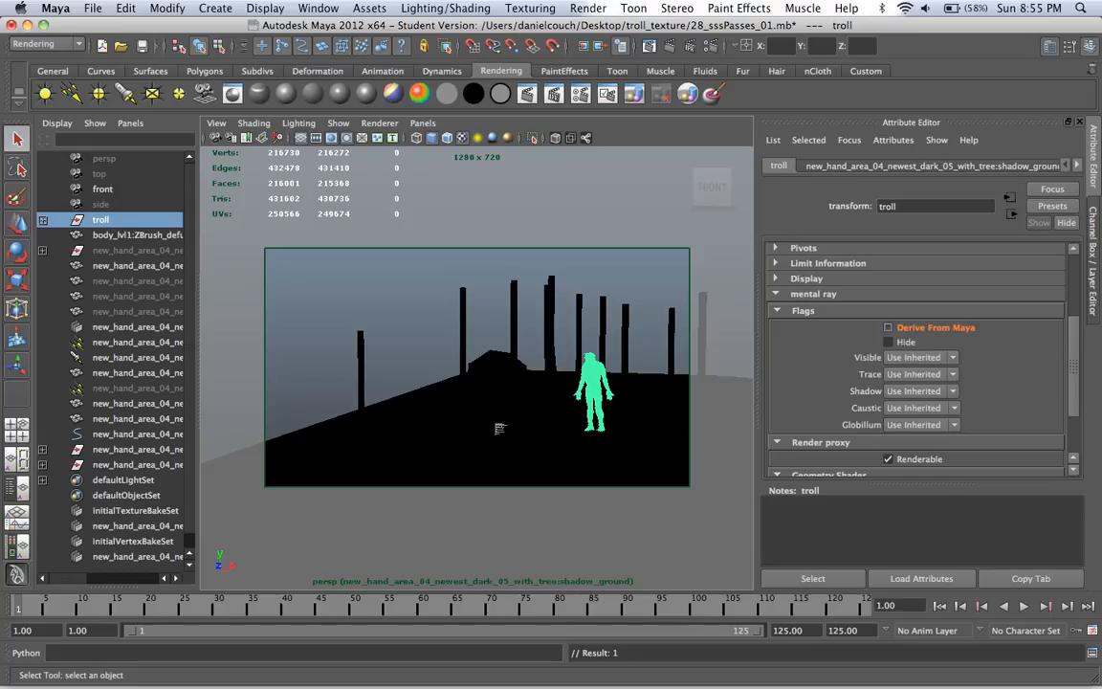
{"action": "key", "text": "ctrl+a"}
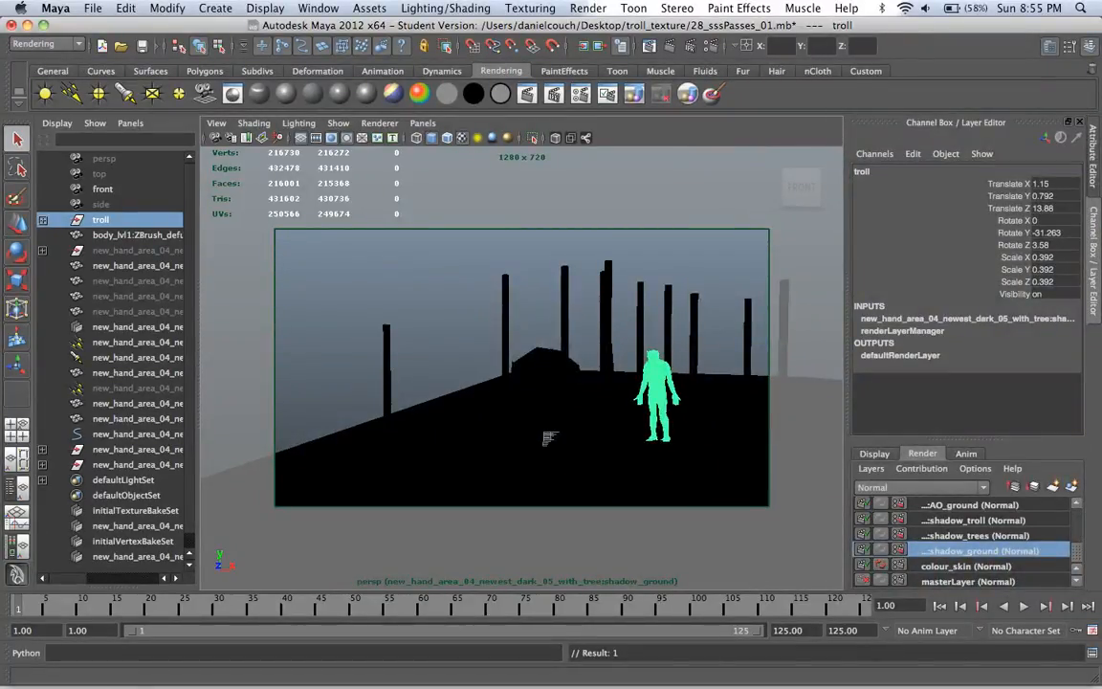
Step: Add the troll group to the shadow_trees render layer
{"action": "left_click", "coordinate": [976, 535]}
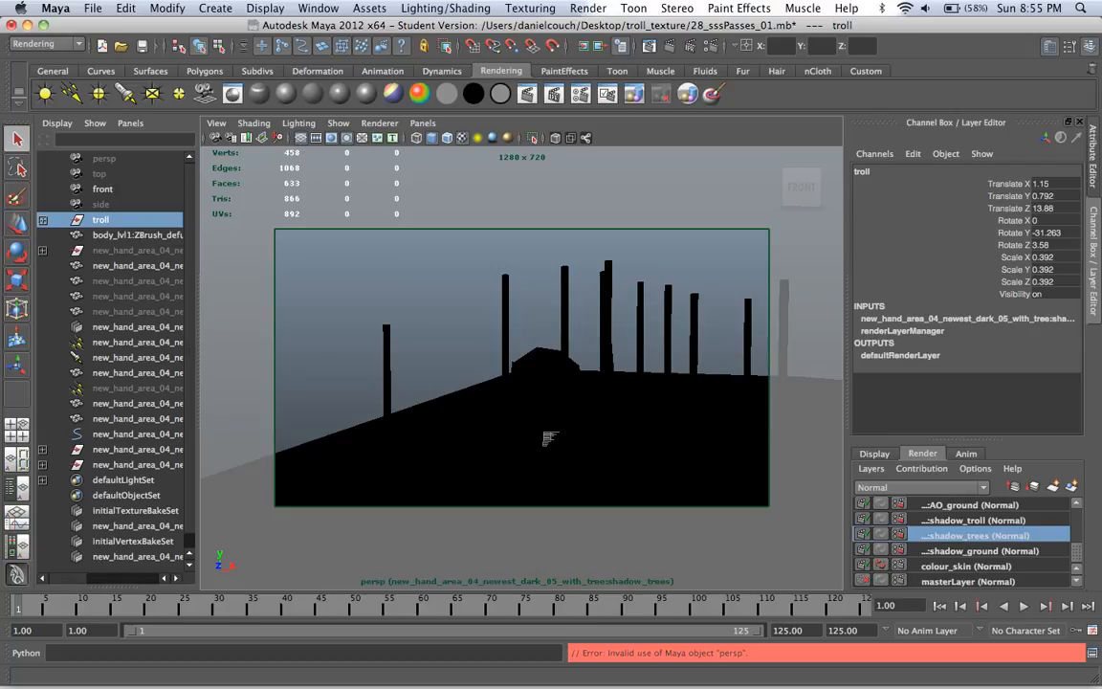
{"action": "right_click", "coordinate": [976, 534]}
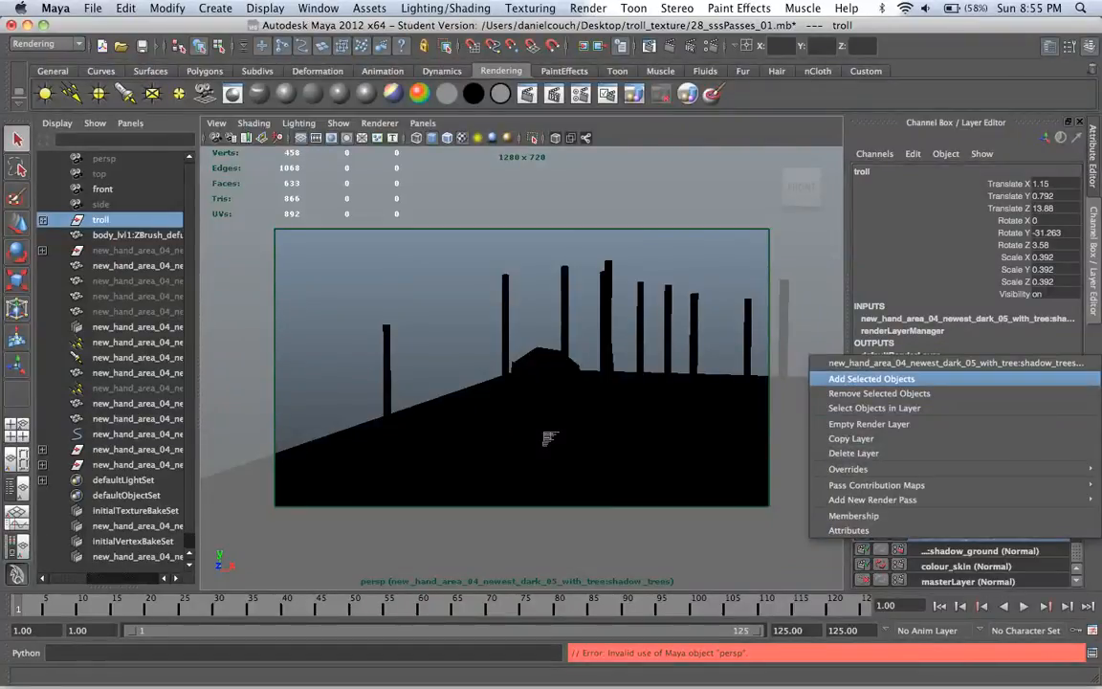
{"action": "left_click", "coordinate": [870, 378]}
Step: In shadow_trees, override the troll's mental ray flags with Derive From Maya off and Visible set to No
{"action": "key", "text": "ctrl+a"}
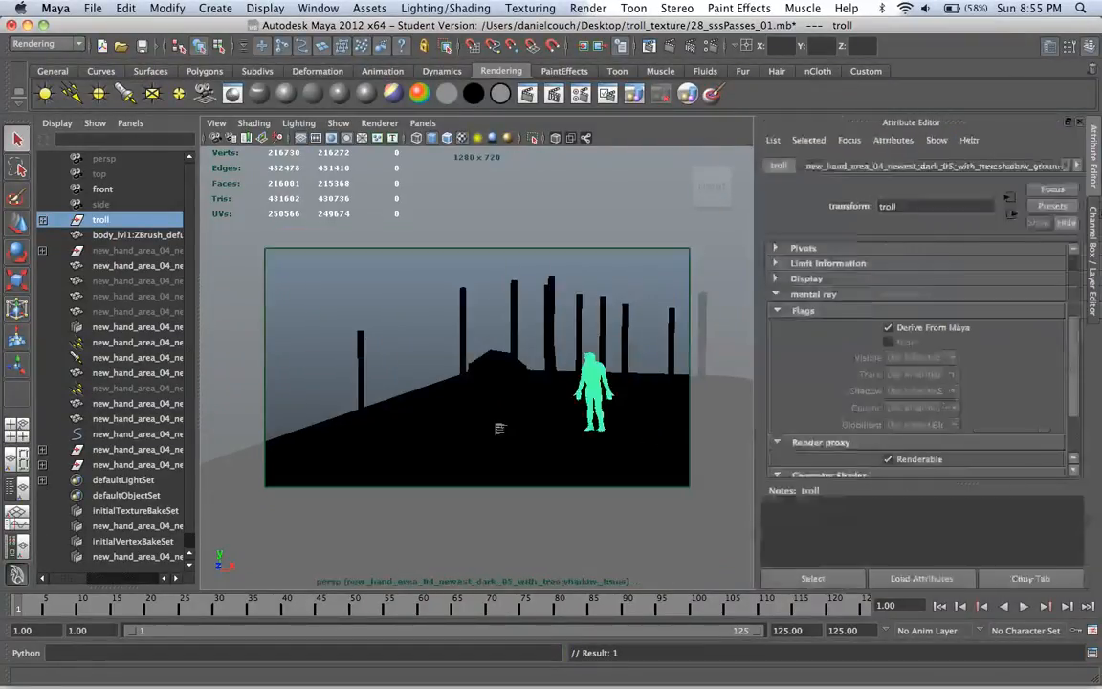
{"action": "right_click", "coordinate": [888, 327]}
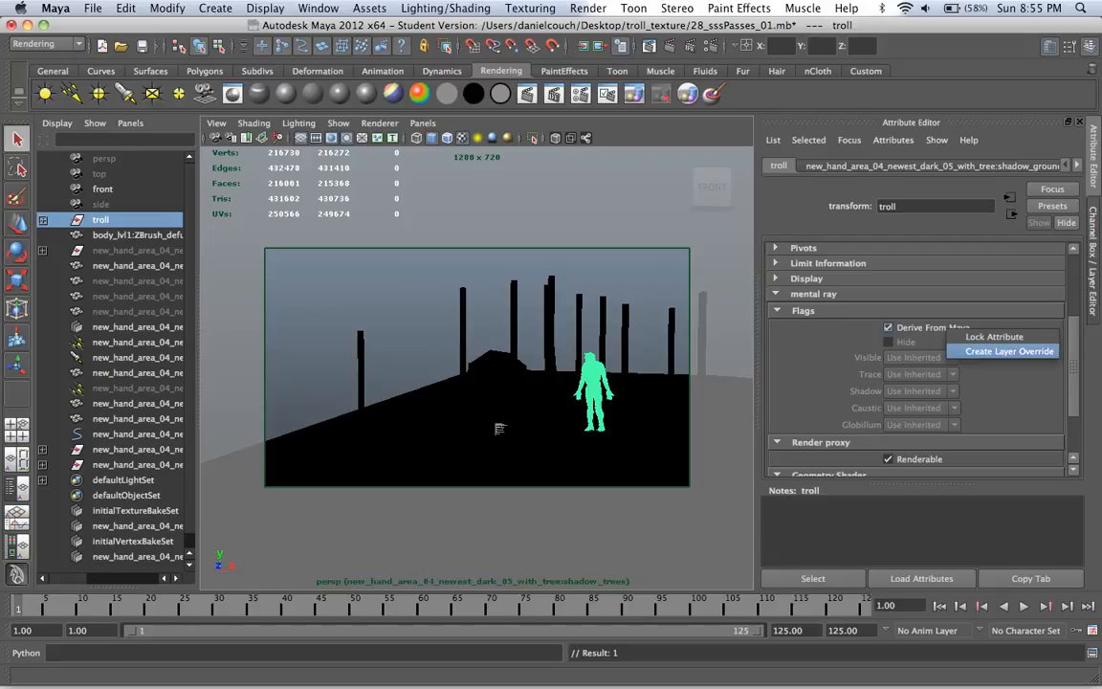
{"action": "left_click", "coordinate": [942, 352]}
{"action": "left_click", "coordinate": [887, 327]}
{"action": "right_click", "coordinate": [866, 357]}
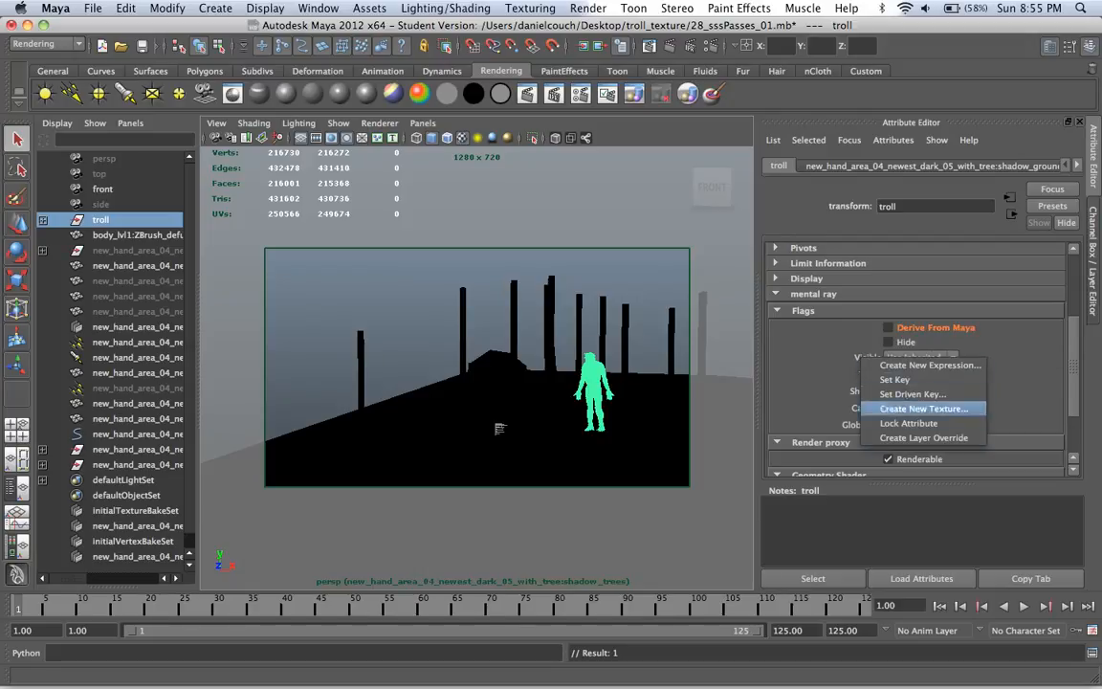
{"action": "left_click", "coordinate": [922, 432]}
{"action": "left_click", "coordinate": [920, 358]}
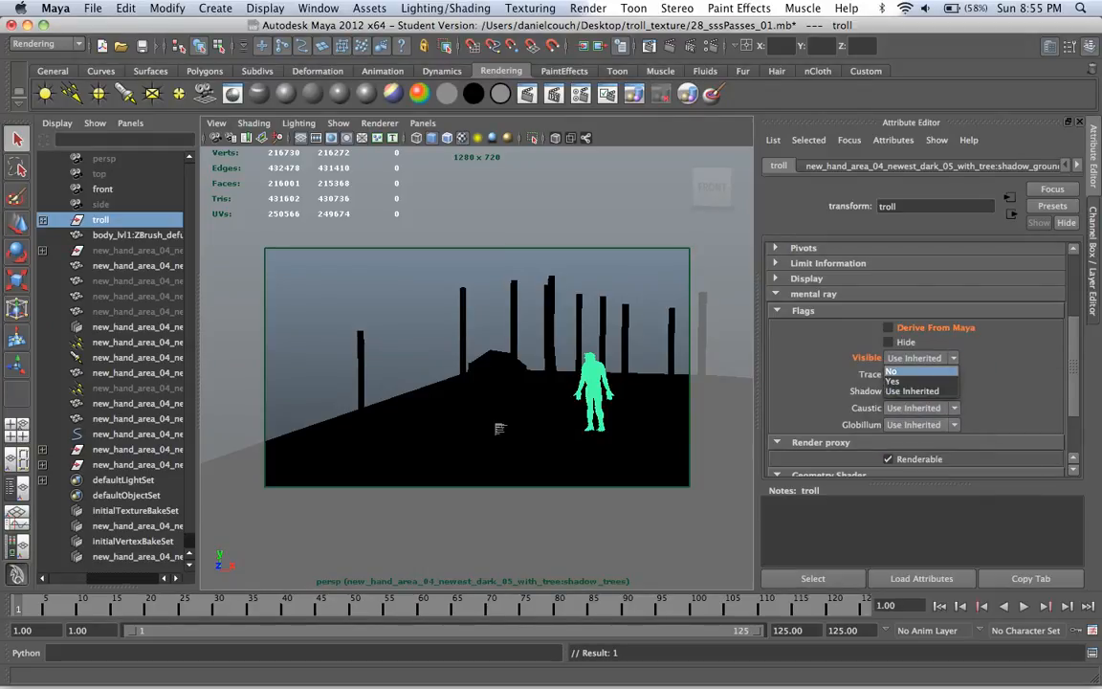
{"action": "left_click", "coordinate": [909, 382]}
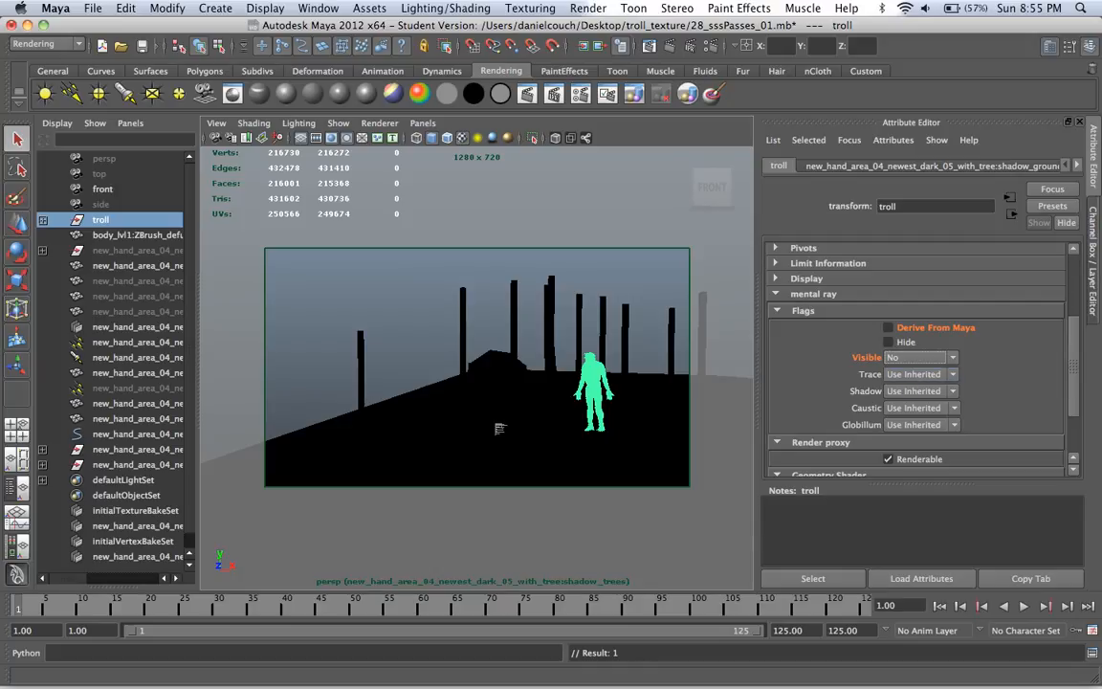
{"action": "key", "text": "ctrl+a"}
Step: Add the troll group to the shadow_troll render layer
{"action": "left_click", "coordinate": [973, 521]}
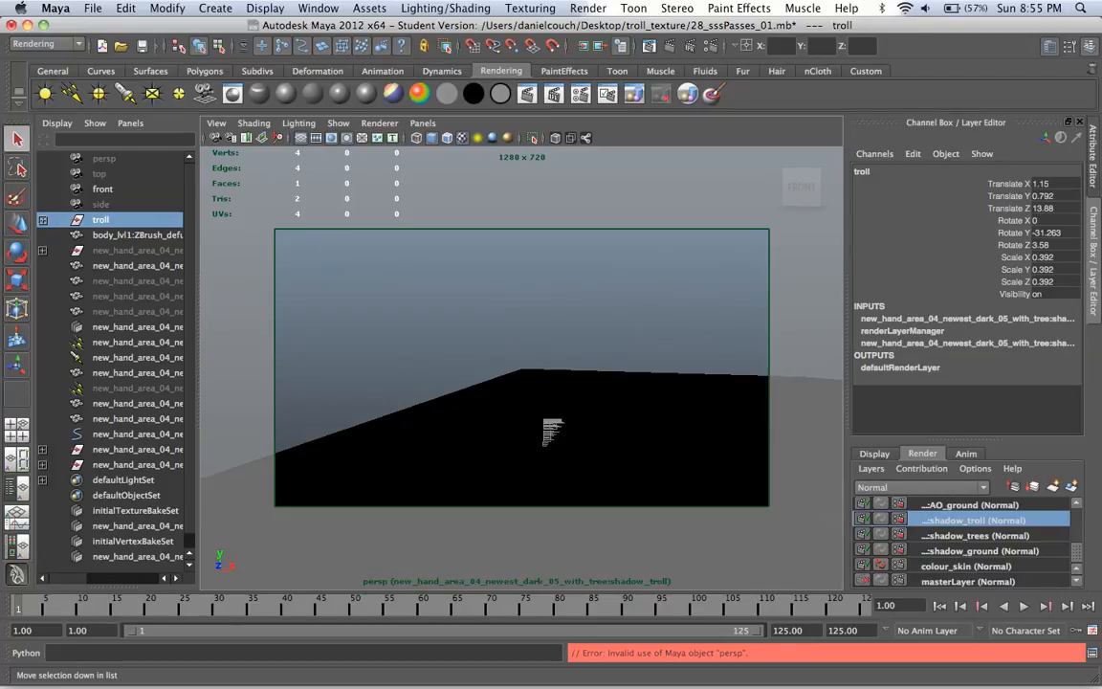
{"action": "right_click", "coordinate": [974, 520]}
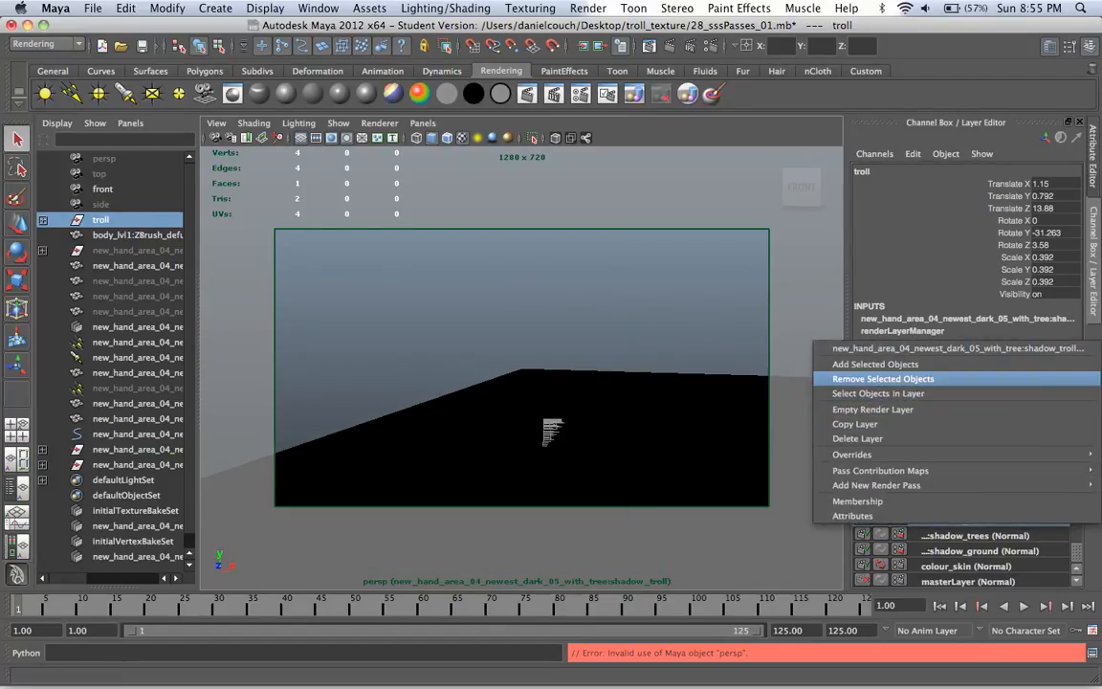
{"action": "left_click", "coordinate": [874, 364]}
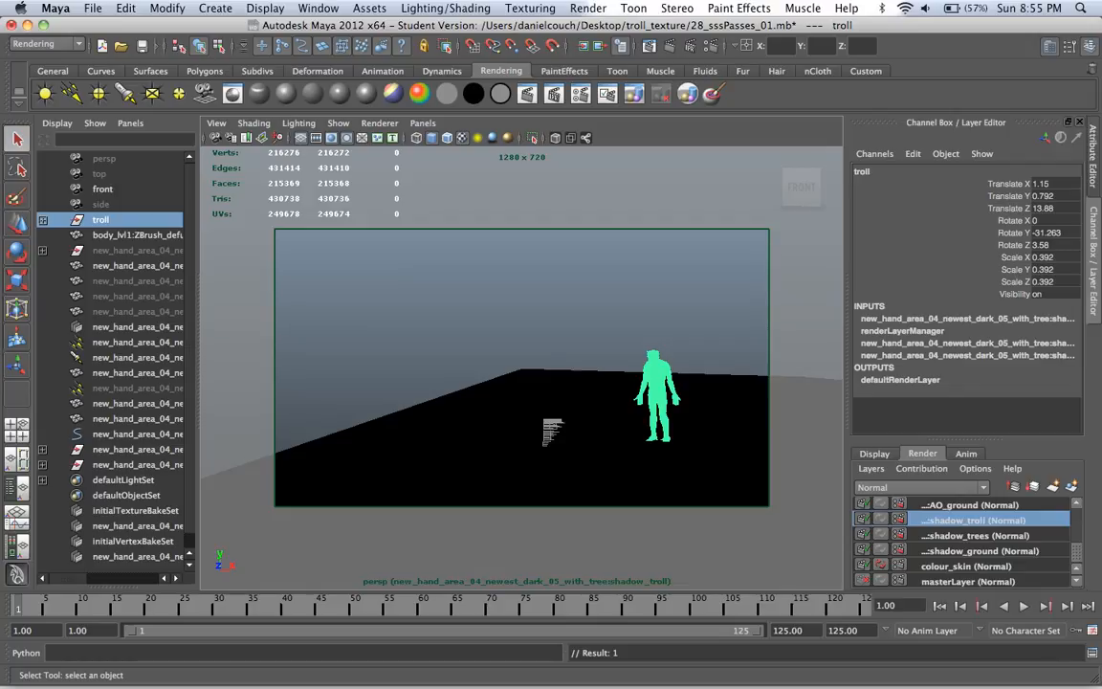
Step: Review the contents of the shadow, colour_skin and AO_ground layers, and check the ground's mental ray flags in shadow_trees
{"action": "left_click", "coordinate": [980, 551]}
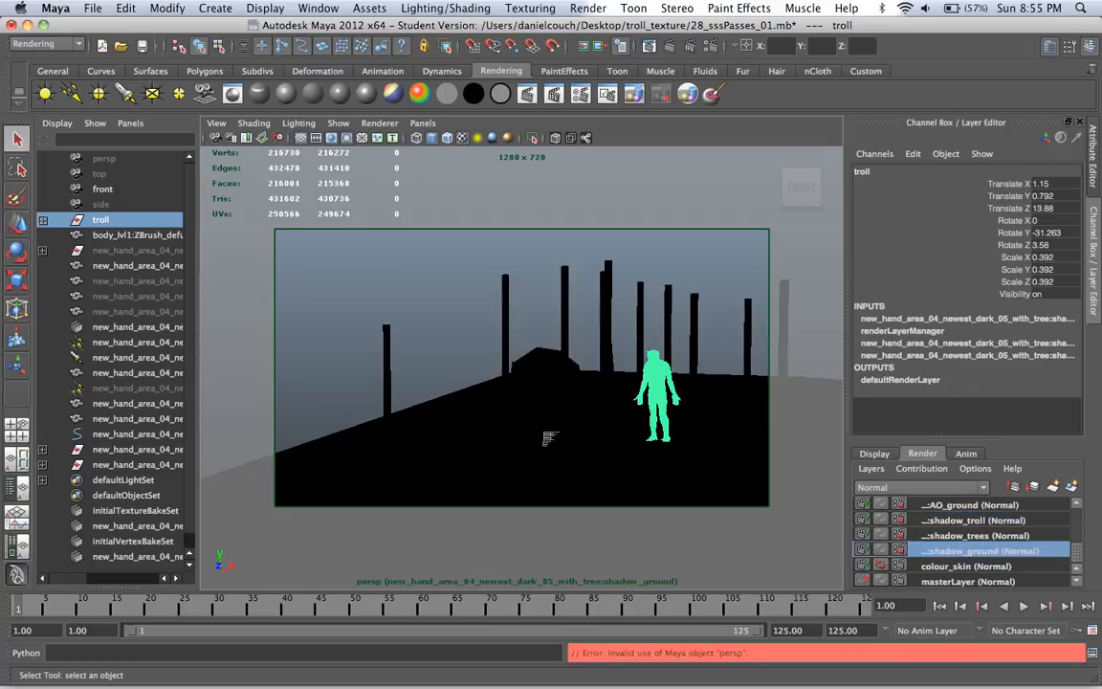
{"action": "left_click", "coordinate": [977, 536]}
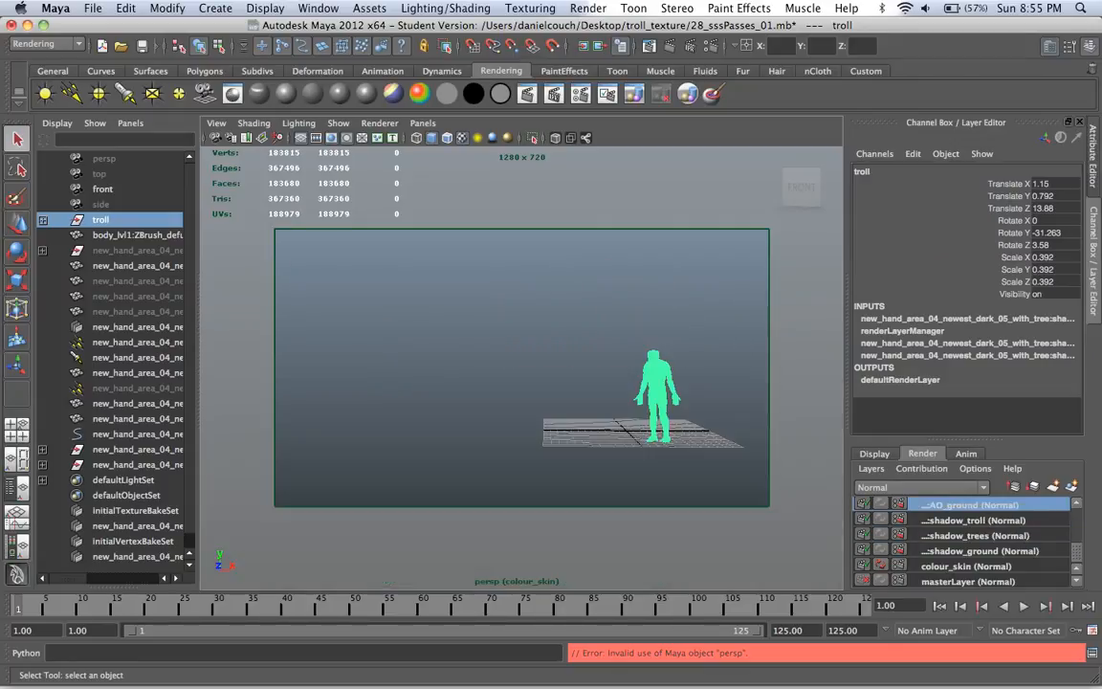
{"action": "left_click", "coordinate": [966, 566]}
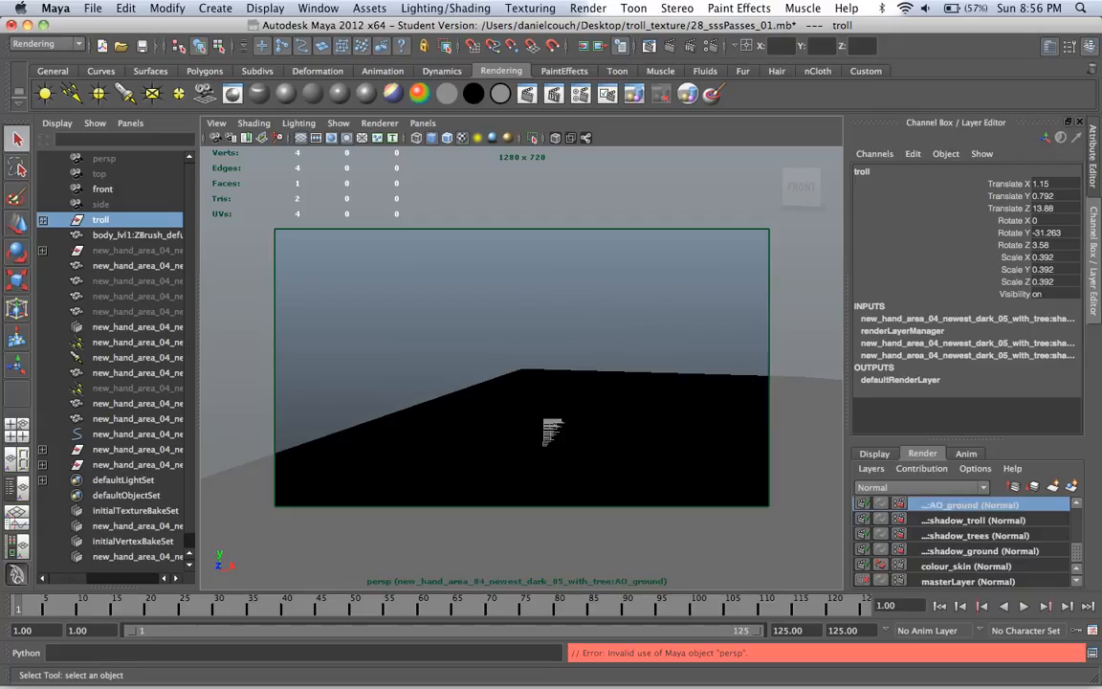
{"action": "left_click", "coordinate": [550, 438]}
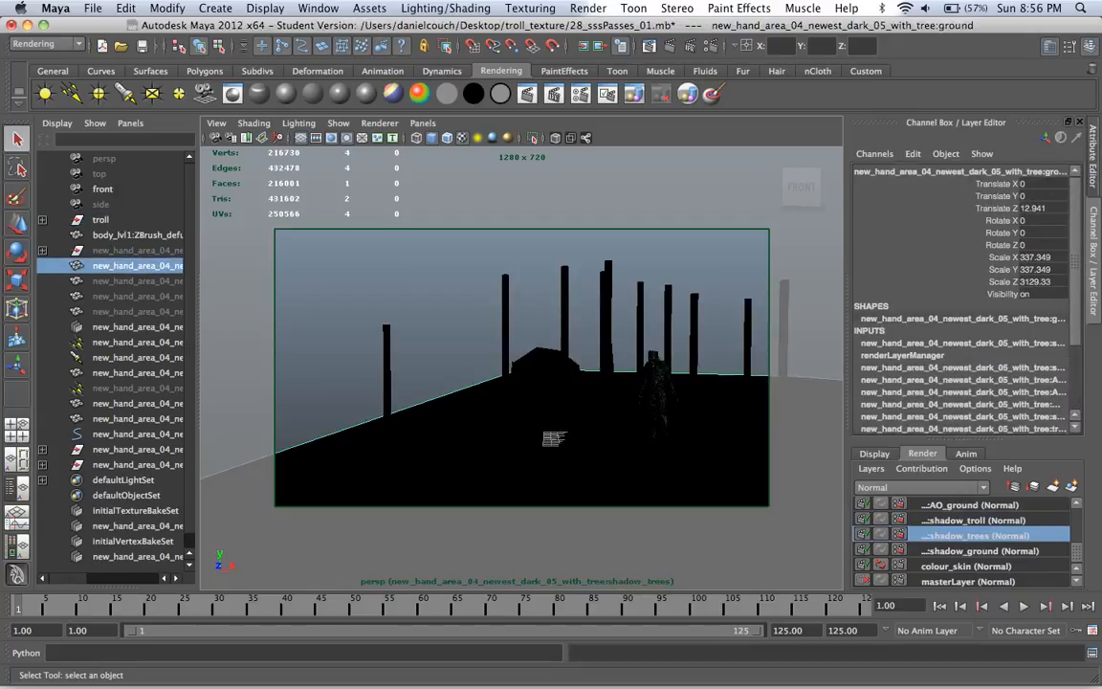
{"action": "key", "text": "ctrl+a"}
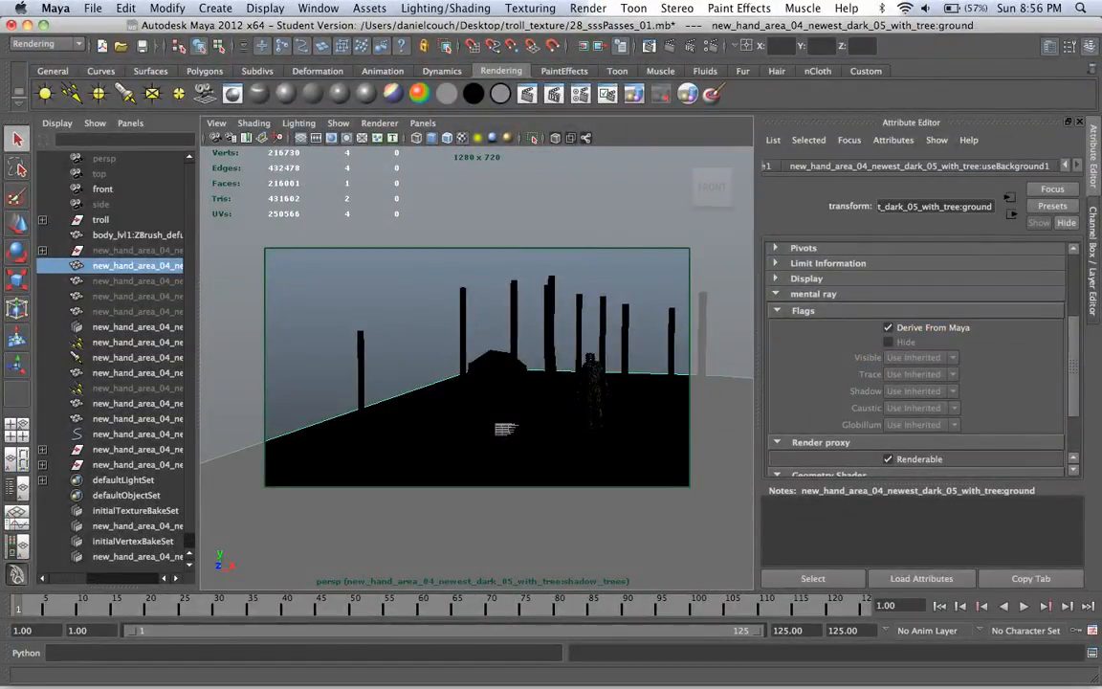
{"action": "key", "text": "ctrl+a"}
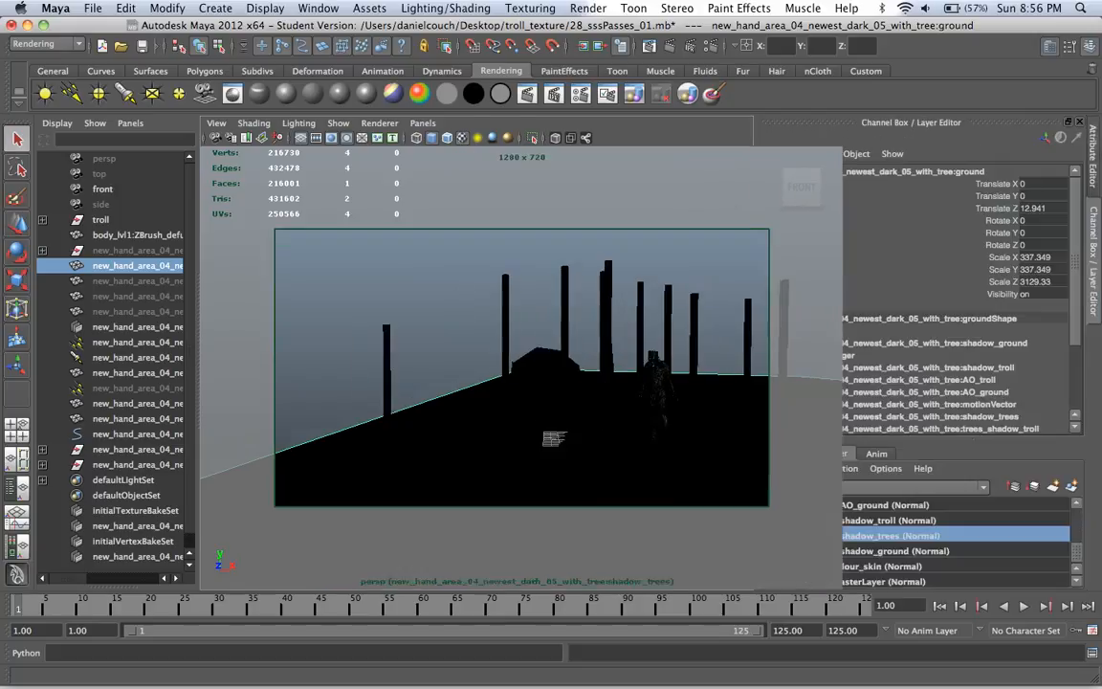
Step: Assign the existing useBackground1 material to the troll in the shadow_ground, shadow_trees and shadow_troll render layers
{"action": "left_click", "coordinate": [981, 550]}
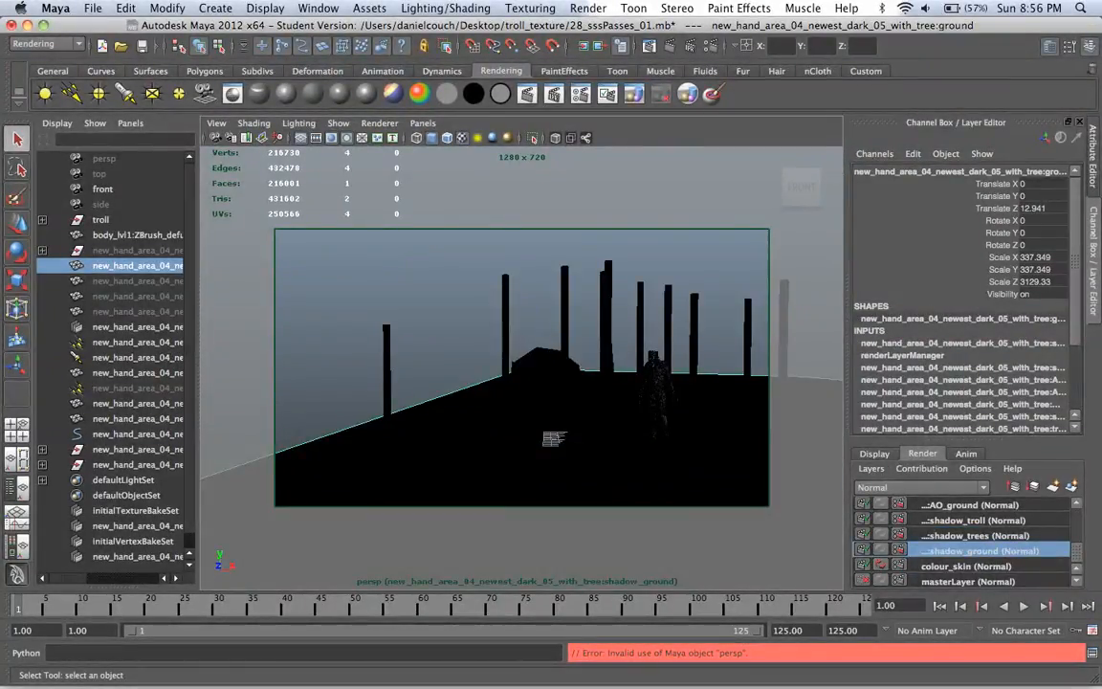
{"action": "left_click", "coordinate": [101, 220]}
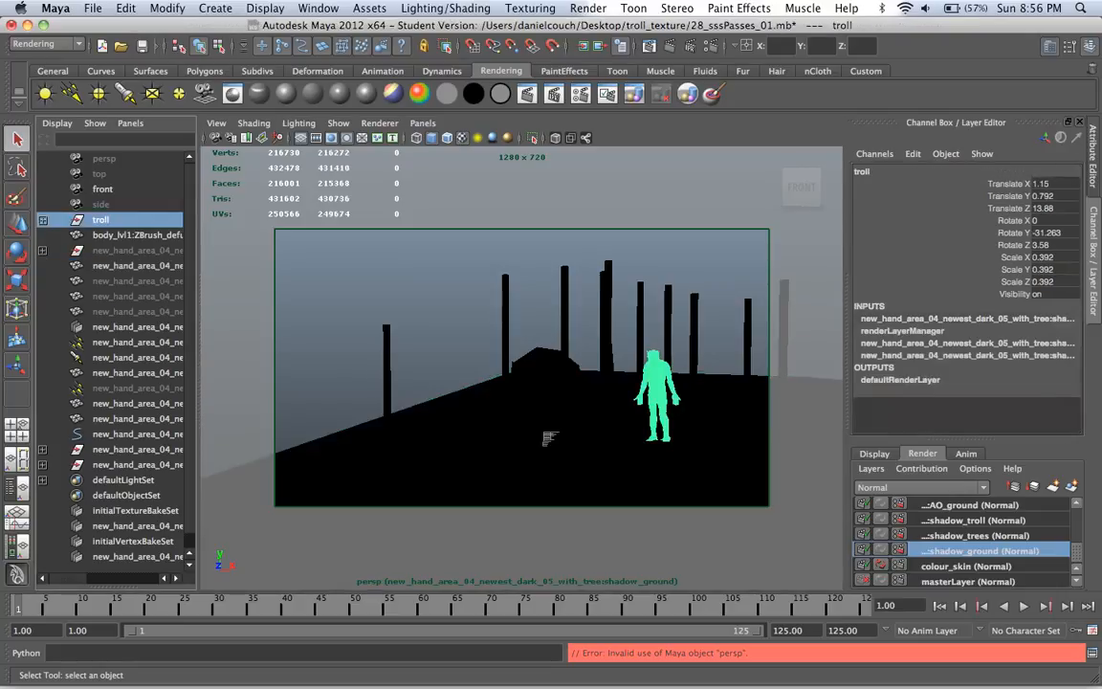
{"action": "right_click_drag", "start_coordinate": [645, 369], "coordinate": [640, 609]}
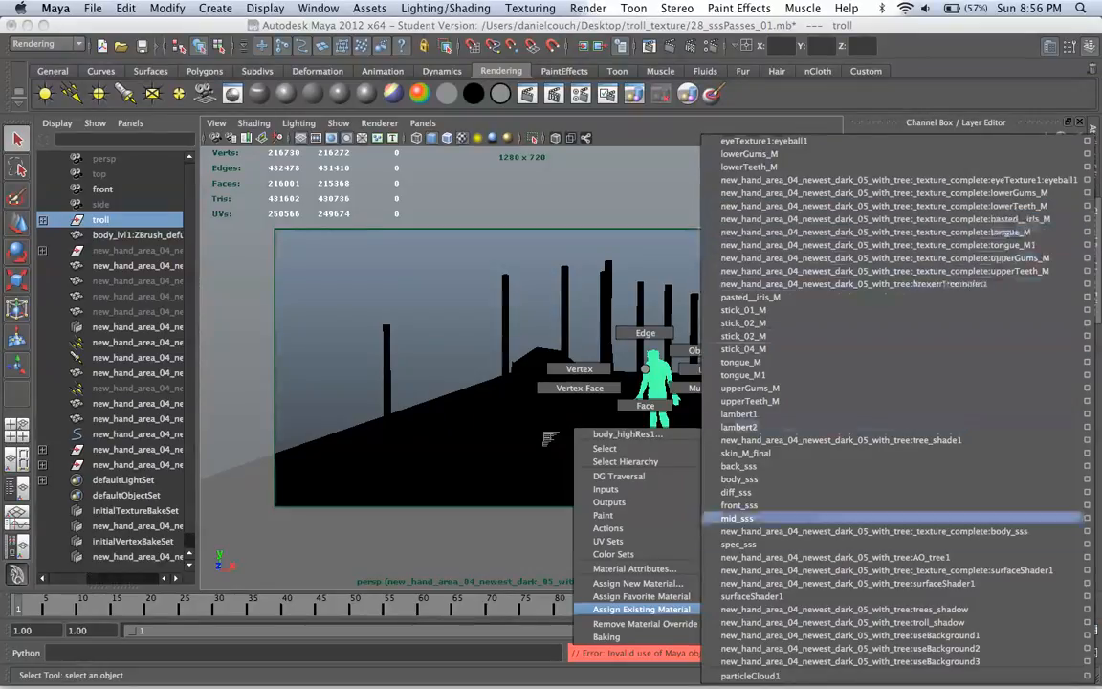
{"action": "left_click", "coordinate": [852, 635]}
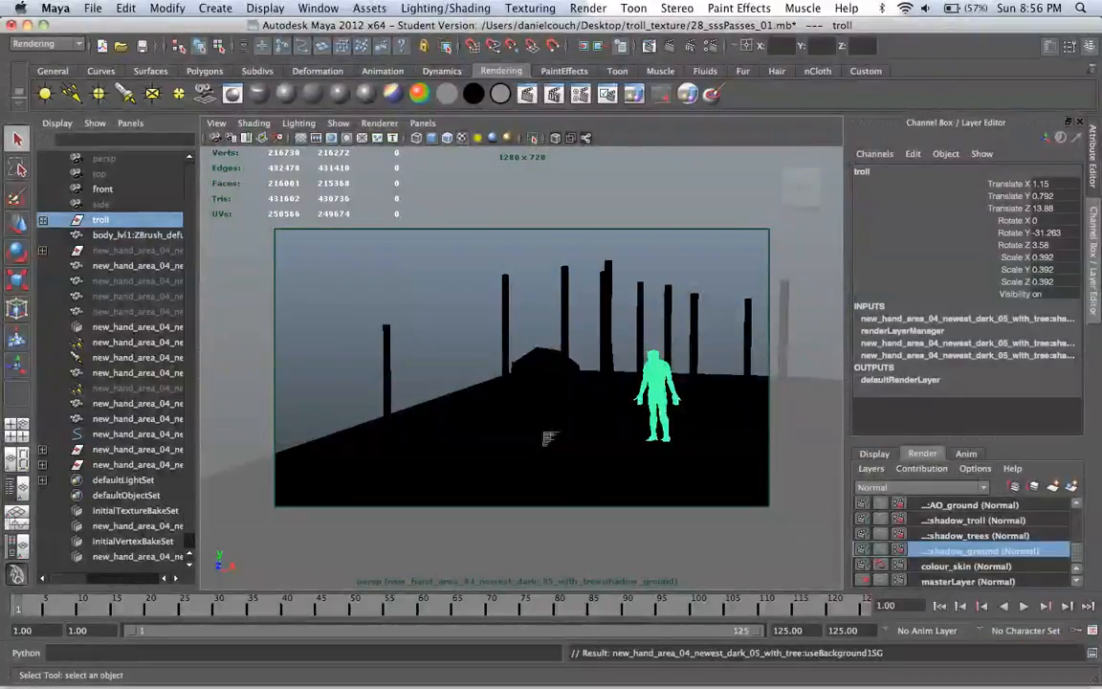
{"action": "left_click", "coordinate": [976, 535]}
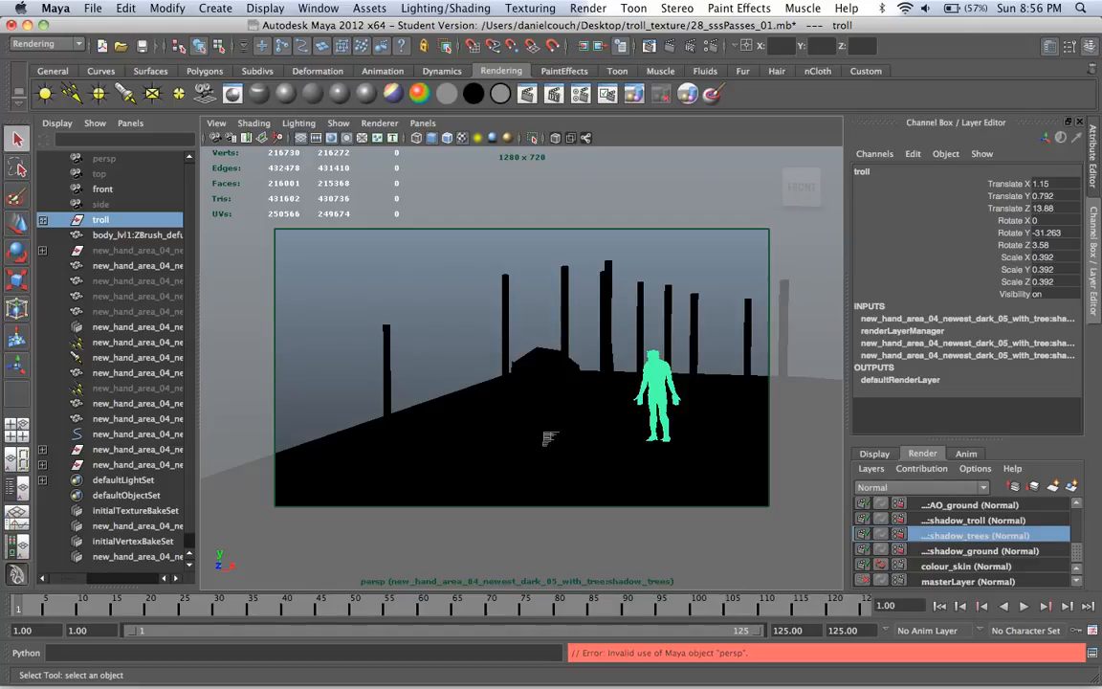
{"action": "right_click_drag", "start_coordinate": [645, 376], "coordinate": [850, 635]}
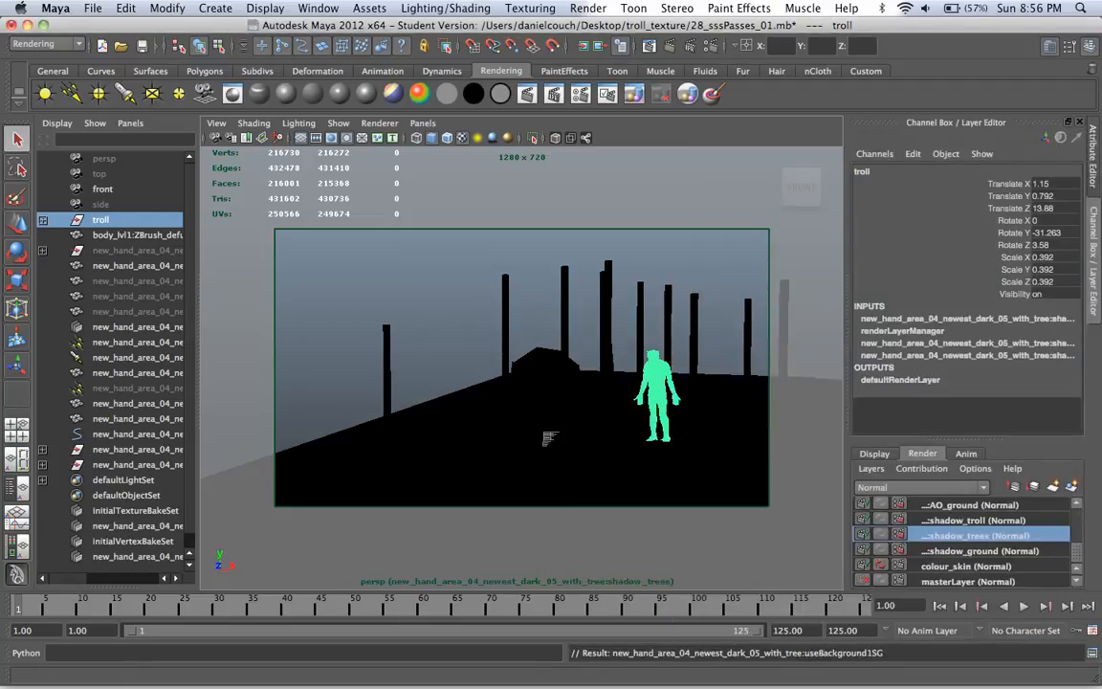
{"action": "left_click", "coordinate": [976, 520]}
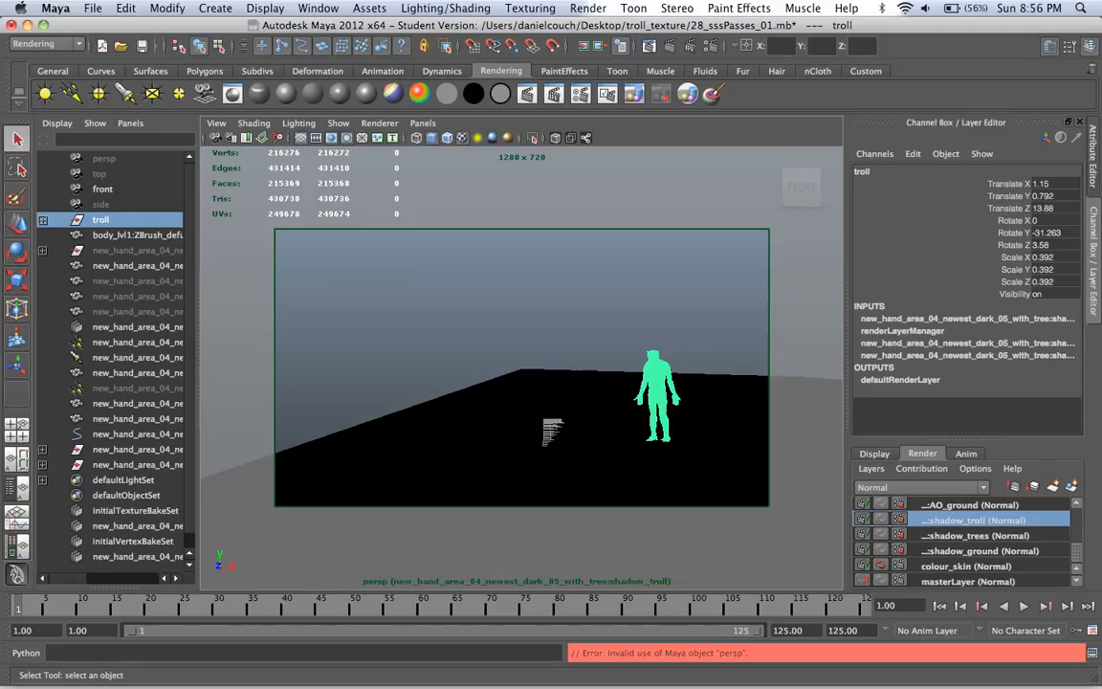
{"action": "right_click_drag", "start_coordinate": [658, 392], "coordinate": [924, 635]}
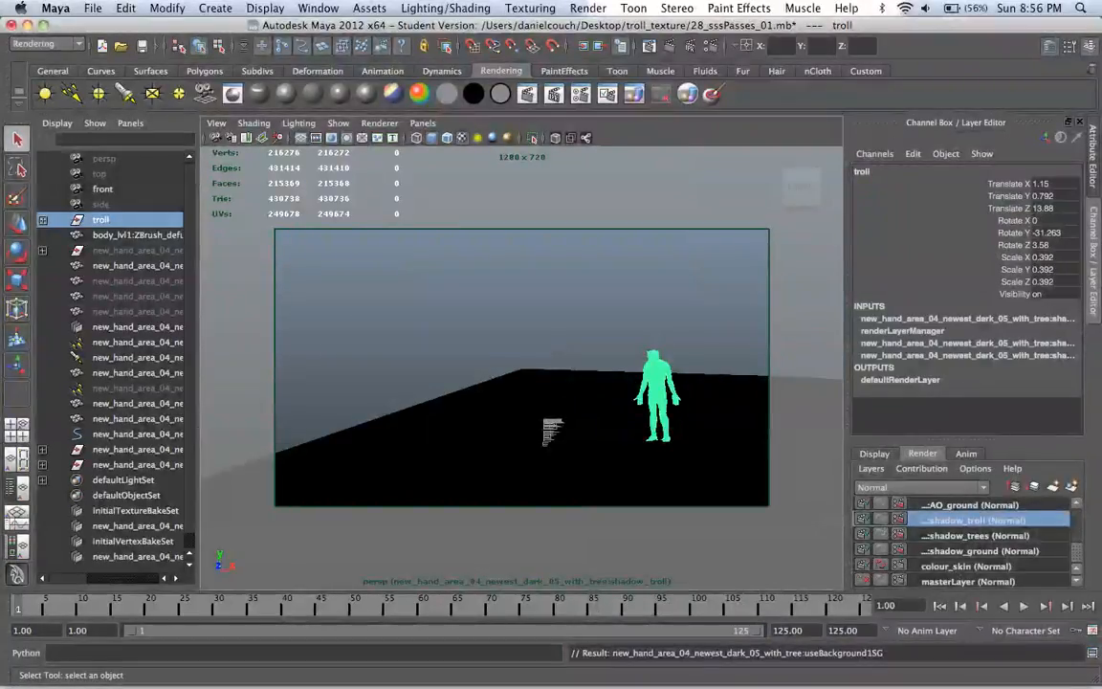
Step: Add the troll group to the AO_ground render layer
{"action": "left_click", "coordinate": [968, 505]}
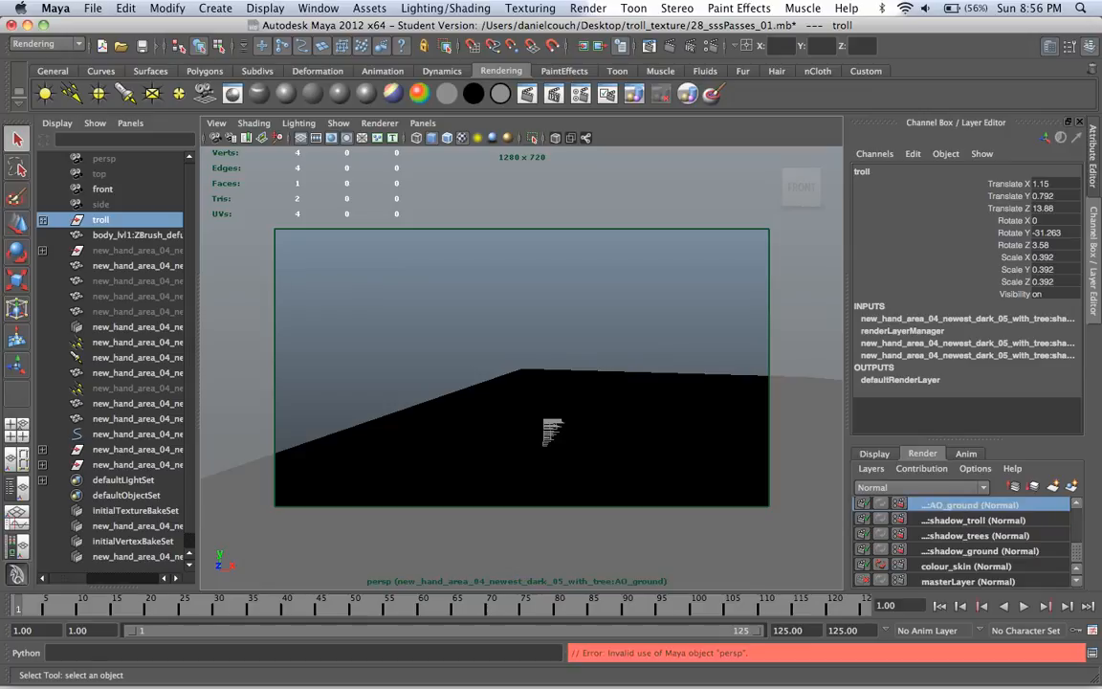
{"action": "right_click", "coordinate": [969, 505]}
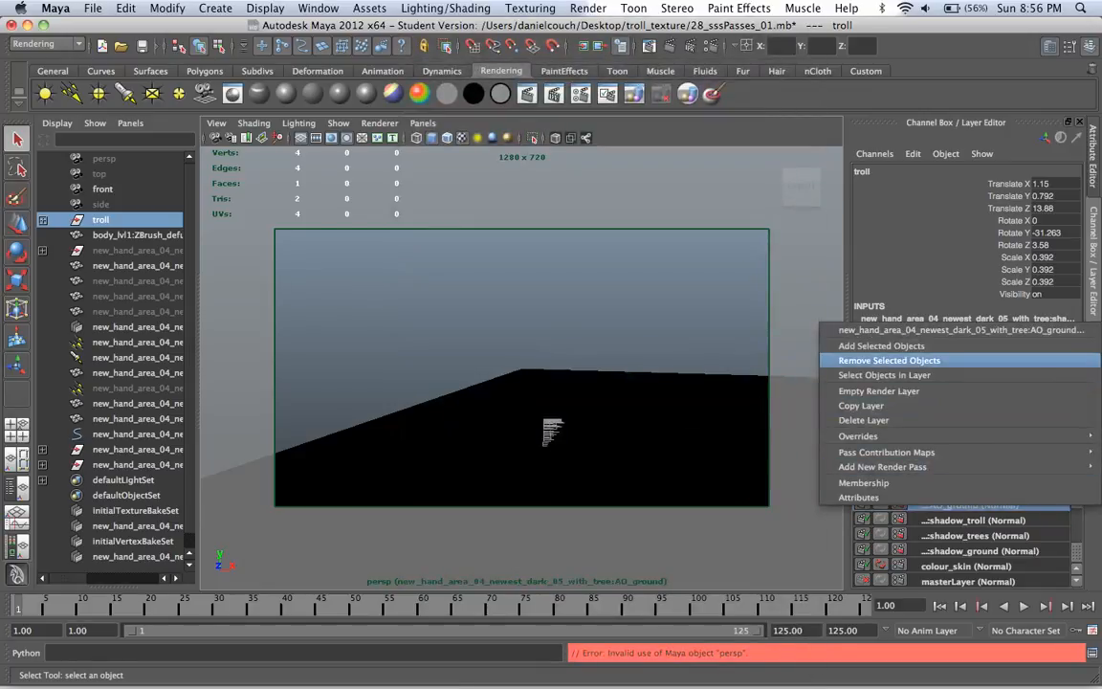
{"action": "left_click", "coordinate": [880, 345]}
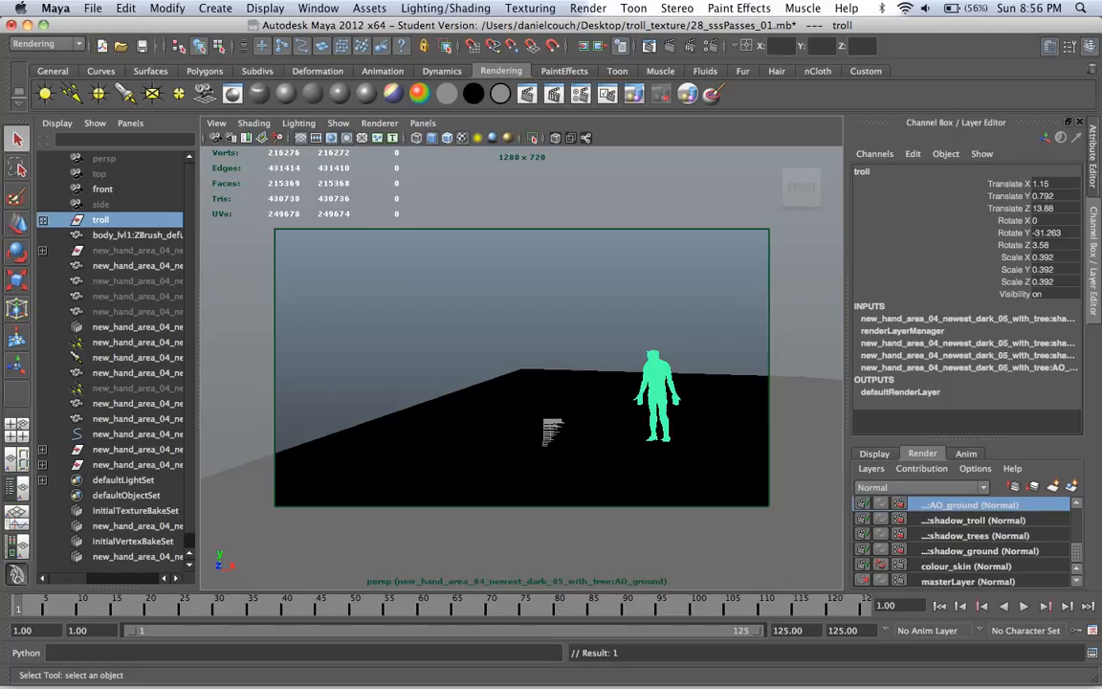
Step: In AO_ground, create layer overrides on the troll's mental ray flags with Derive From Maya off and Visible set to No
{"action": "key", "text": "ctrl+a"}
{"action": "right_click", "coordinate": [904, 327]}
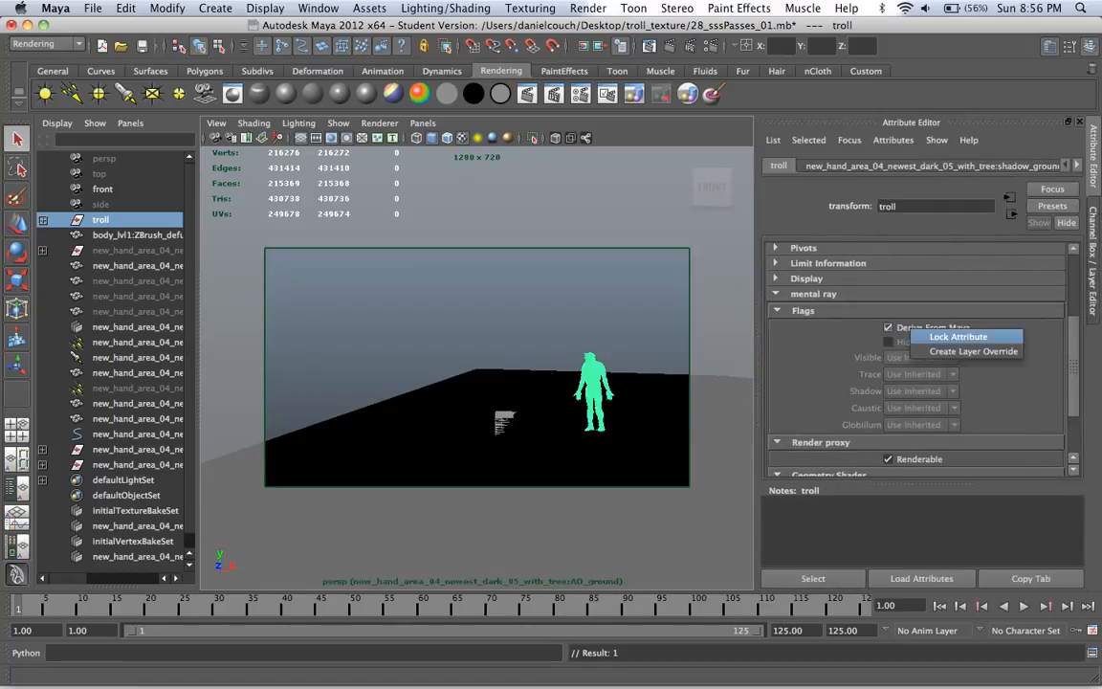
{"action": "left_click", "coordinate": [937, 346]}
{"action": "left_click", "coordinate": [888, 327]}
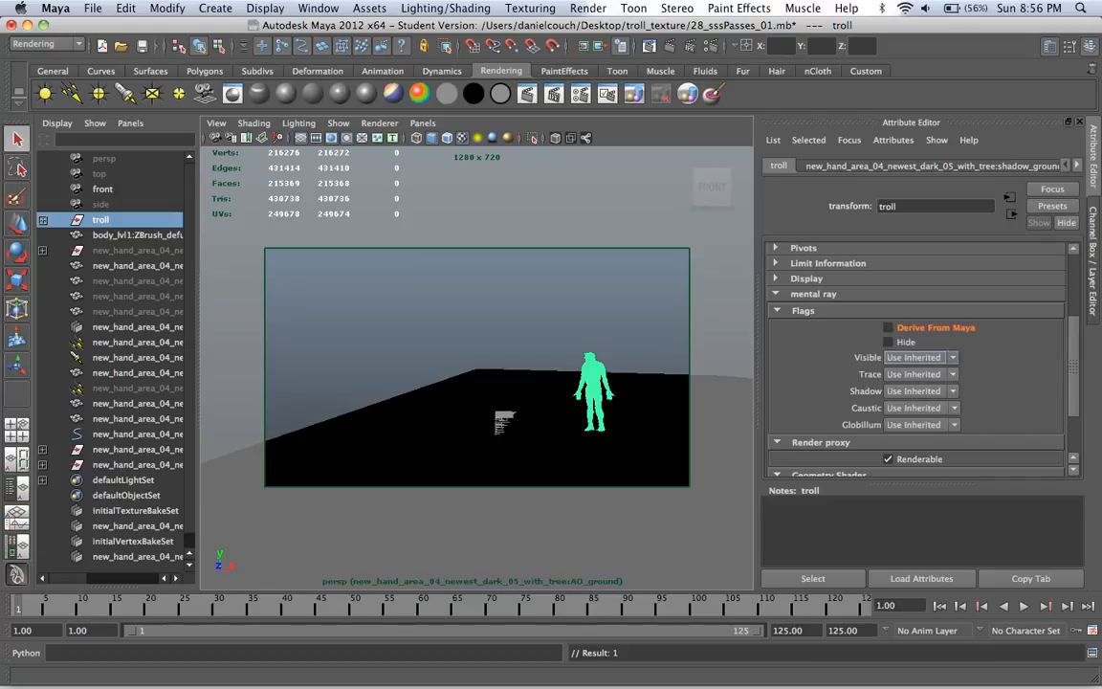
{"action": "right_click", "coordinate": [861, 357]}
{"action": "left_click", "coordinate": [894, 432]}
{"action": "left_click", "coordinate": [916, 357]}
{"action": "left_click", "coordinate": [892, 372]}
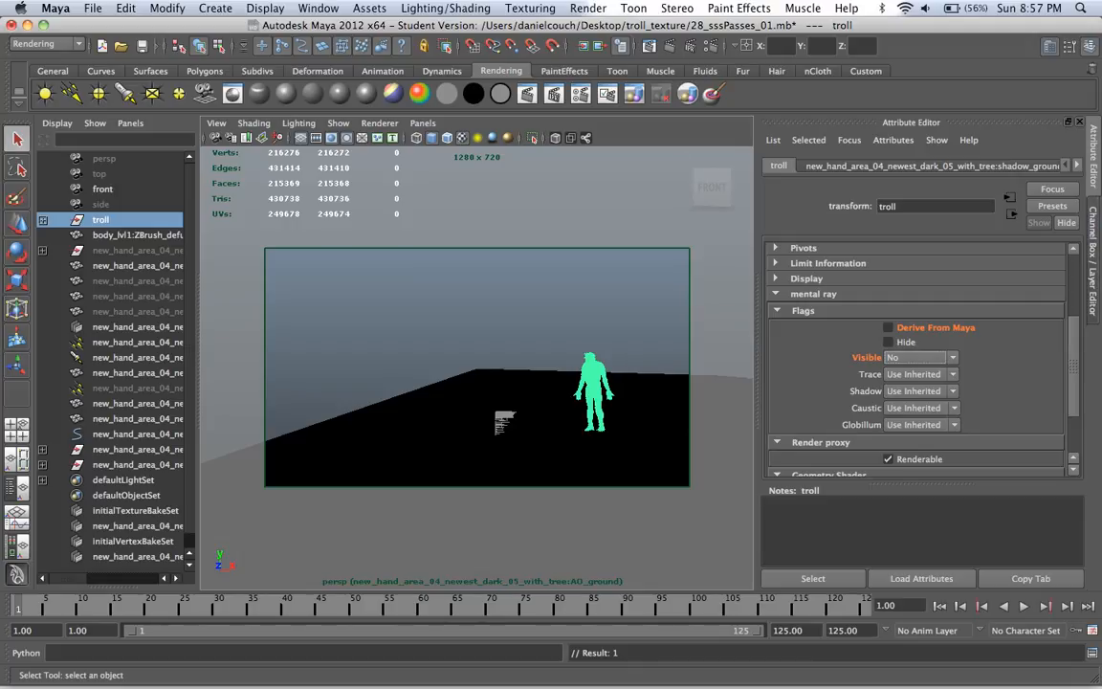
Step: Examine the nodes connected to the ground in AO_ground to identify the shader it uses there
{"action": "left_click", "coordinate": [137, 266]}
{"action": "left_click", "coordinate": [1076, 165]}
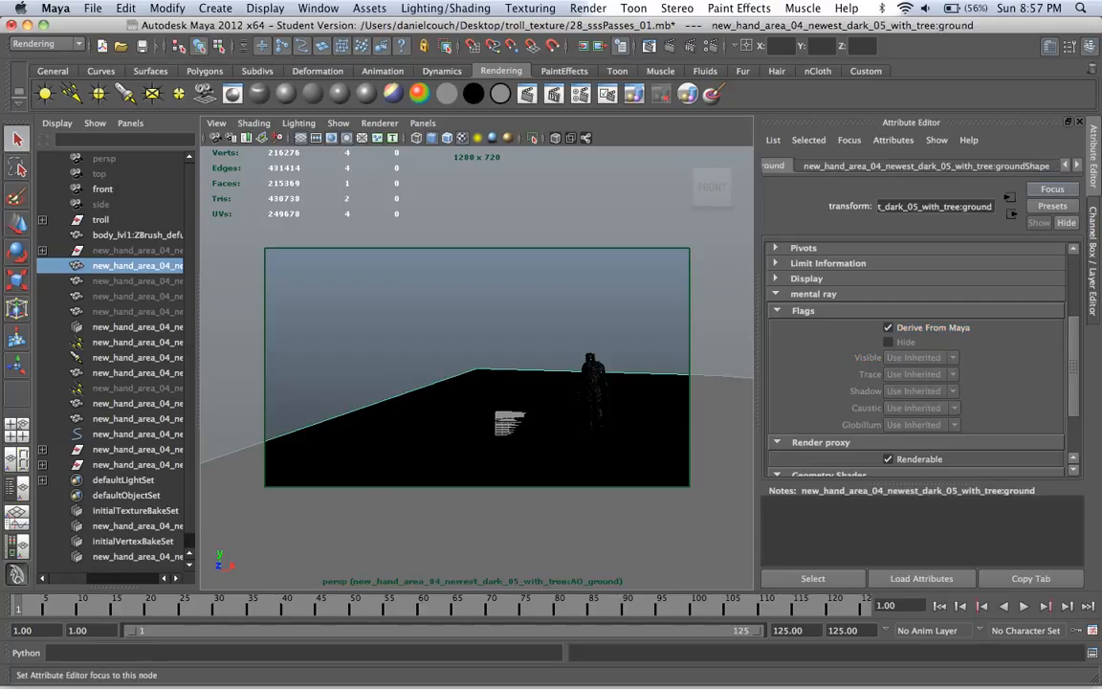
{"action": "left_click", "coordinate": [1077, 166]}
{"action": "left_click", "coordinate": [1077, 166]}
{"action": "left_click", "coordinate": [1077, 166]}
{"action": "left_click", "coordinate": [1076, 165]}
{"action": "left_click", "coordinate": [1077, 166]}
{"action": "left_click", "coordinate": [1077, 165]}
{"action": "left_click", "coordinate": [1077, 165]}
{"action": "left_click", "coordinate": [1077, 165]}
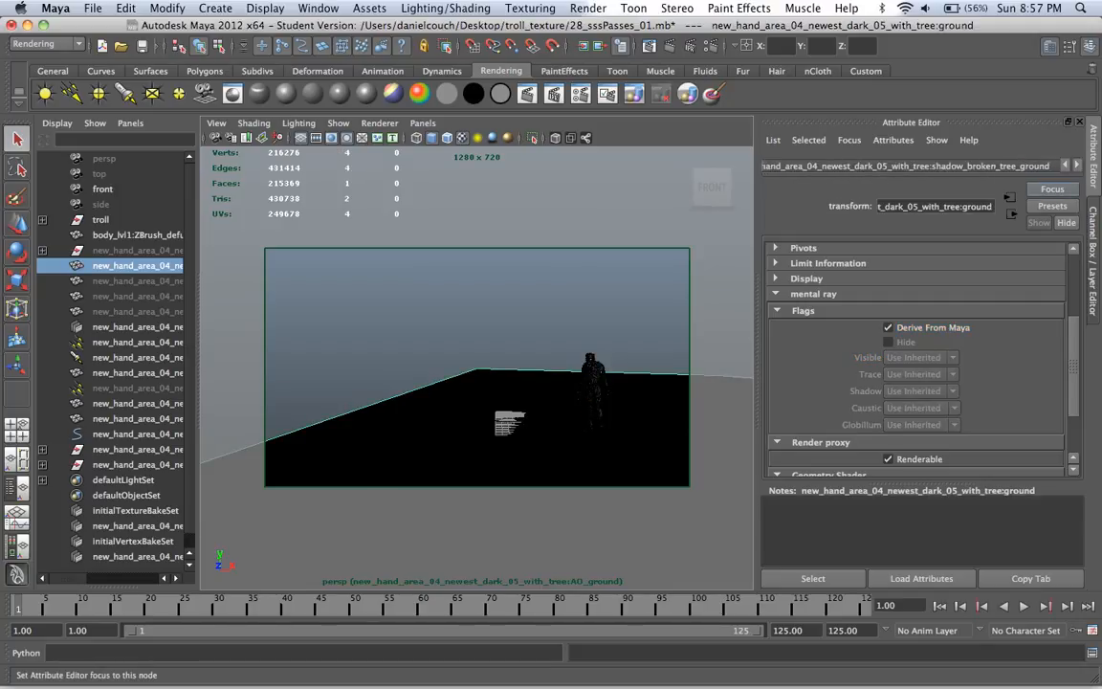
{"action": "left_click", "coordinate": [1077, 165]}
{"action": "left_click", "coordinate": [1077, 166]}
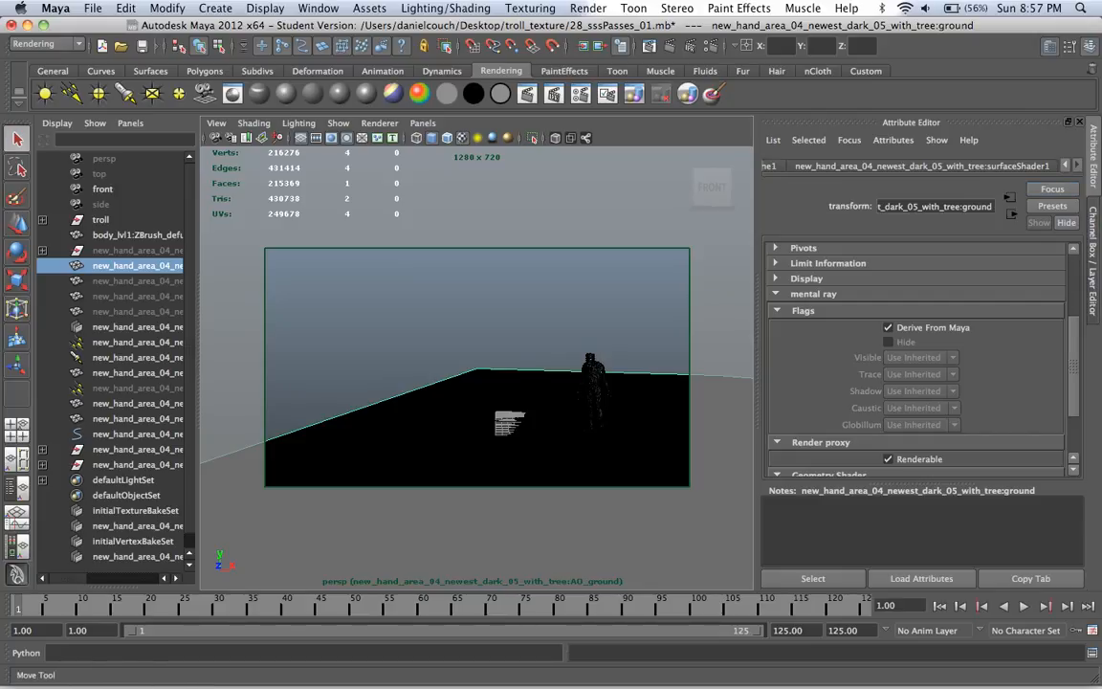
Step: Assign the forest scene's existing surfaceShader1 material to the troll in the AO_ground layer
{"action": "left_click", "coordinate": [101, 220]}
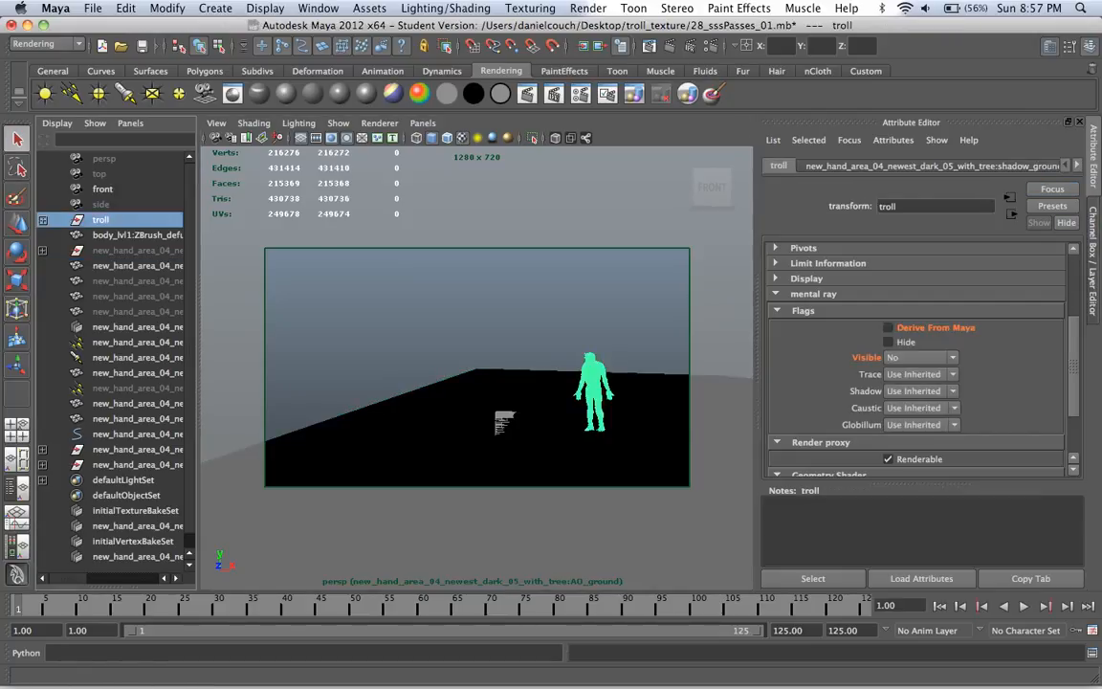
{"action": "key", "text": "ctrl+a"}
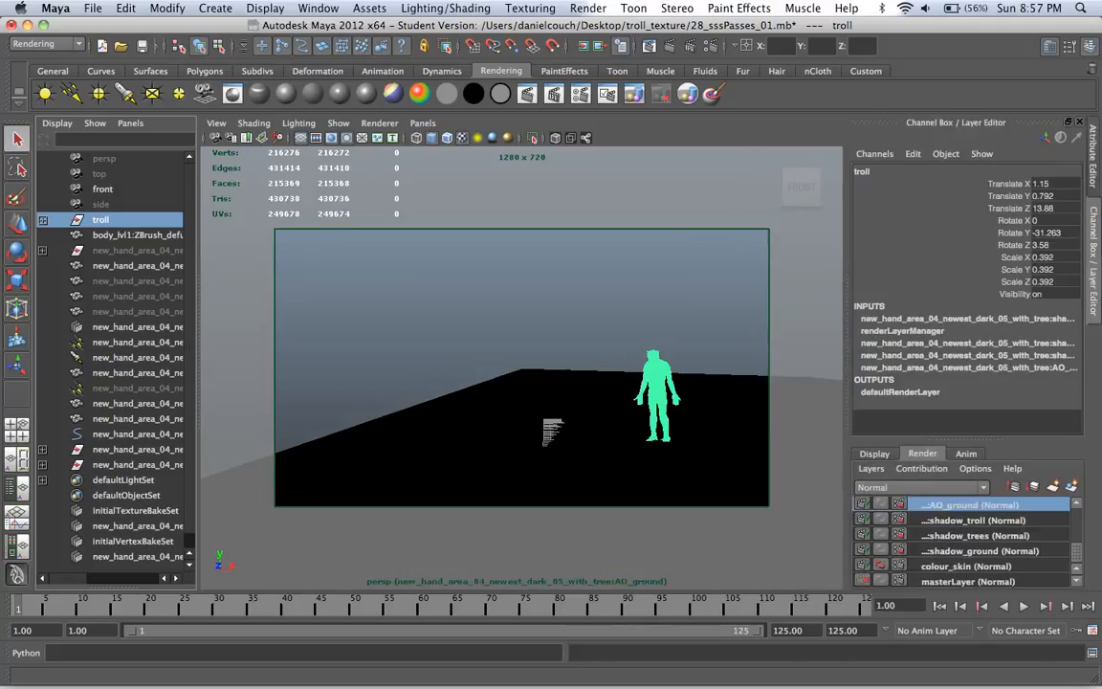
{"action": "right_click_drag", "start_coordinate": [658, 382], "coordinate": [755, 596]}
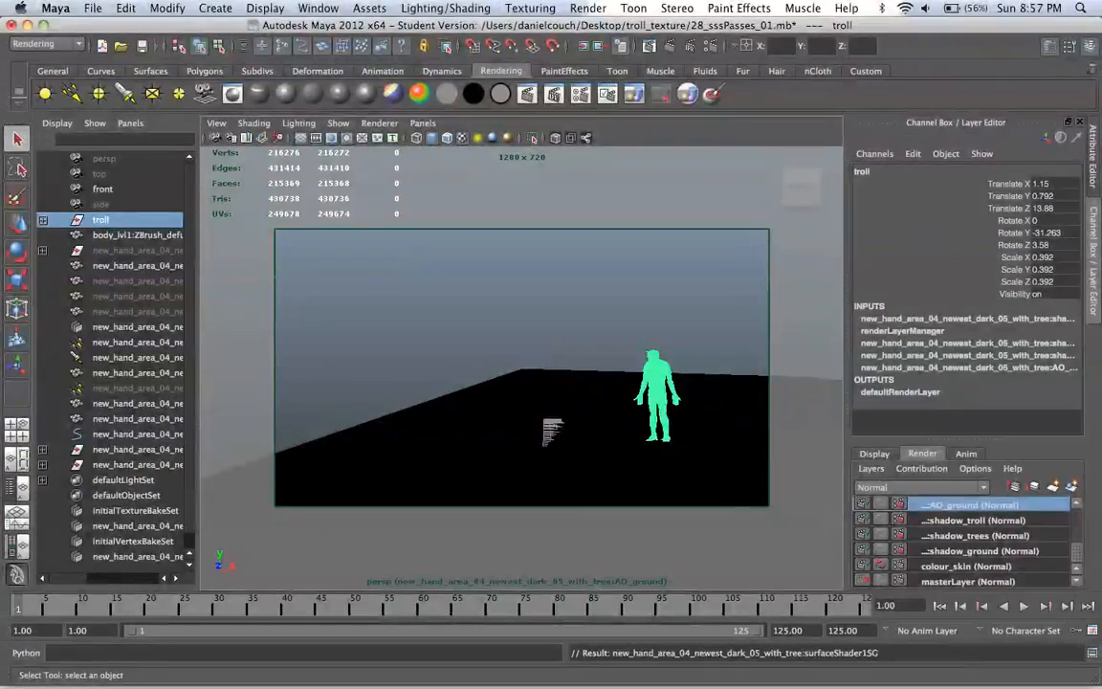
{"action": "key", "text": "ctrl+a"}
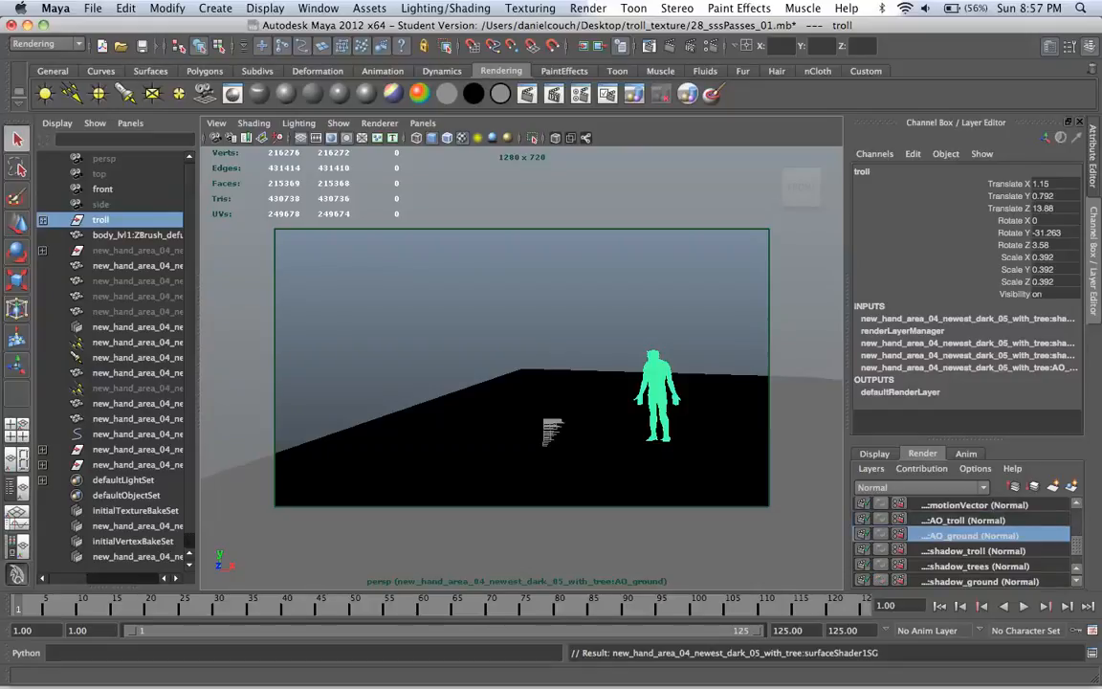
Step: Add the troll group to the AO_troll render layer and assign it the forest scene's existing surfaceShader1 material
{"action": "left_click", "coordinate": [968, 520]}
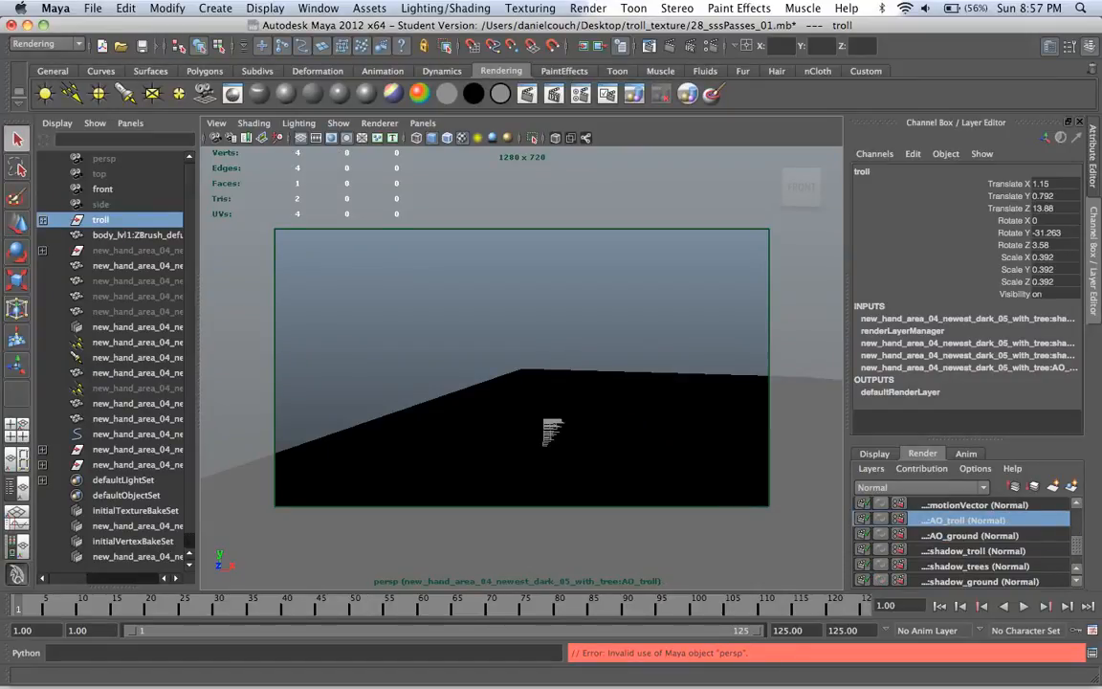
{"action": "right_click", "coordinate": [968, 521]}
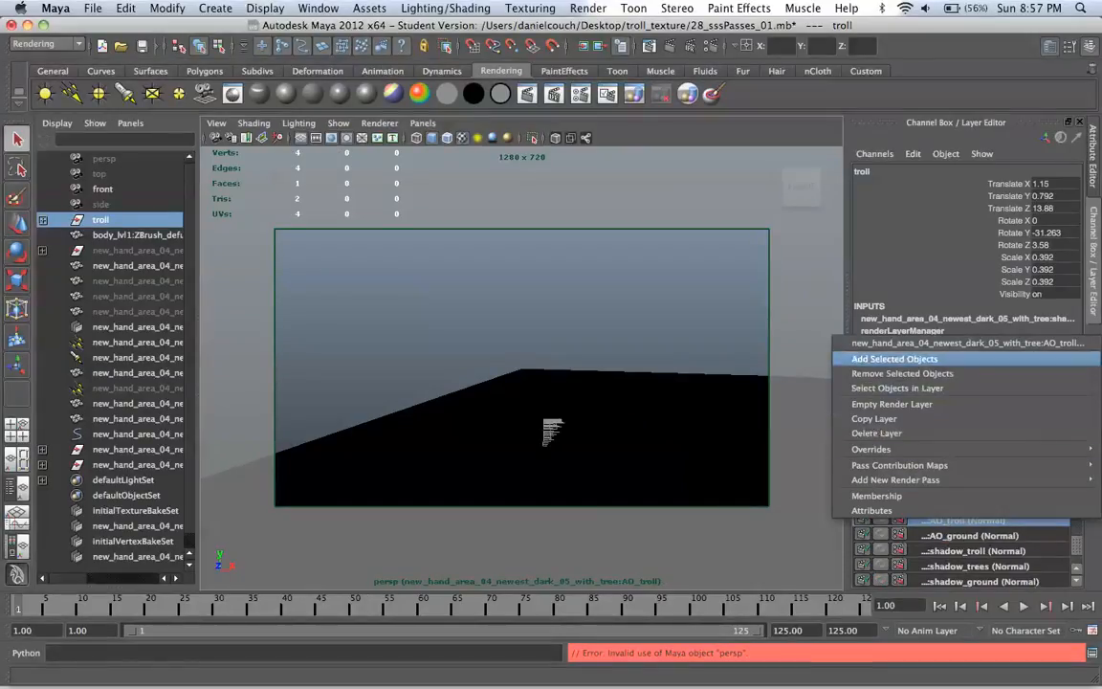
{"action": "left_click", "coordinate": [909, 356]}
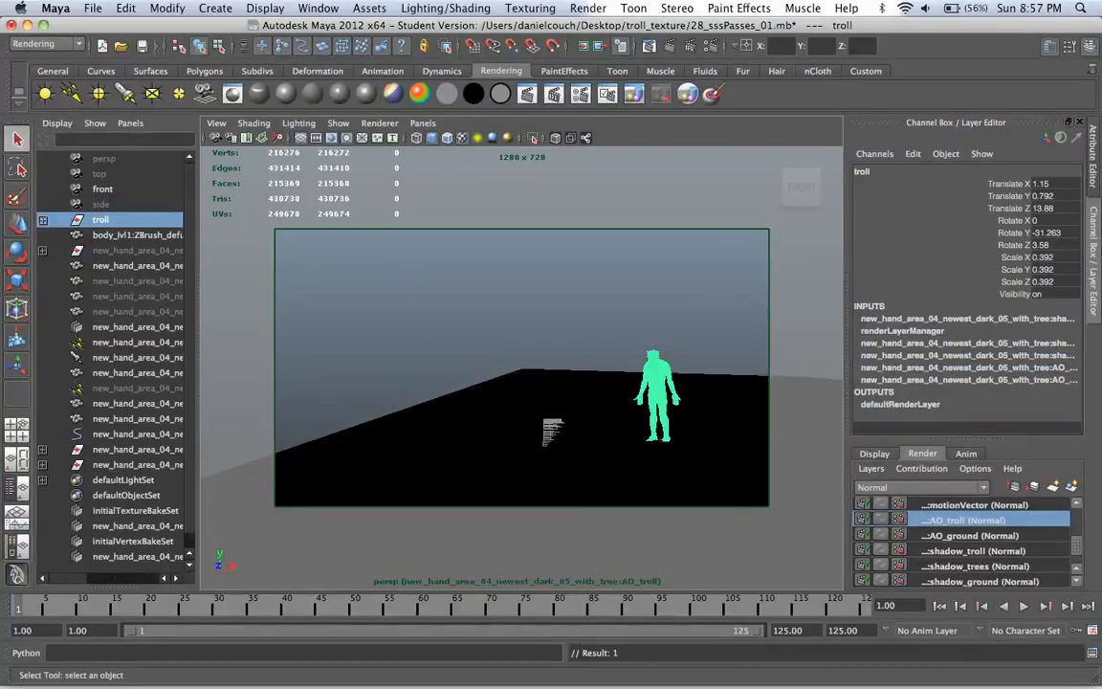
{"action": "right_click_drag", "start_coordinate": [652, 381], "coordinate": [841, 556]}
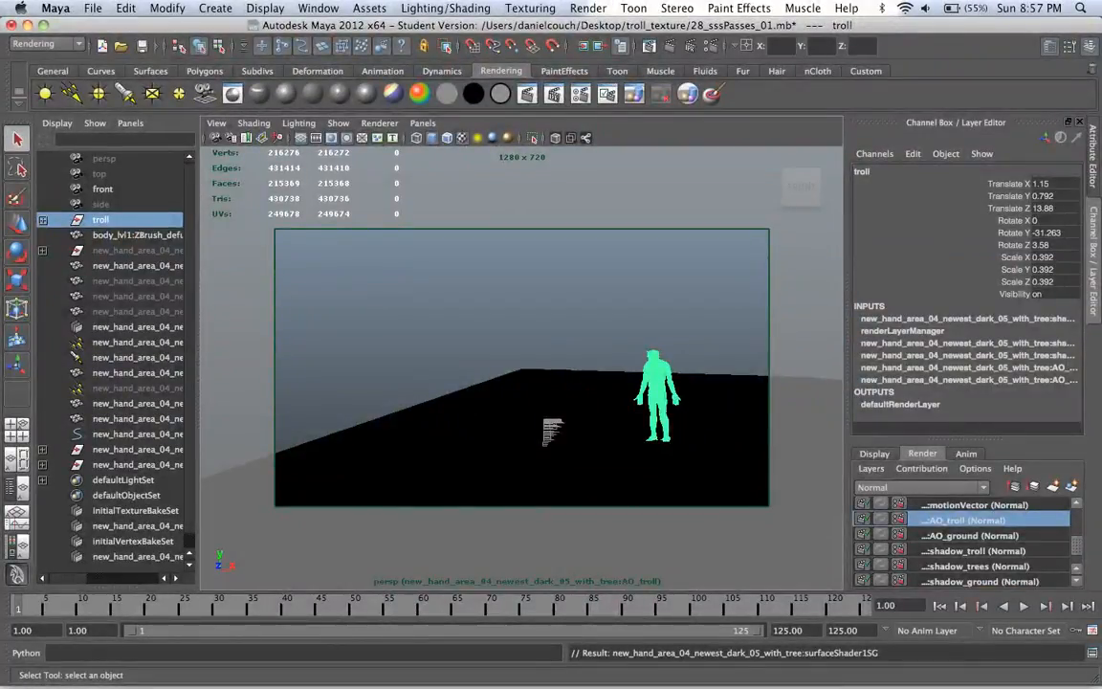
Step: Check the render stats of the ground shape in the AO_troll layer
{"action": "left_click", "coordinate": [138, 265]}
{"action": "key", "text": "ctrl+a"}
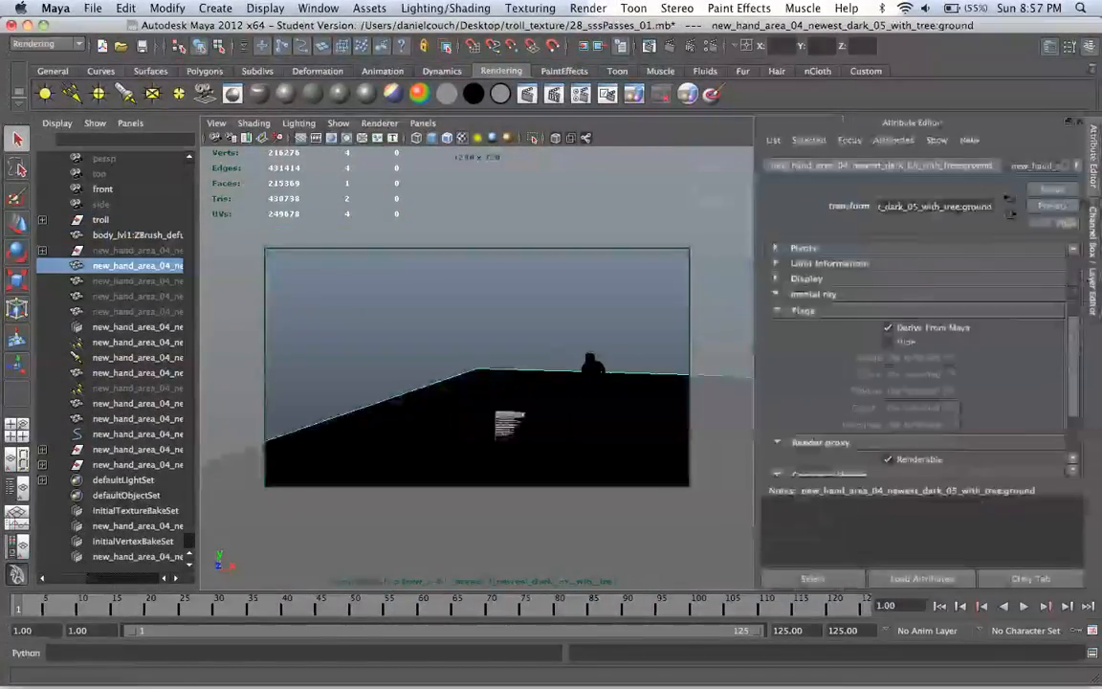
{"action": "left_click", "coordinate": [1034, 166]}
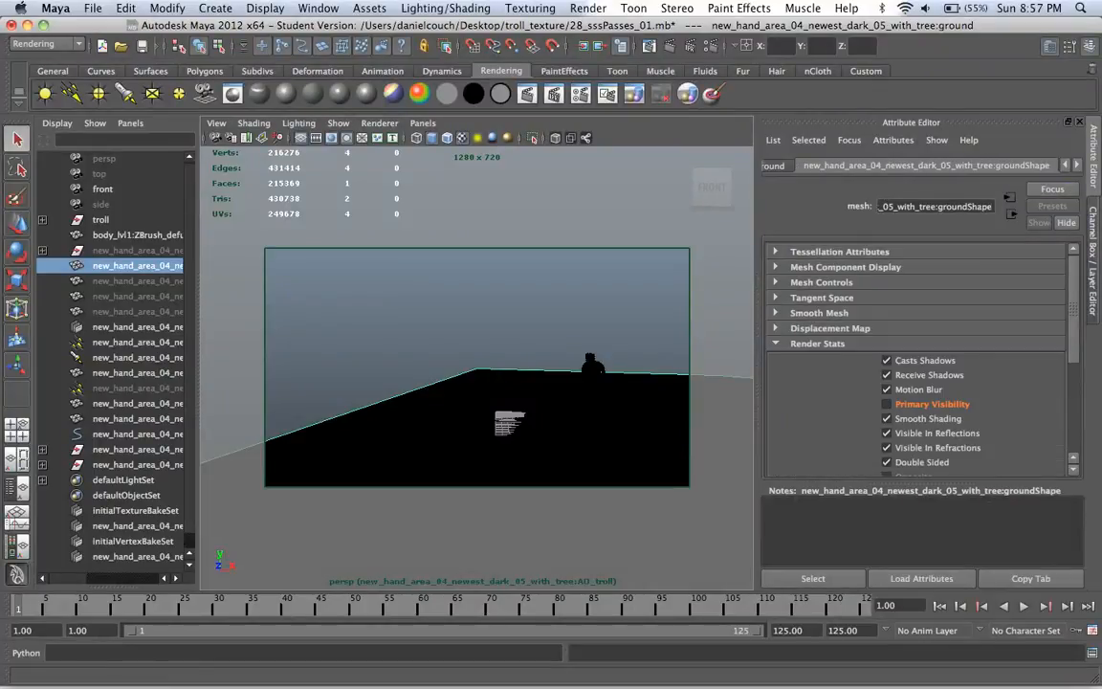
{"action": "key", "text": "ctrl+a"}
Step: Add the ground and the troll group to the motionVector render layer
{"action": "left_click", "coordinate": [975, 505]}
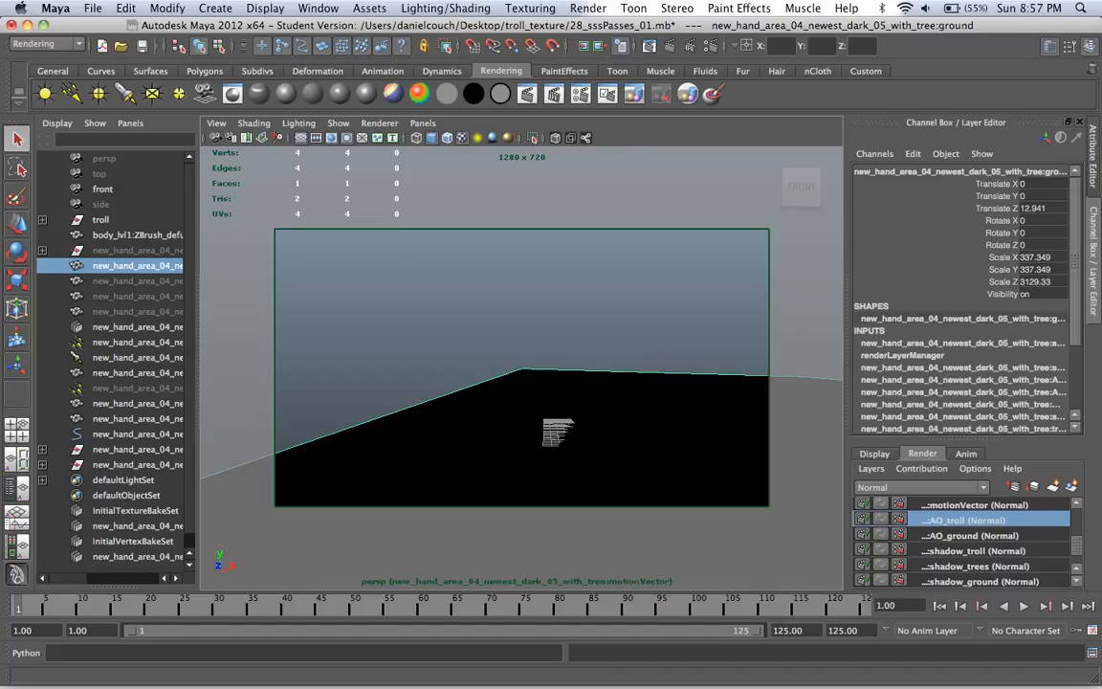
{"action": "right_click", "coordinate": [974, 505]}
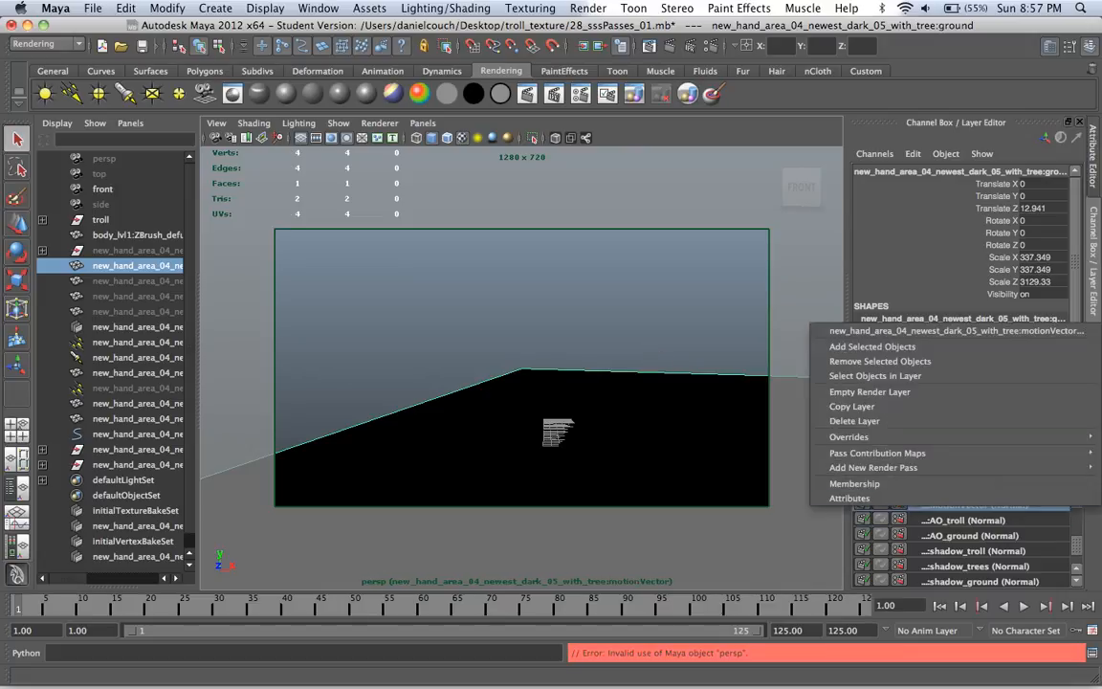
{"action": "left_click", "coordinate": [872, 347]}
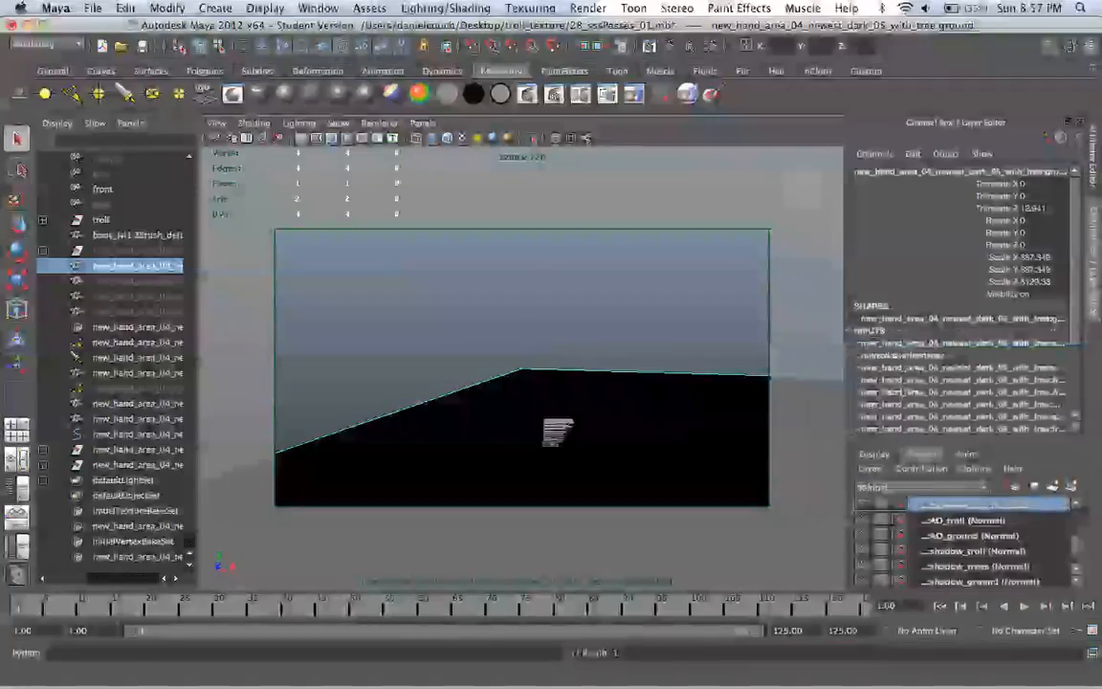
{"action": "left_click", "coordinate": [100, 219]}
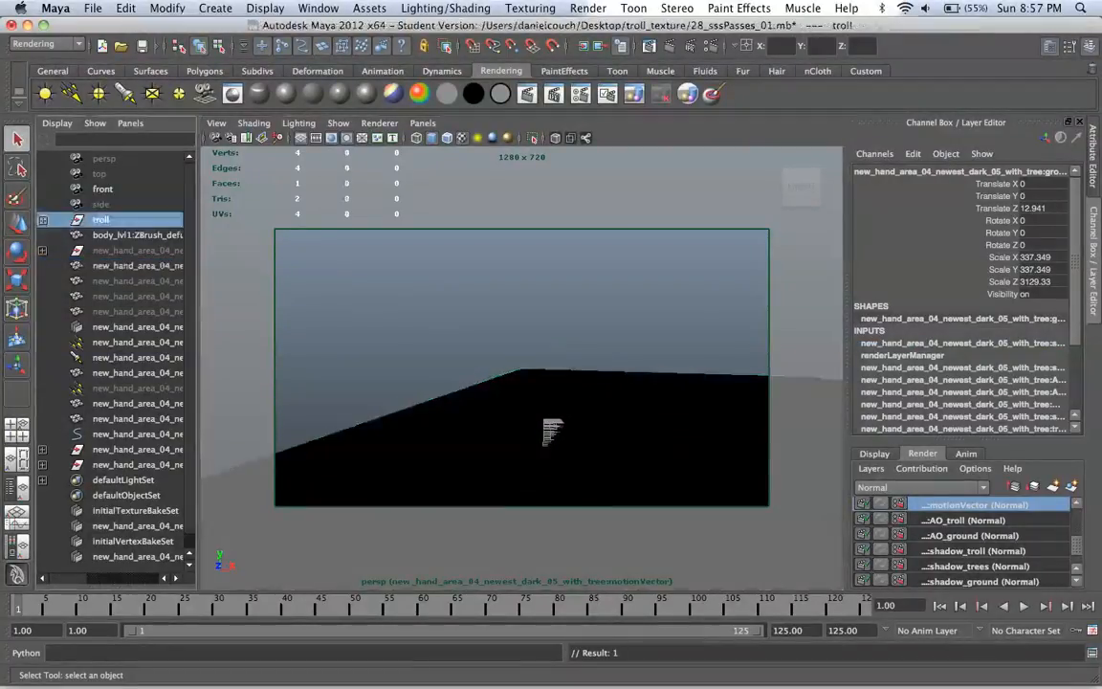
{"action": "right_click", "coordinate": [975, 505]}
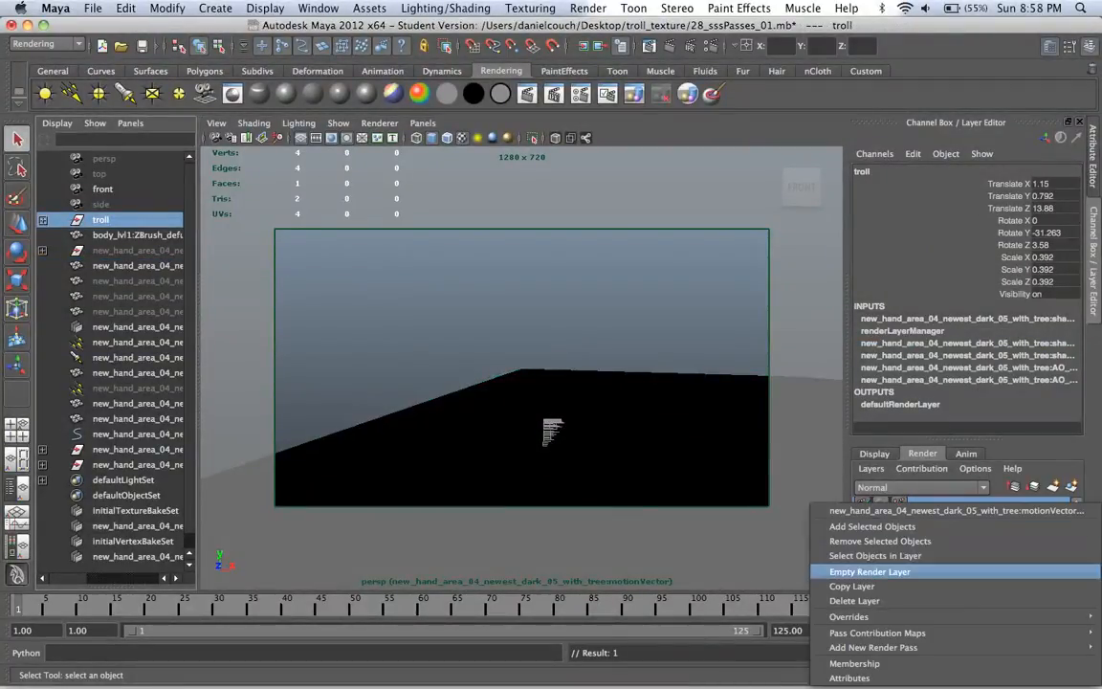
{"action": "left_click", "coordinate": [871, 526]}
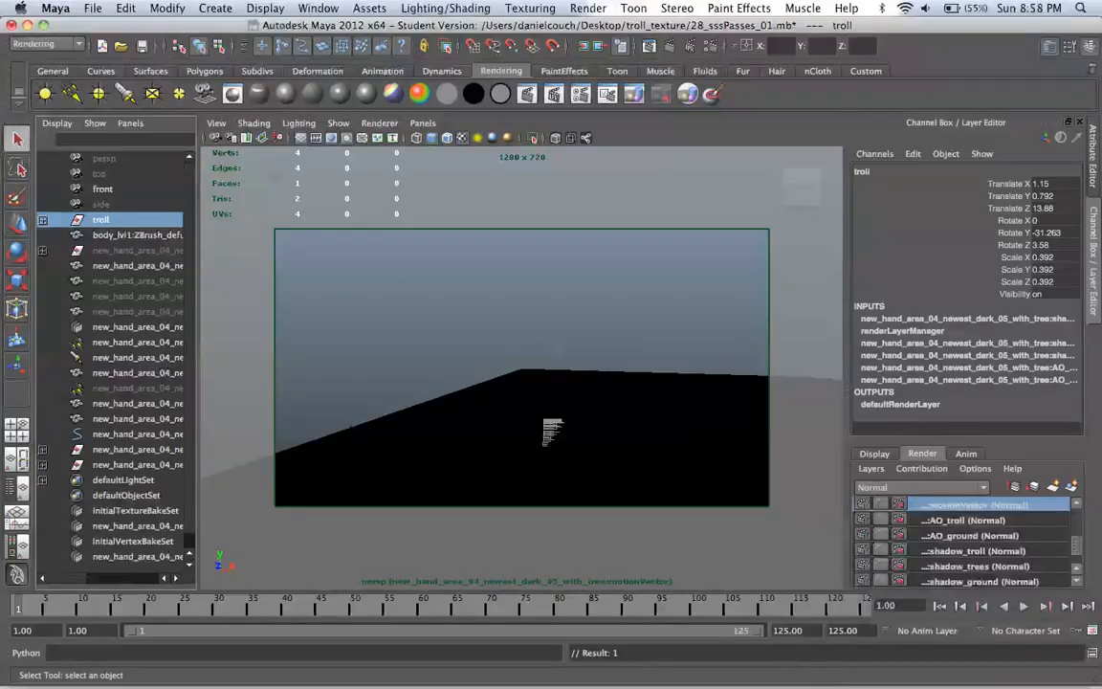
Step: Add the troll group to the trees_shadow_troll render layer and assign it the forest scene's existing useBackground1 material
{"action": "scroll", "coordinate": [965, 541], "scroll_direction": "up", "scroll_amount": 3}
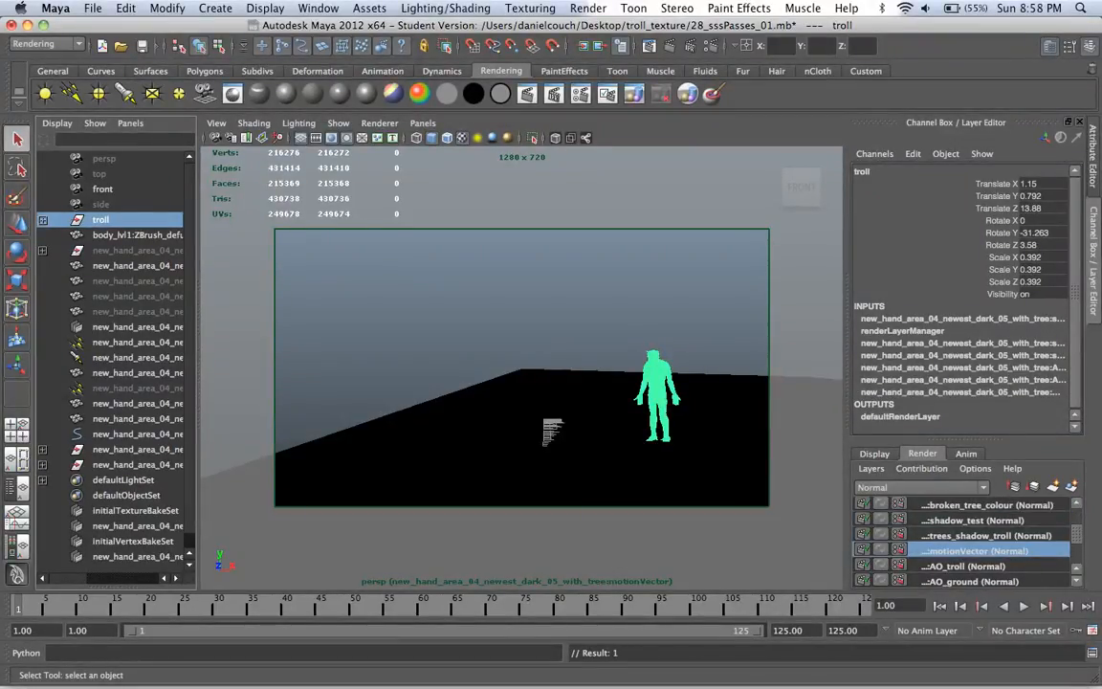
{"action": "left_click", "coordinate": [987, 535]}
{"action": "left_click", "coordinate": [985, 551]}
{"action": "left_click", "coordinate": [987, 535]}
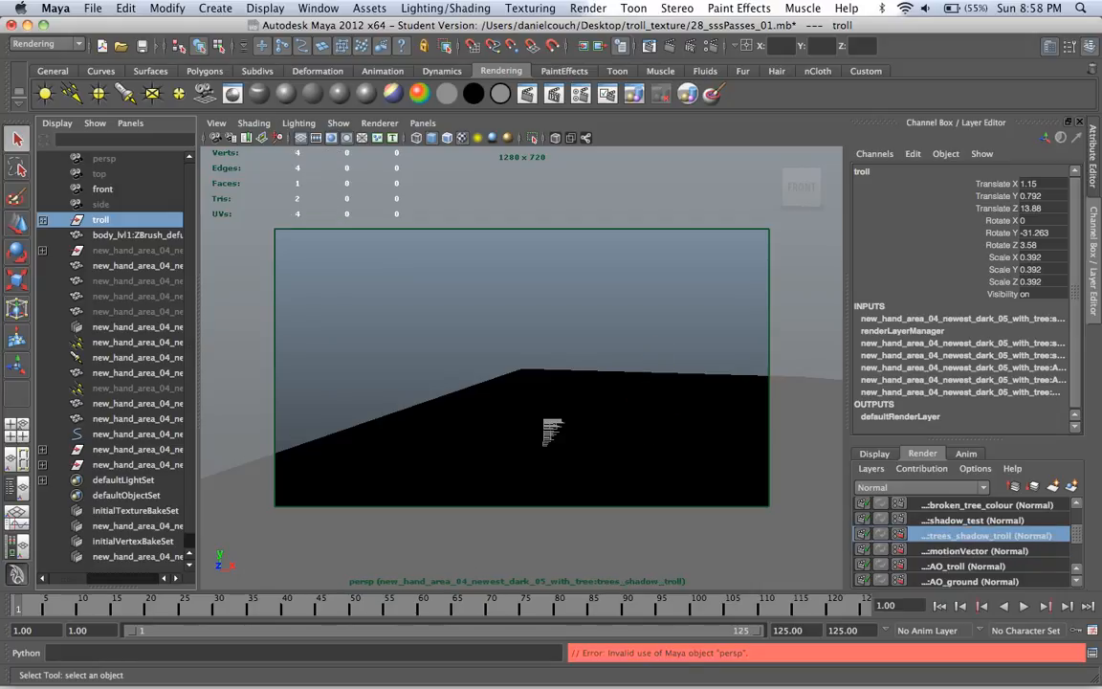
{"action": "left_click", "coordinate": [985, 520]}
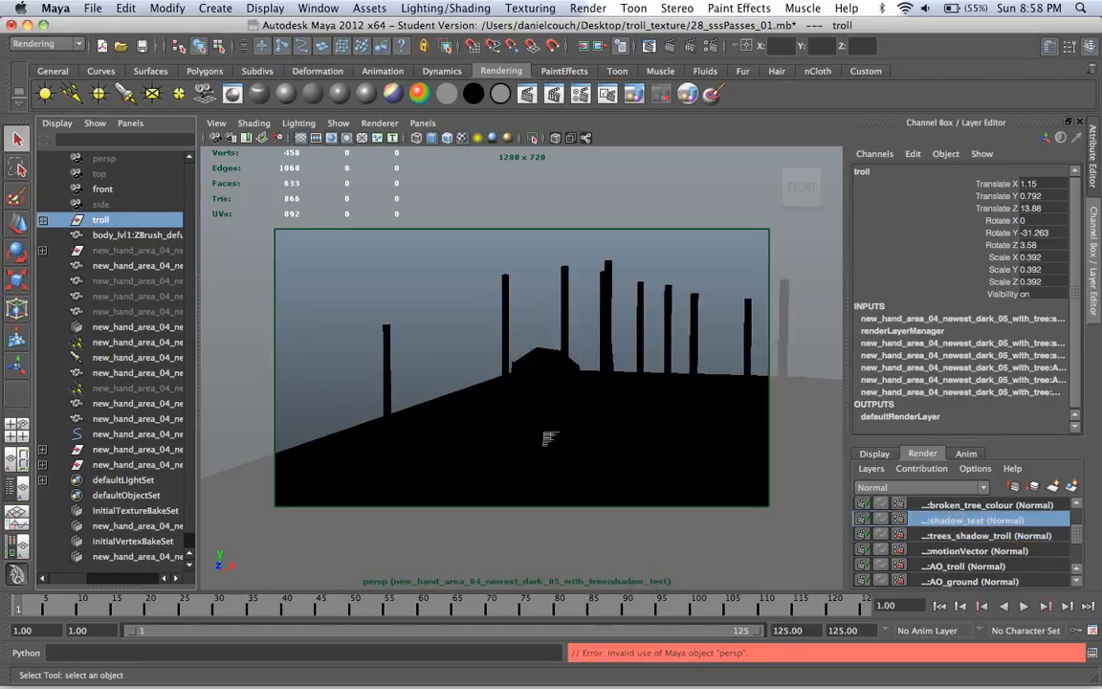
{"action": "left_click", "coordinate": [987, 536]}
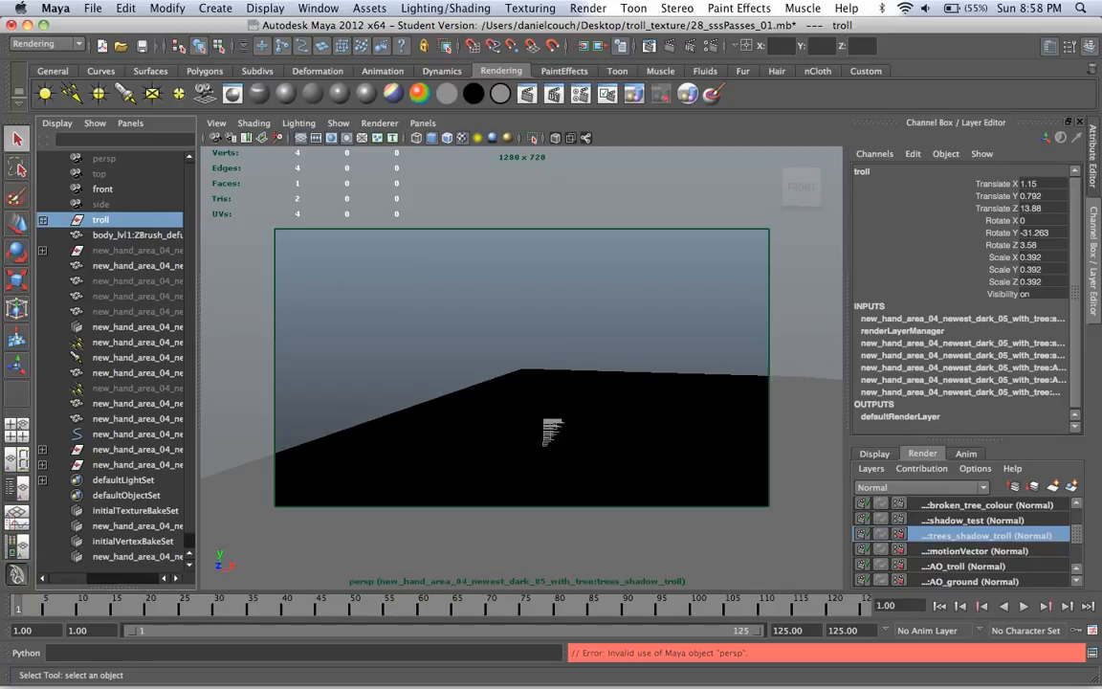
{"action": "scroll", "coordinate": [522, 367], "scroll_direction": "down", "scroll_amount": 10}
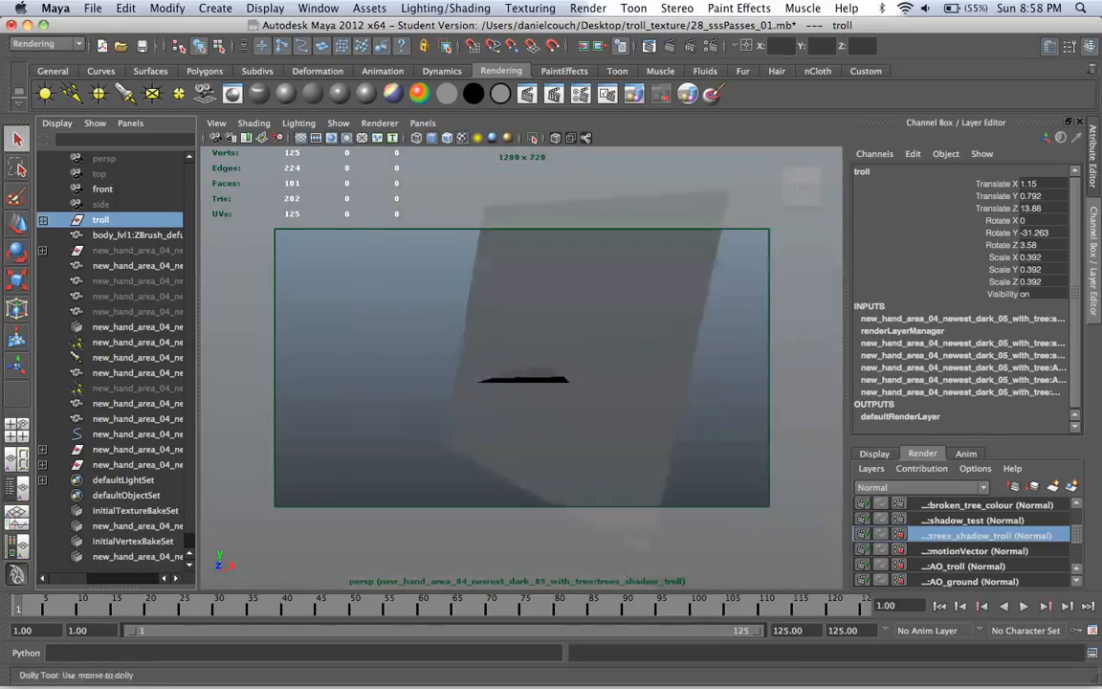
{"action": "scroll", "coordinate": [537, 386], "scroll_direction": "up", "scroll_amount": 10}
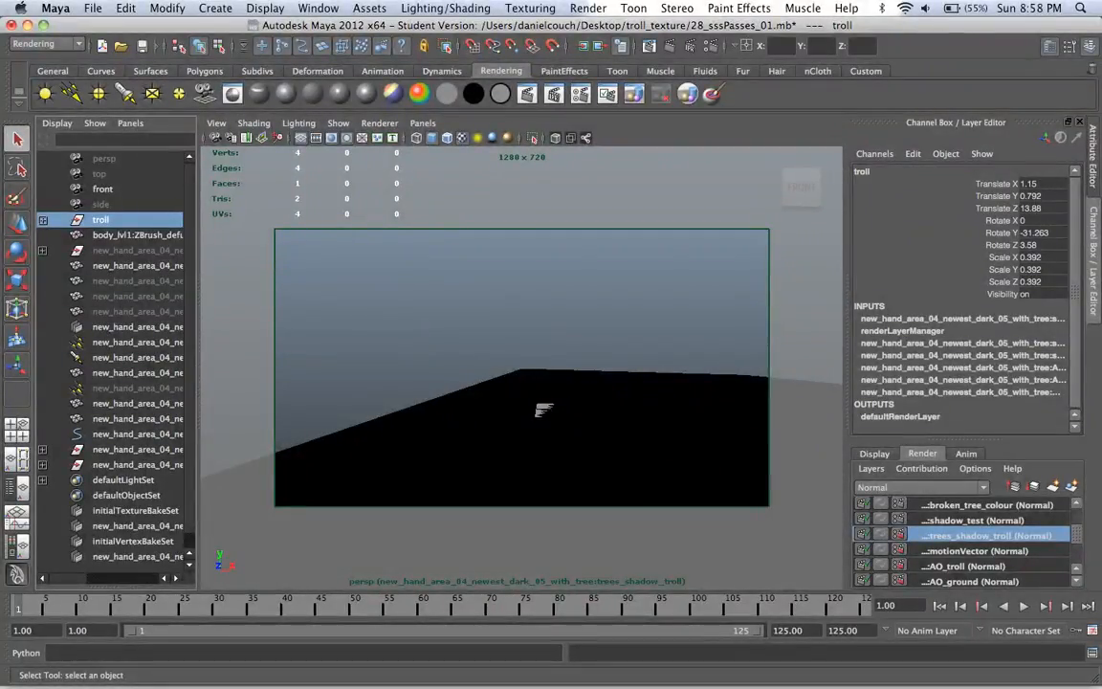
{"action": "right_click", "coordinate": [990, 537]}
{"action": "left_click", "coordinate": [861, 378]}
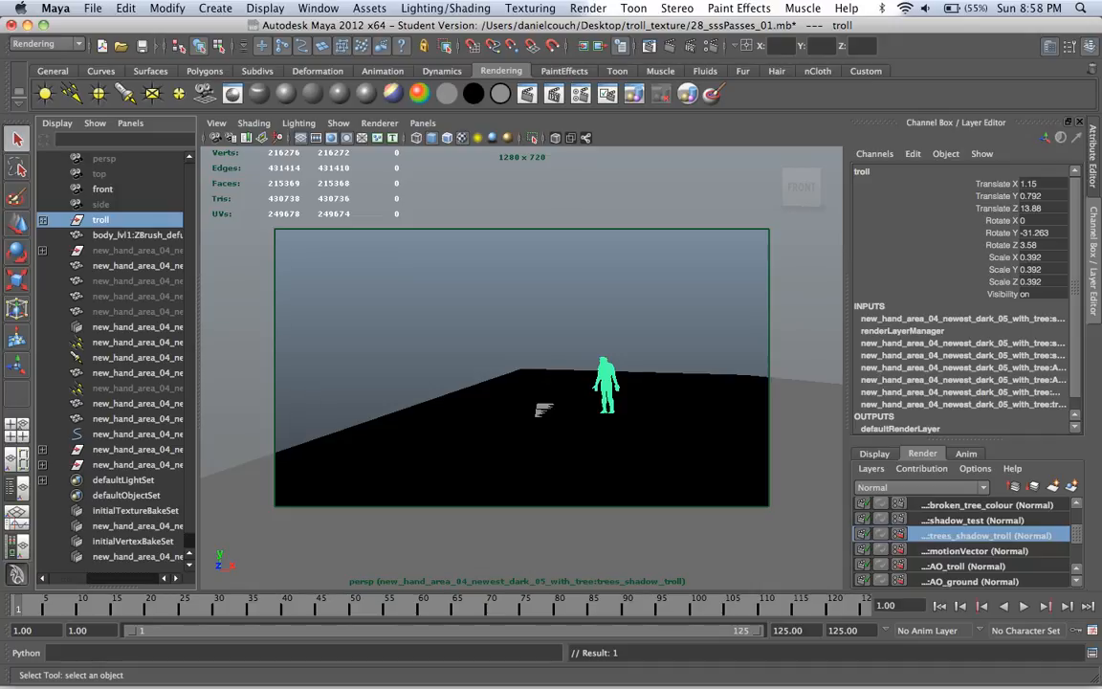
{"action": "right_click_drag", "start_coordinate": [608, 373], "coordinate": [813, 634]}
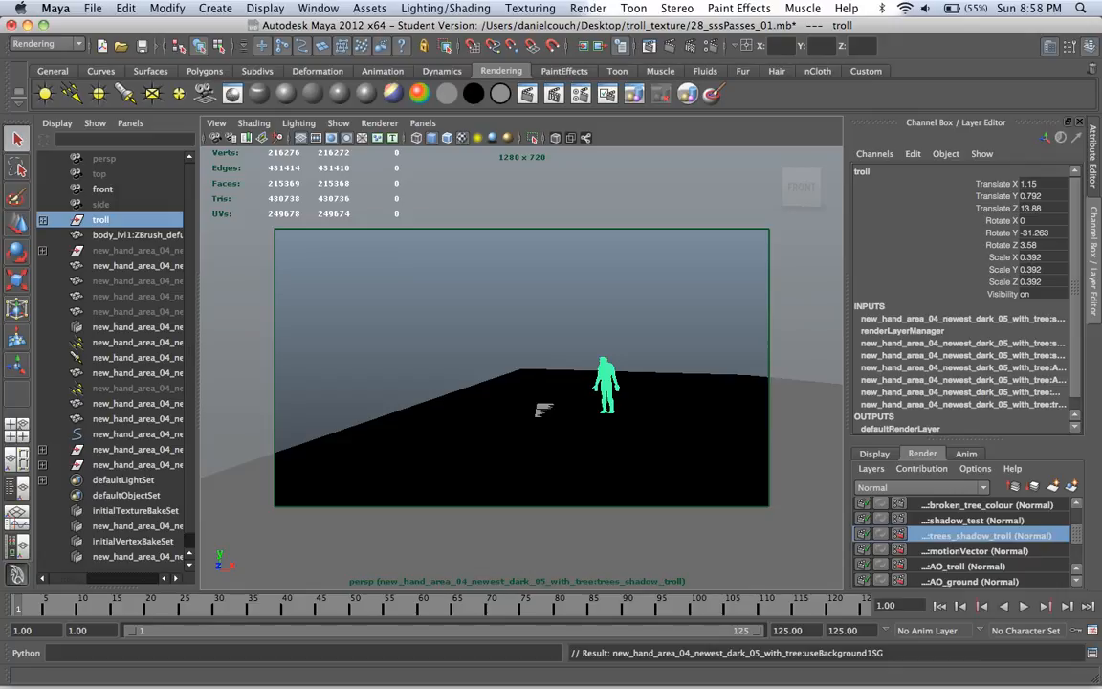
Step: Create a layer override for Final Gathering in the shadow_test layer's render settings
{"action": "left_click", "coordinate": [898, 520]}
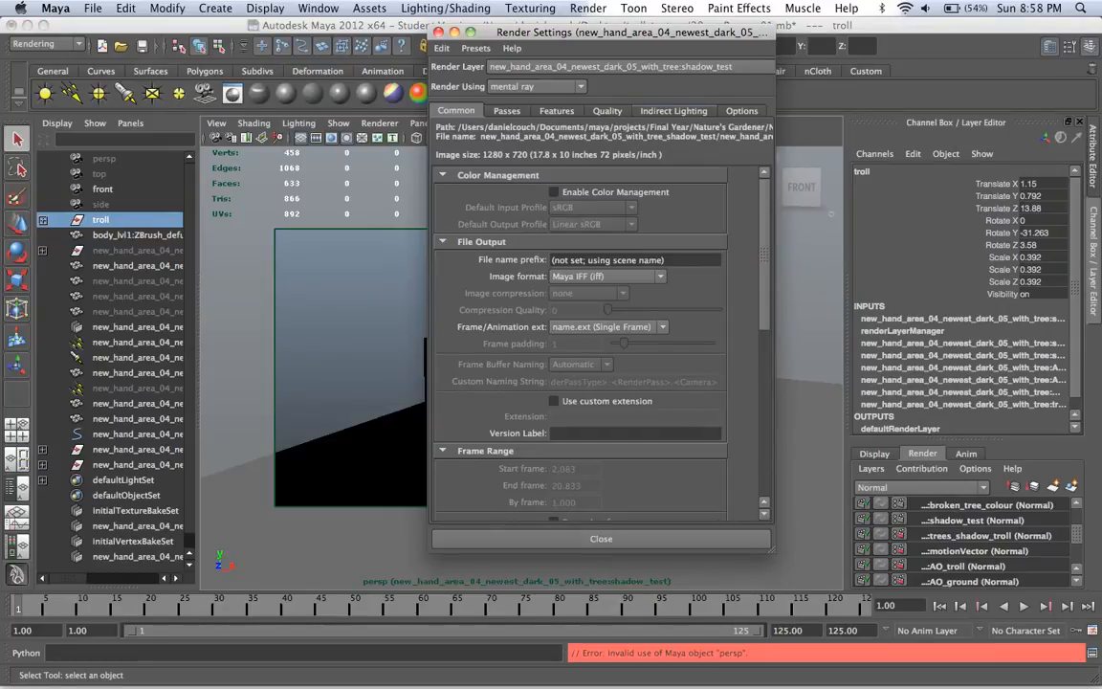
{"action": "left_click", "coordinate": [673, 111]}
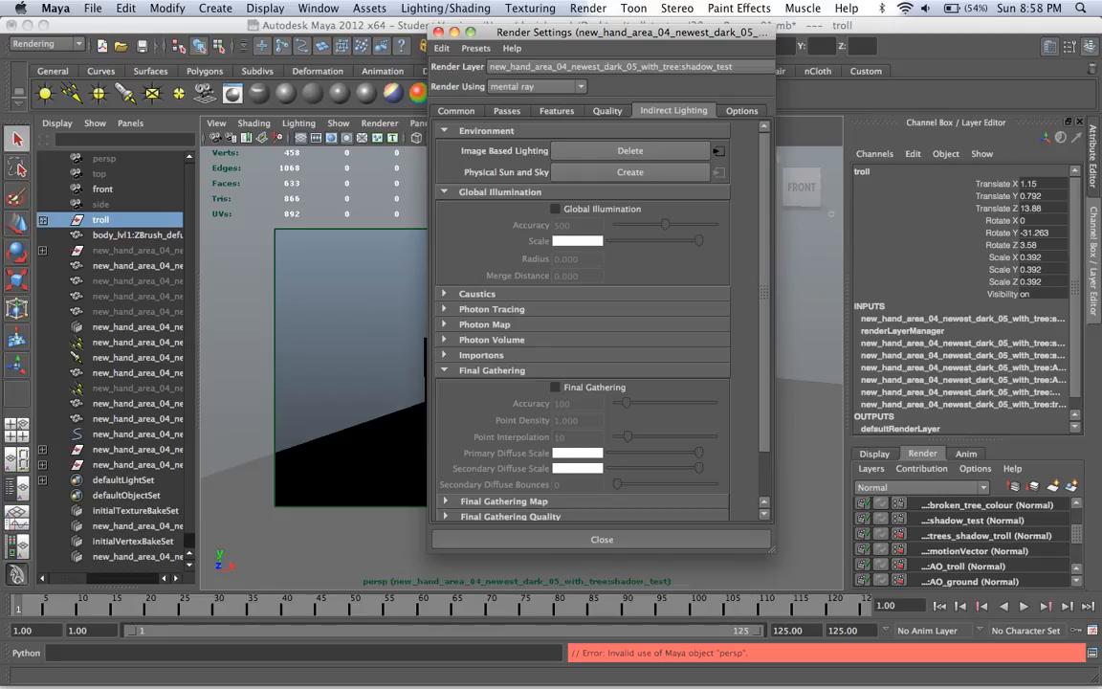
{"action": "right_click", "coordinate": [595, 388]}
{"action": "left_click", "coordinate": [651, 408]}
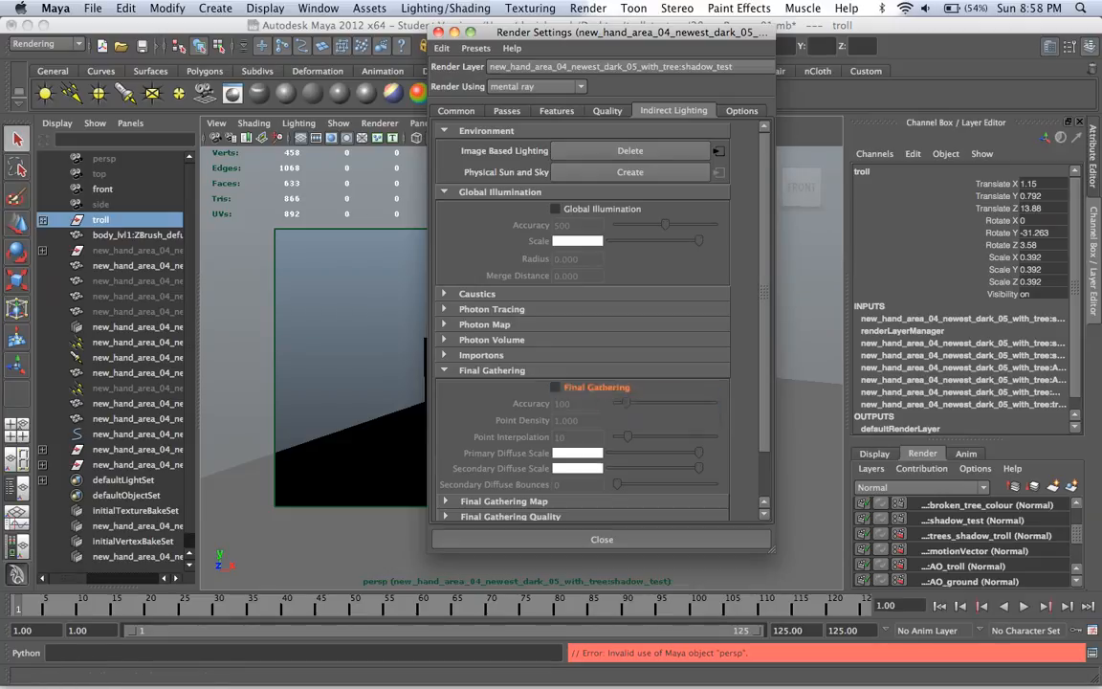
Step: Turn on Final Gathering in the render settings of the masterLayer
{"action": "scroll", "coordinate": [976, 551], "scroll_direction": "down", "scroll_amount": 5}
{"action": "left_click", "coordinate": [966, 566]}
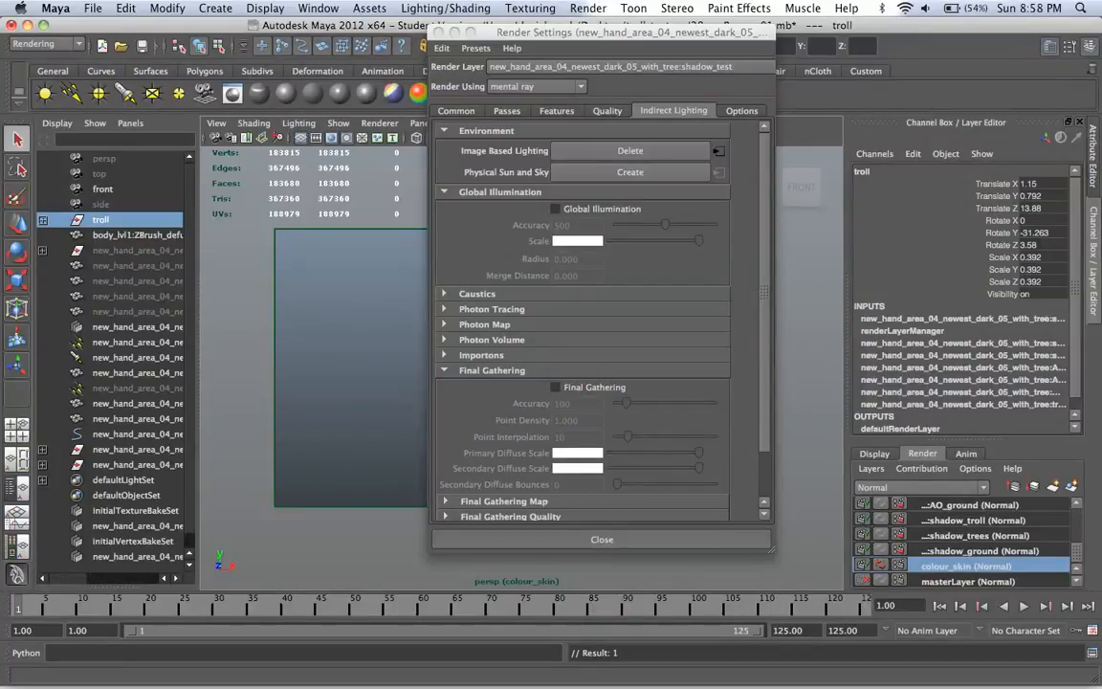
{"action": "left_click", "coordinate": [968, 582]}
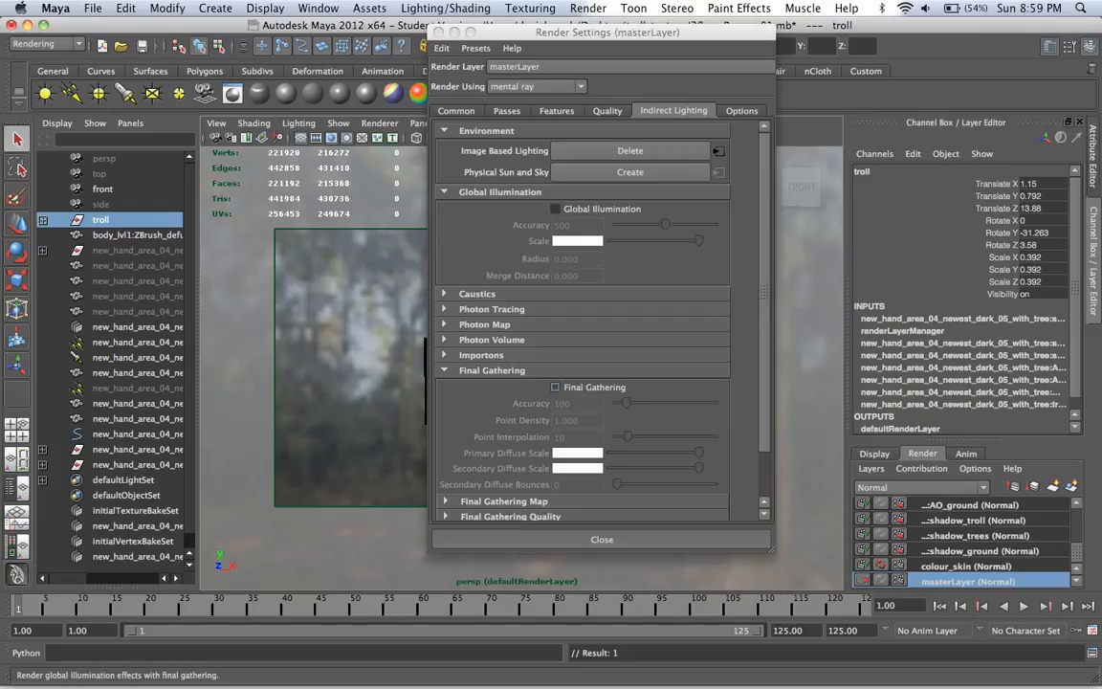
{"action": "left_click", "coordinate": [556, 387]}
{"action": "left_click", "coordinate": [602, 538]}
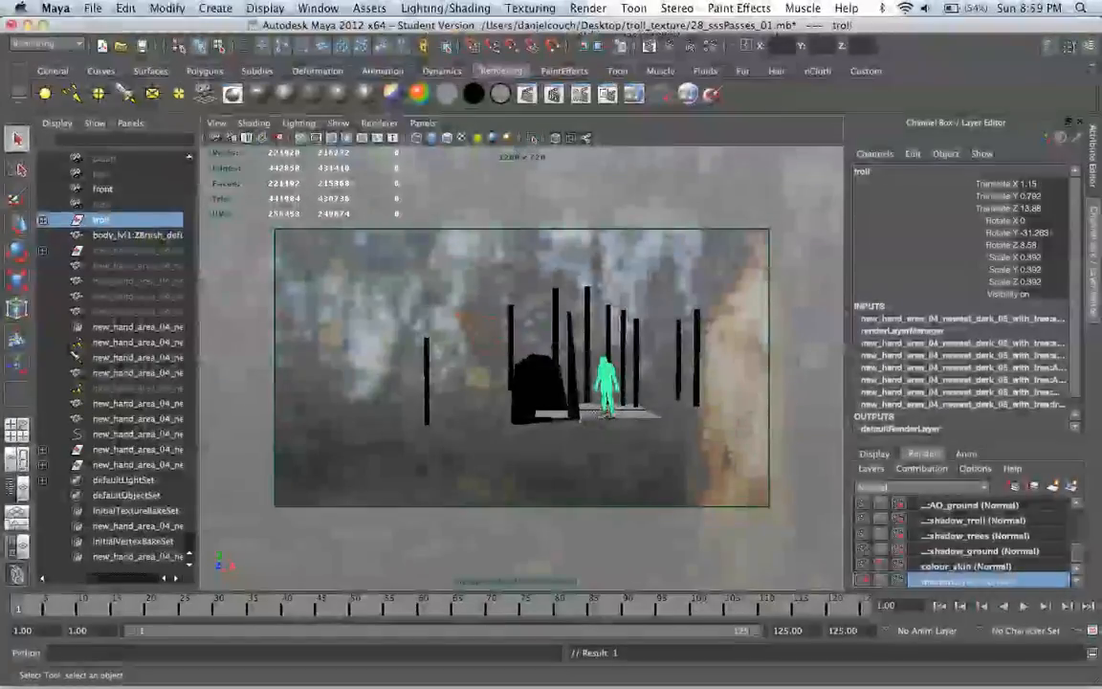
Step: Turn off Final Gathering in the render settings of the shadow_ground layer
{"action": "left_click", "coordinate": [966, 566]}
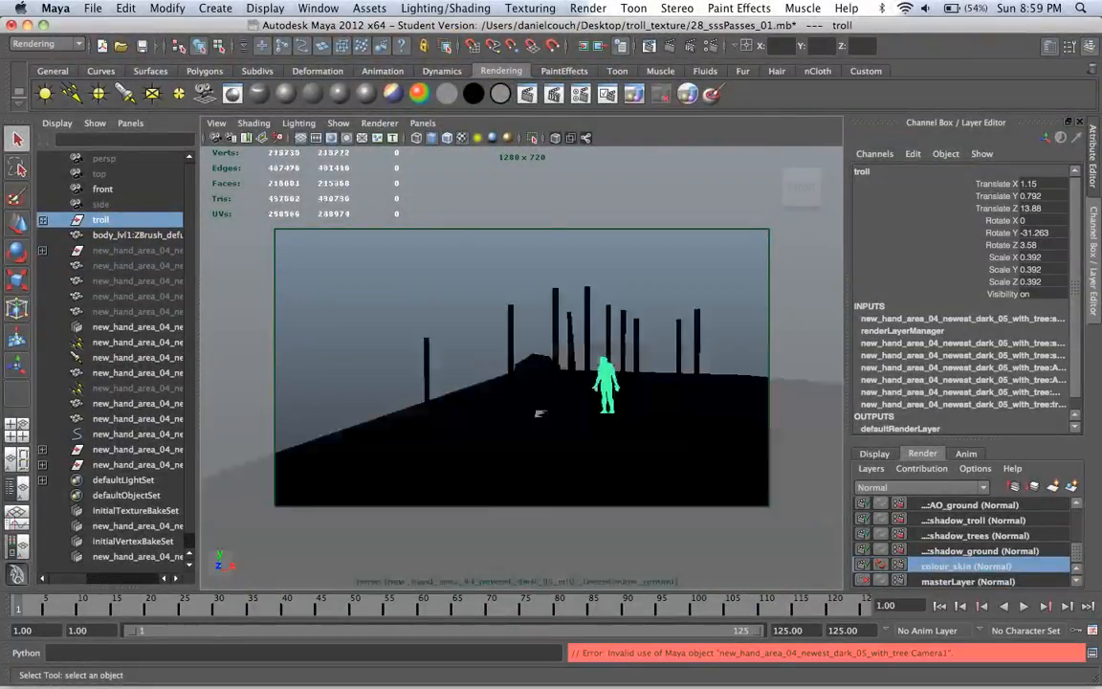
{"action": "left_click", "coordinate": [648, 45]}
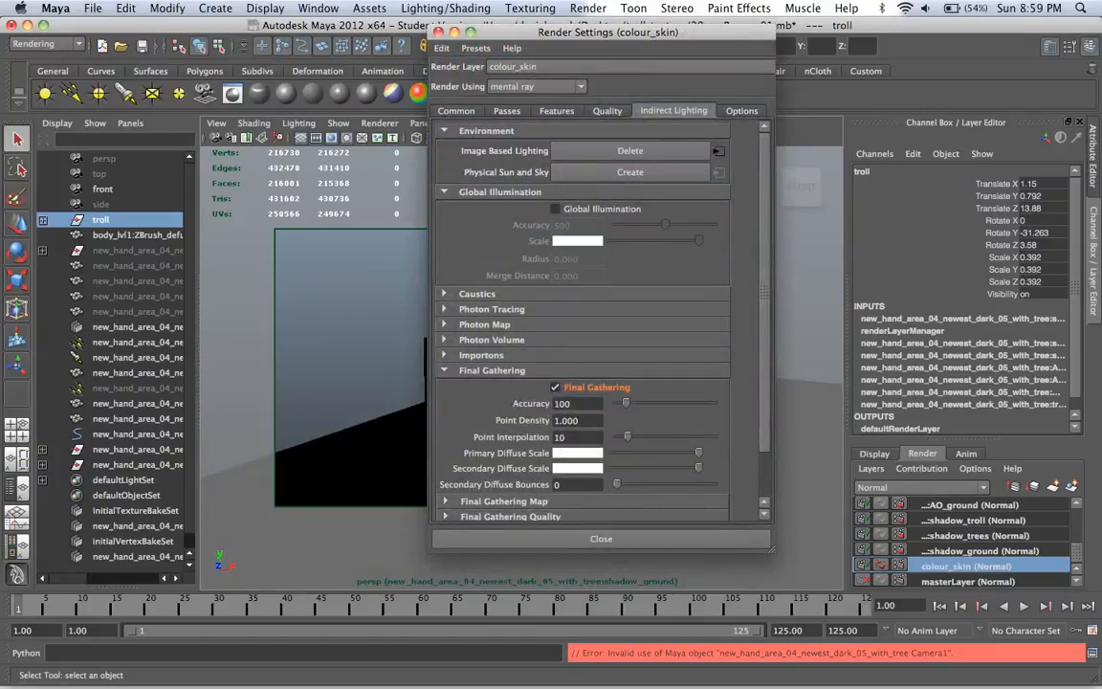
{"action": "left_click", "coordinate": [556, 388]}
{"action": "left_click", "coordinate": [977, 551]}
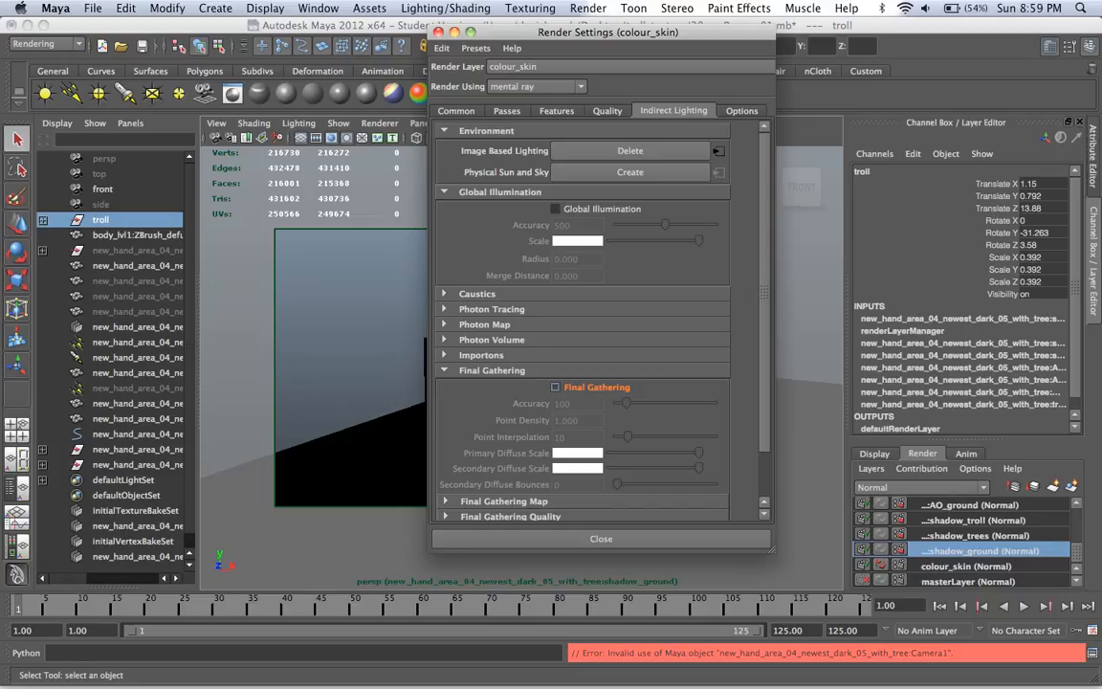
{"action": "left_click", "coordinate": [556, 388]}
Step: Check the Final Gathering setting layer by layer from shadow_trees up to AO_tree_ground, and review the trees_shadow_troll and motionVector layers
{"action": "left_click", "coordinate": [975, 535]}
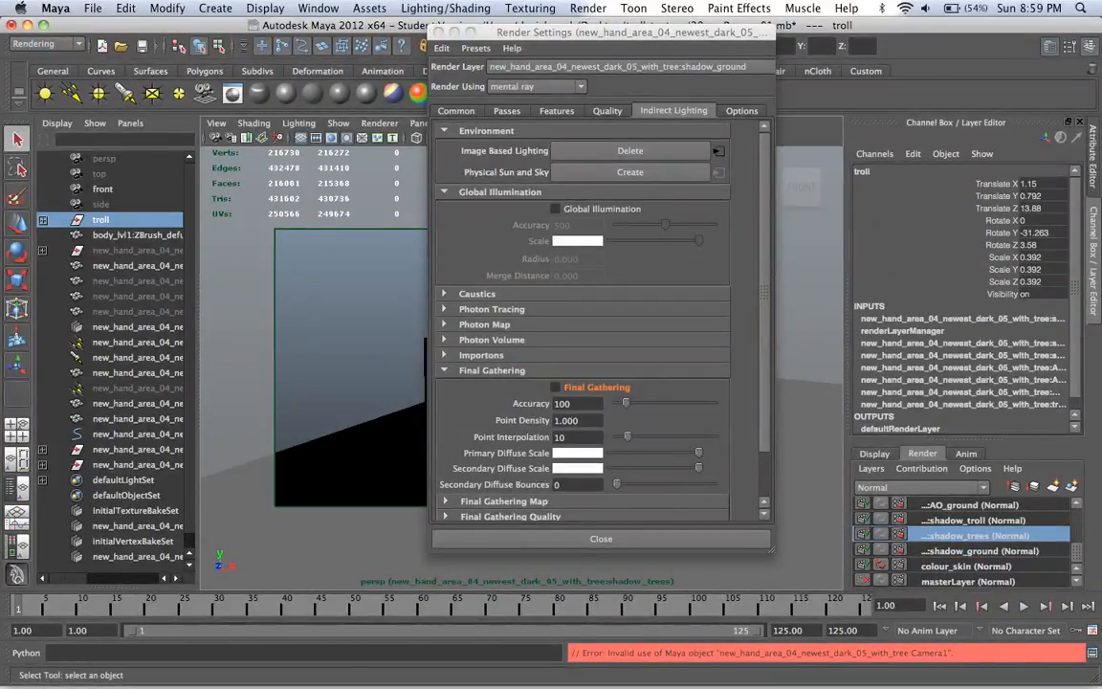
{"action": "left_click", "coordinate": [976, 520]}
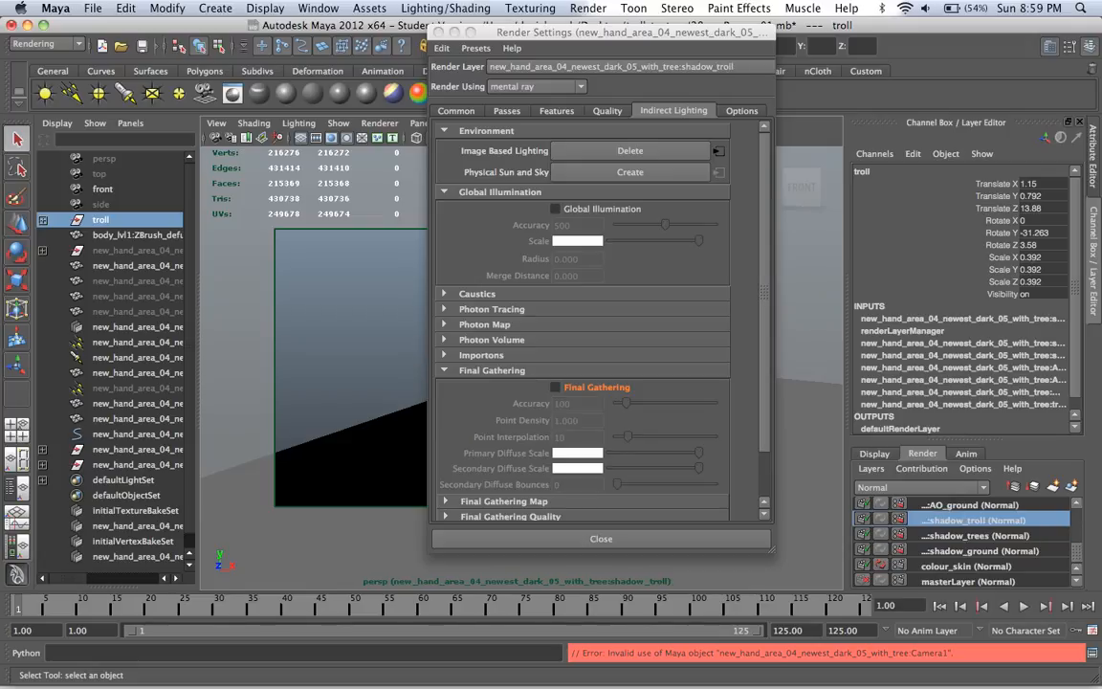
{"action": "left_click", "coordinate": [976, 505]}
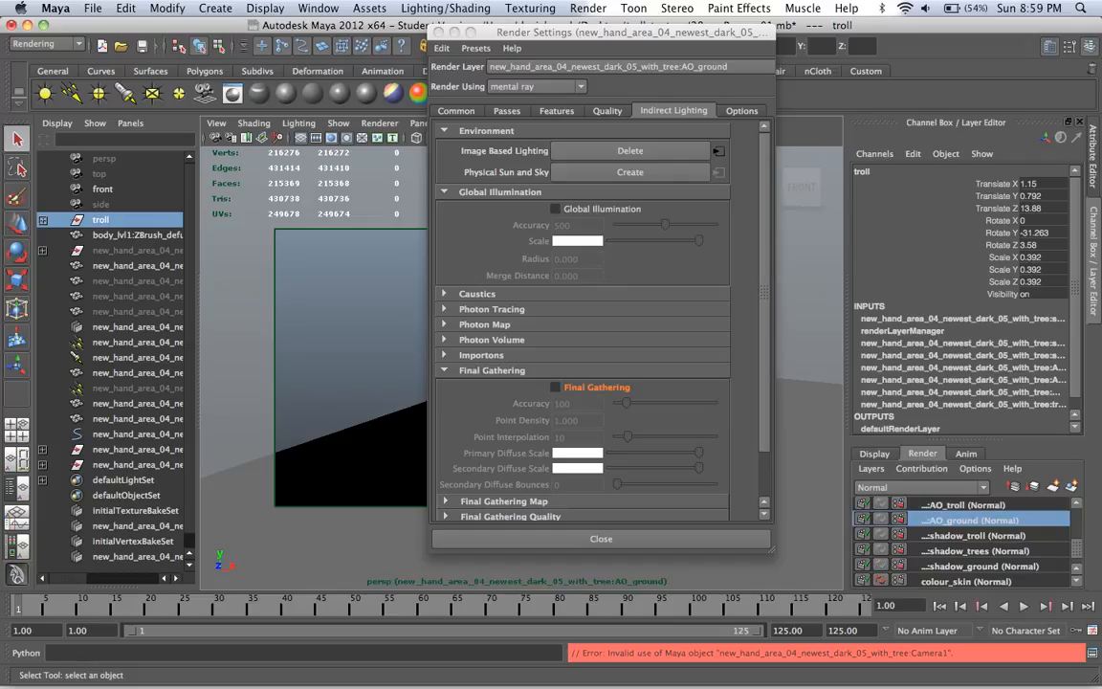
{"action": "scroll", "coordinate": [966, 545], "scroll_direction": "up", "scroll_amount": 3}
{"action": "left_click", "coordinate": [967, 551]}
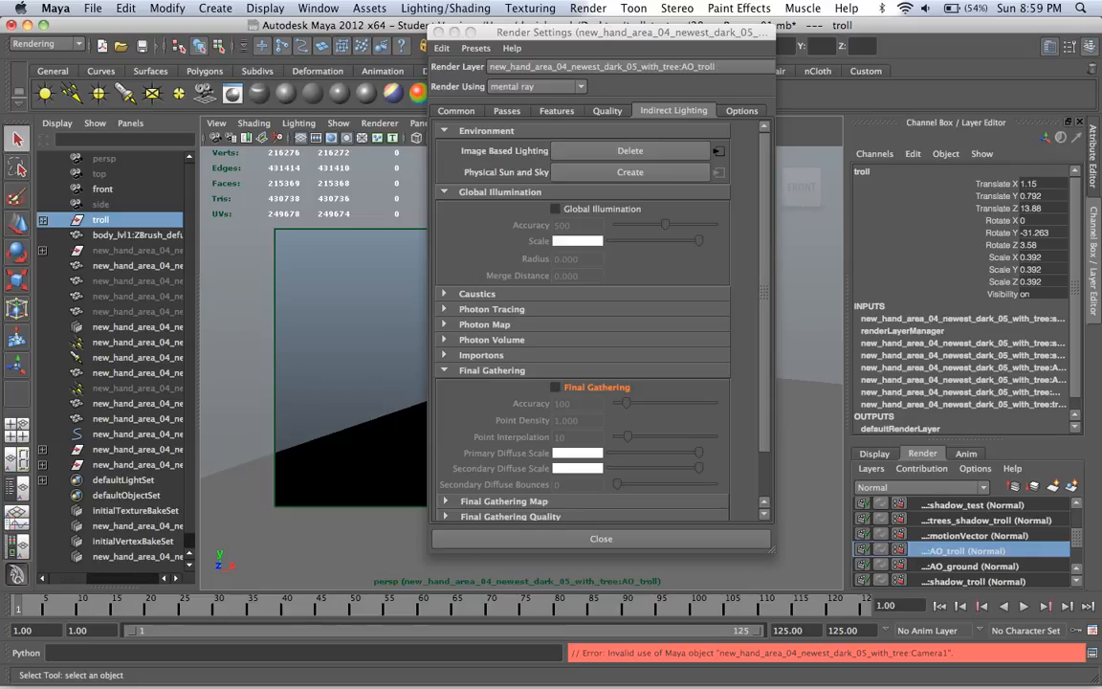
{"action": "left_click", "coordinate": [967, 536]}
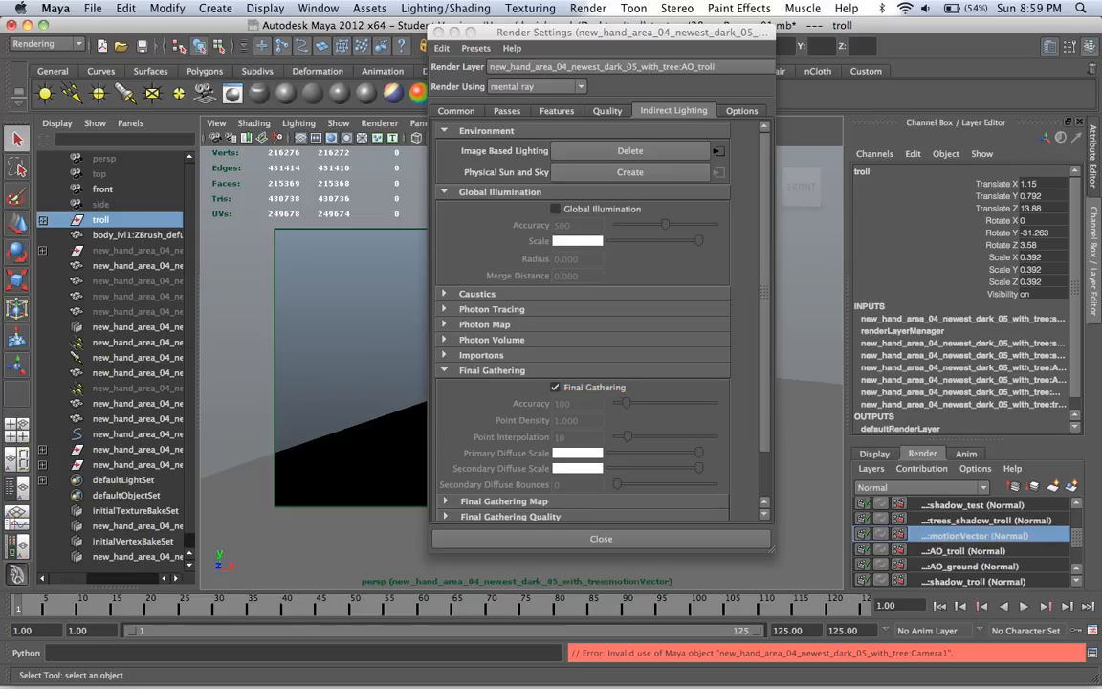
{"action": "left_click", "coordinate": [969, 520]}
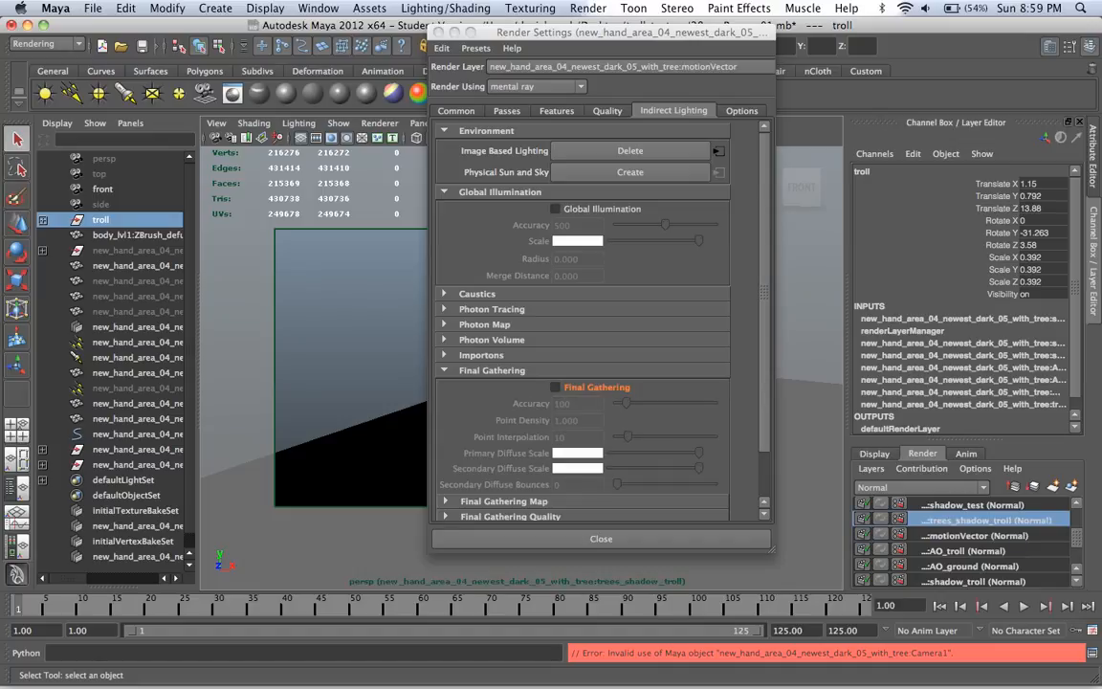
{"action": "left_click", "coordinate": [974, 505]}
{"action": "scroll", "coordinate": [974, 507], "scroll_direction": "up", "scroll_amount": 2}
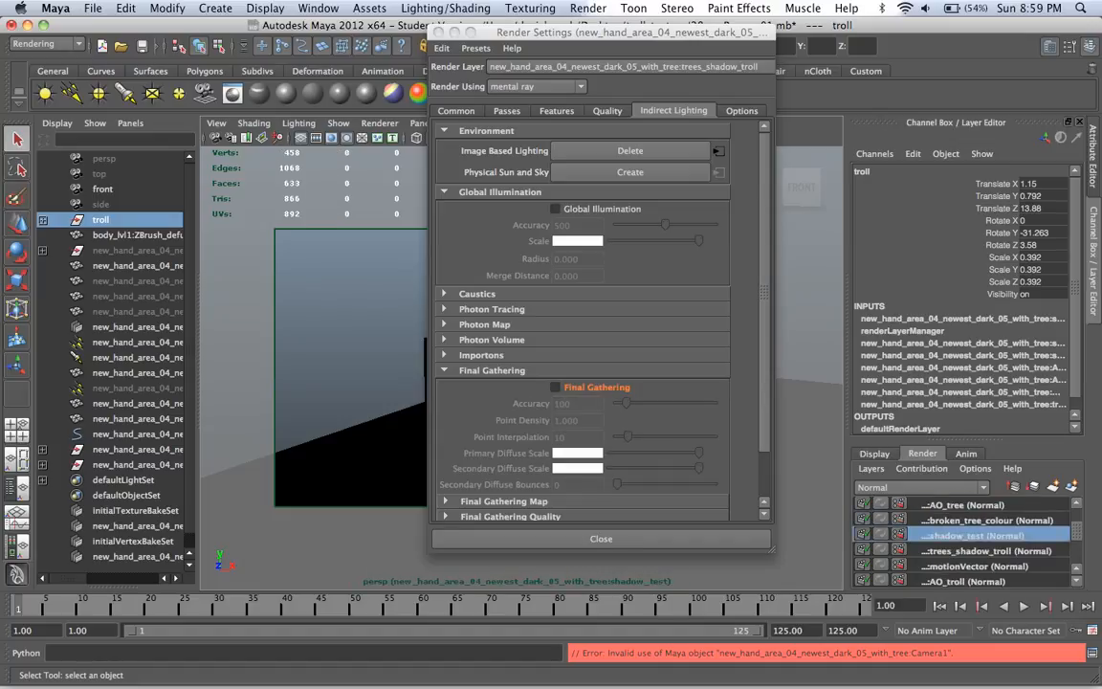
{"action": "left_click", "coordinate": [966, 505]}
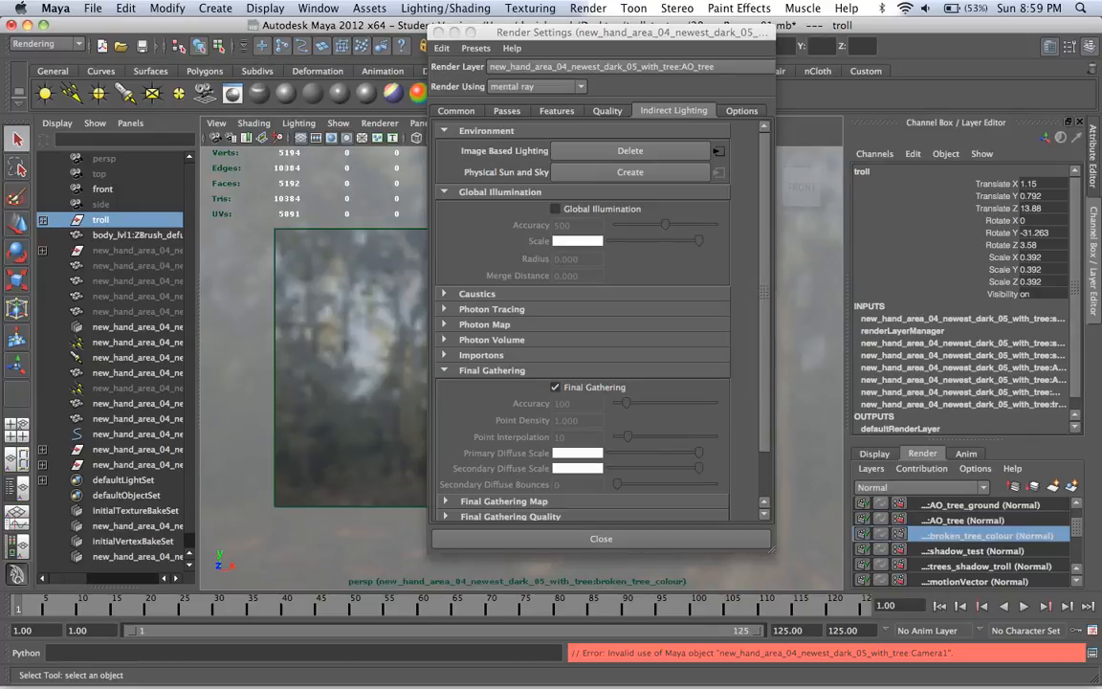
{"action": "left_click", "coordinate": [982, 504]}
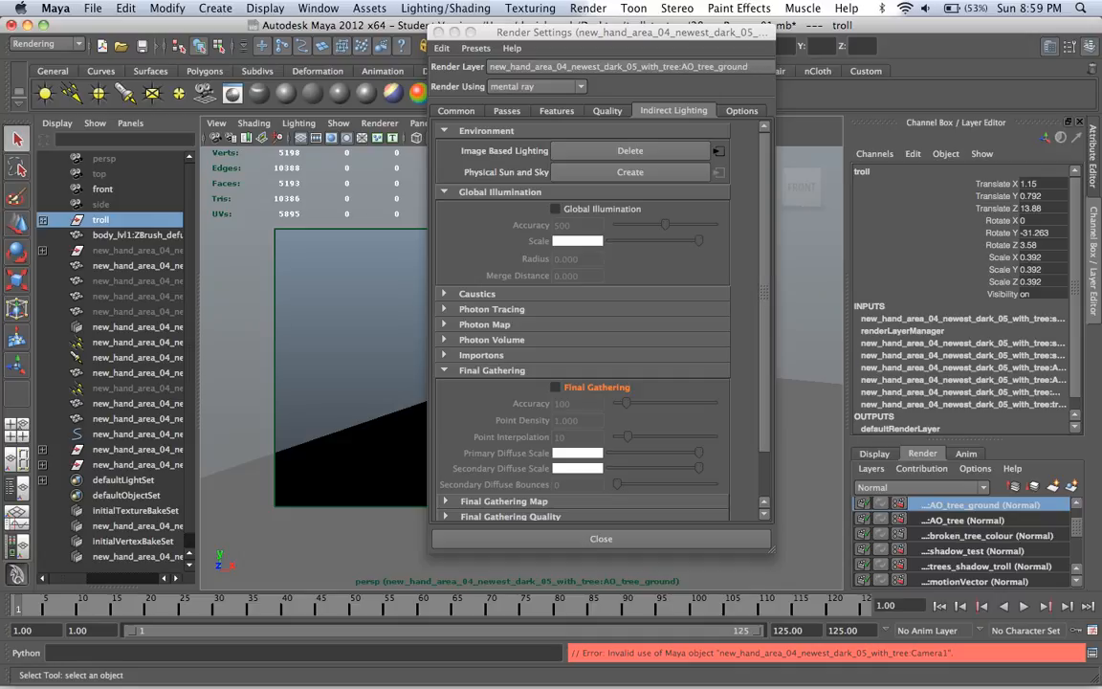
{"action": "left_click", "coordinate": [601, 538]}
{"action": "left_click", "coordinate": [986, 566]}
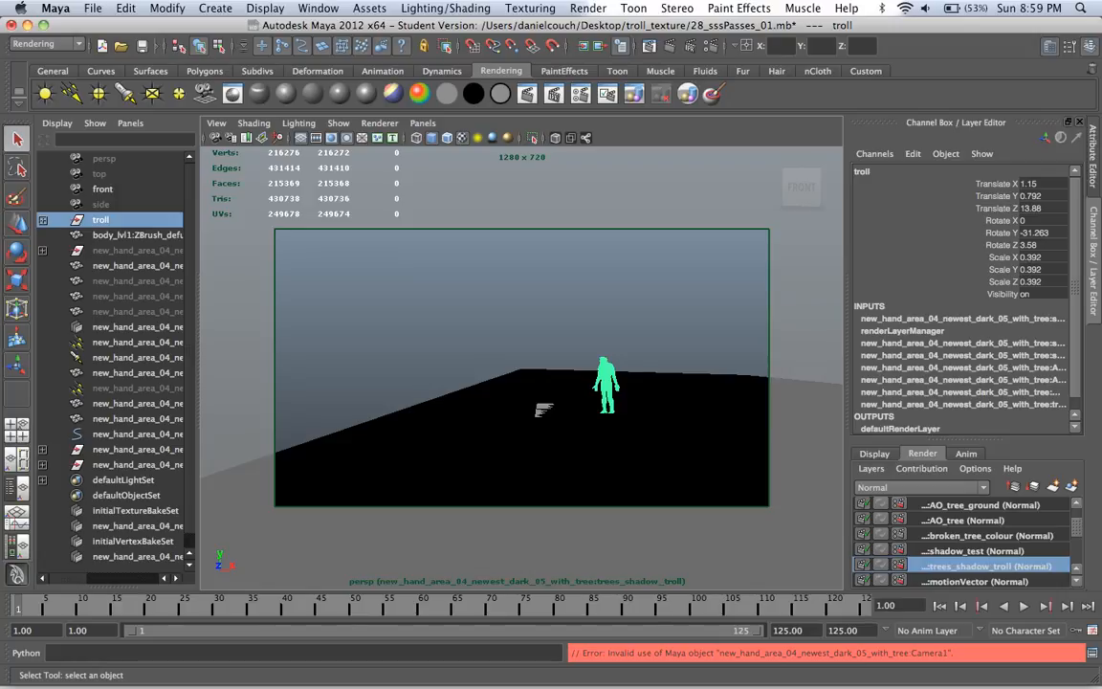
{"action": "left_click", "coordinate": [977, 551]}
{"action": "left_click", "coordinate": [977, 581]}
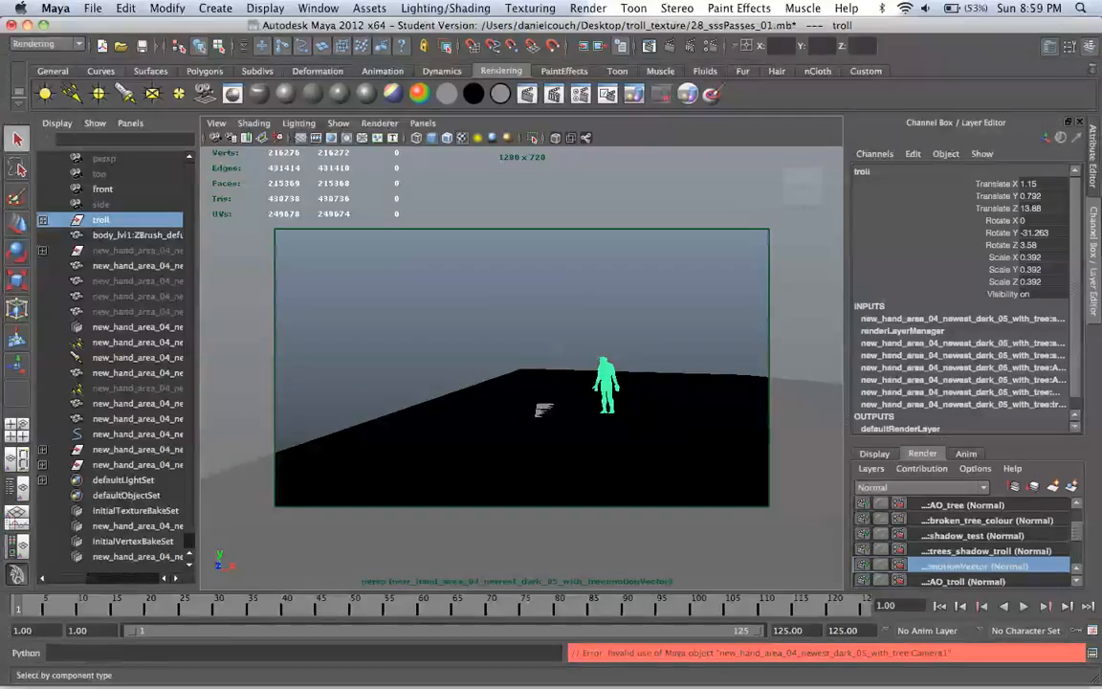
Step: Save the scene under the new name new_hand_area_04_newest_dark_05_with_tree_sss.mb in the troll_texture folder
{"action": "left_click", "coordinate": [92, 8]}
{"action": "left_click", "coordinate": [133, 84]}
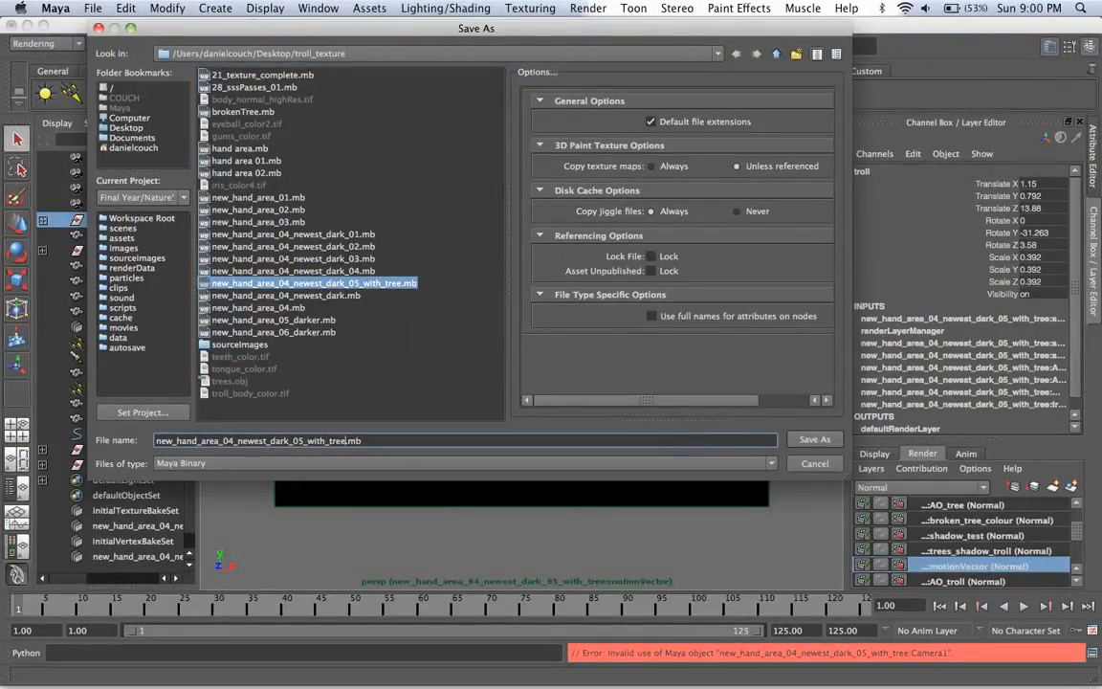
{"action": "type", "text": "_sss"}
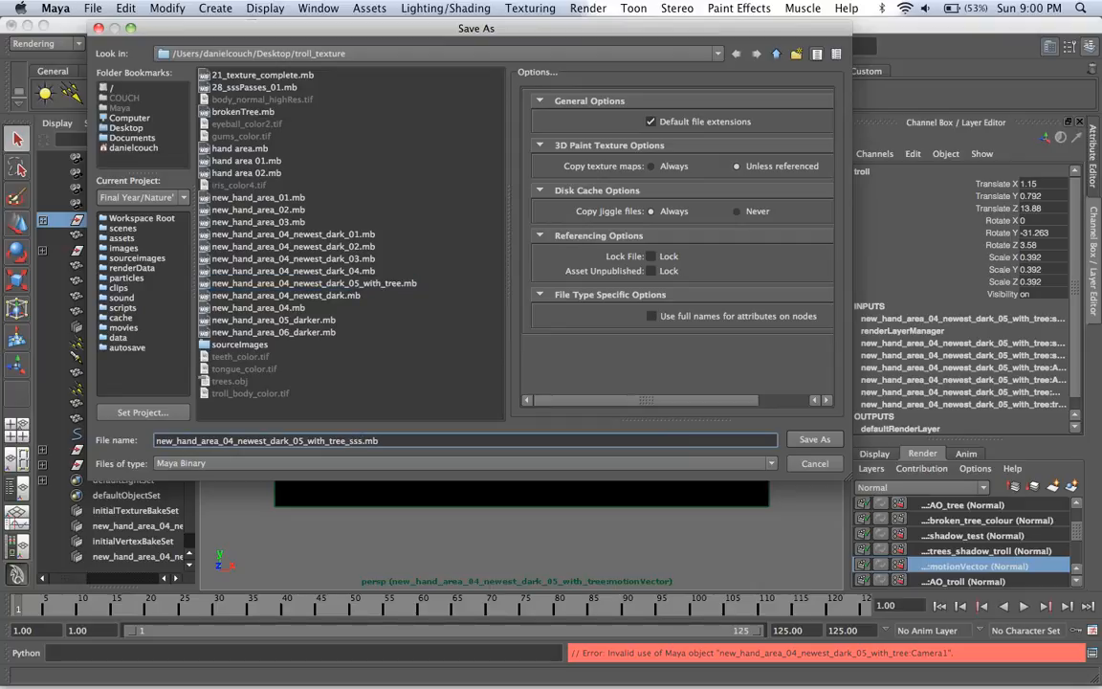
{"action": "key", "text": "Return"}
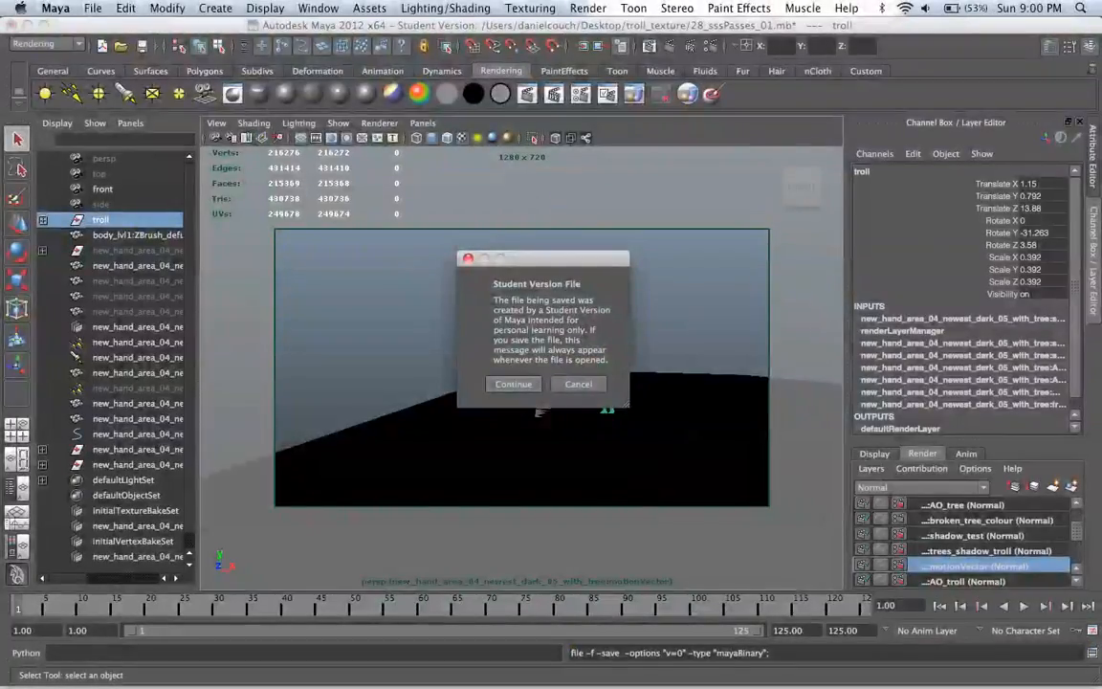
{"action": "key", "text": "Return"}
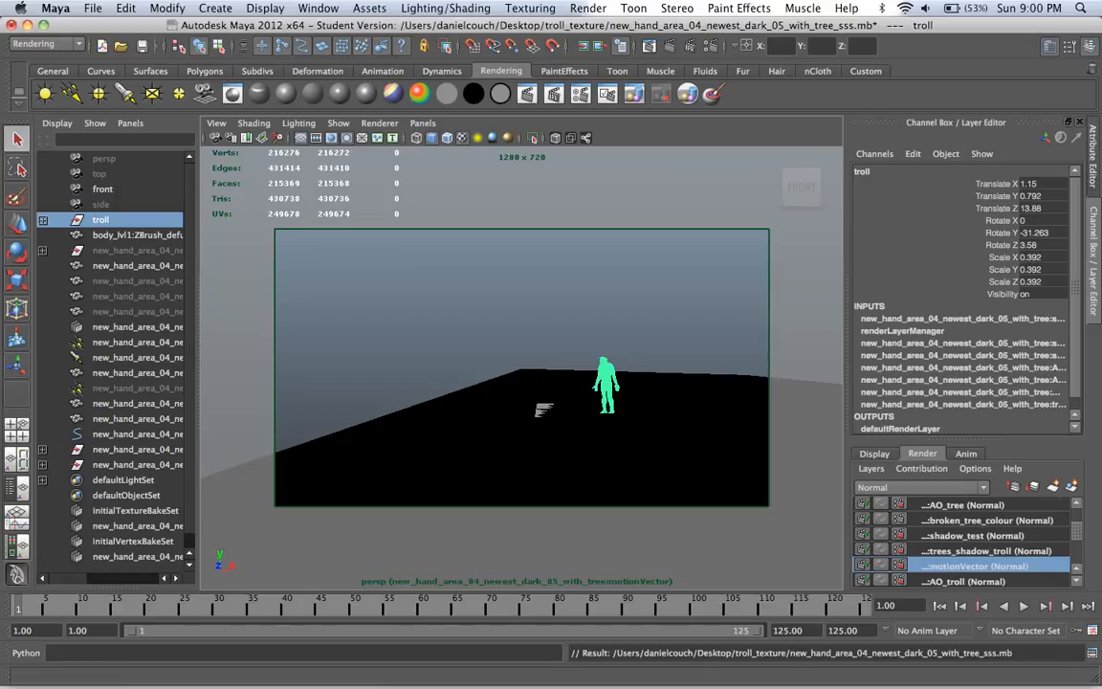
{"action": "scroll", "coordinate": [966, 543], "scroll_direction": "up", "scroll_amount": 3}
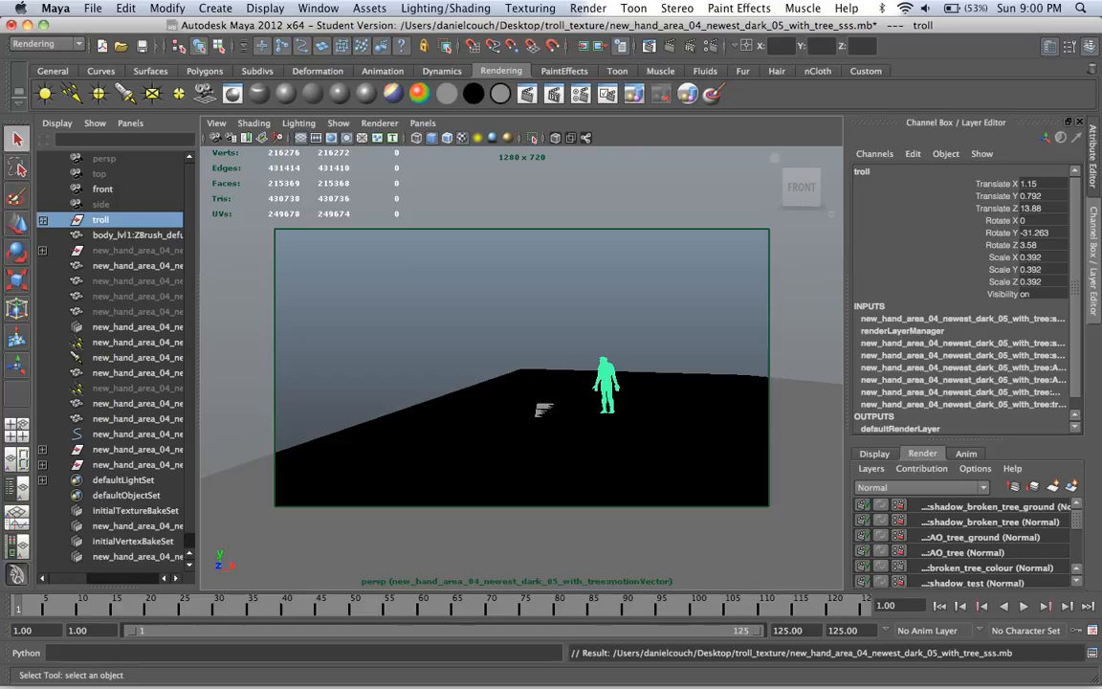
{"action": "scroll", "coordinate": [966, 544], "scroll_direction": "down", "scroll_amount": 3}
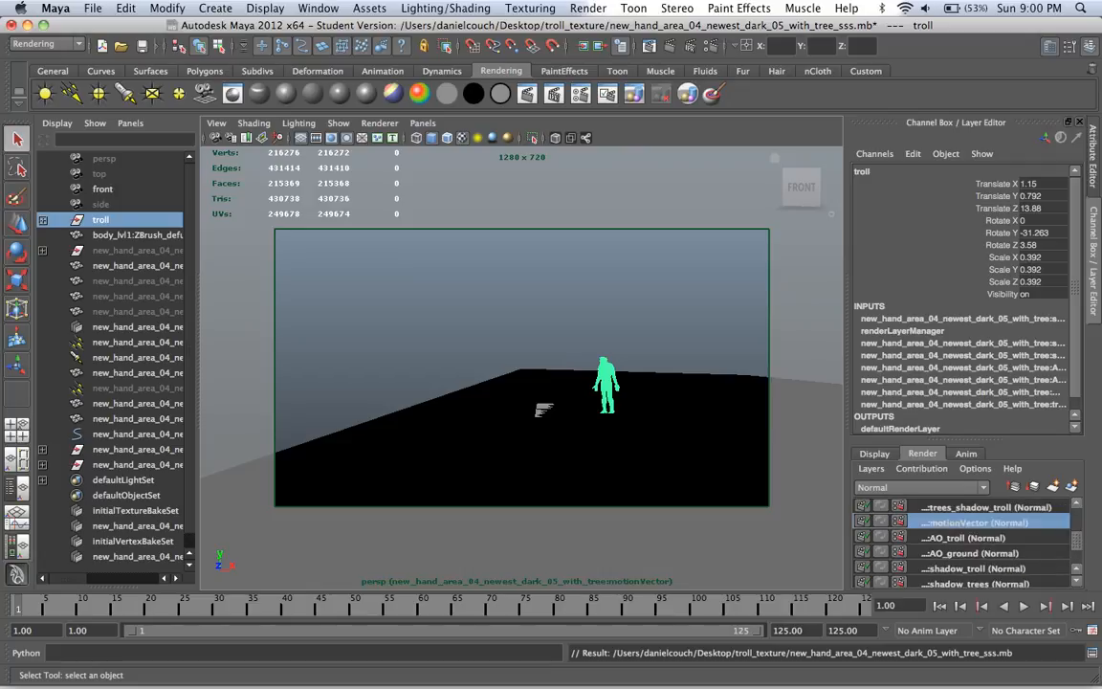
{"action": "scroll", "coordinate": [966, 543], "scroll_direction": "down", "scroll_amount": 3}
{"action": "scroll", "coordinate": [966, 543], "scroll_direction": "up", "scroll_amount": 7}
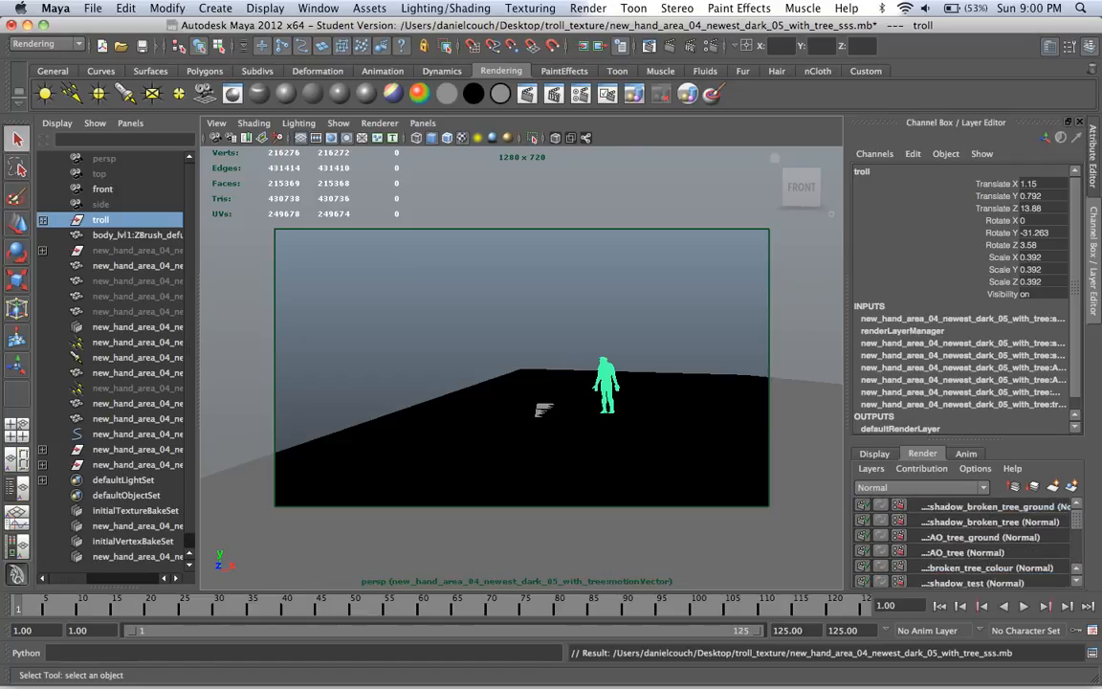
Step: Raise the masterLayer's anti-aliasing Max Sample Level to 2 in the mental ray render settings
{"action": "scroll", "coordinate": [966, 543], "scroll_direction": "down", "scroll_amount": 5}
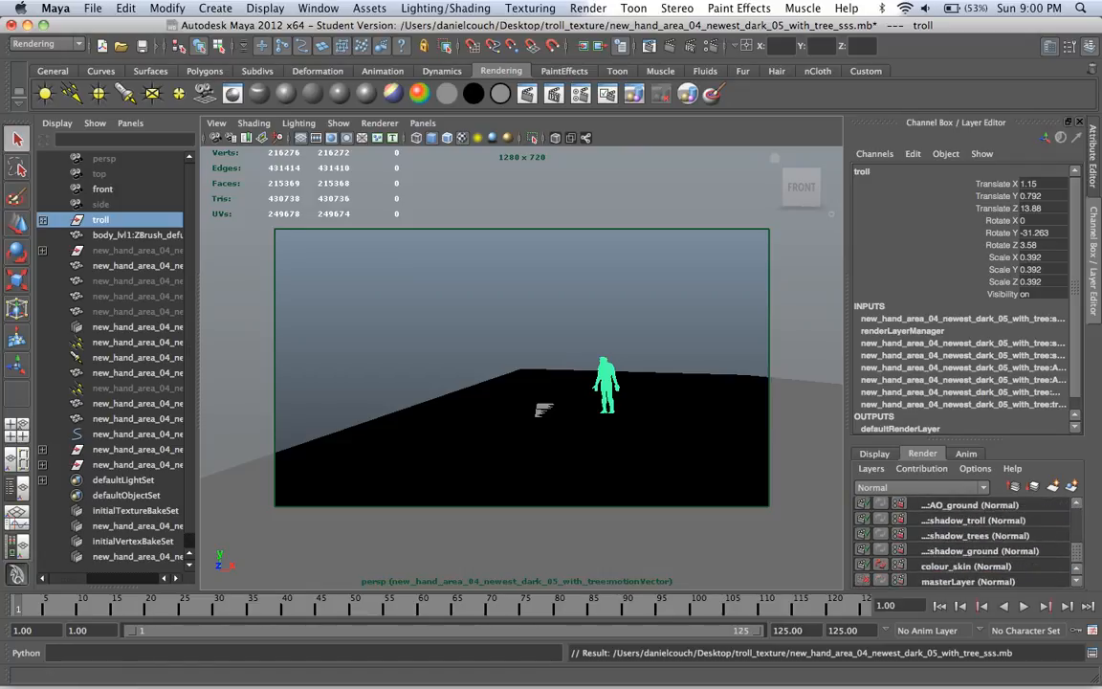
{"action": "scroll", "coordinate": [966, 543], "scroll_direction": "up", "scroll_amount": 6}
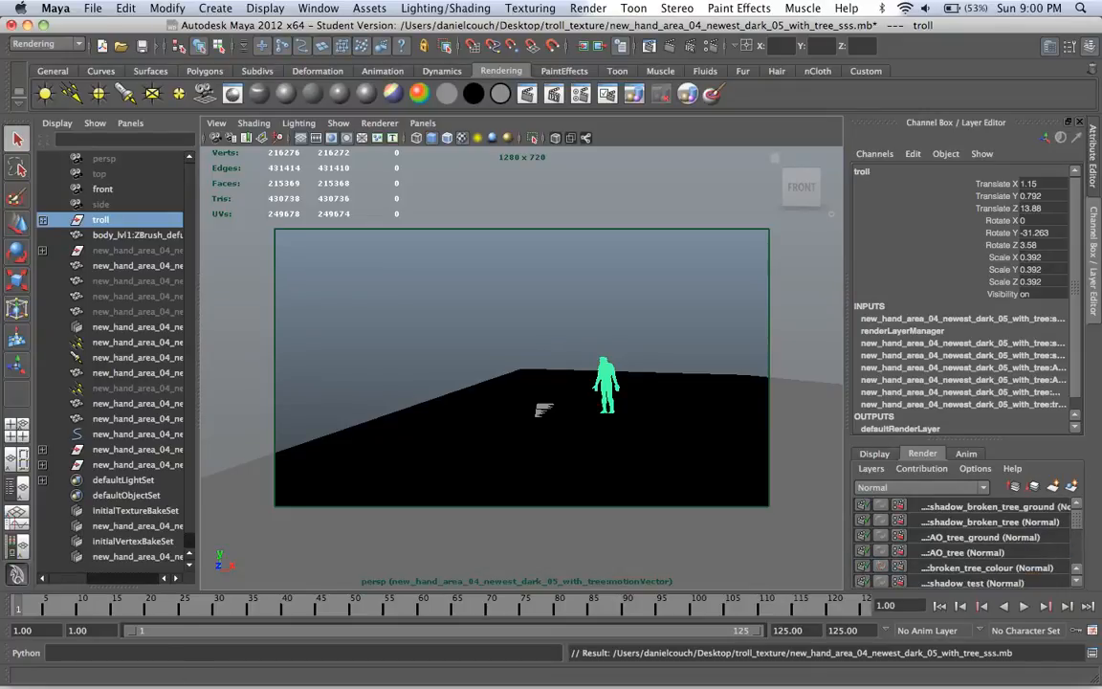
{"action": "scroll", "coordinate": [966, 544], "scroll_direction": "down", "scroll_amount": 5}
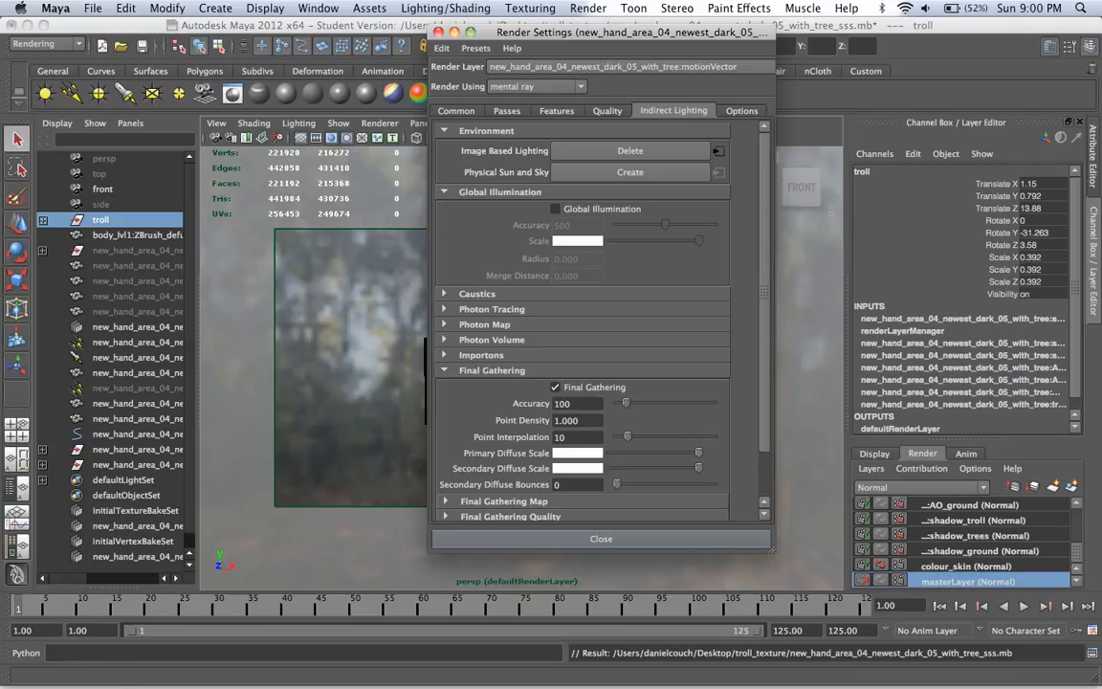
{"action": "left_click", "coordinate": [607, 111]}
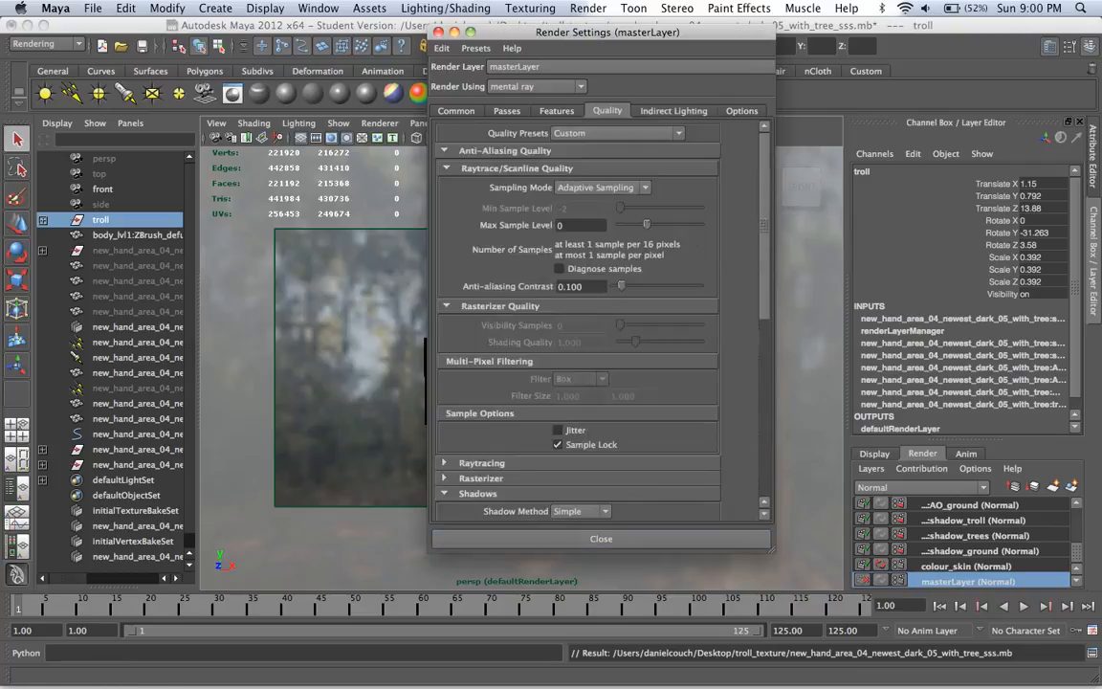
{"action": "left_click_drag", "start_coordinate": [647, 224], "coordinate": [672, 224]}
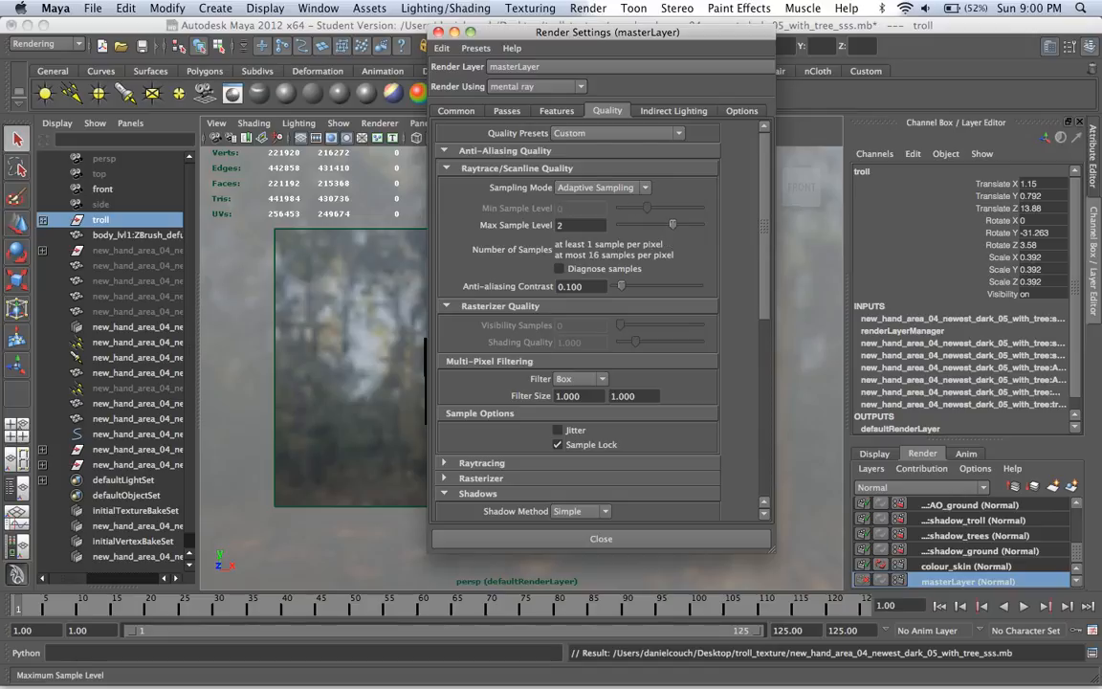
Step: Set the masterLayer's render image size to the HD 1080 preset and disable the default light
{"action": "left_click", "coordinate": [456, 111]}
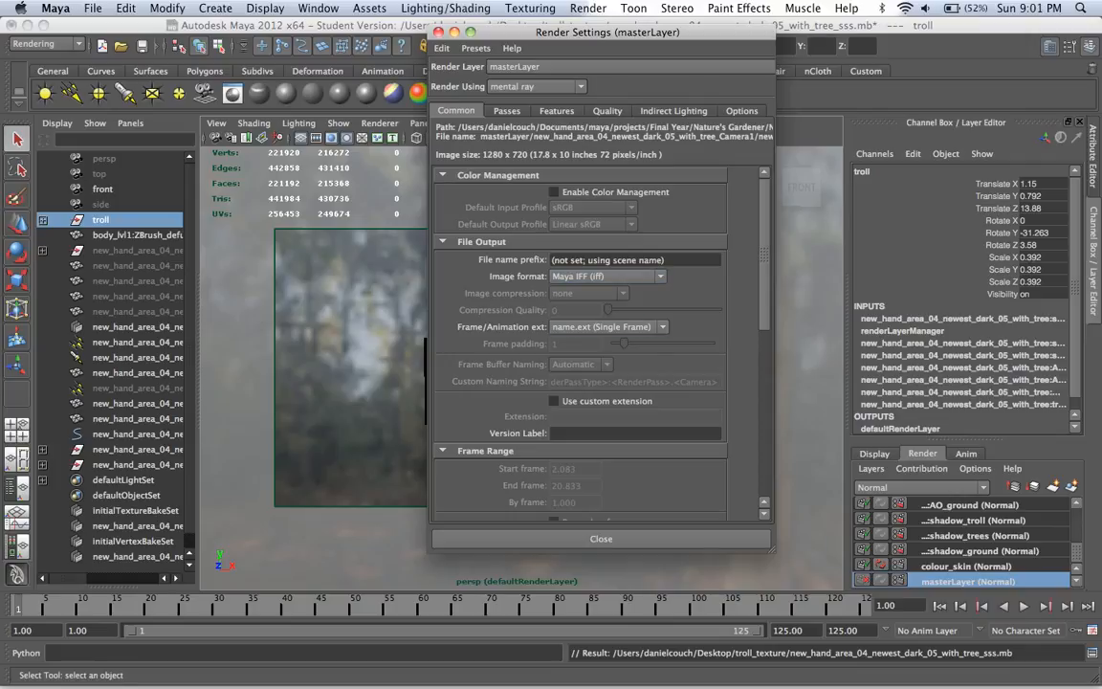
{"action": "left_click", "coordinate": [979, 551]}
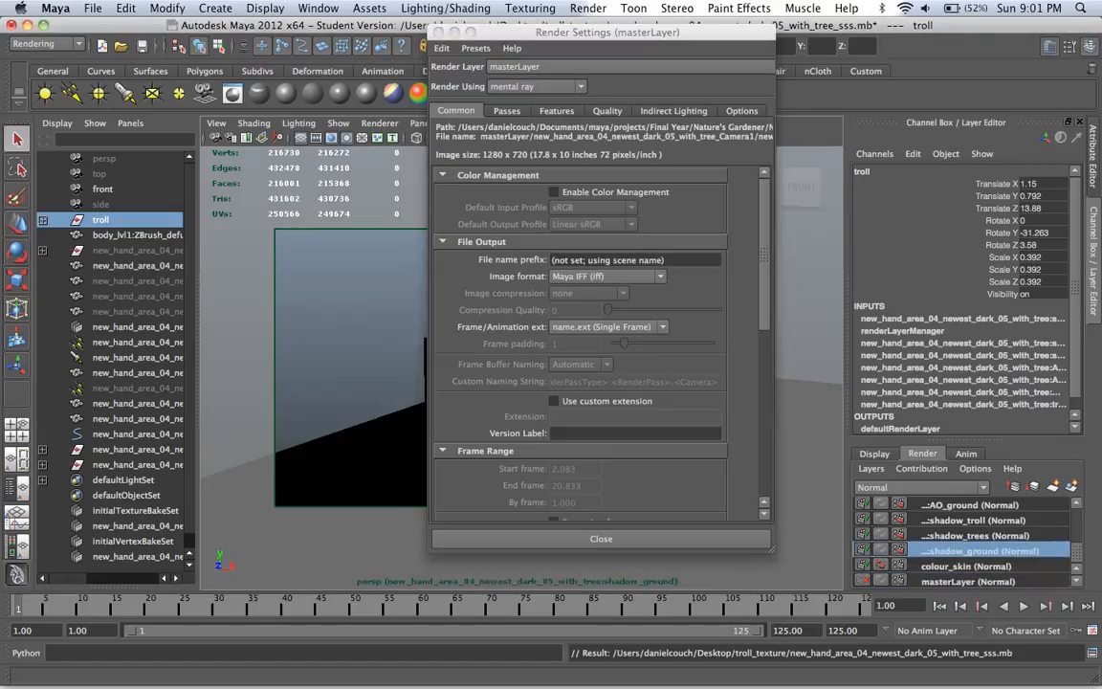
{"action": "left_click", "coordinate": [967, 581]}
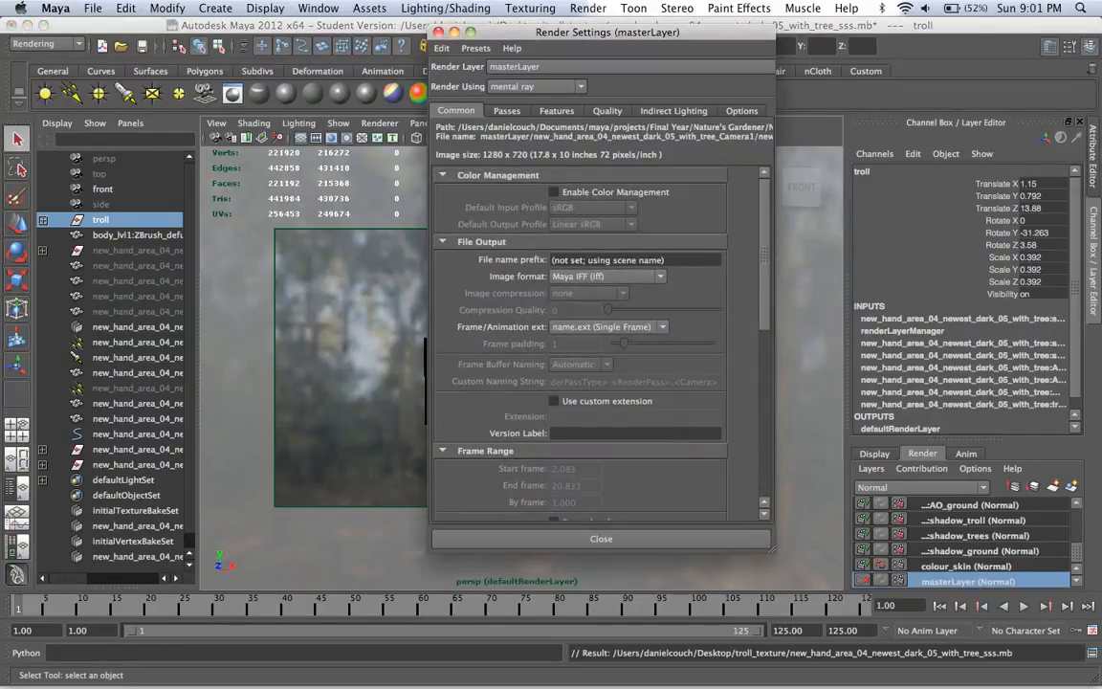
{"action": "scroll", "coordinate": [580, 345], "scroll_direction": "down", "scroll_amount": 10}
{"action": "scroll", "coordinate": [580, 345], "scroll_direction": "down", "scroll_amount": 3}
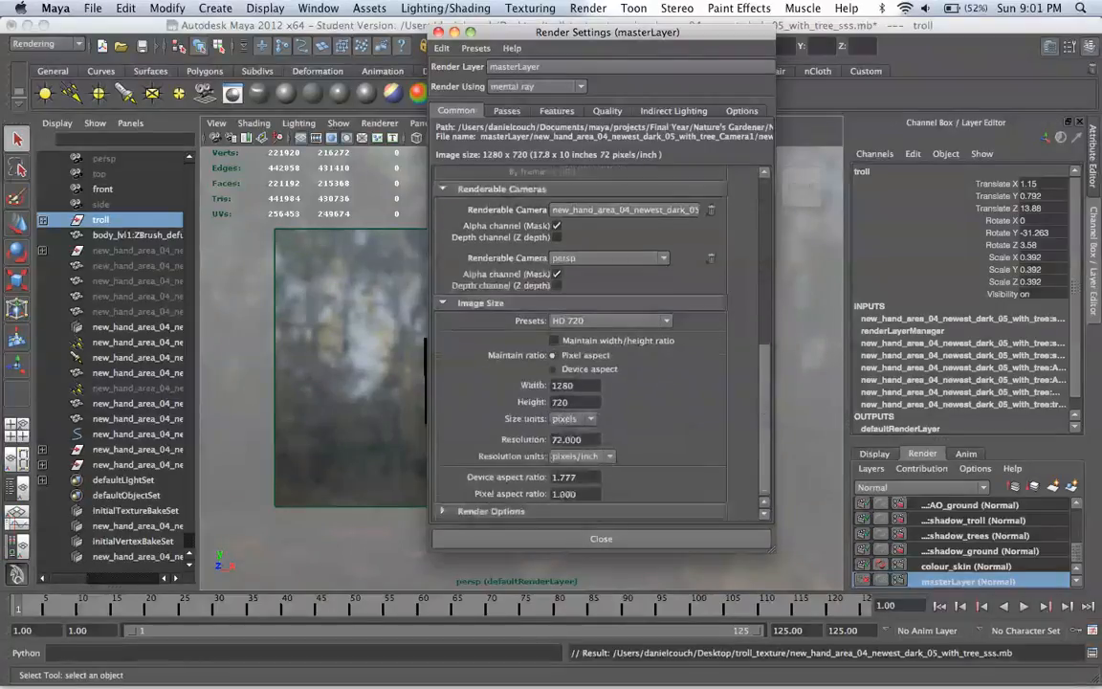
{"action": "left_click", "coordinate": [609, 320]}
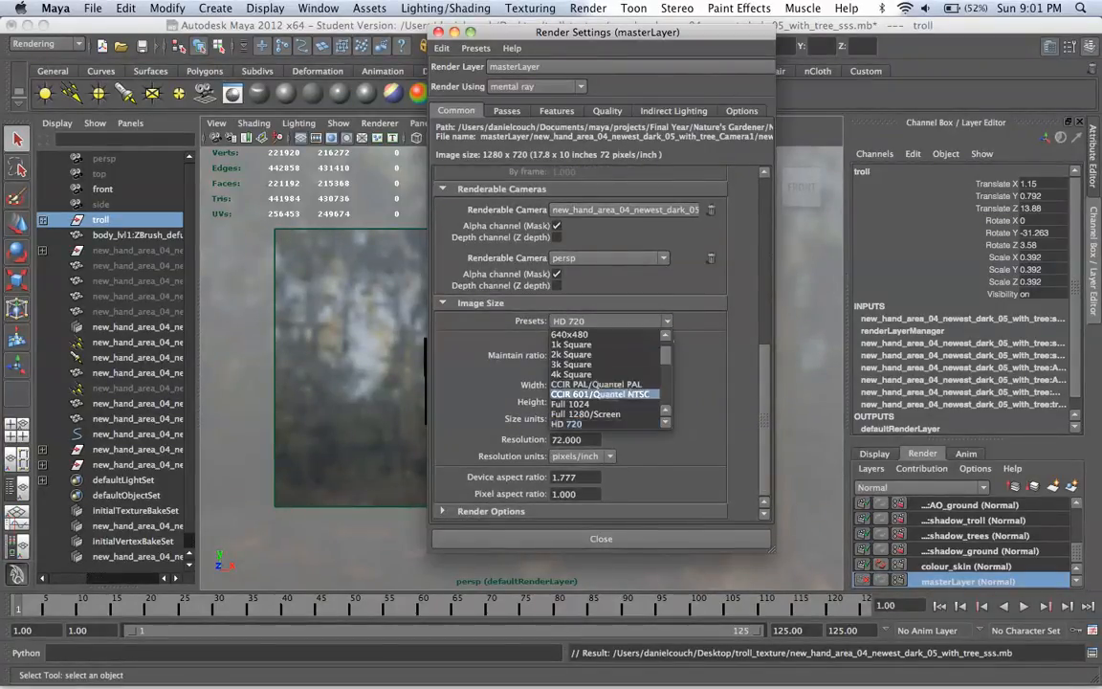
{"action": "scroll", "coordinate": [598, 424], "scroll_direction": "down", "scroll_amount": 1}
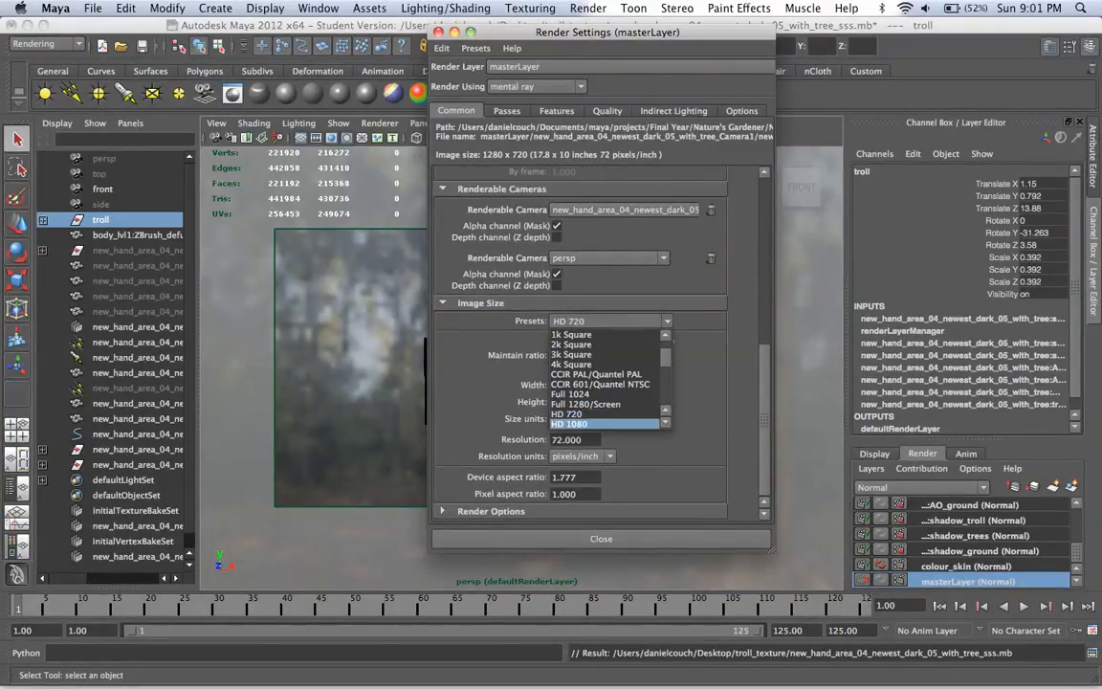
{"action": "left_click", "coordinate": [598, 423]}
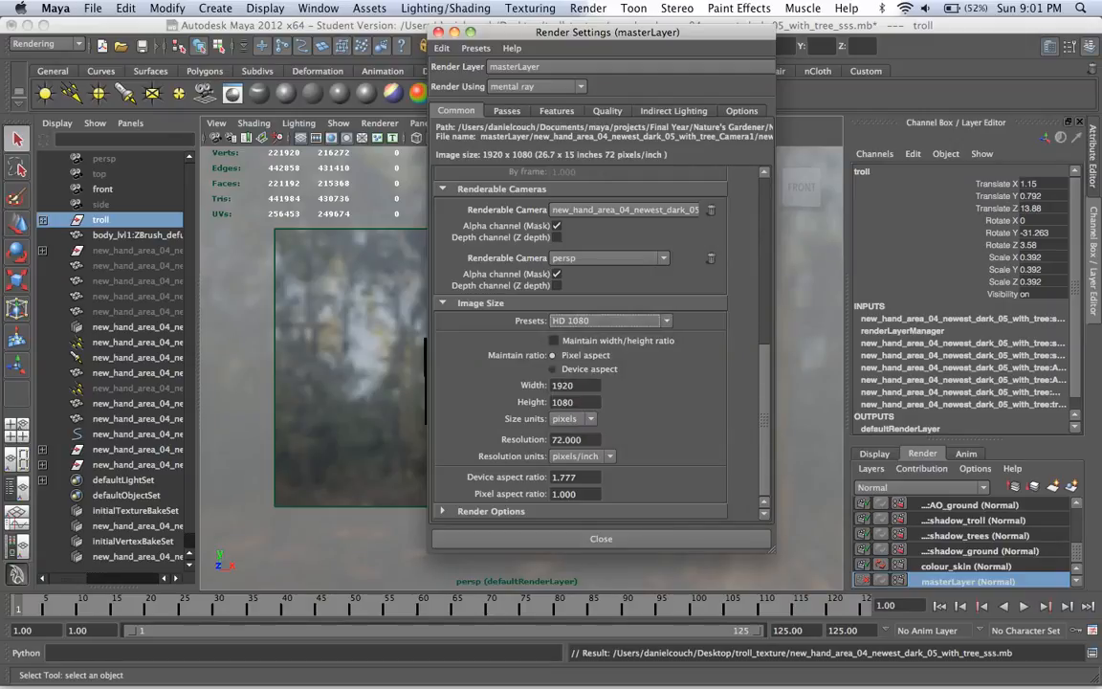
{"action": "scroll", "coordinate": [688, 426], "scroll_direction": "down", "scroll_amount": 4}
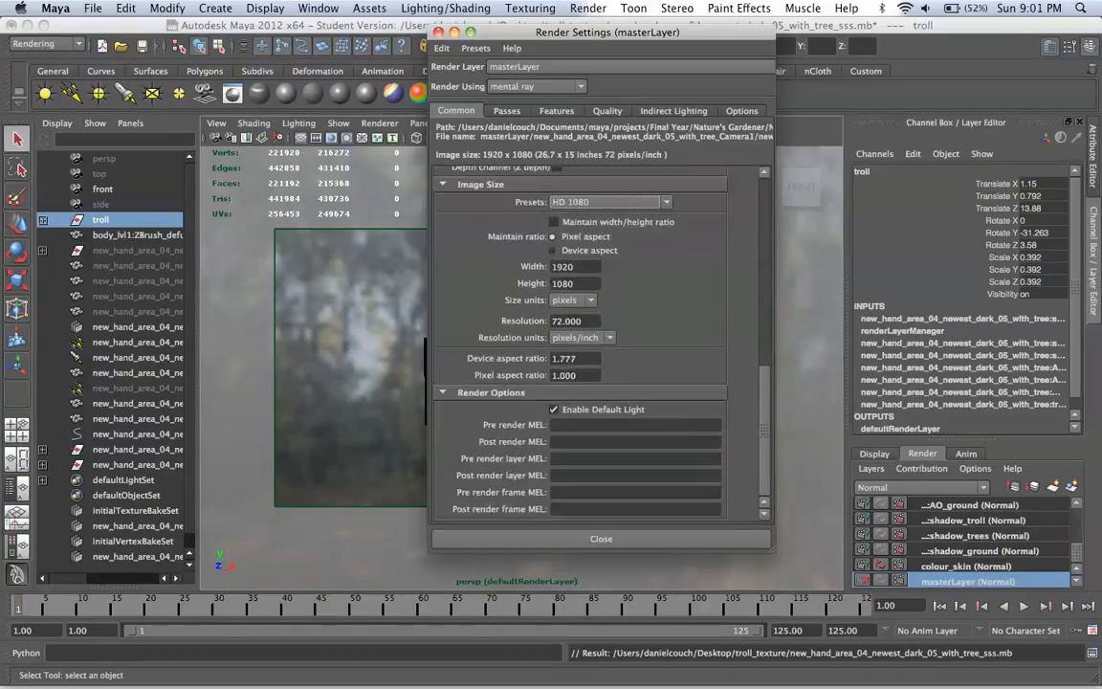
{"action": "left_click", "coordinate": [554, 410]}
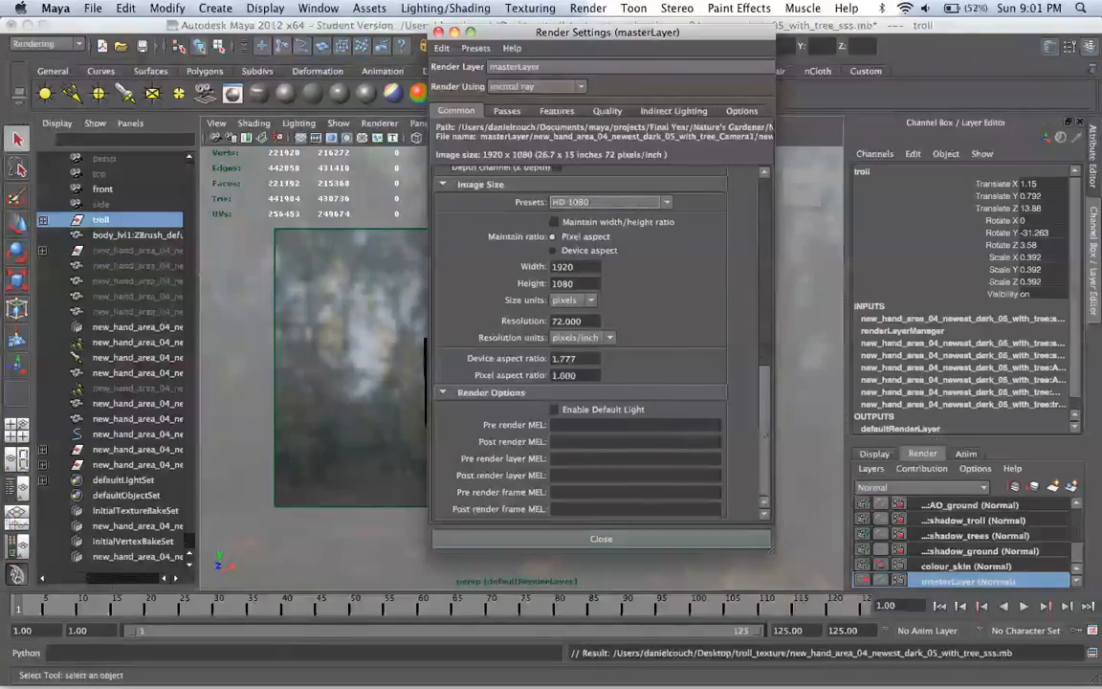
Step: Build the render output's file name prefix from the <RenderLayer> and <RenderPass> keywords and close the render settings
{"action": "scroll", "coordinate": [593, 383], "scroll_direction": "up", "scroll_amount": 10}
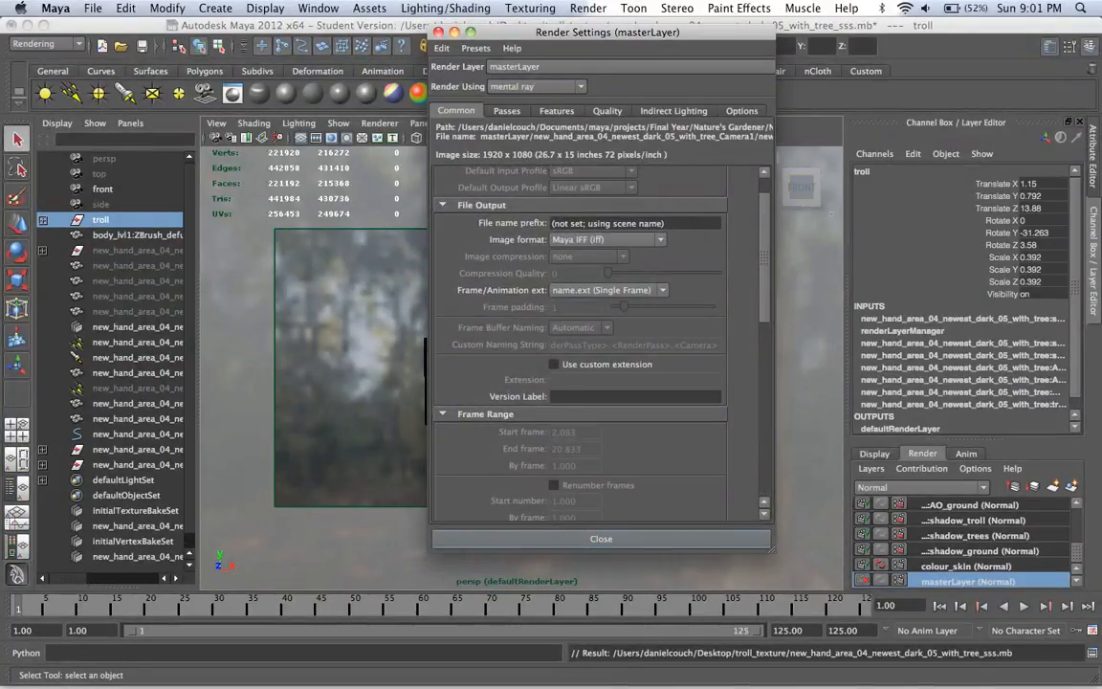
{"action": "scroll", "coordinate": [592, 382], "scroll_direction": "up", "scroll_amount": 2}
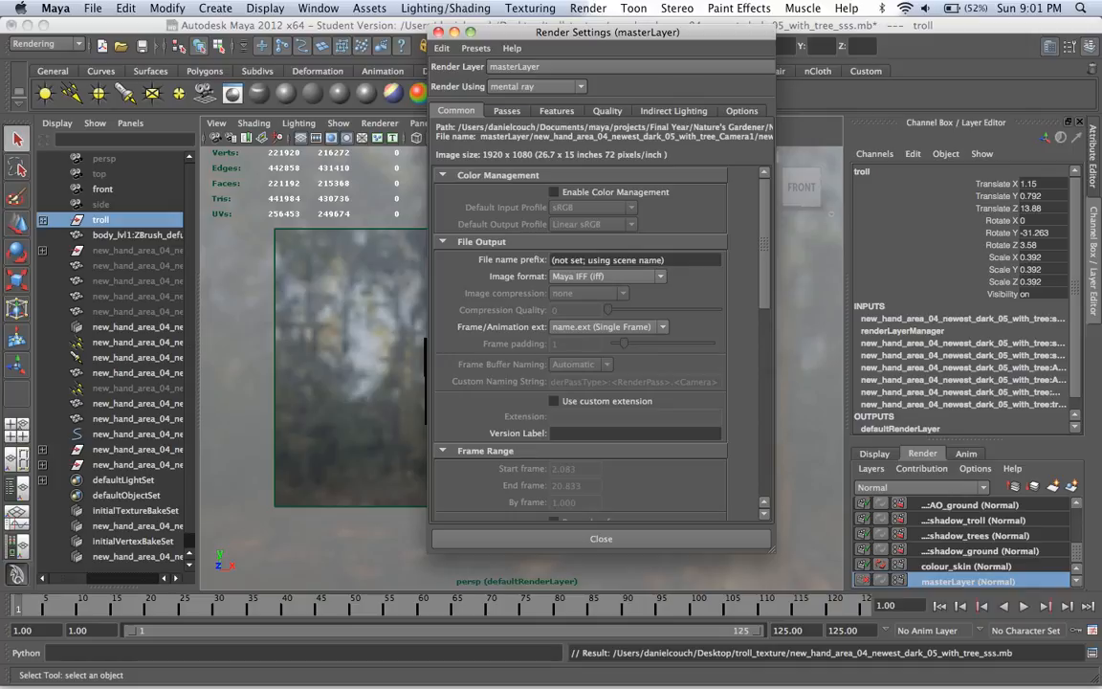
{"action": "right_click", "coordinate": [574, 259]}
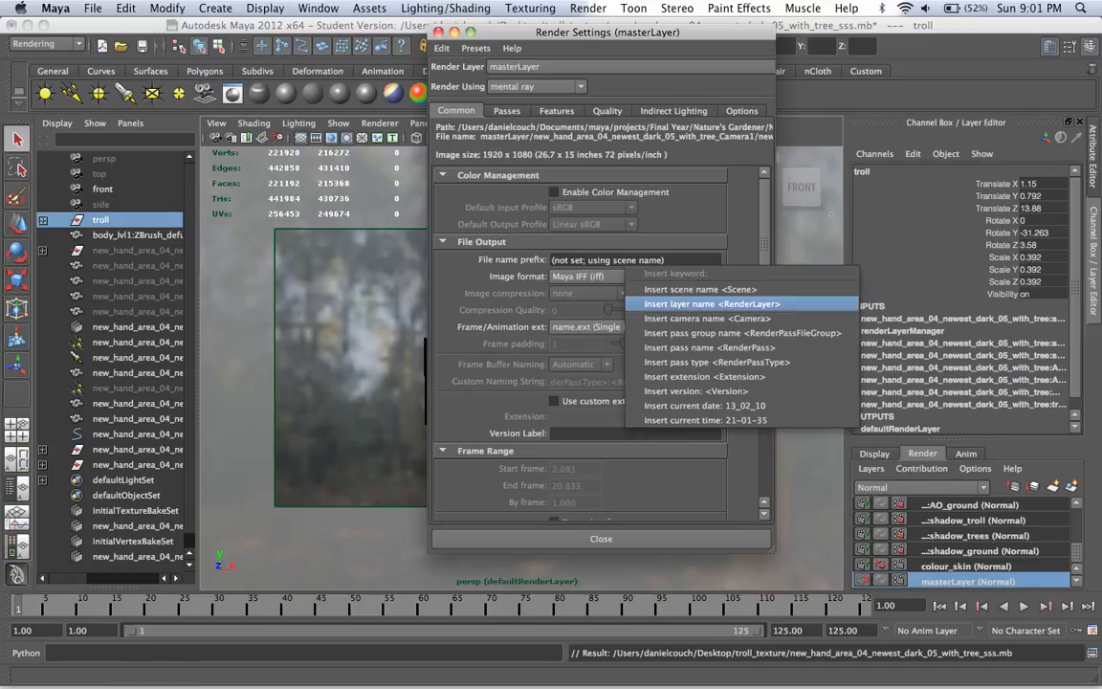
{"action": "left_click", "coordinate": [622, 273]}
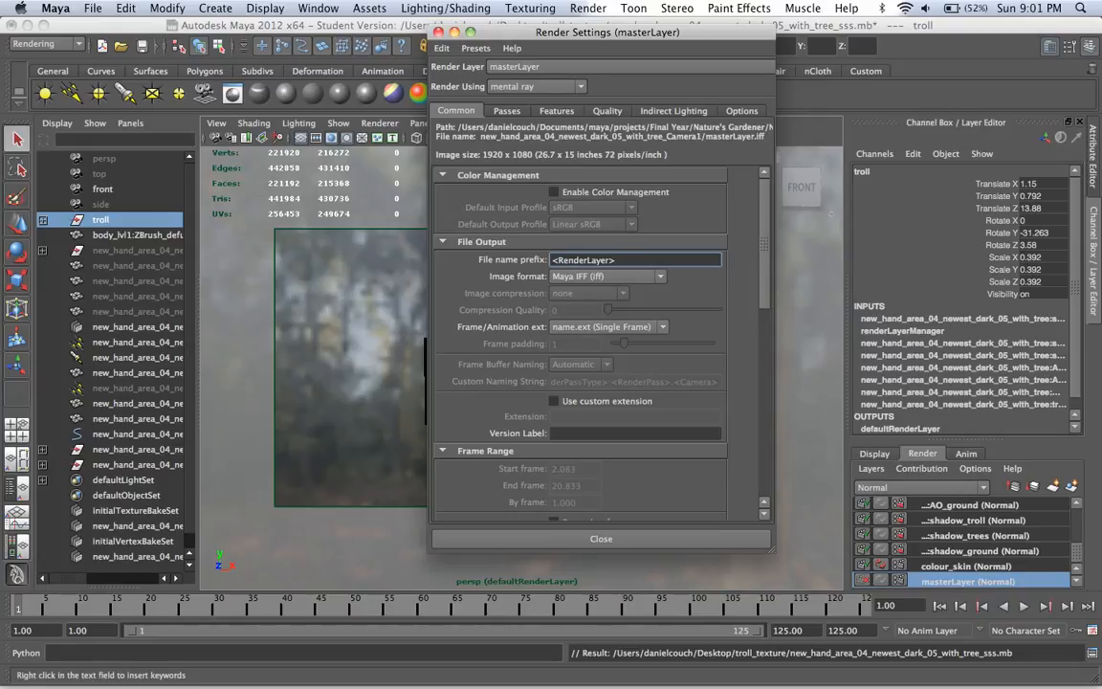
{"action": "right_click", "coordinate": [652, 260]}
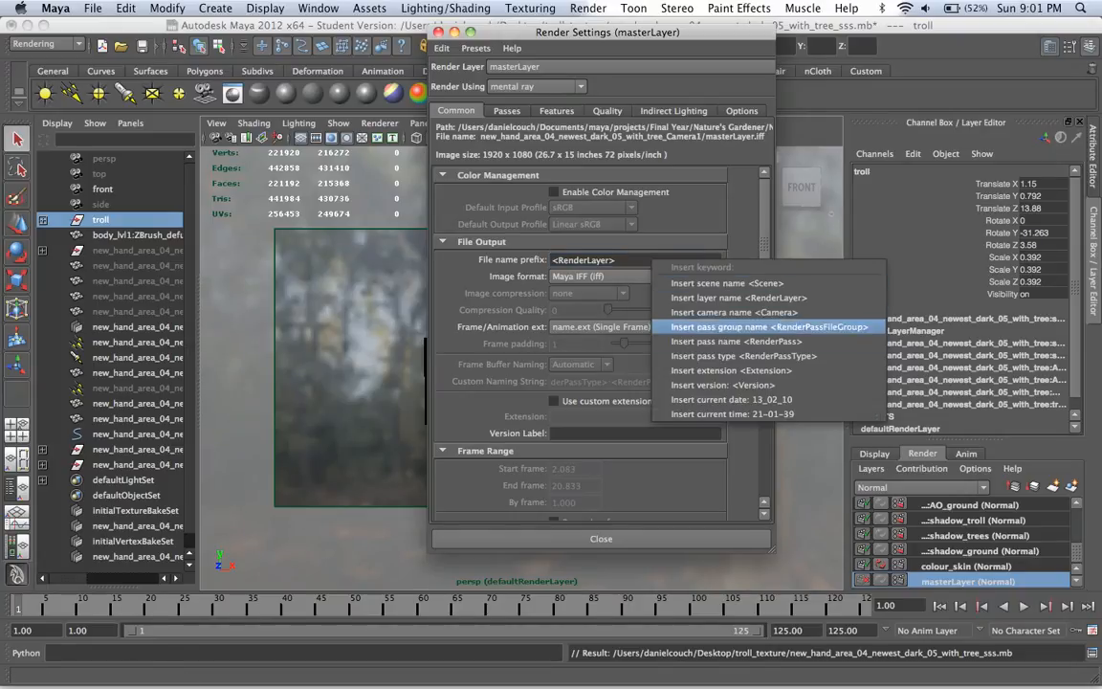
{"action": "left_click", "coordinate": [732, 341]}
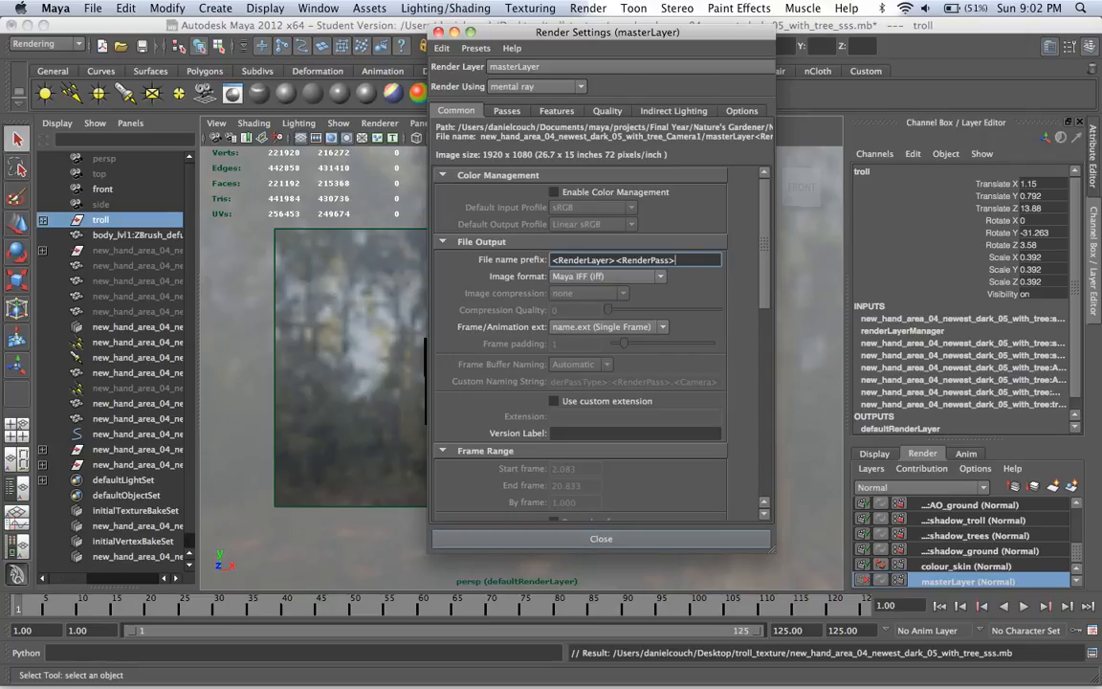
{"action": "key", "text": "super+w"}
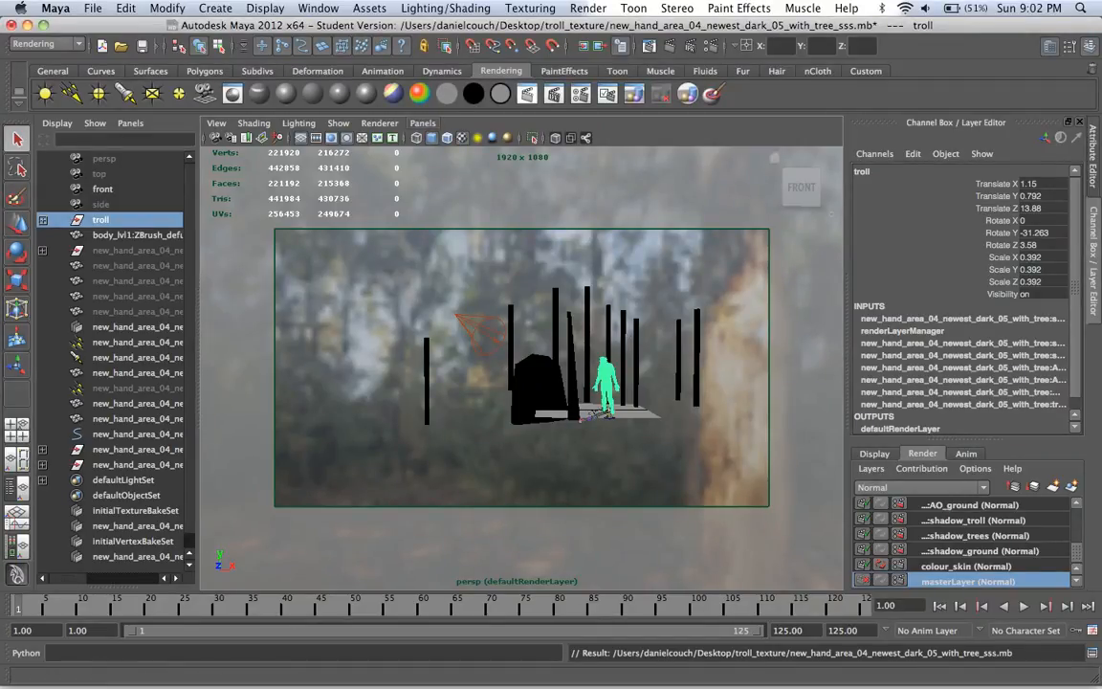
Step: Look through the forest scene's Camera1 in the viewport and start a batch render
{"action": "left_click", "coordinate": [422, 122]}
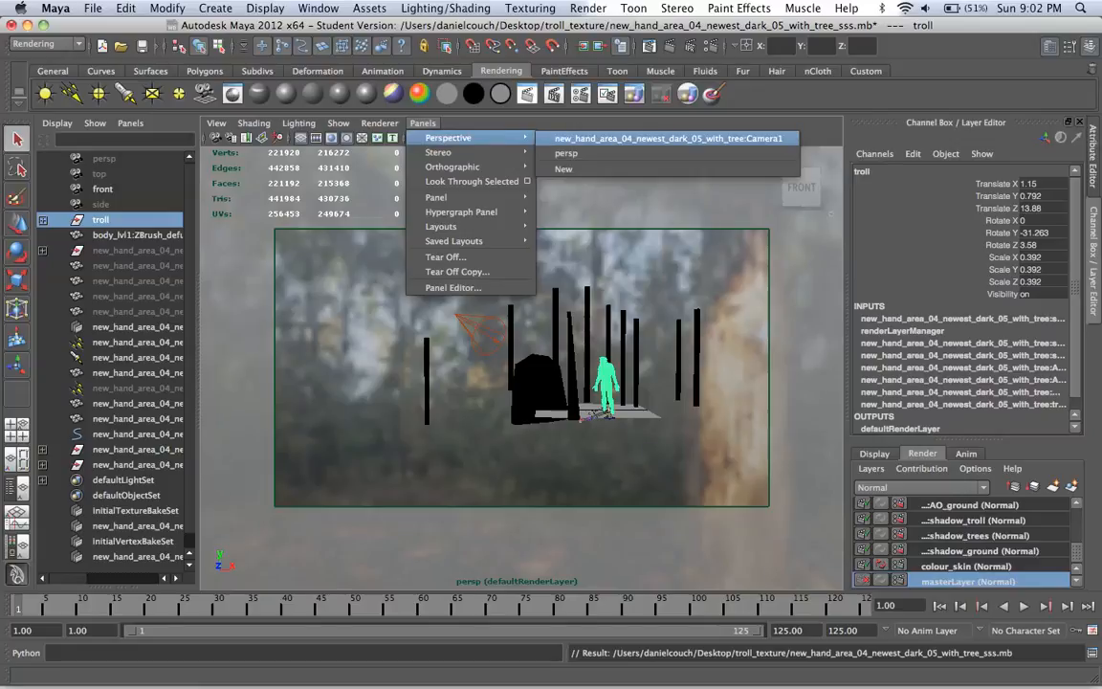
{"action": "left_click", "coordinate": [612, 138]}
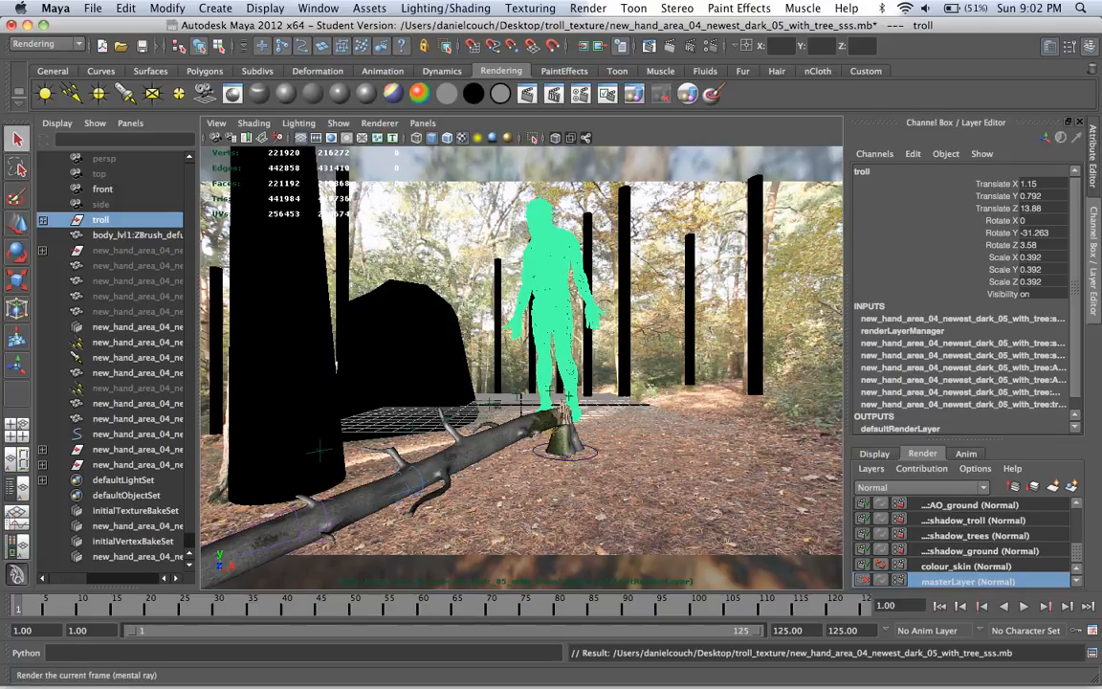
{"action": "left_click", "coordinate": [588, 9]}
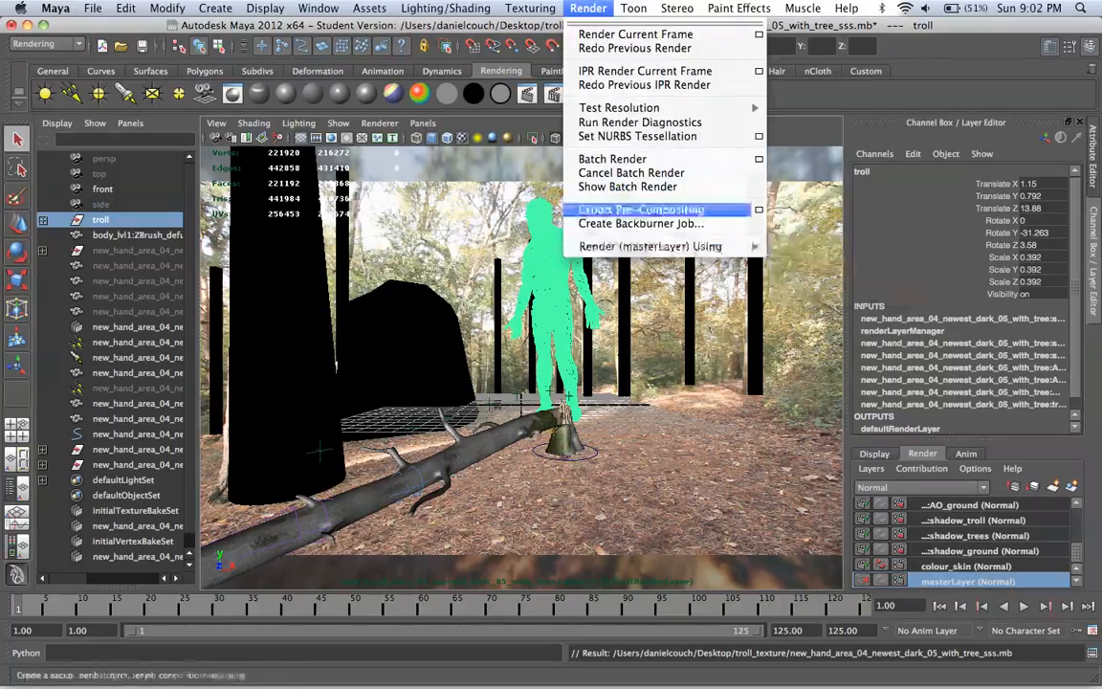
{"action": "left_click", "coordinate": [612, 159]}
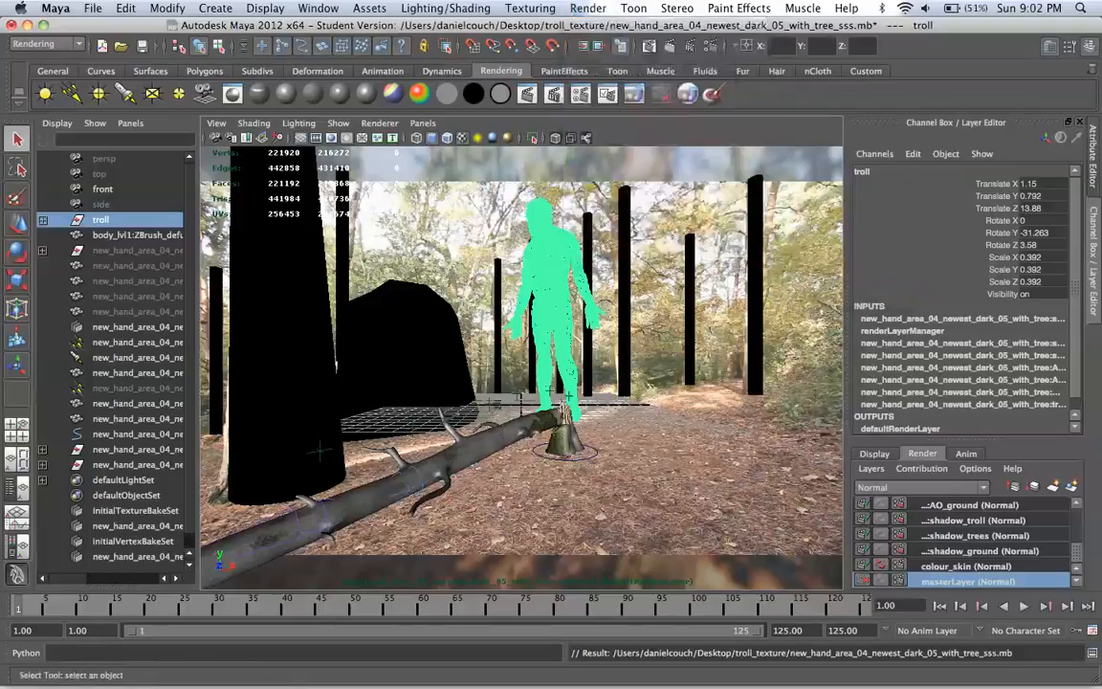